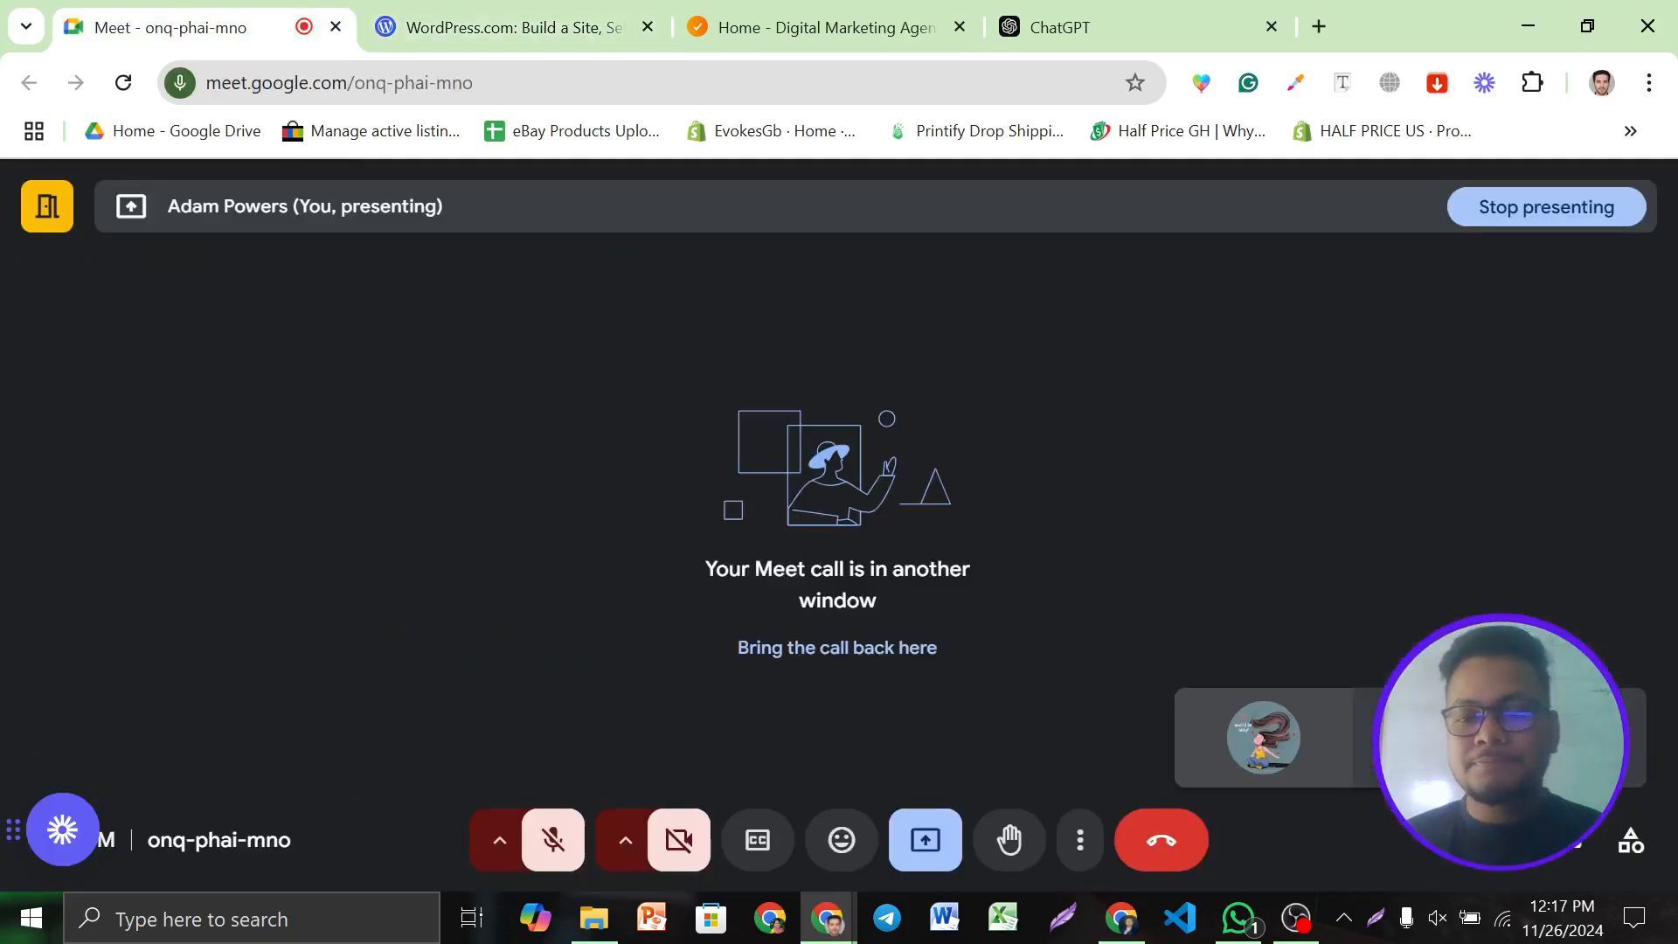
Open the Meet participants panel, scroll through the list and dismiss the mic-off tip
left_click(1505, 840)
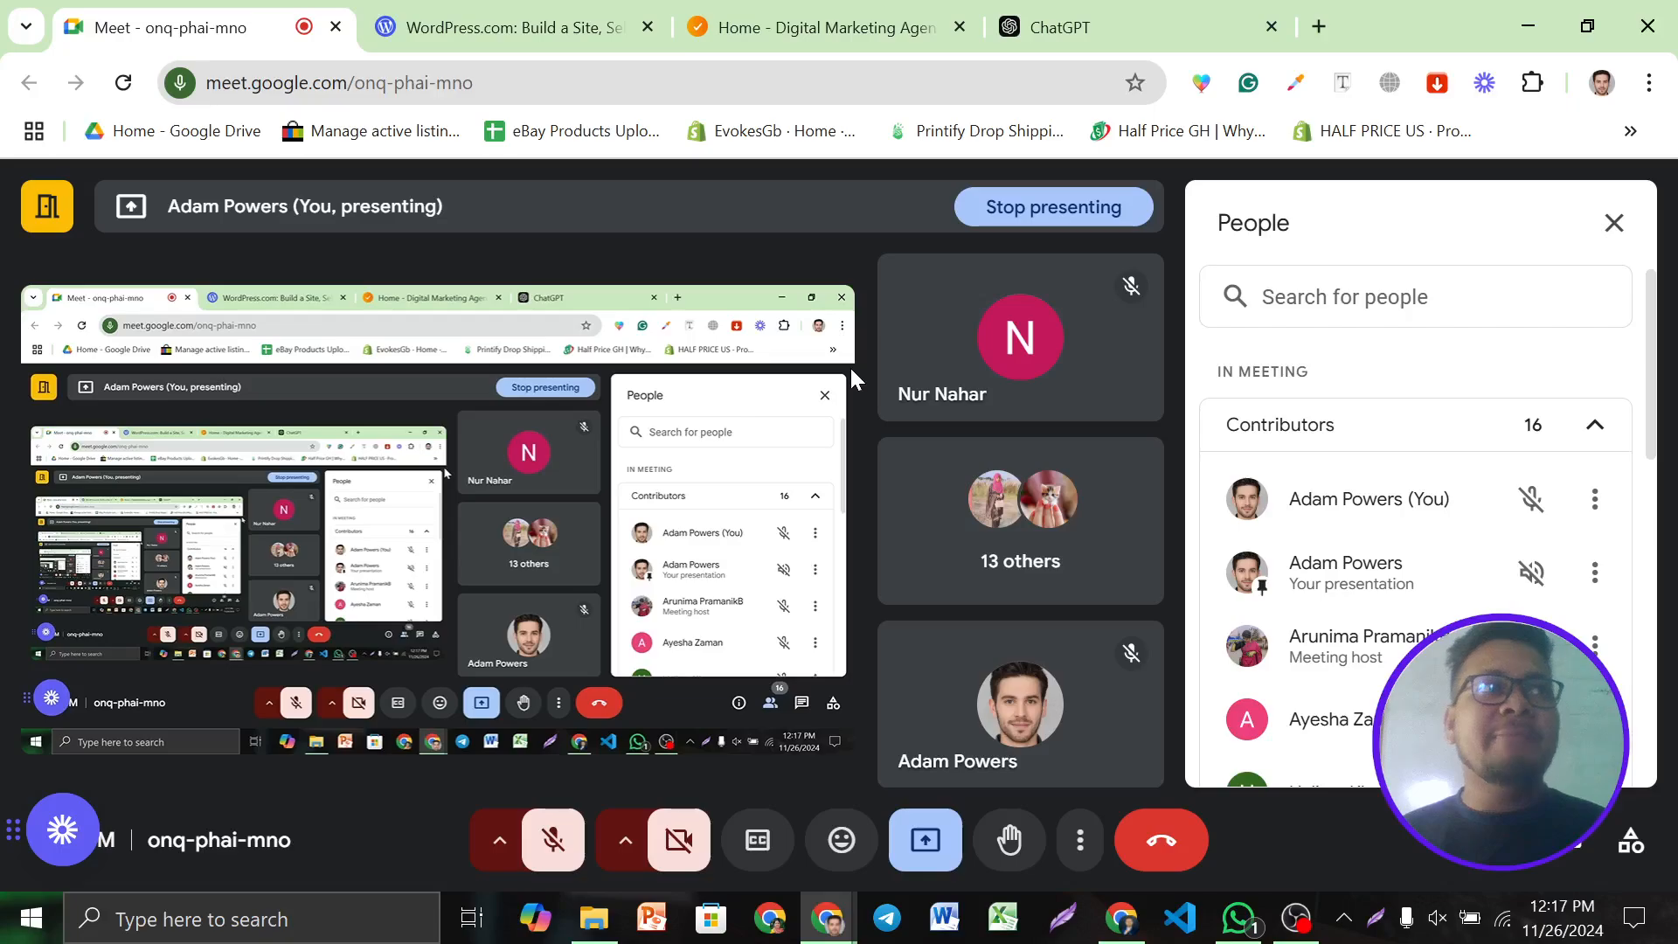
scroll(1375, 681, "down", 3)
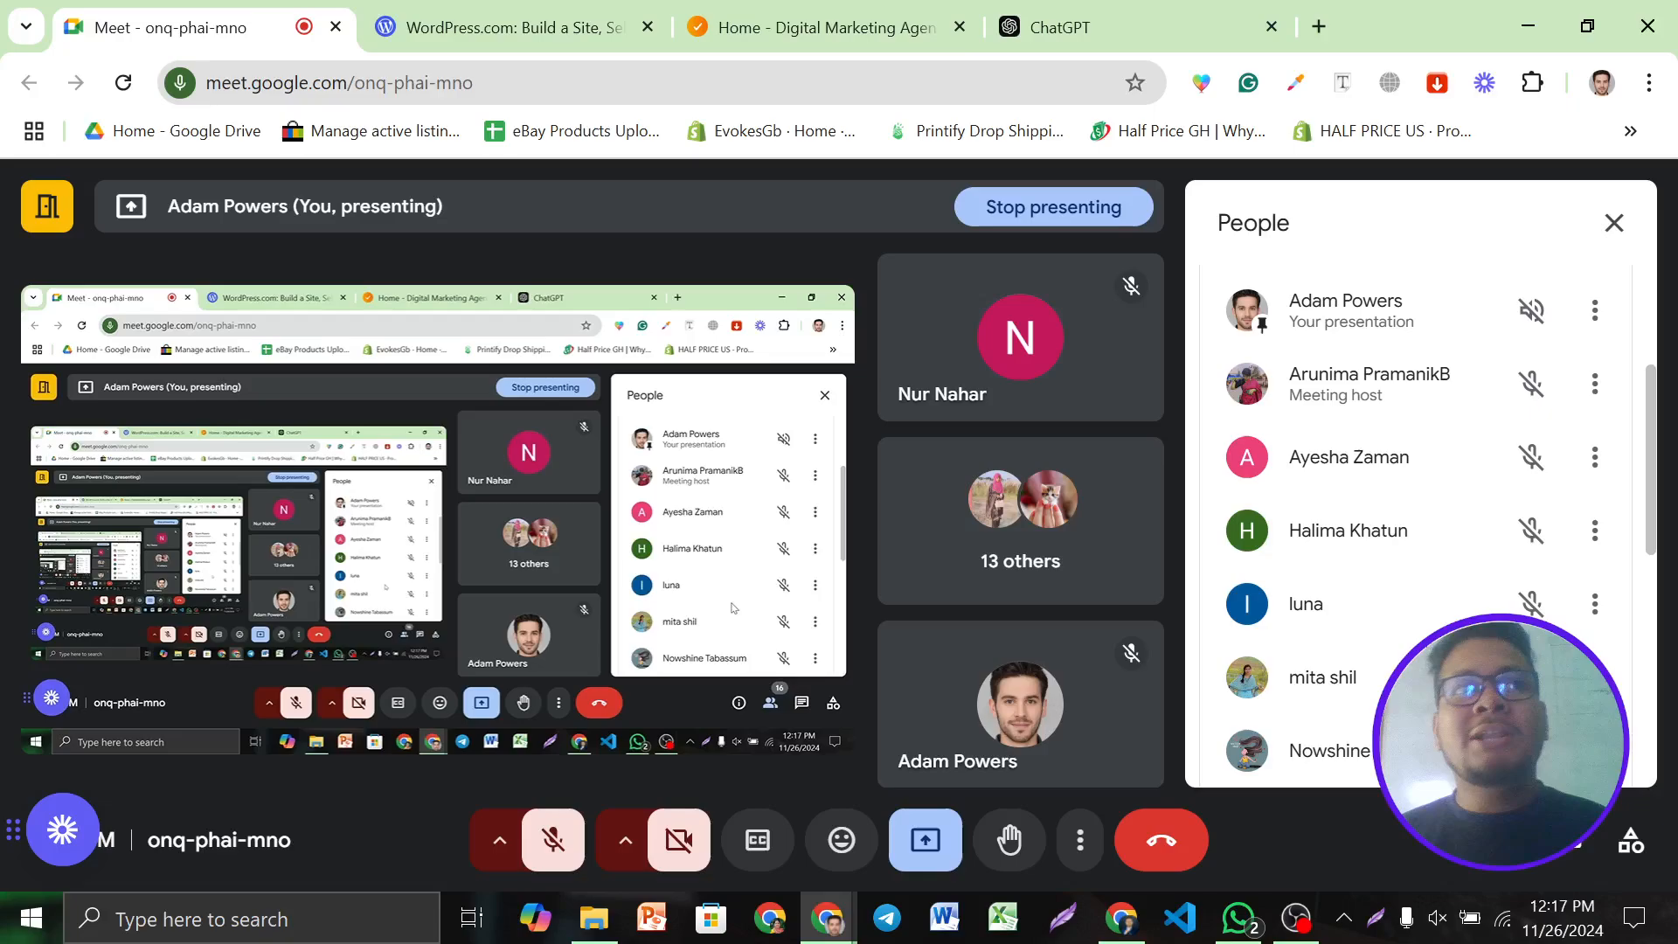
scroll(1432, 648, "up", 3)
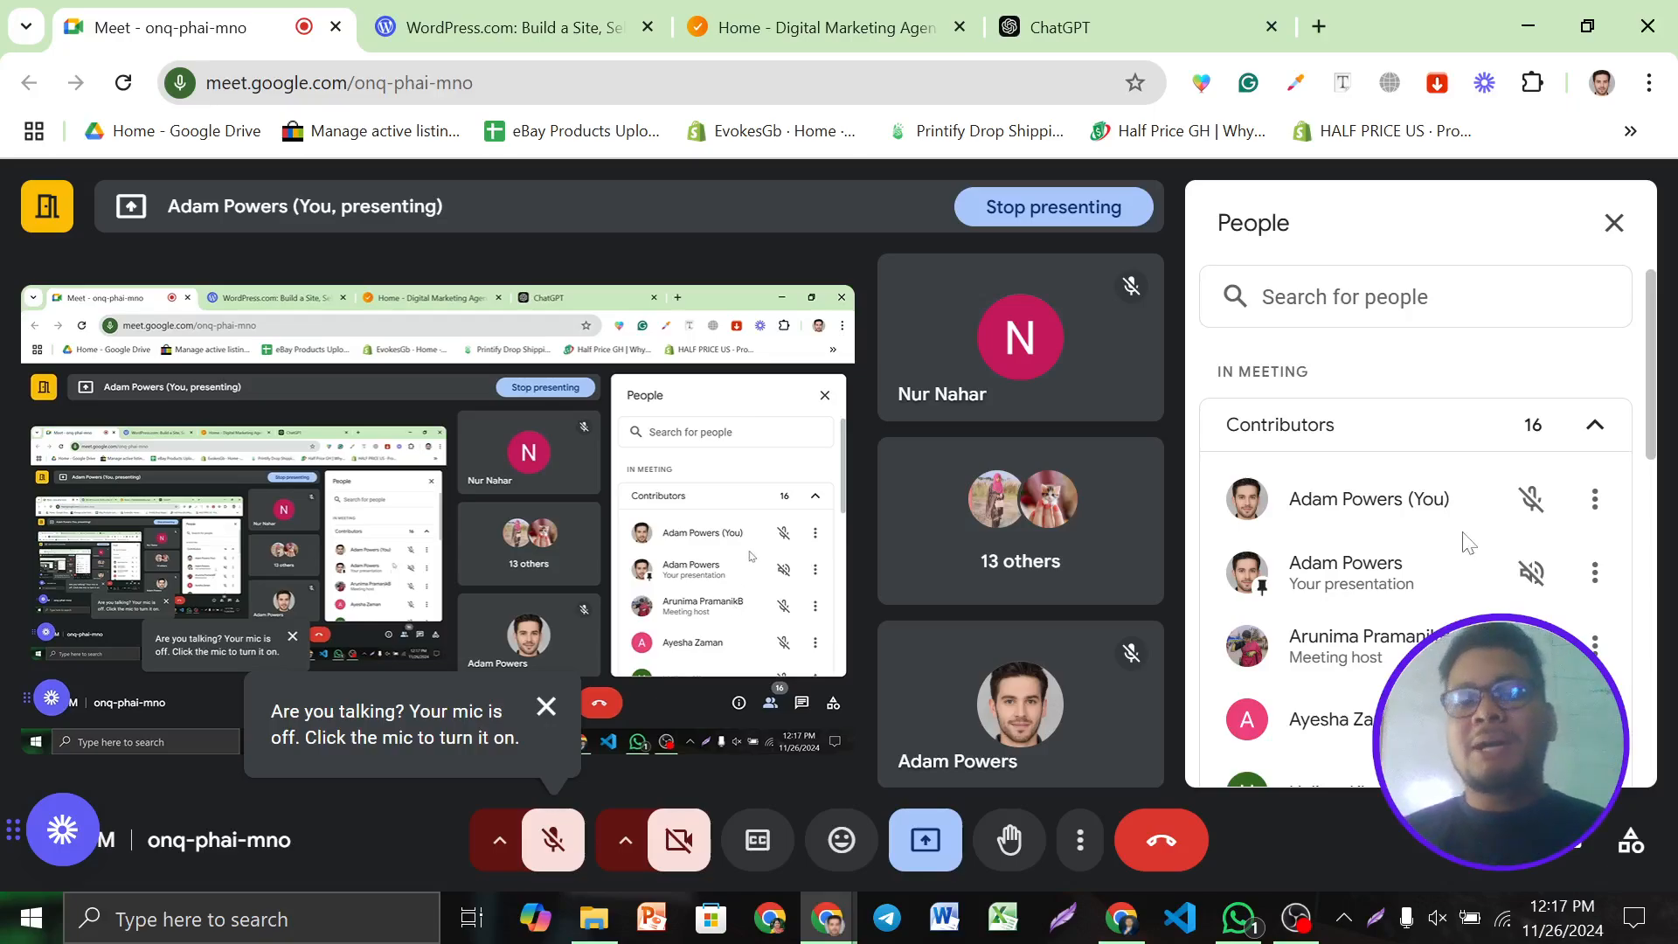
left_click(543, 710)
Glance at the WordPress.com tab, return to Meet, and briefly show then minimize OBS Studio
mouse_move(1004, 326)
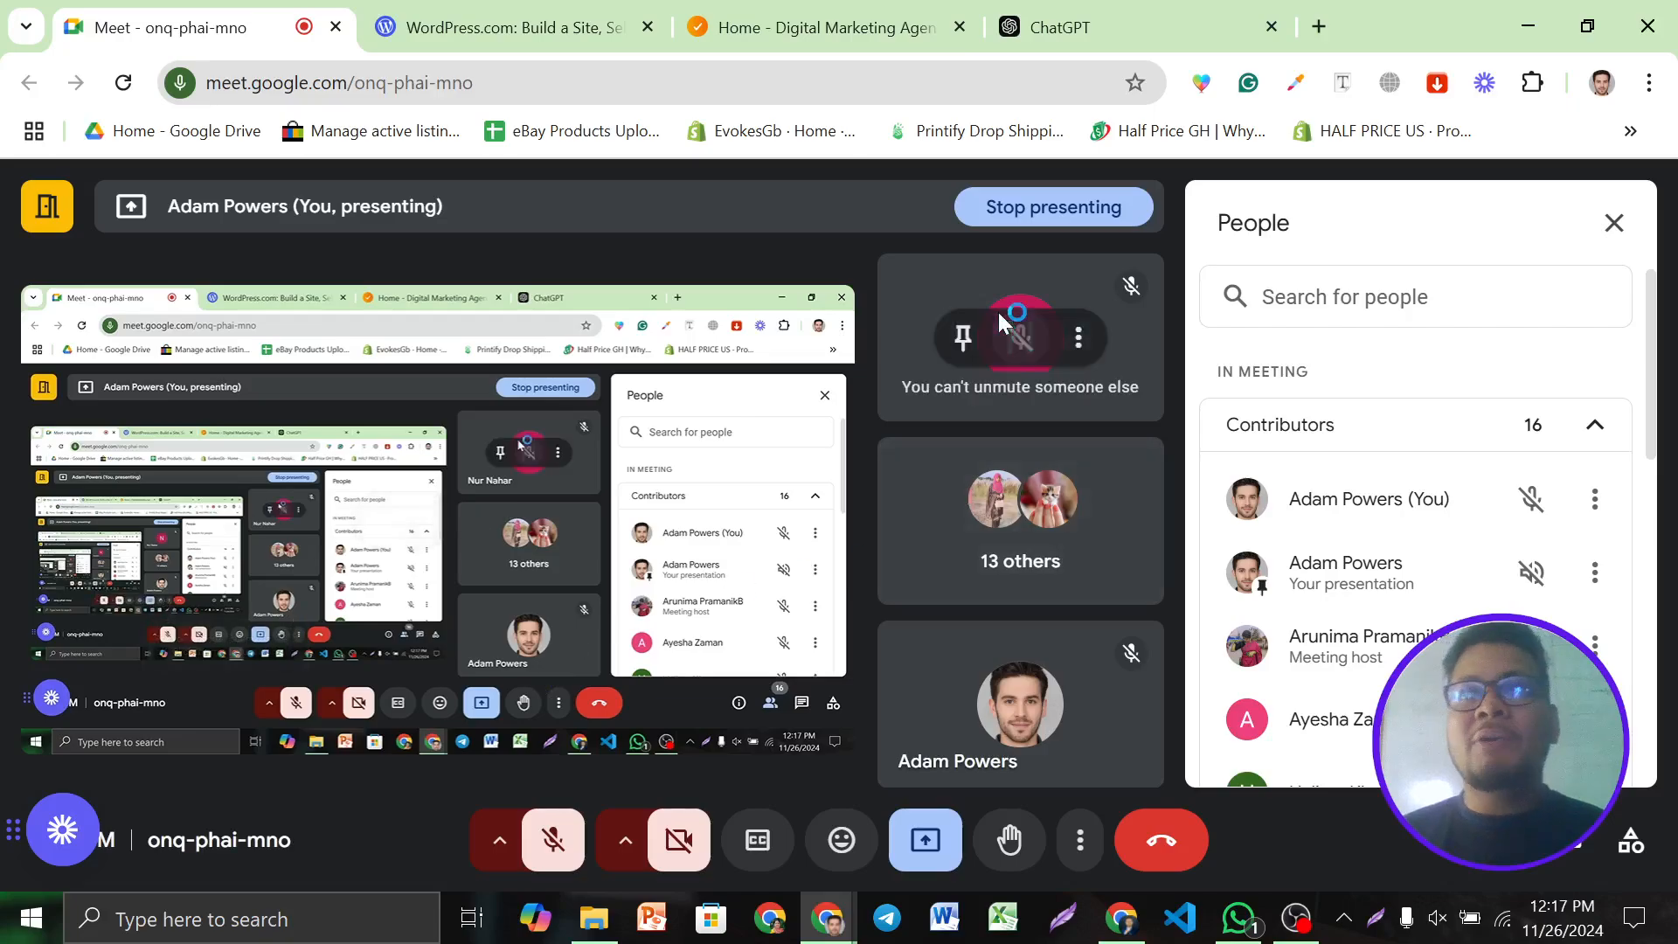
left_click(583, 12)
left_click(305, 11)
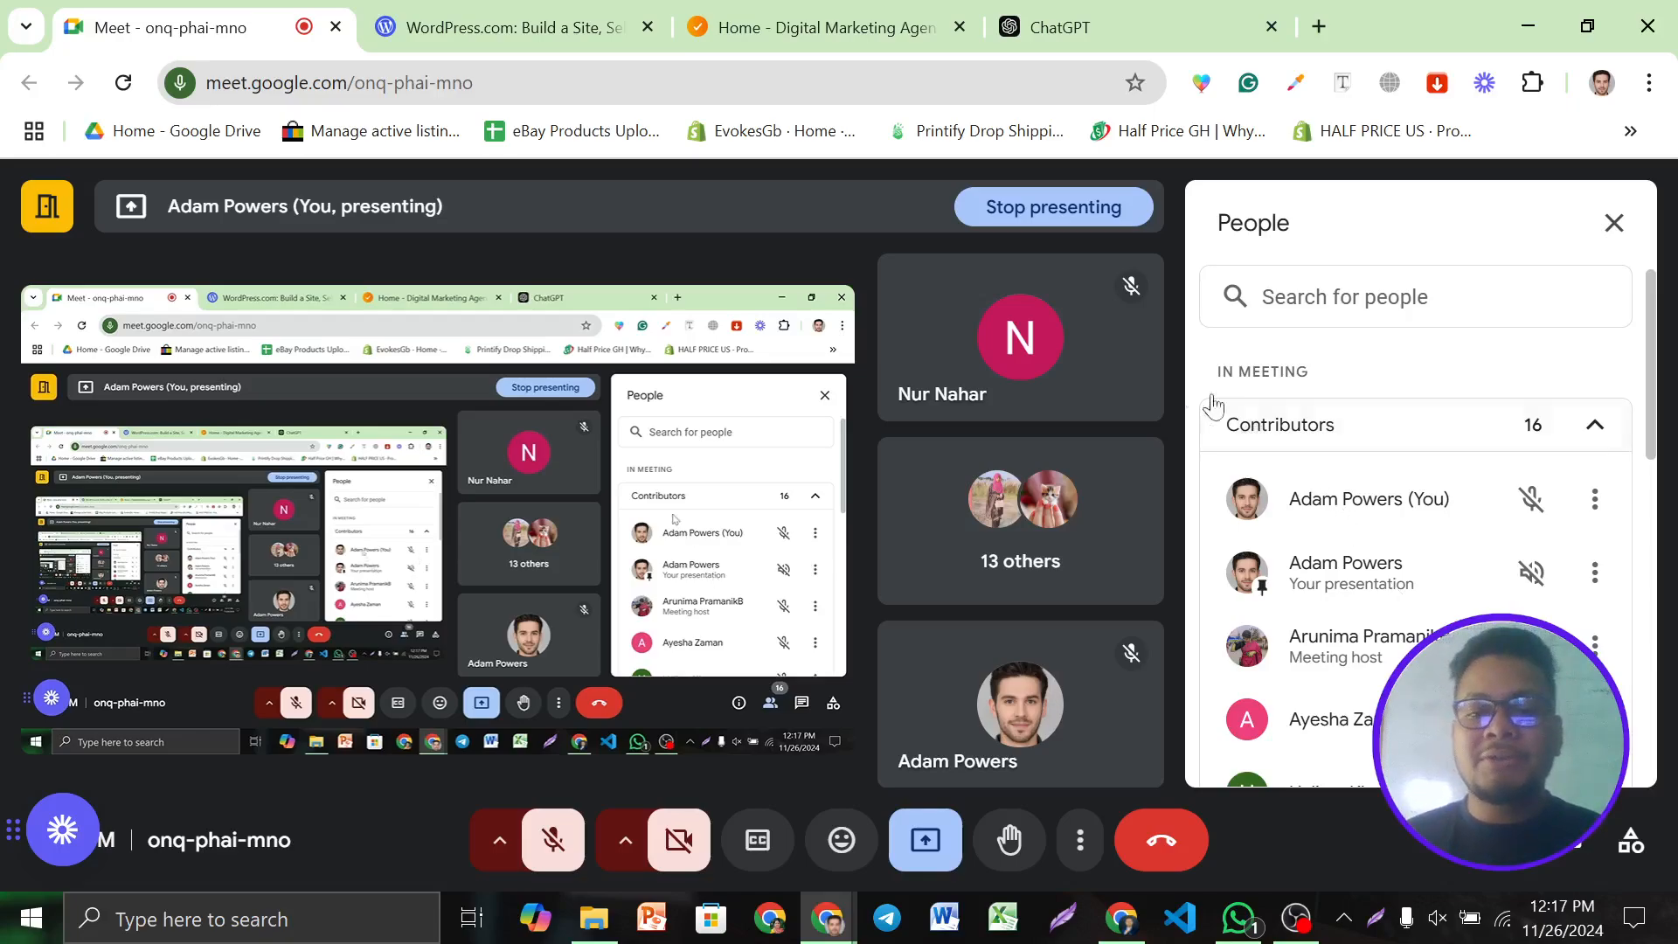
left_click(1294, 917)
left_click(1295, 918)
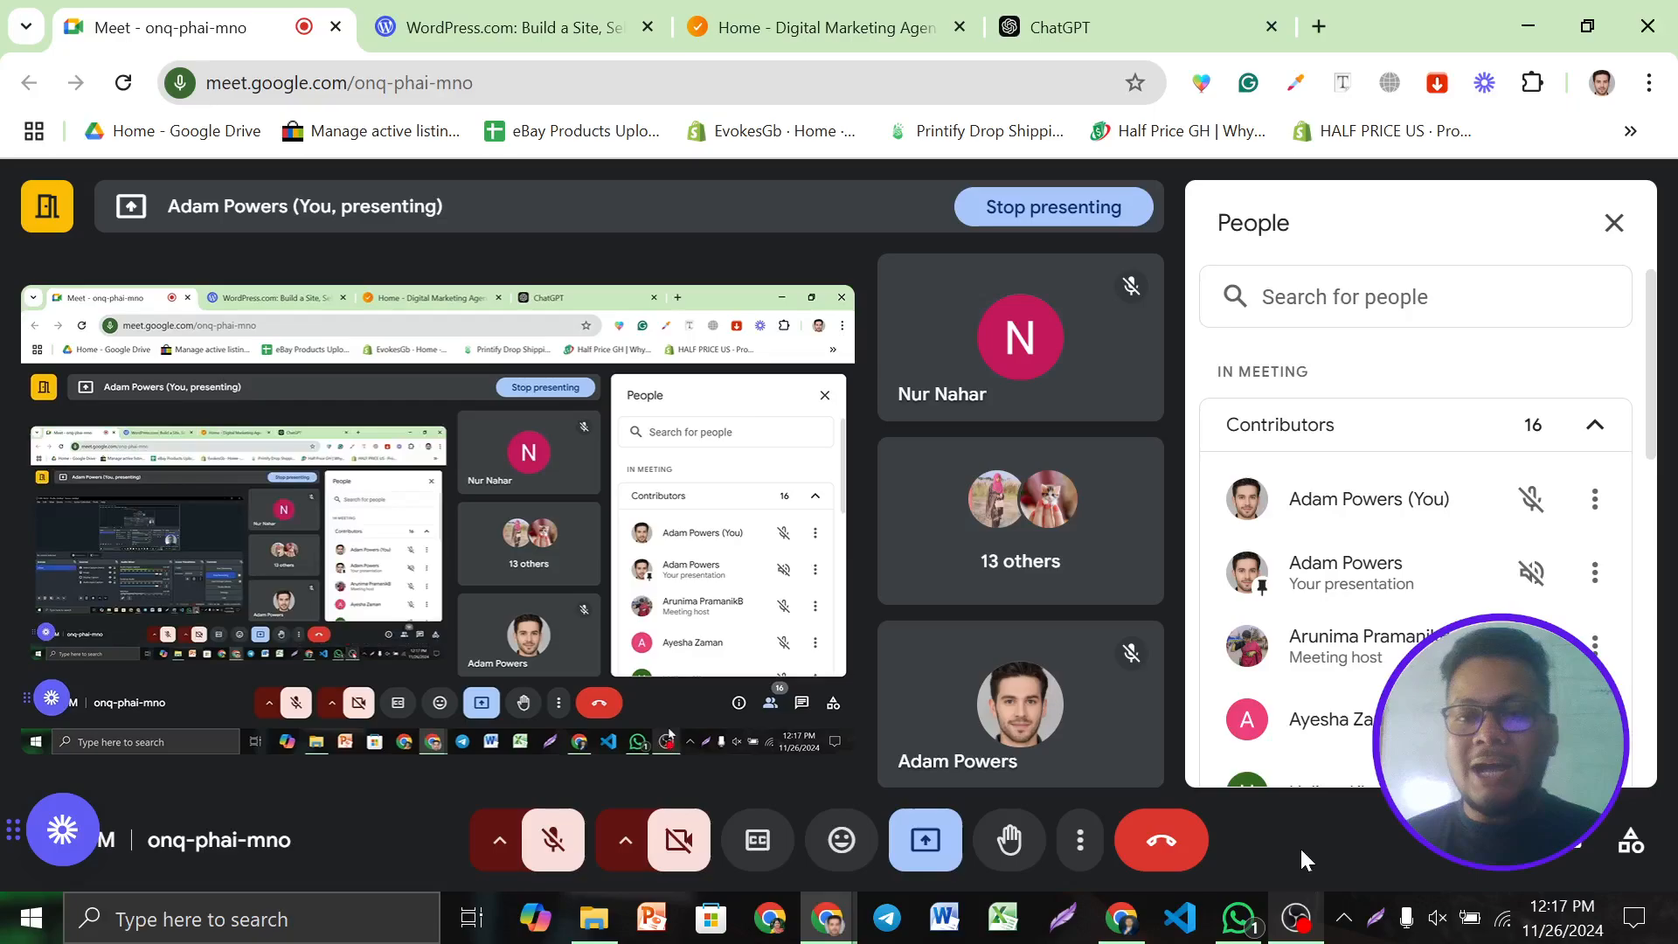
Open a new browser tab and load fiverr.com
left_click(1224, 26)
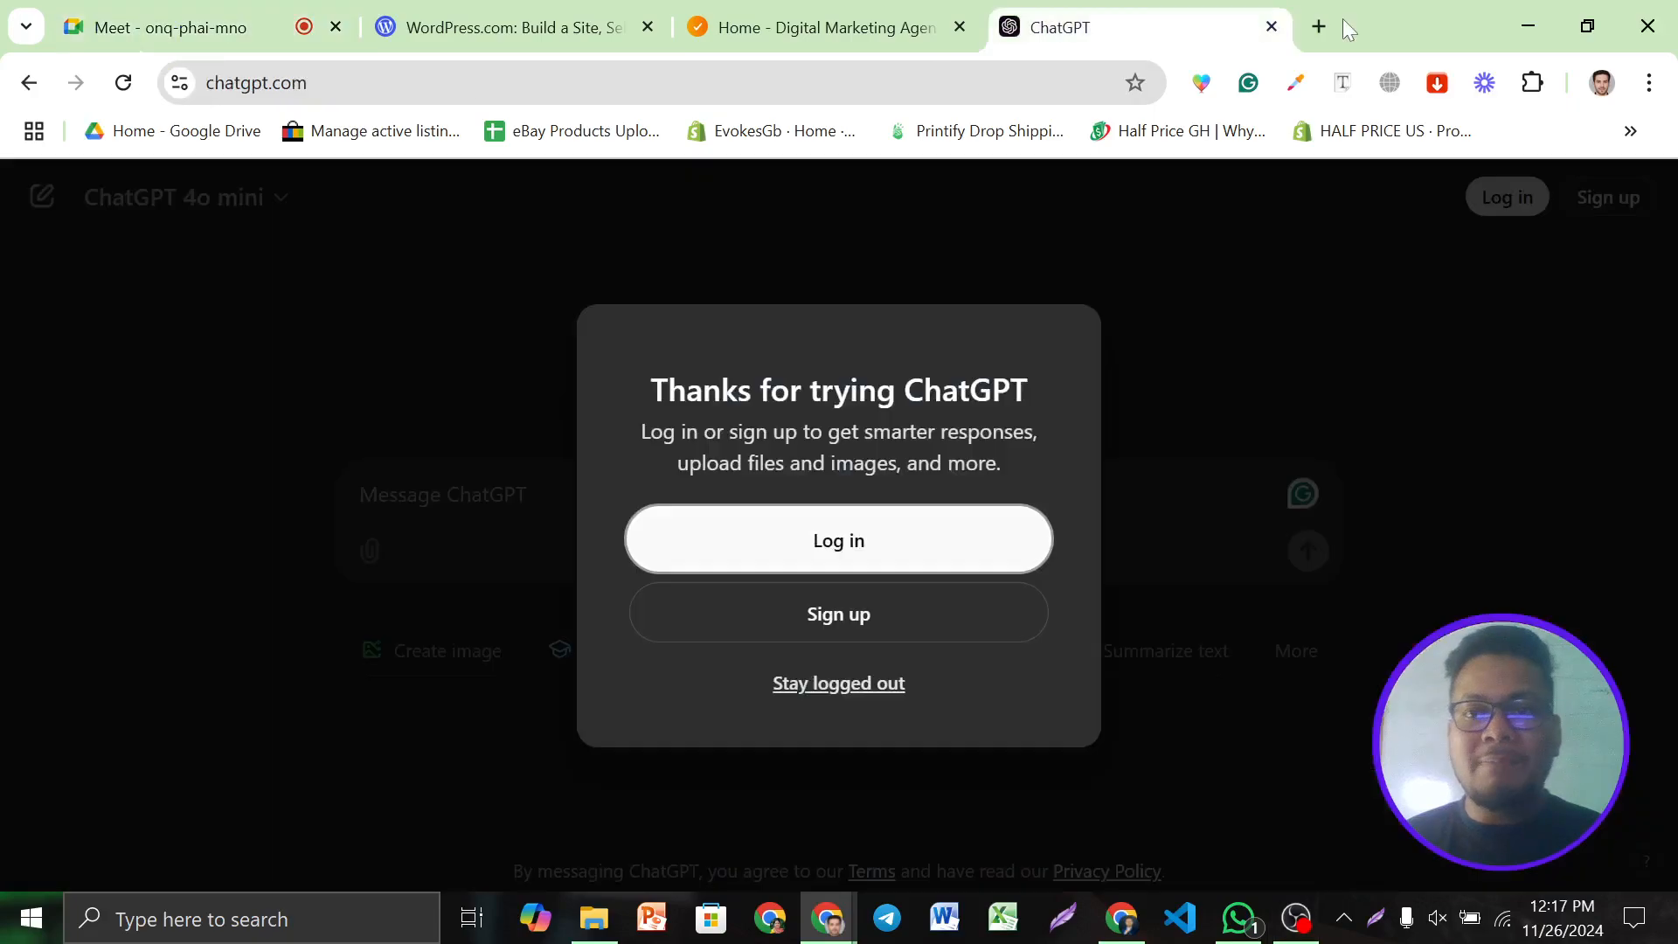
left_click(1318, 26)
type("fi")
key("Return")
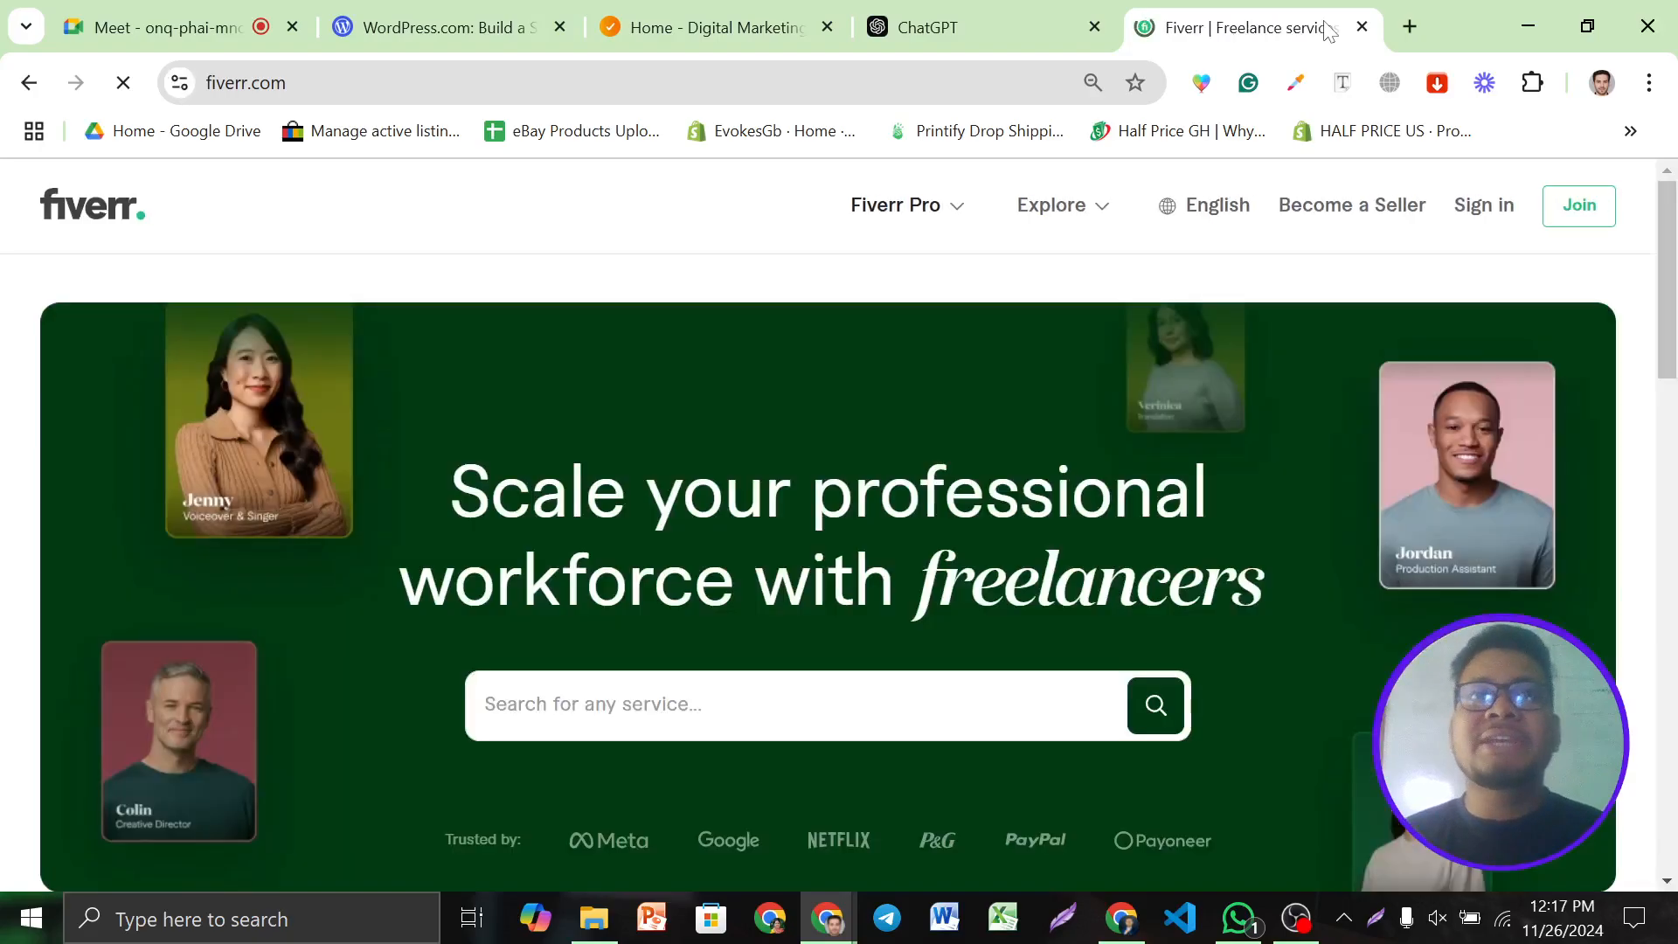
Search Fiverr for 'web 2.0 backlinks' using the search suggestion
scroll(673, 497, "down", 1)
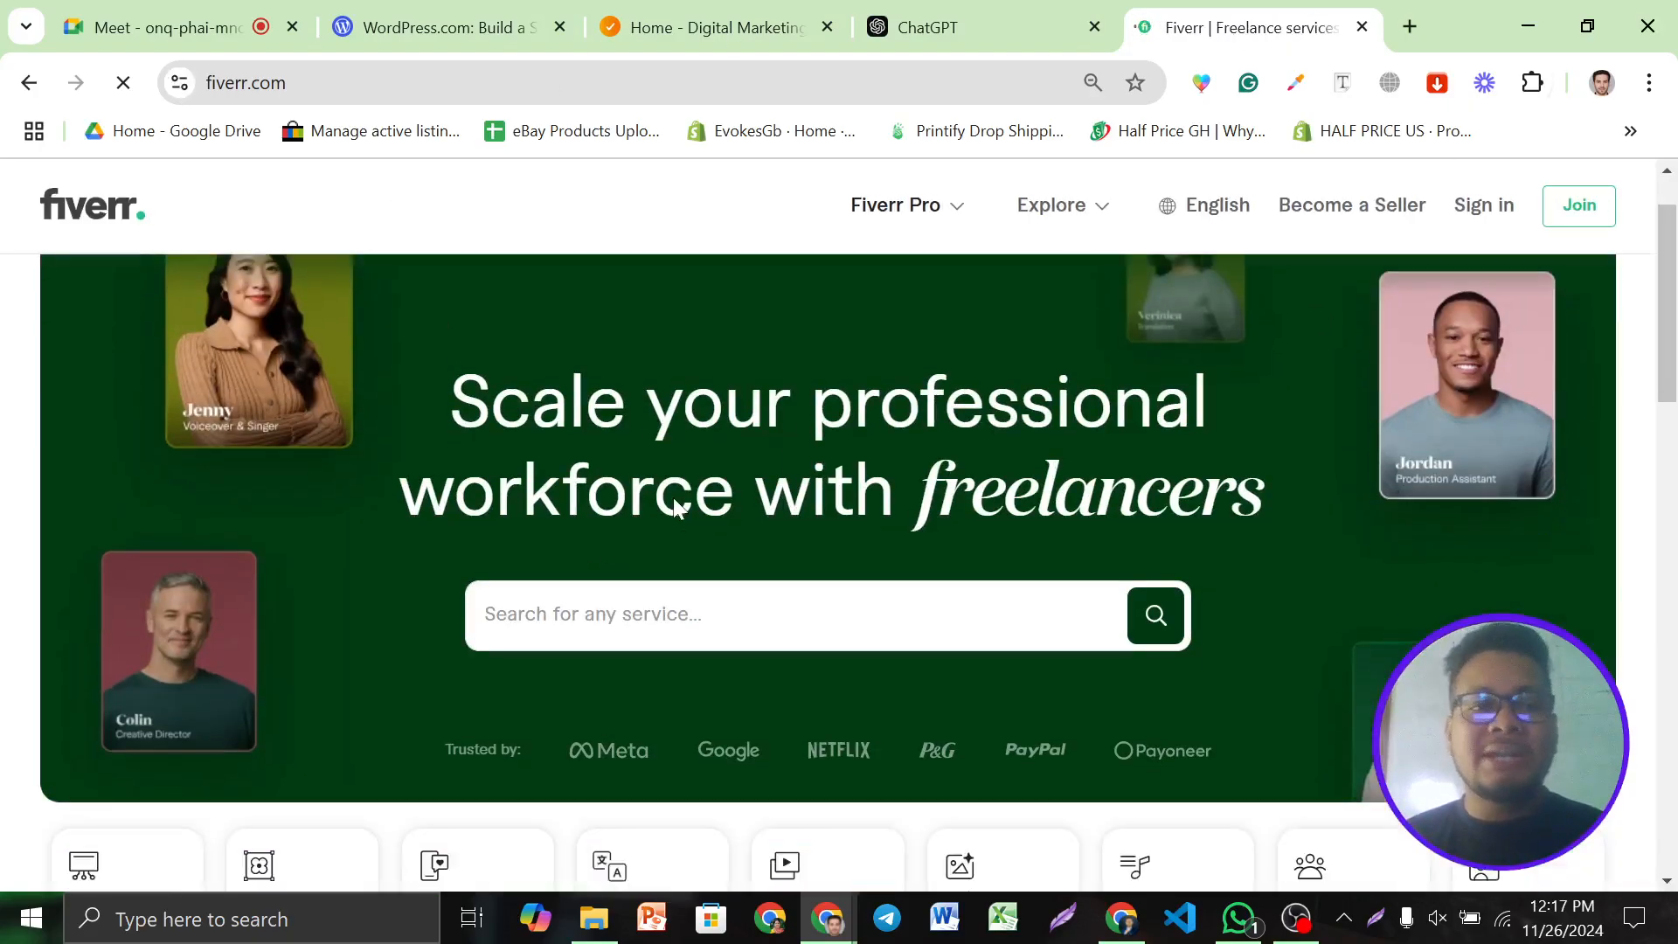
left_click(591, 567)
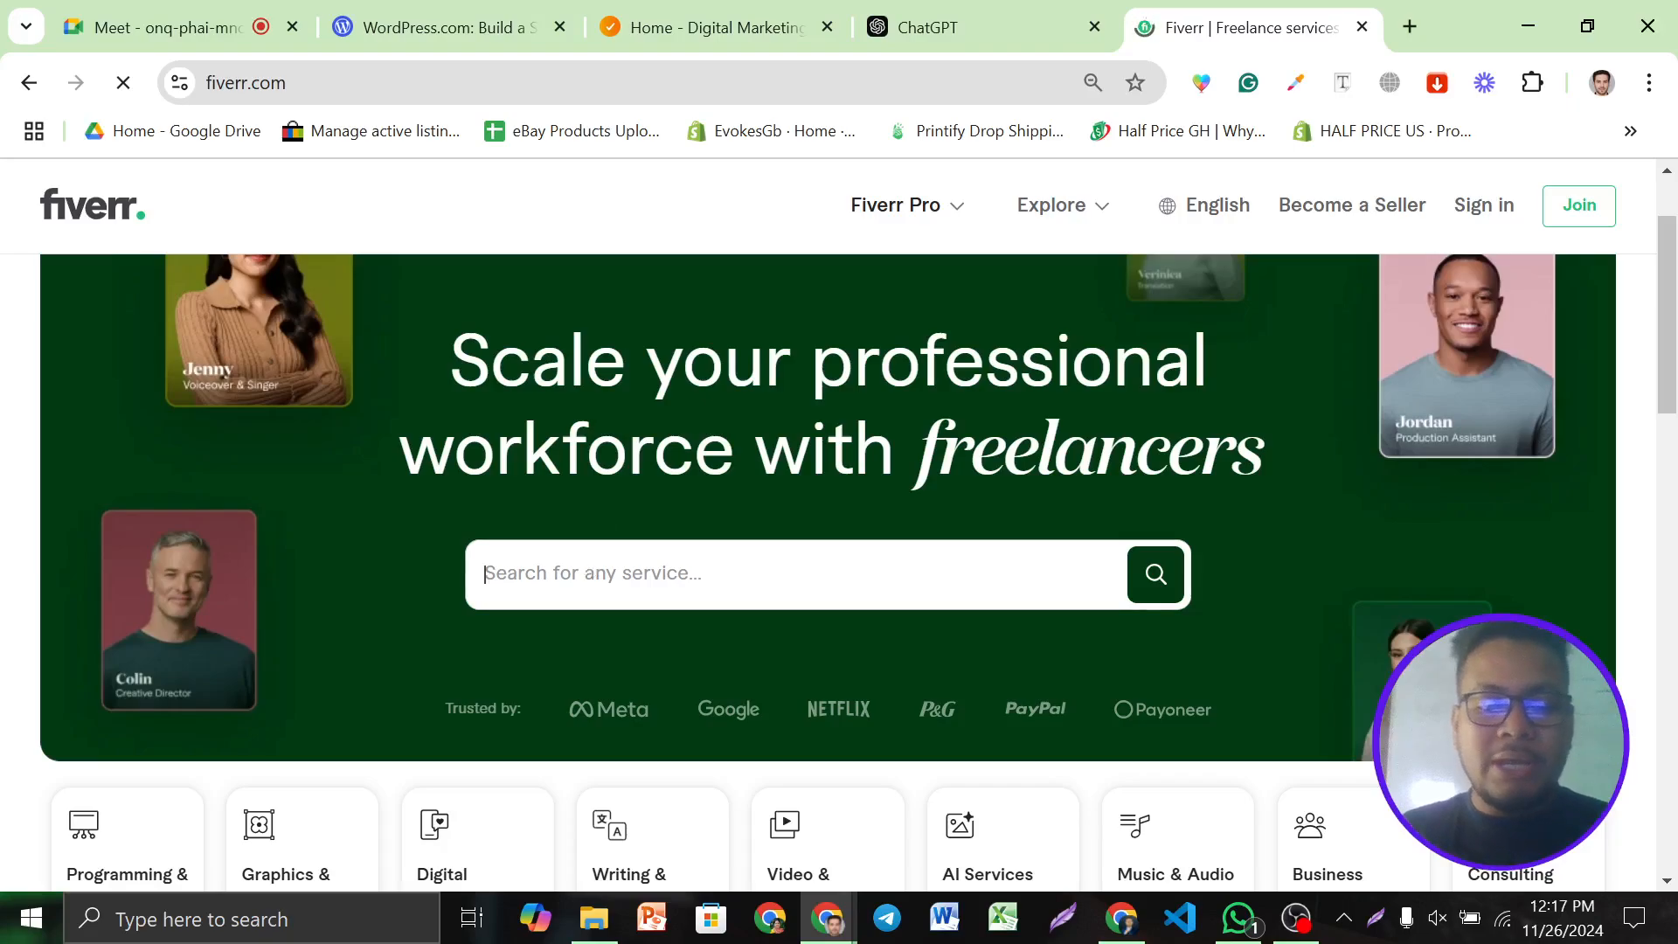
type("web 2")
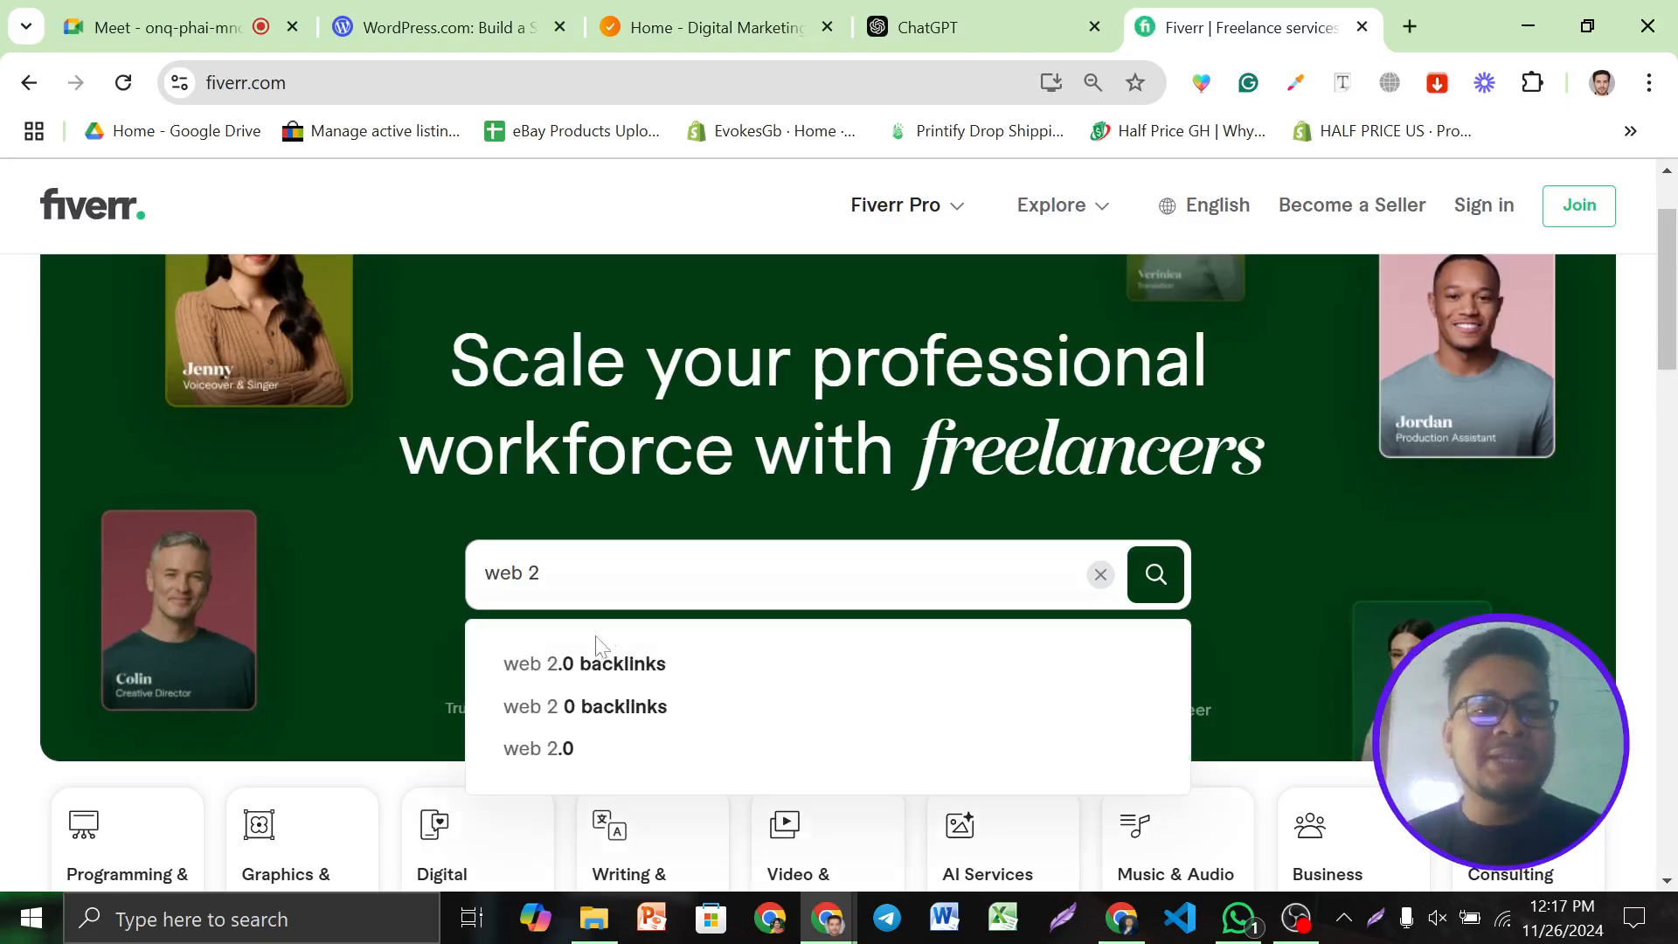
left_click(671, 669)
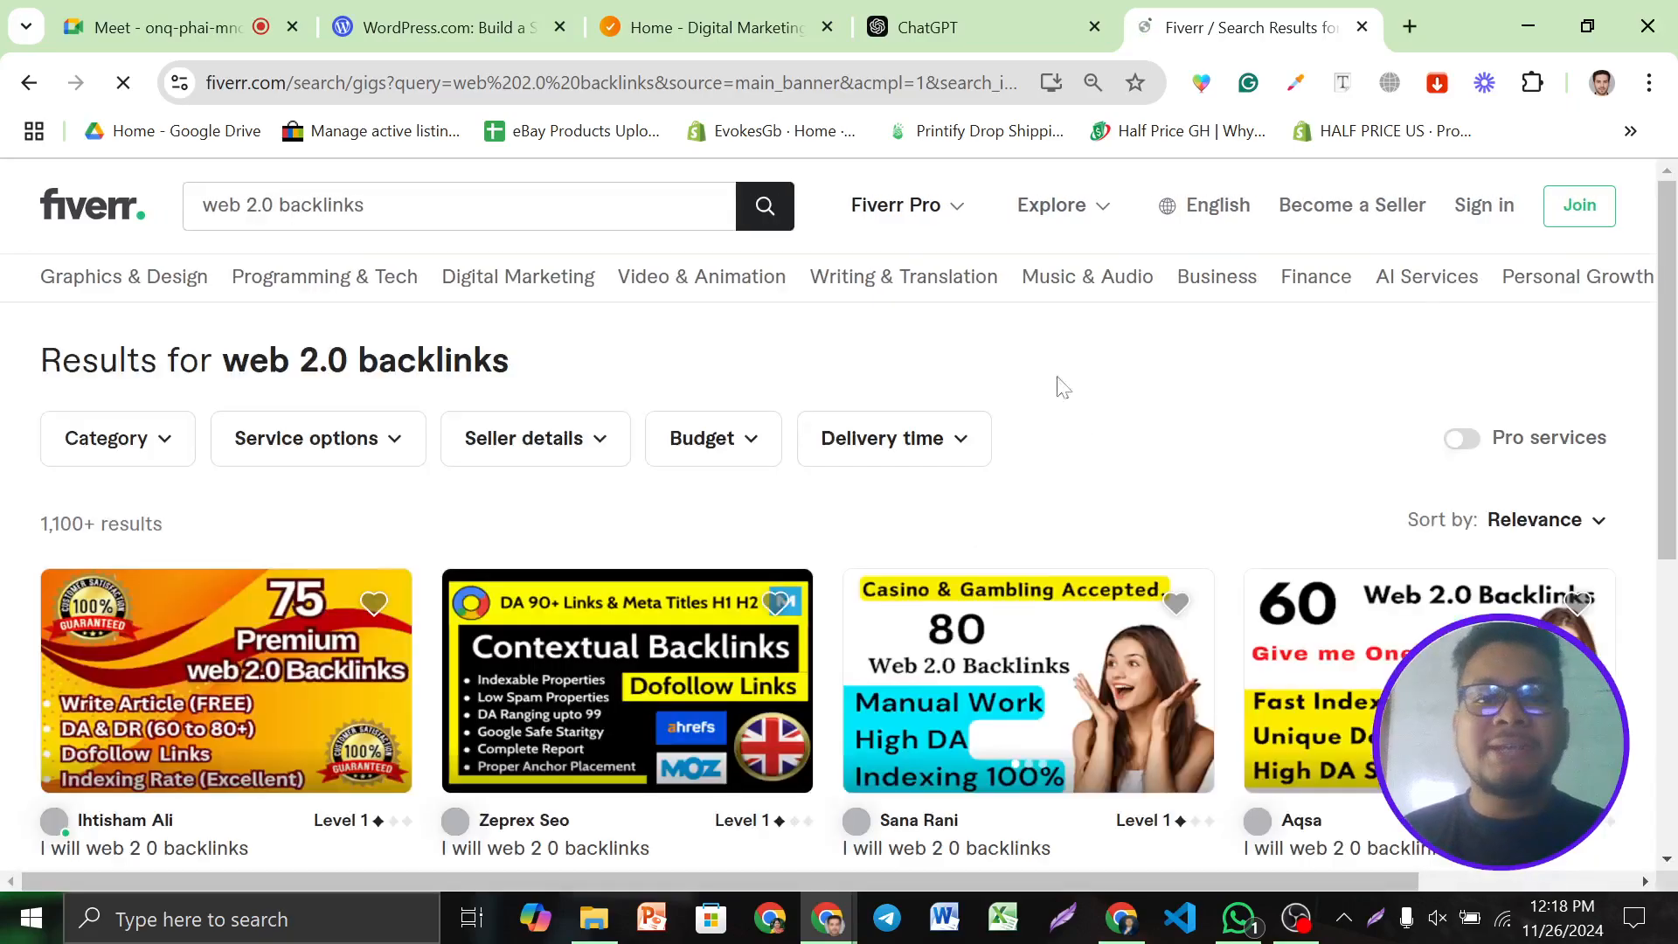
Review the 1,100+ web 2.0 backlinks gigs and their prices, highlighting the results count
scroll(5, 227, "down", 3)
left_click_drag(40, 262, 201, 273)
scroll(201, 273, "up", 1)
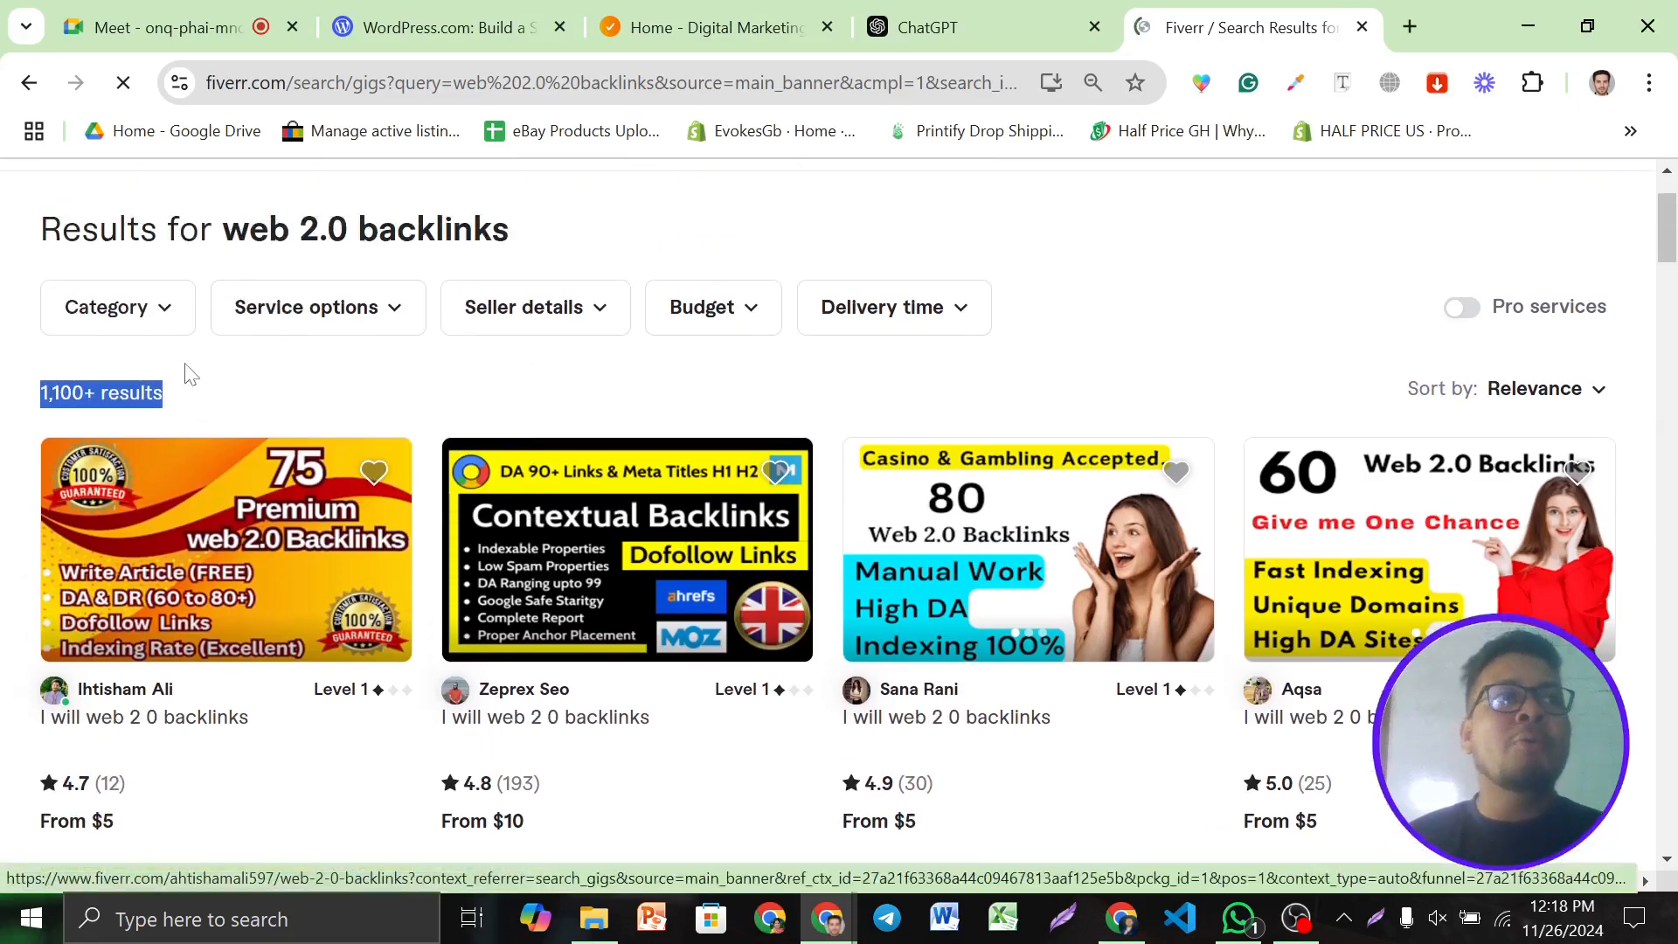
left_click(491, 351)
scroll(491, 352, "down", 1)
scroll(491, 351, "down", 1)
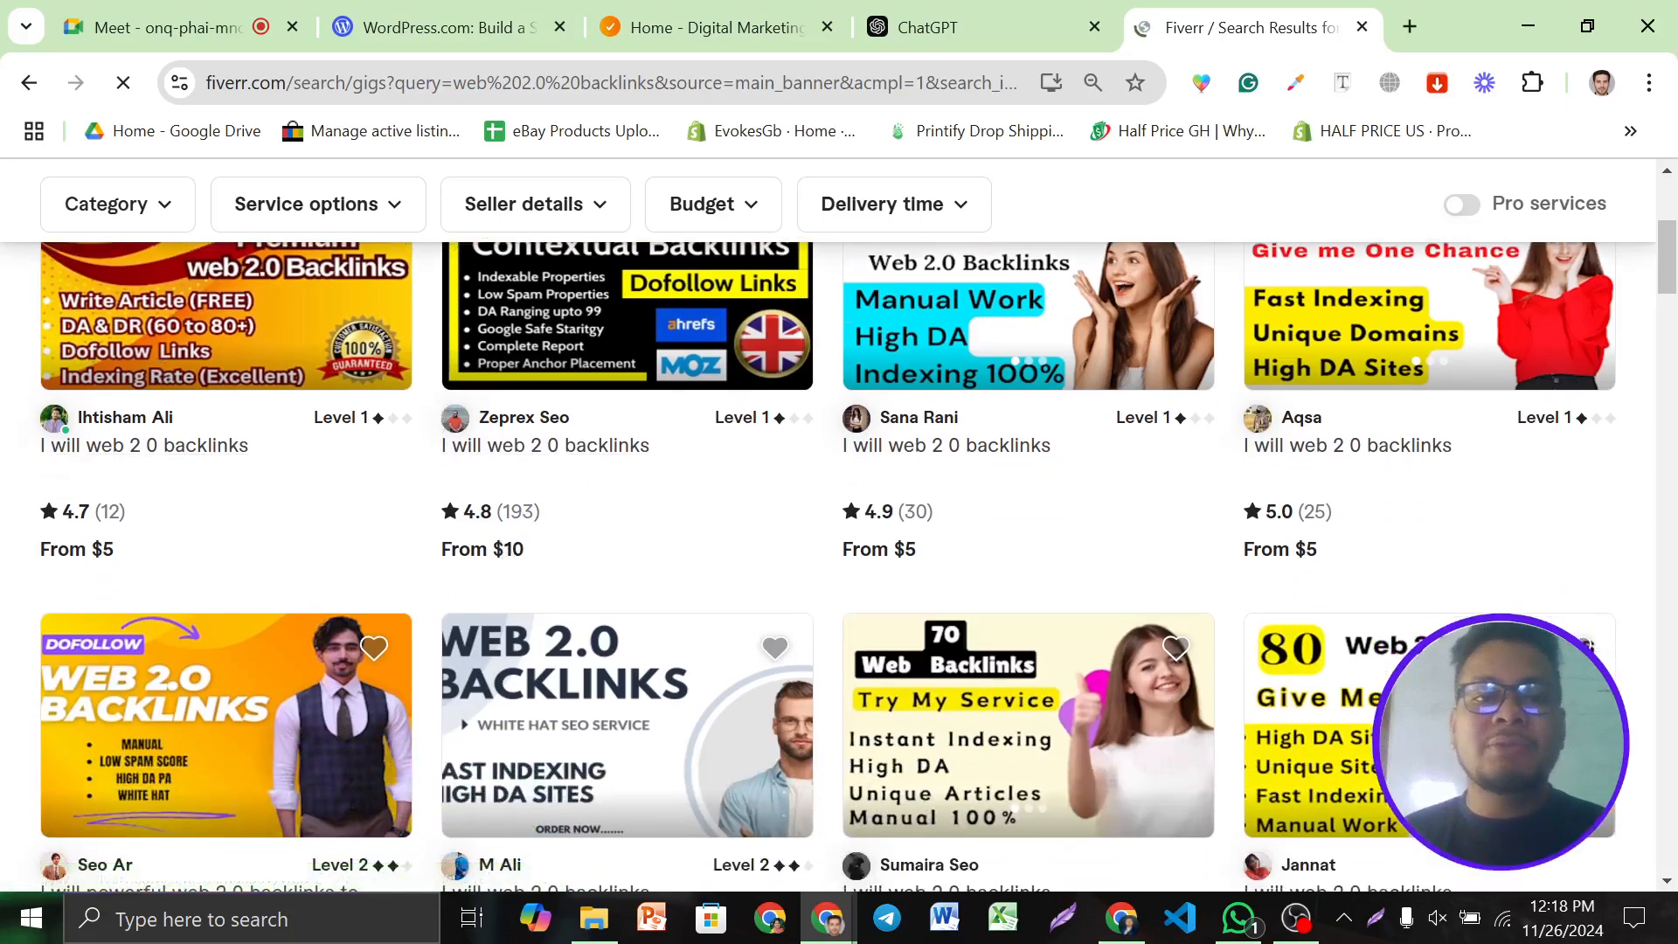
scroll(1251, 533, "down", 5)
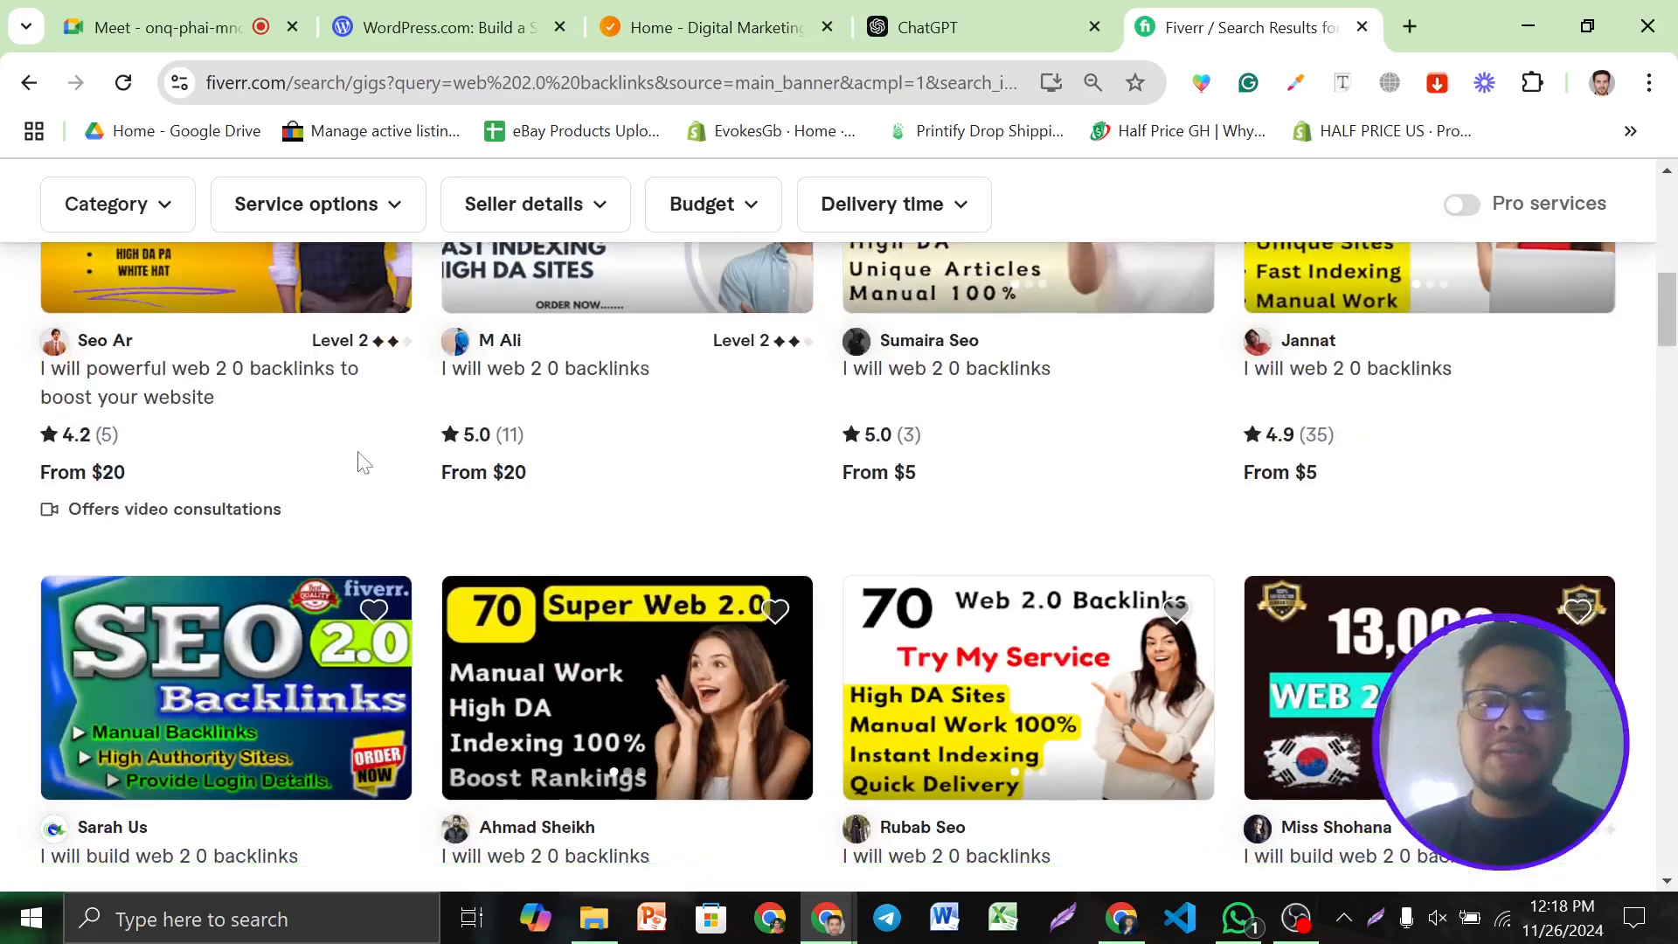
scroll(365, 462, "down", 4)
scroll(979, 512, "down", 1)
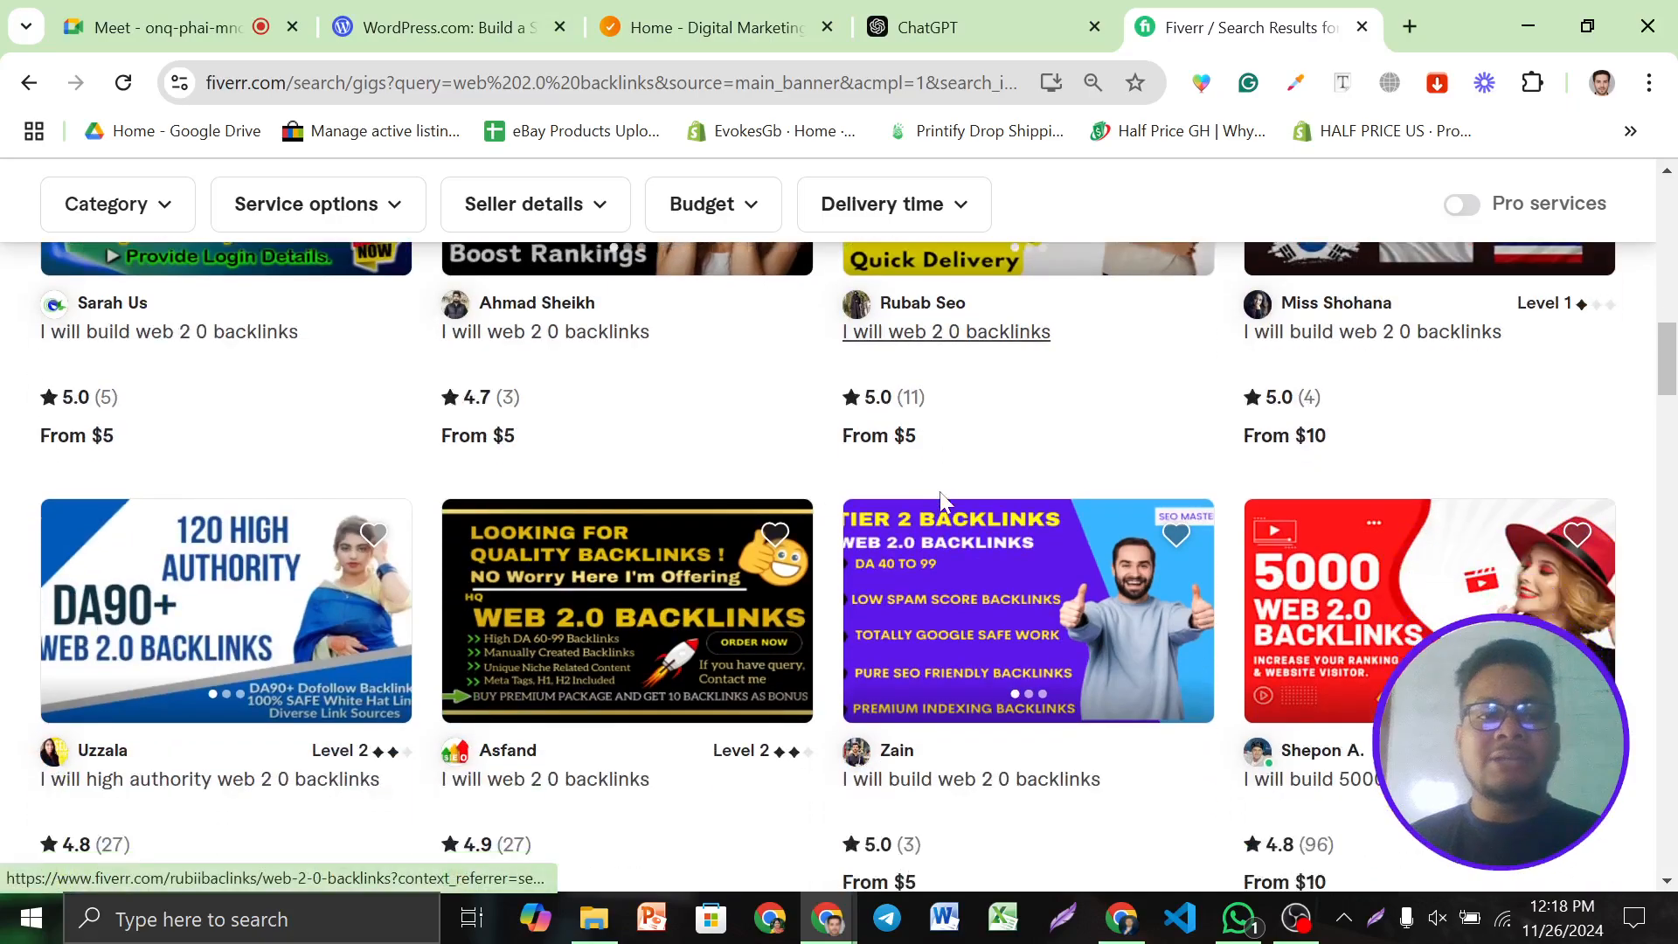
scroll(941, 493, "down", 3)
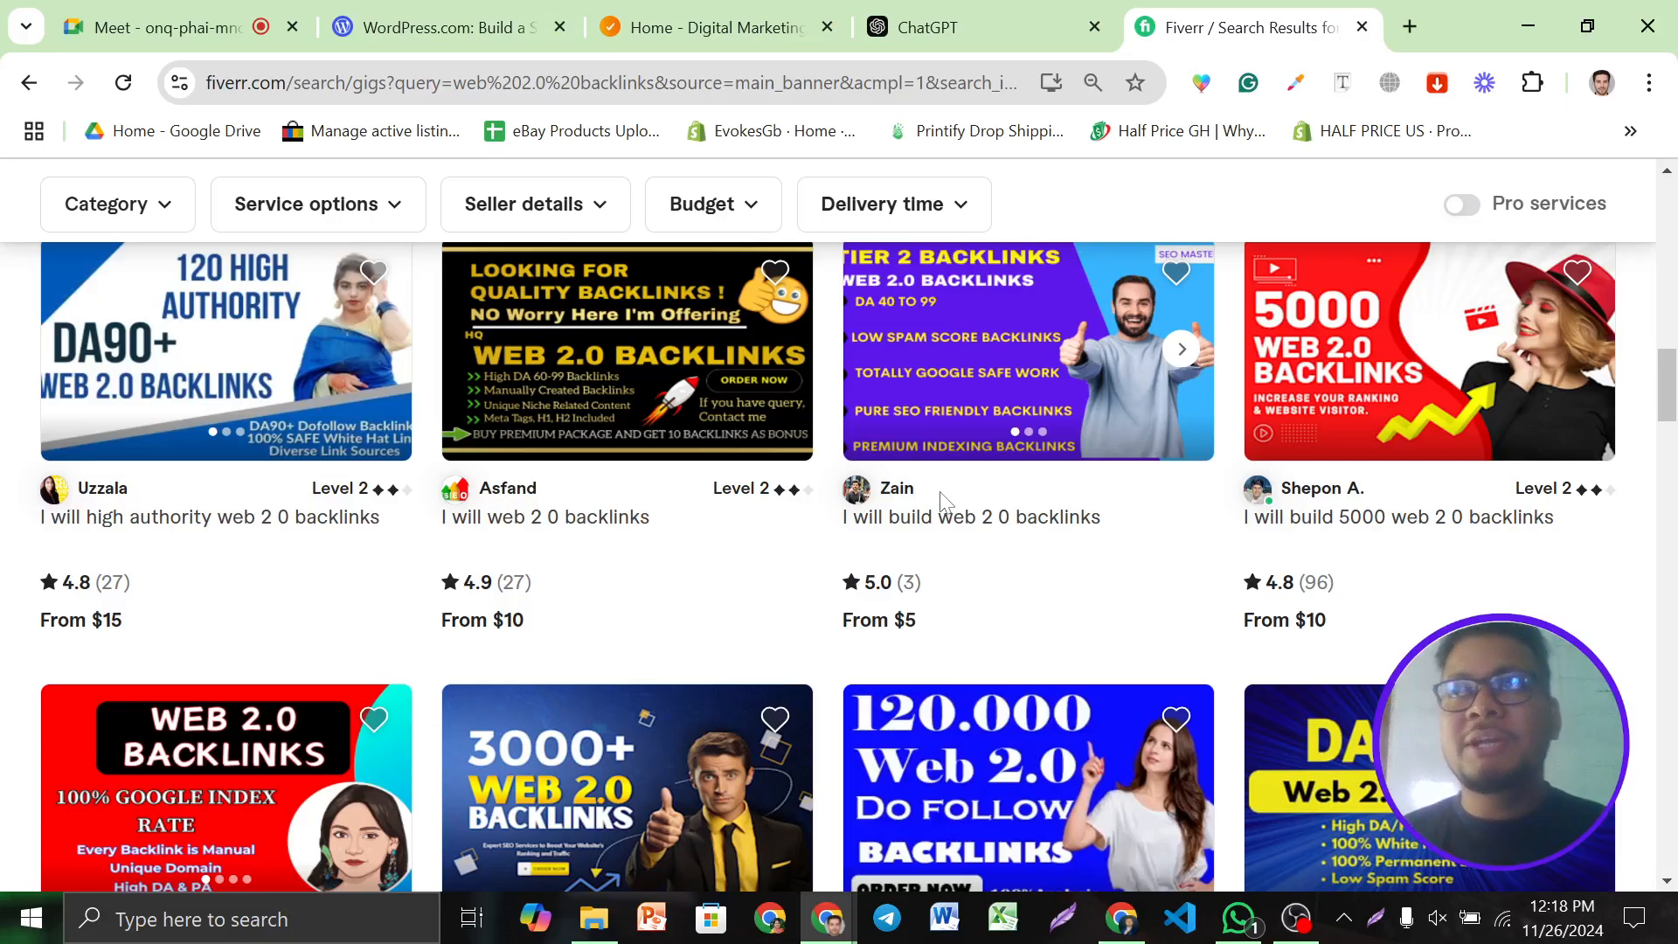
scroll(940, 491, "up", 8)
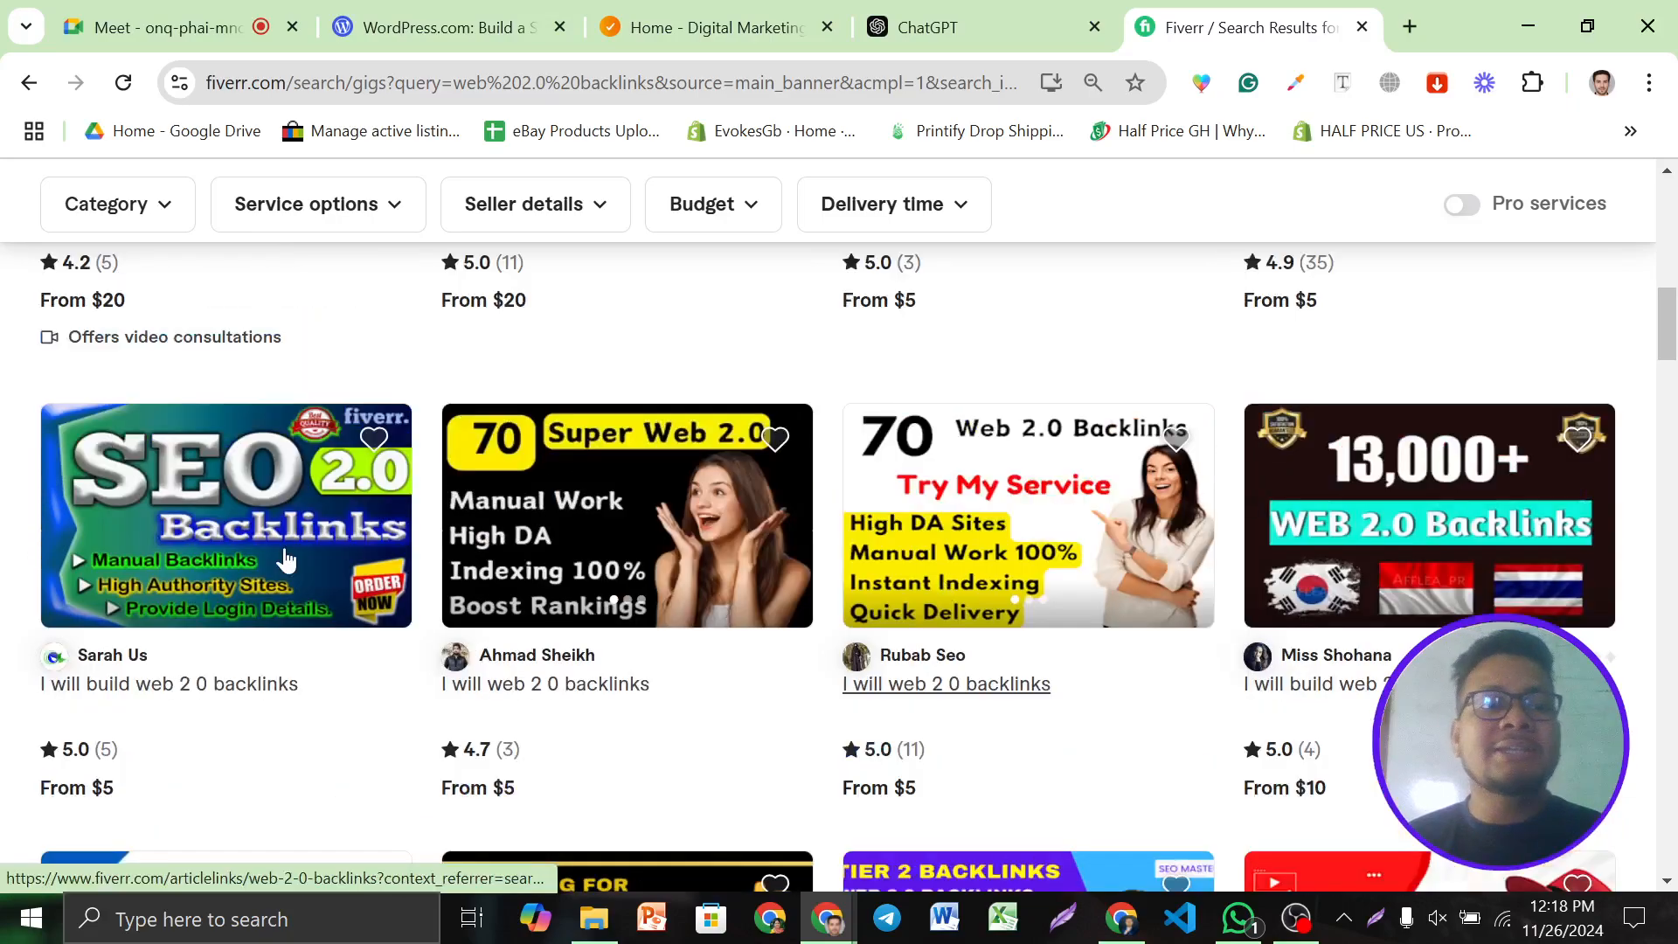
scroll(678, 402, "down", 6)
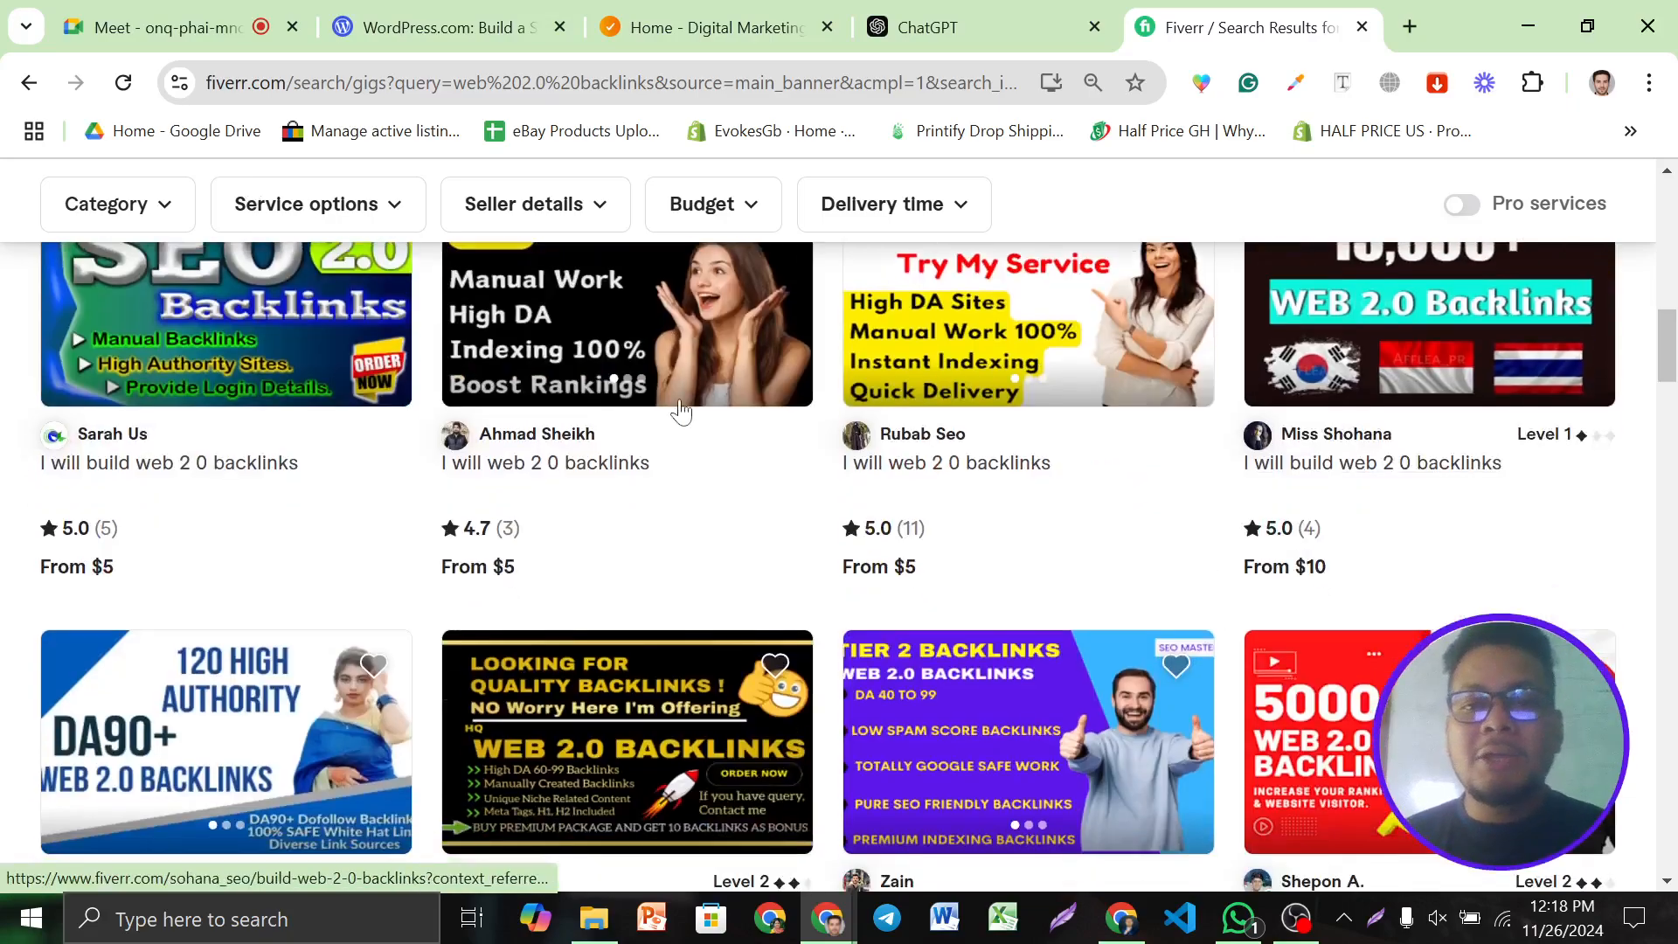
scroll(1022, 559, "down", 6)
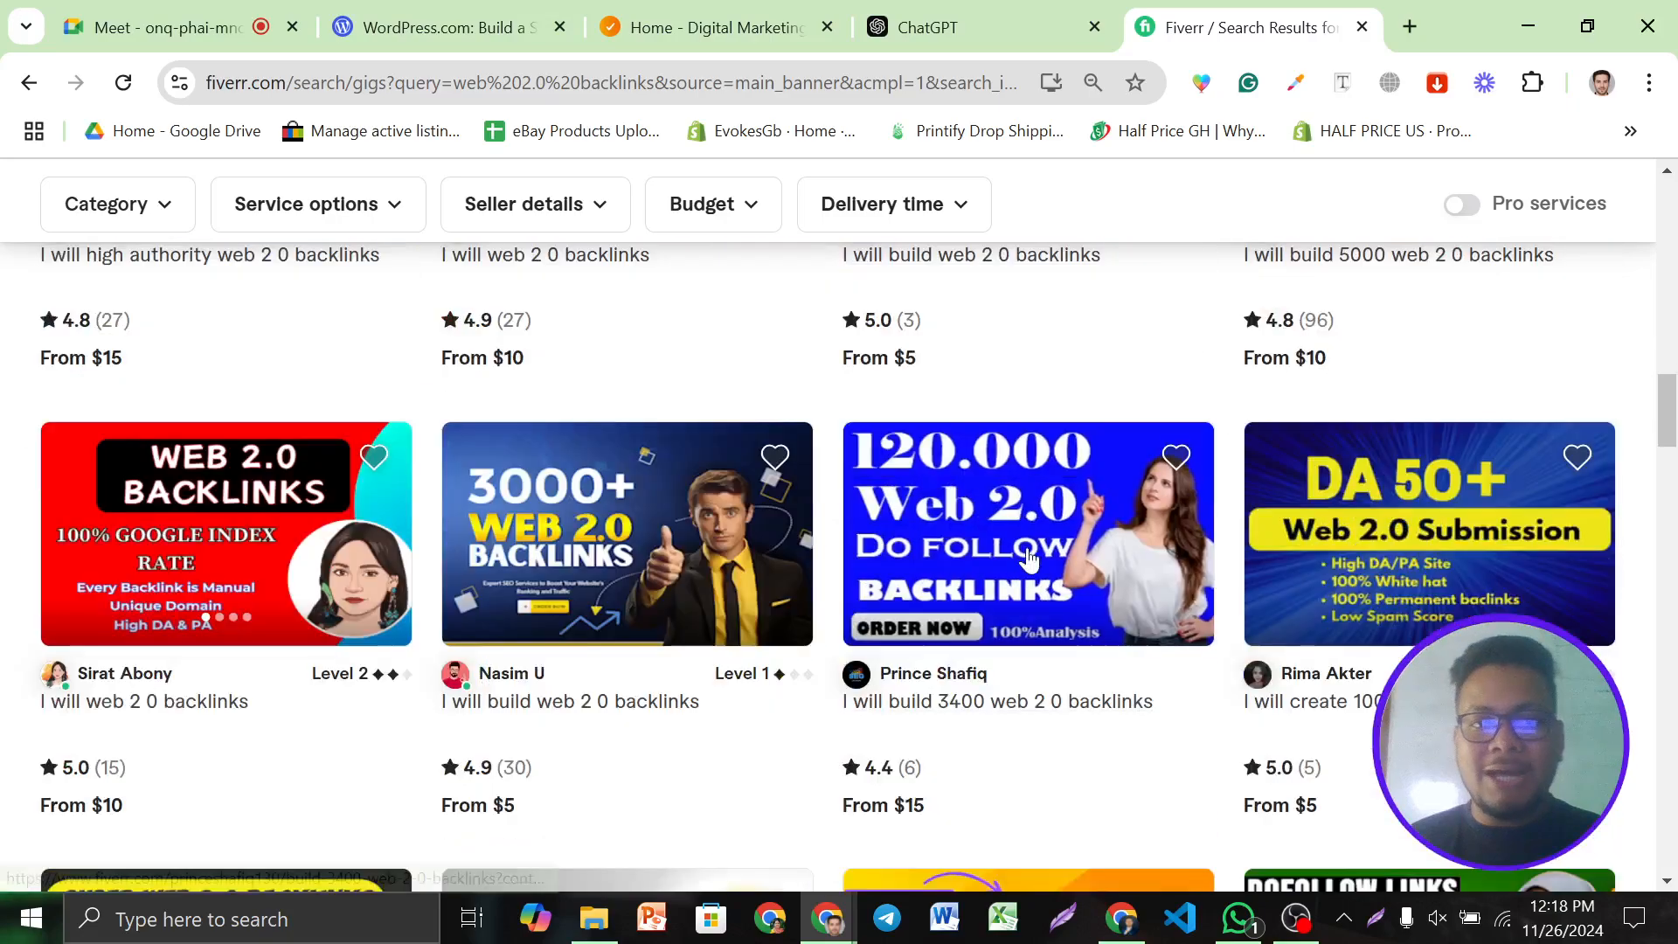
scroll(1029, 556, "down", 4)
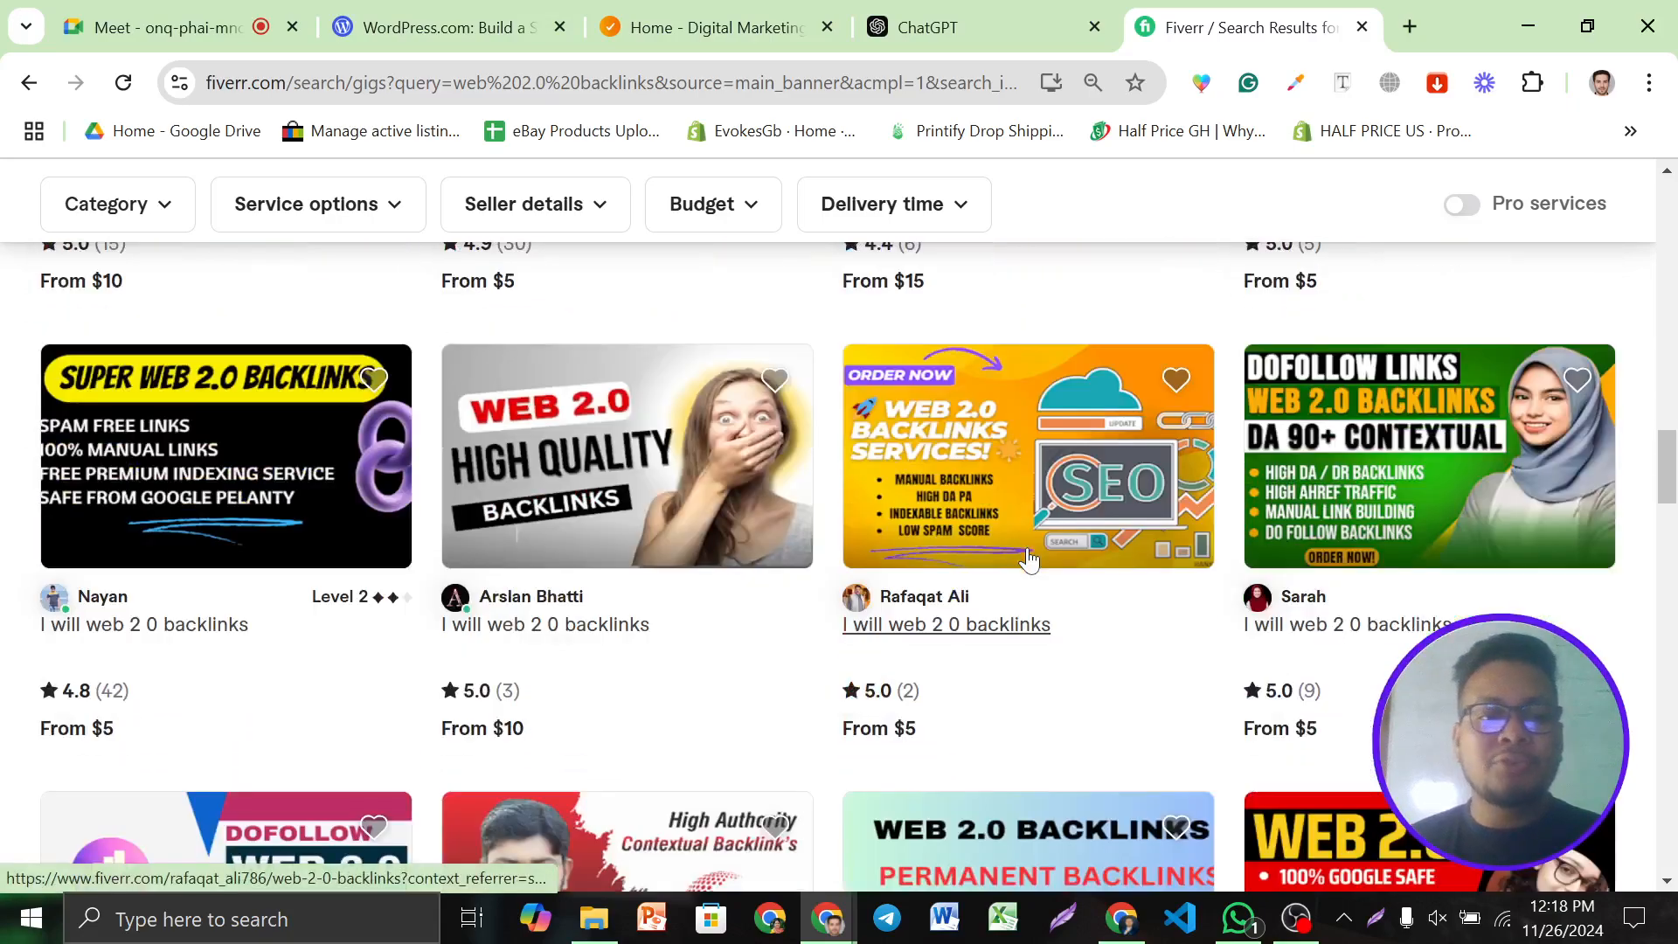
scroll(1027, 557, "up", 18)
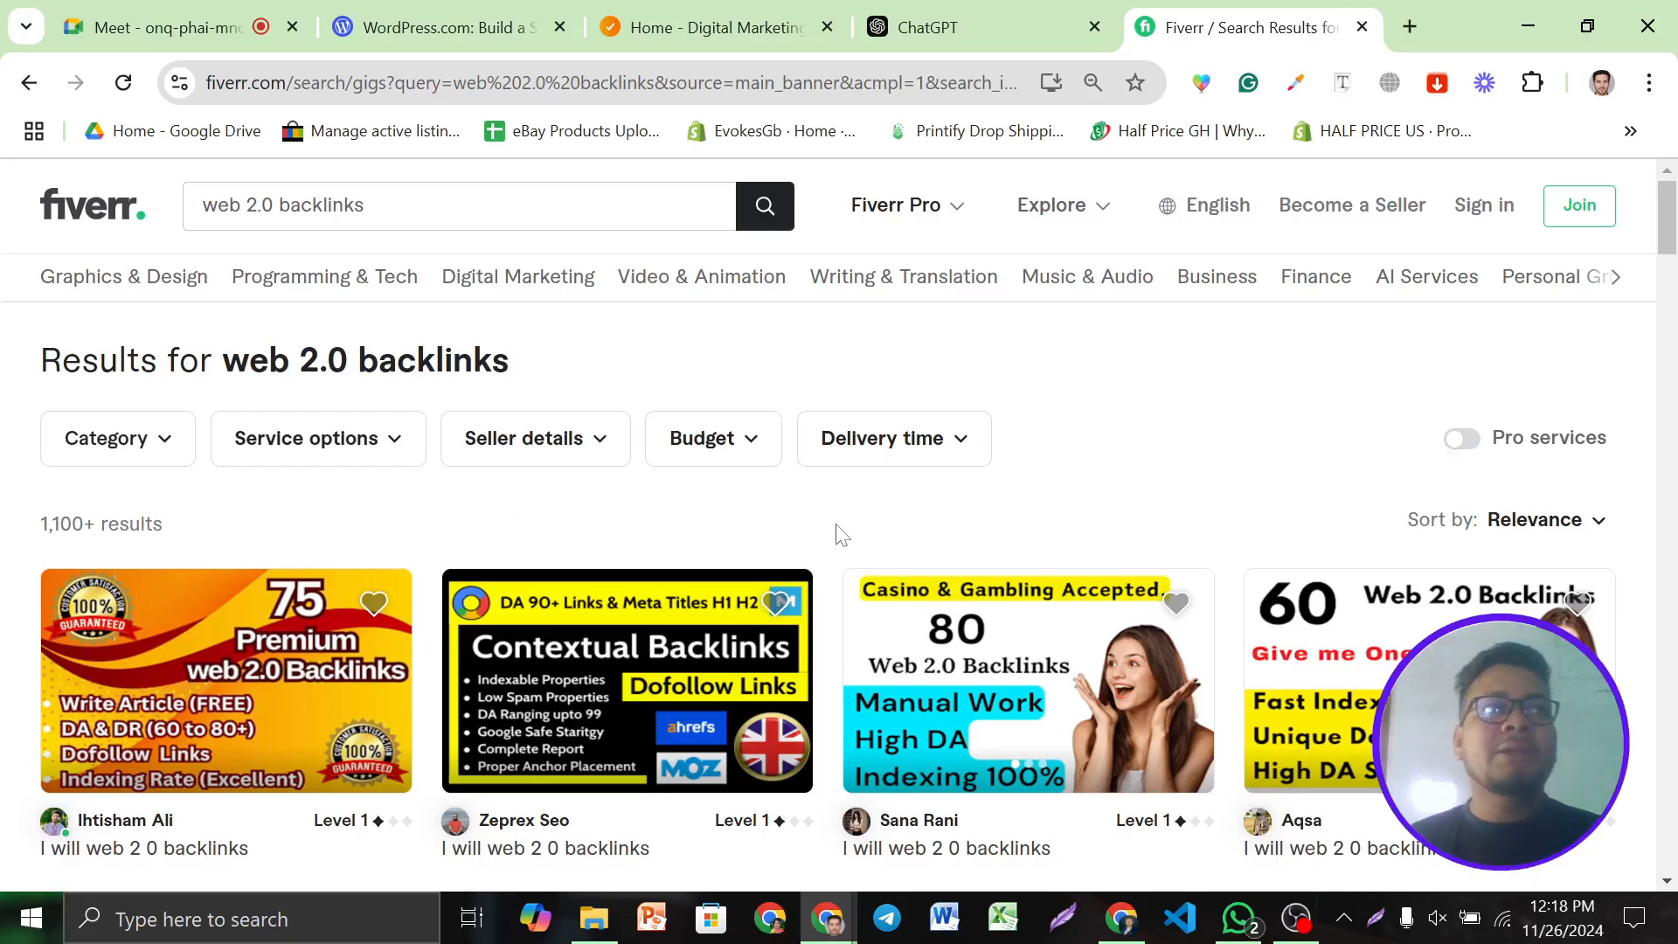
Briefly show then minimize OBS Studio, and go back to the Google Meet tab
left_click(1296, 917)
left_click(1295, 918)
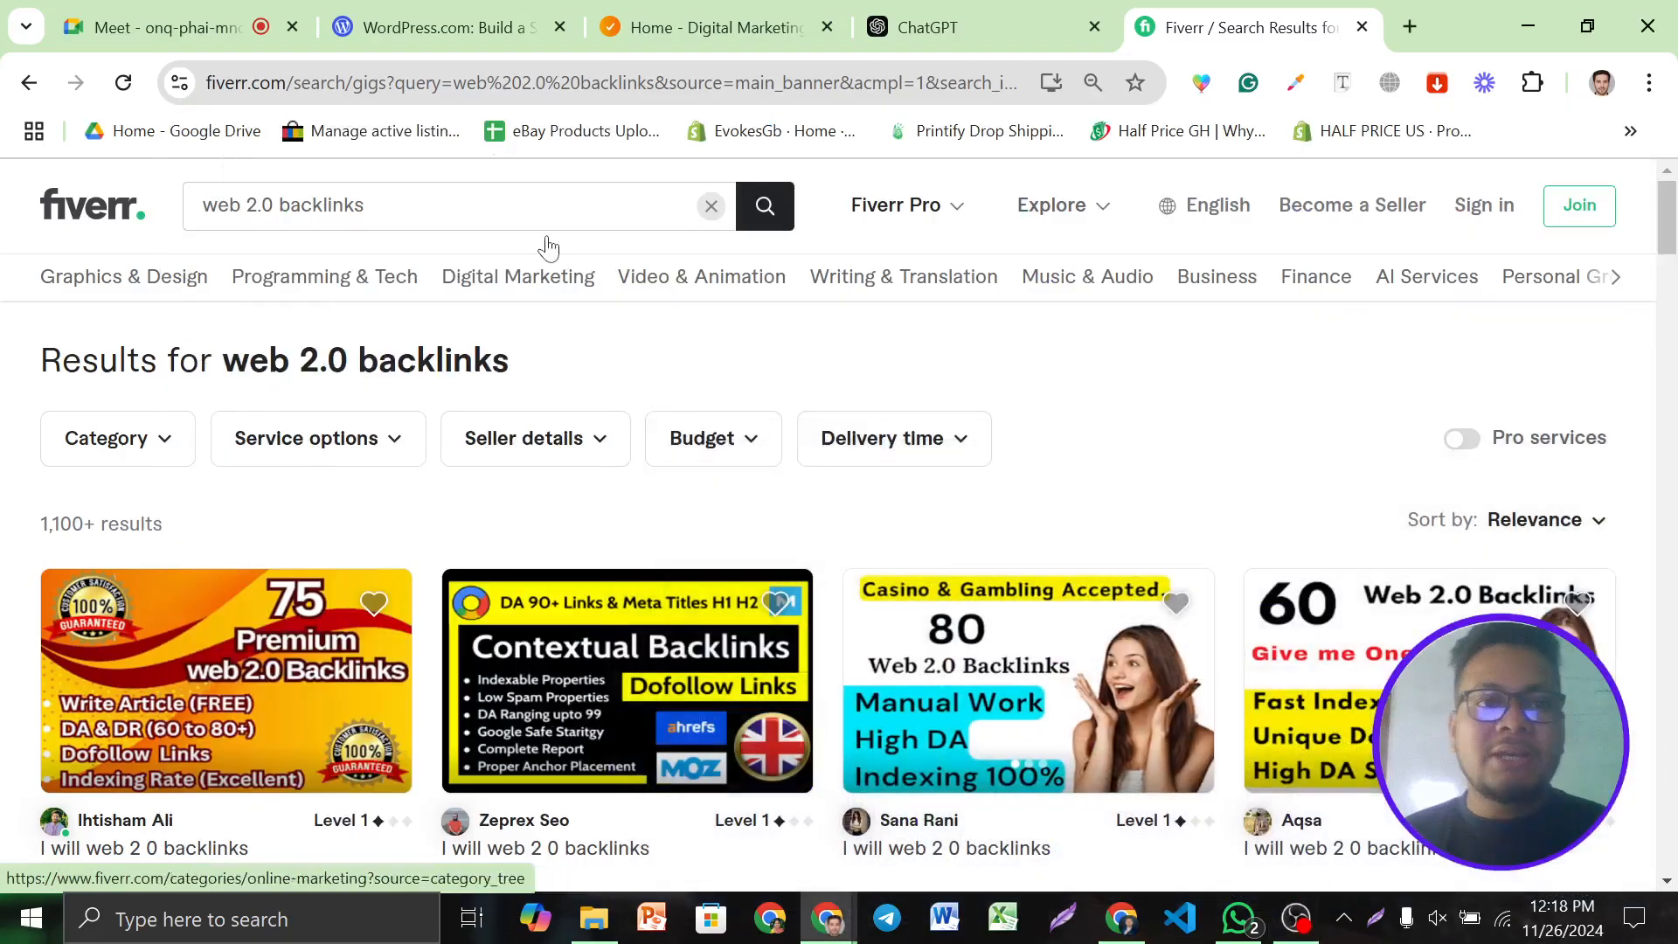
left_click(183, 26)
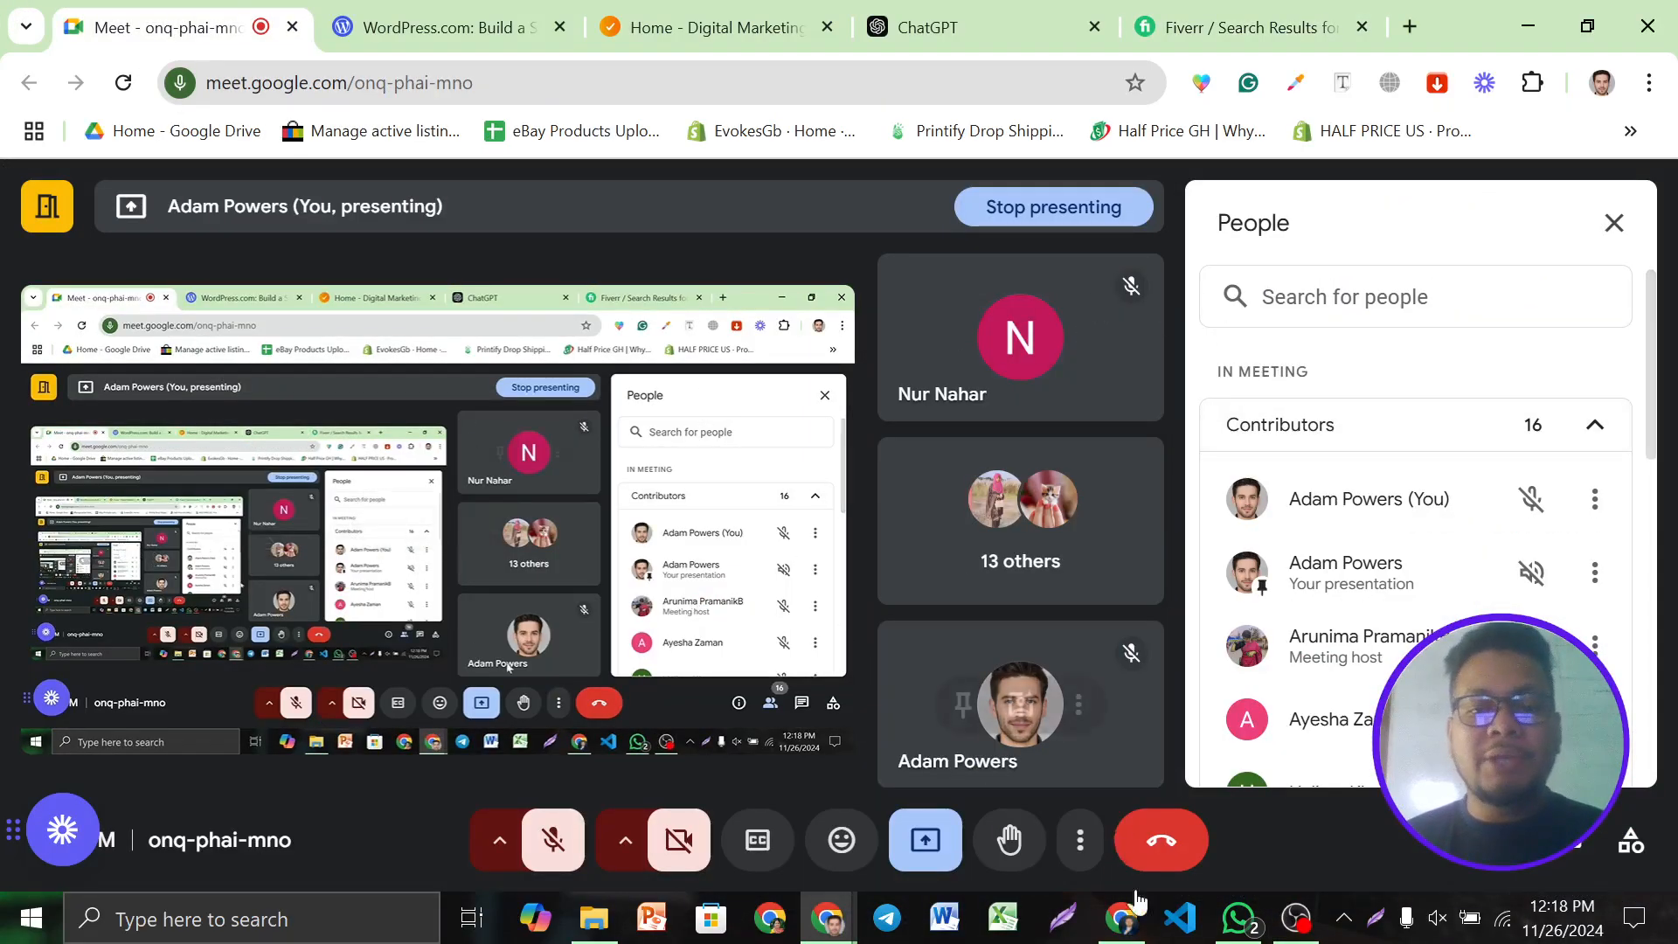
In the backlink spreadsheet, open the wordpress.com Web 2.0 link from cell E23 in a new tab
left_click(1121, 918)
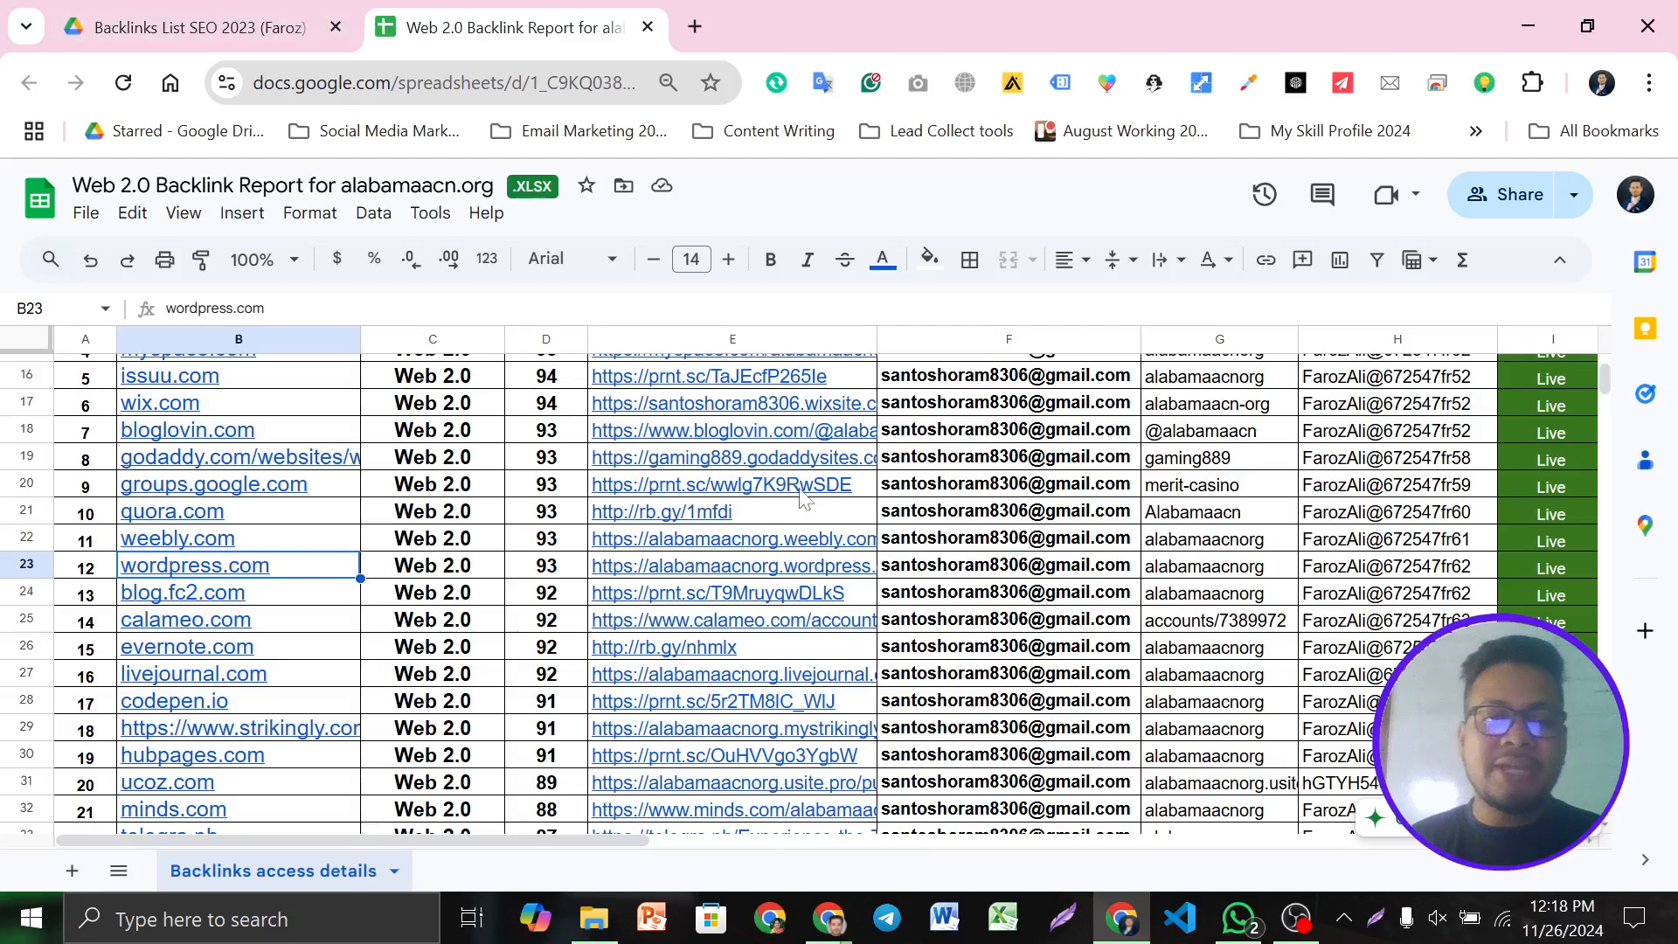
left_click(432, 582)
left_click(526, 570)
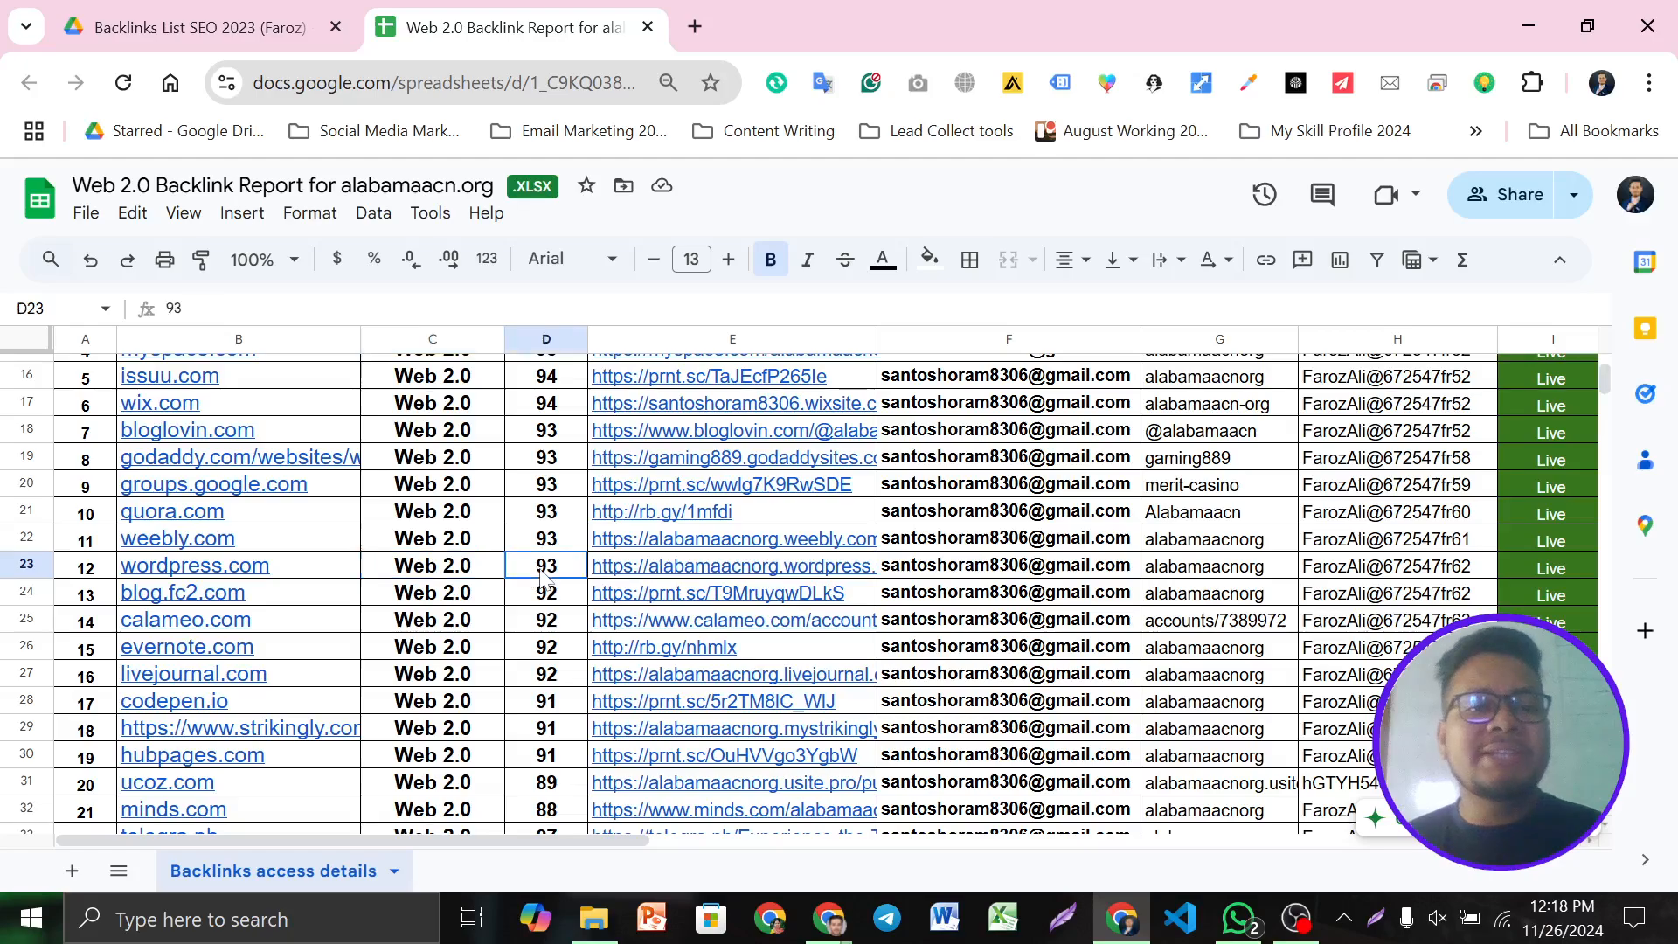
left_click(456, 561)
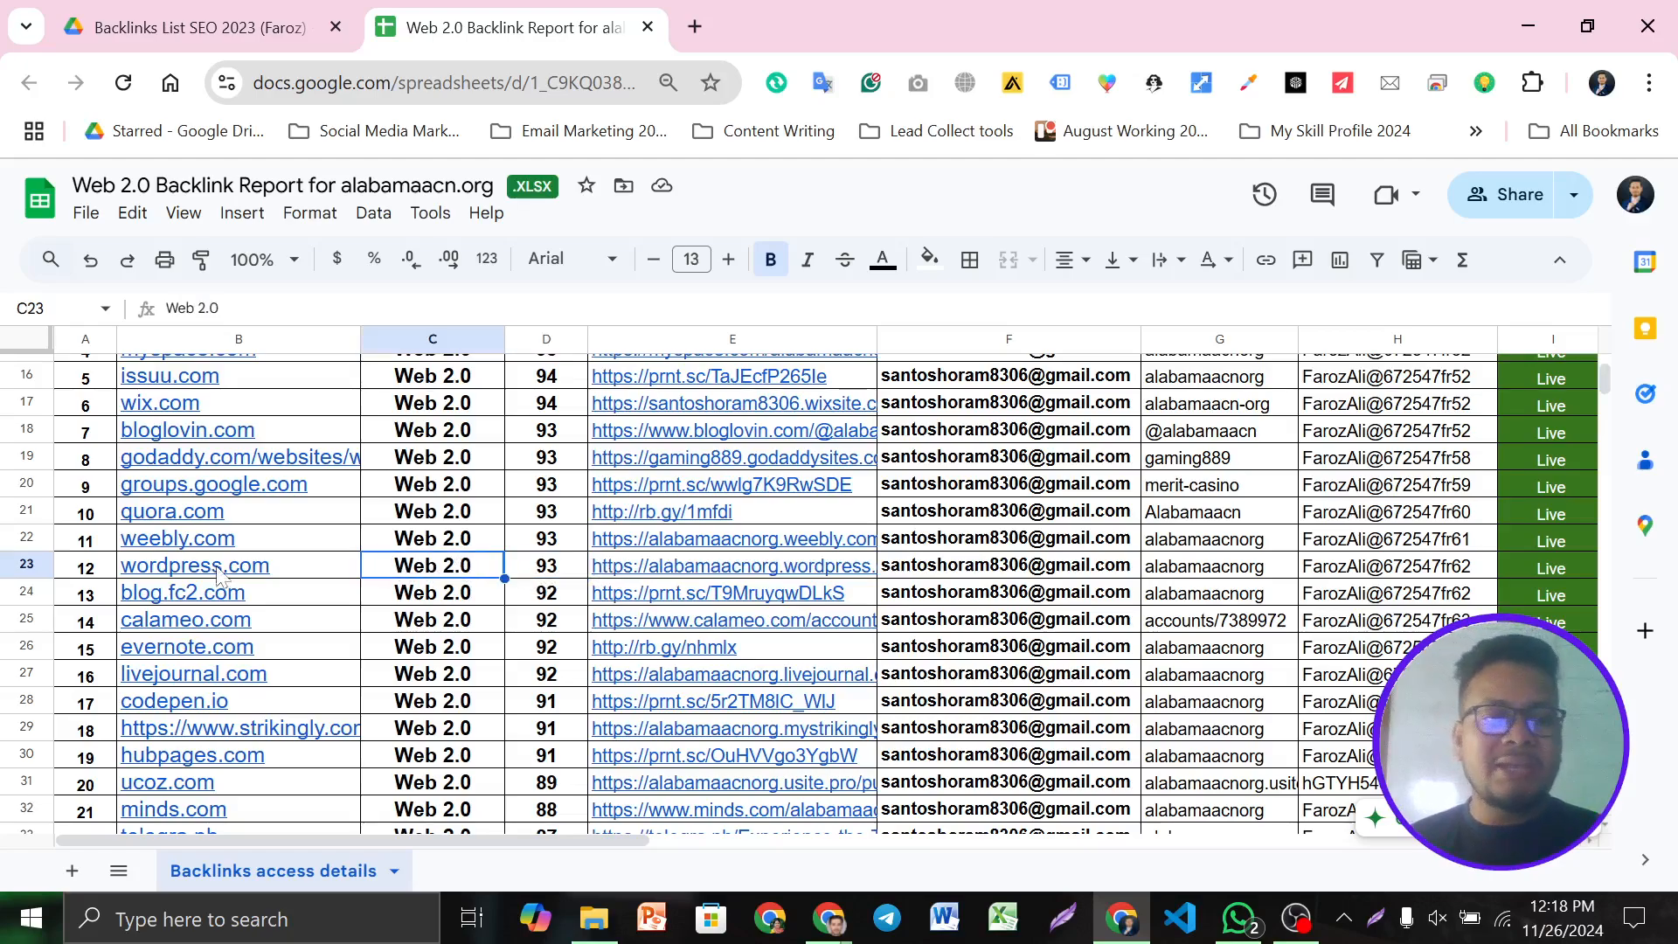
mouse_move(286, 581)
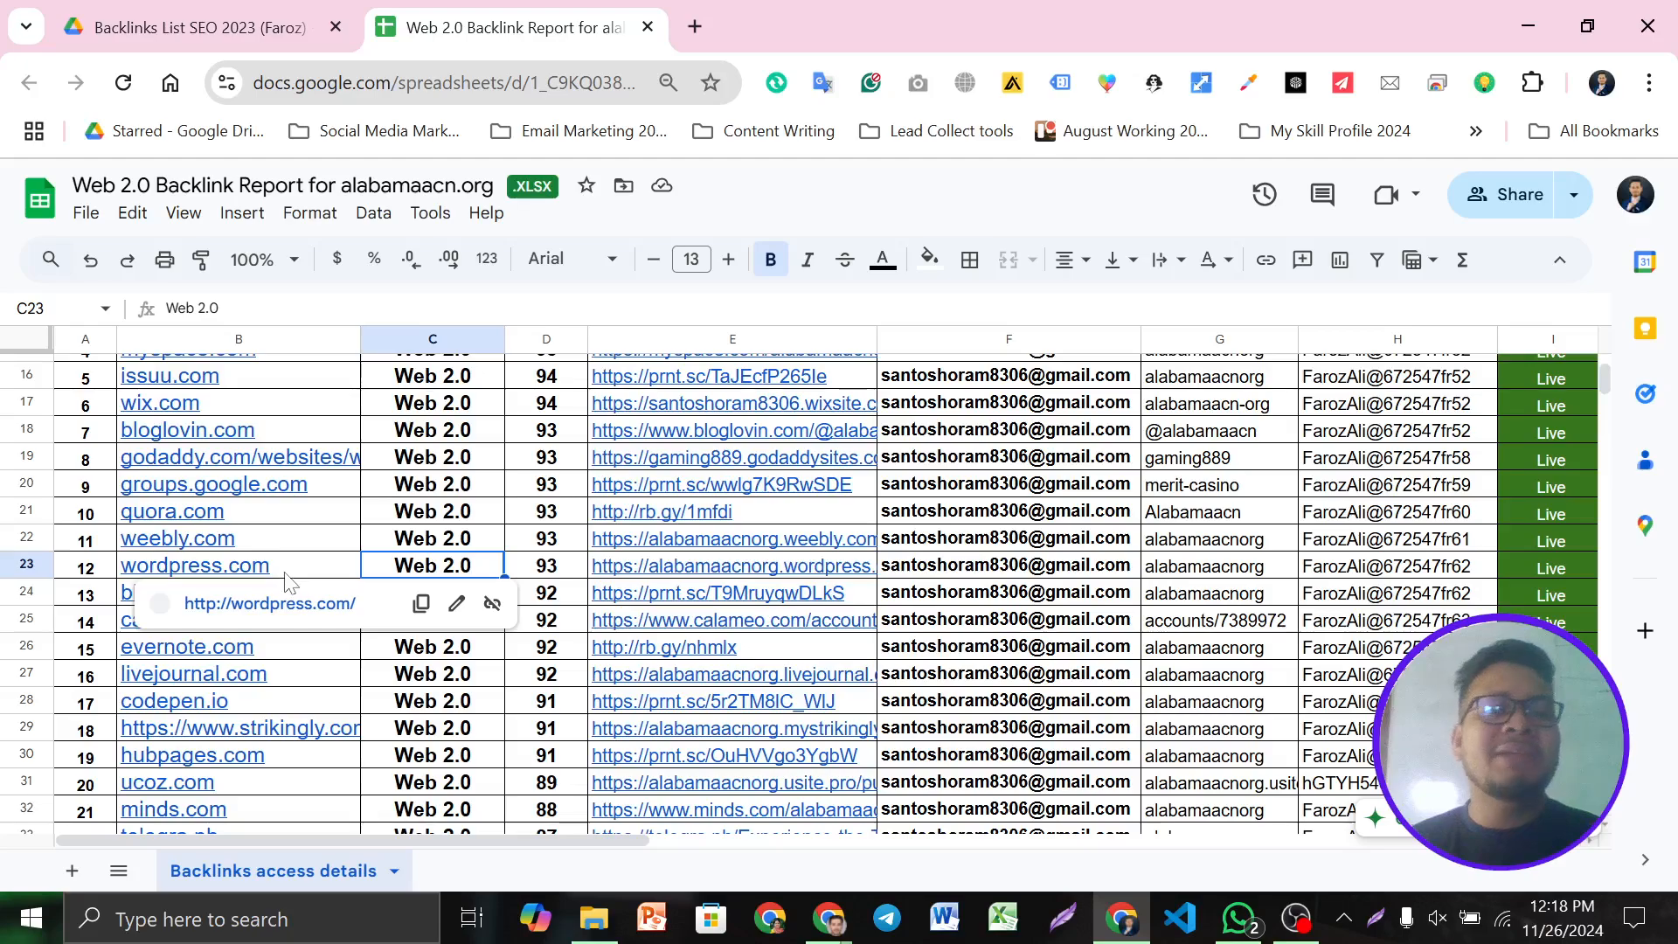
left_click(619, 573)
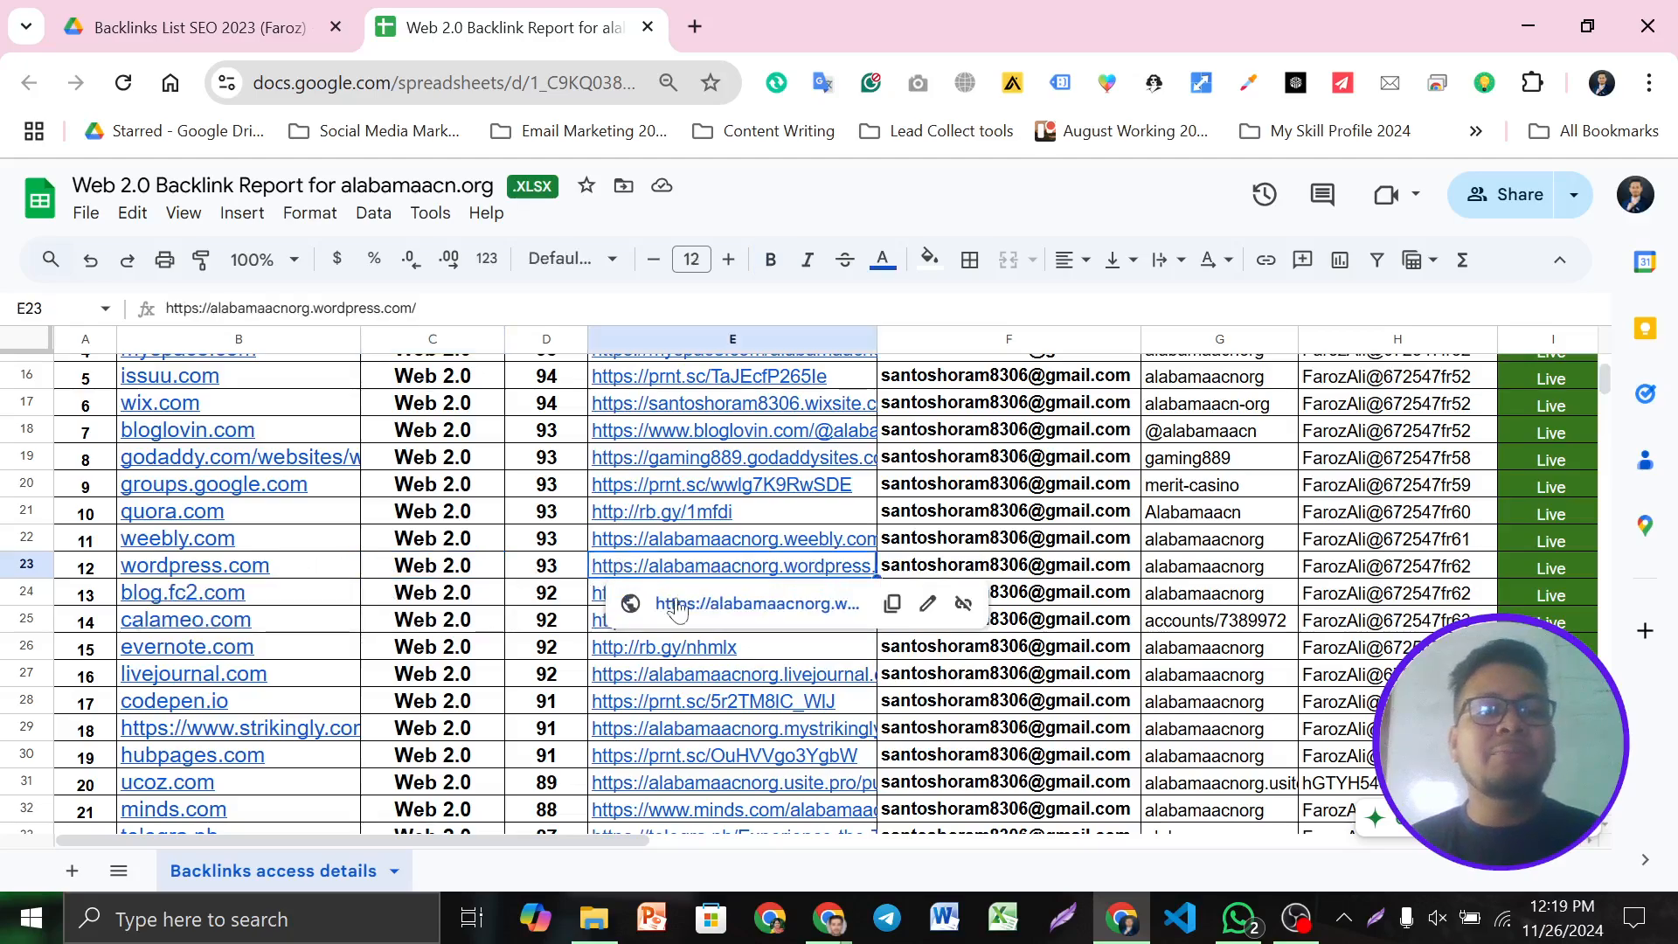
left_click(690, 603)
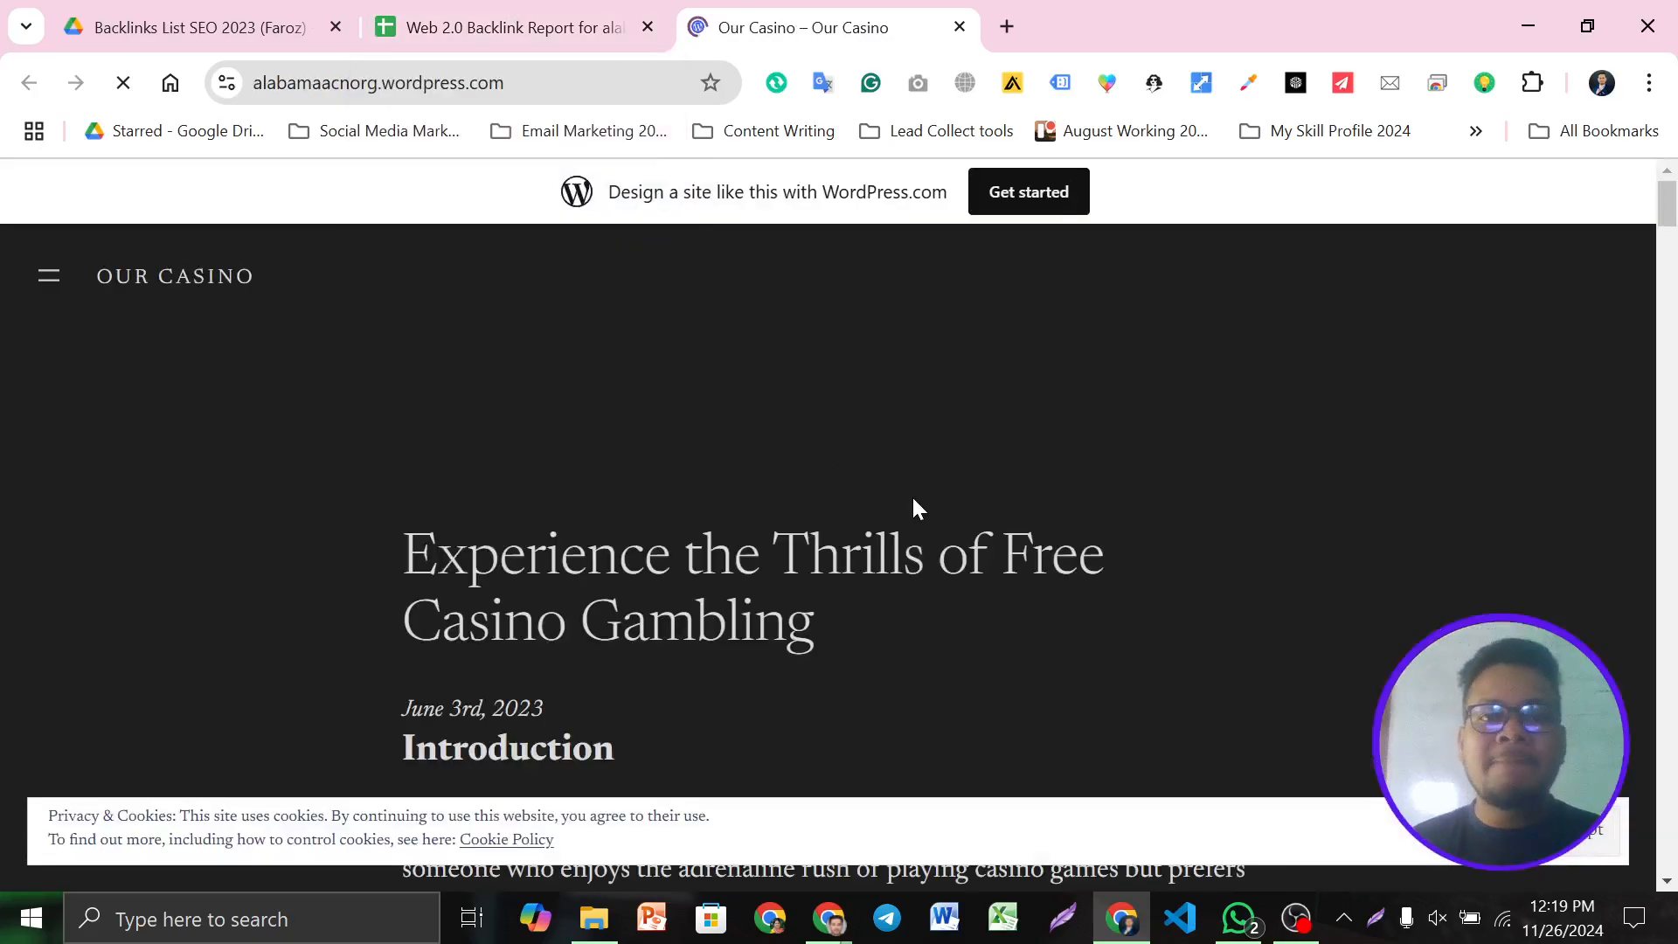
Accept the cookie notice and read through 'Experience the Thrills of Free Casino Gambling', briefly checking the report
left_click(283, 85)
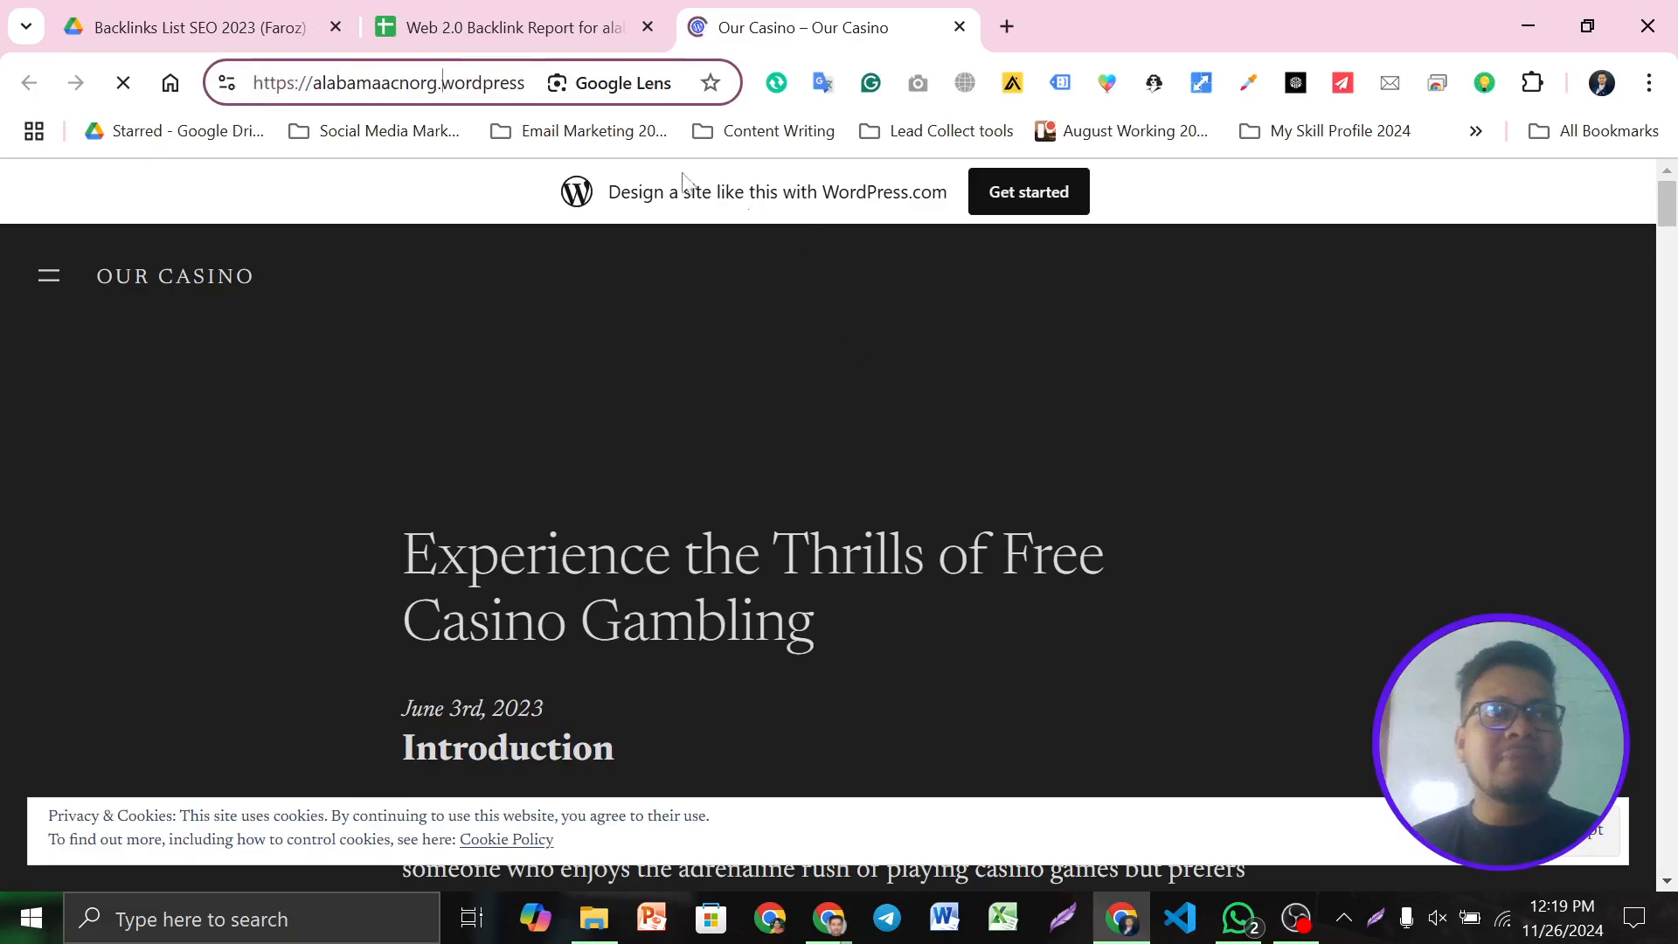
scroll(839, 577, "down", 5)
left_click(1565, 839)
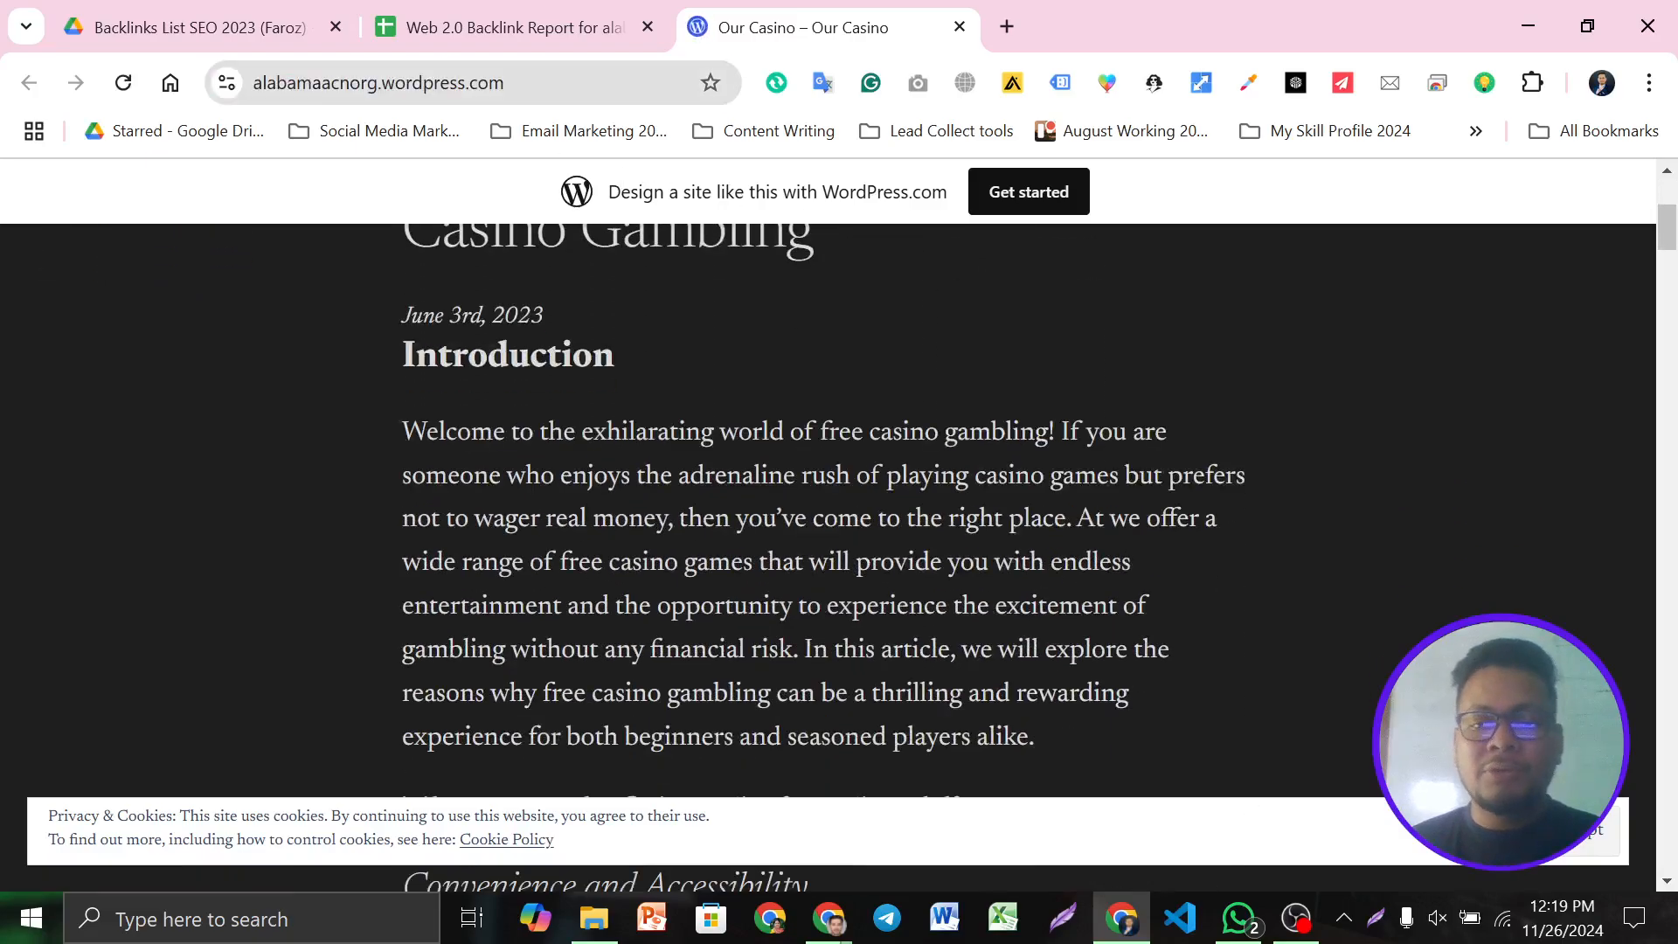
scroll(1255, 603, "down", 5)
scroll(1257, 611, "down", 2)
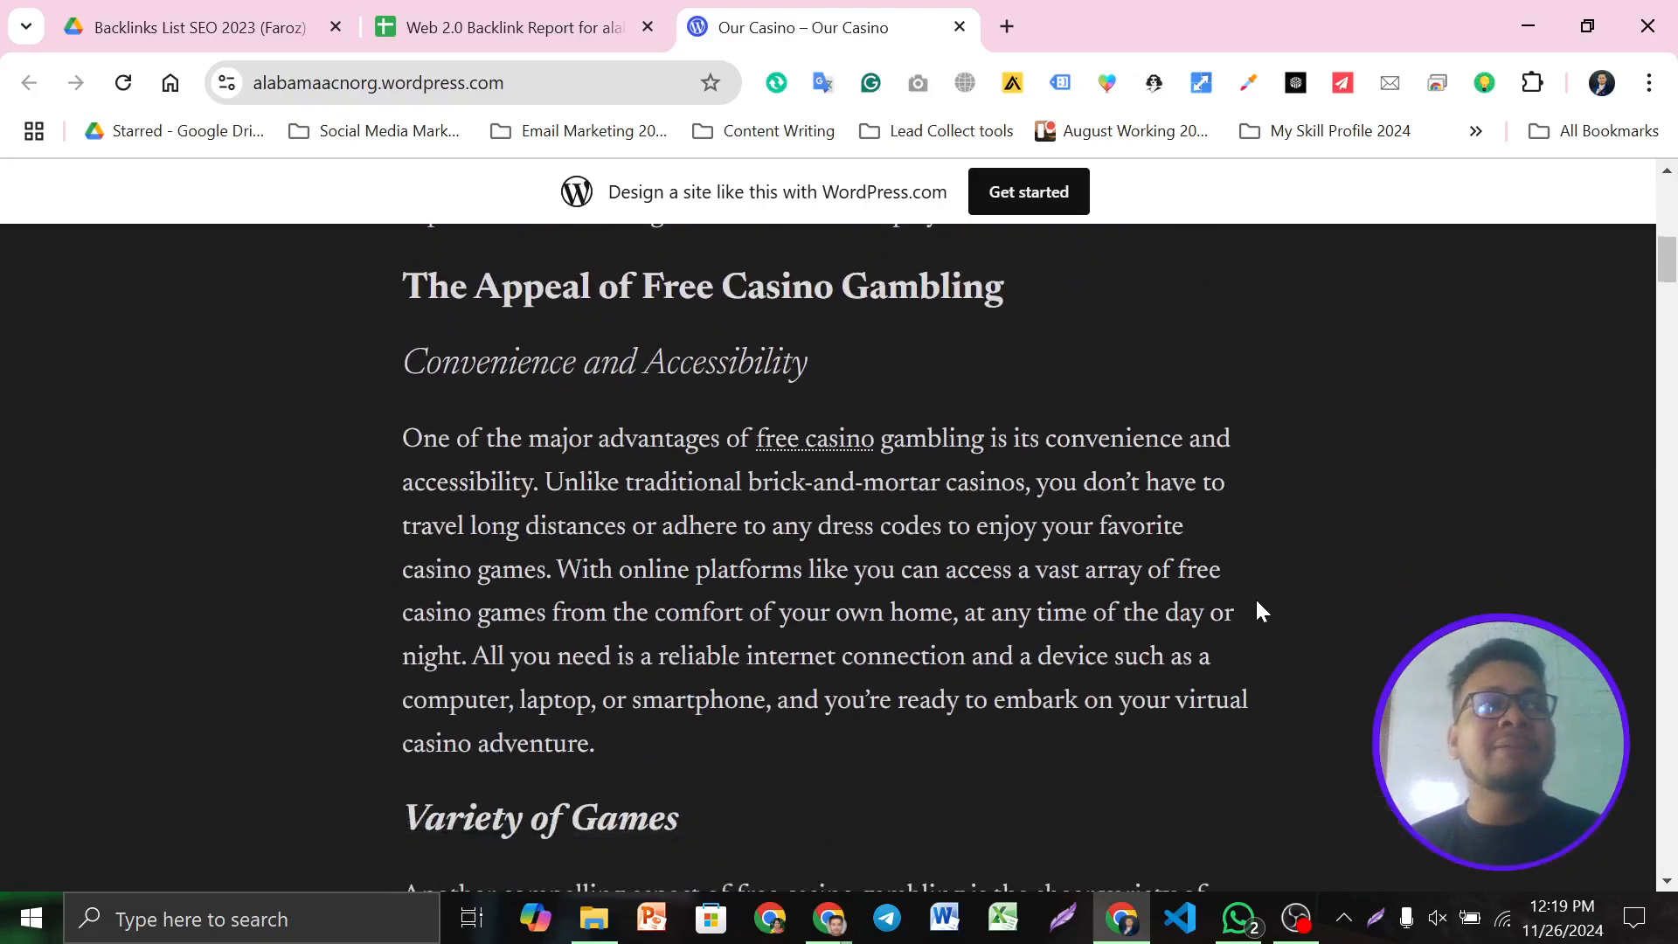
scroll(1254, 610, "down", 3)
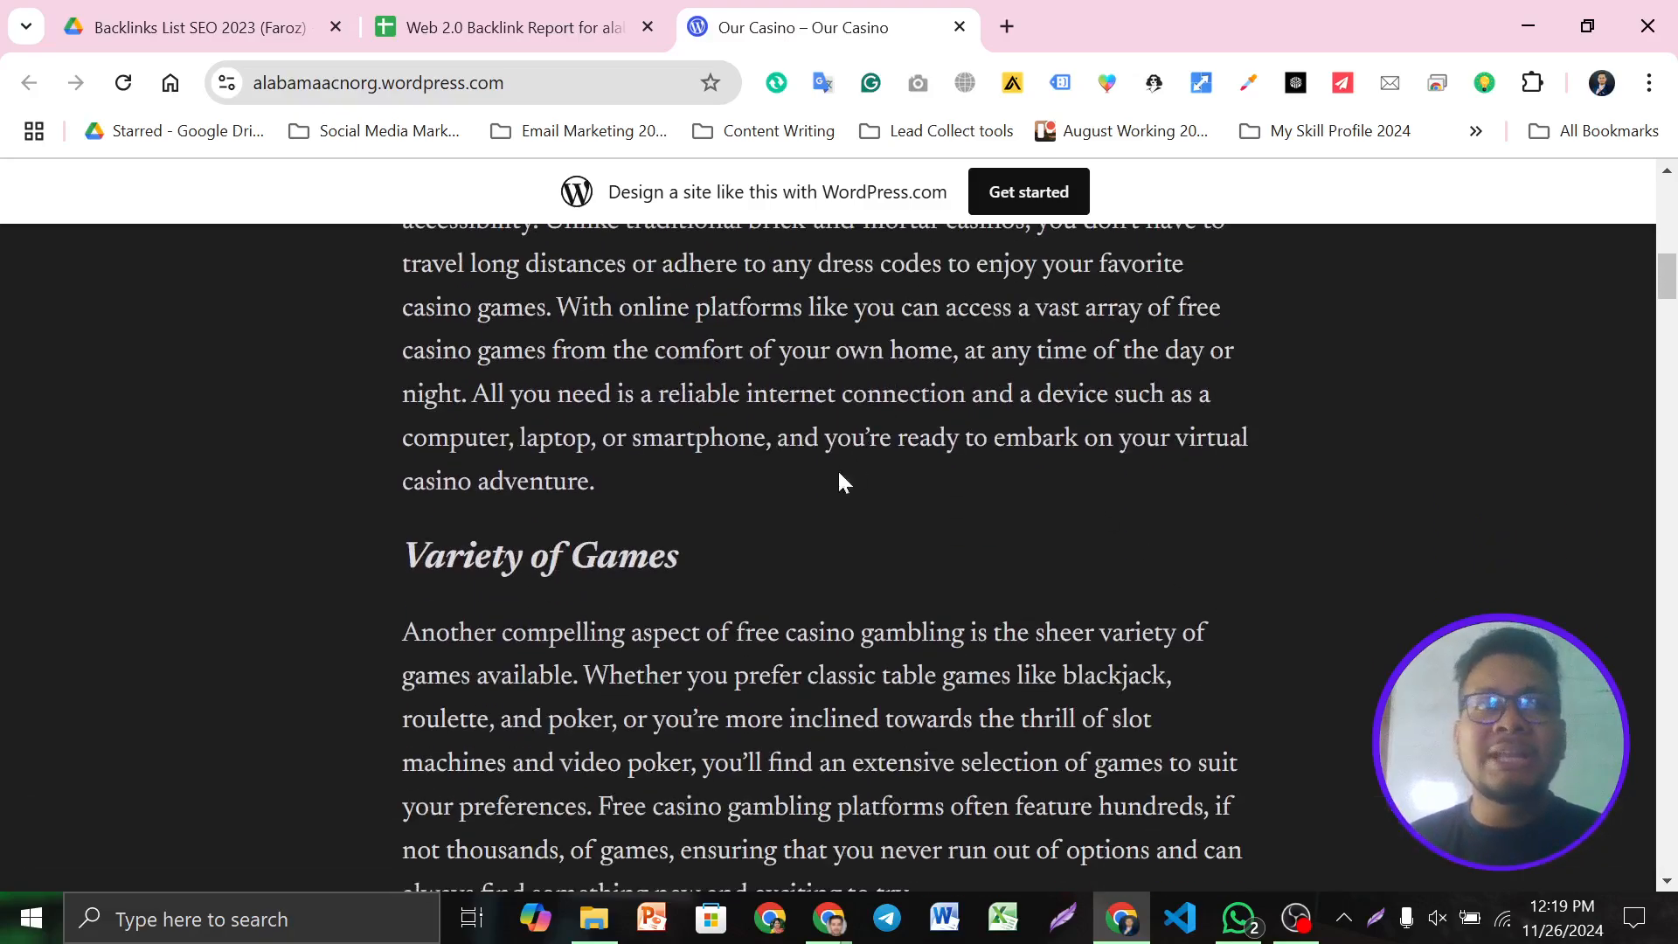
scroll(854, 469, "down", 11)
scroll(873, 600, "down", 20)
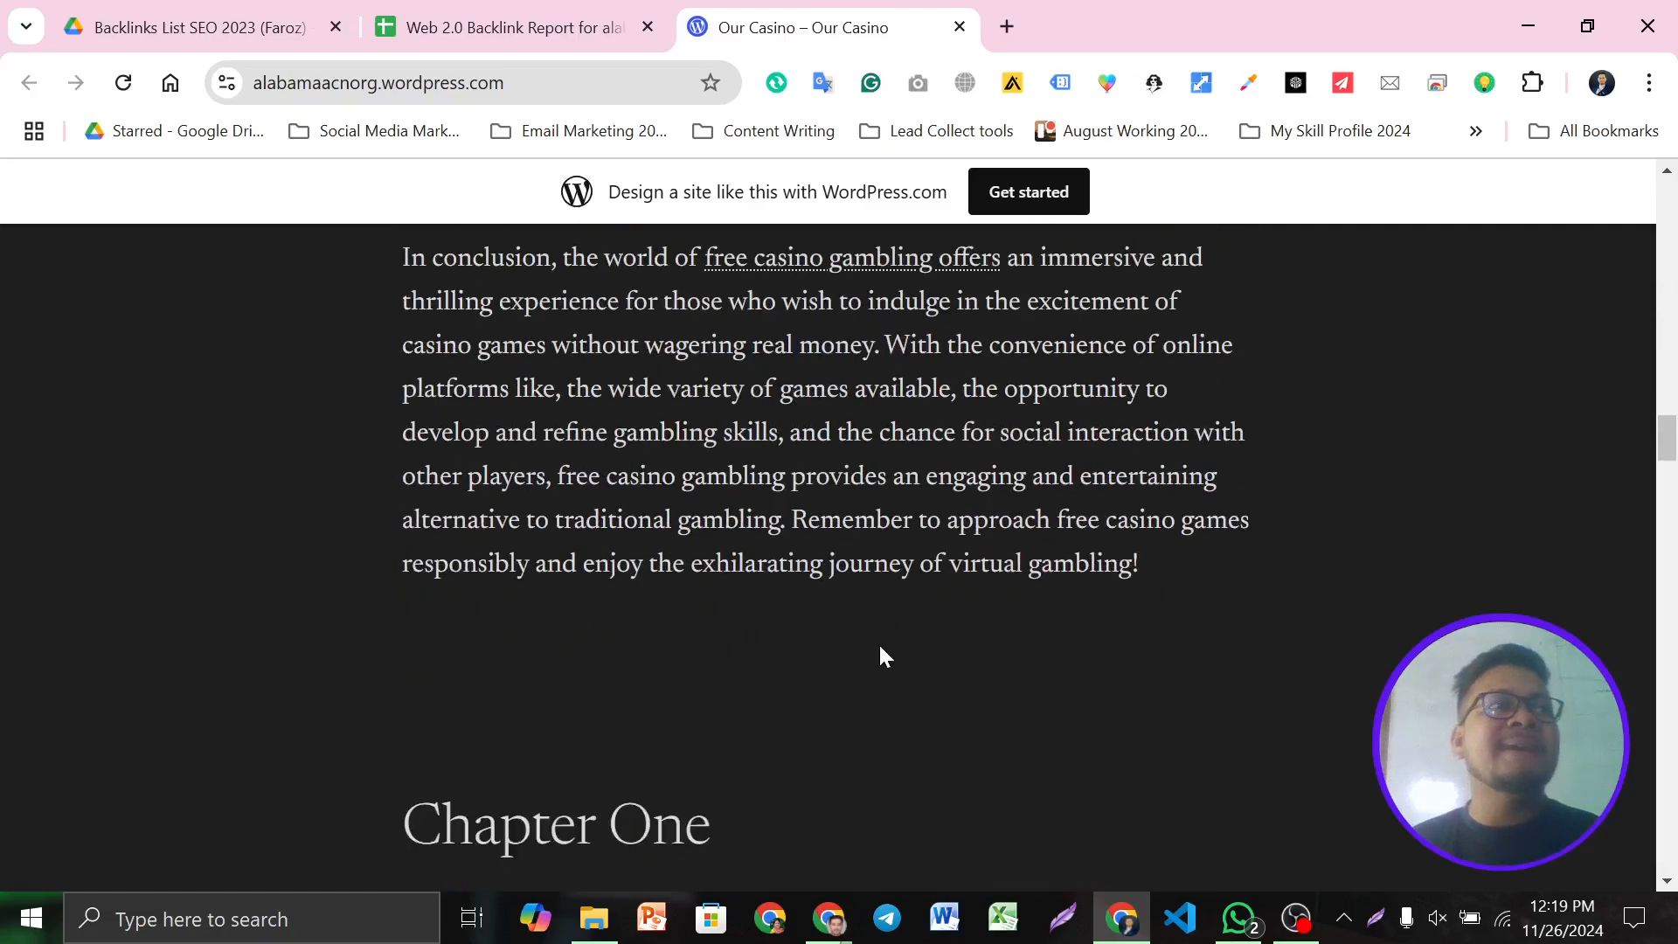
scroll(881, 655, "up", 20)
scroll(879, 644, "up", 3)
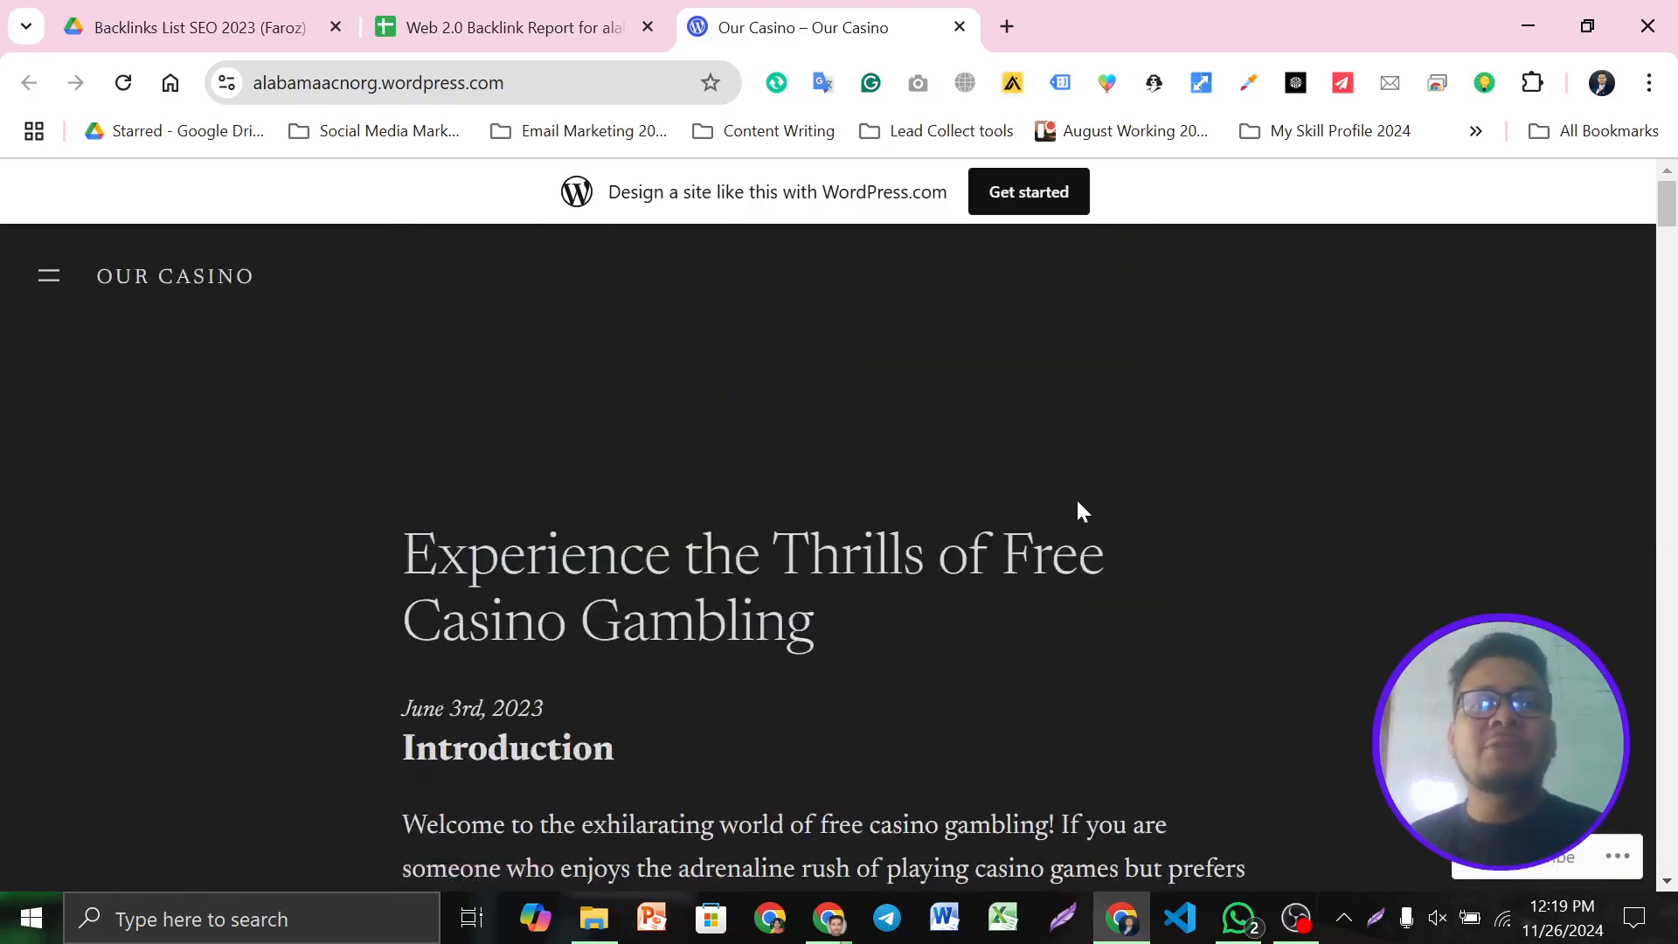
left_click(511, 26)
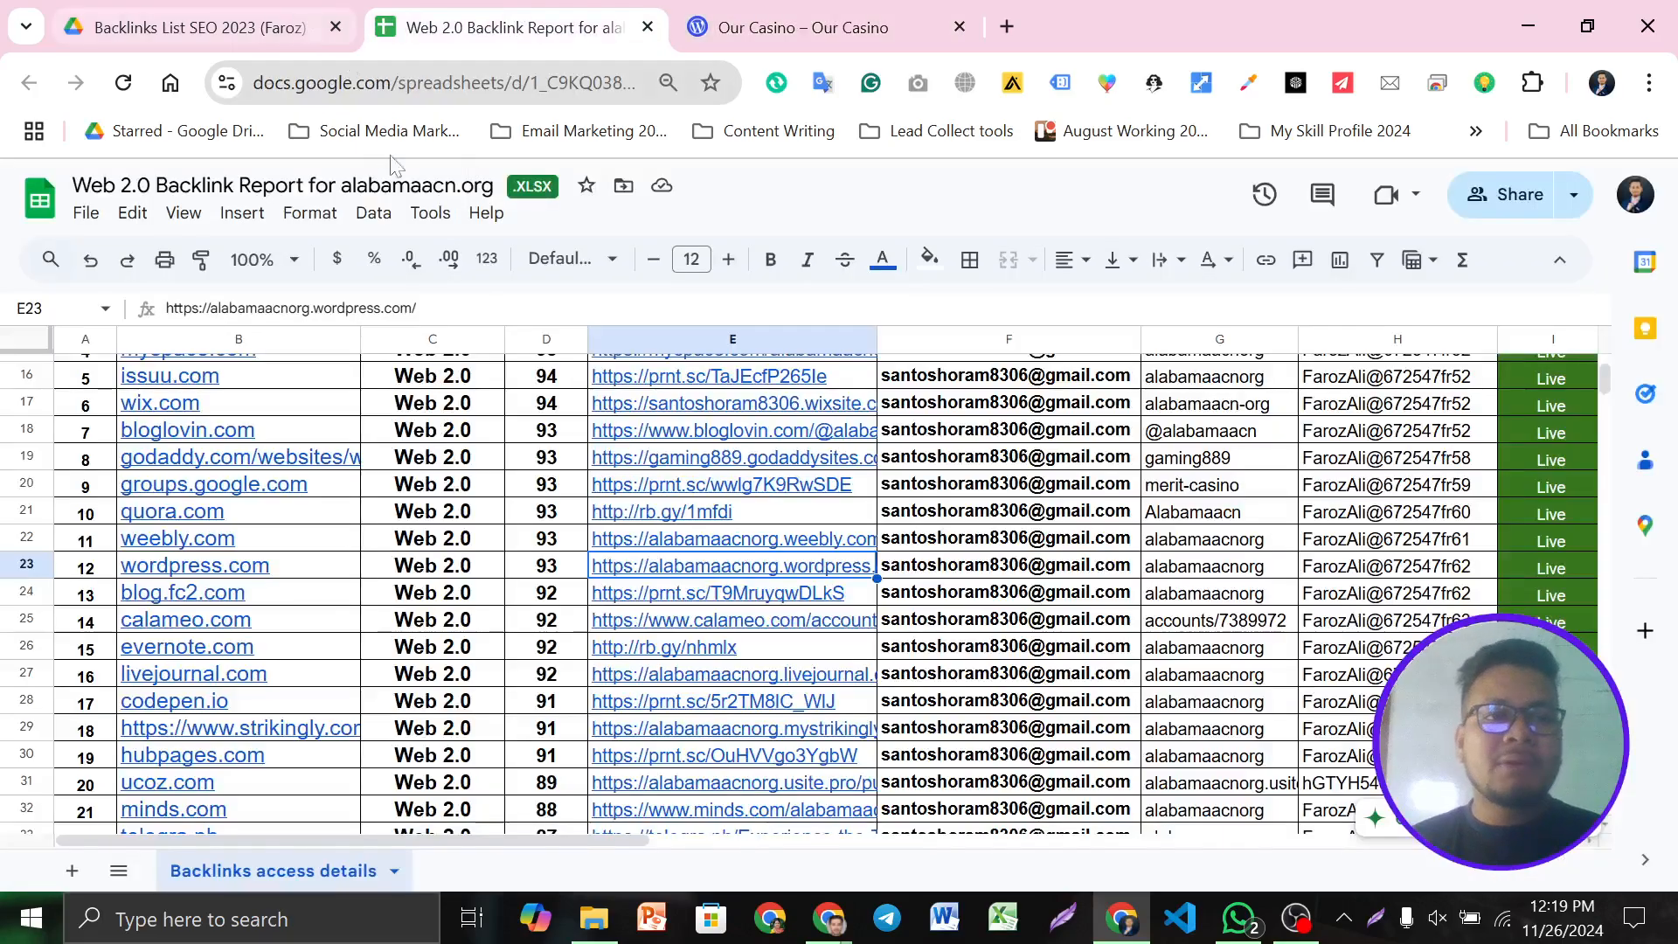
left_click(790, 12)
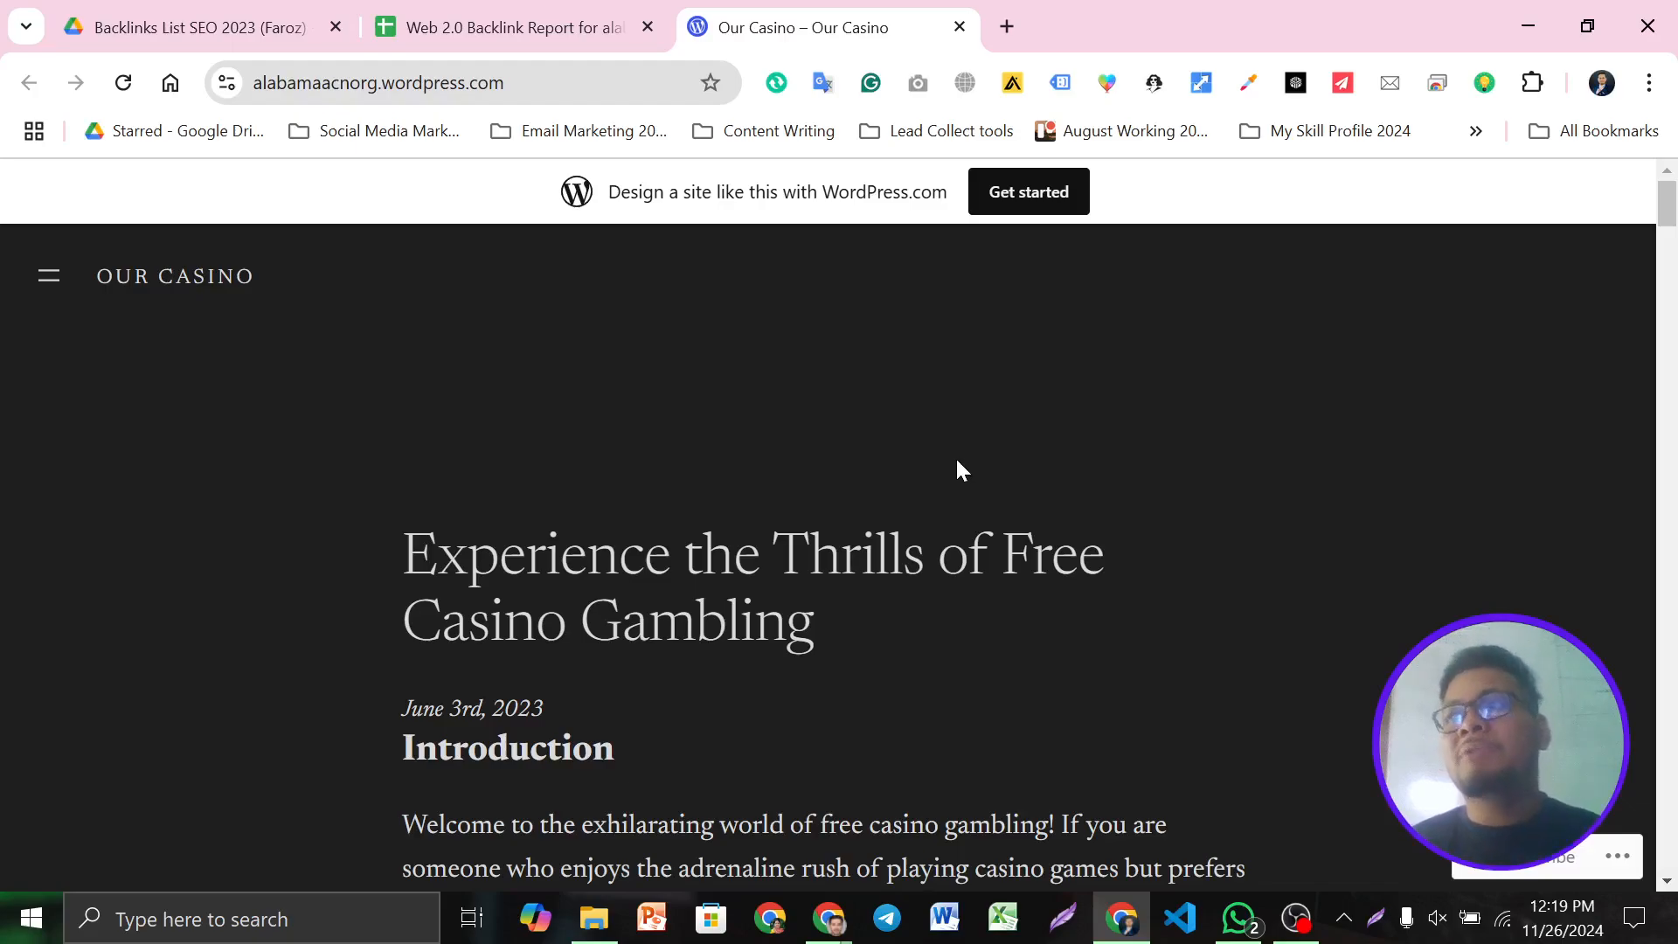
Return to the Web 2.0 Backlink Report tab and scroll further down its rows
left_click(529, 10)
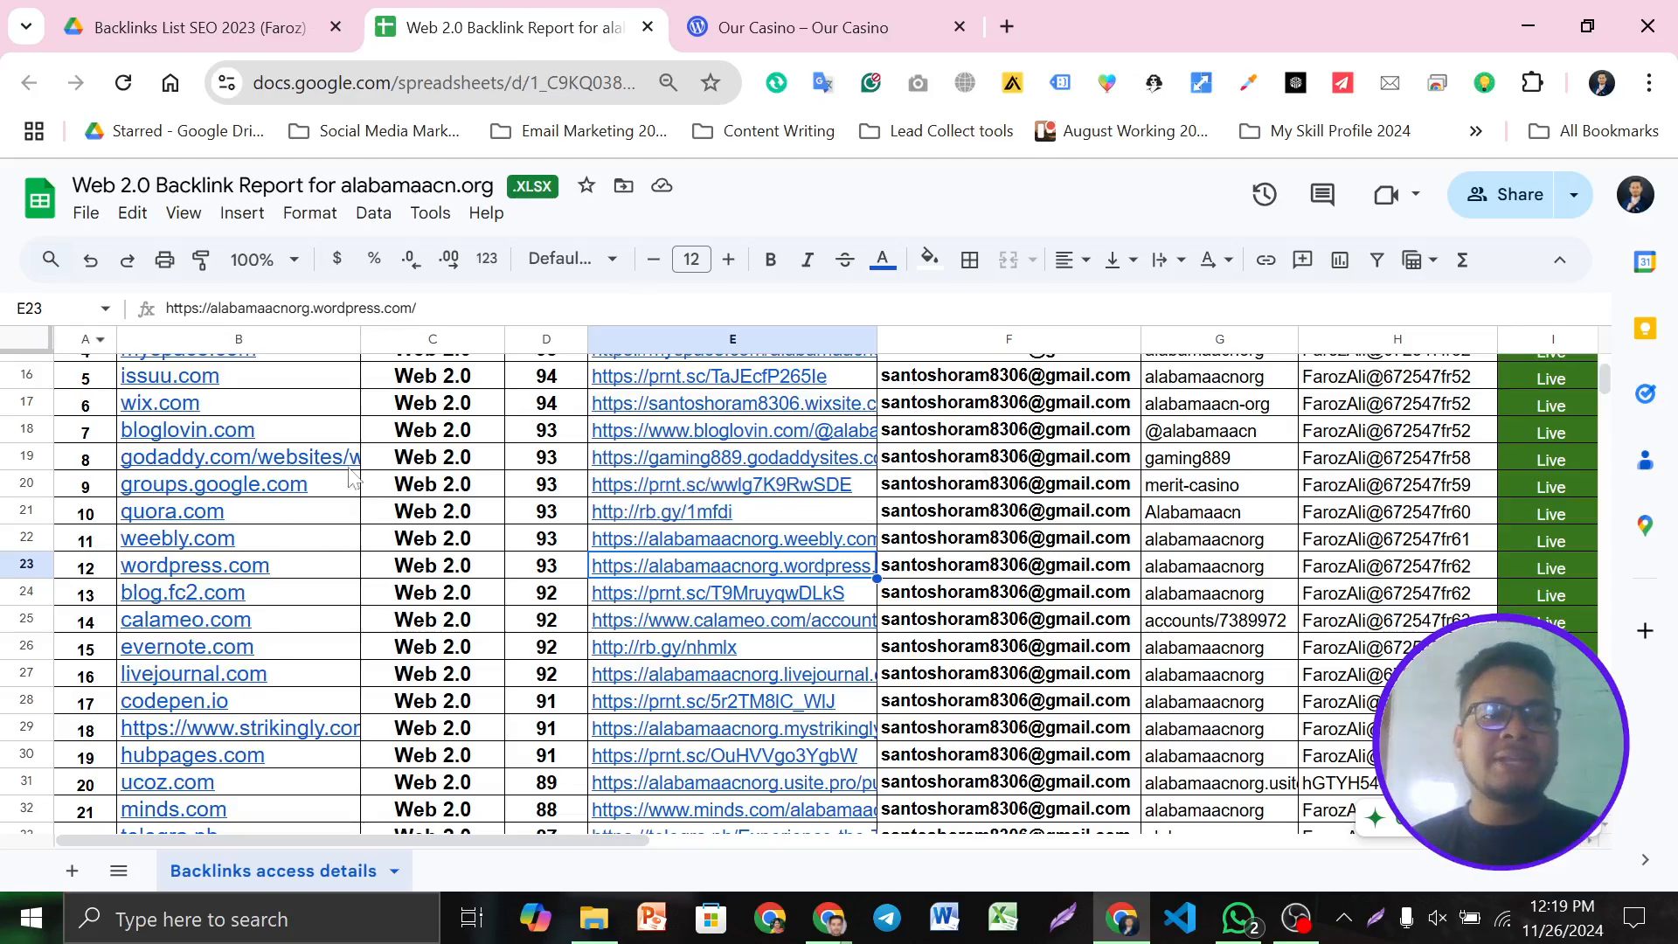
scroll(301, 603, "down", 2)
scroll(379, 612, "down", 7)
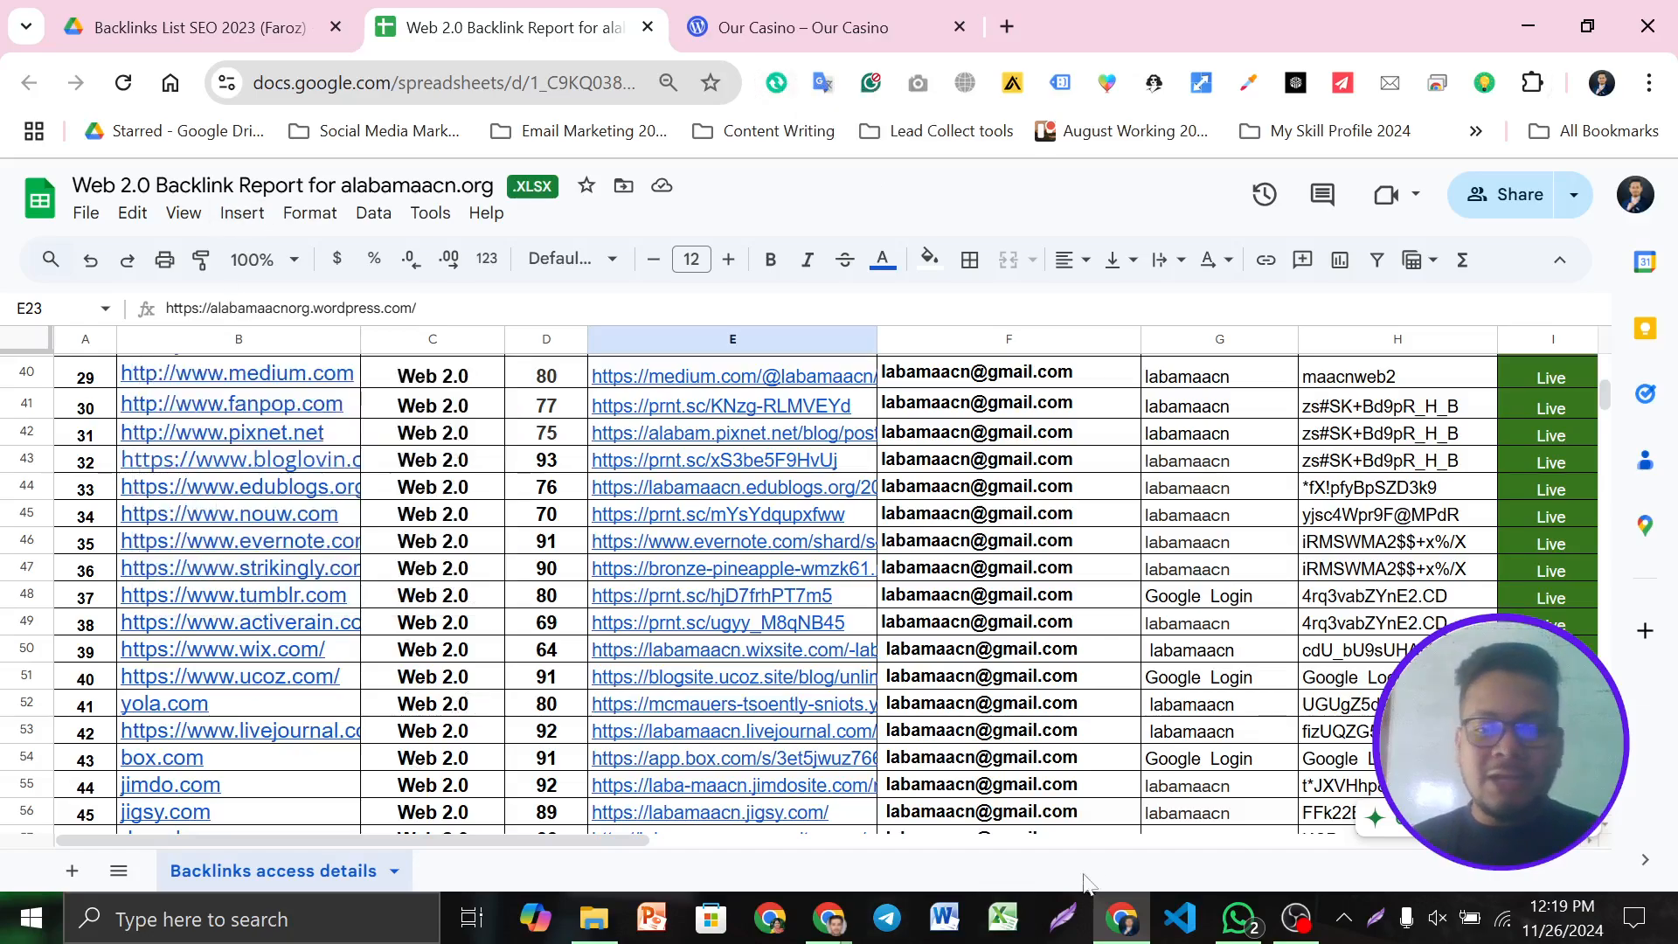
Bring the Meet window forward, then choose Get started on the WordPress.com homepage
mouse_move(828, 918)
left_click(732, 848)
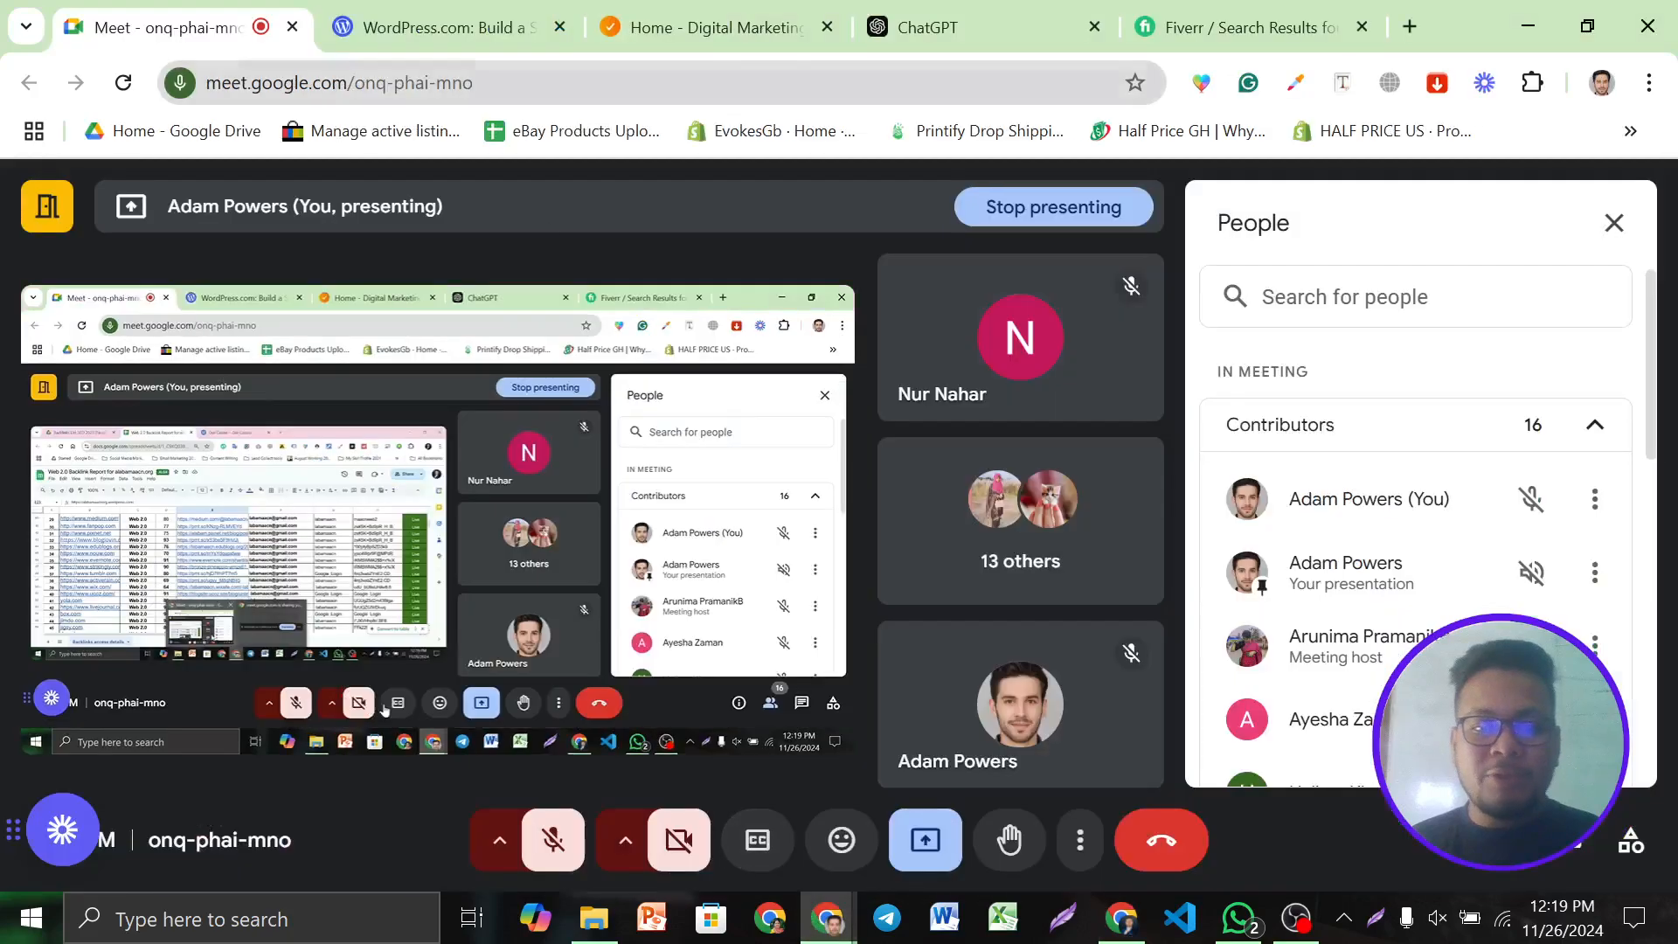
left_click(437, 27)
left_click(560, 83)
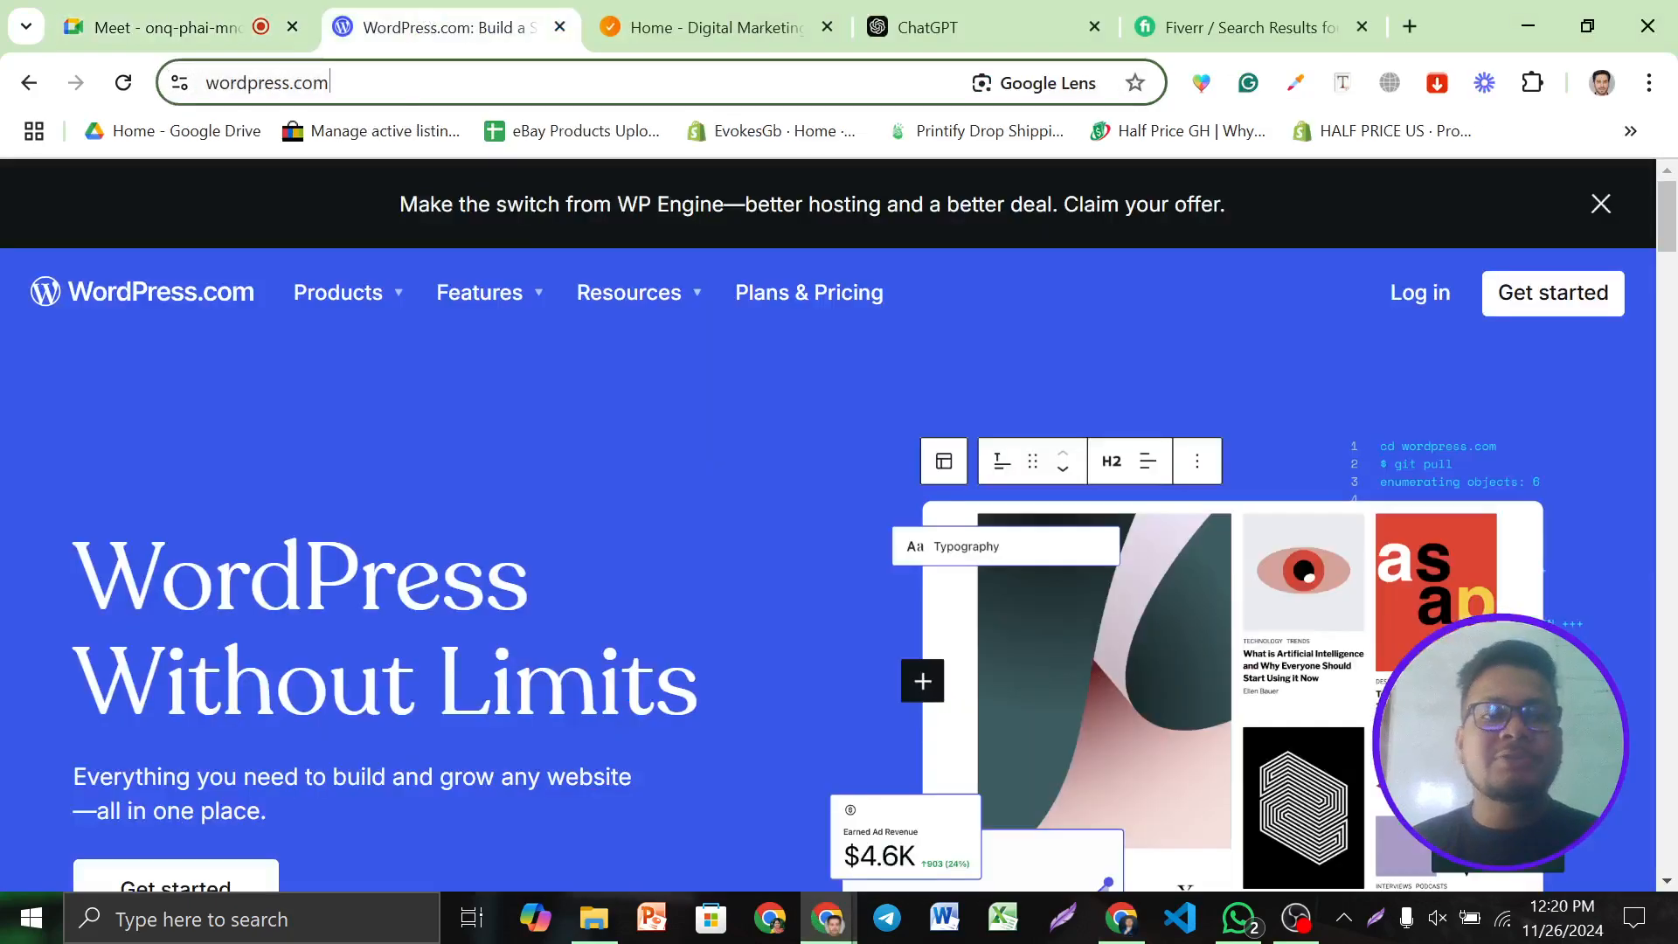
left_click(25, 376)
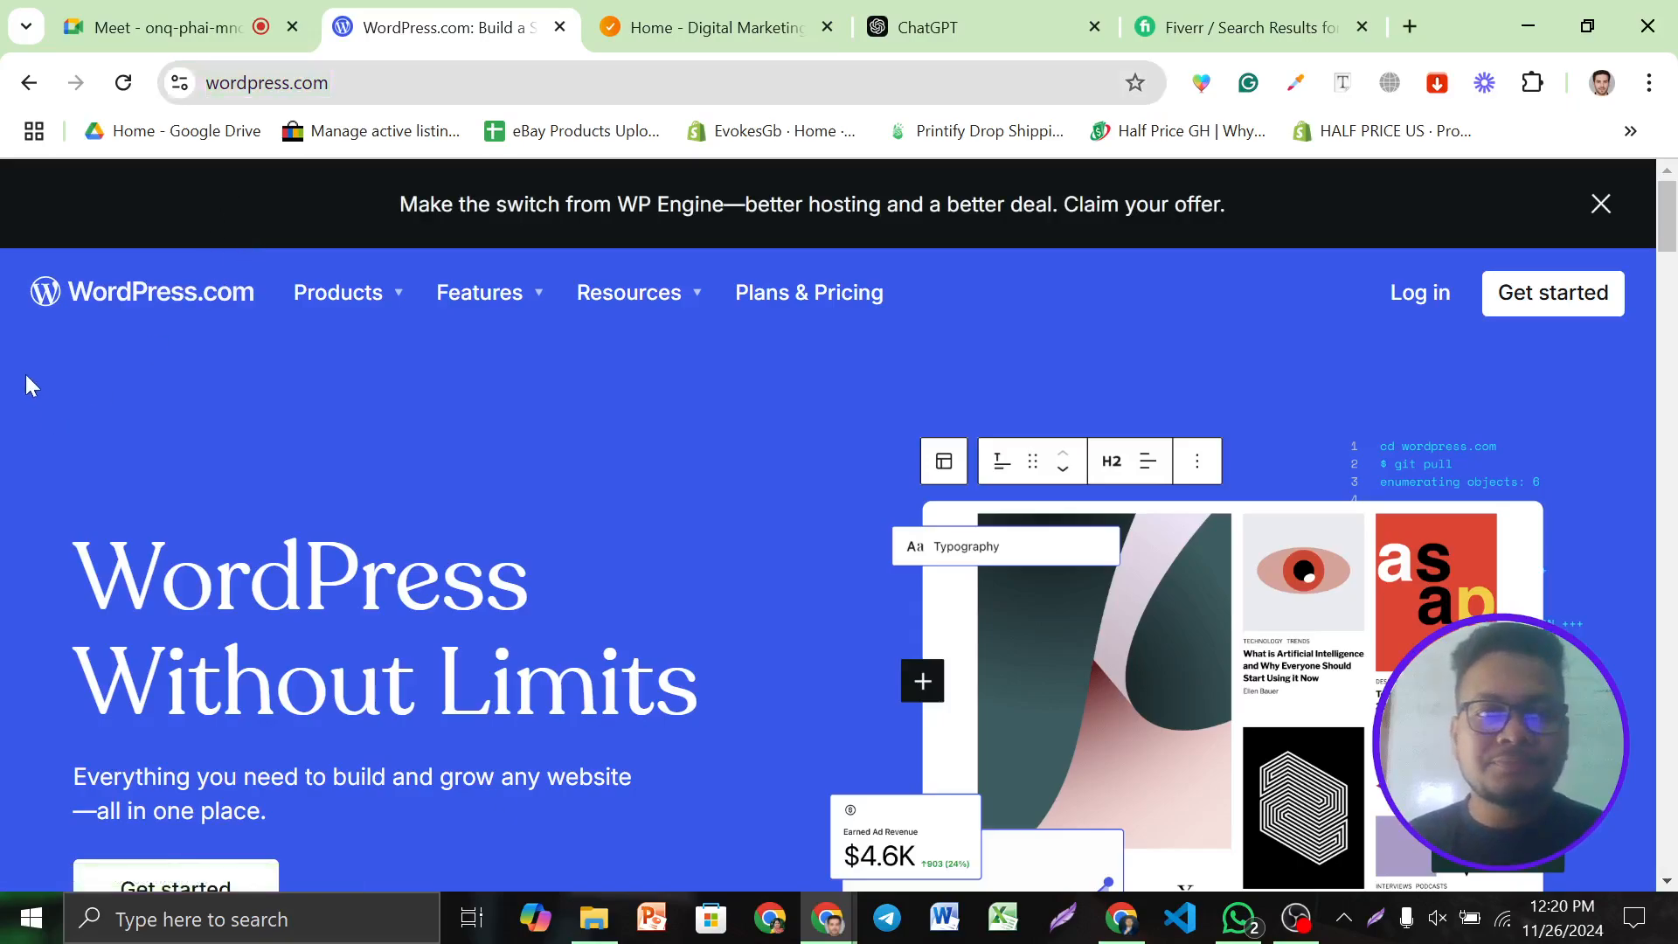
left_click(1523, 302)
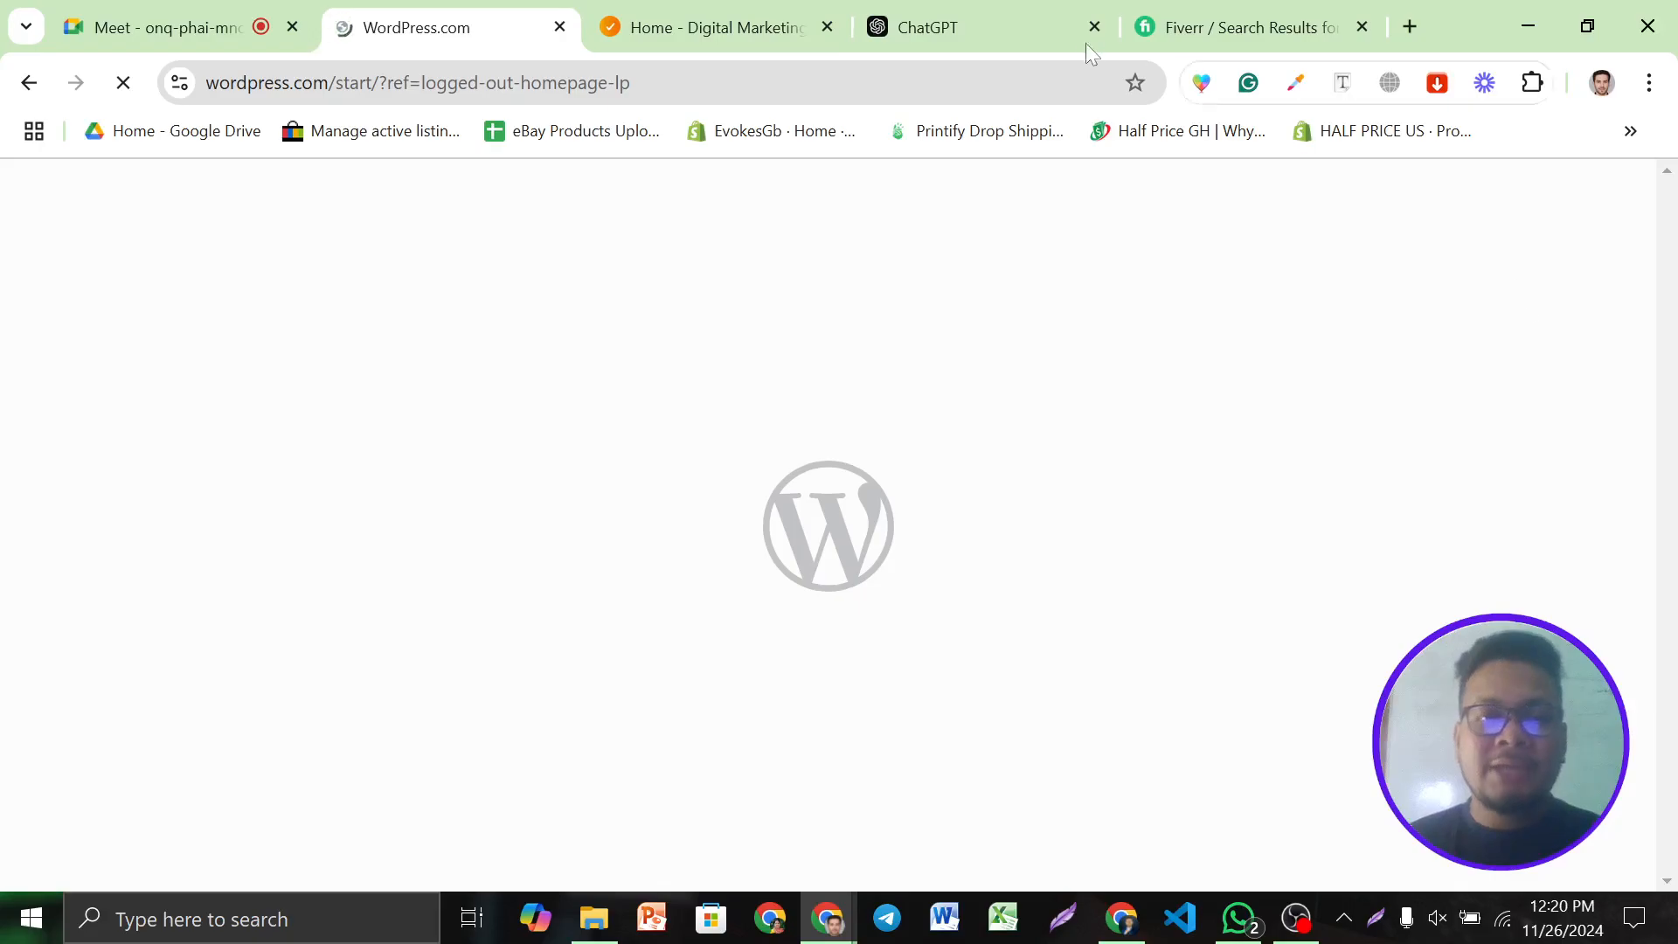
Switch to the TechTricks company website and select its web address
left_click(712, 22)
left_click(481, 82)
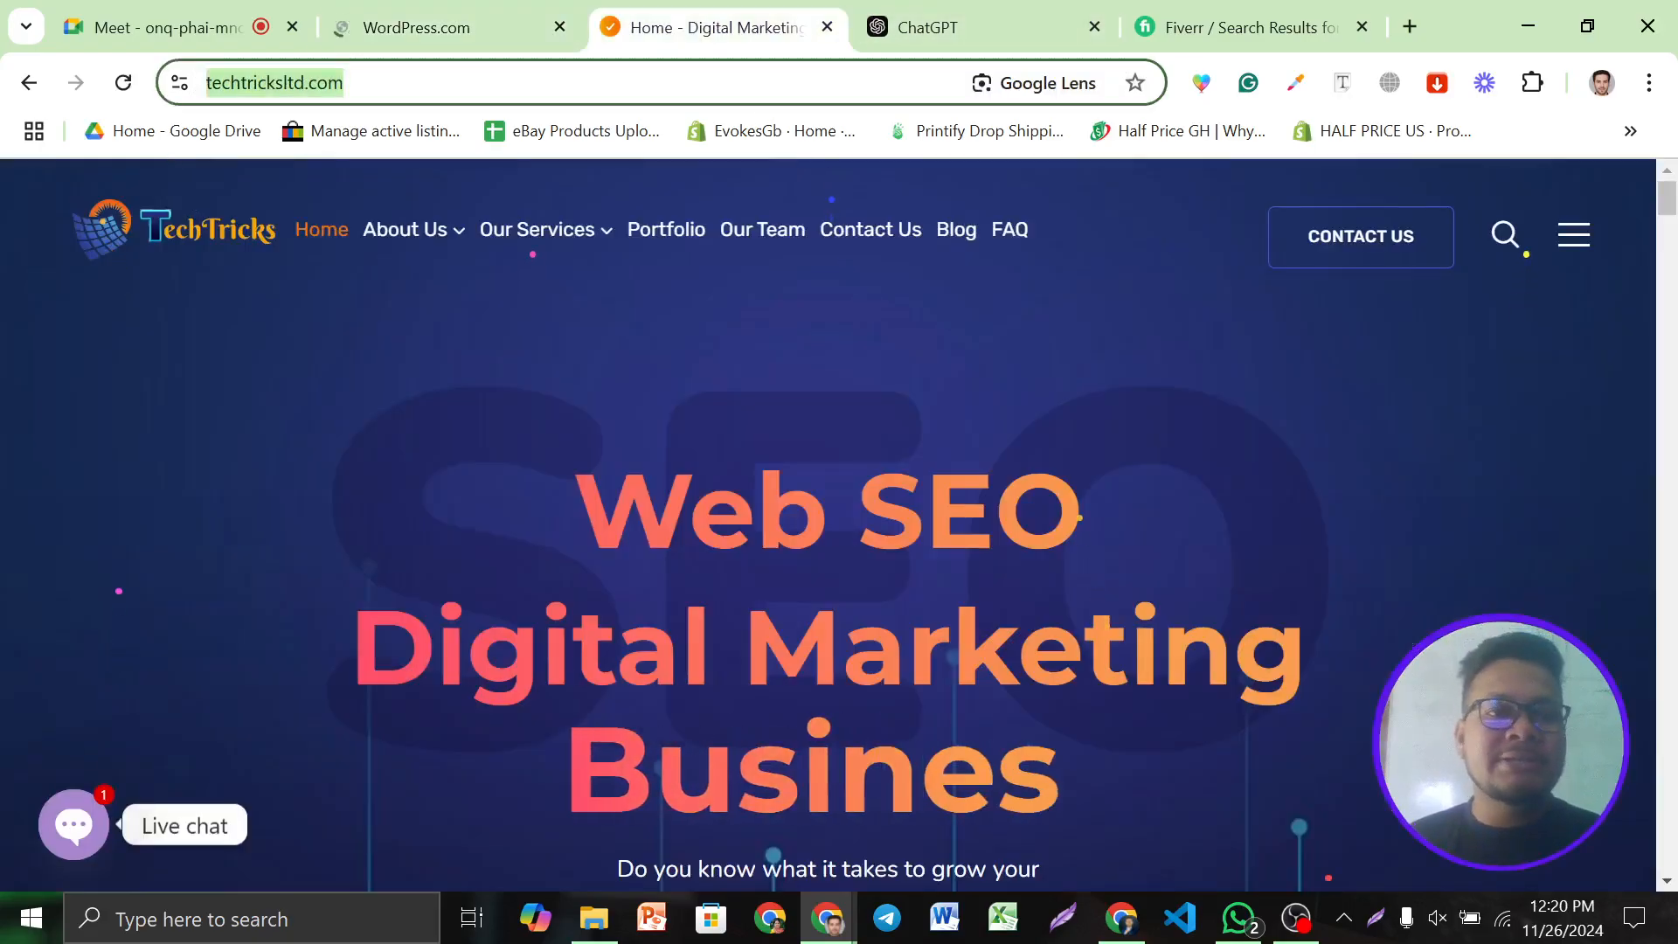
mouse_move(562, 230)
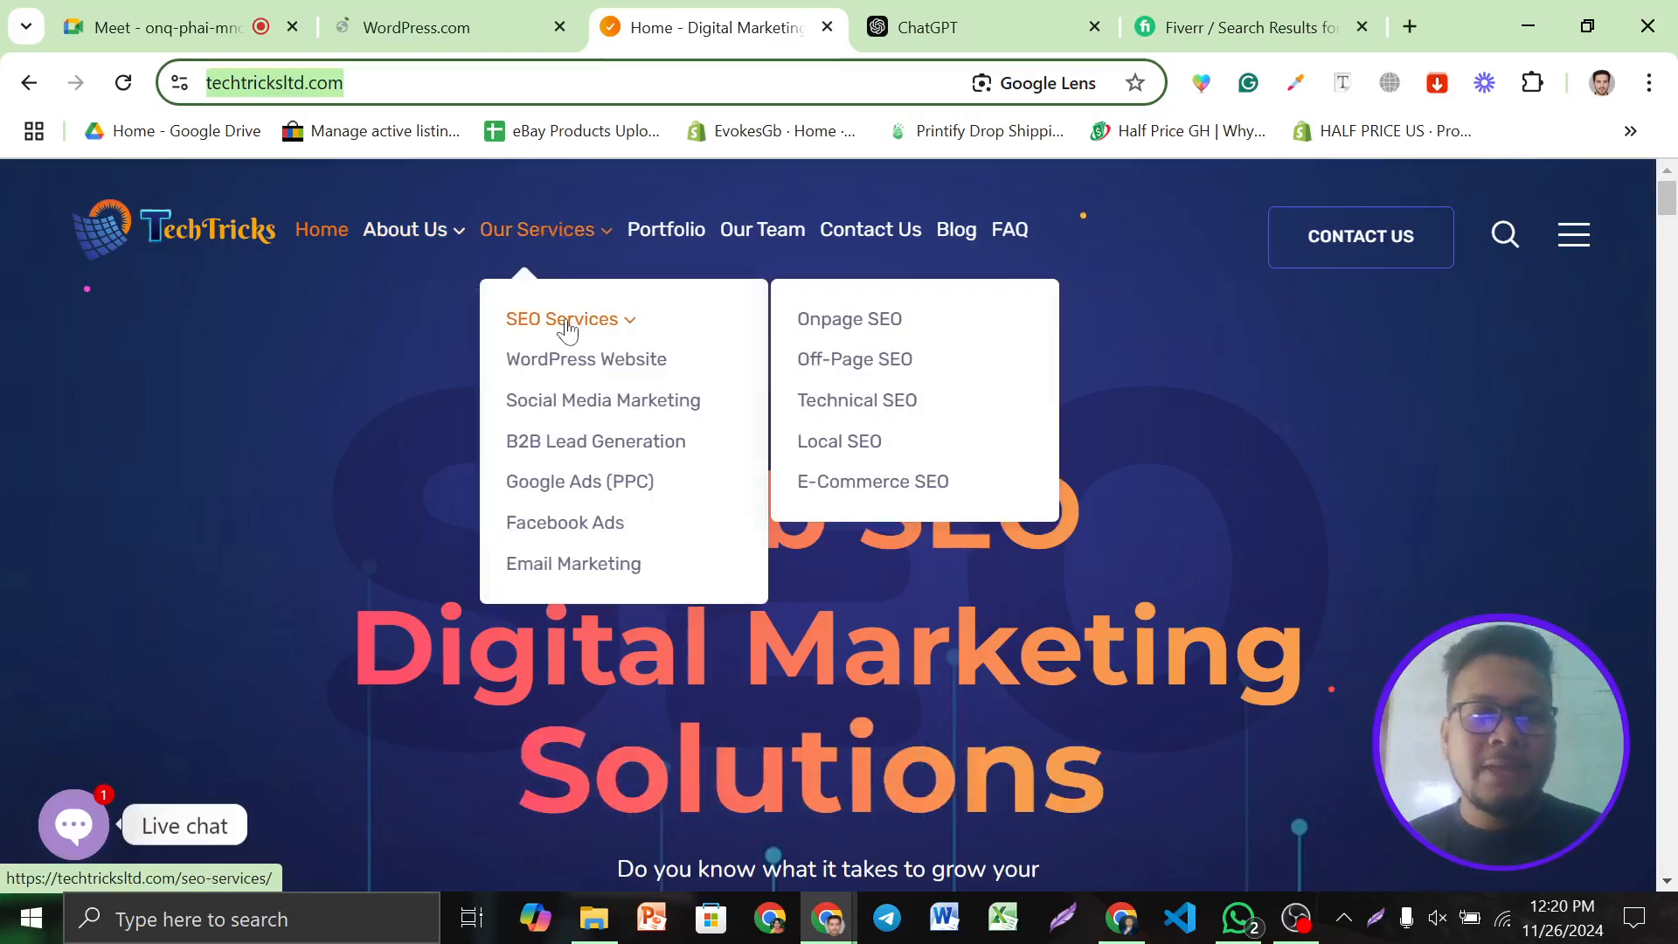
Open the TechTricks SEO Services page in a background tab and glance at it
middle_click(567, 325)
left_click(852, 12)
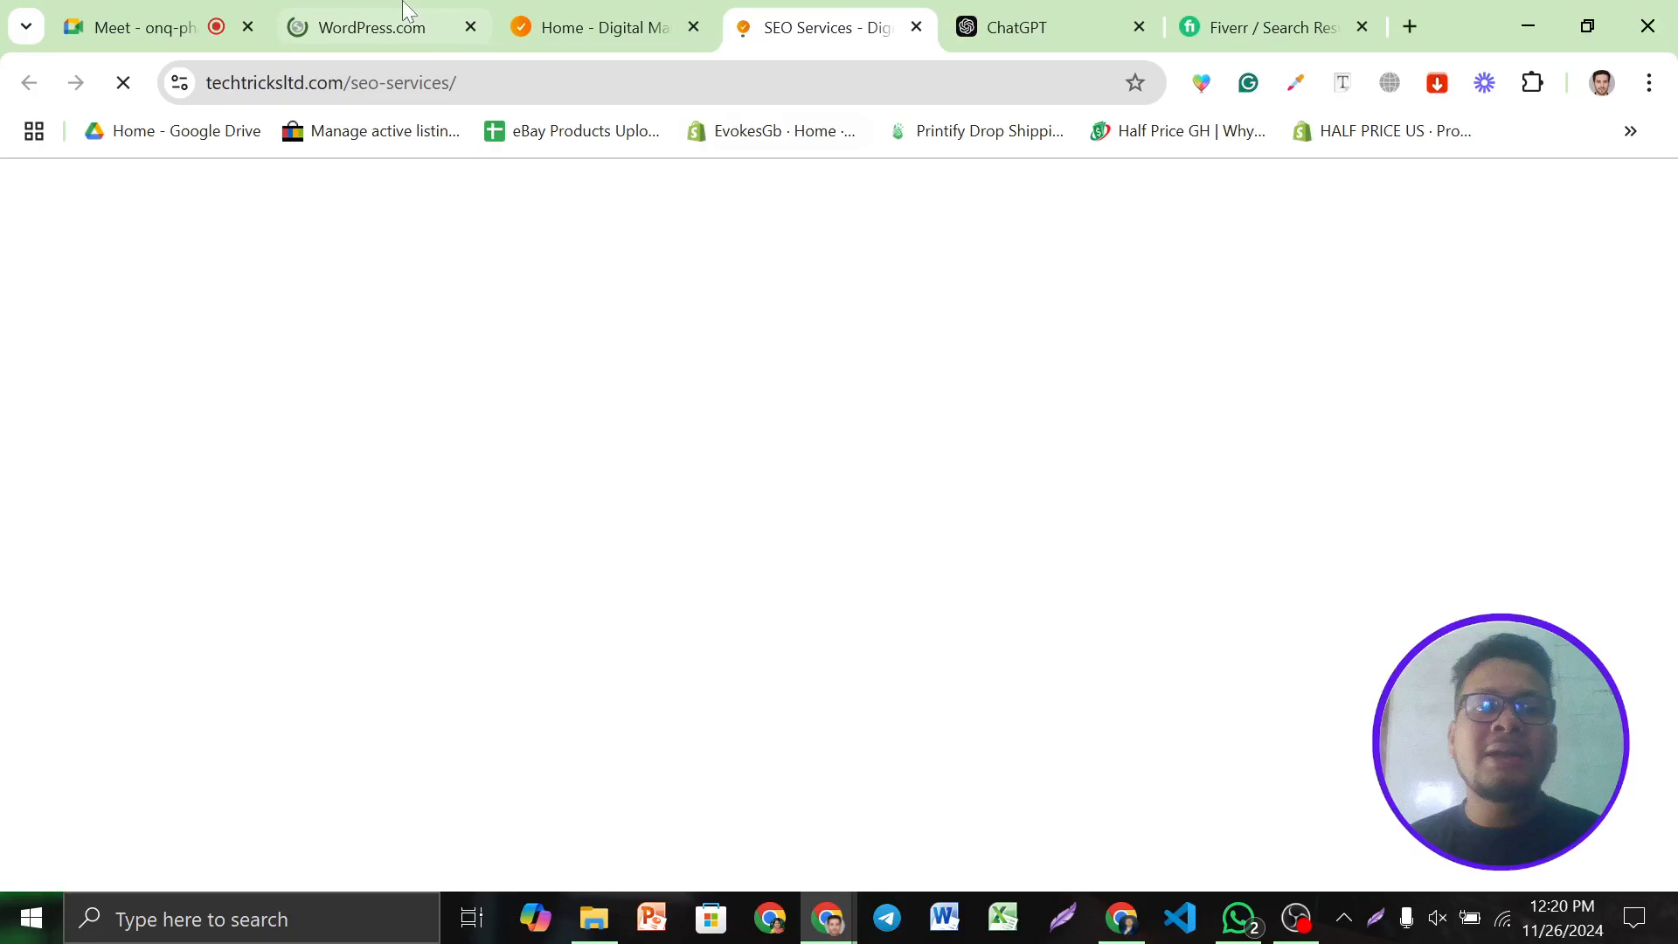
left_click(401, 12)
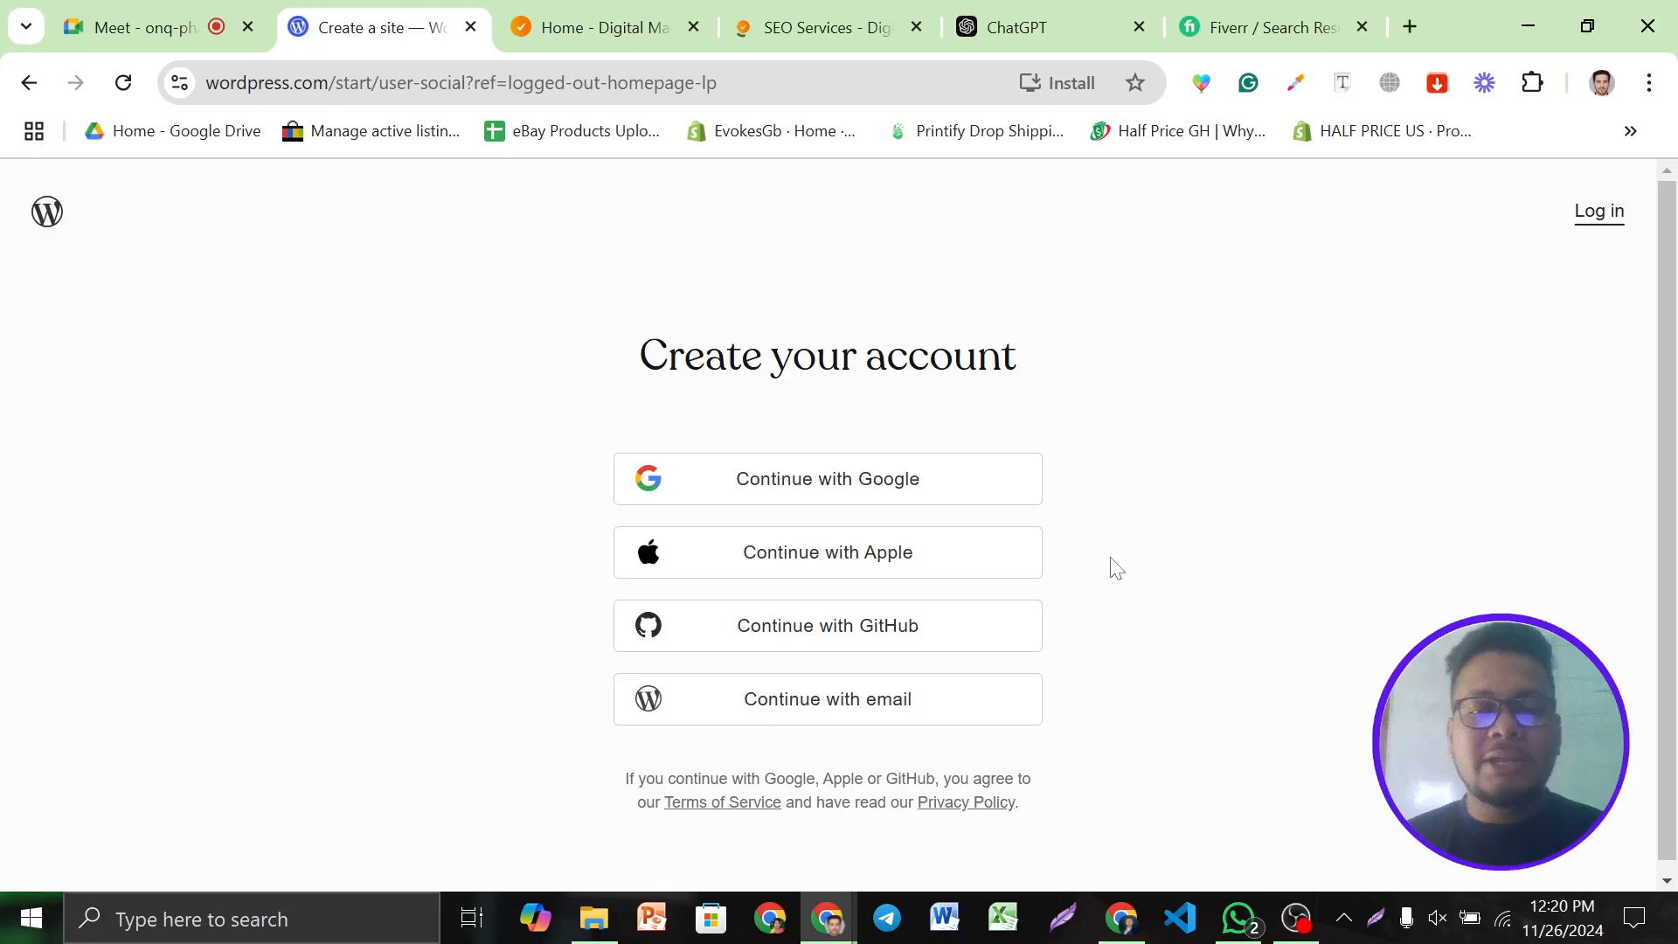
On WordPress.com sign-up, continue with the saved account e-mail, then choose Continue with Google
scroll(908, 571, "down", 1)
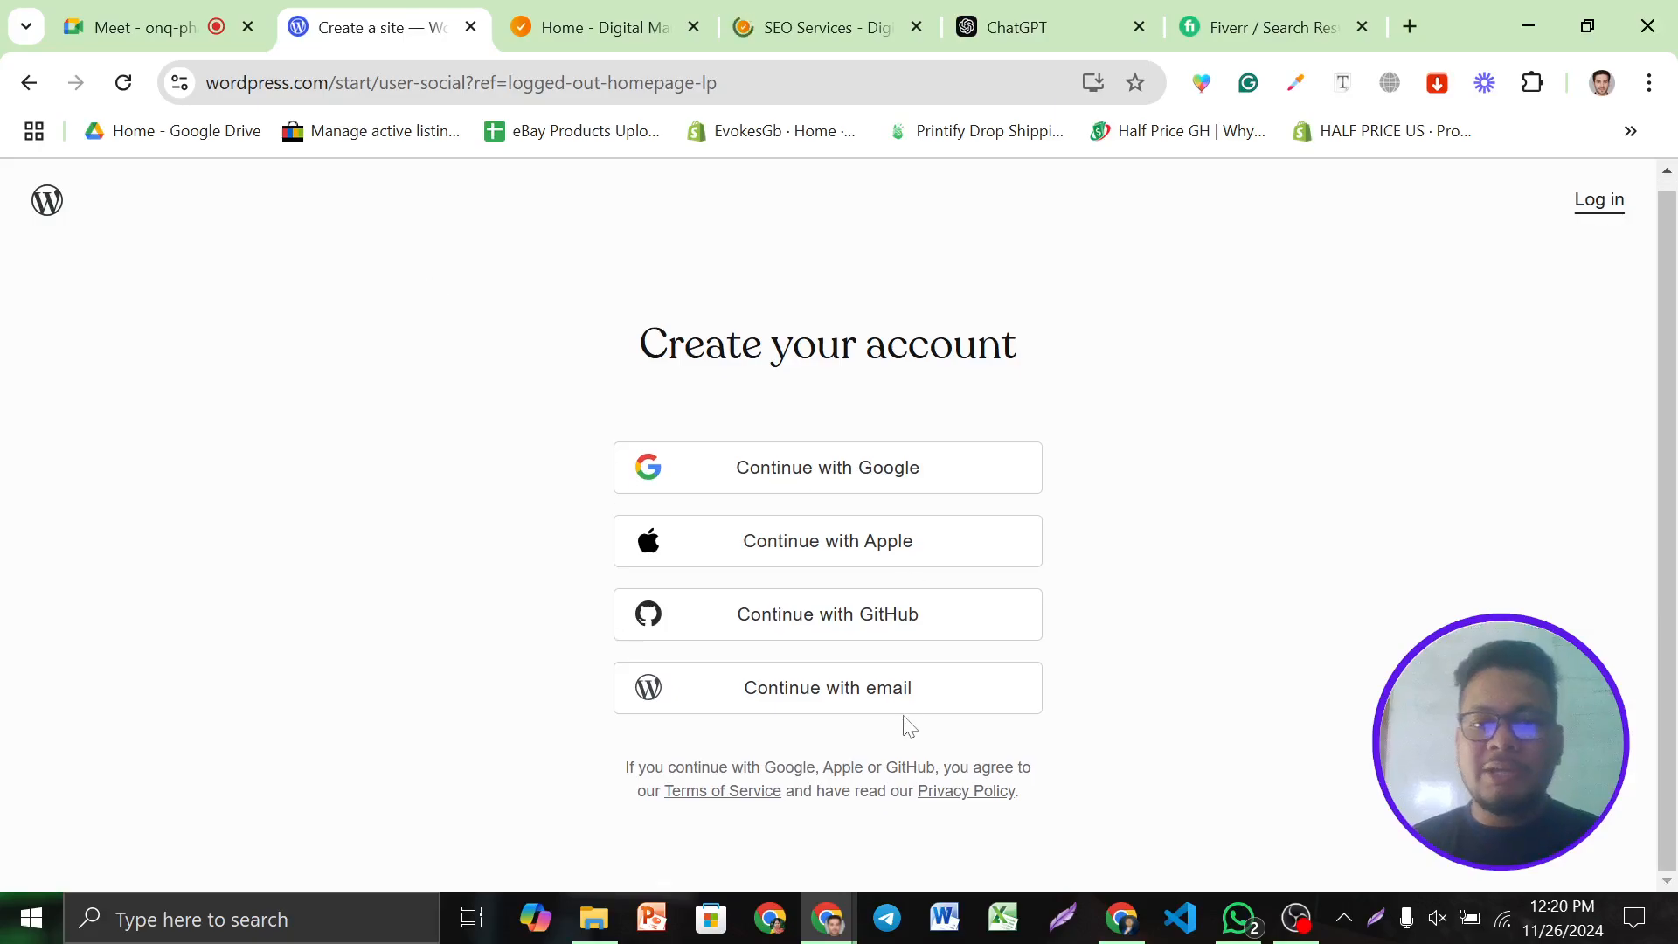
left_click(831, 692)
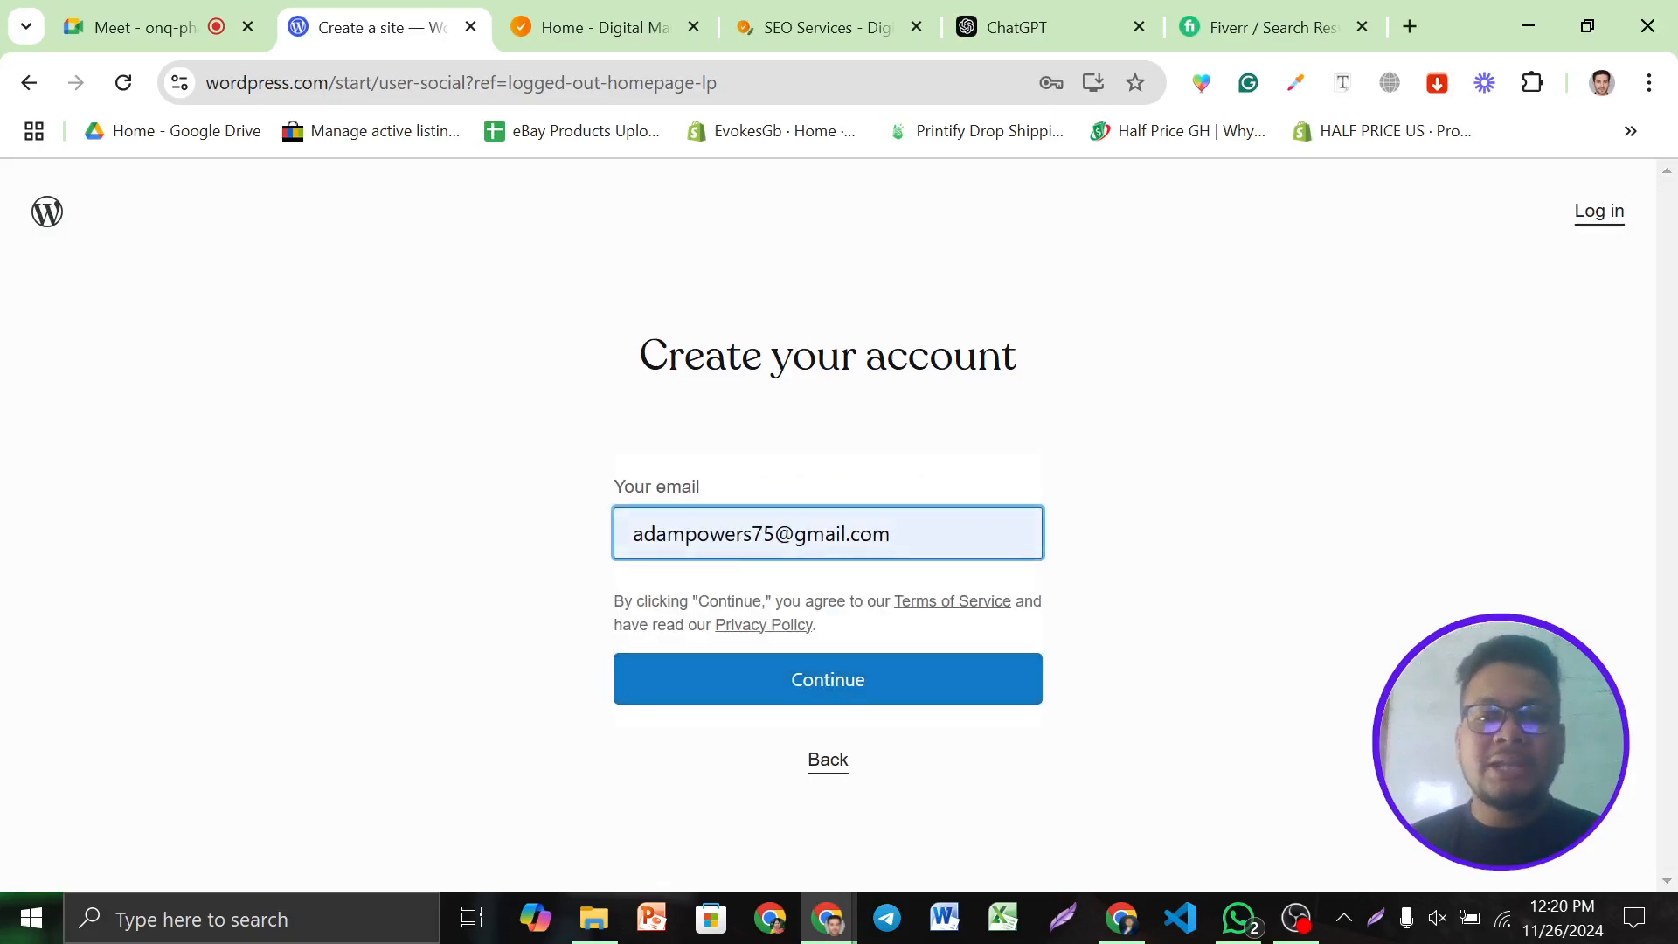
left_click(881, 540)
left_click(875, 623)
left_click(866, 684)
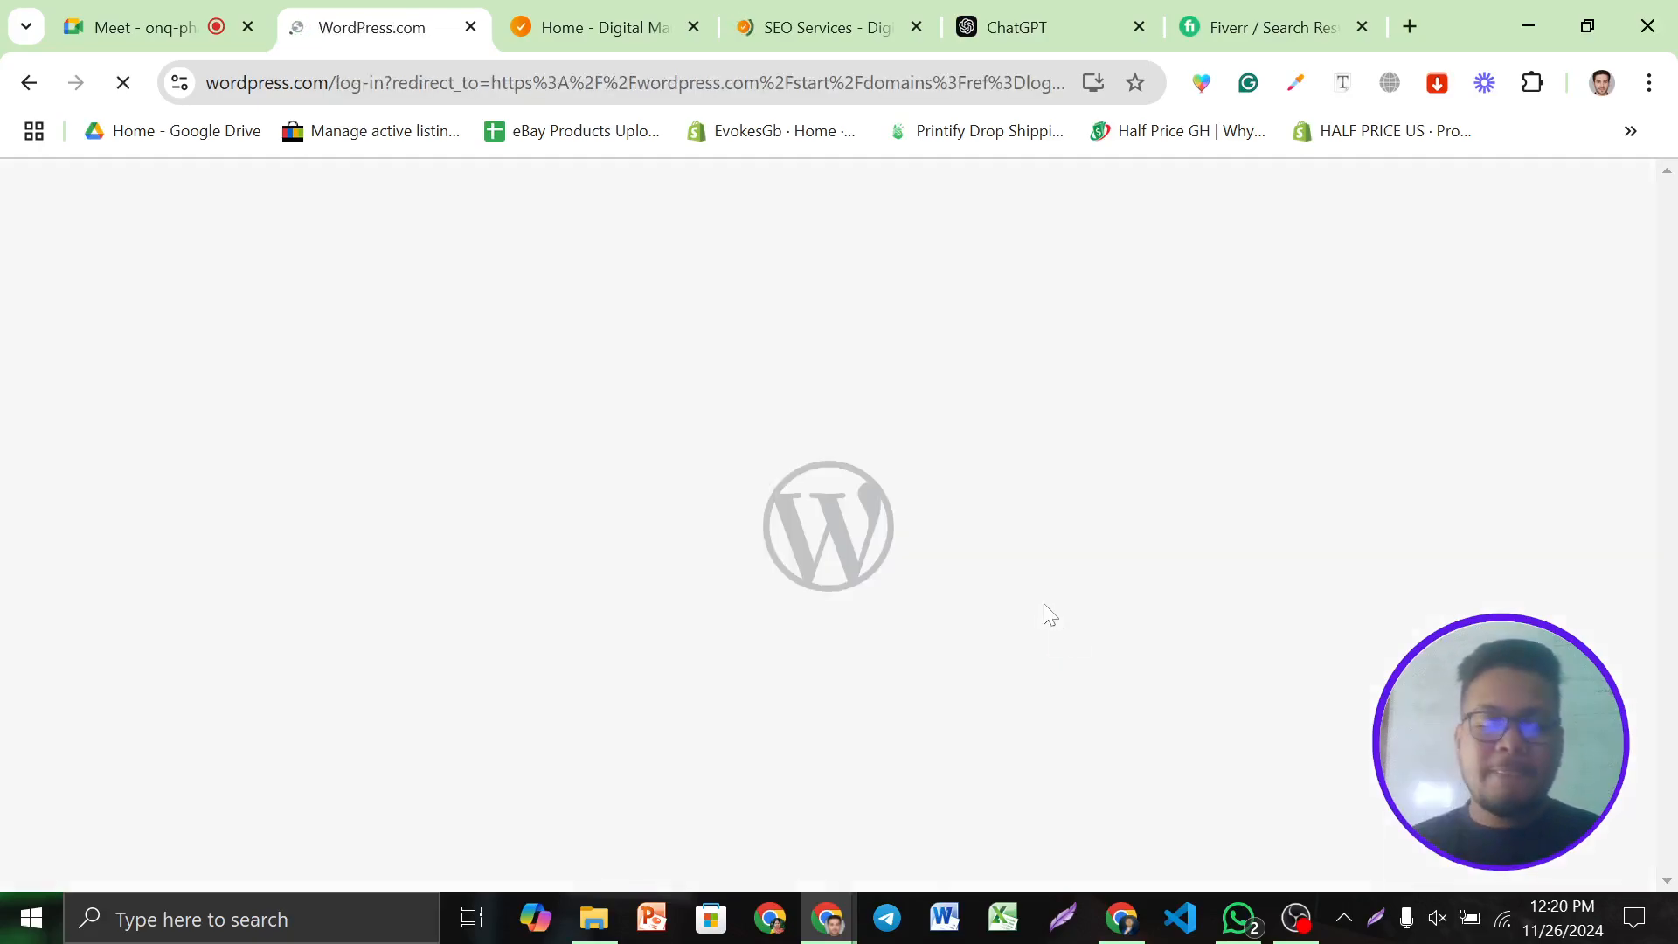
scroll(831, 618, "down", 1)
left_click(538, 731)
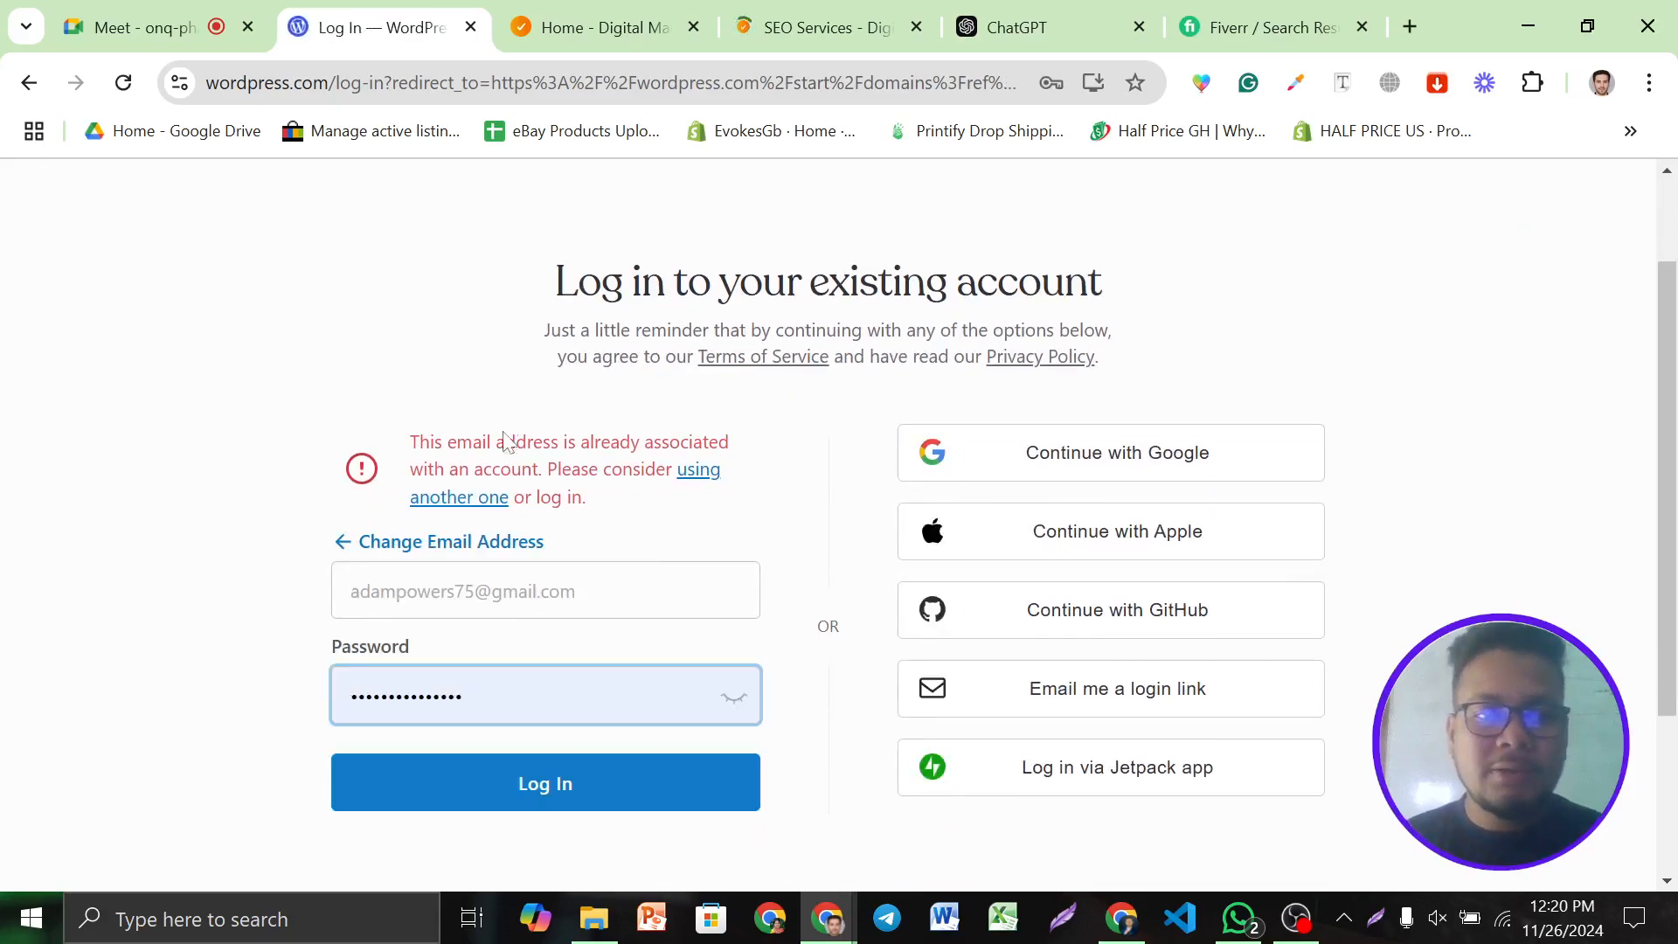
left_click(1111, 472)
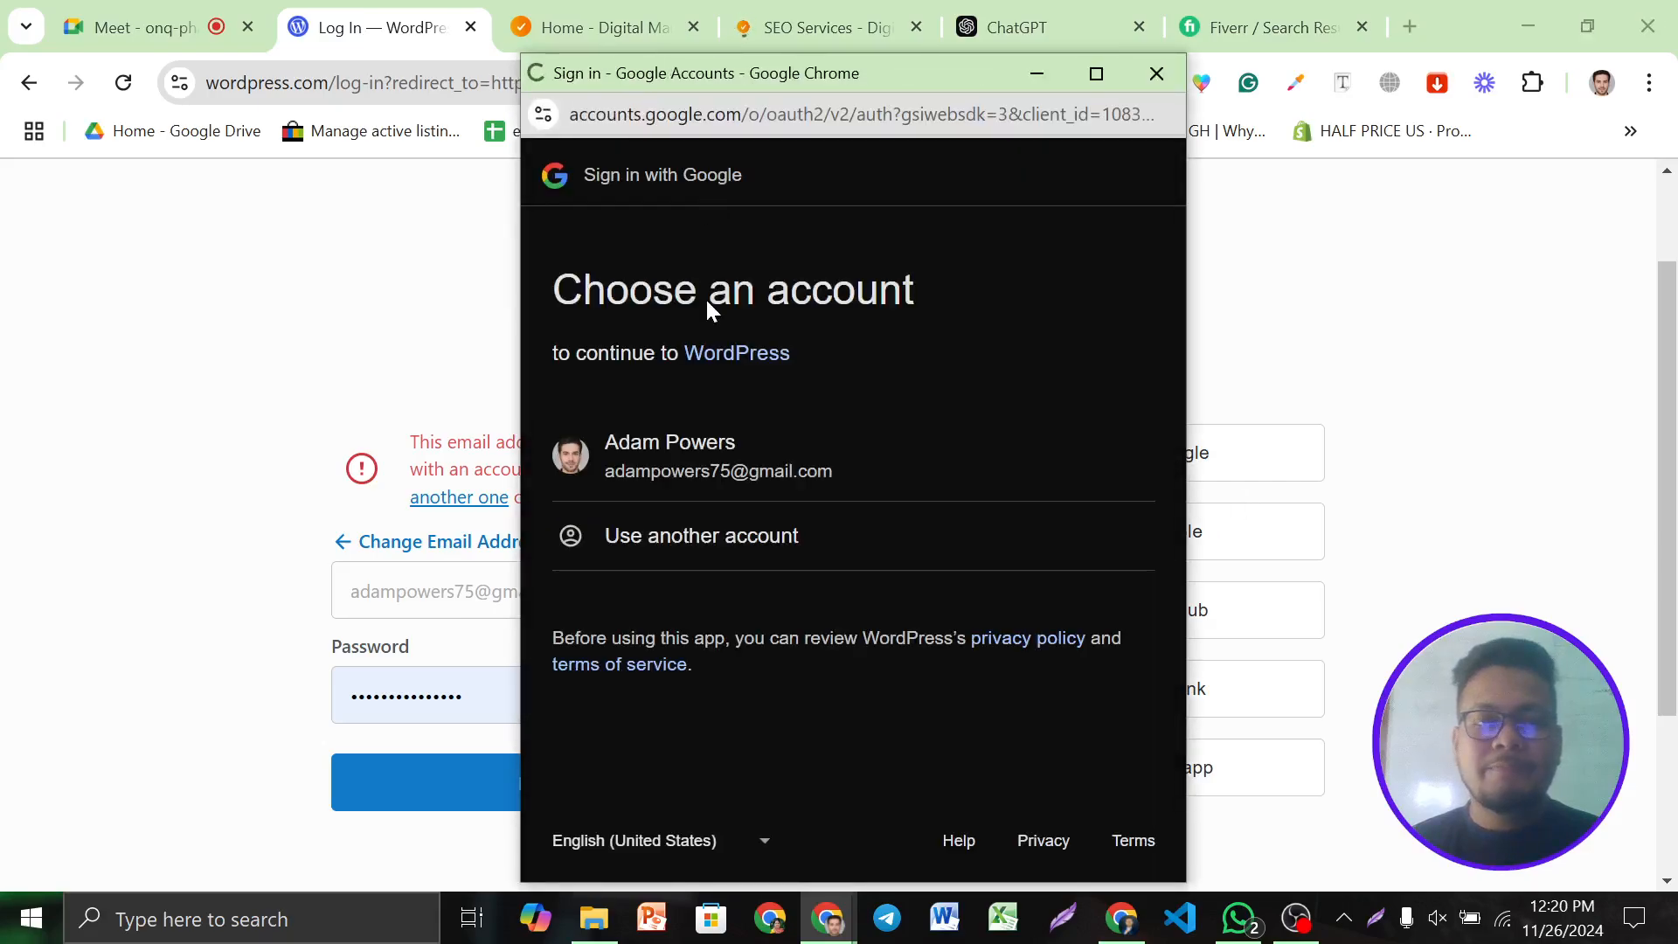
Pick the Google account in the popup and allow it to share details with WordPress
left_click(757, 446)
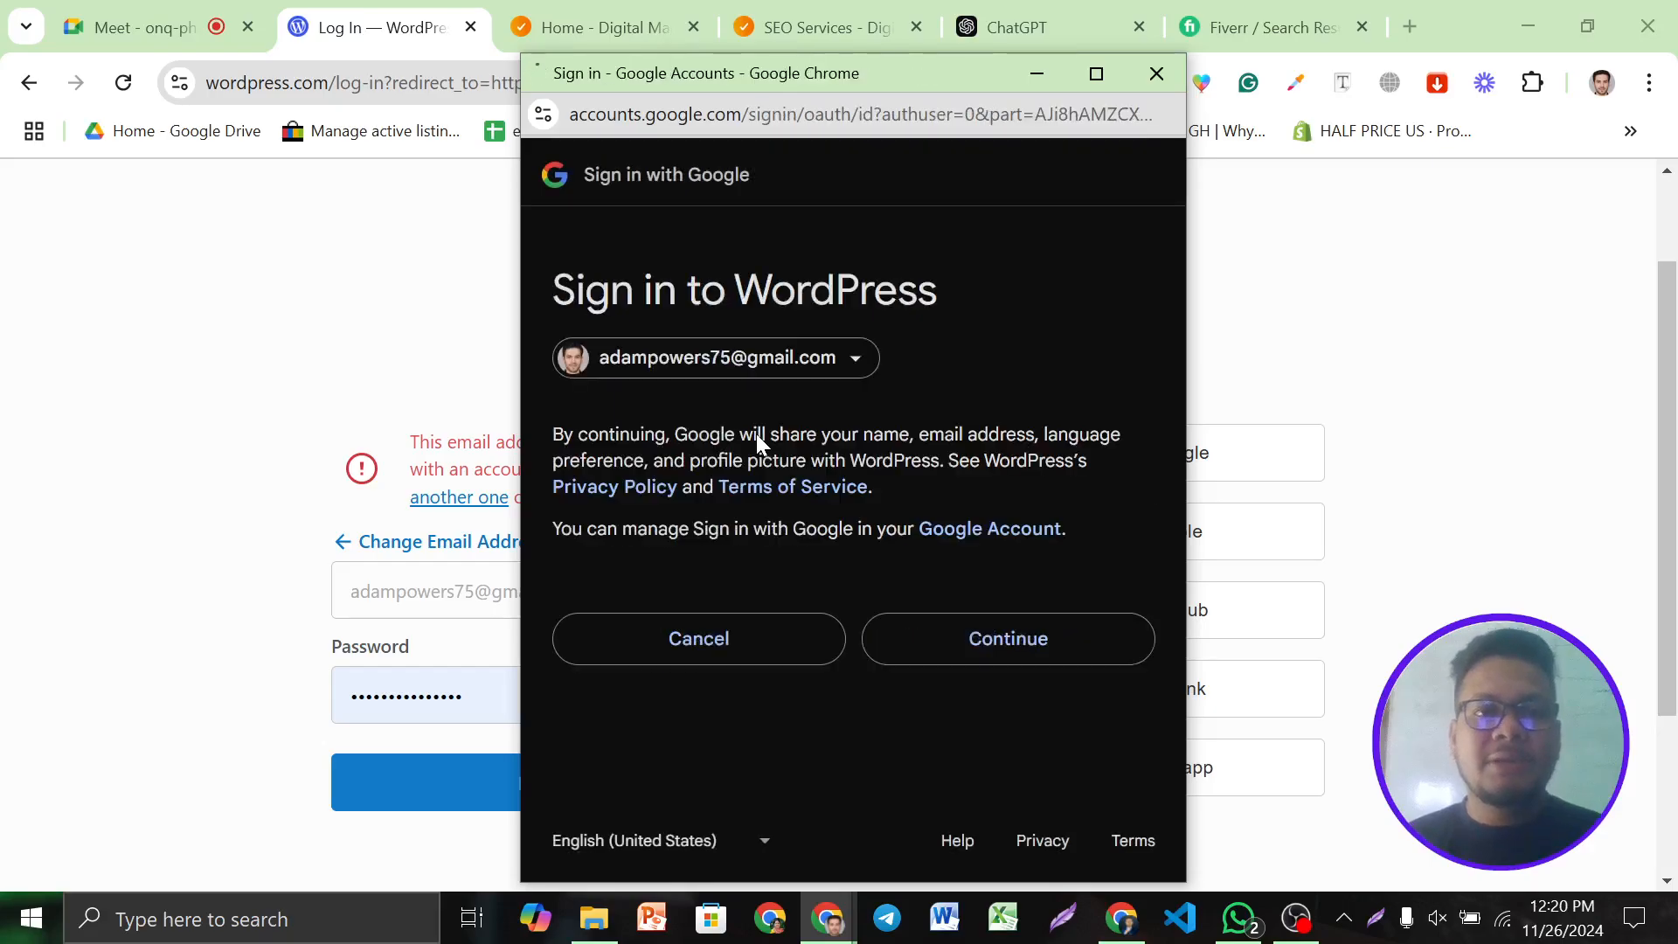
left_click(983, 658)
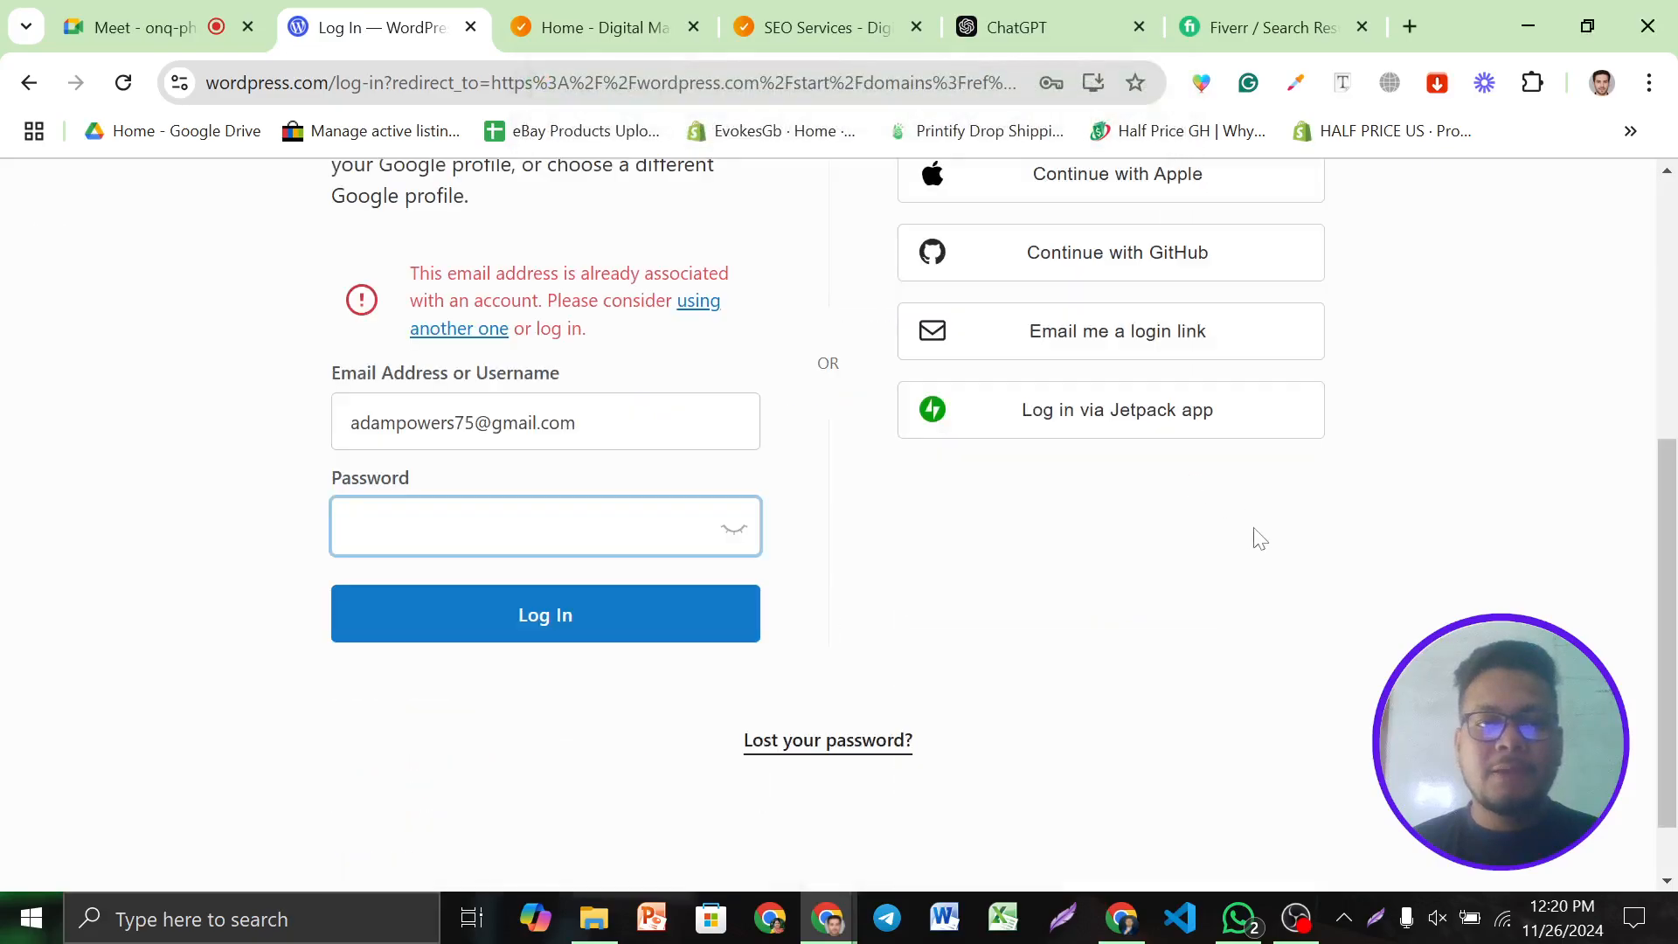
scroll(1280, 535, "up", 1)
scroll(860, 585, "up", 3)
scroll(830, 568, "down", 3)
Log in to WordPress.com with the saved password and connect the Google profile
left_click(524, 622)
left_click(603, 692)
left_click(554, 708)
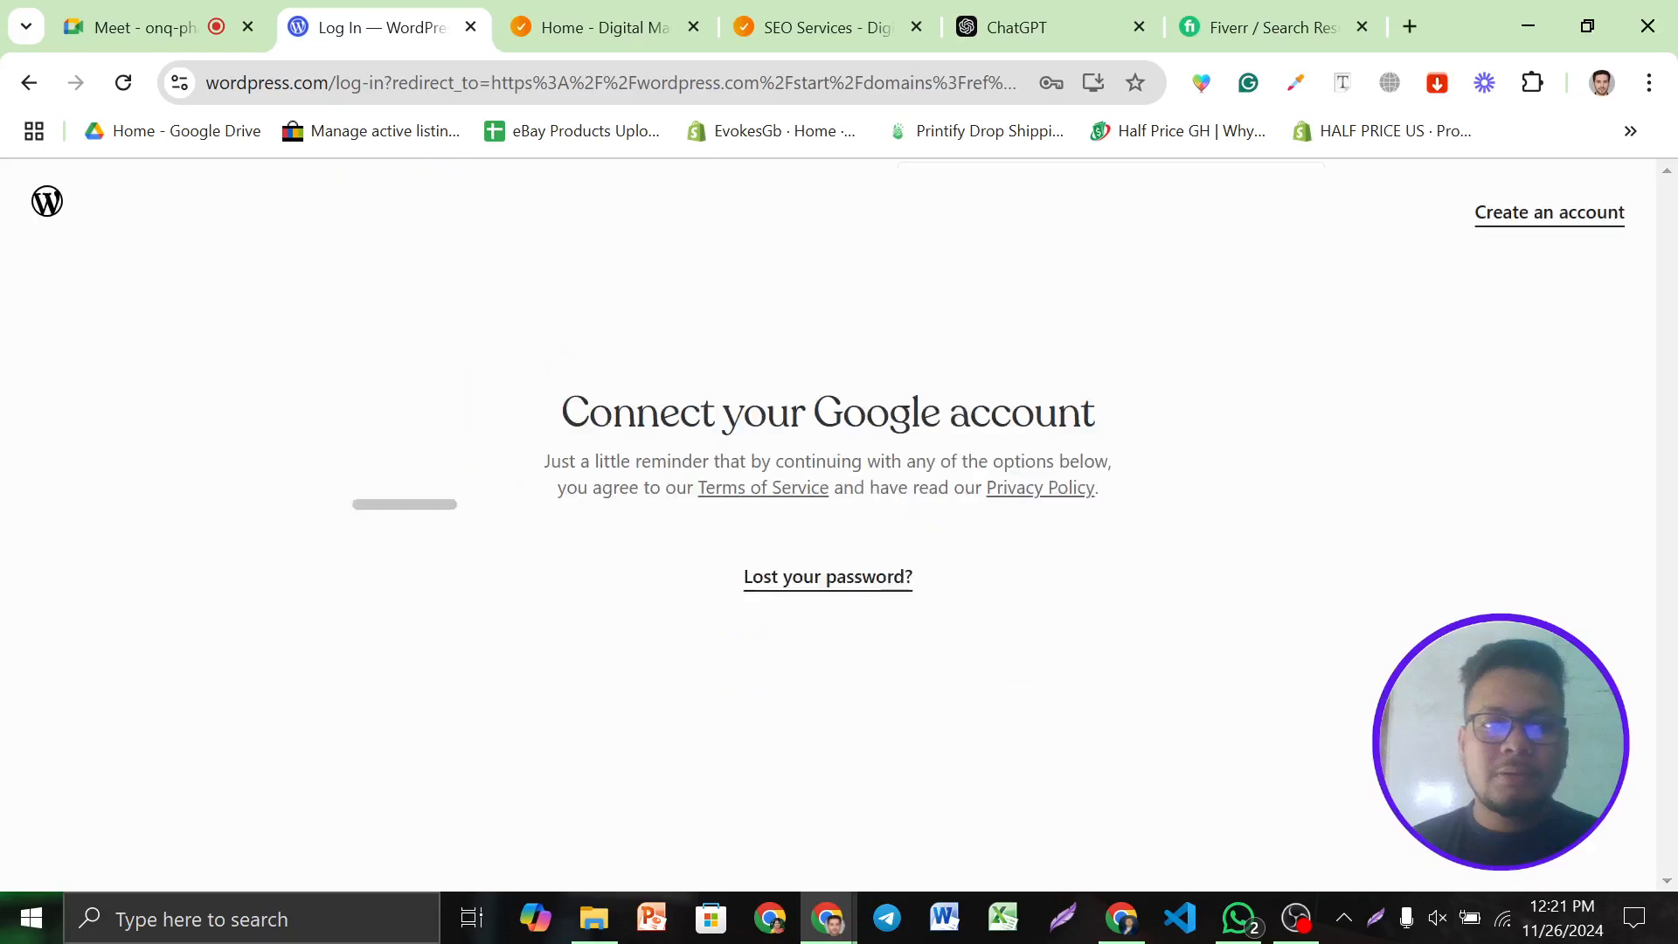
scroll(801, 622, "down", 1)
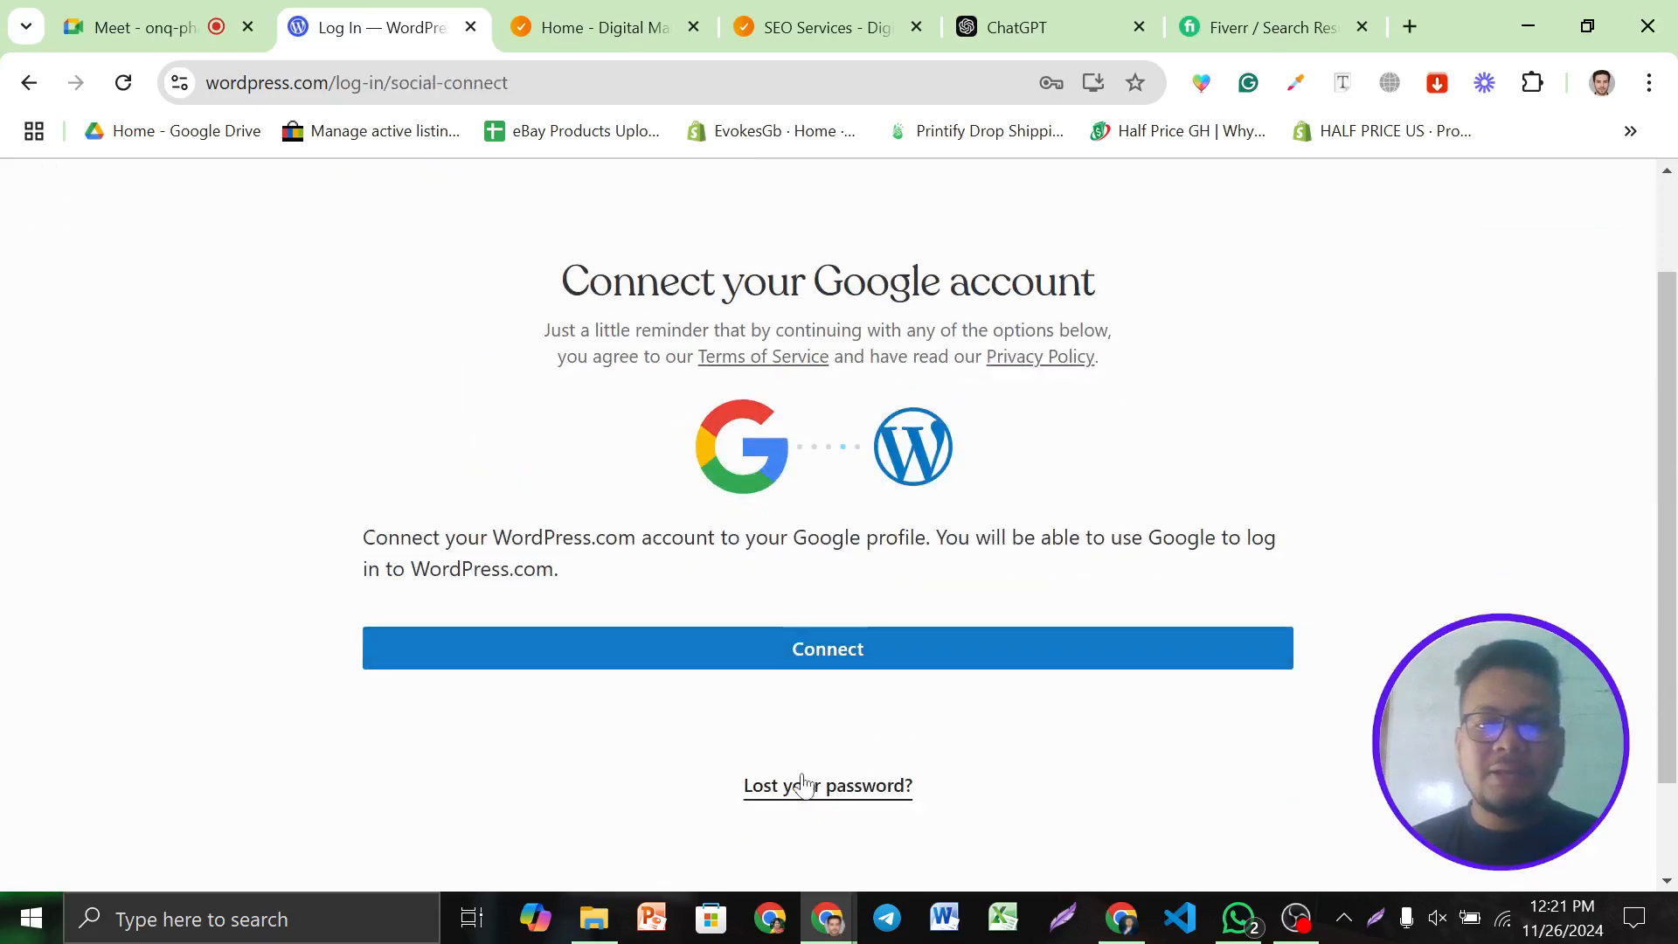
scroll(1175, 577, "up", 1)
scroll(952, 527, "down", 1)
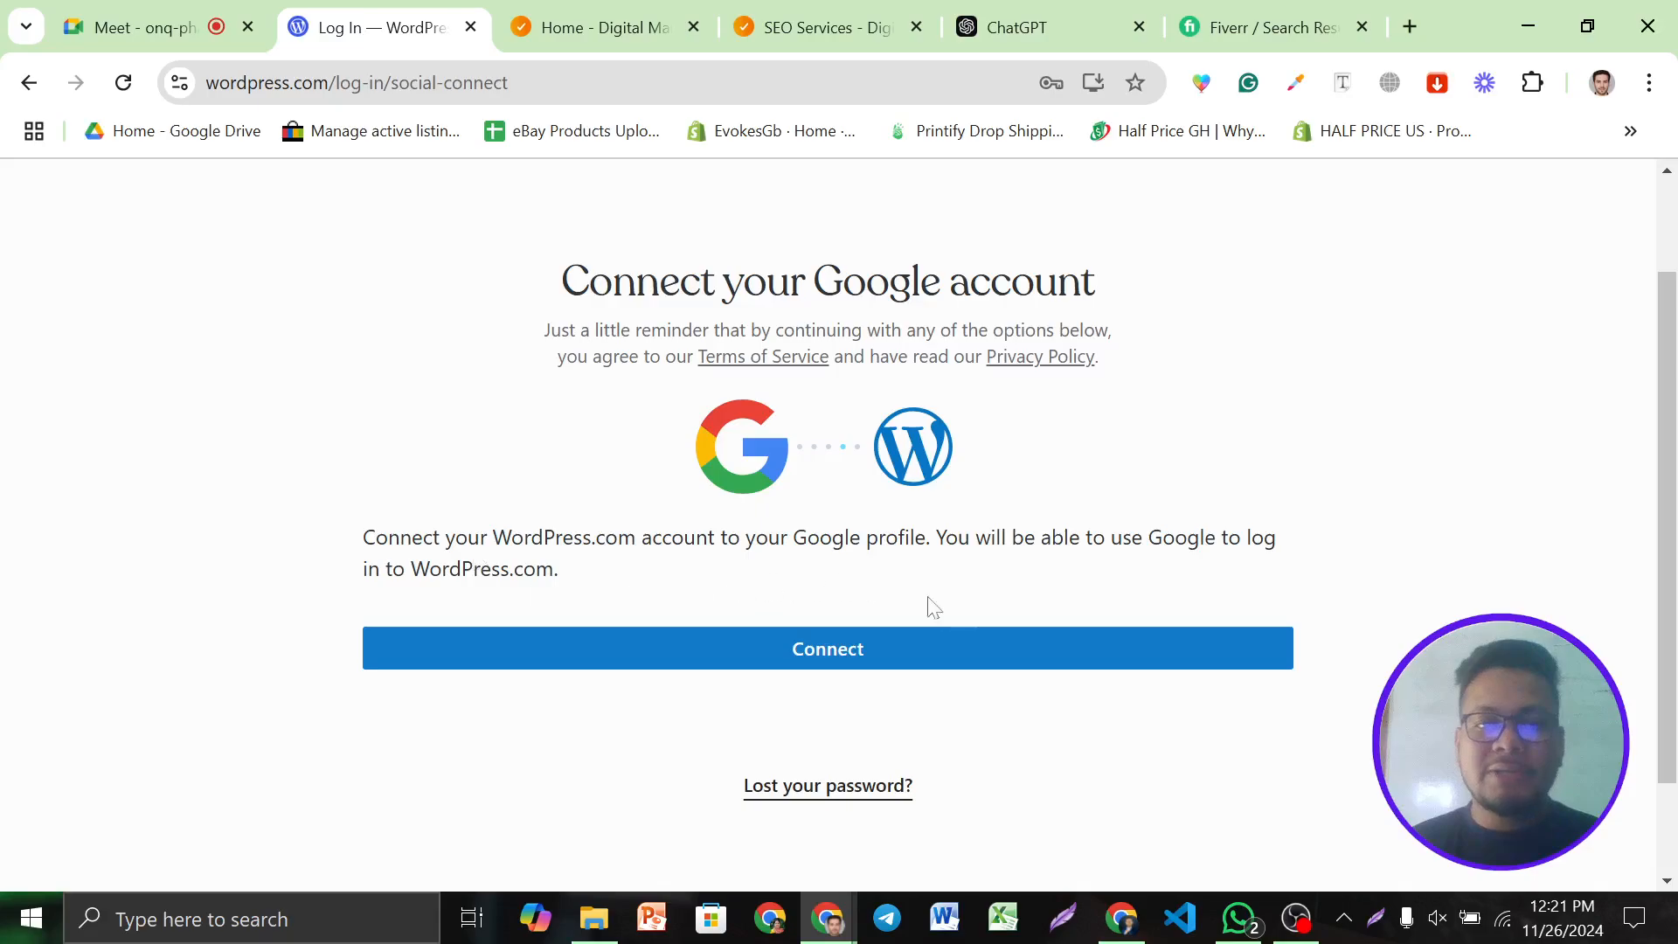
left_click(862, 648)
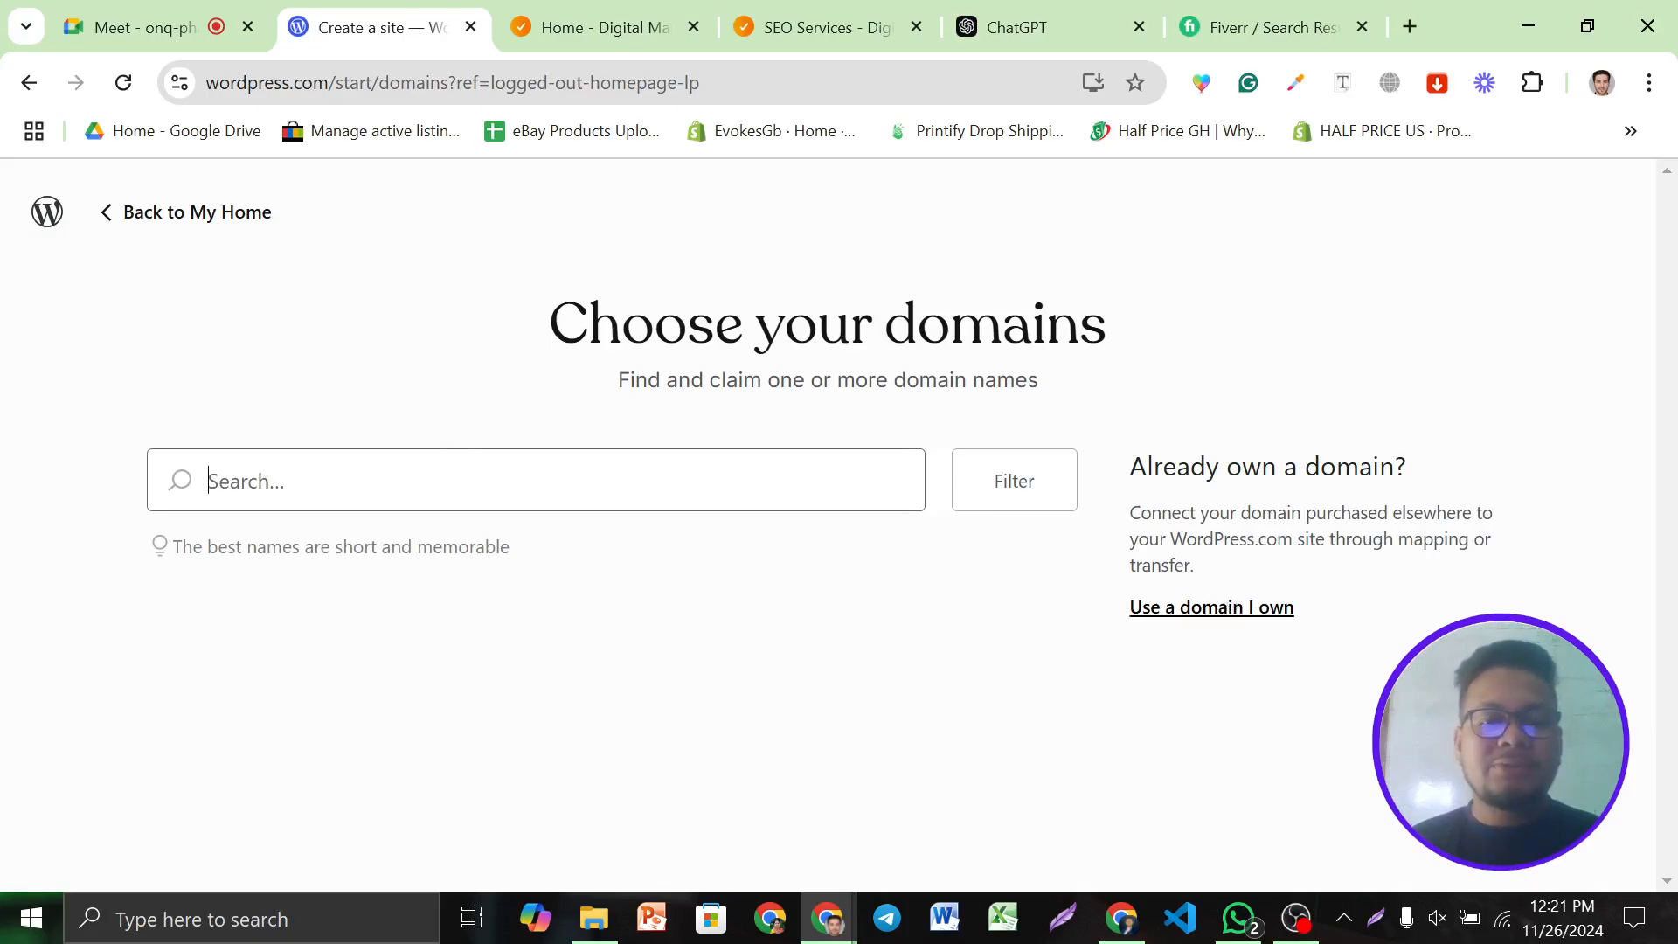
Copy 'techtricksltd' from the TechTricks web address and paste it into the domain search
left_click(598, 19)
left_click_drag(306, 83, 207, 83)
key("ctrl+c")
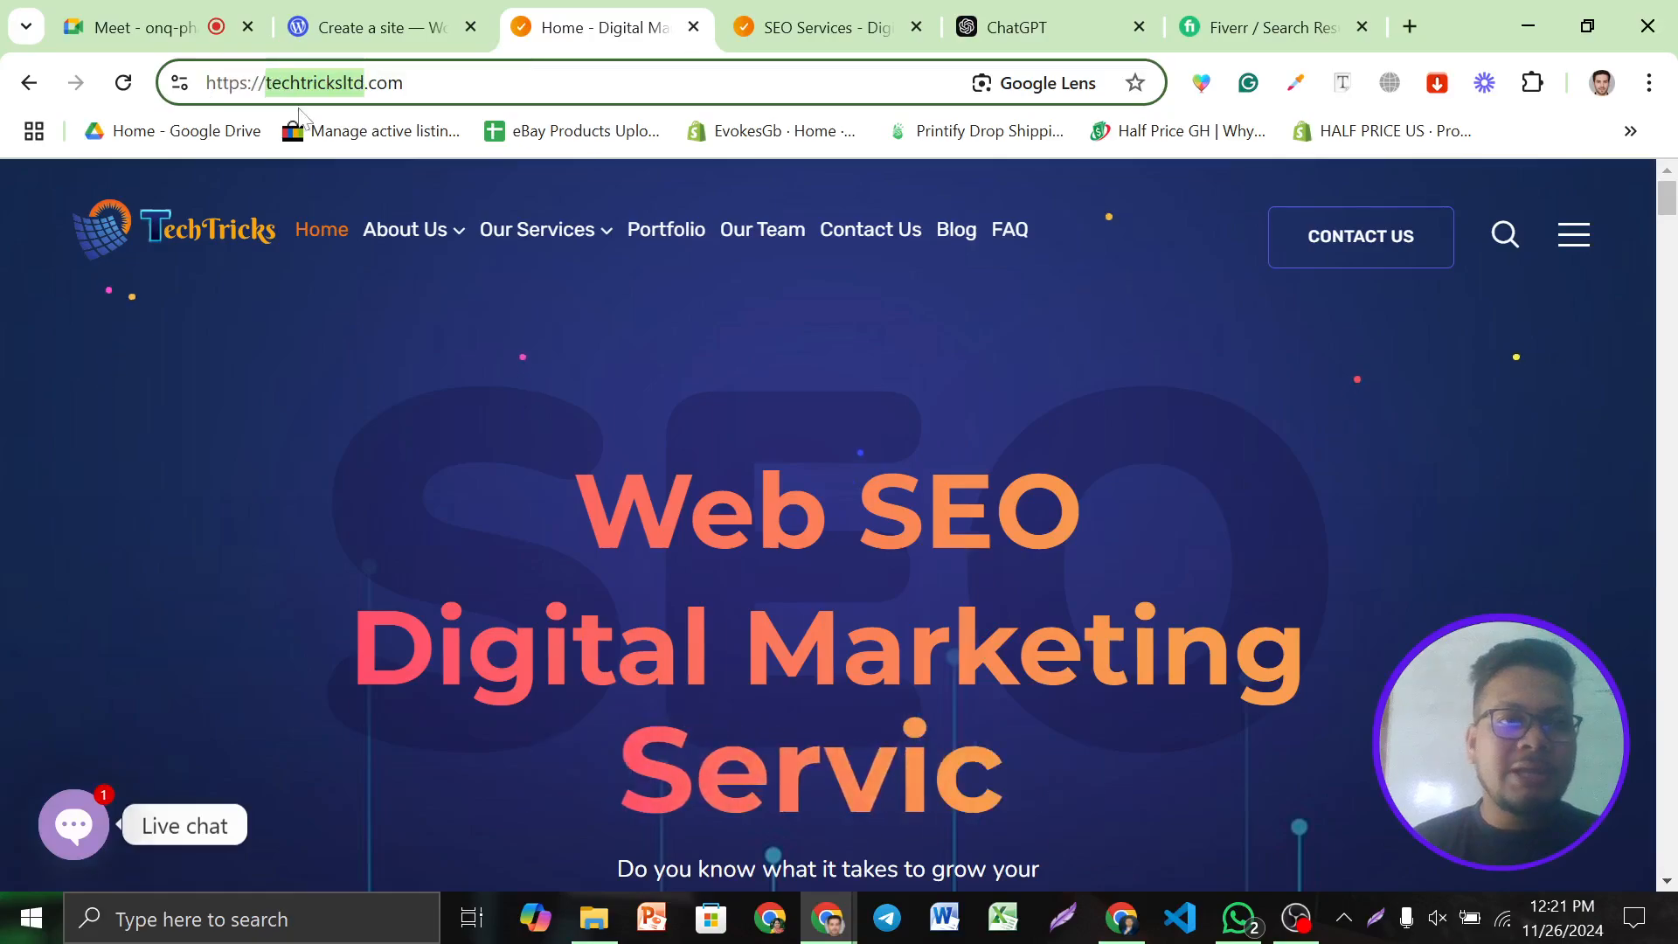
left_click(325, 17)
key("ctrl+v")
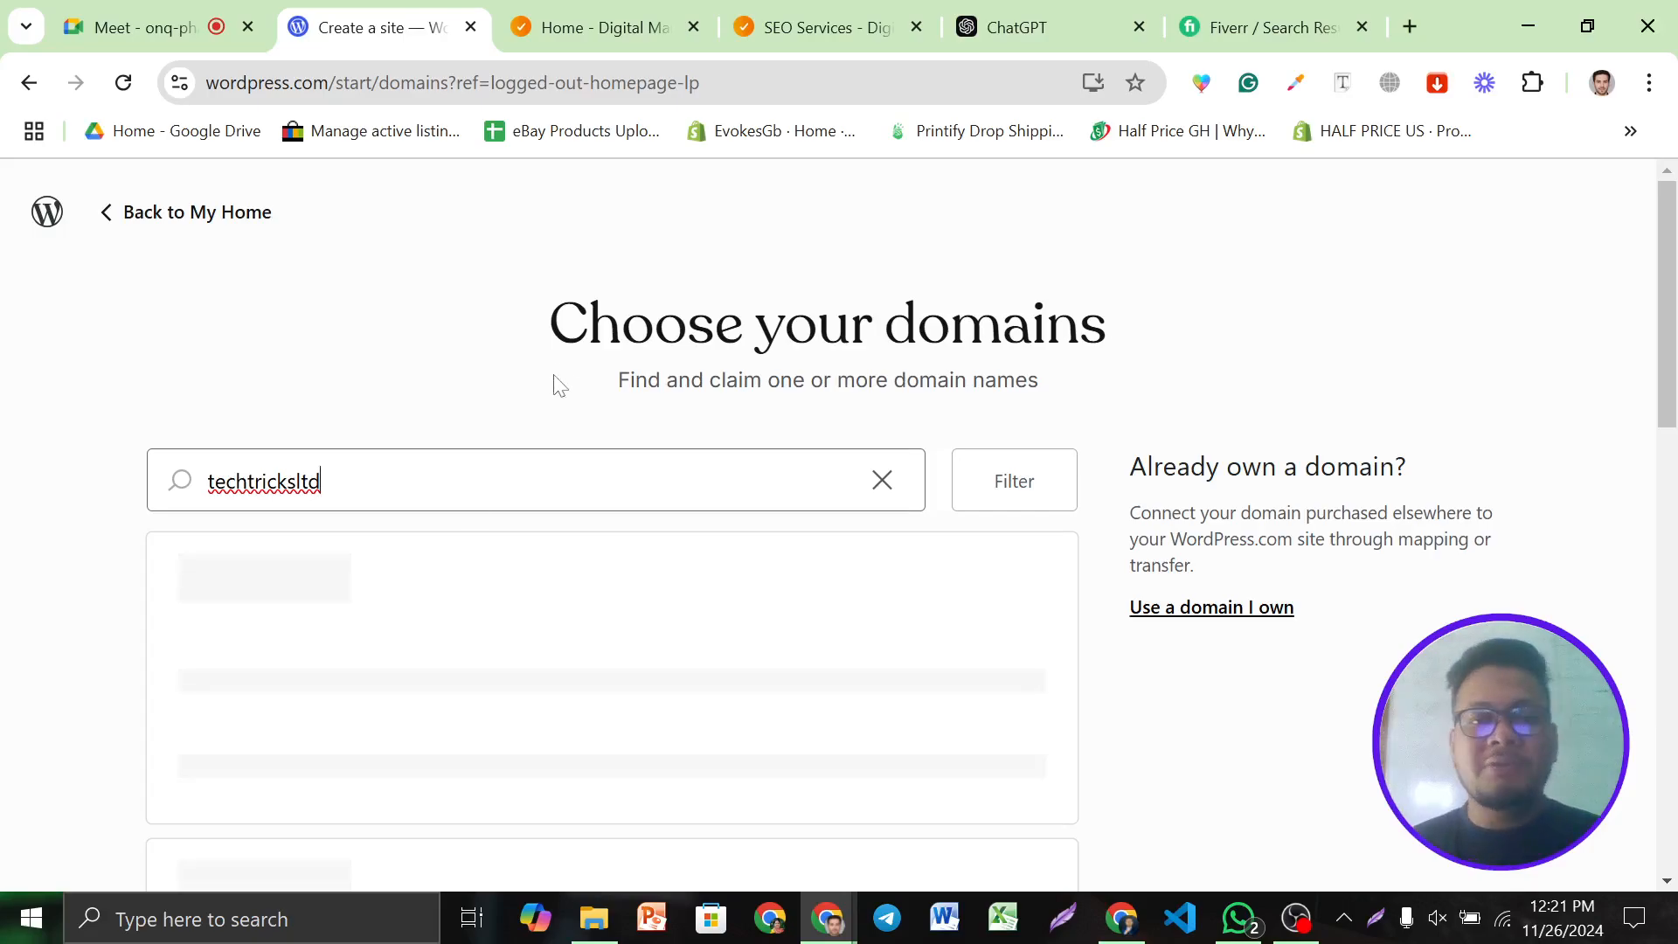
Browse the domain results and select the free techtricksltd1.wordpress.com domain
scroll(506, 405, "down", 3)
scroll(711, 489, "down", 2)
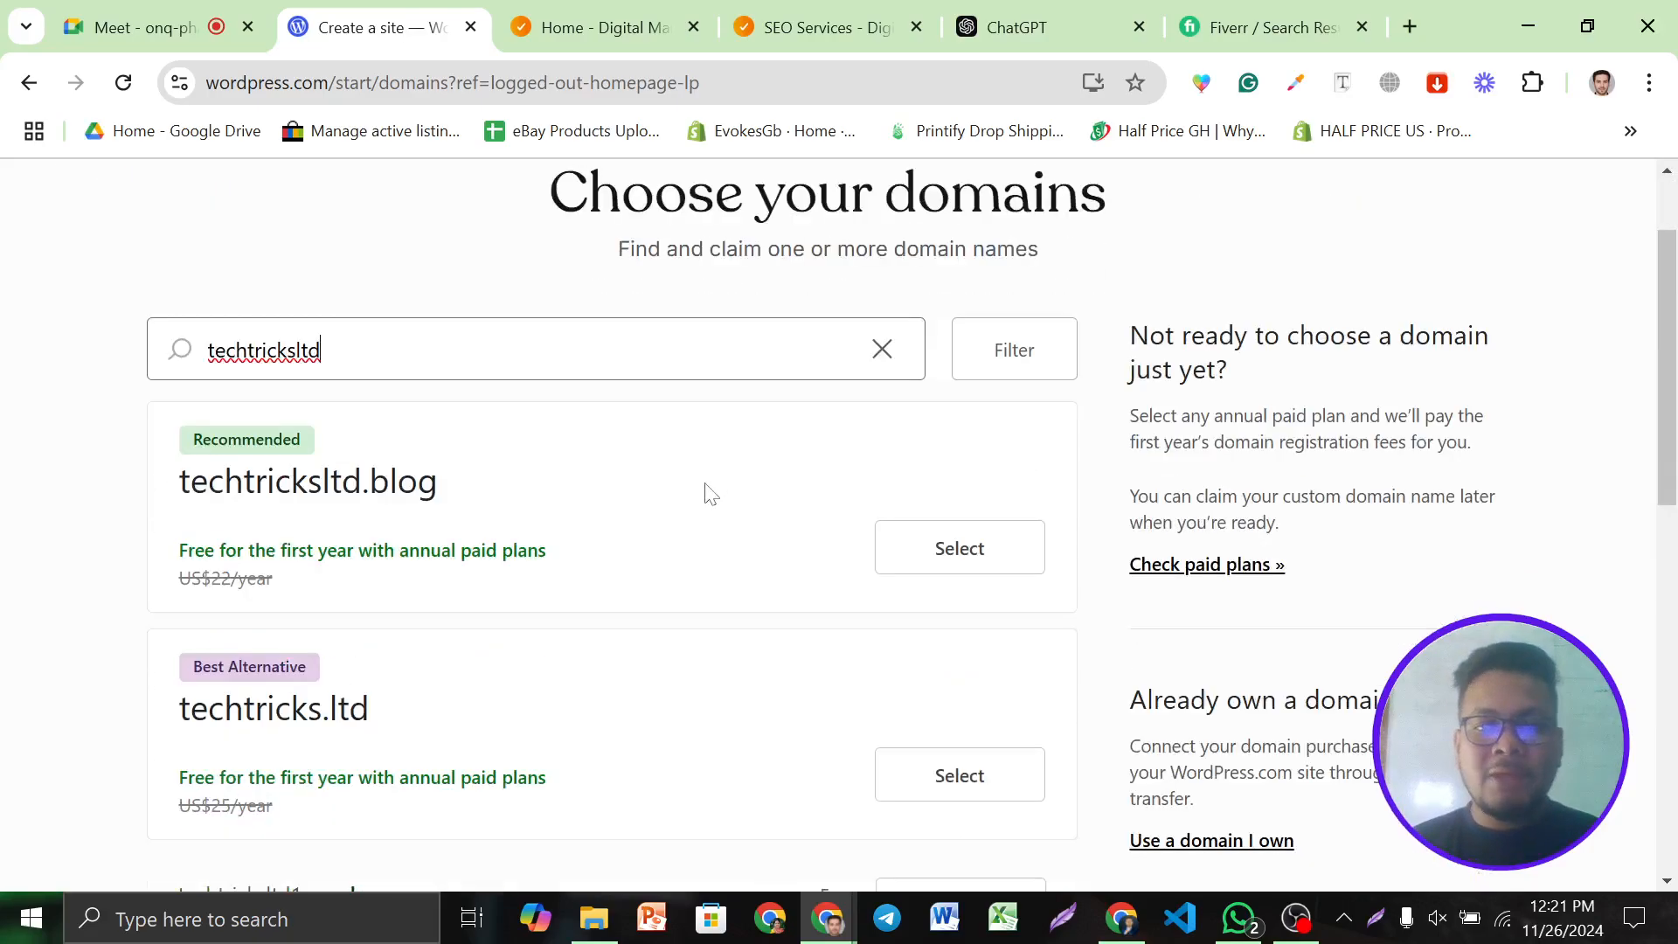
scroll(712, 490, "down", 2)
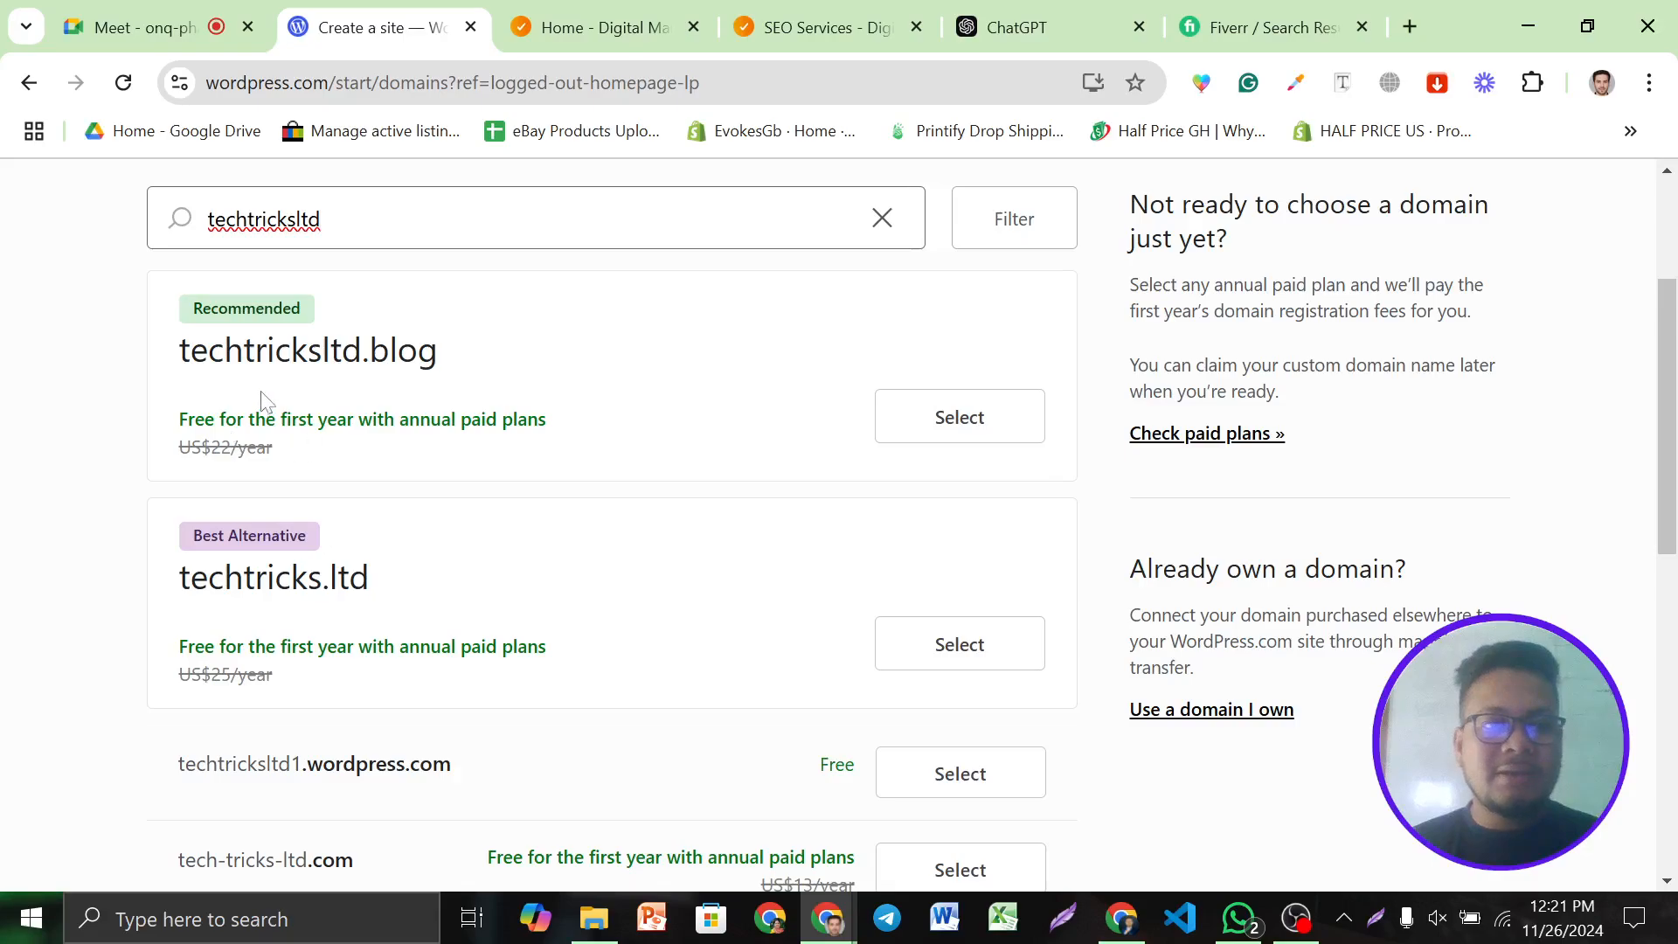
scroll(831, 477, "down", 5)
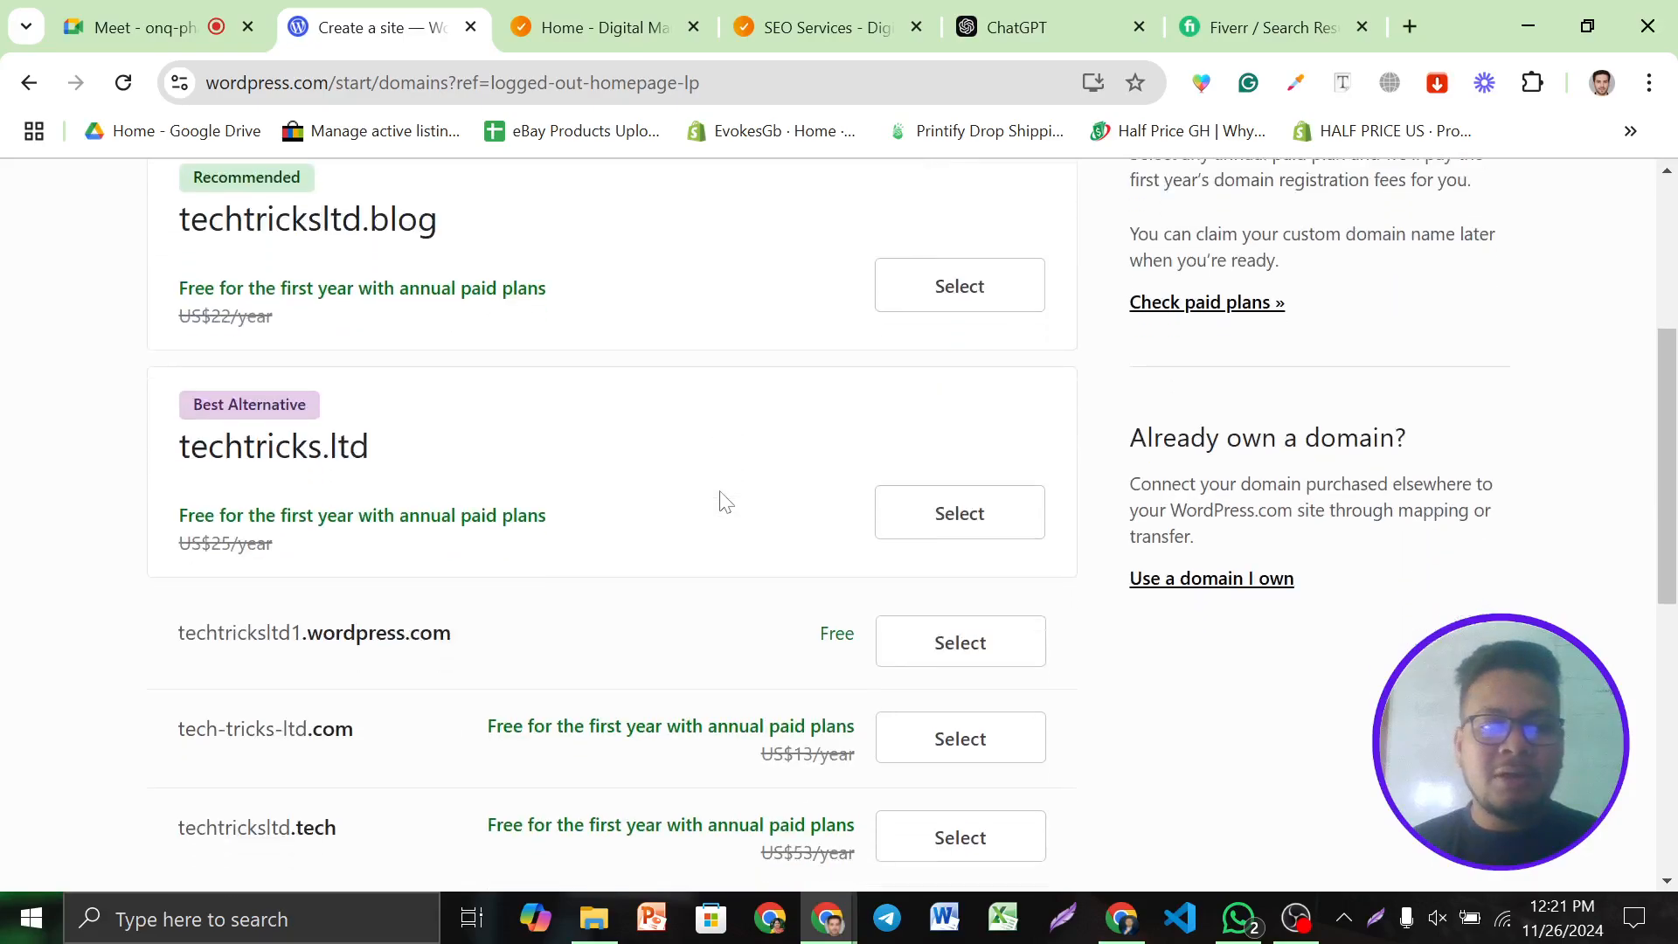
scroll(587, 428, "up", 5)
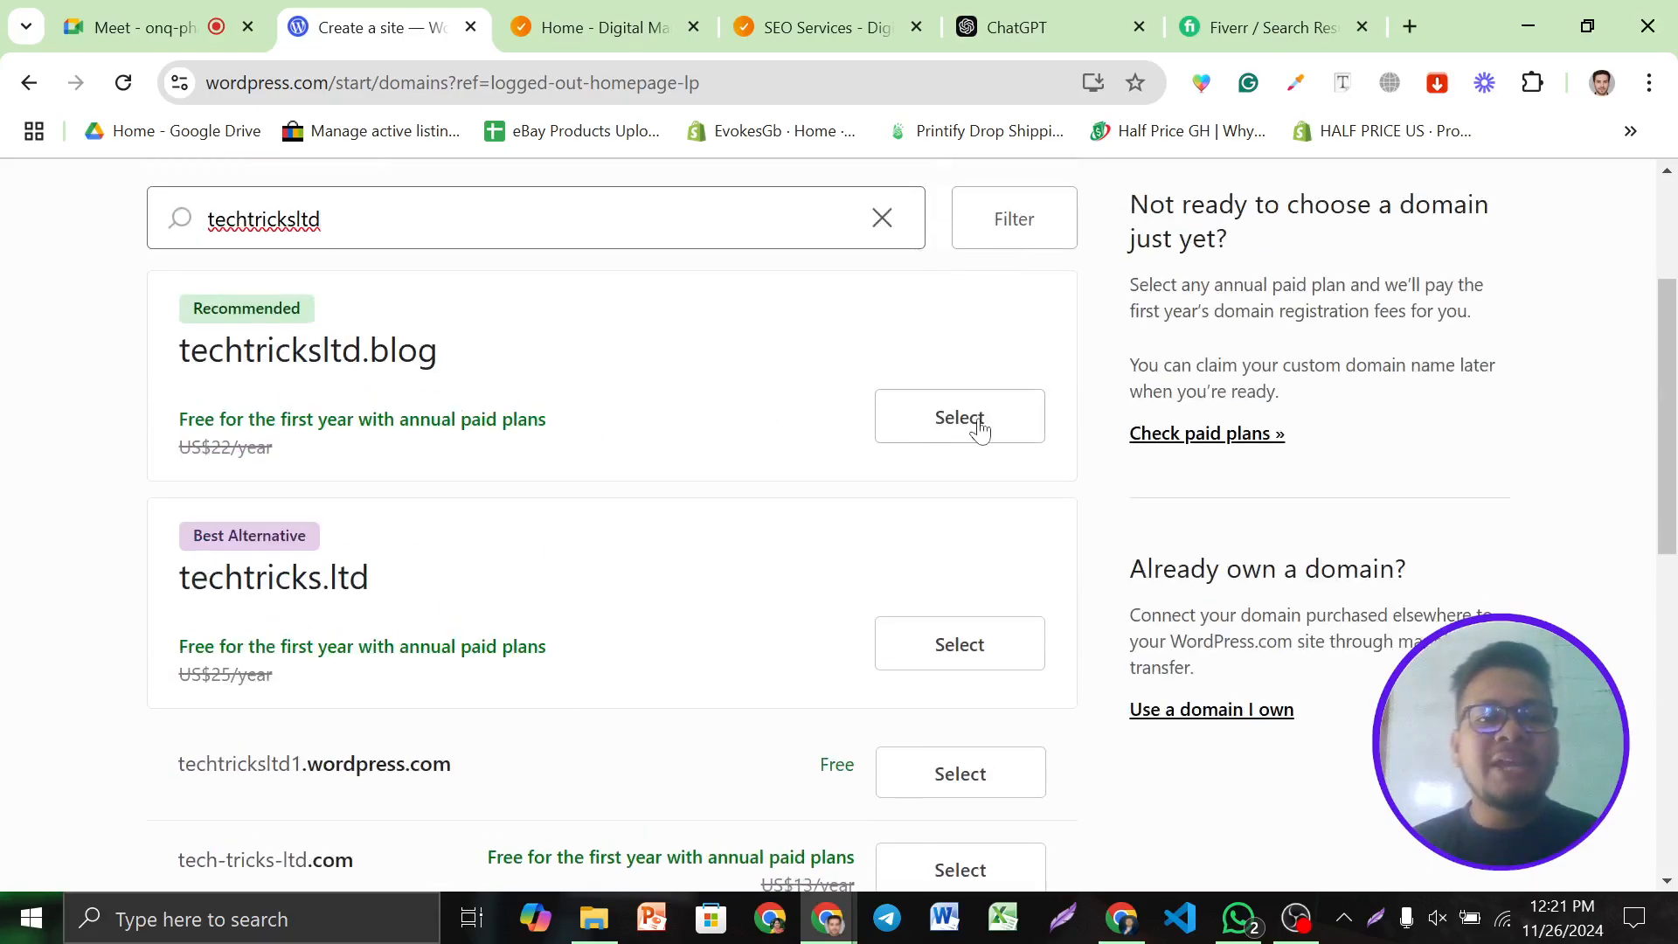
scroll(495, 411, "down", 3)
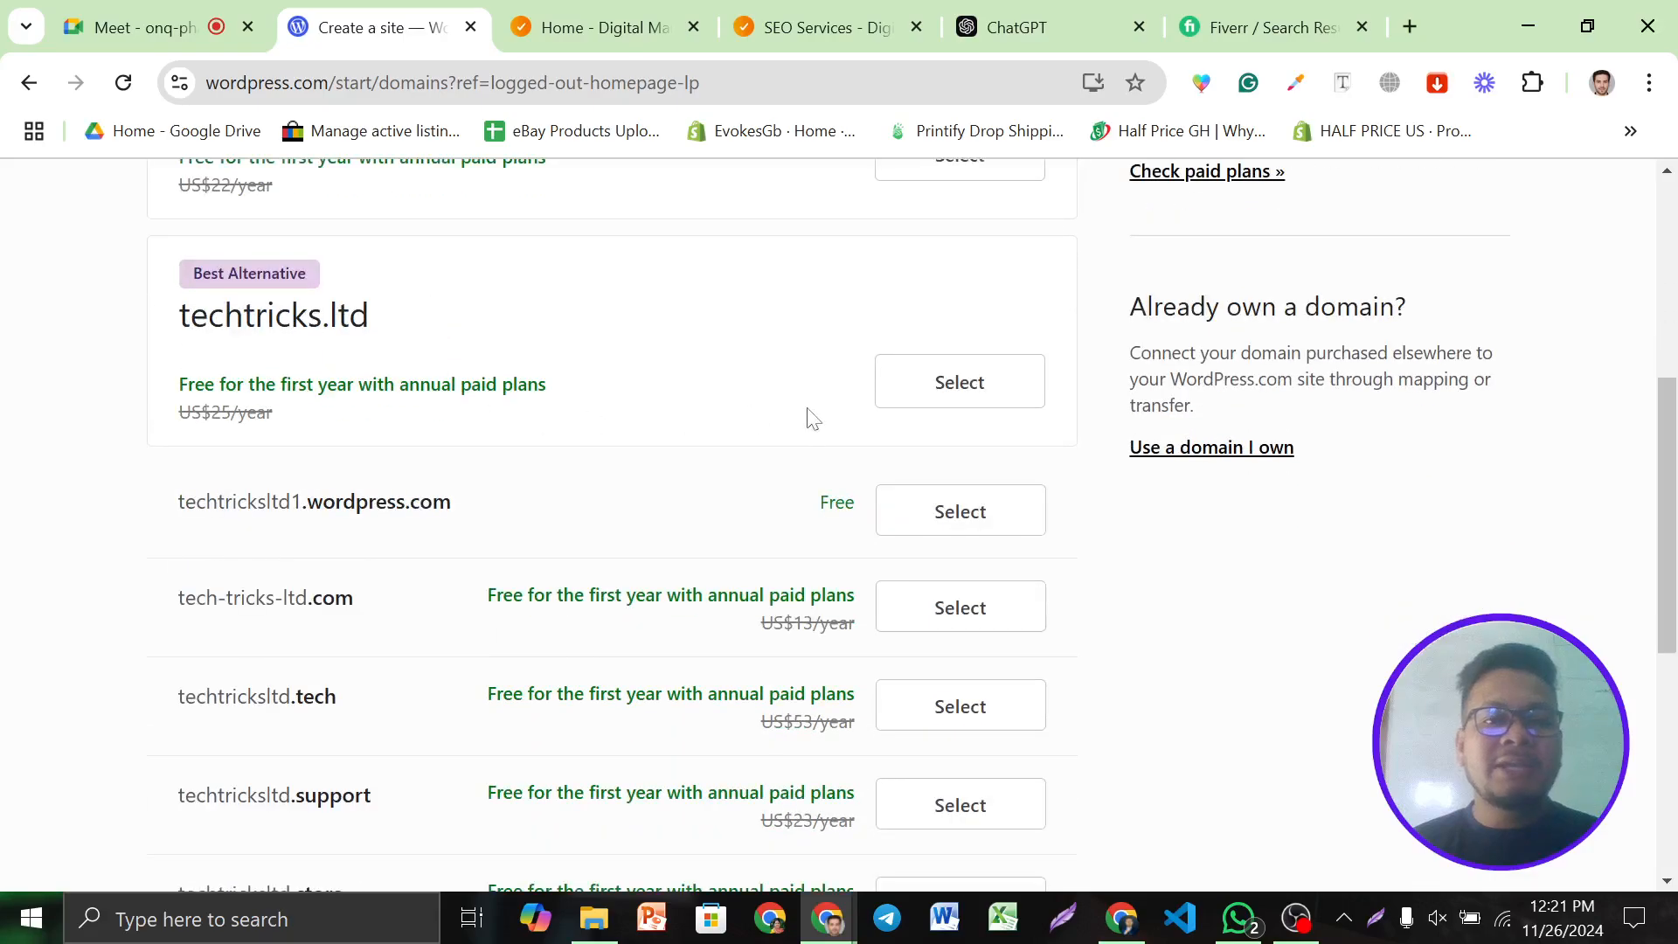
scroll(811, 420, "down", 3)
scroll(629, 401, "up", 2)
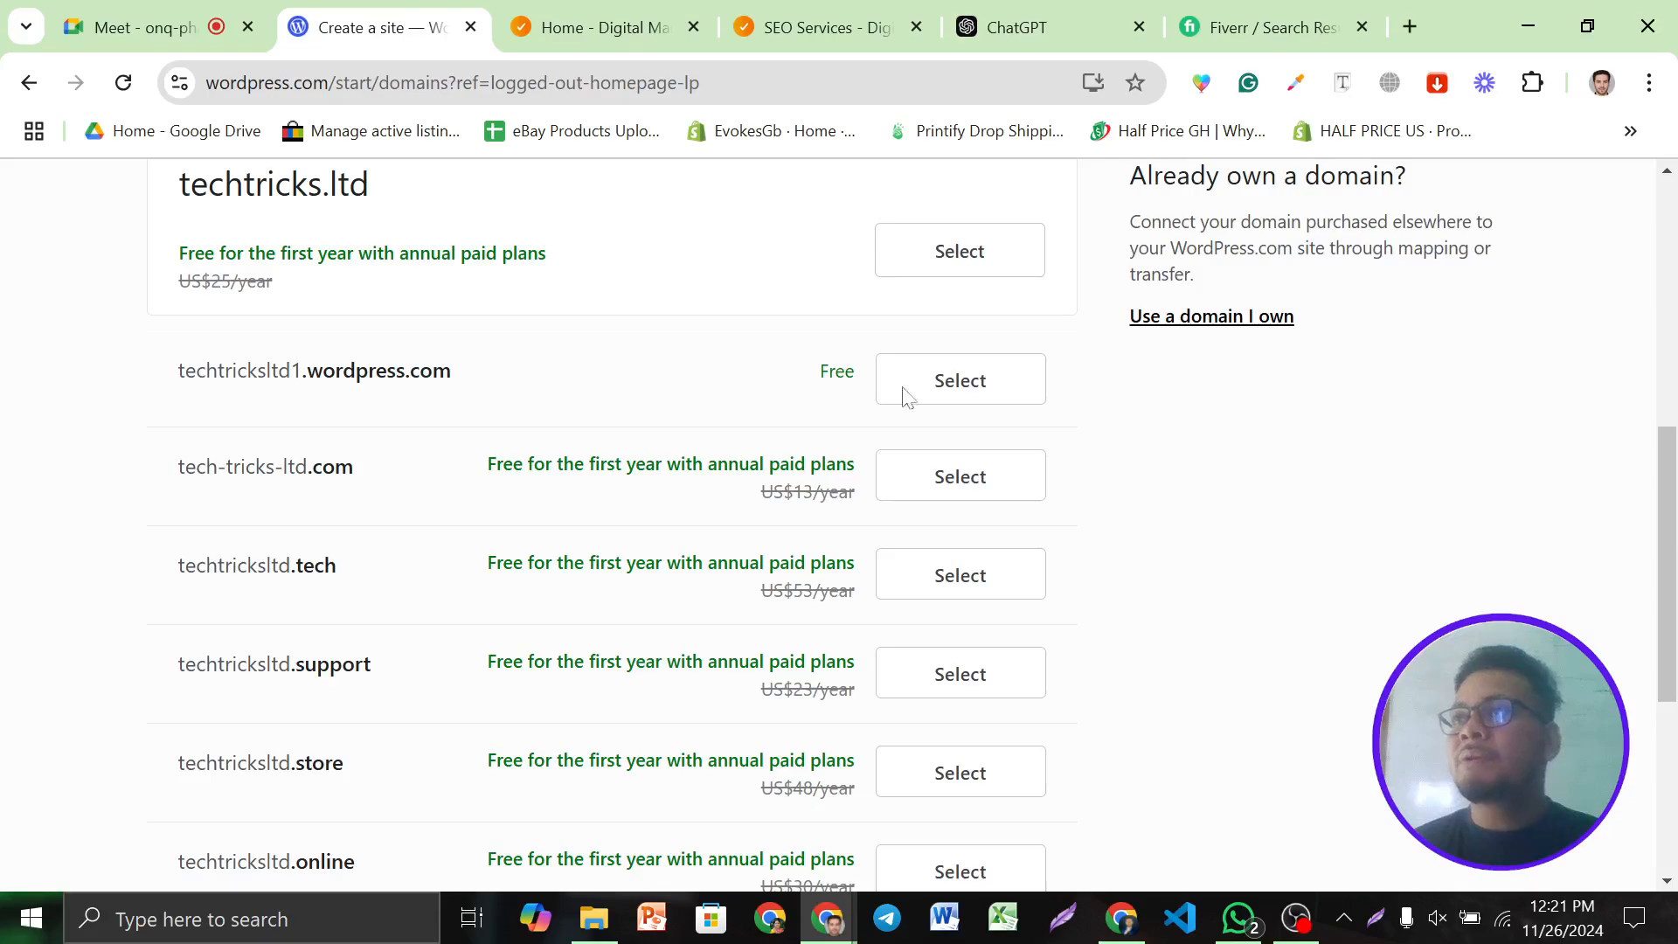
left_click(941, 397)
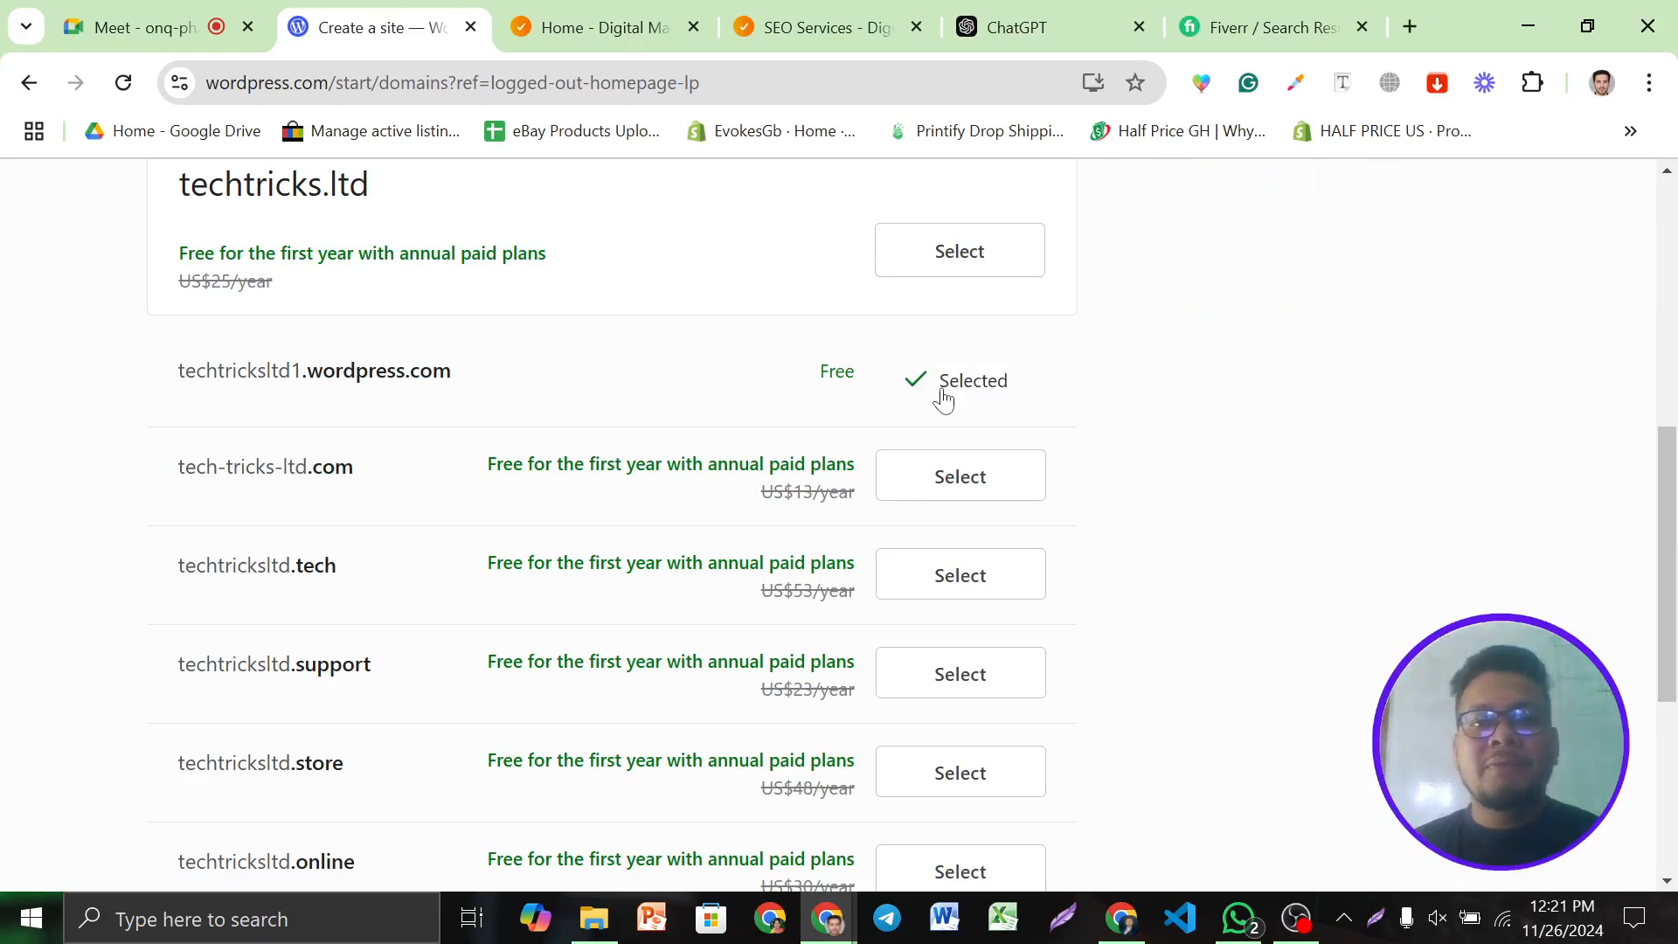
scroll(1264, 590, "down", 5)
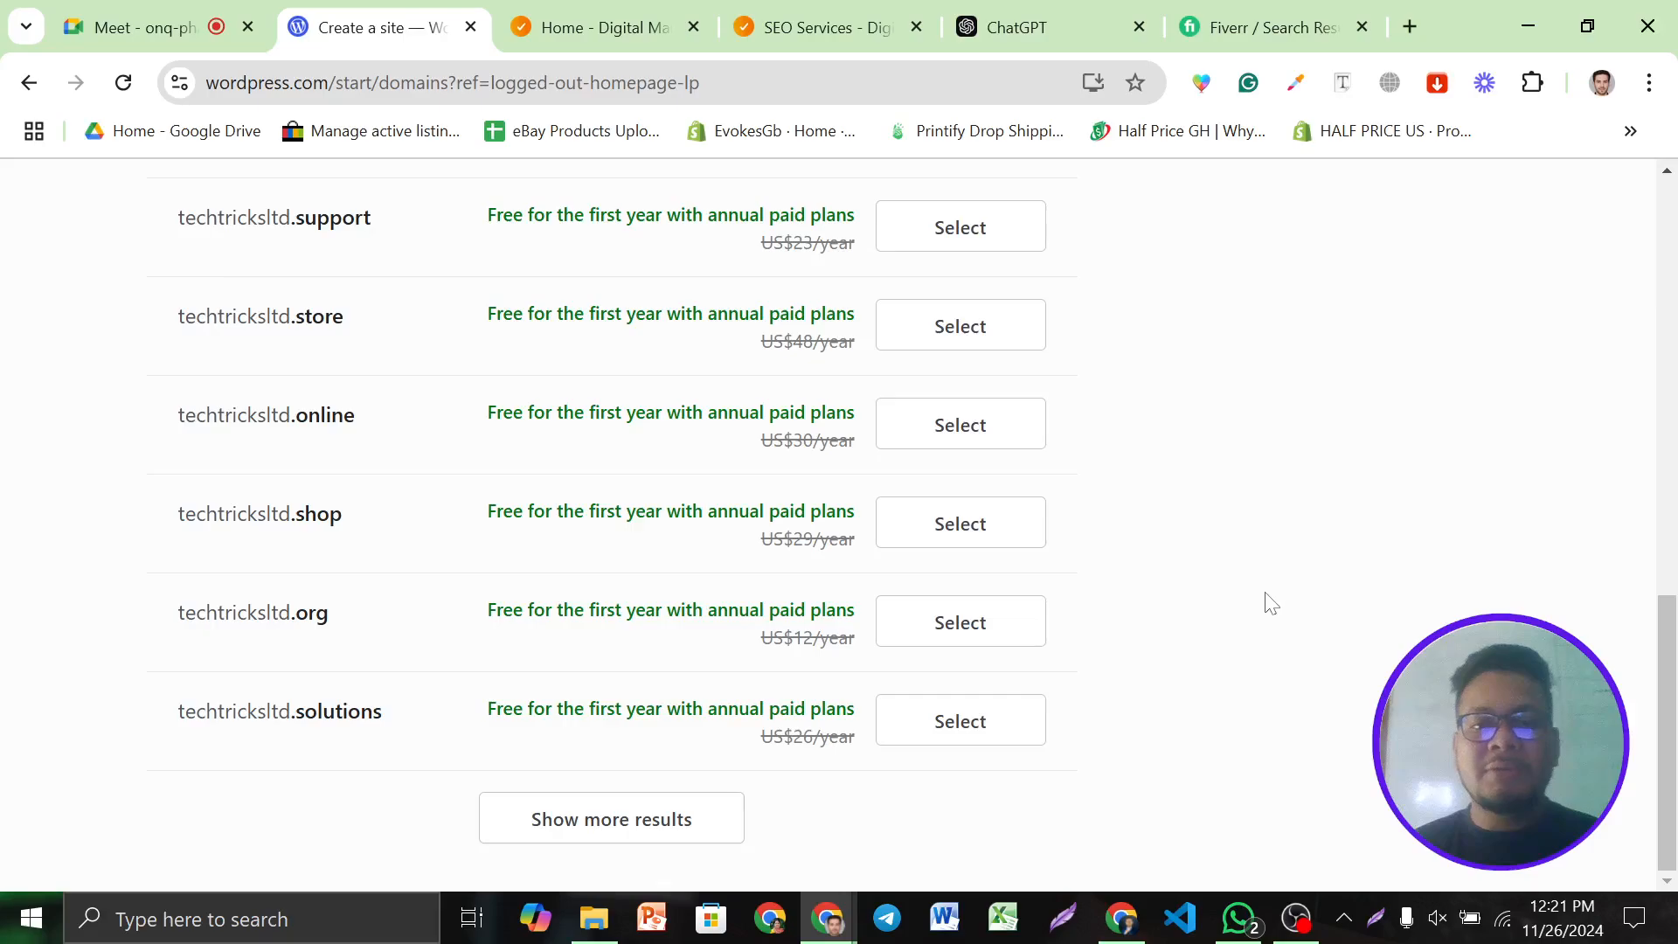
scroll(1161, 708, "up", 15)
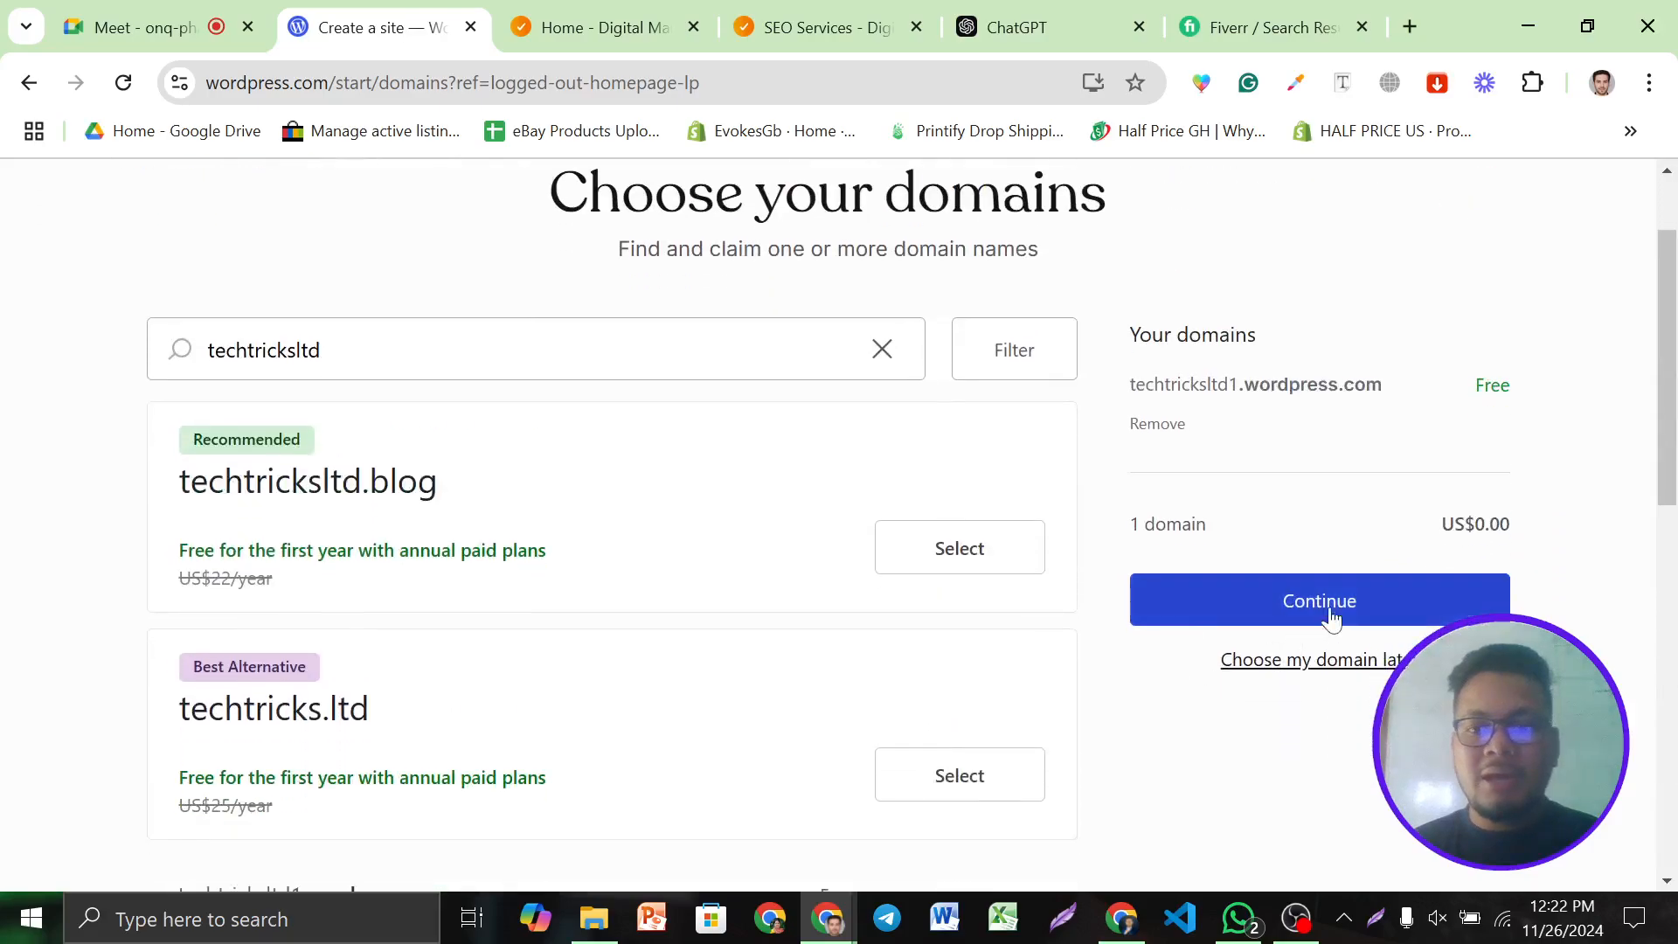
Move on from domains and choose the Free plan for the new site
left_click(1261, 614)
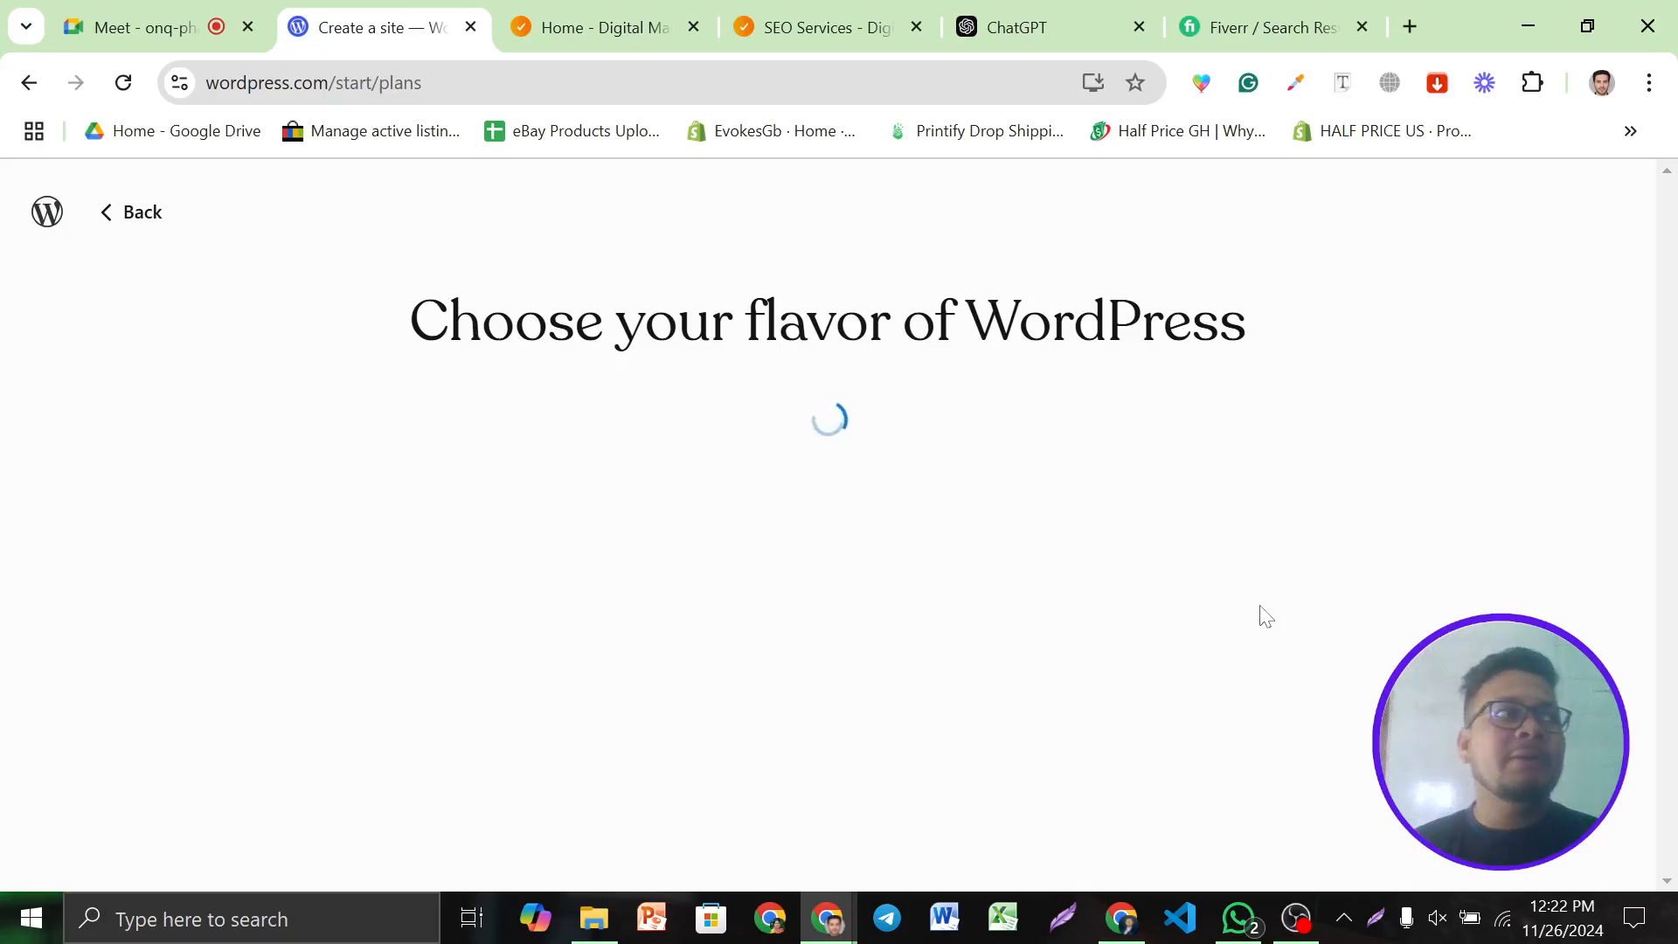
scroll(577, 532, "down", 5)
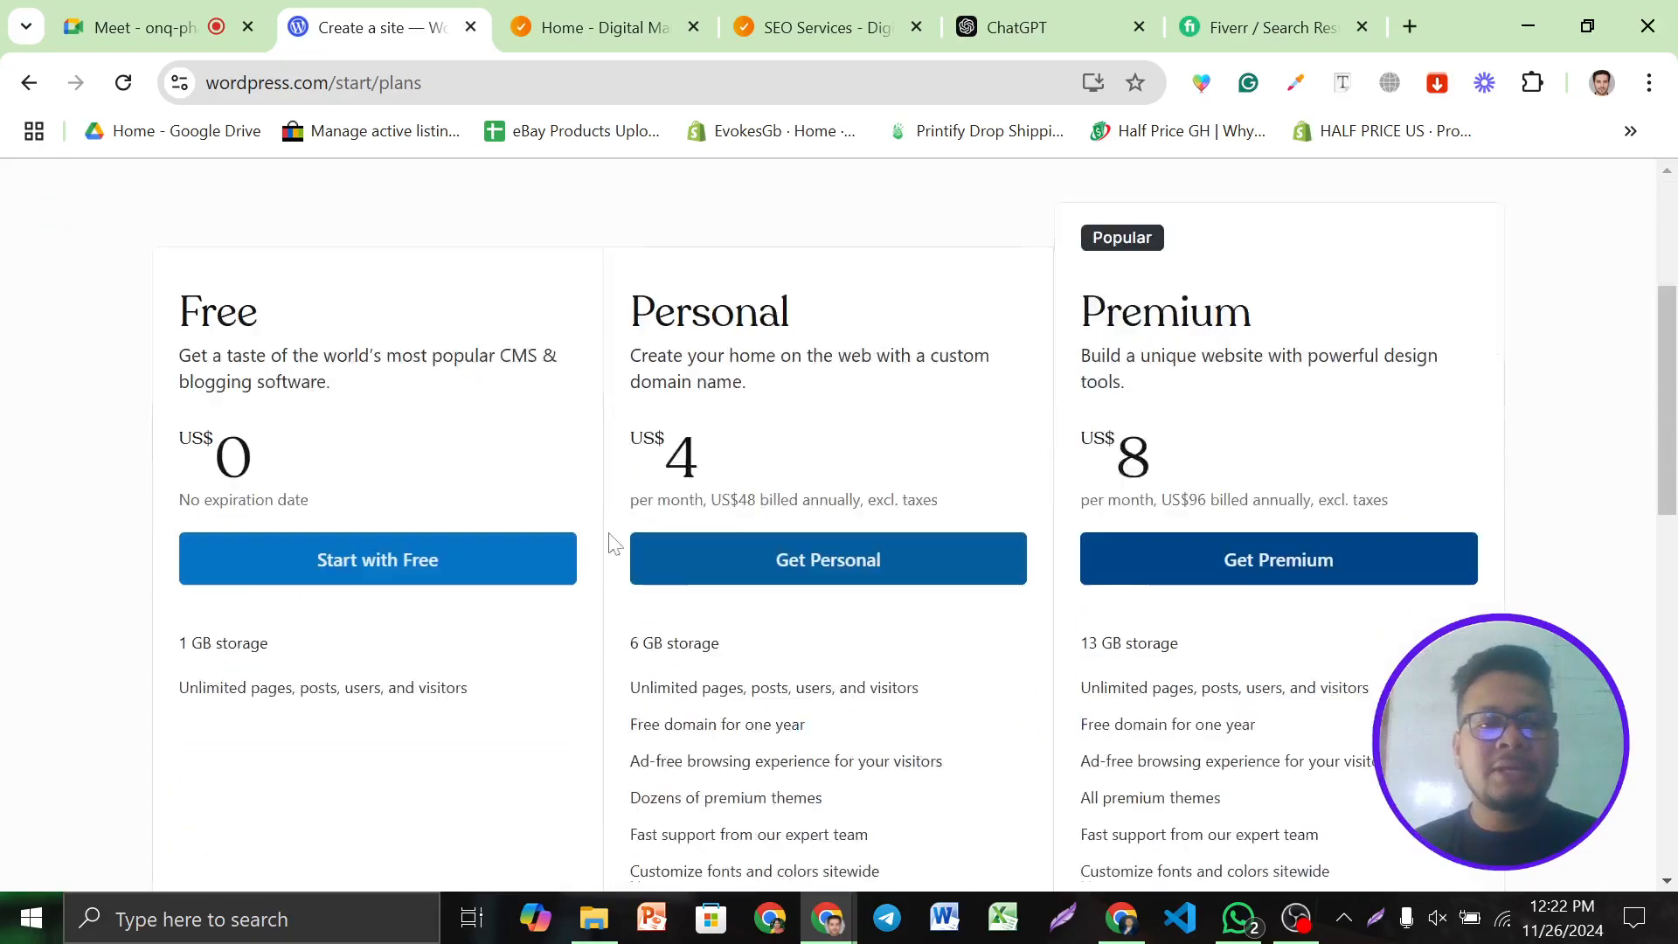
left_click(326, 507)
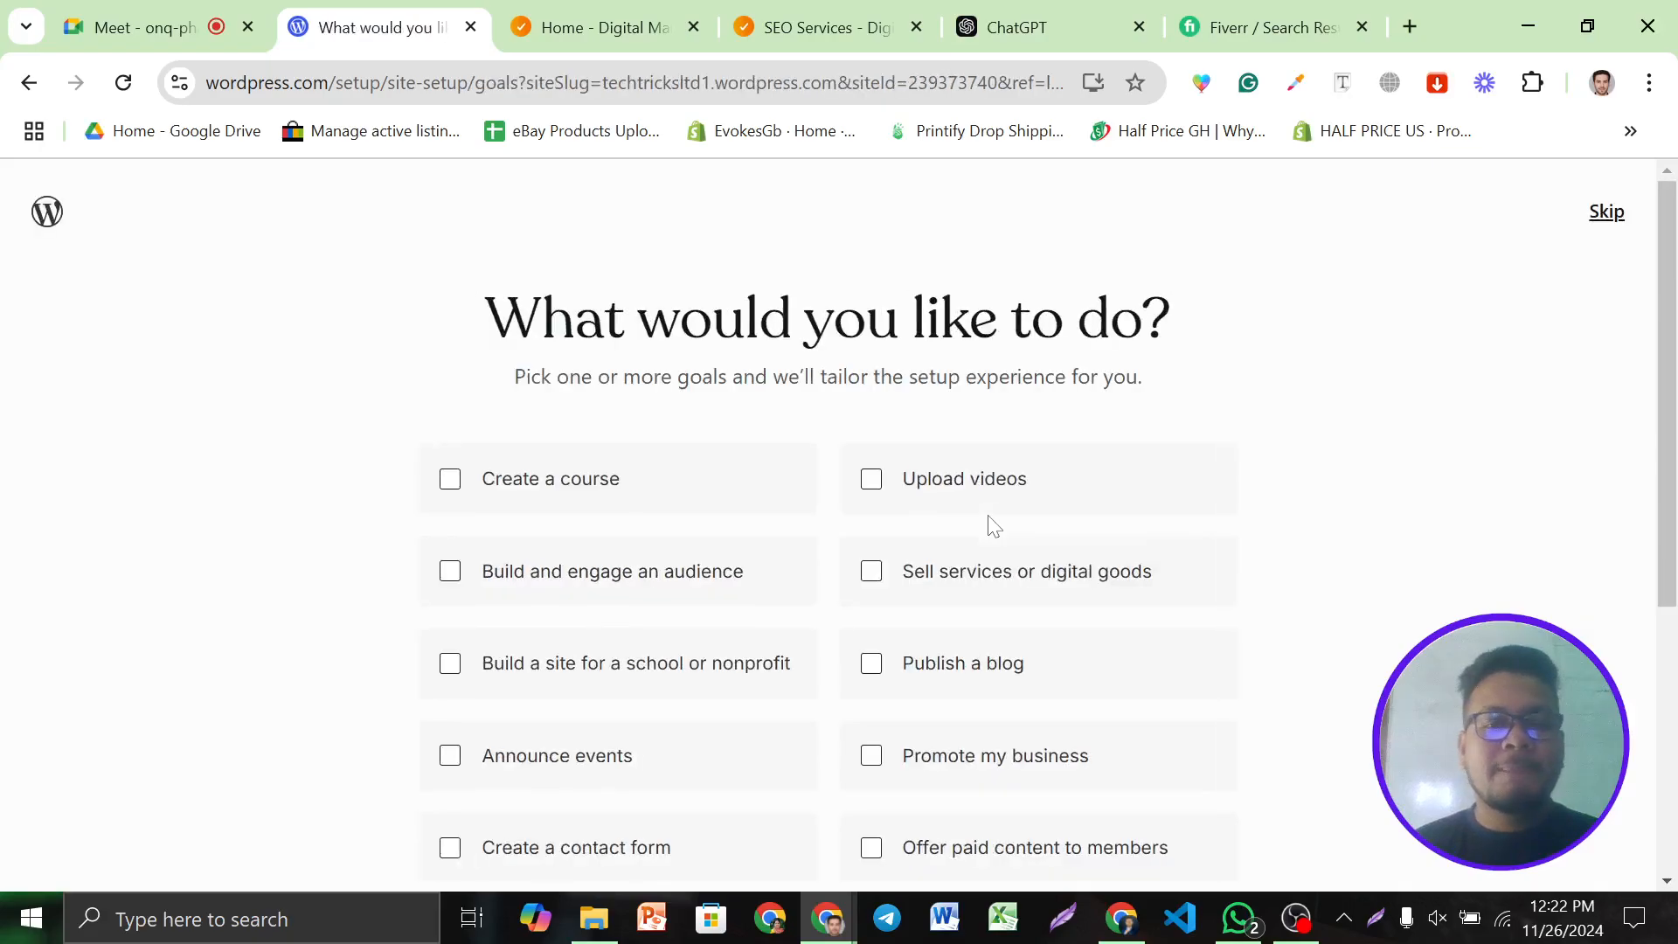
Skip the 'What would you like to do?' site goals question
scroll(878, 412, "down", 3)
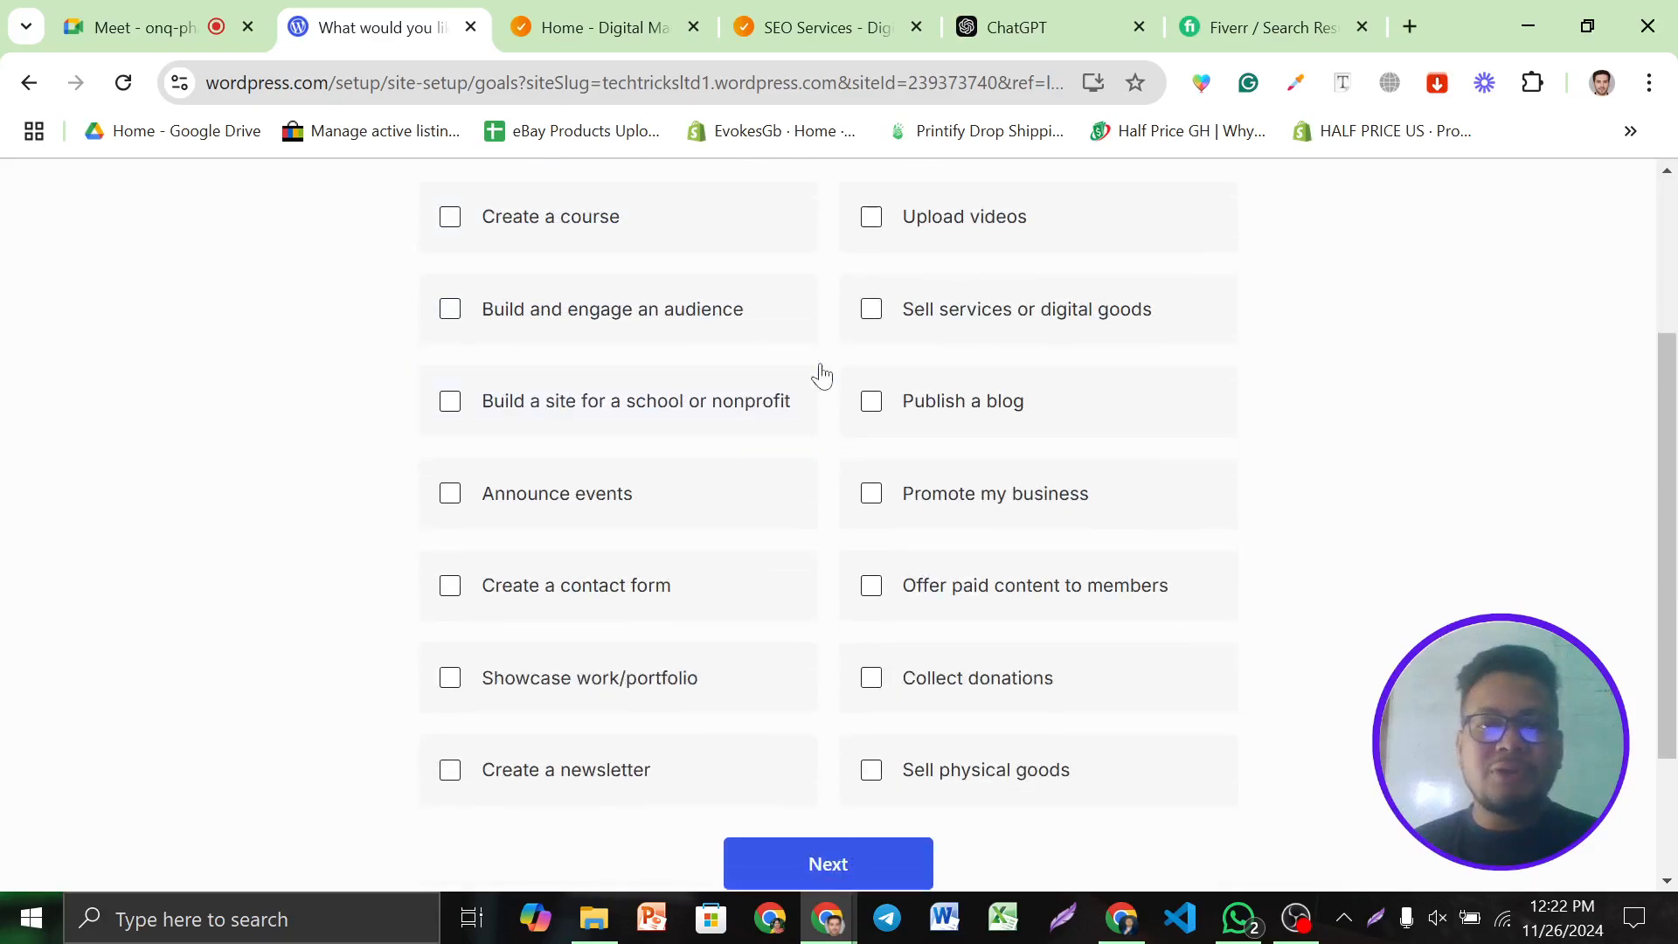
scroll(962, 681, "down", 2)
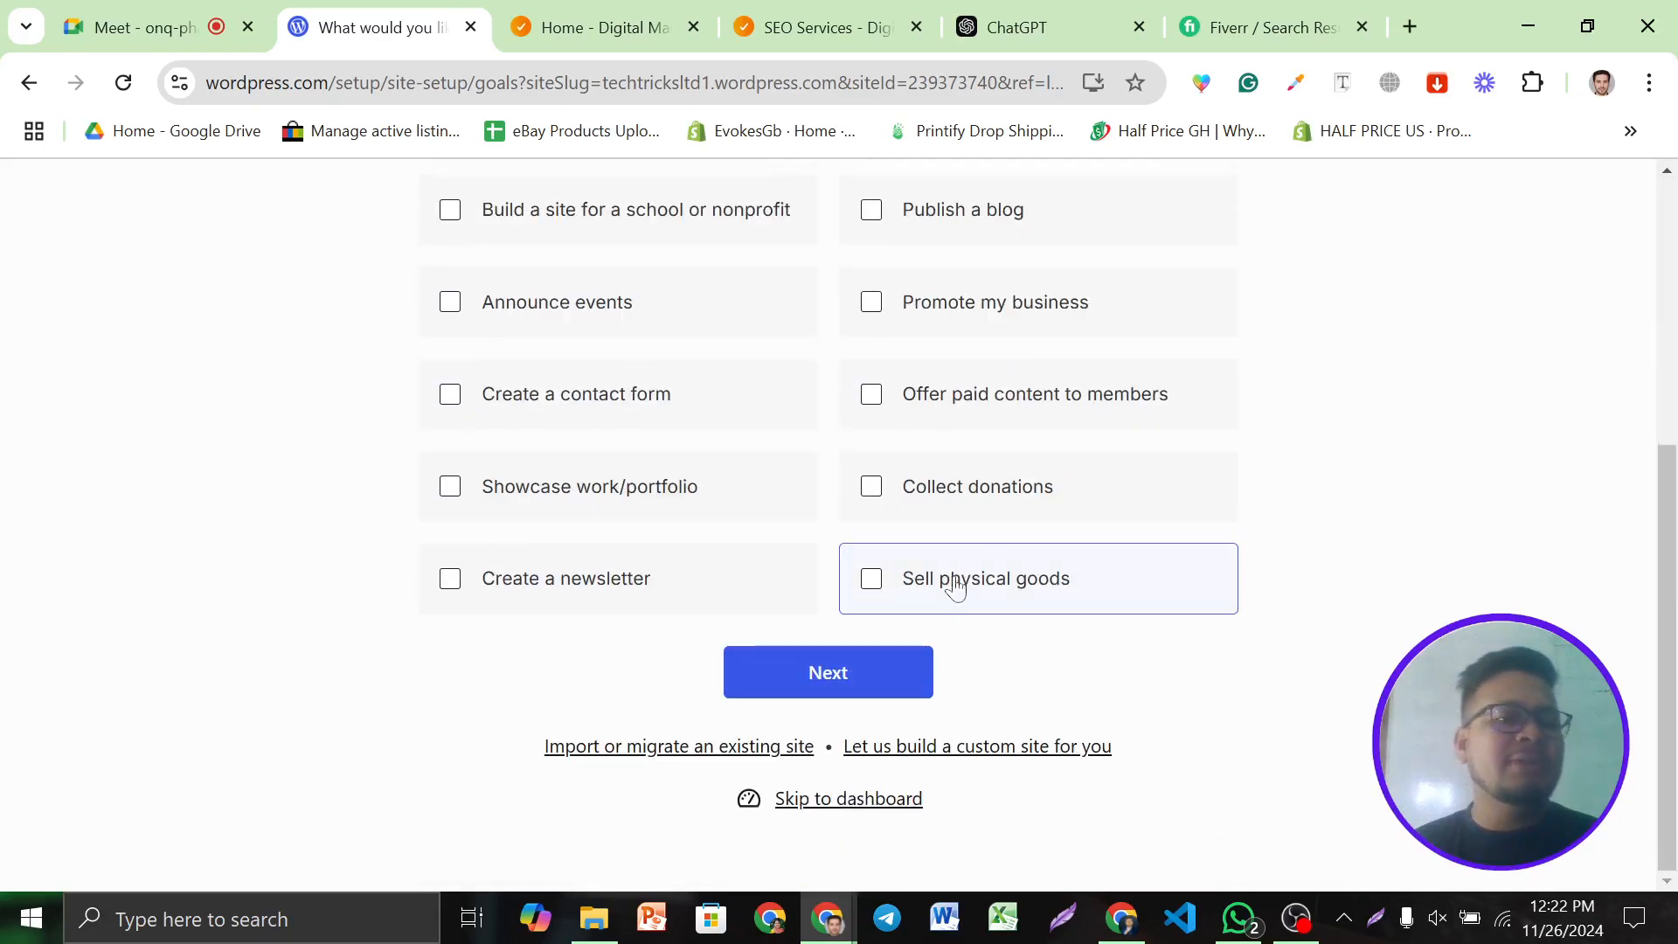
scroll(989, 600, "up", 5)
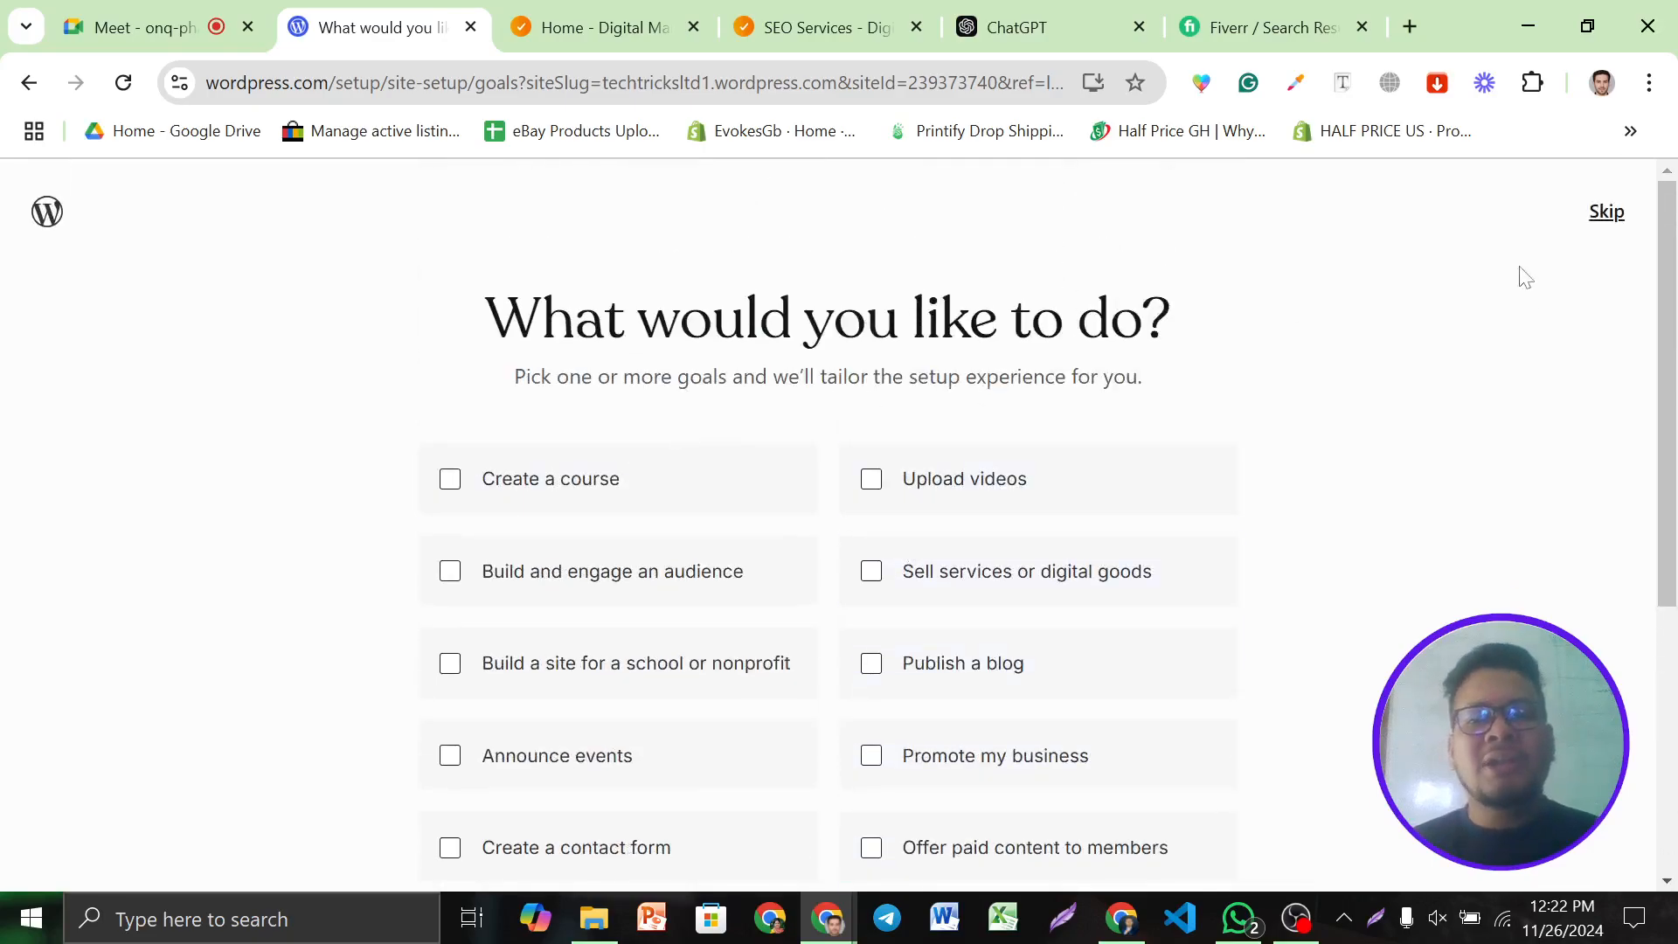
left_click(1605, 213)
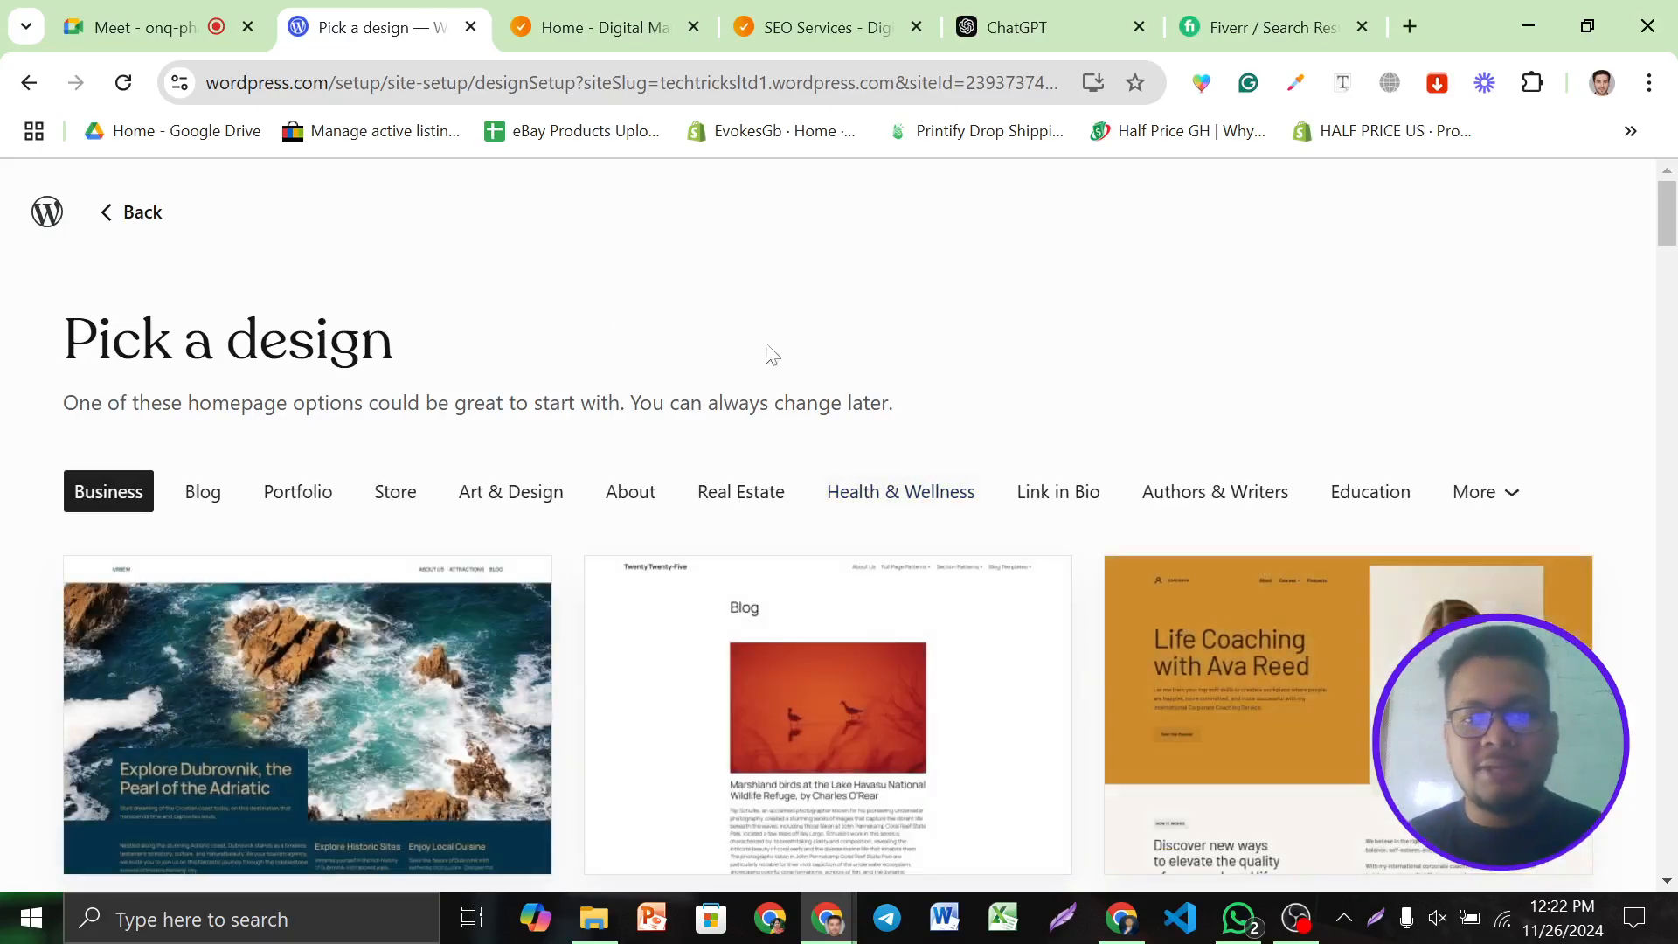
Browse the design grid, pick Twenty Twenty-Five and review its Default Style preview
scroll(645, 461, "down", 3)
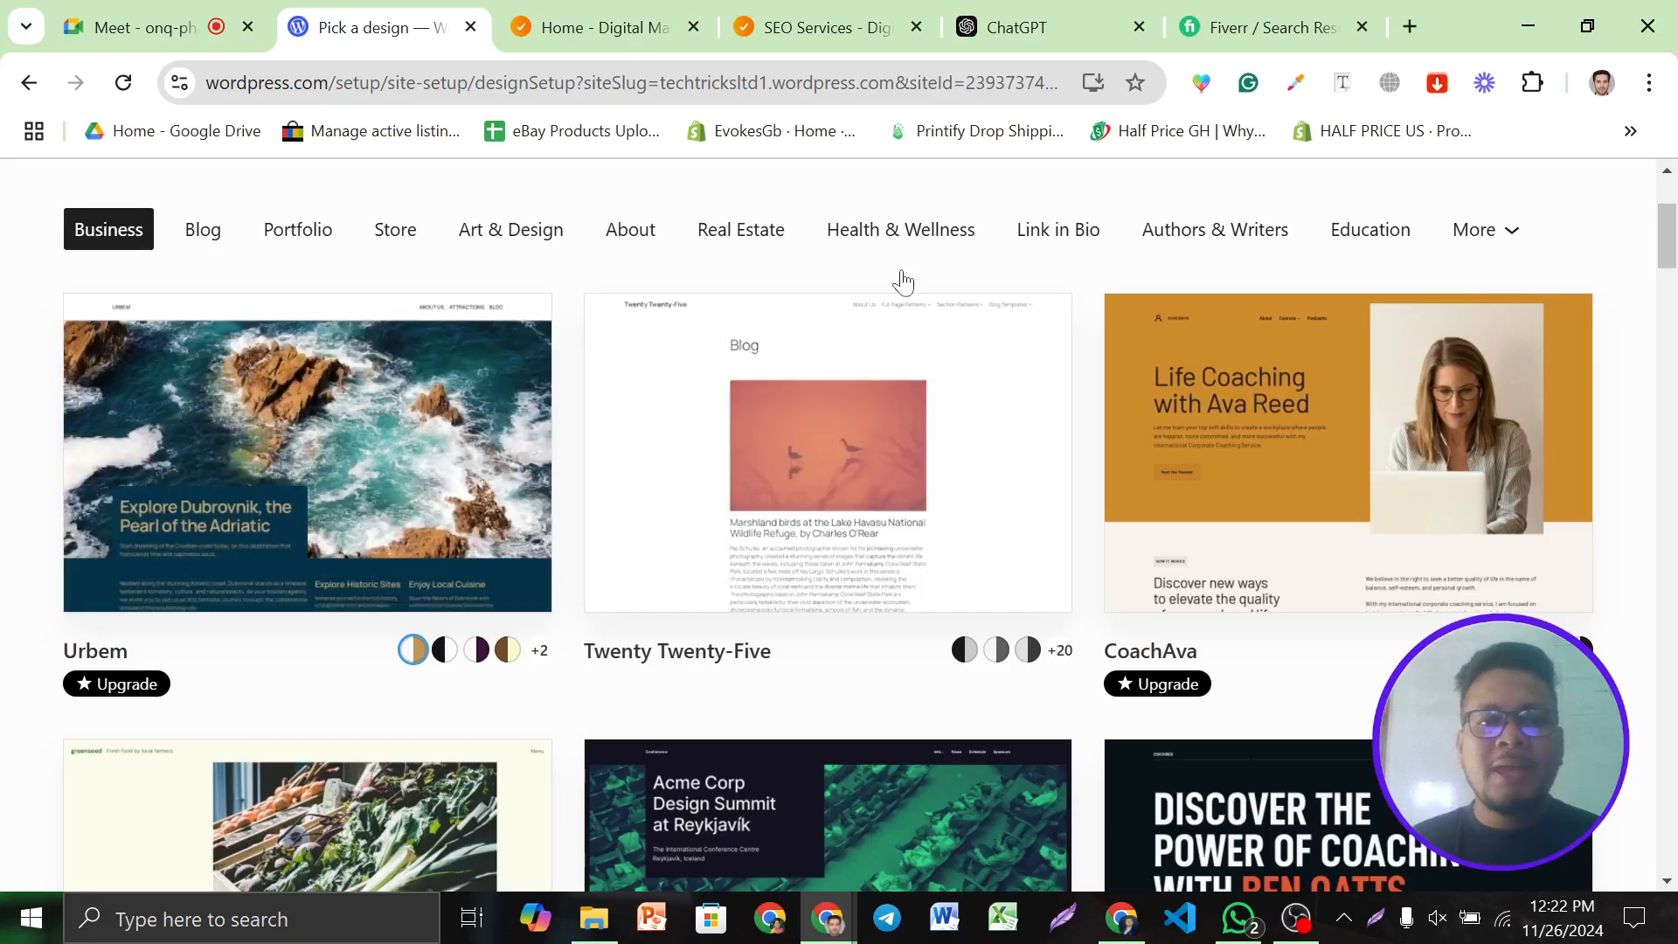
scroll(815, 467, "down", 4)
scroll(239, 263, "up", 7)
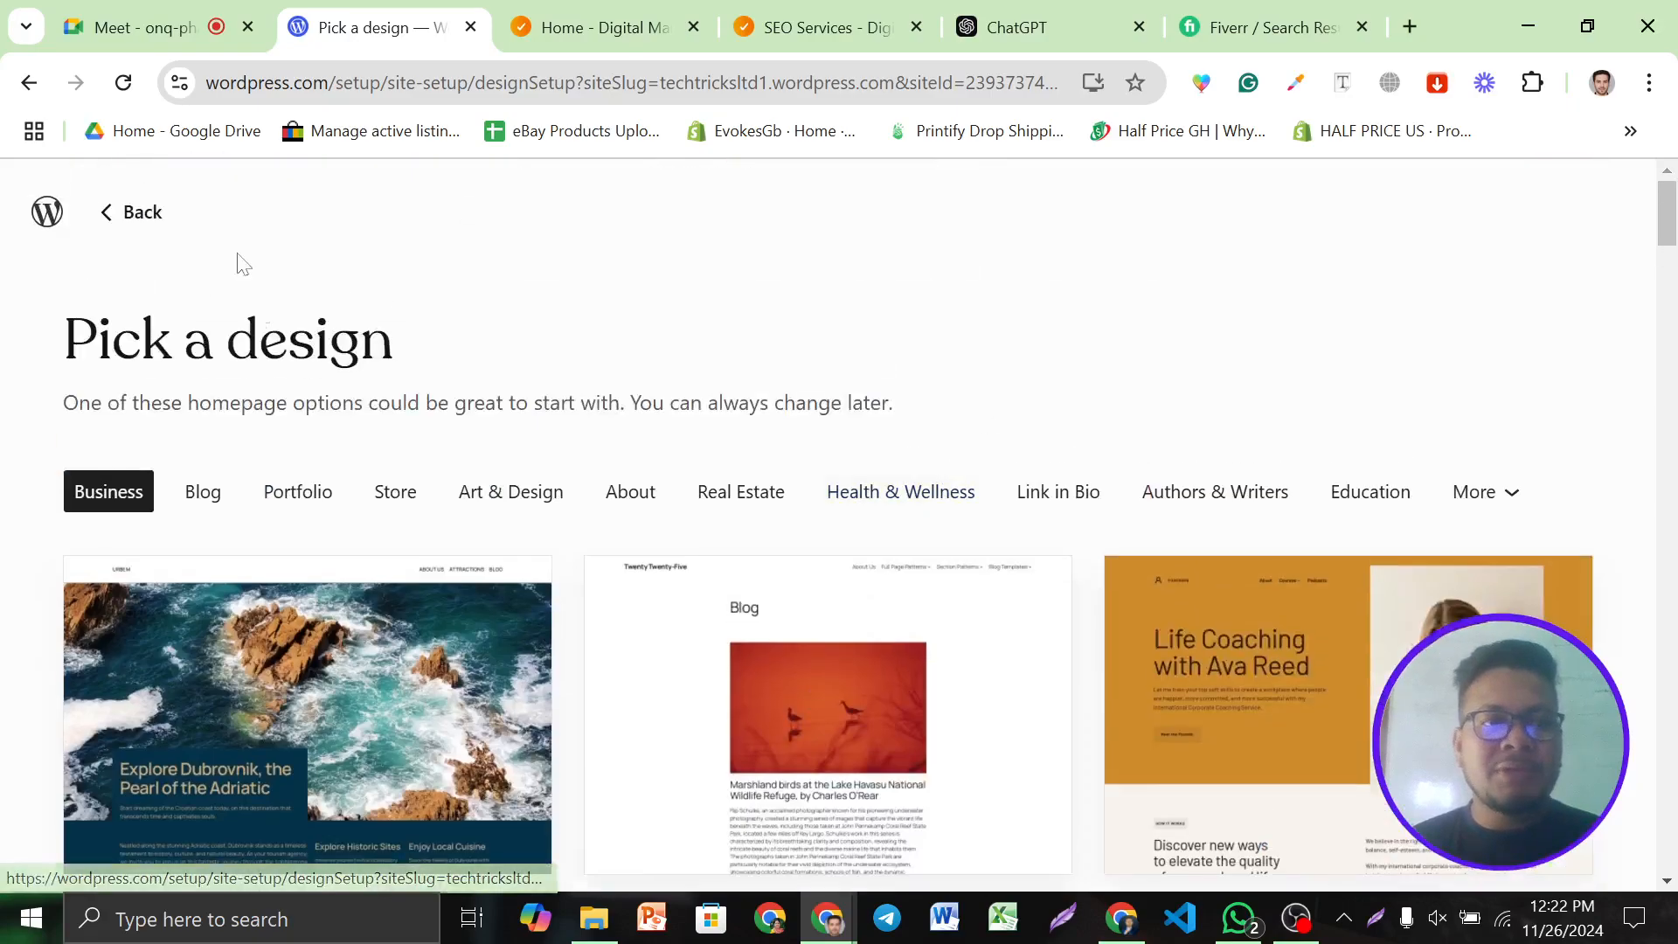
scroll(561, 447, "down", 6)
scroll(560, 448, "down", 20)
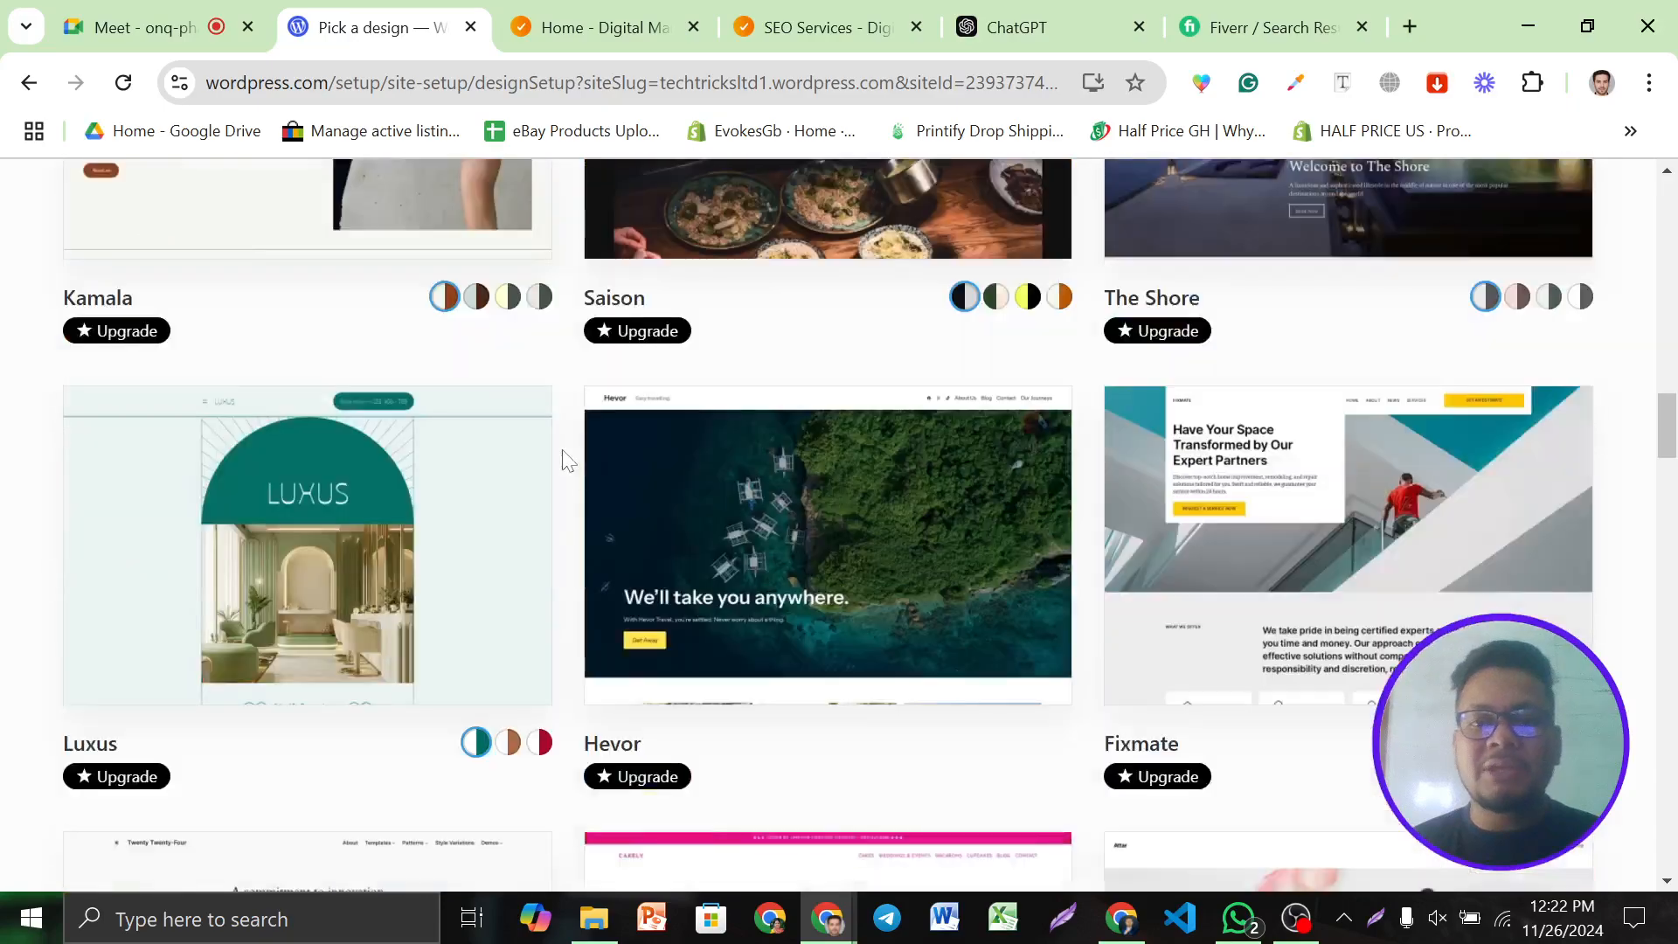
scroll(563, 451, "down", 14)
scroll(568, 453, "up", 12)
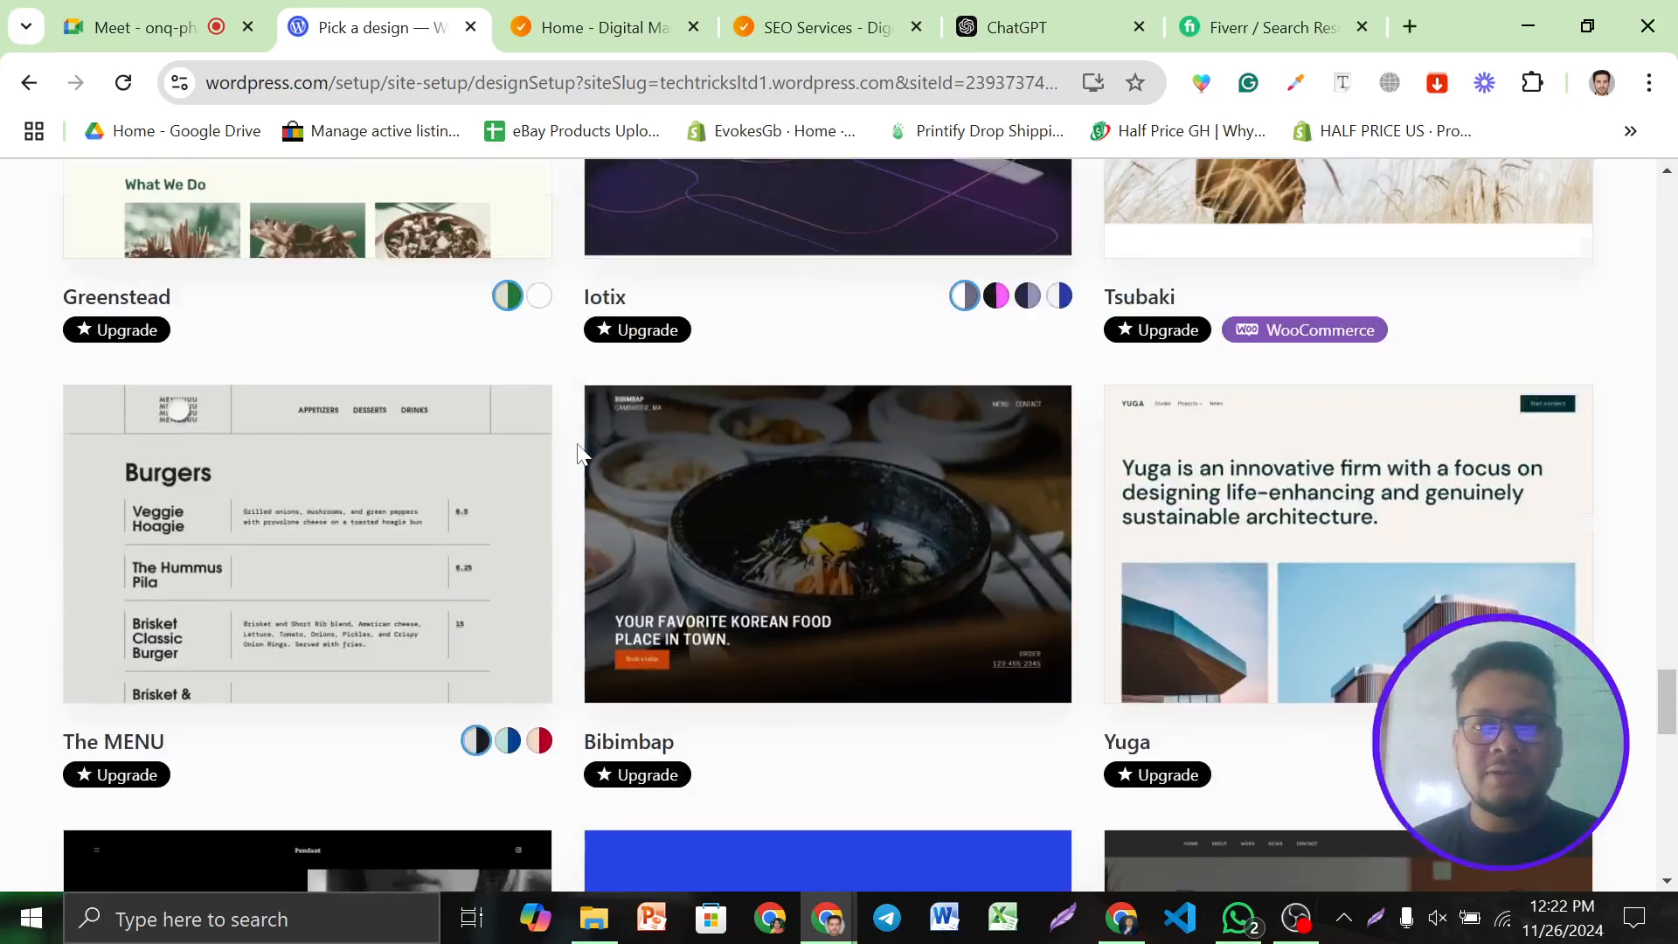
mouse_move(1170, 354)
scroll(622, 344, "up", 20)
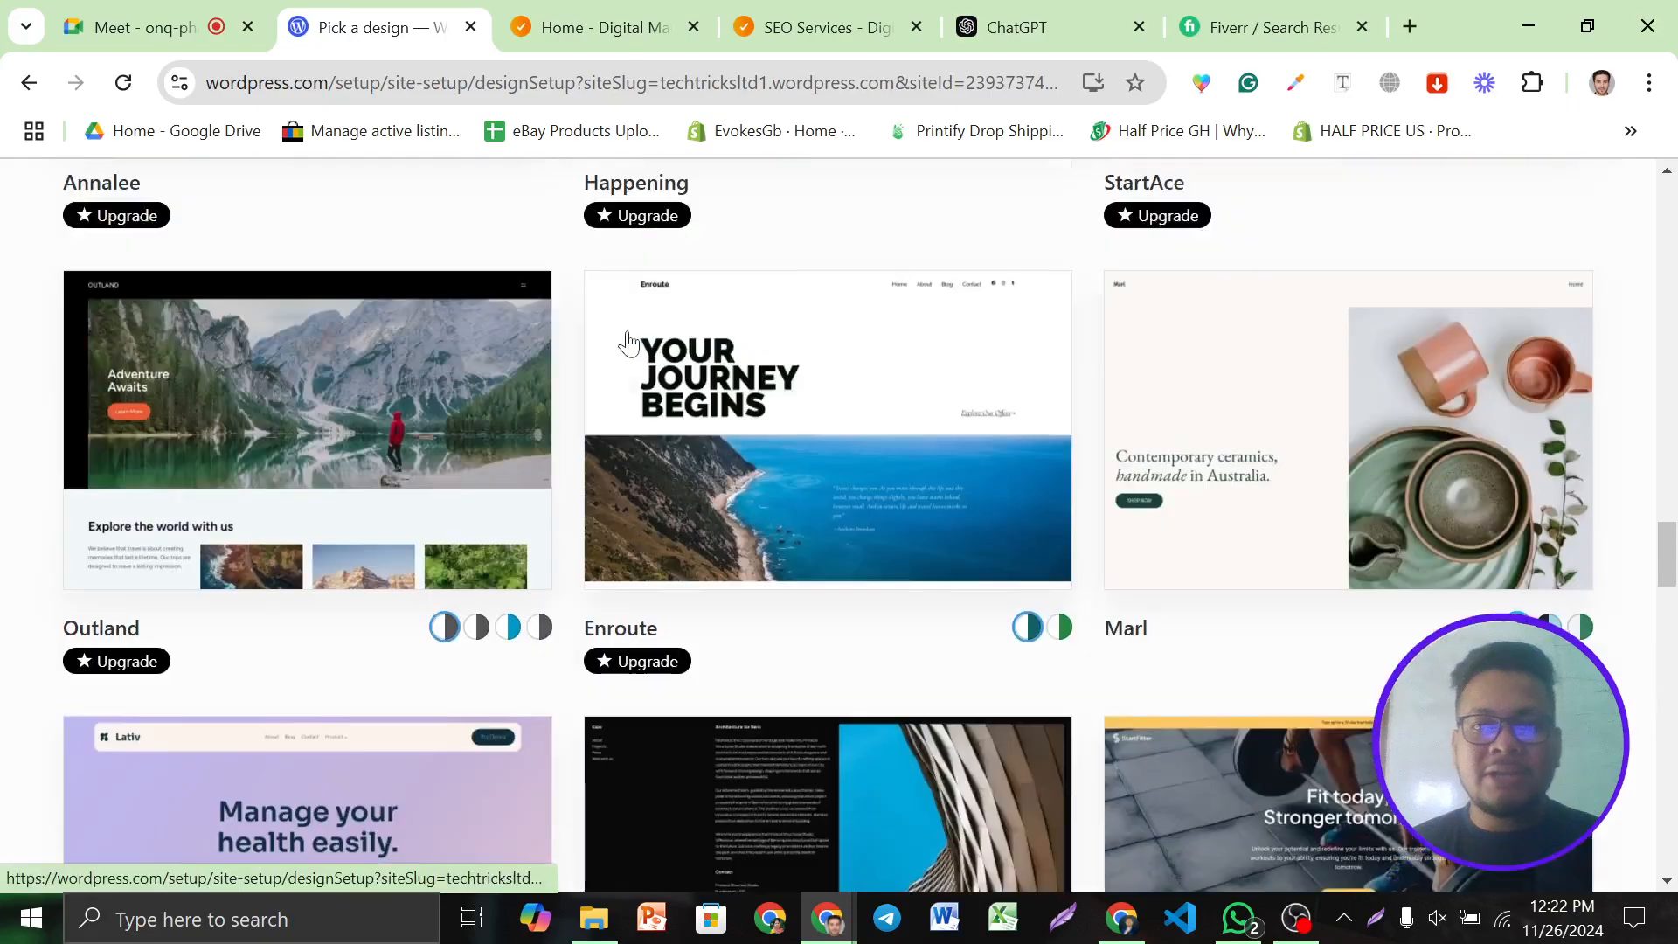
scroll(627, 342, "up", 10)
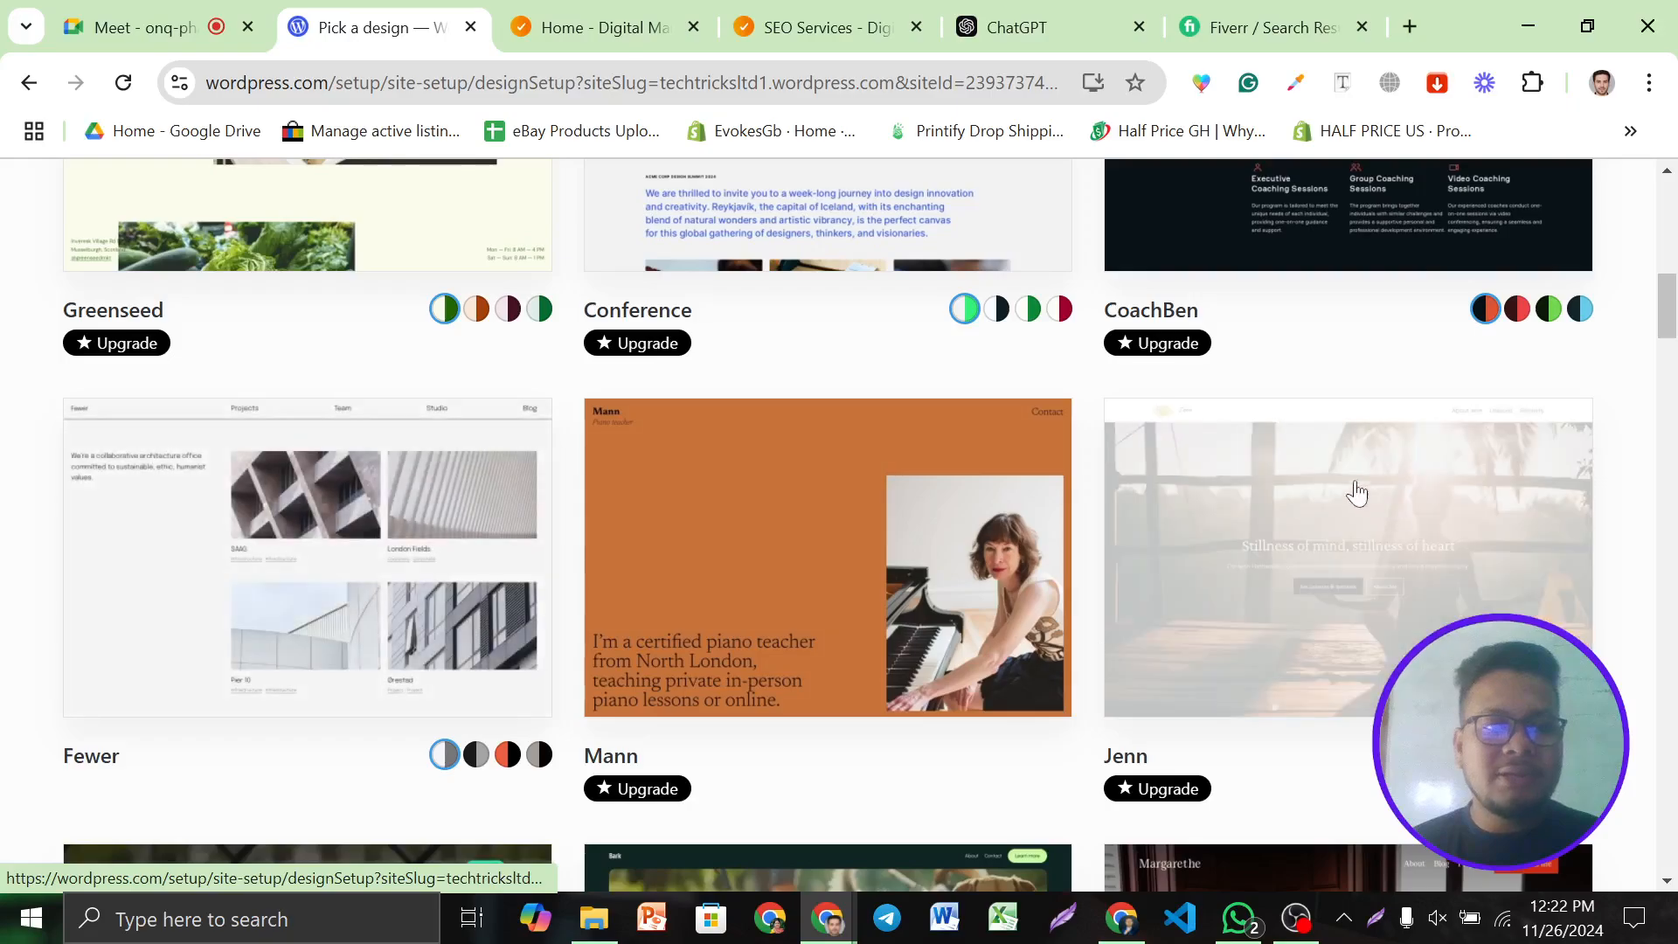
scroll(194, 507, "up", 2)
scroll(193, 505, "up", 10)
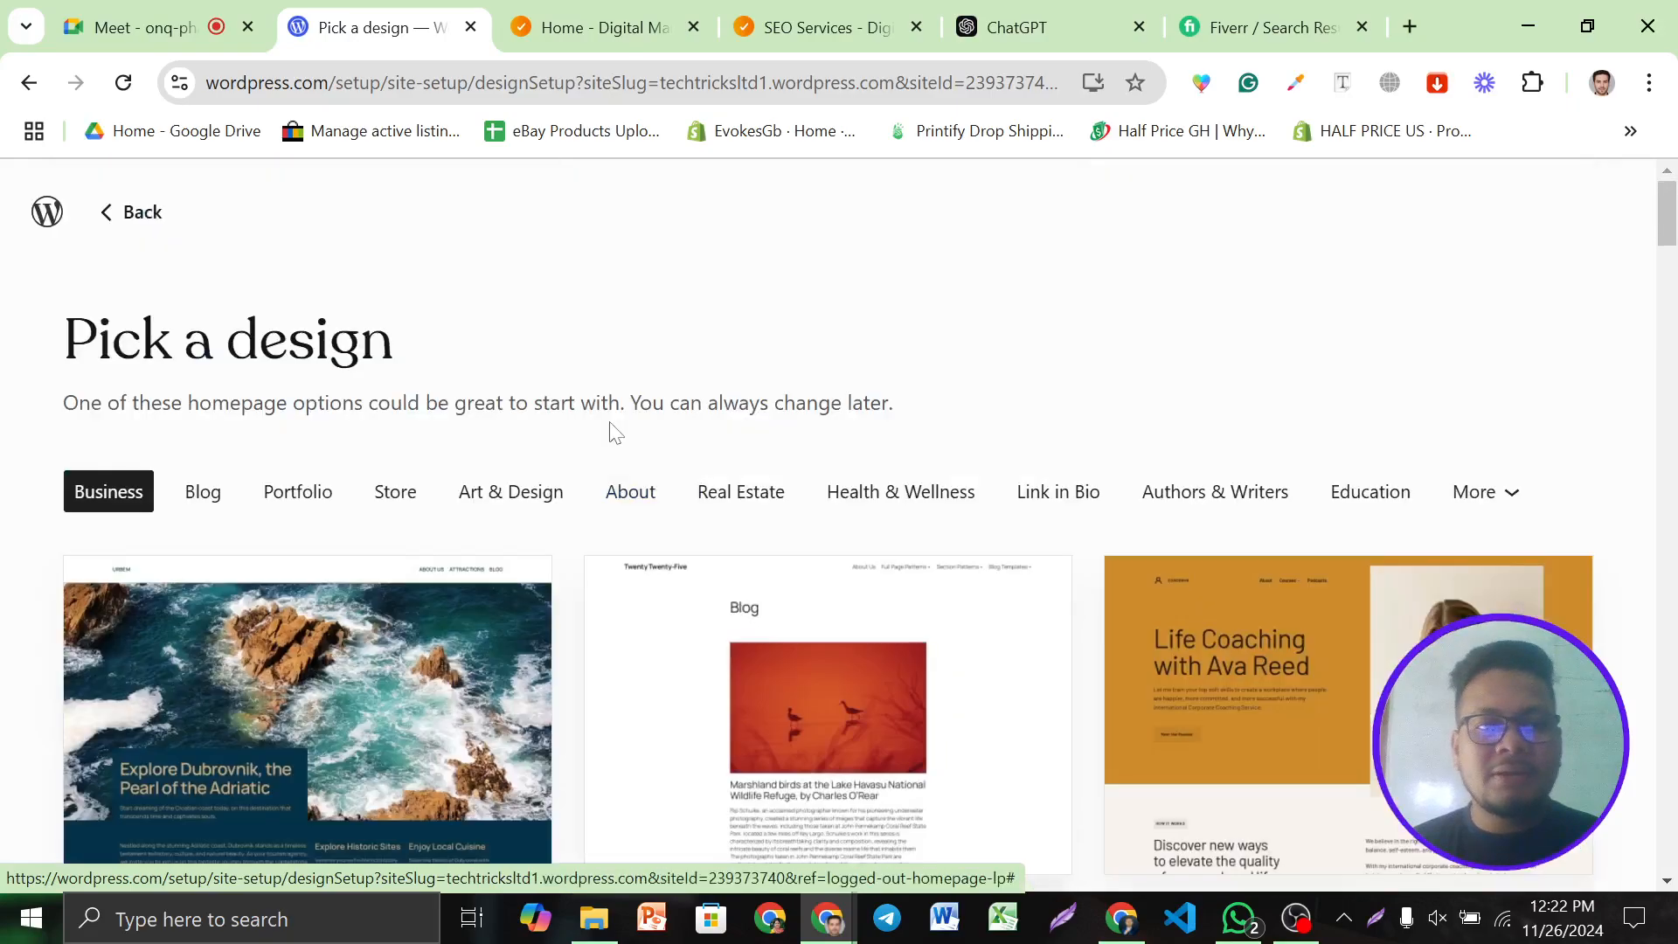
scroll(623, 455, "down", 3)
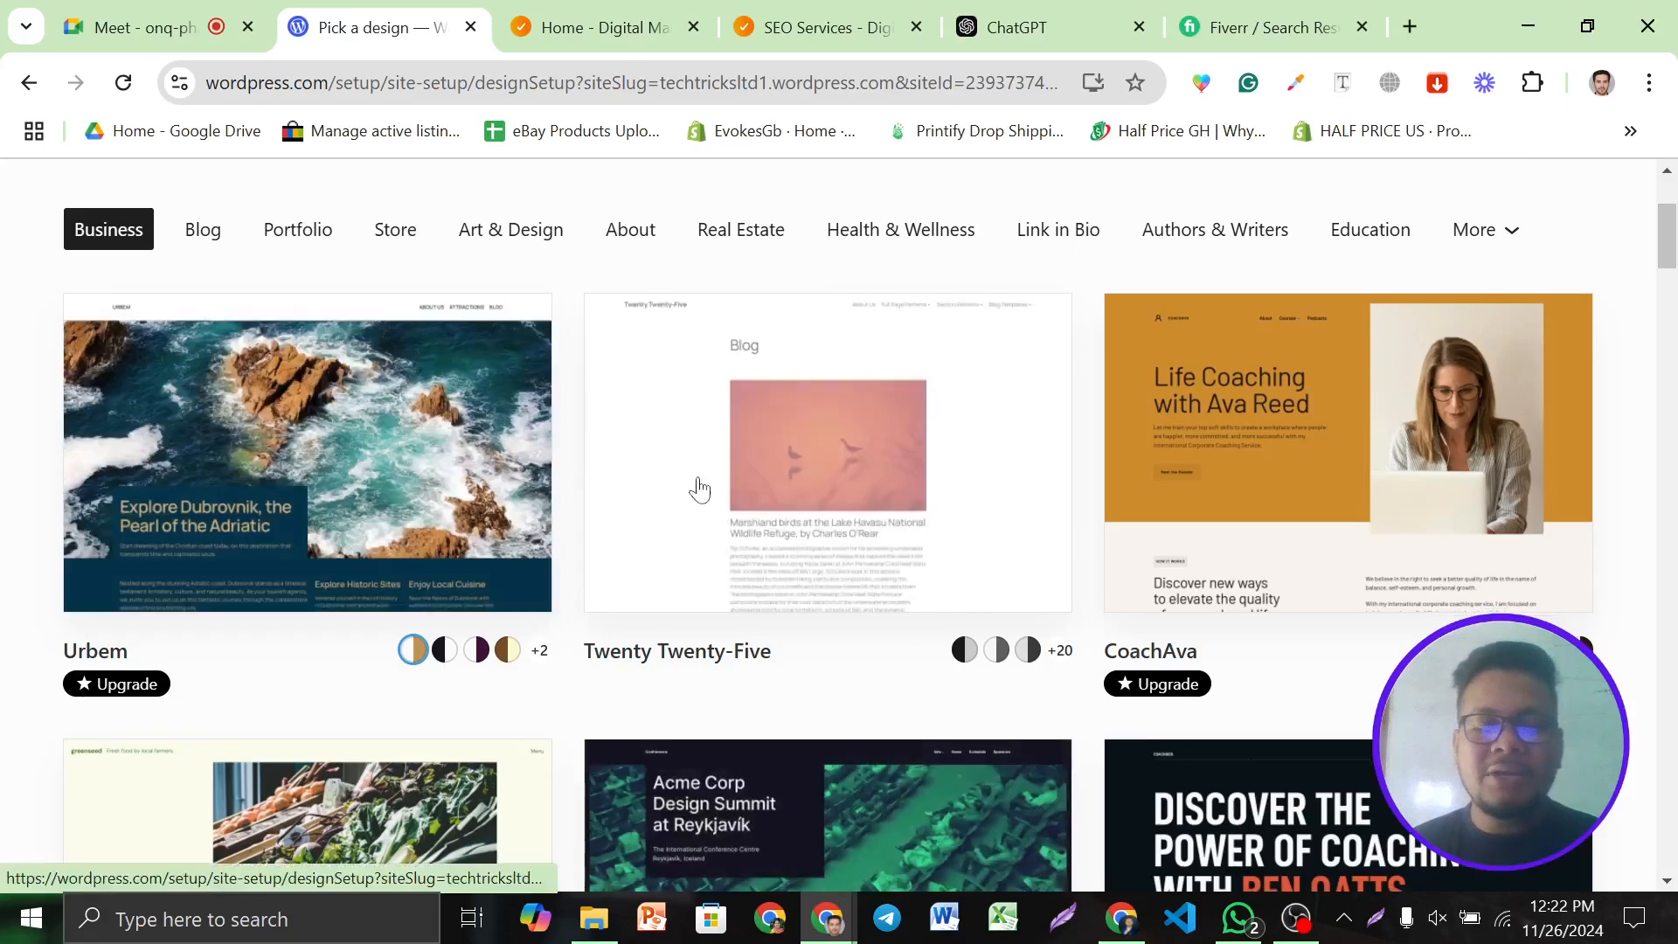
left_click(856, 486)
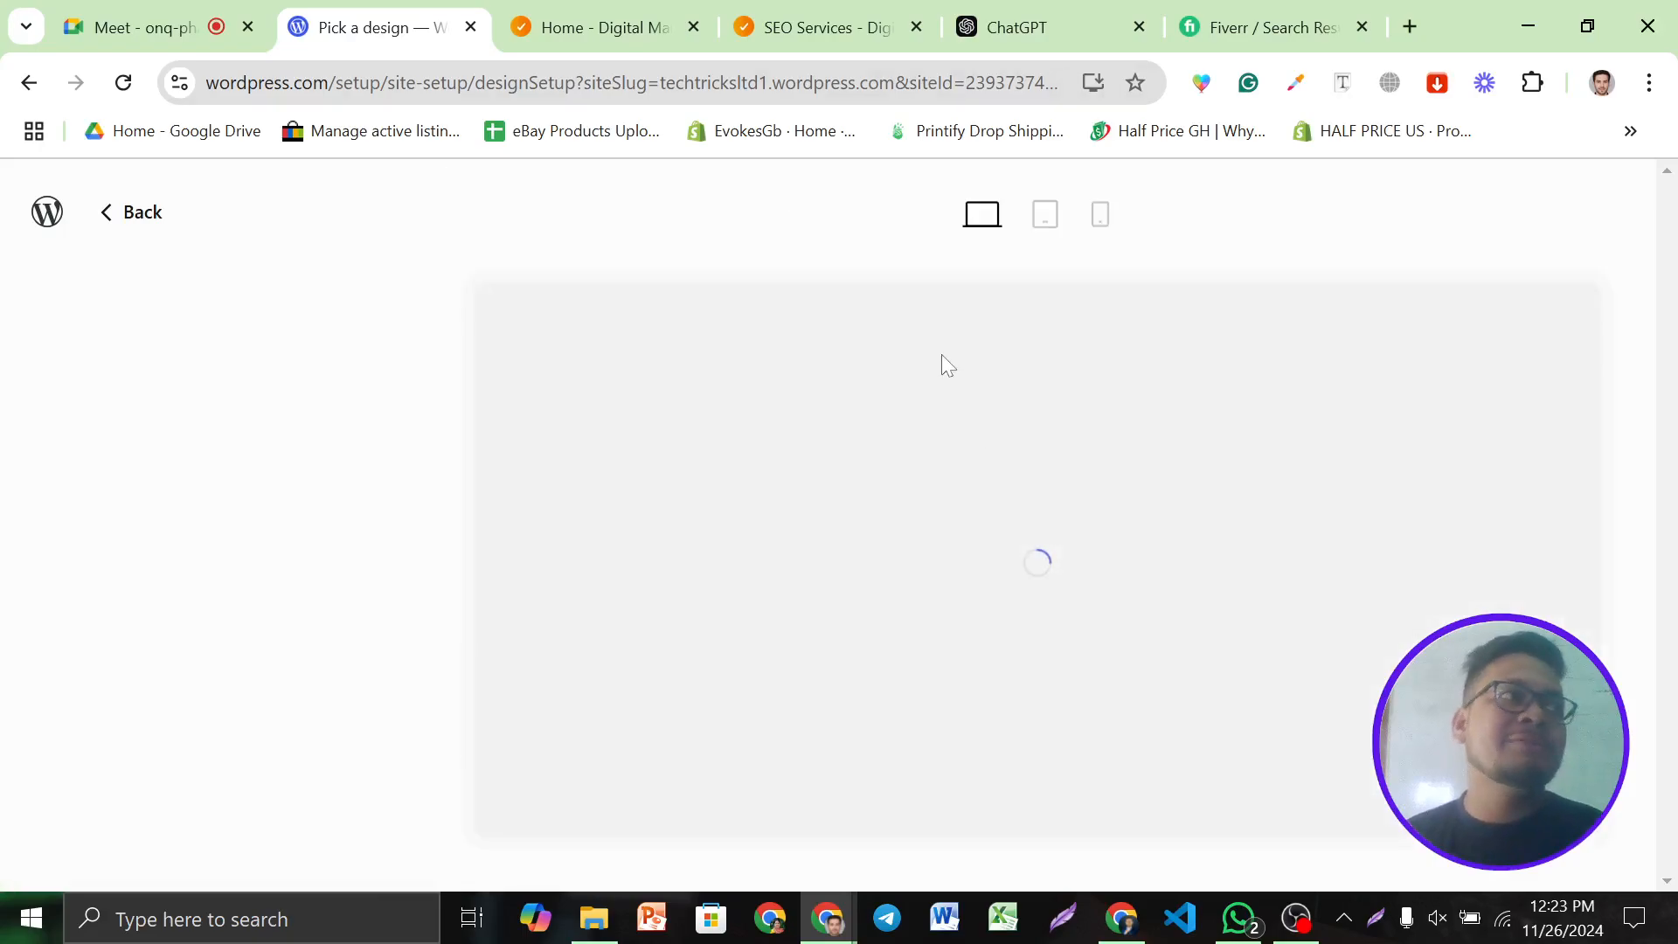
scroll(334, 551, "down", 5)
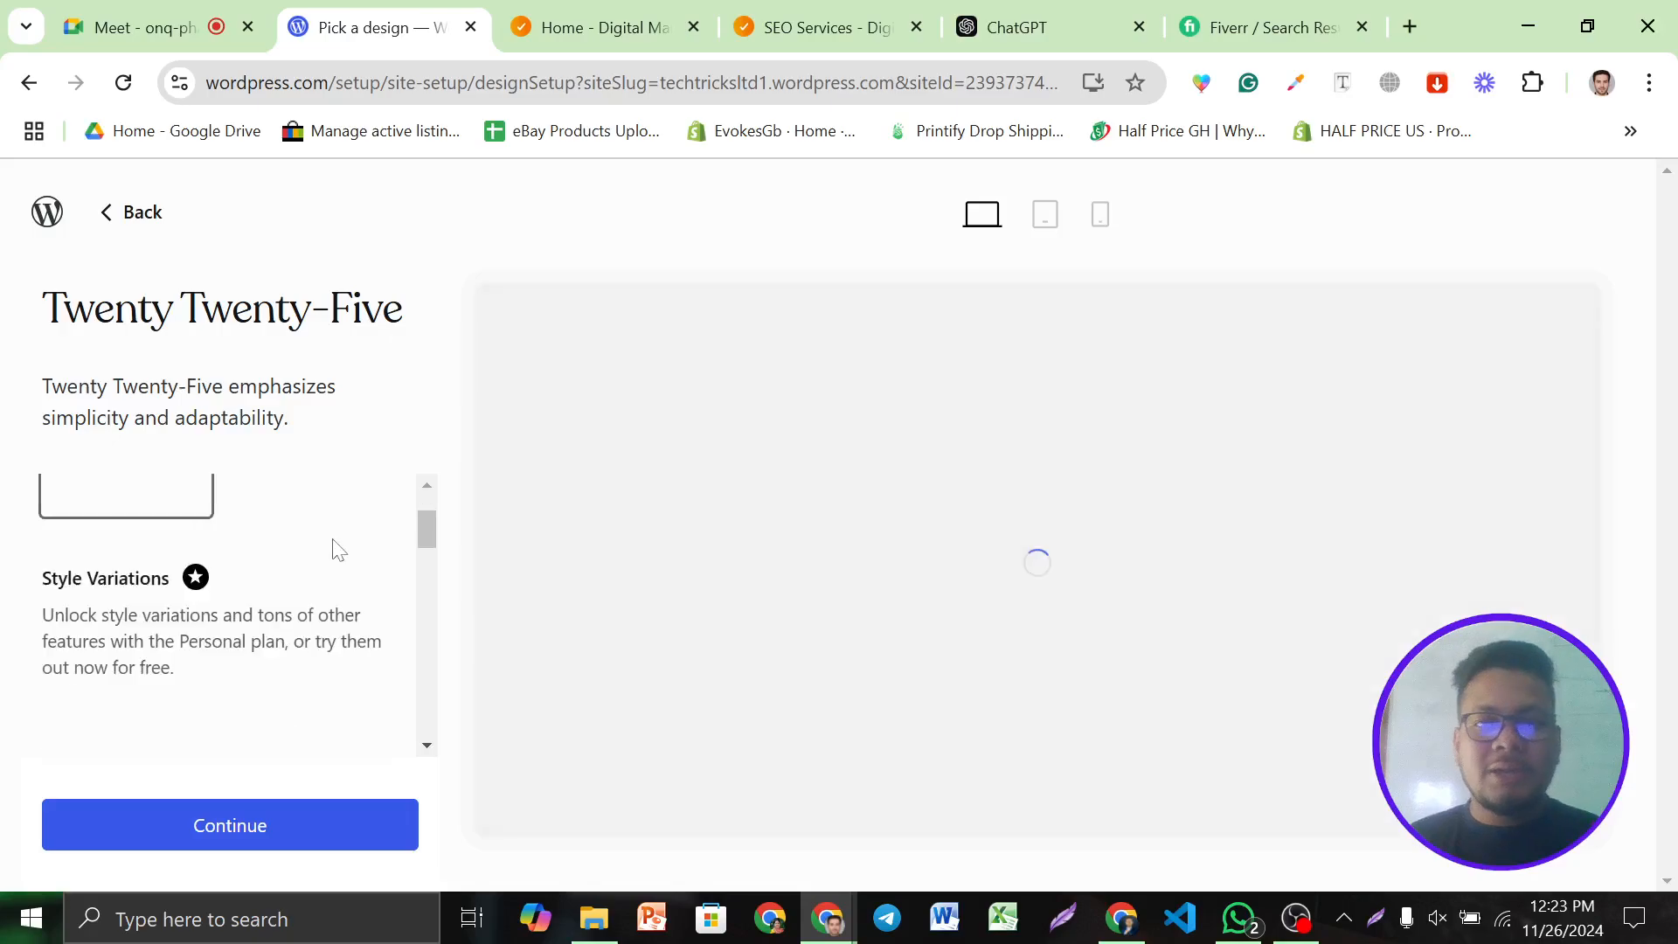
scroll(334, 551, "up", 5)
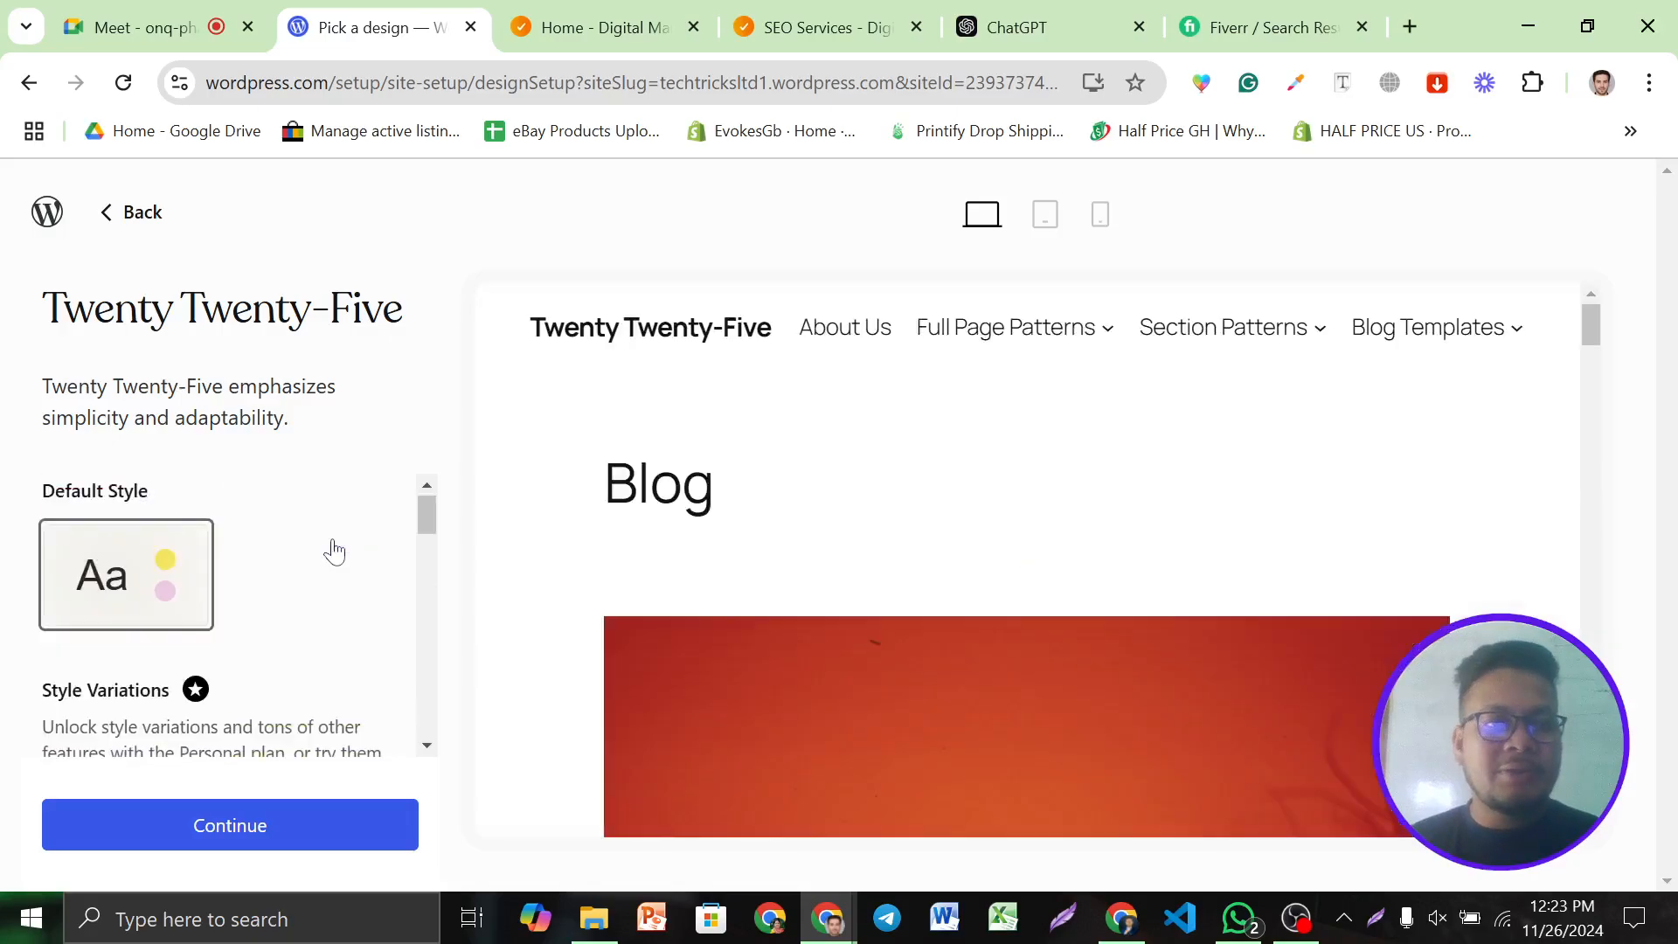
scroll(951, 558, "down", 10)
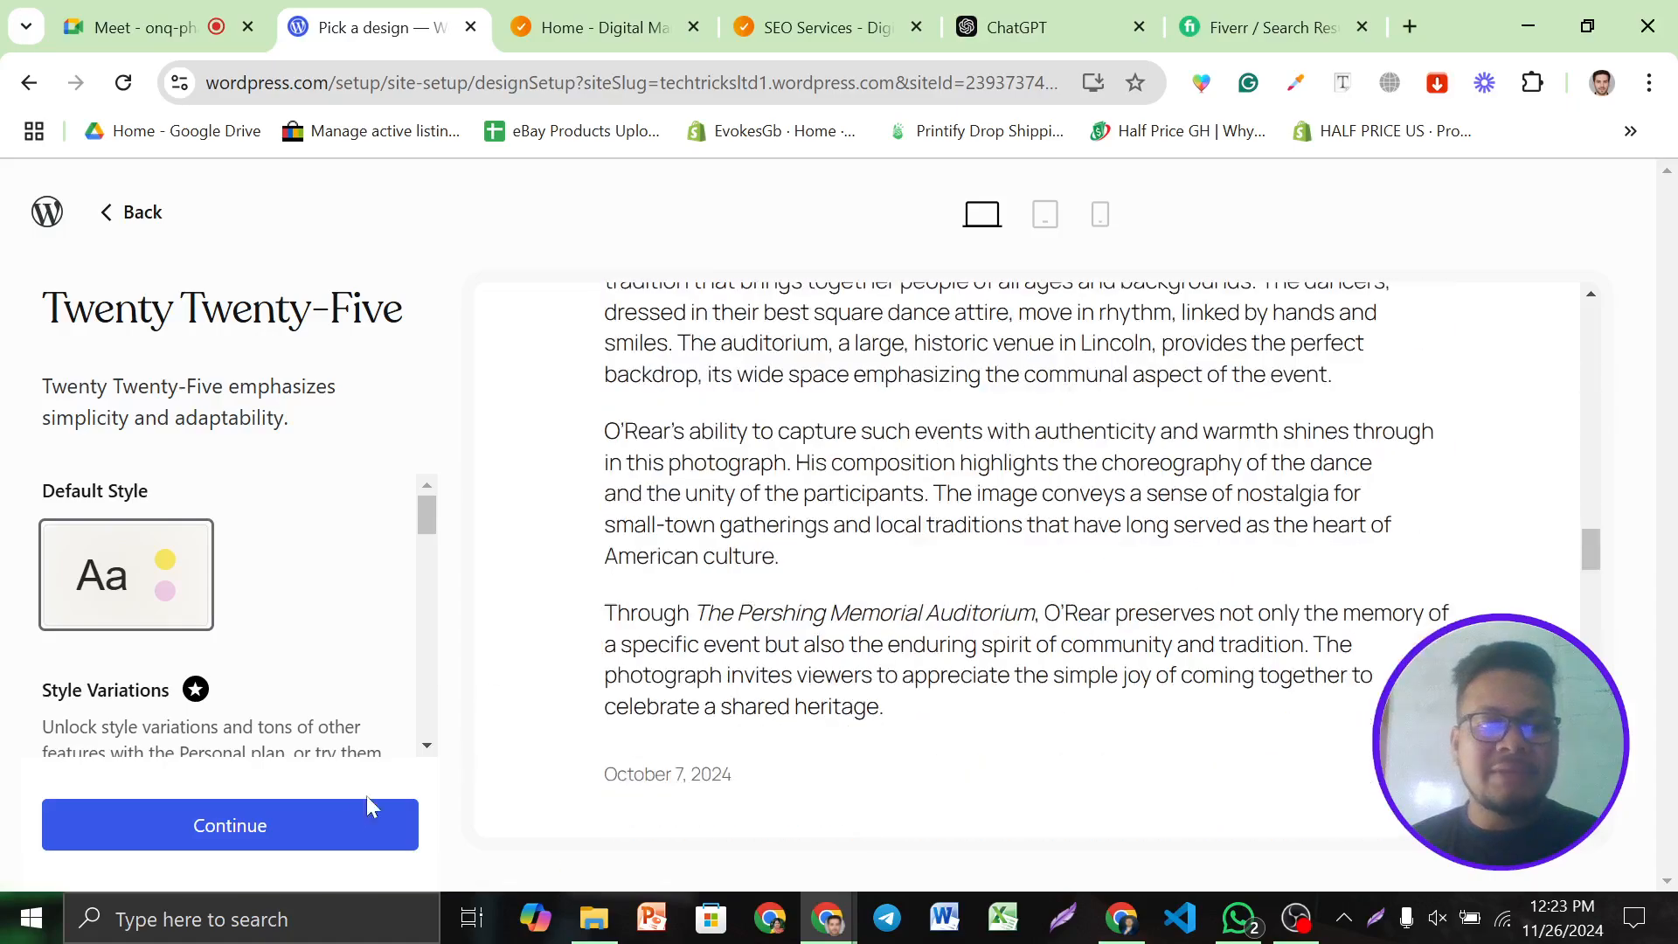
Apply the Twenty Twenty-Five design and launch techtricksltd1.wordpress.com from the launchpad
left_click(319, 837)
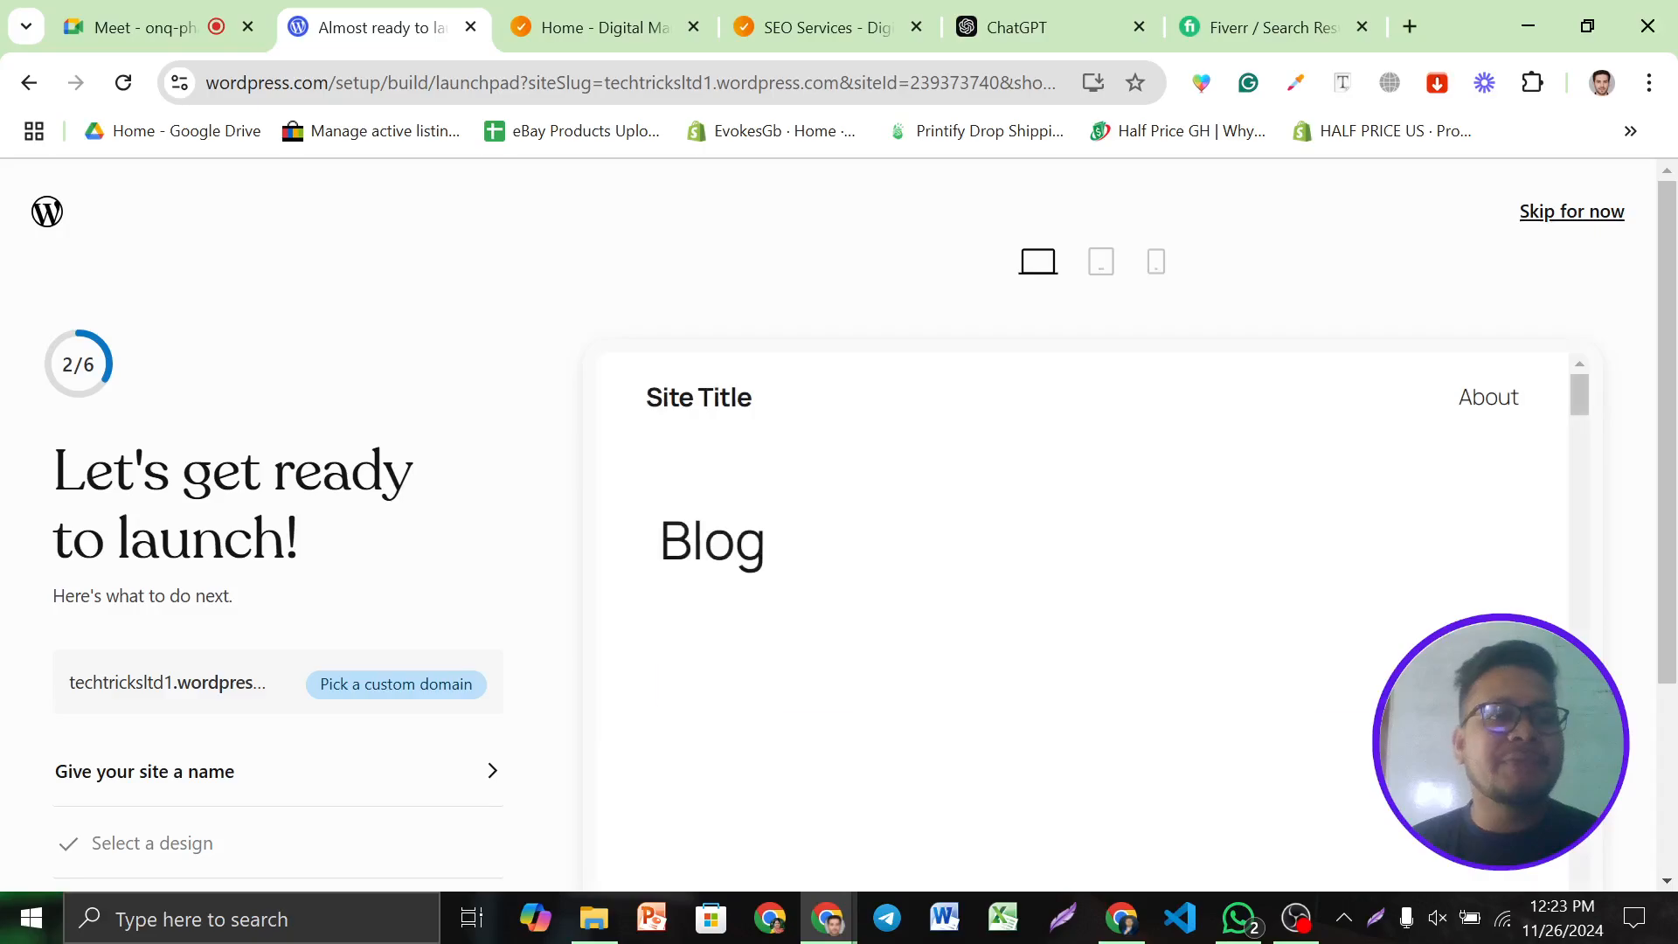
scroll(435, 524, "down", 3)
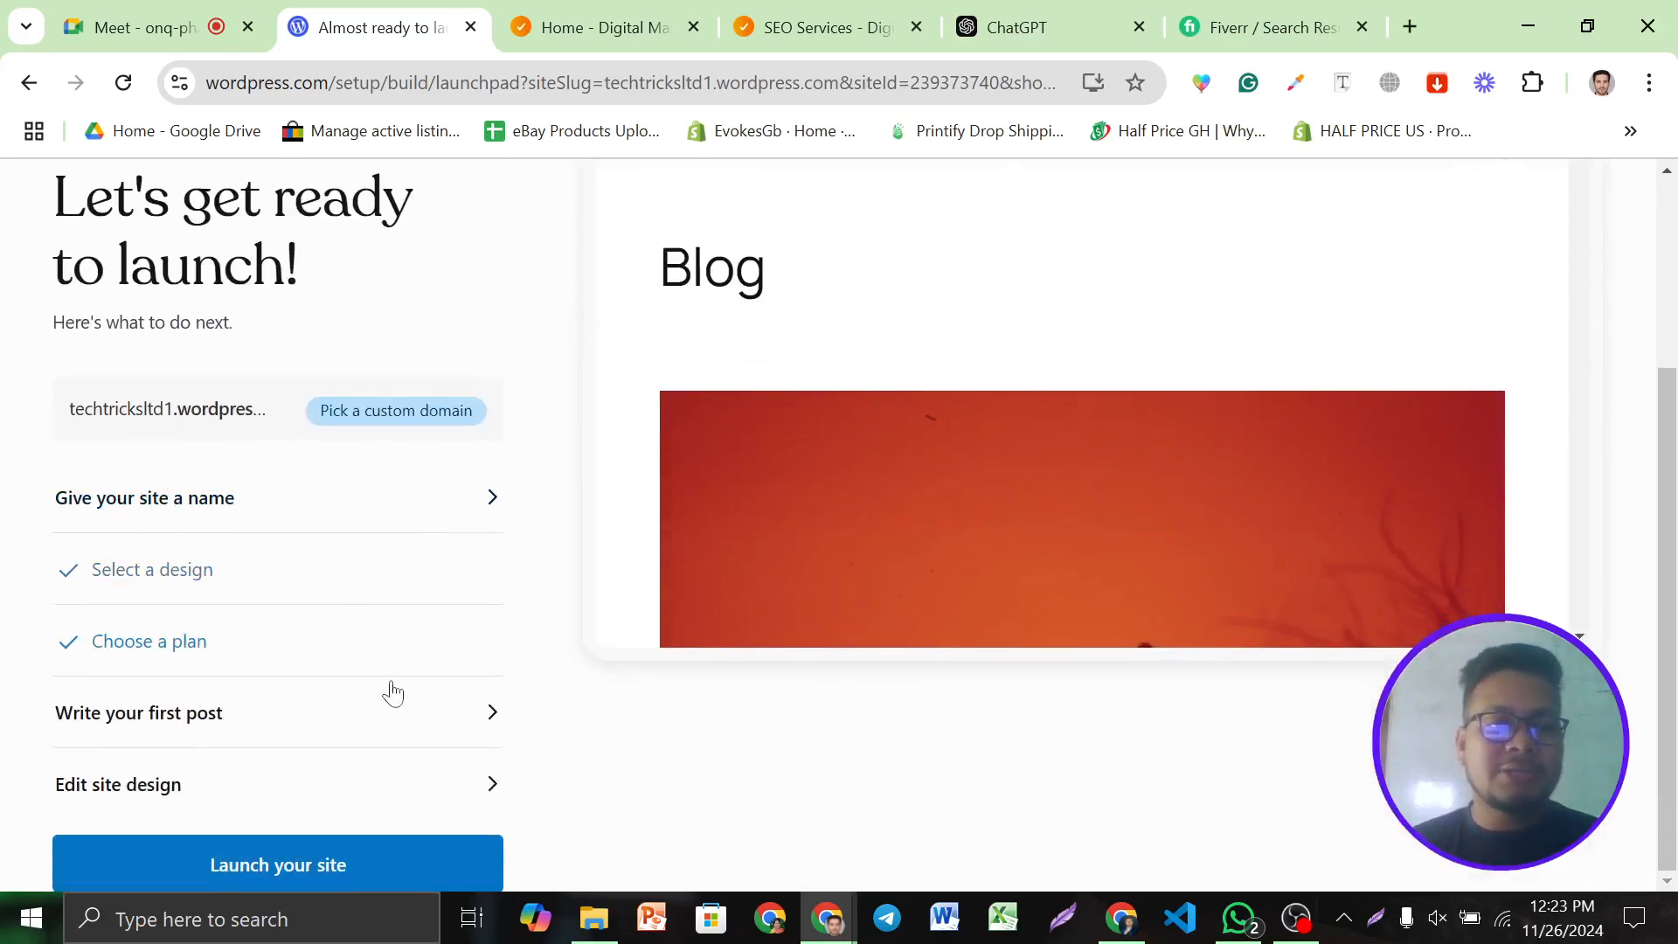
scroll(1215, 564, "up", 1)
scroll(1210, 554, "up", 3)
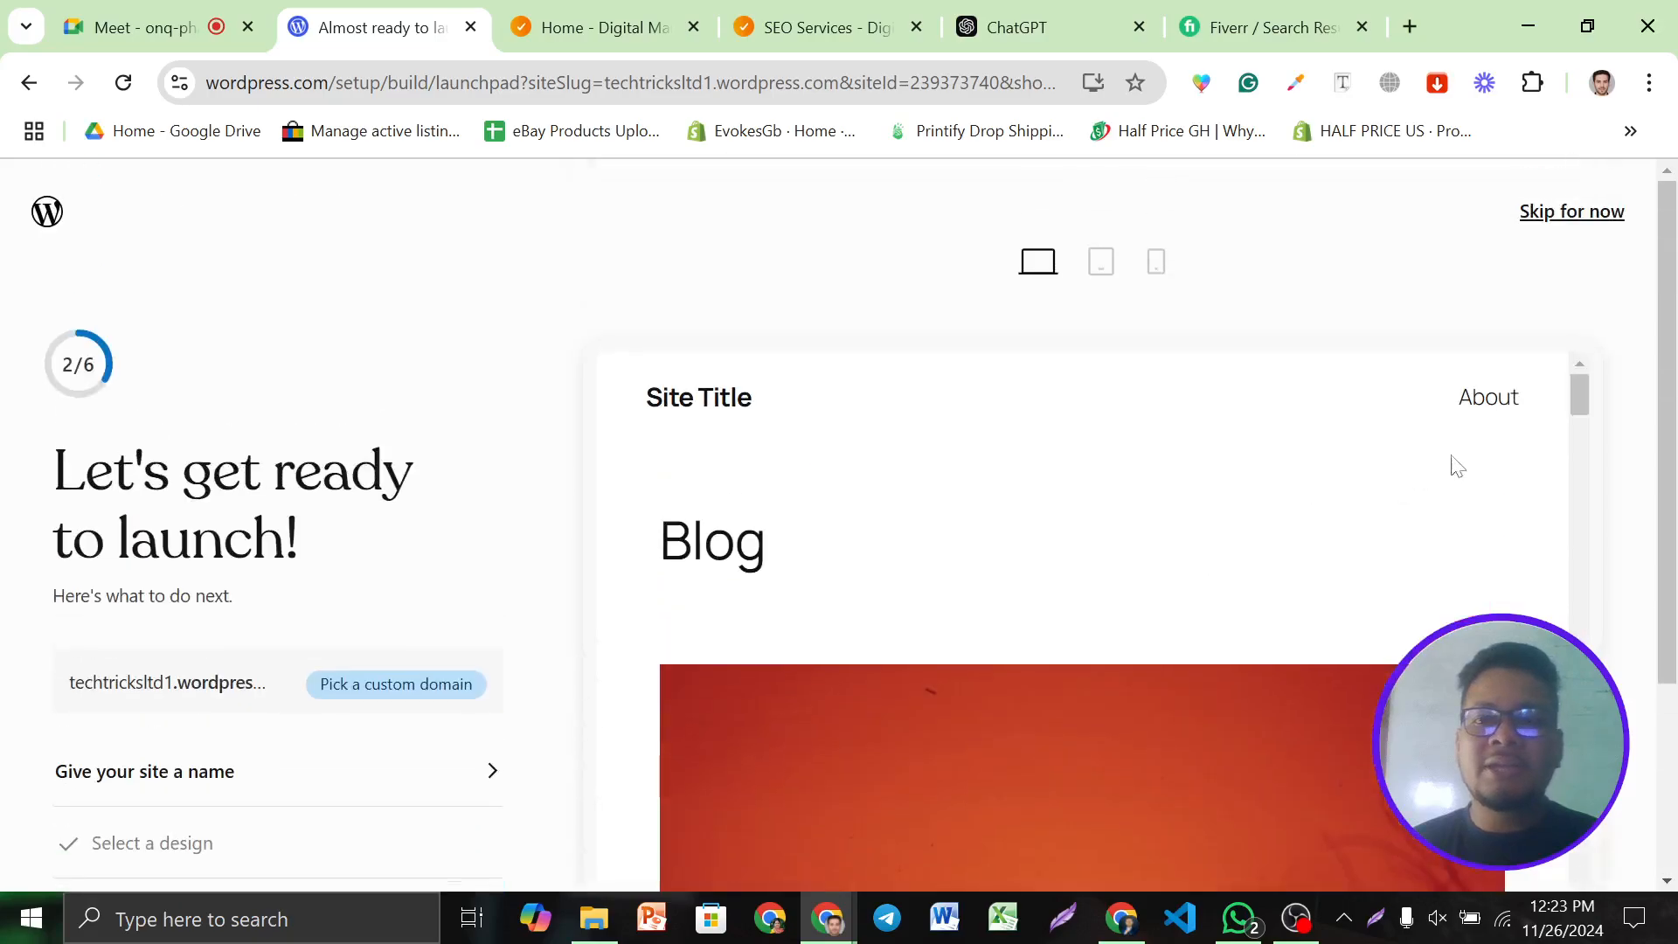
scroll(997, 649, "down", 3)
scroll(962, 581, "down", 10)
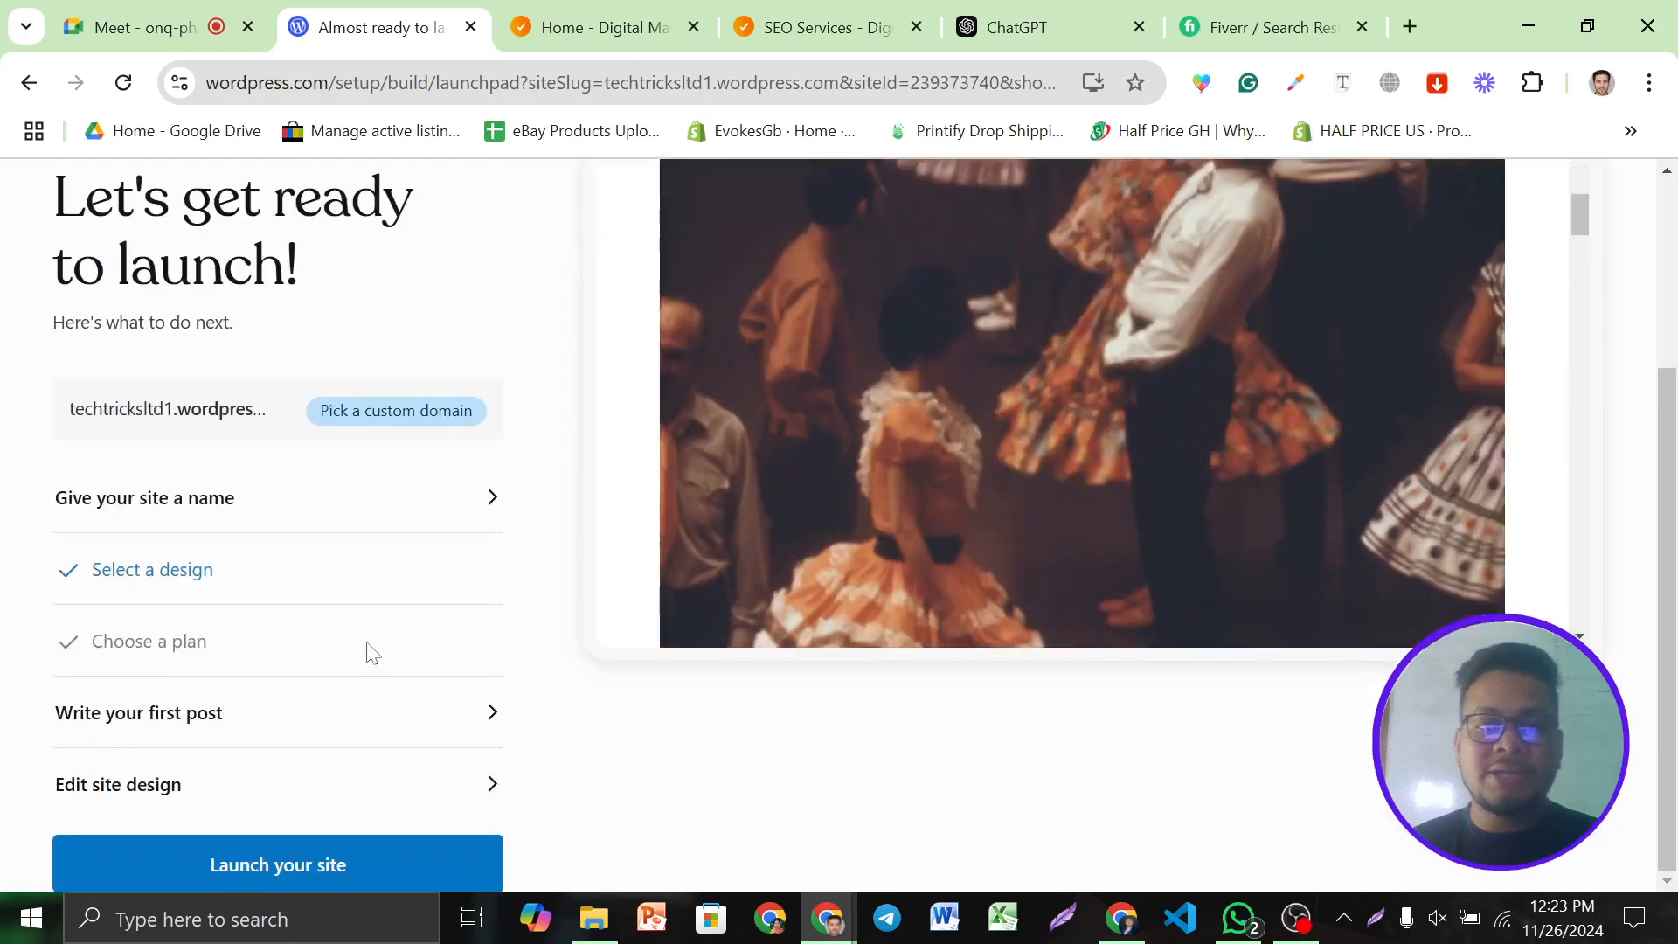
left_click(307, 874)
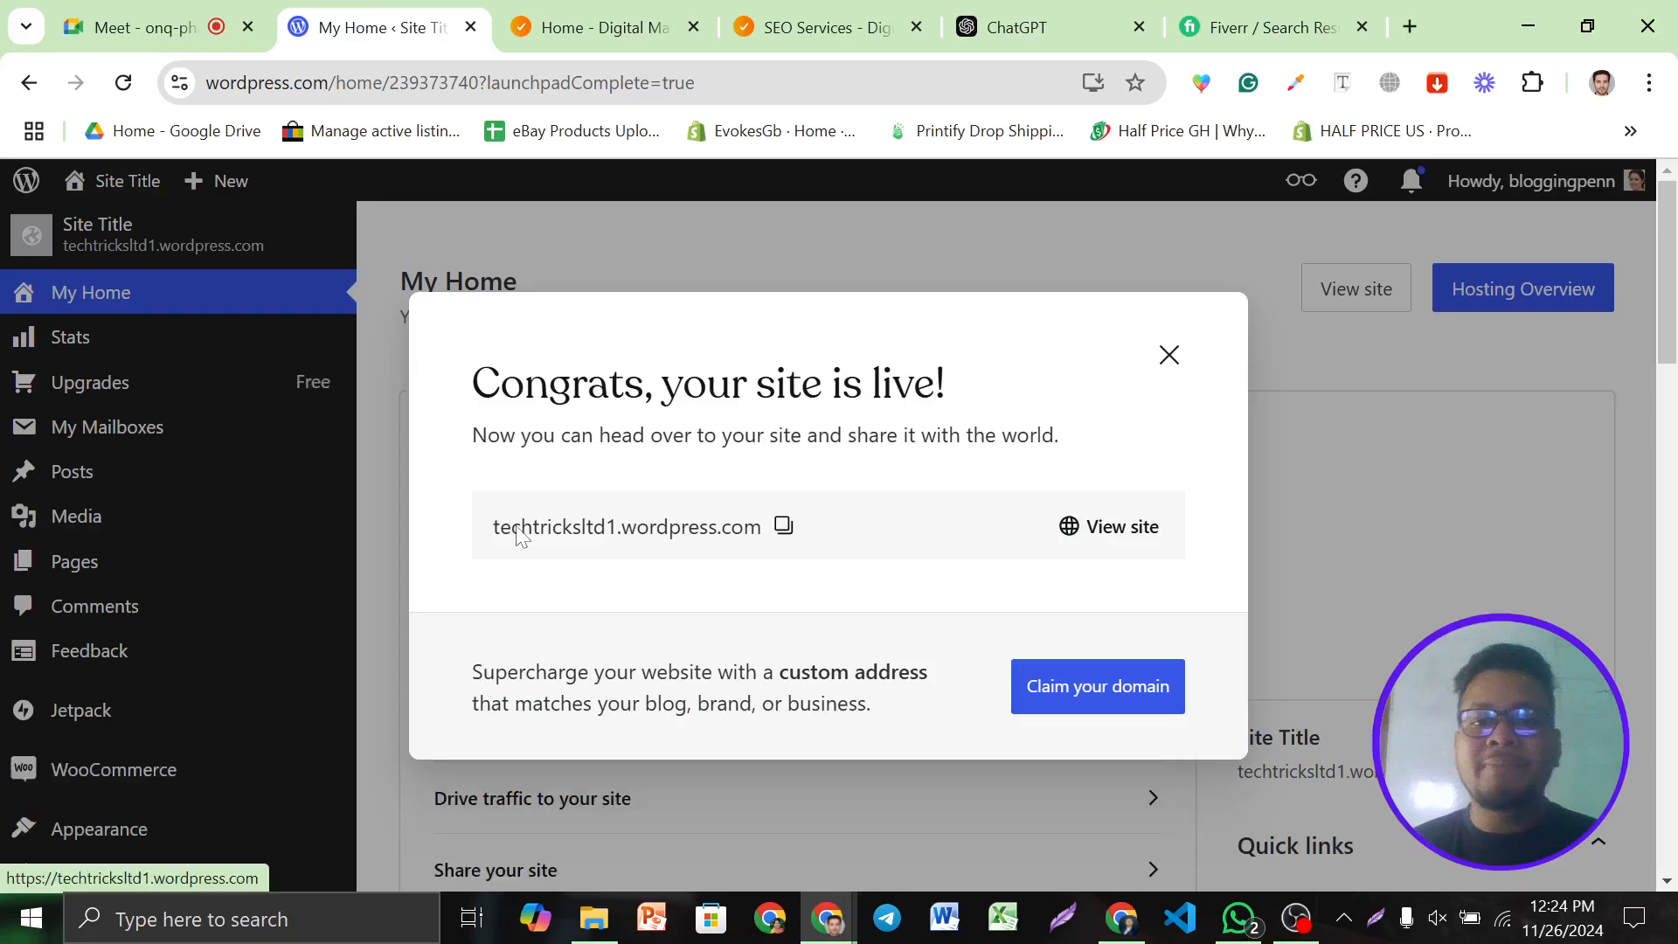
View the live site, strip the tracking text from its URL, and scroll the blog
left_click(1123, 529)
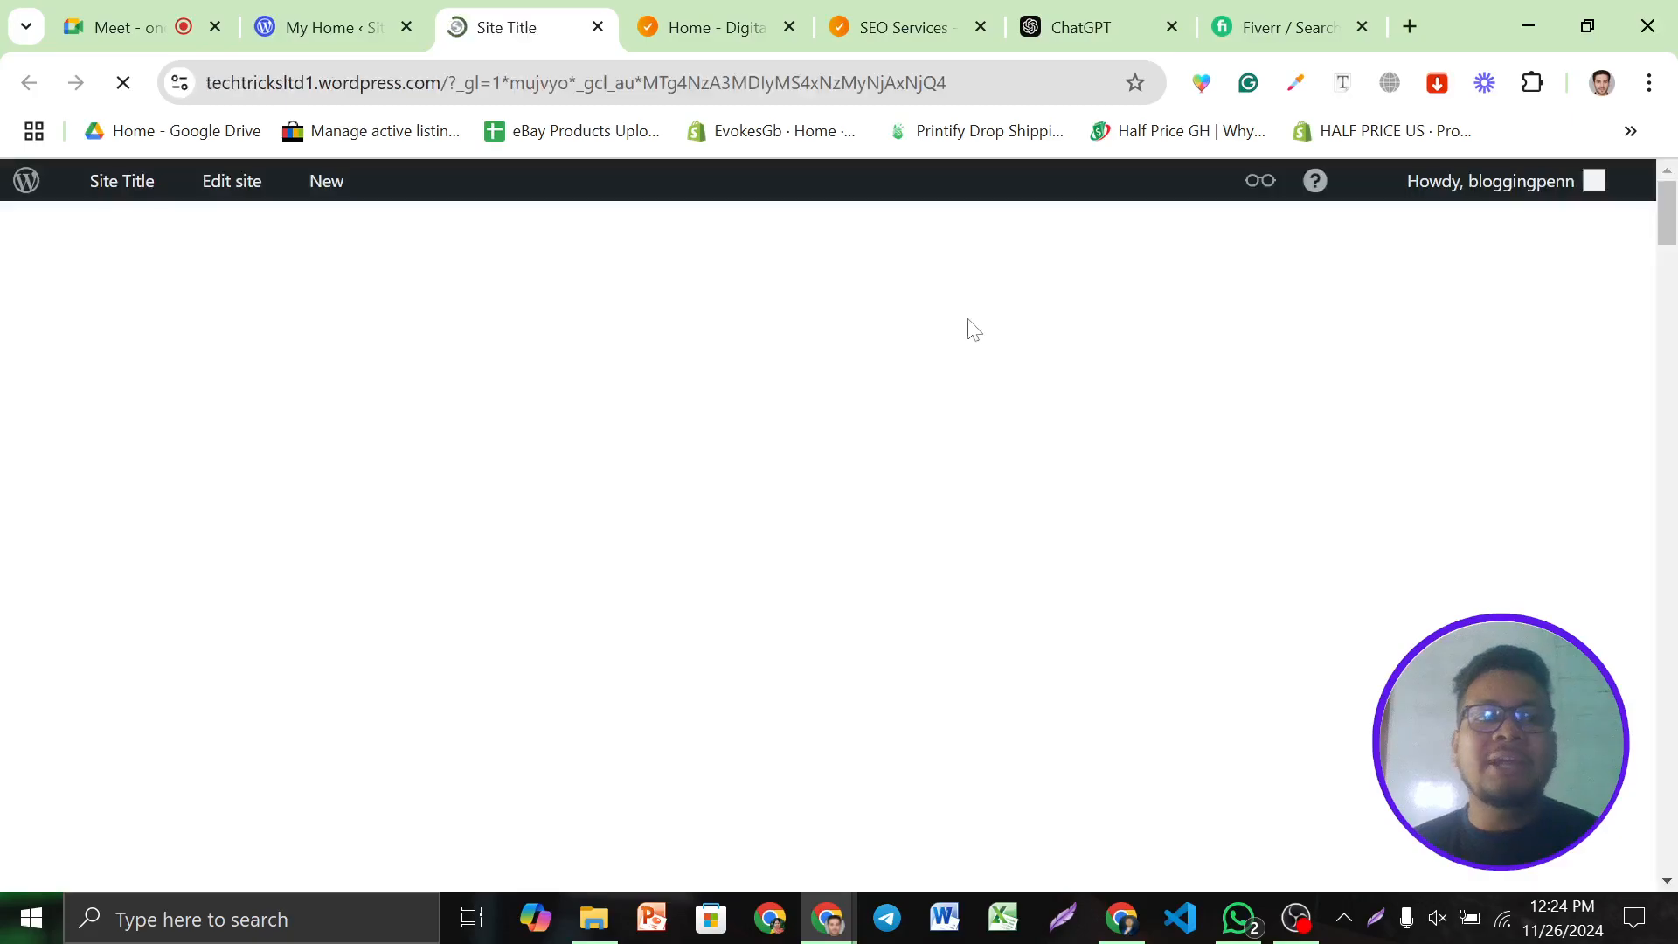
left_click_drag(448, 83, 985, 96)
key("BackSpace")
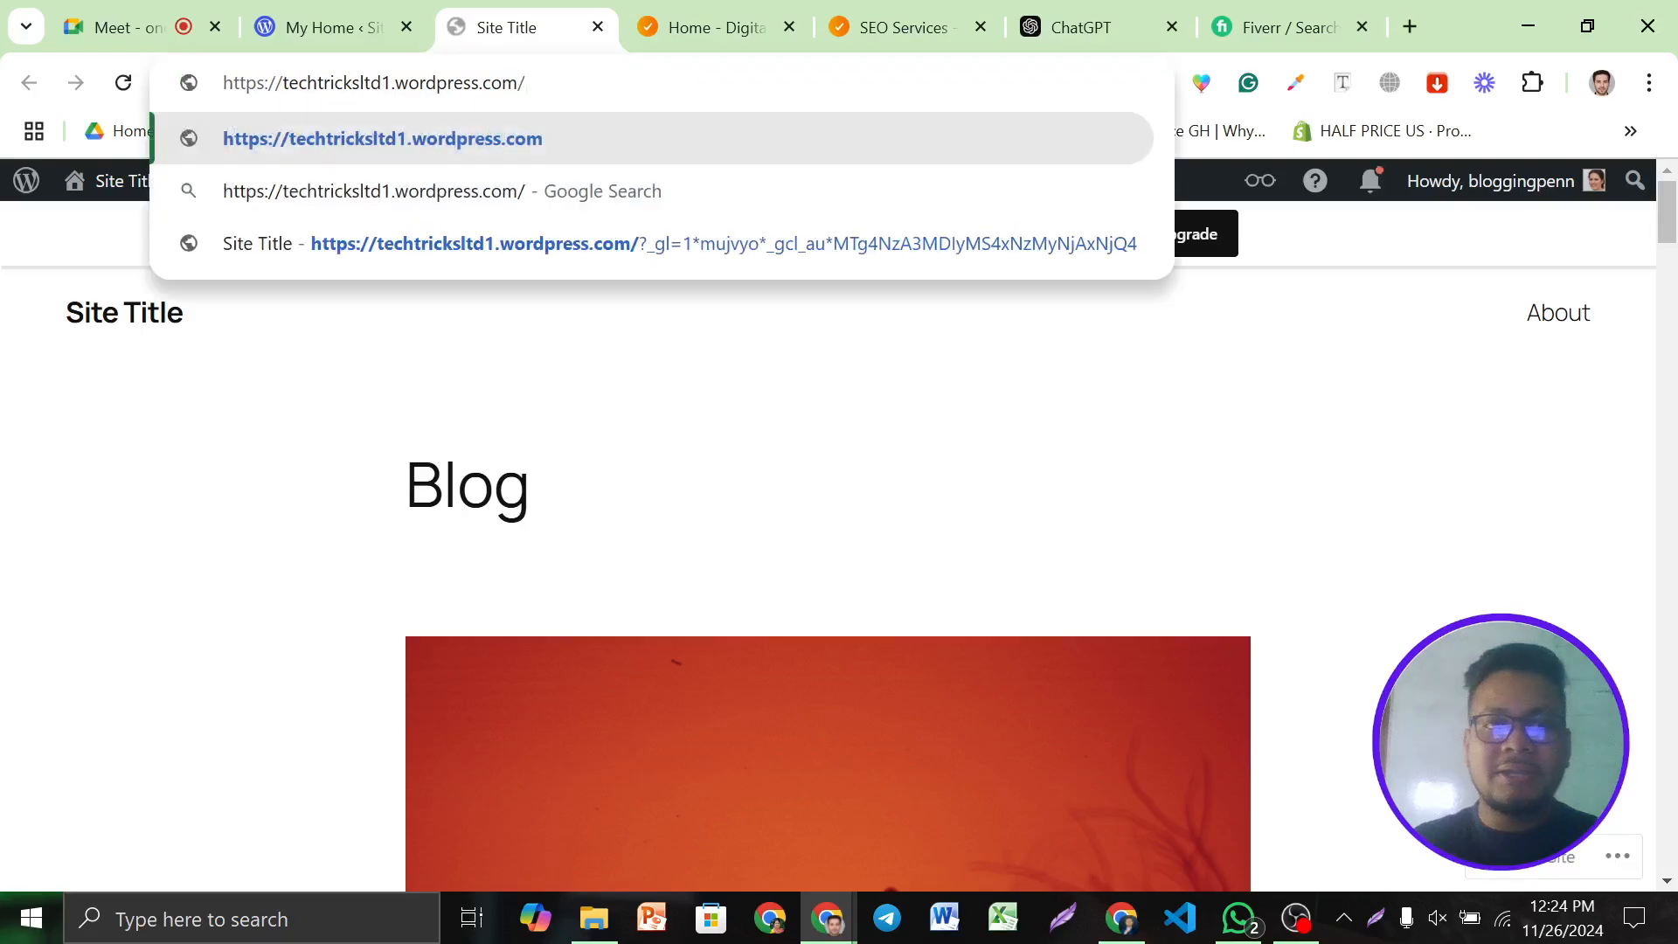
key("Return")
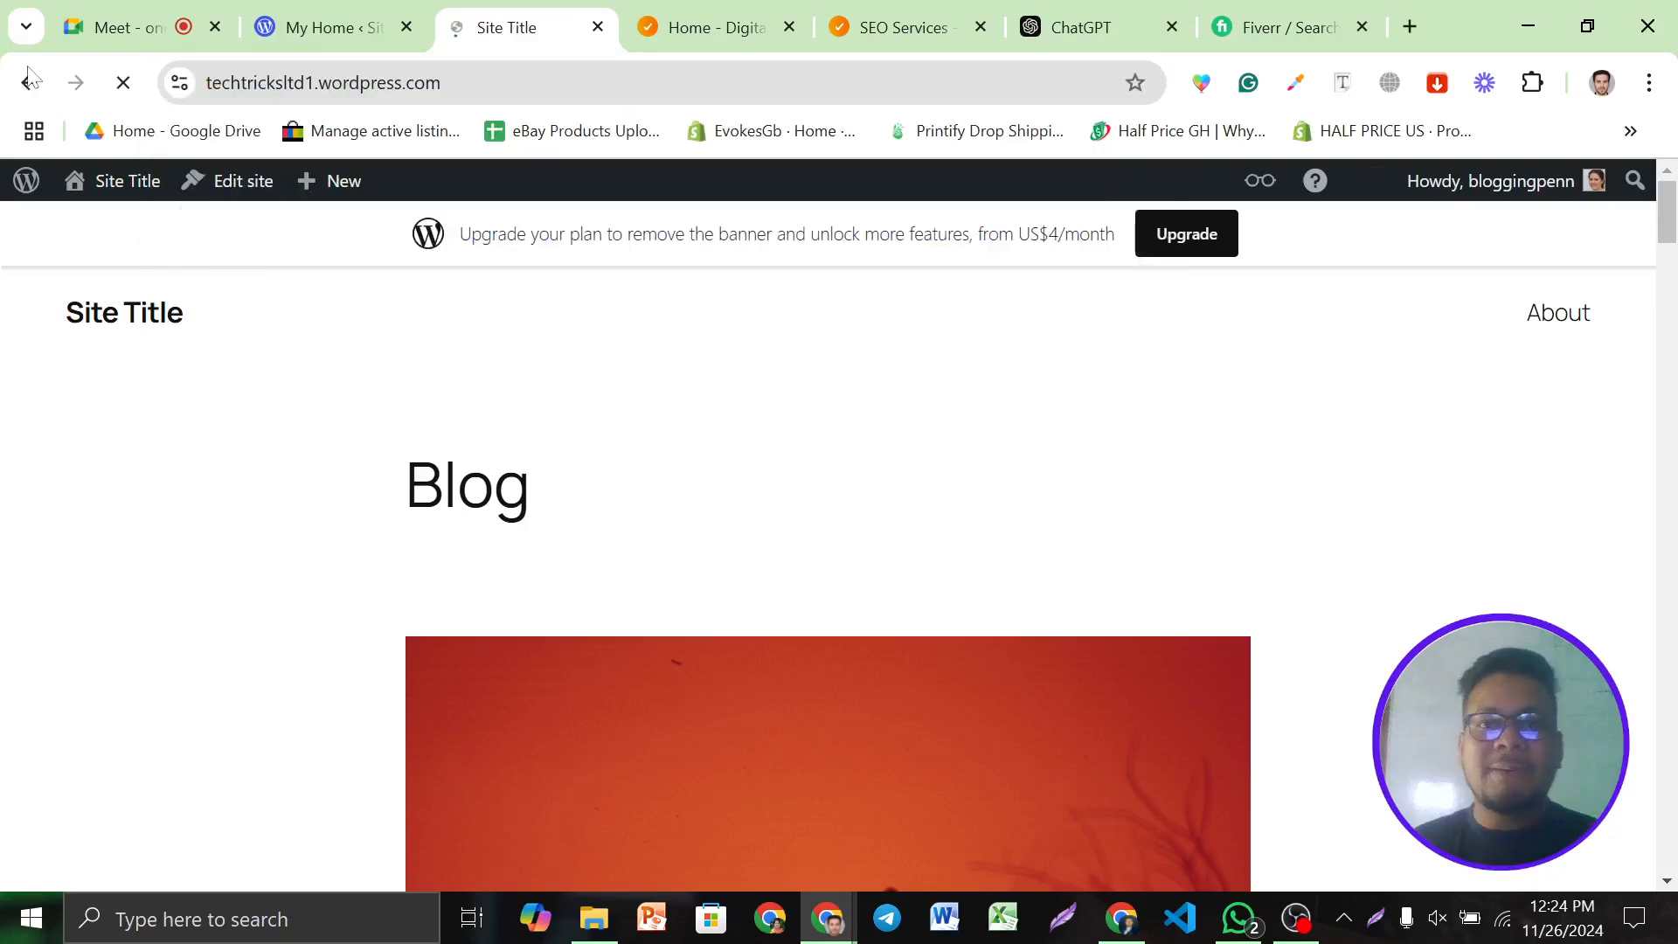
scroll(1162, 376, "down", 15)
scroll(1145, 353, "down", 10)
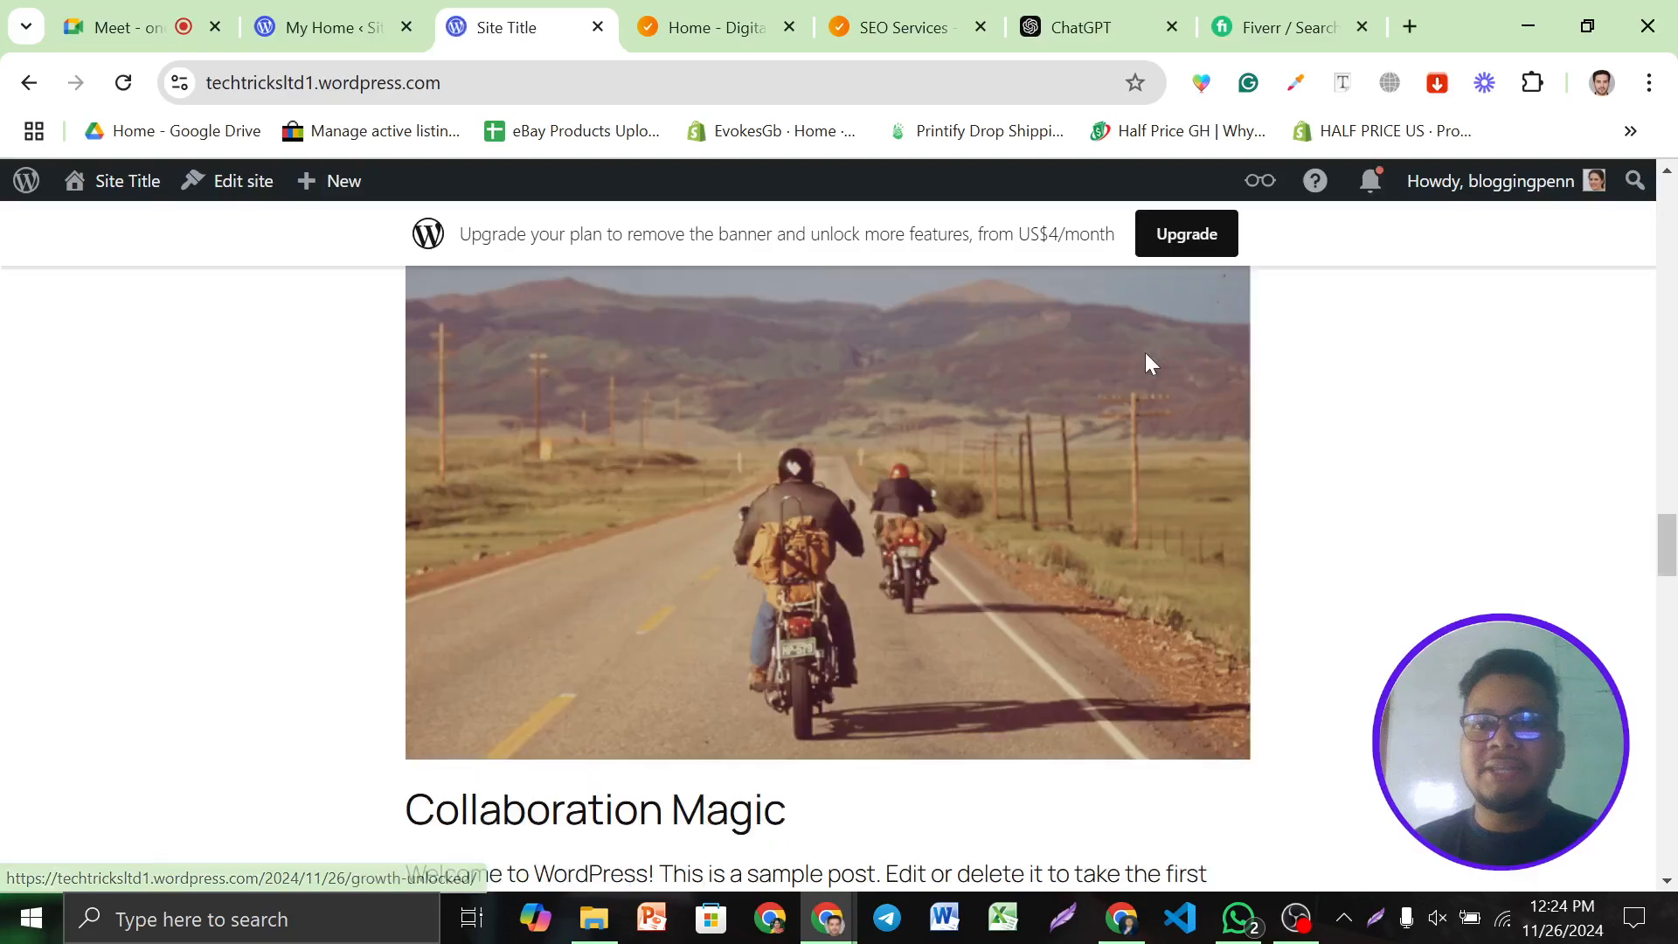
scroll(1231, 510, "up", 20)
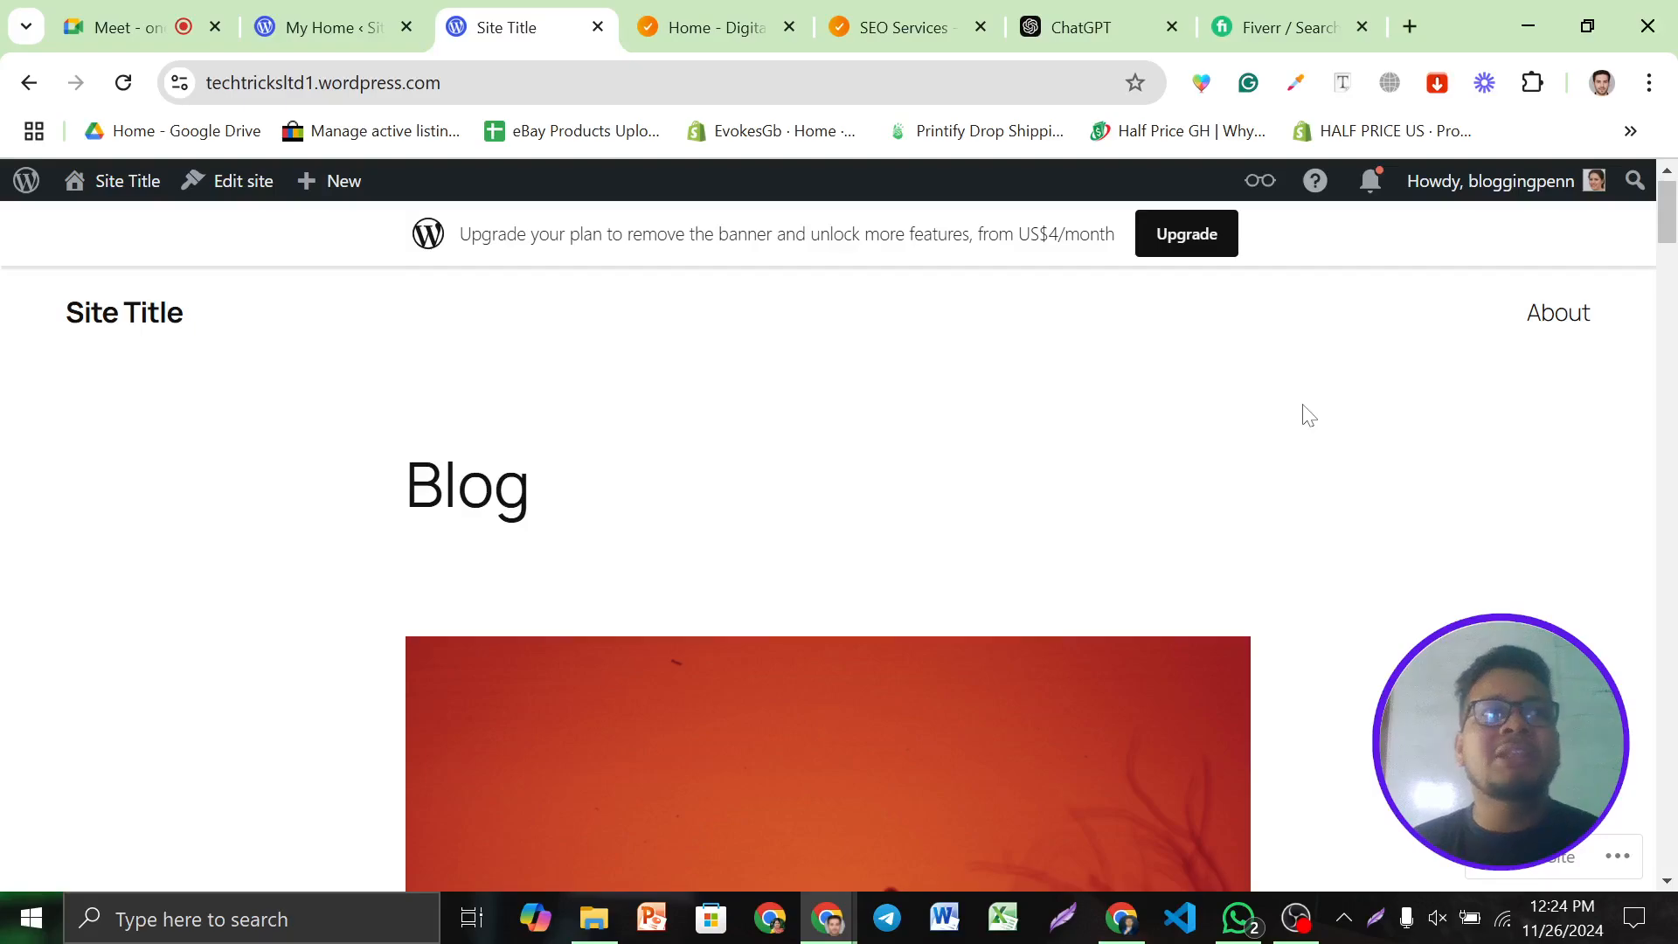
Dismiss the 'Congrats, your site is live!' message and open the Posts list
left_click(418, 17)
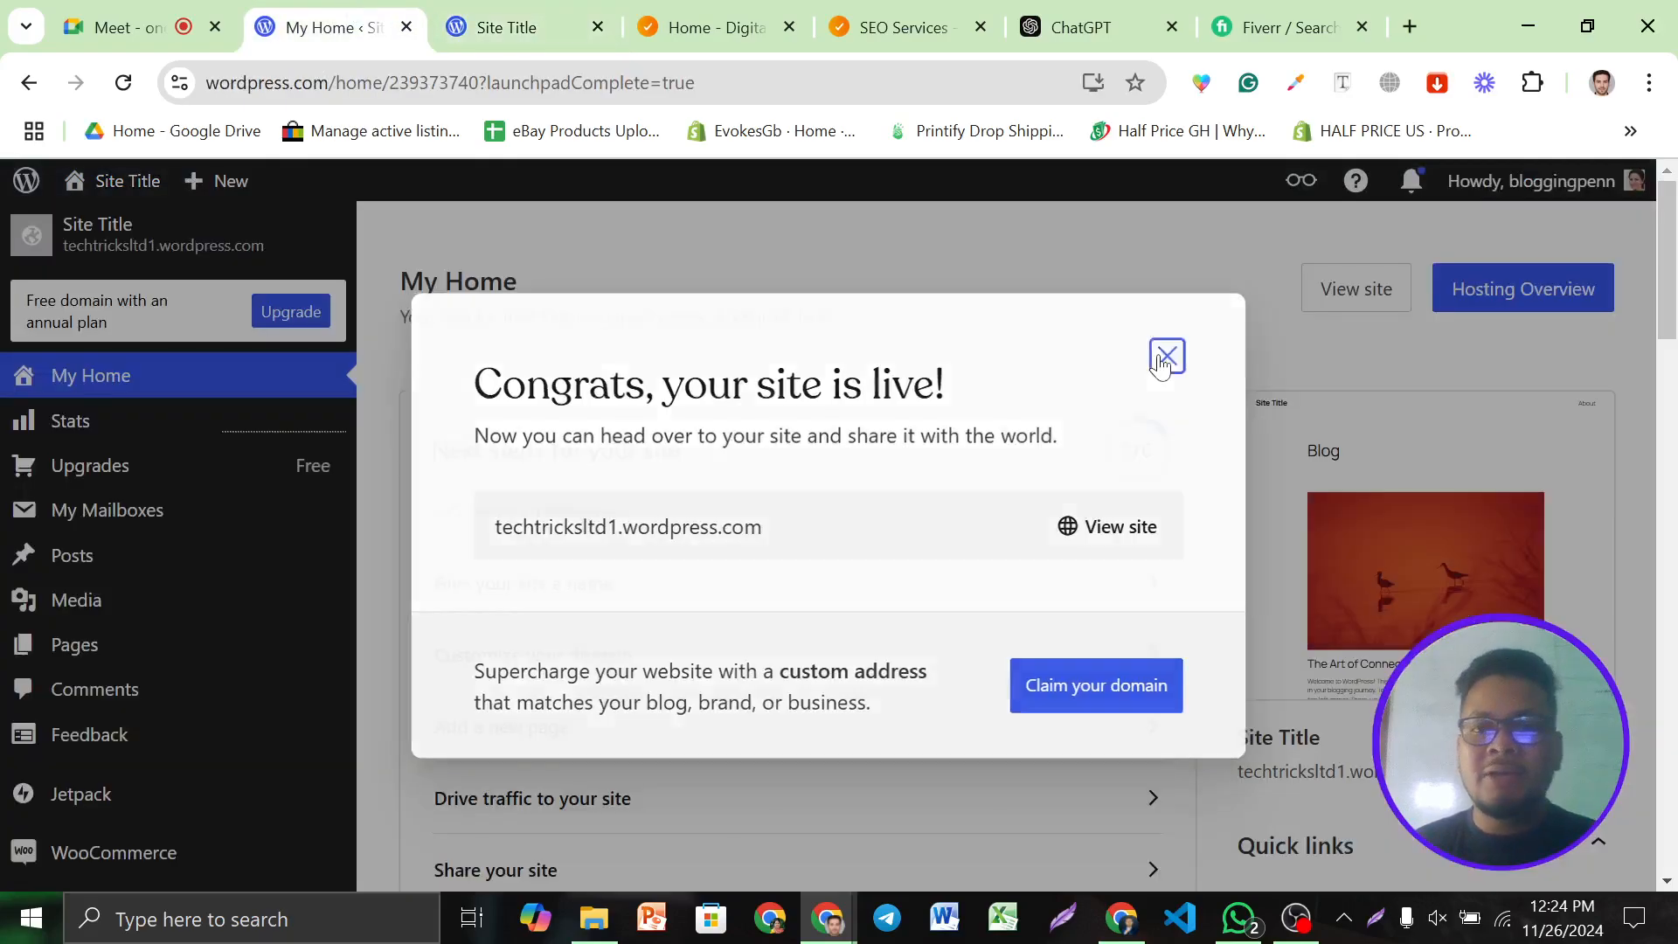
left_click(1166, 356)
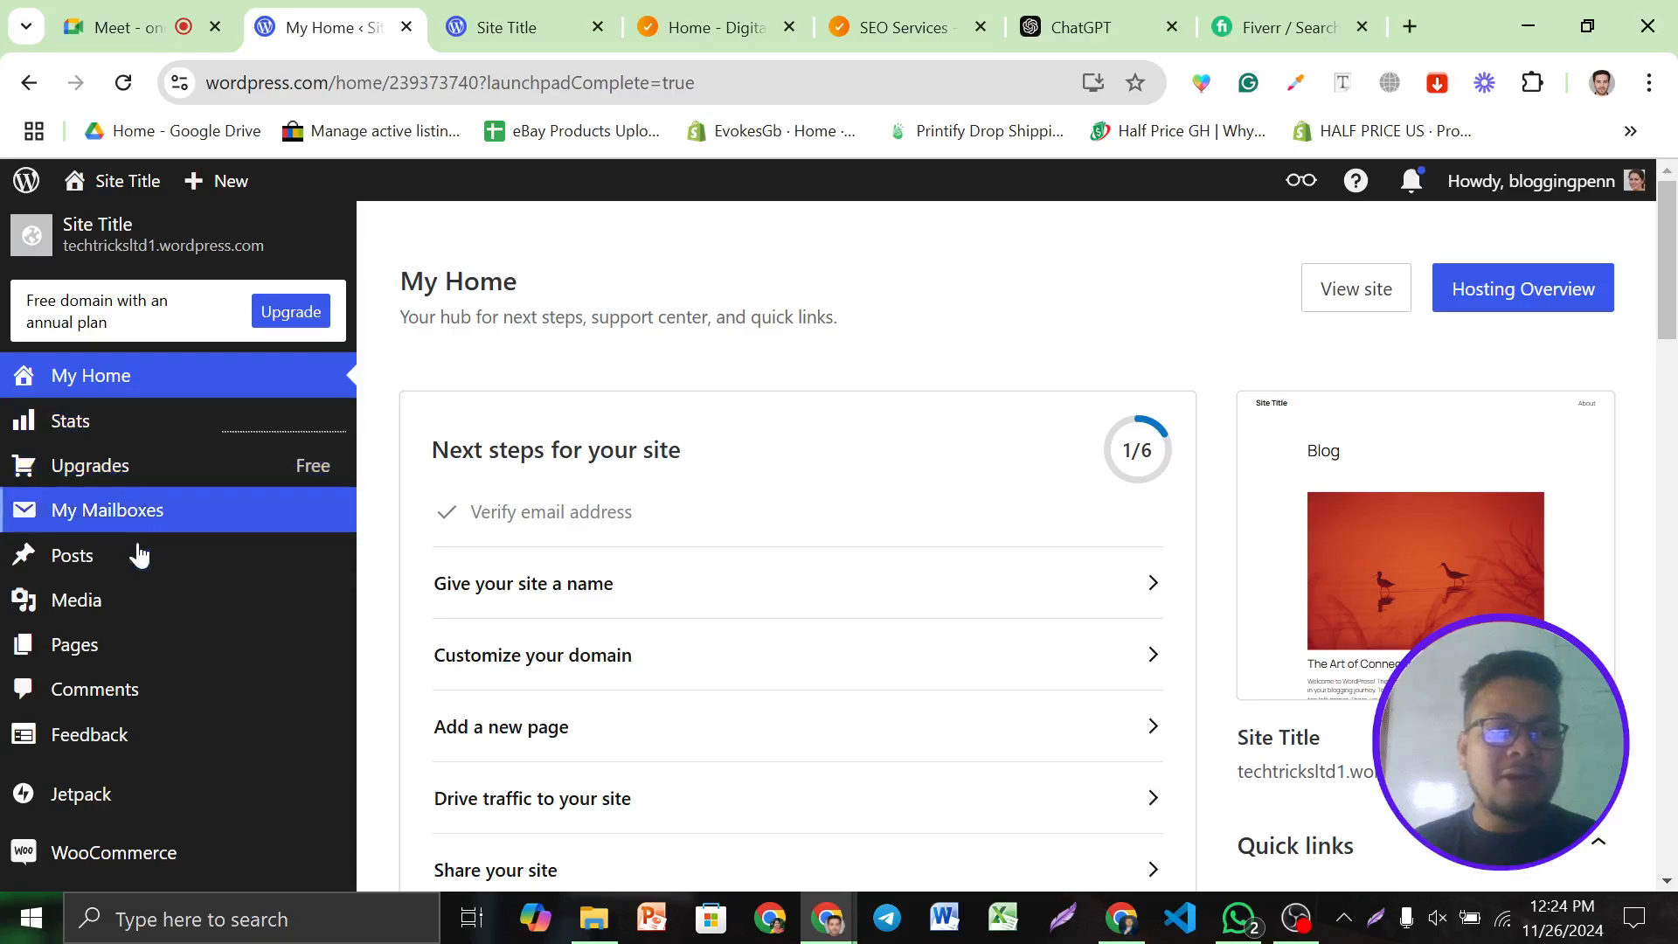
scroll(140, 560, "down", 2)
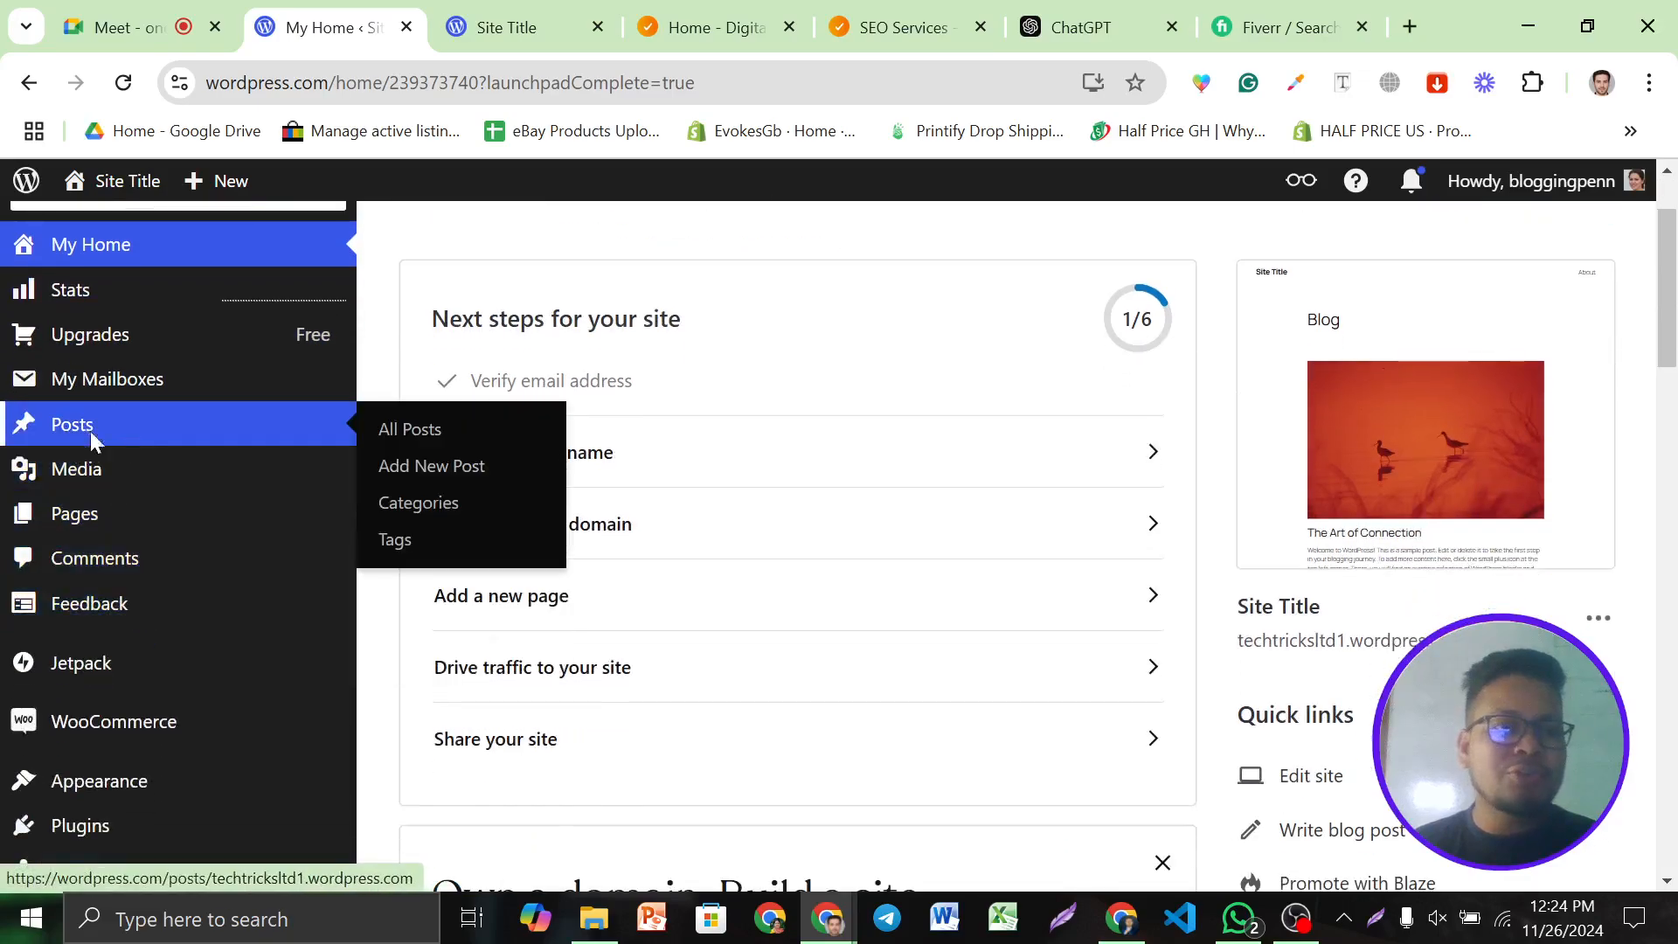
left_click(87, 426)
scroll(126, 601, "down", 5)
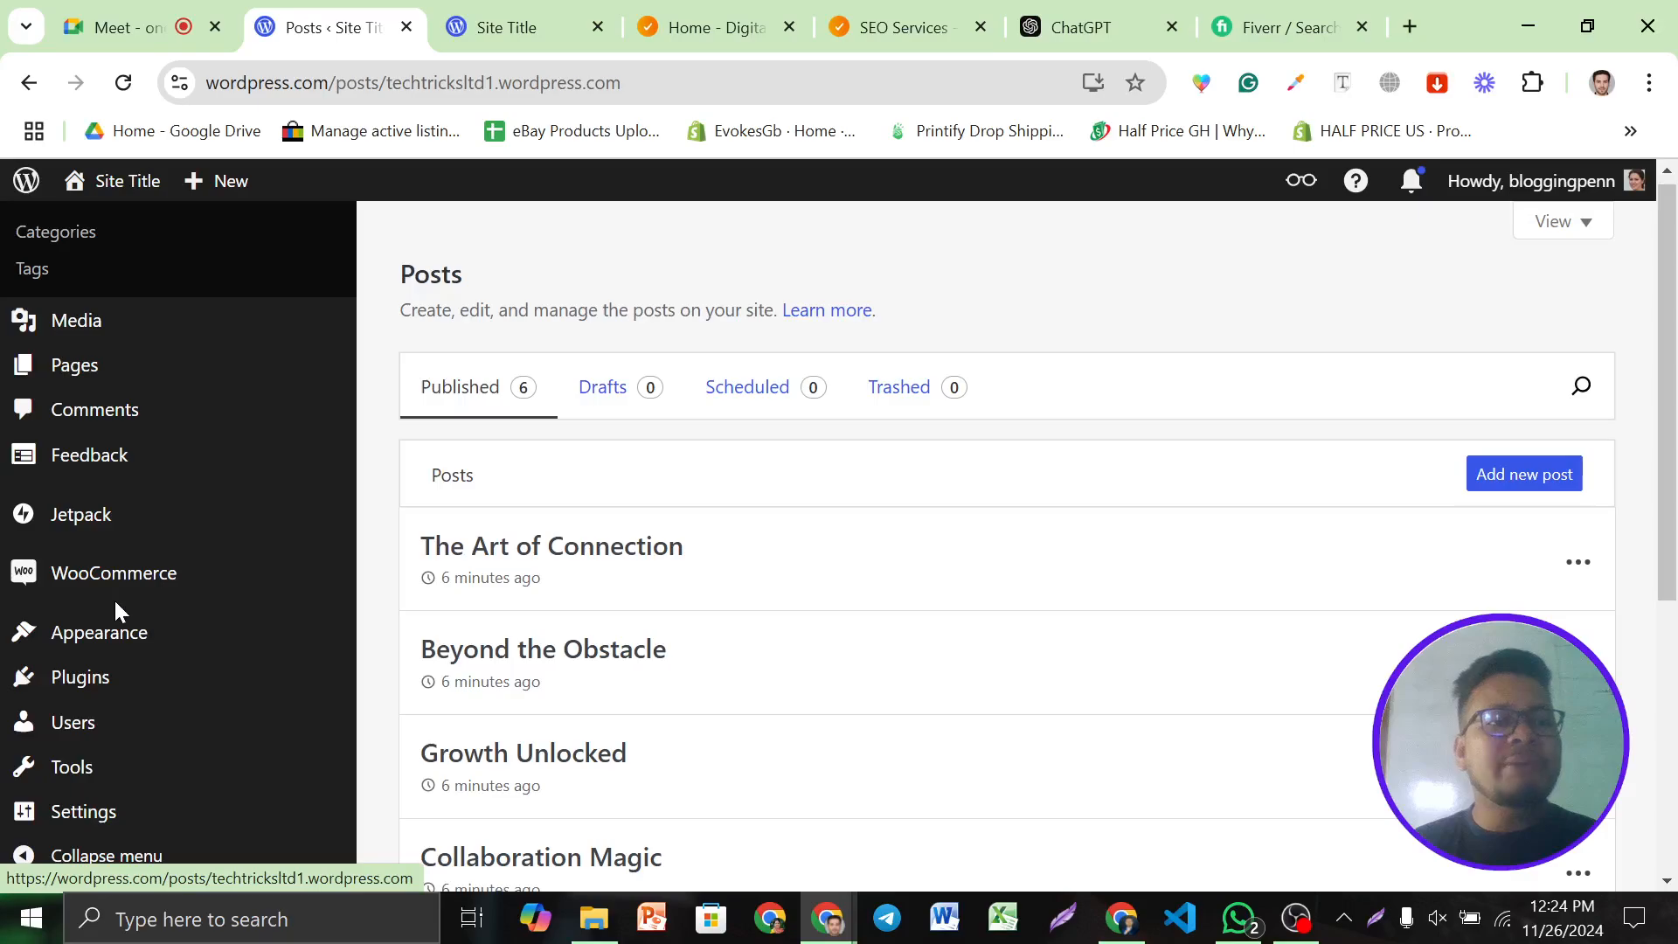
scroll(115, 601, "down", 2)
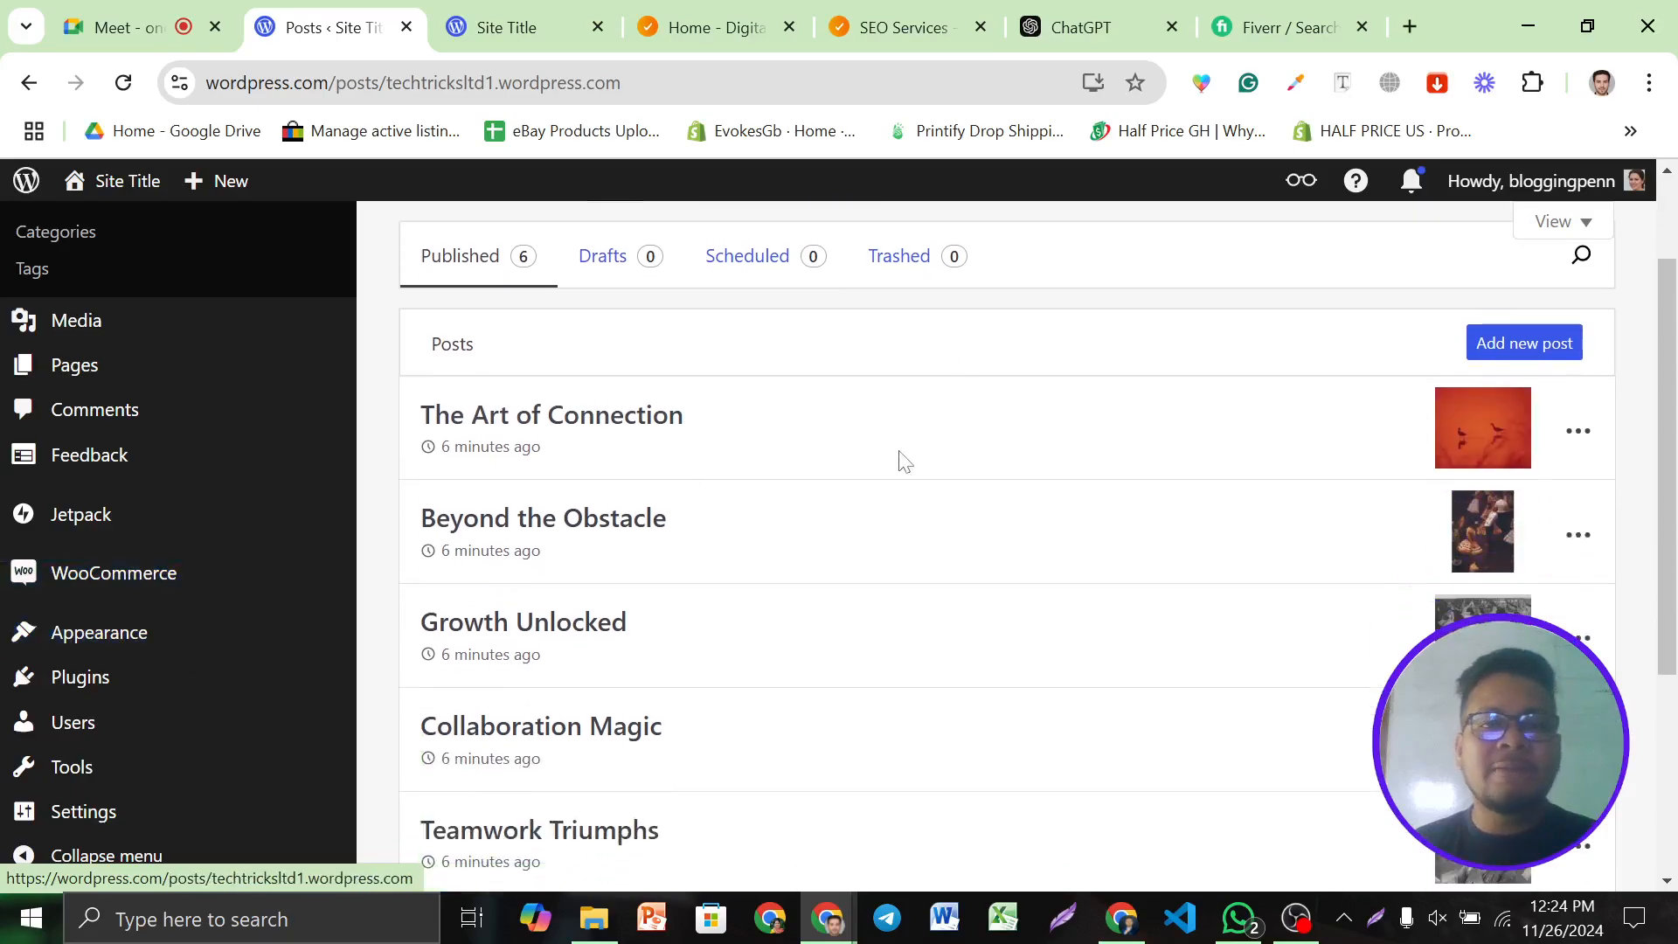
scroll(1398, 340, "up", 5)
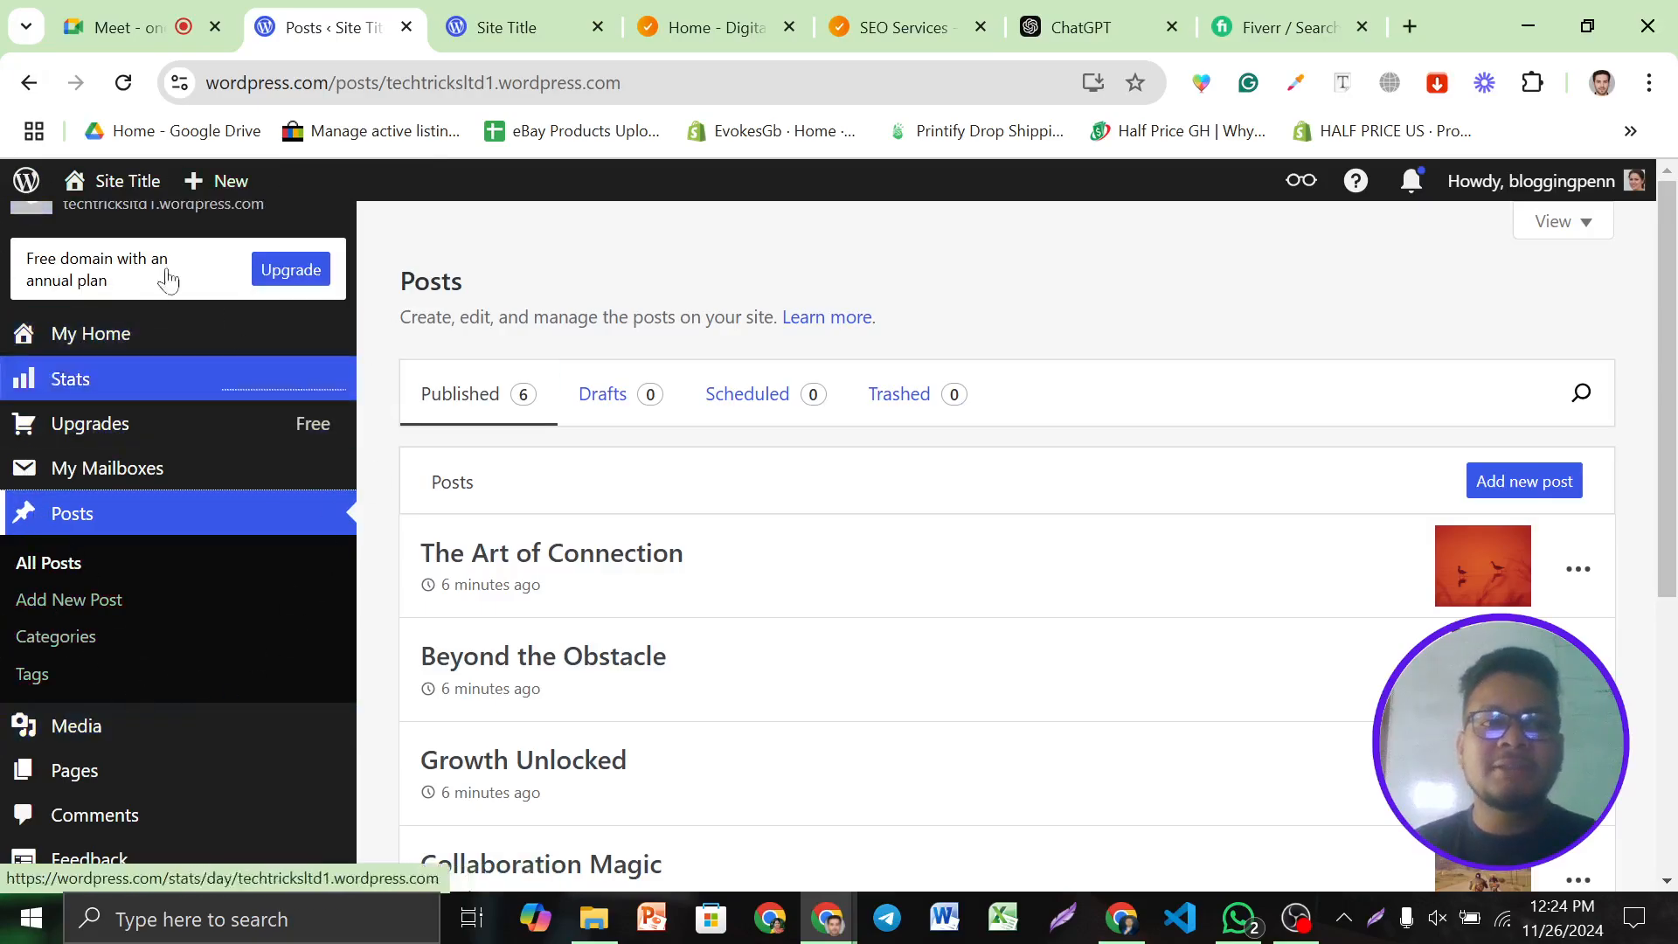
Reach the dashboard from the live blog, close the duplicate dashboard, and return to Posts
left_click(544, 11)
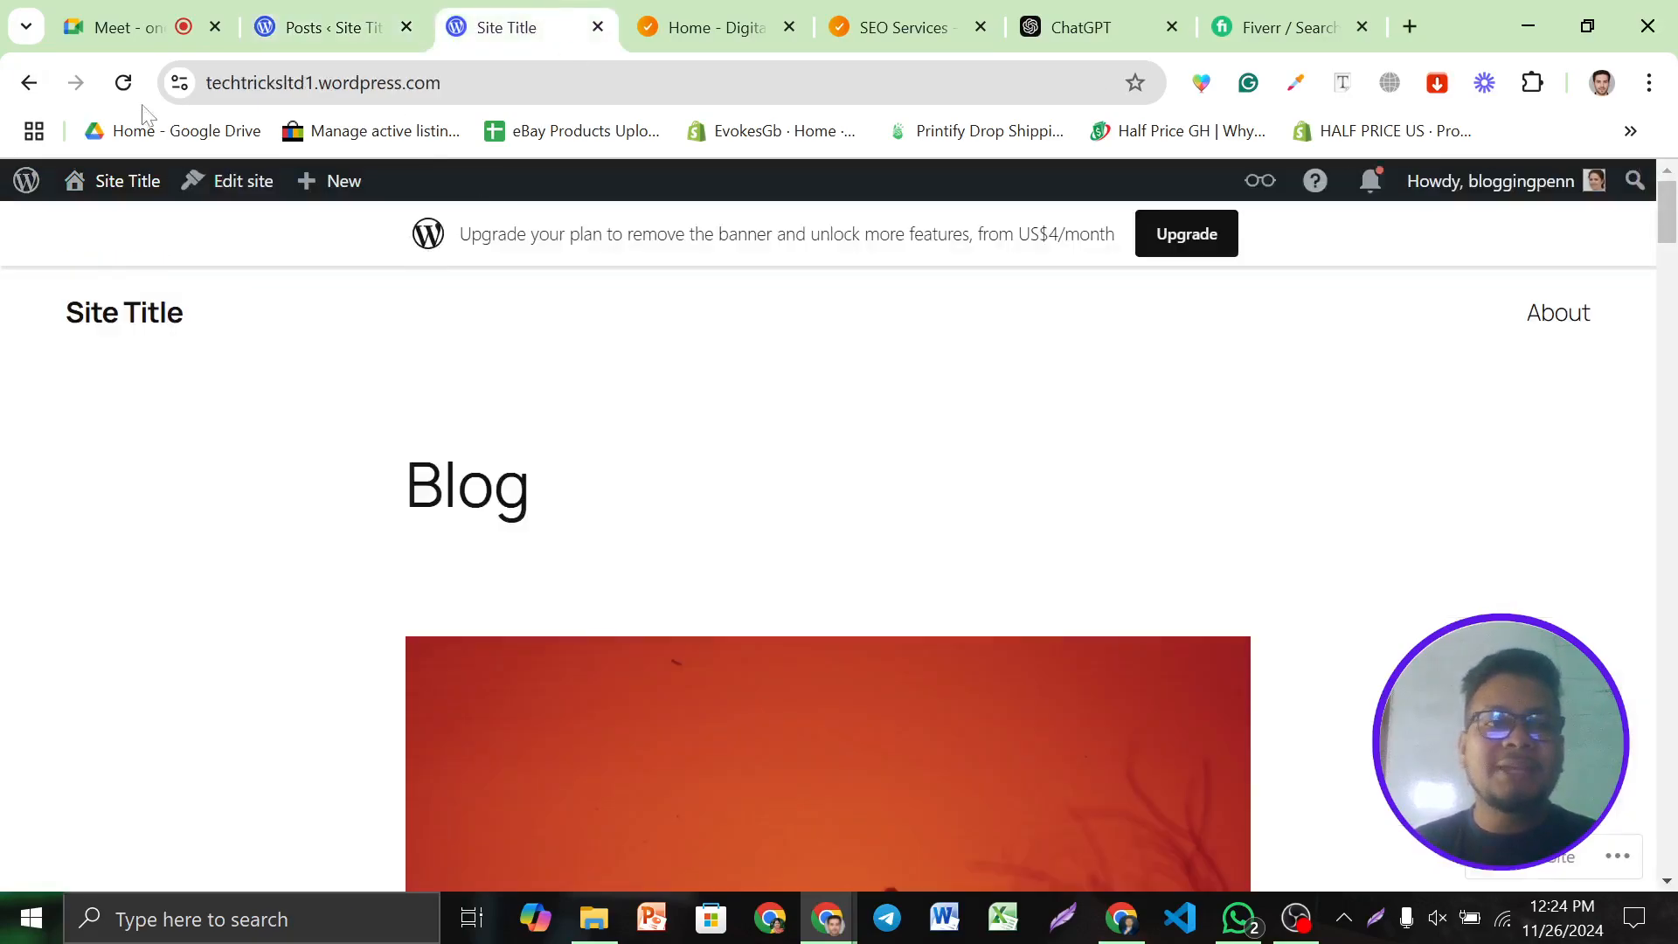
mouse_move(126, 188)
left_click(112, 231)
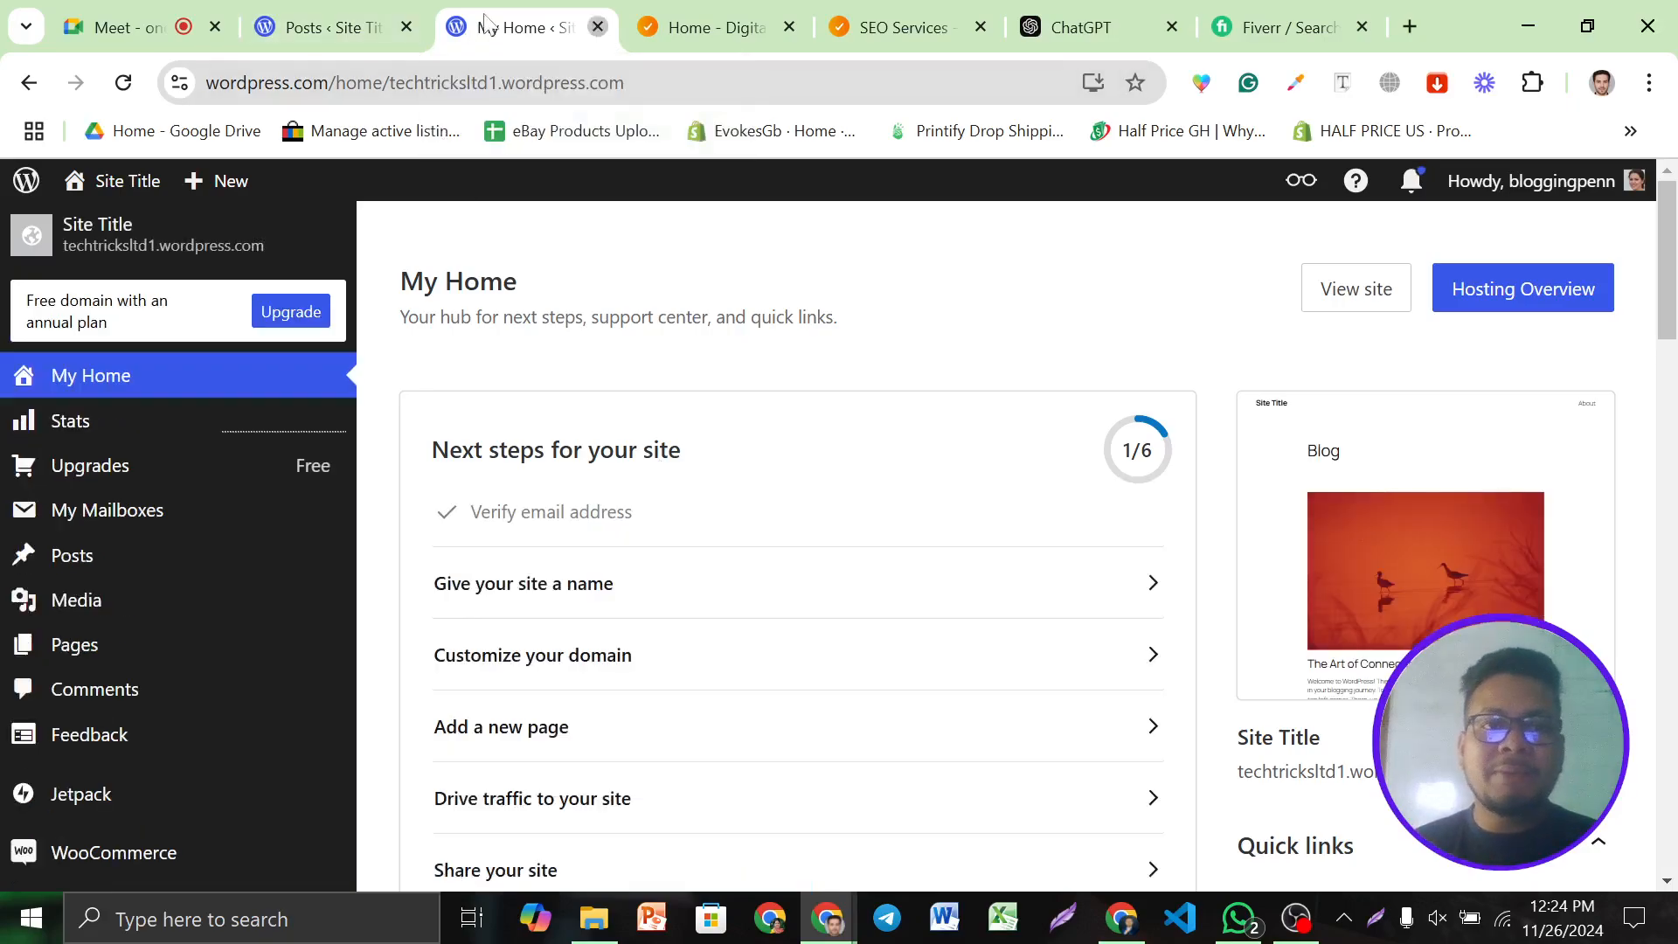
left_click(598, 27)
left_click(332, 27)
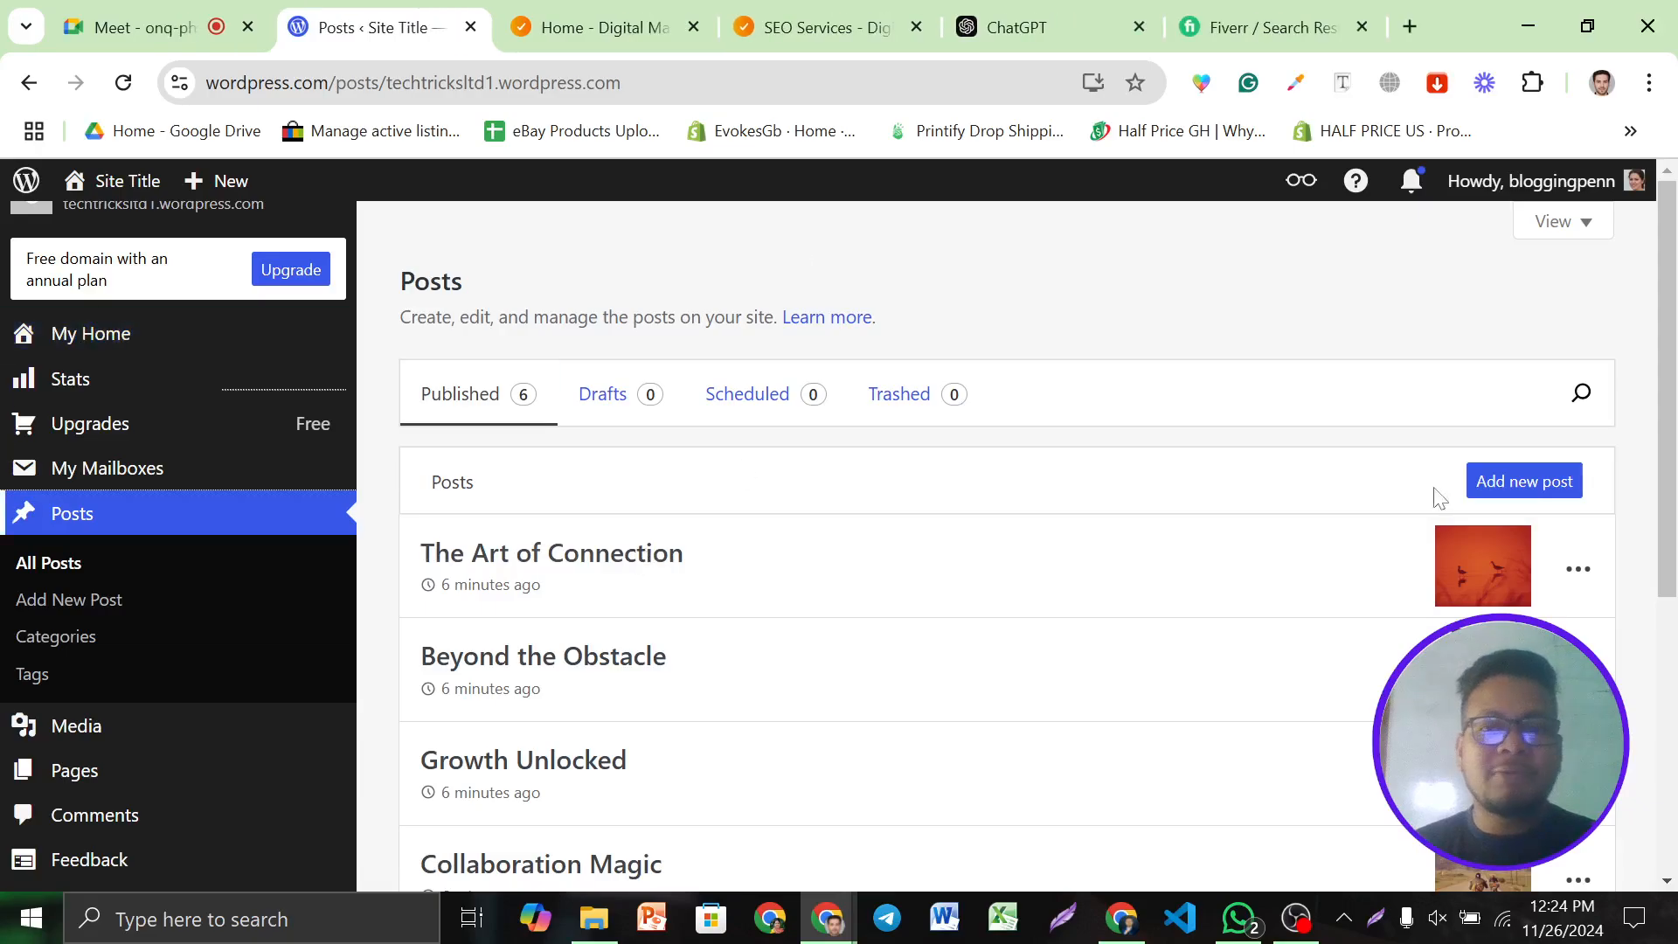
Add a new post, reload the stalled editor, place the caret in the title, then go to ChatGPT
left_click(1501, 491)
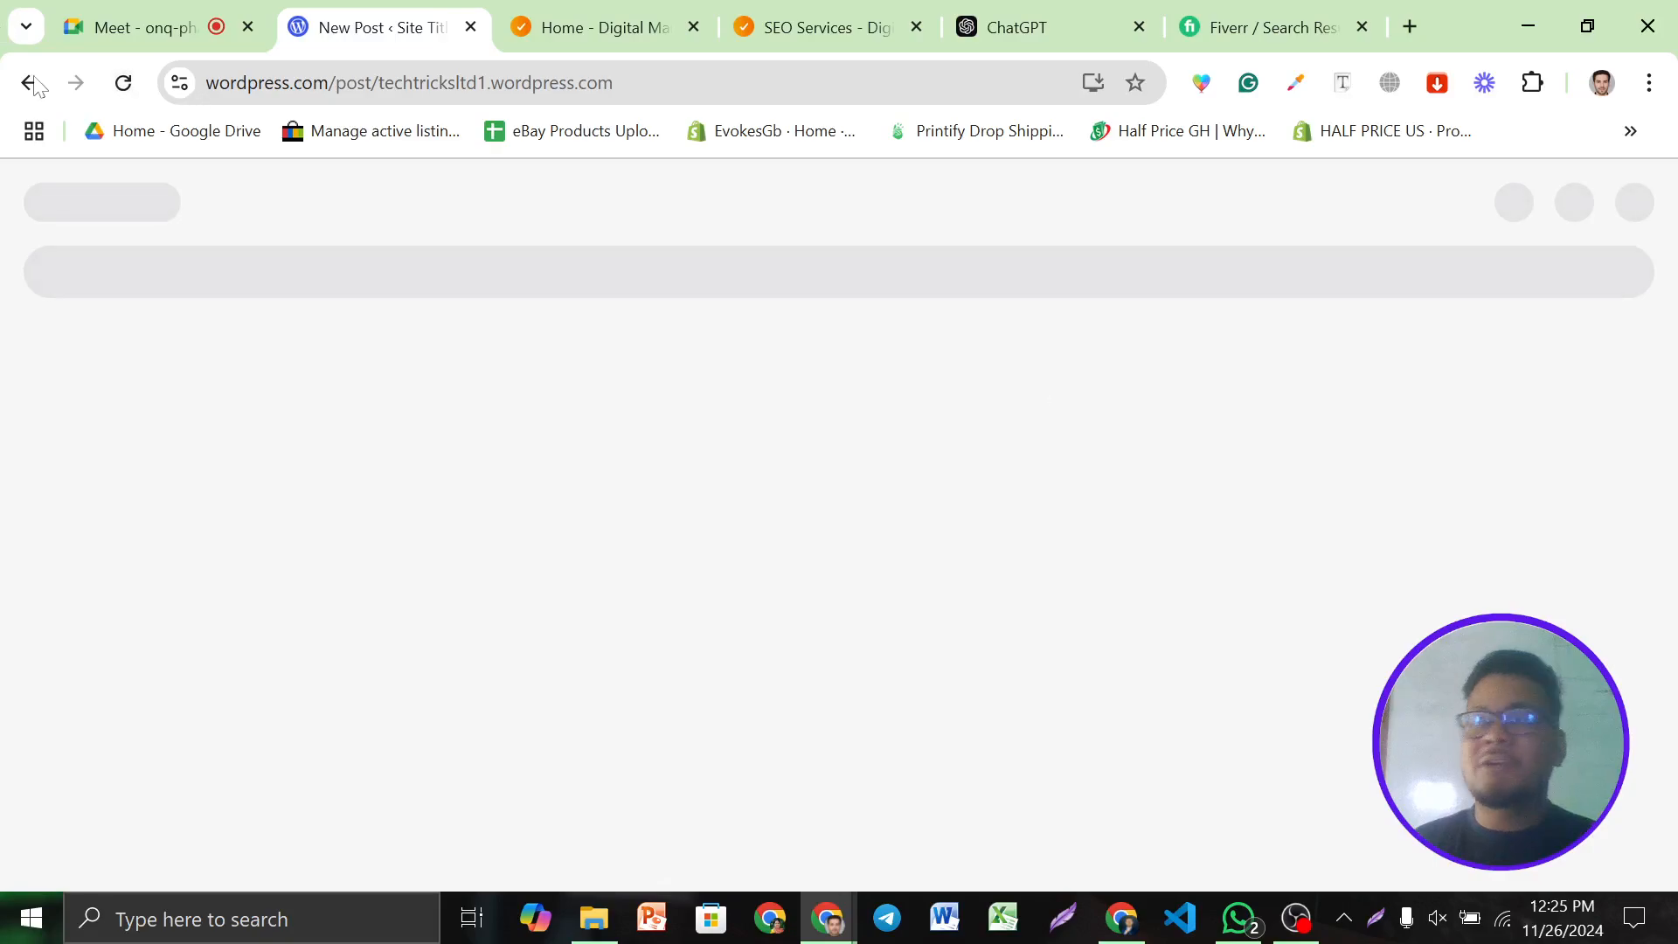
left_click(131, 89)
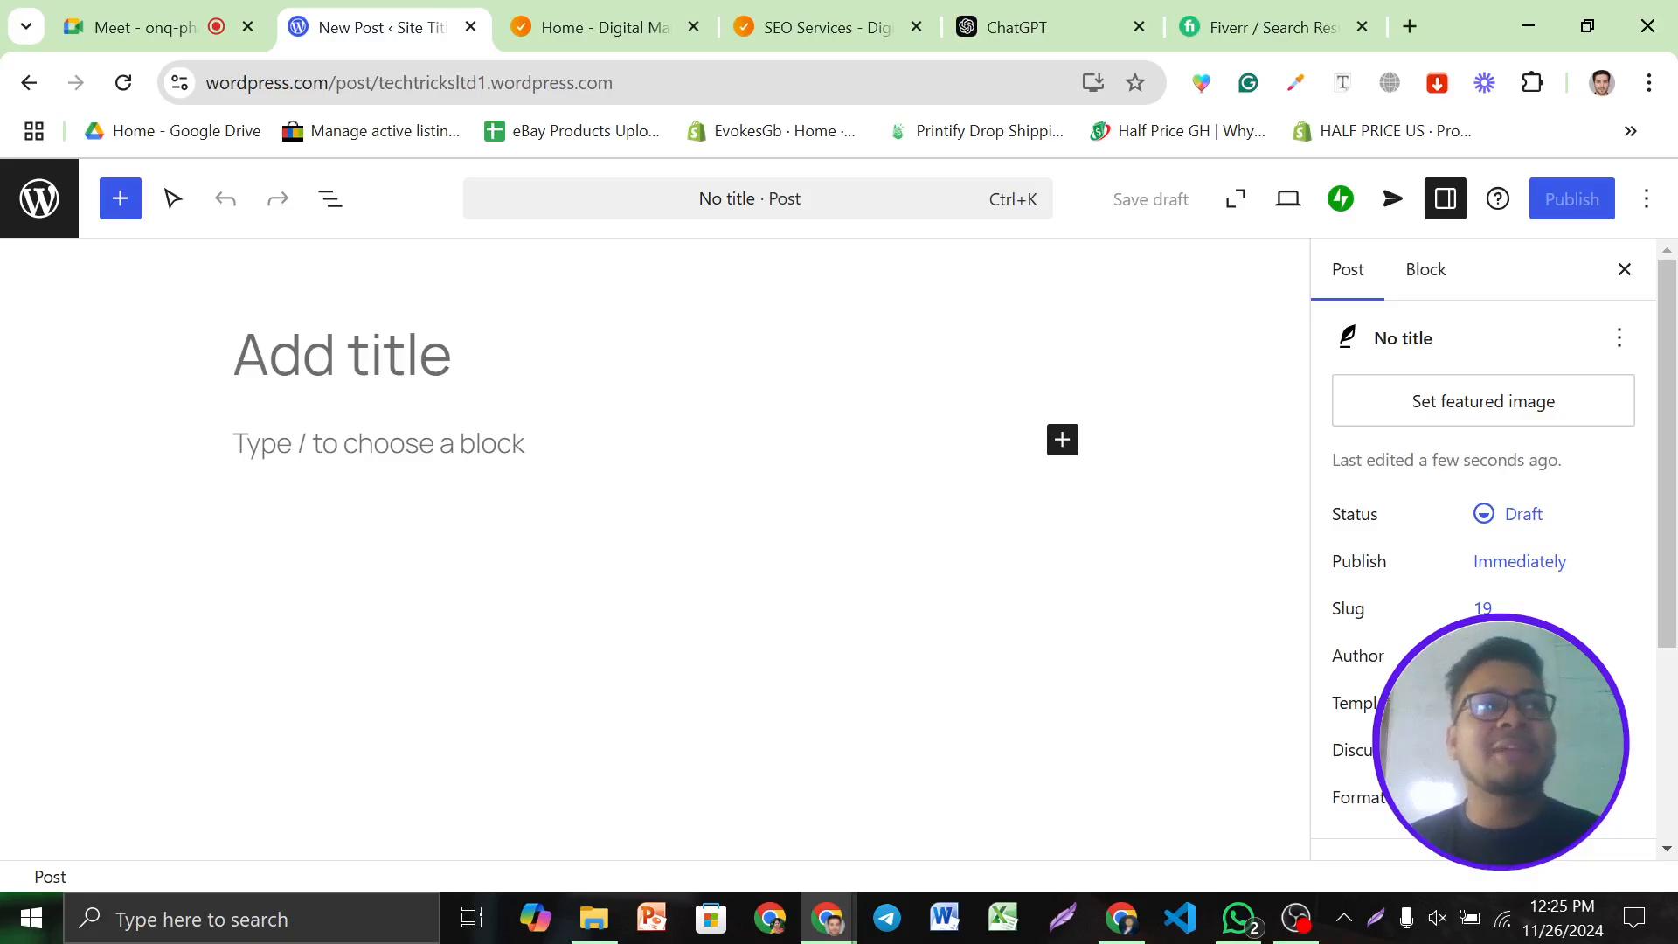
left_click(378, 443)
left_click(342, 354)
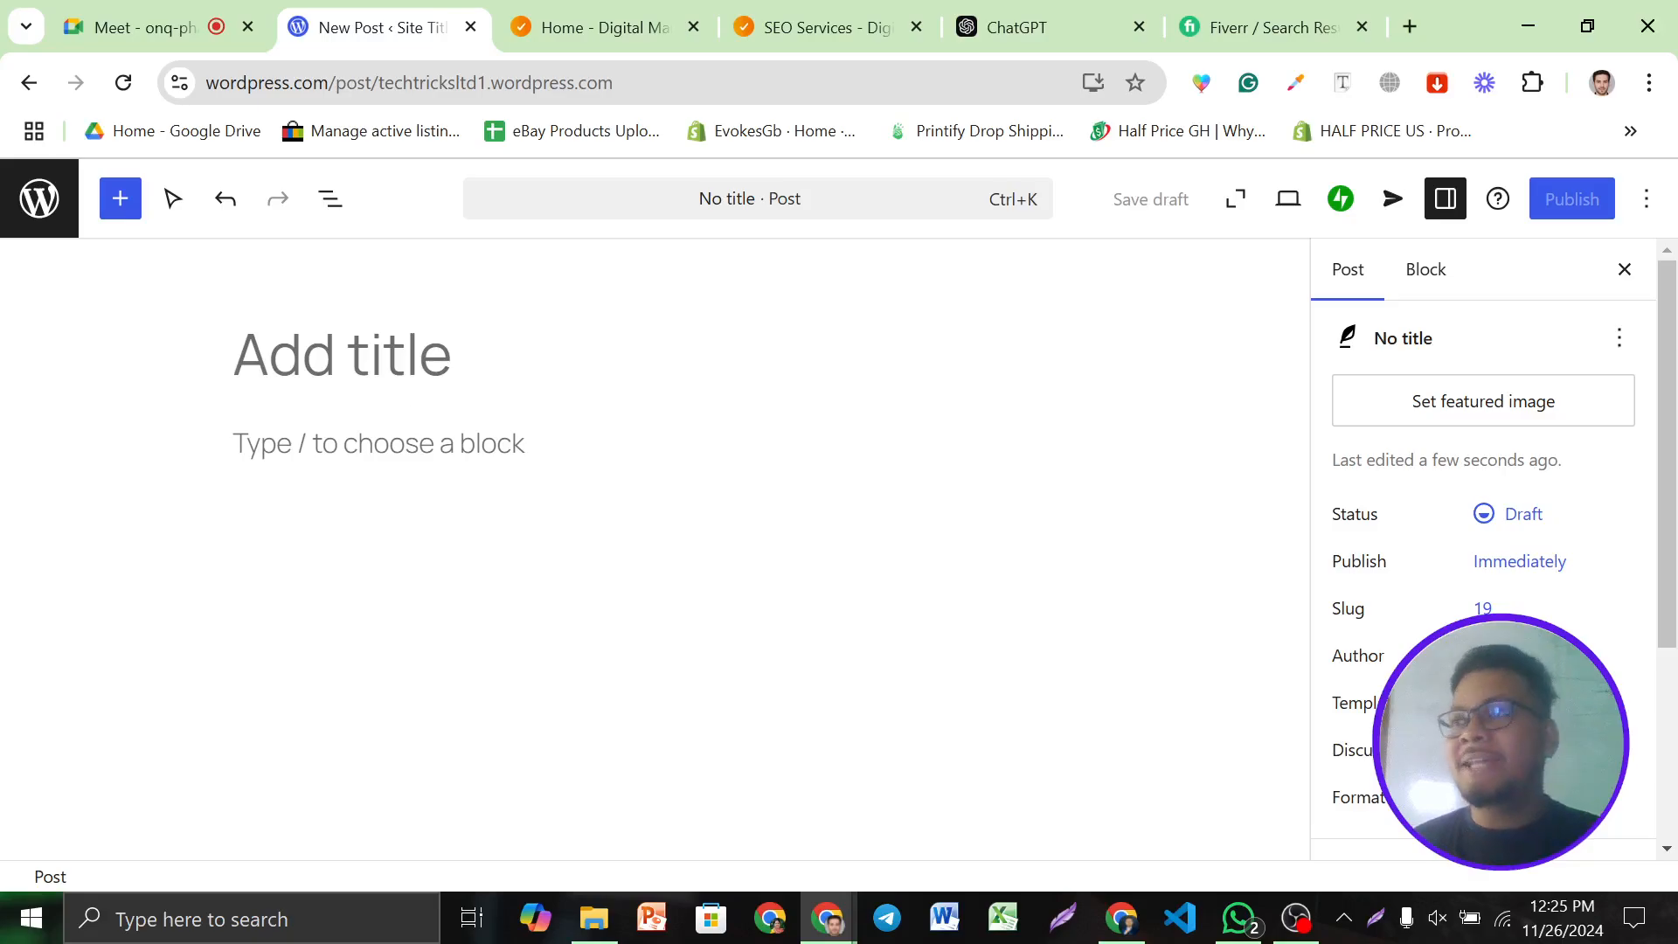
left_click(1031, 8)
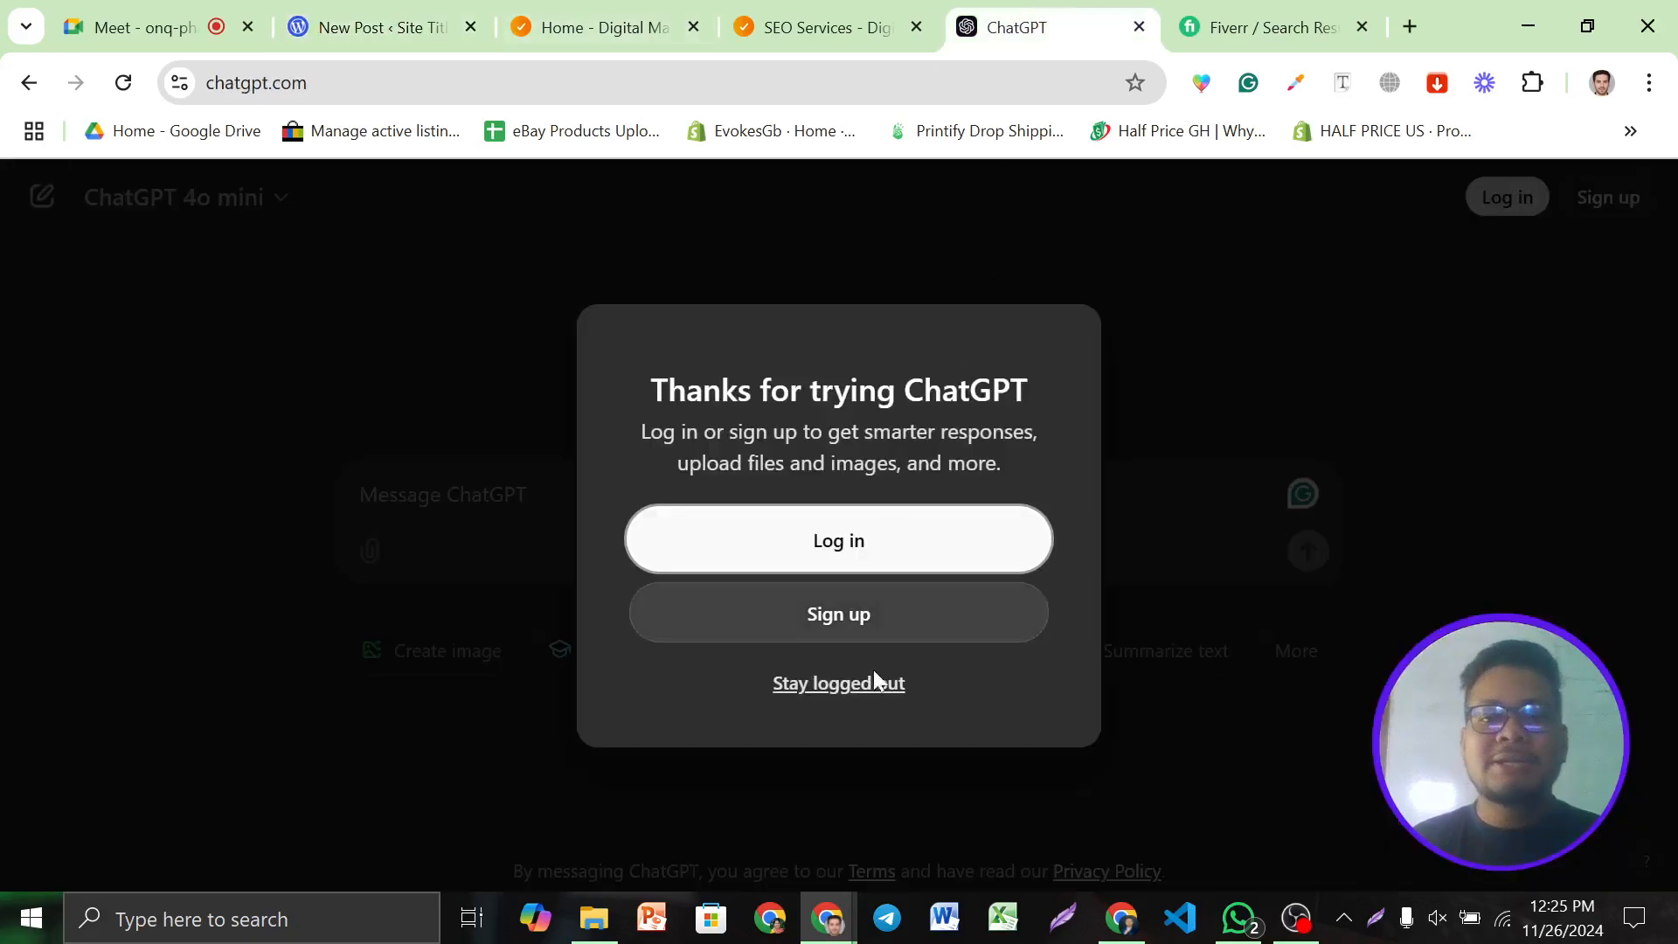
Continue in ChatGPT without logging in and copy 'Best SEO Services' from the TechTricks SEO Services page
left_click(821, 687)
left_click(581, 27)
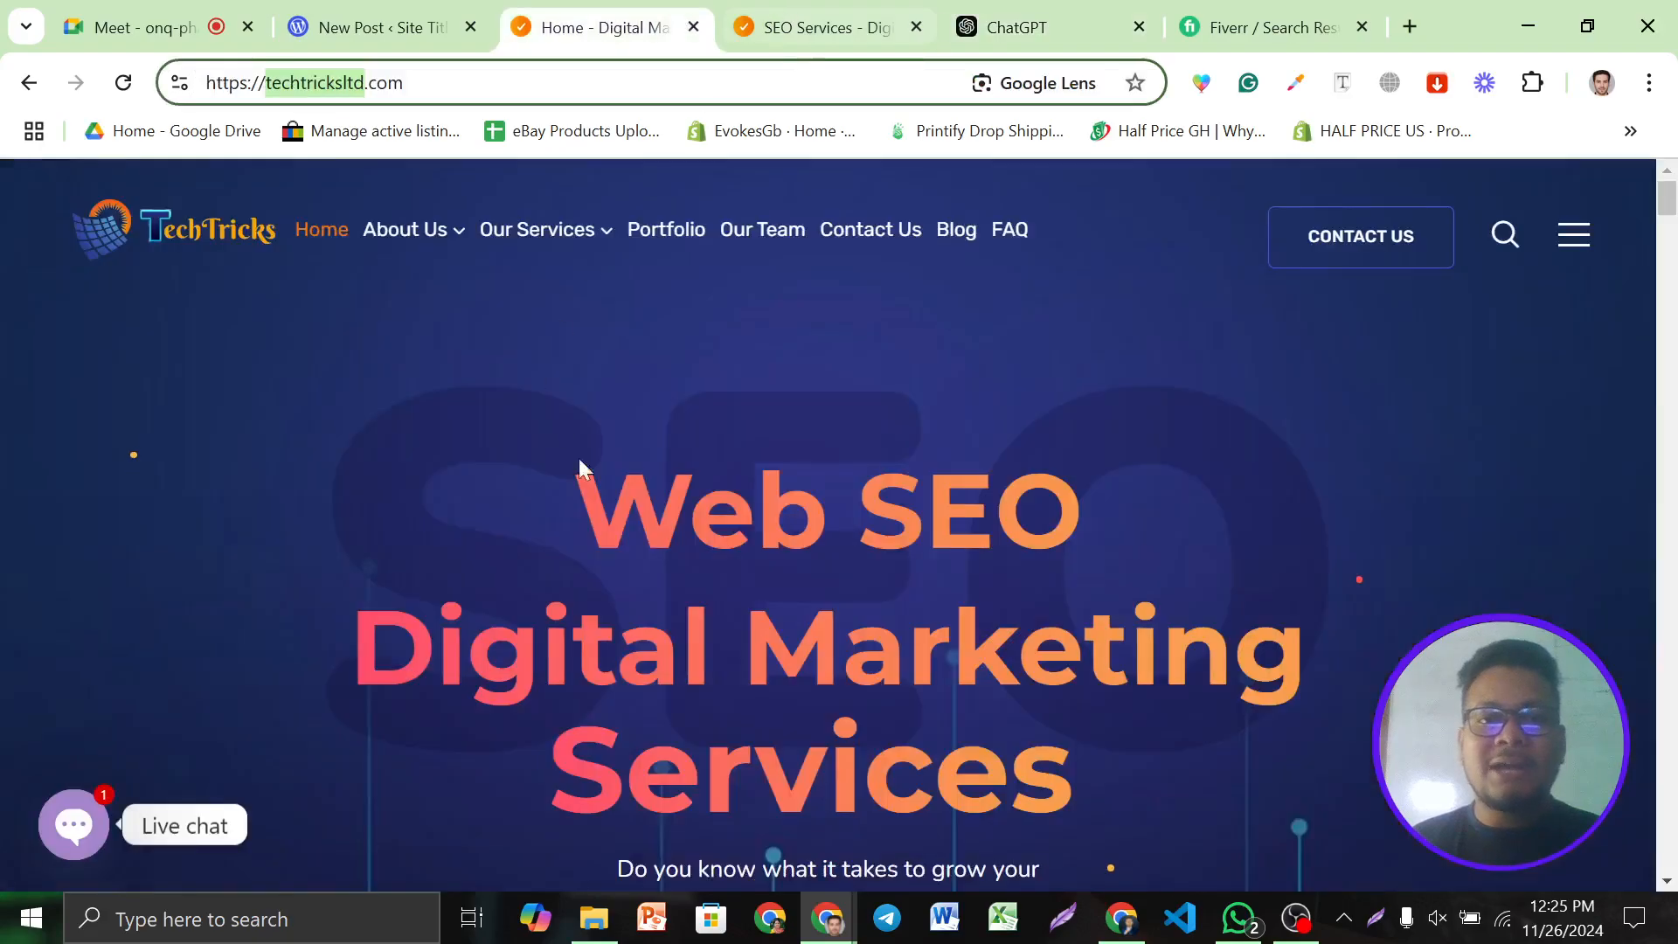
left_click(747, 45)
scroll(857, 366, "down", 2)
scroll(856, 366, "up", 1)
scroll(860, 376, "down", 3)
left_click_drag(1227, 507, 854, 511)
key("ctrl+c")
left_click(1017, 27)
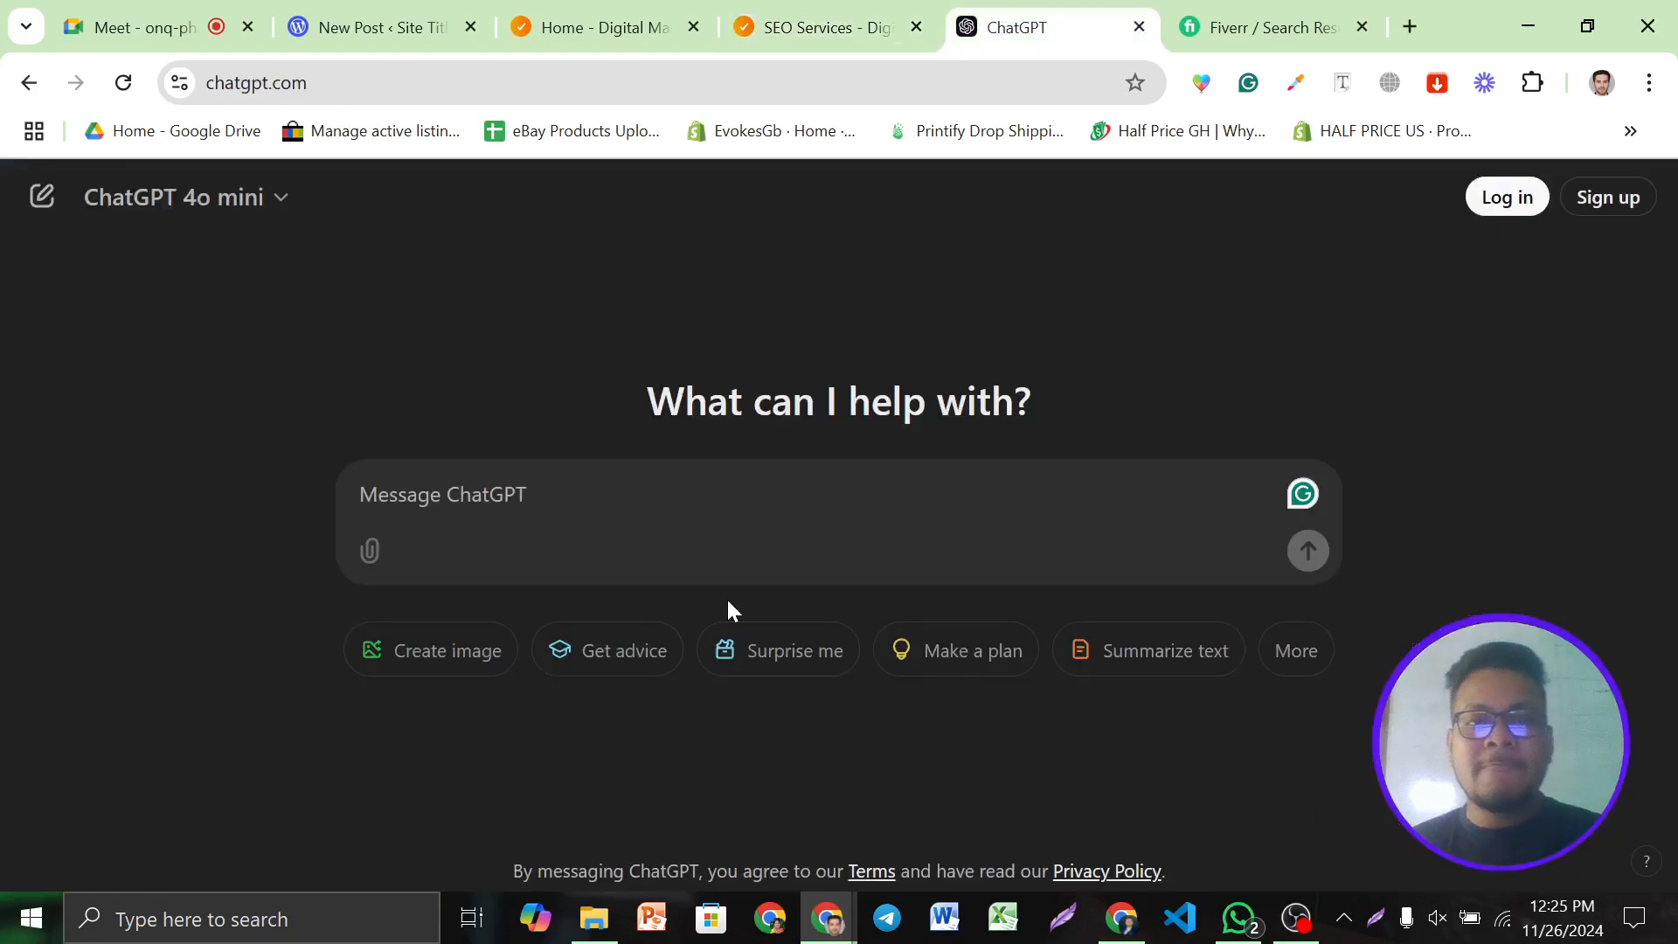
Send 'write me content in this keyword: Best SEO Services' and select the reply's title line
key("ctrl+v")
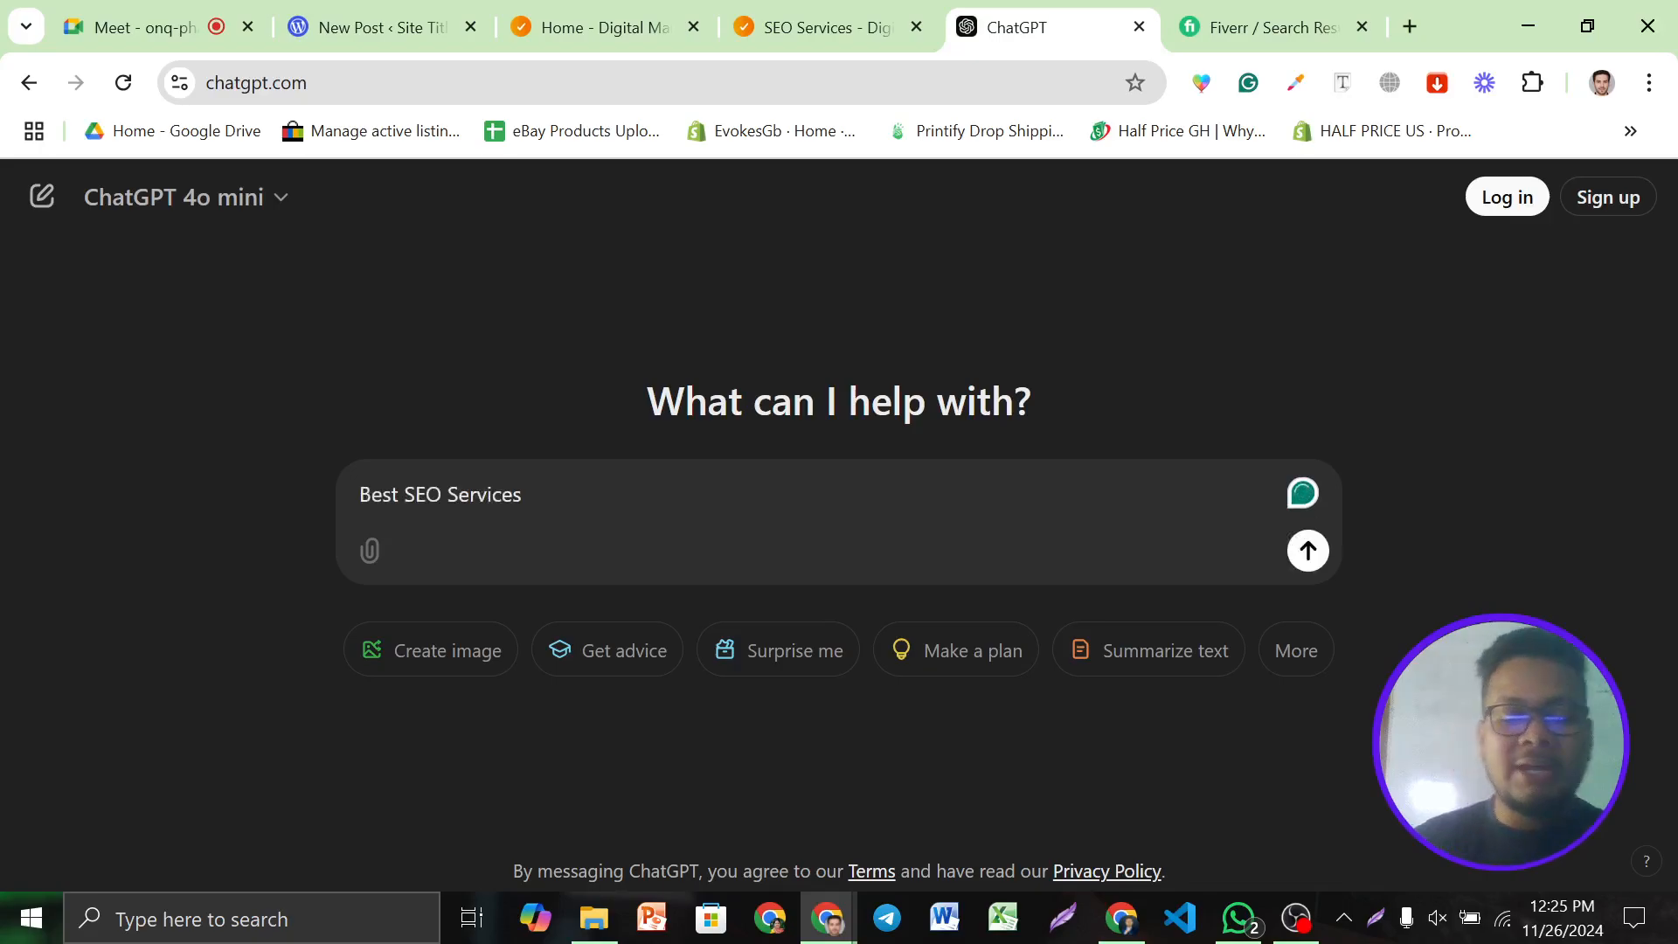
key("Home")
type("write ")
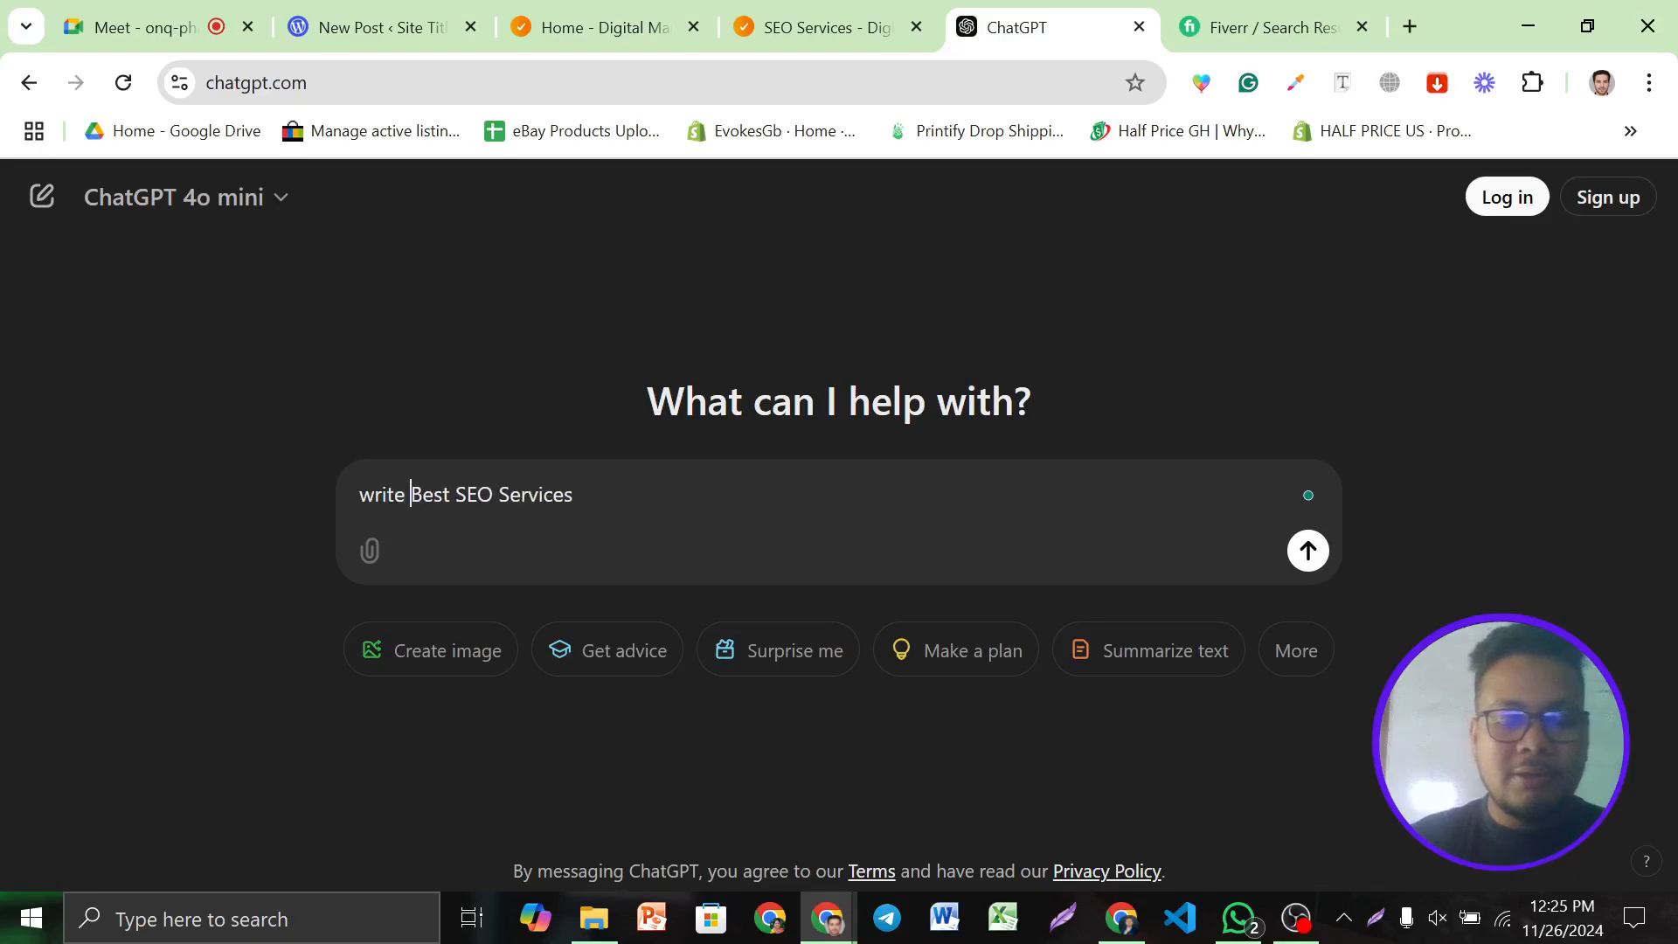
type("me ")
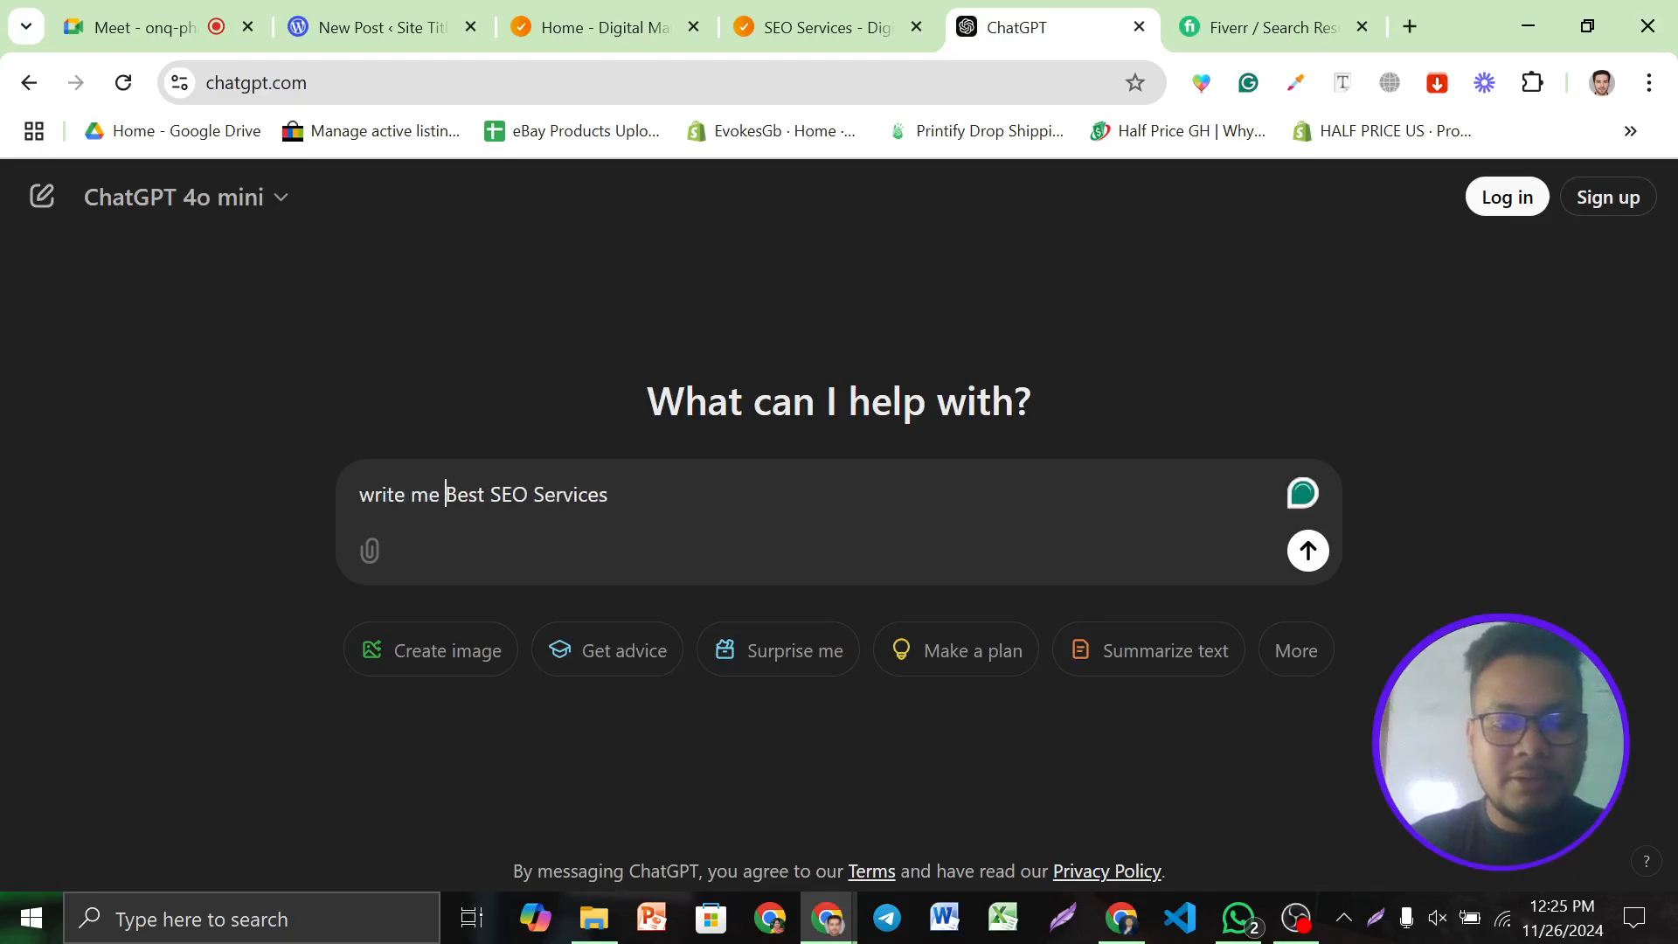
type("content ")
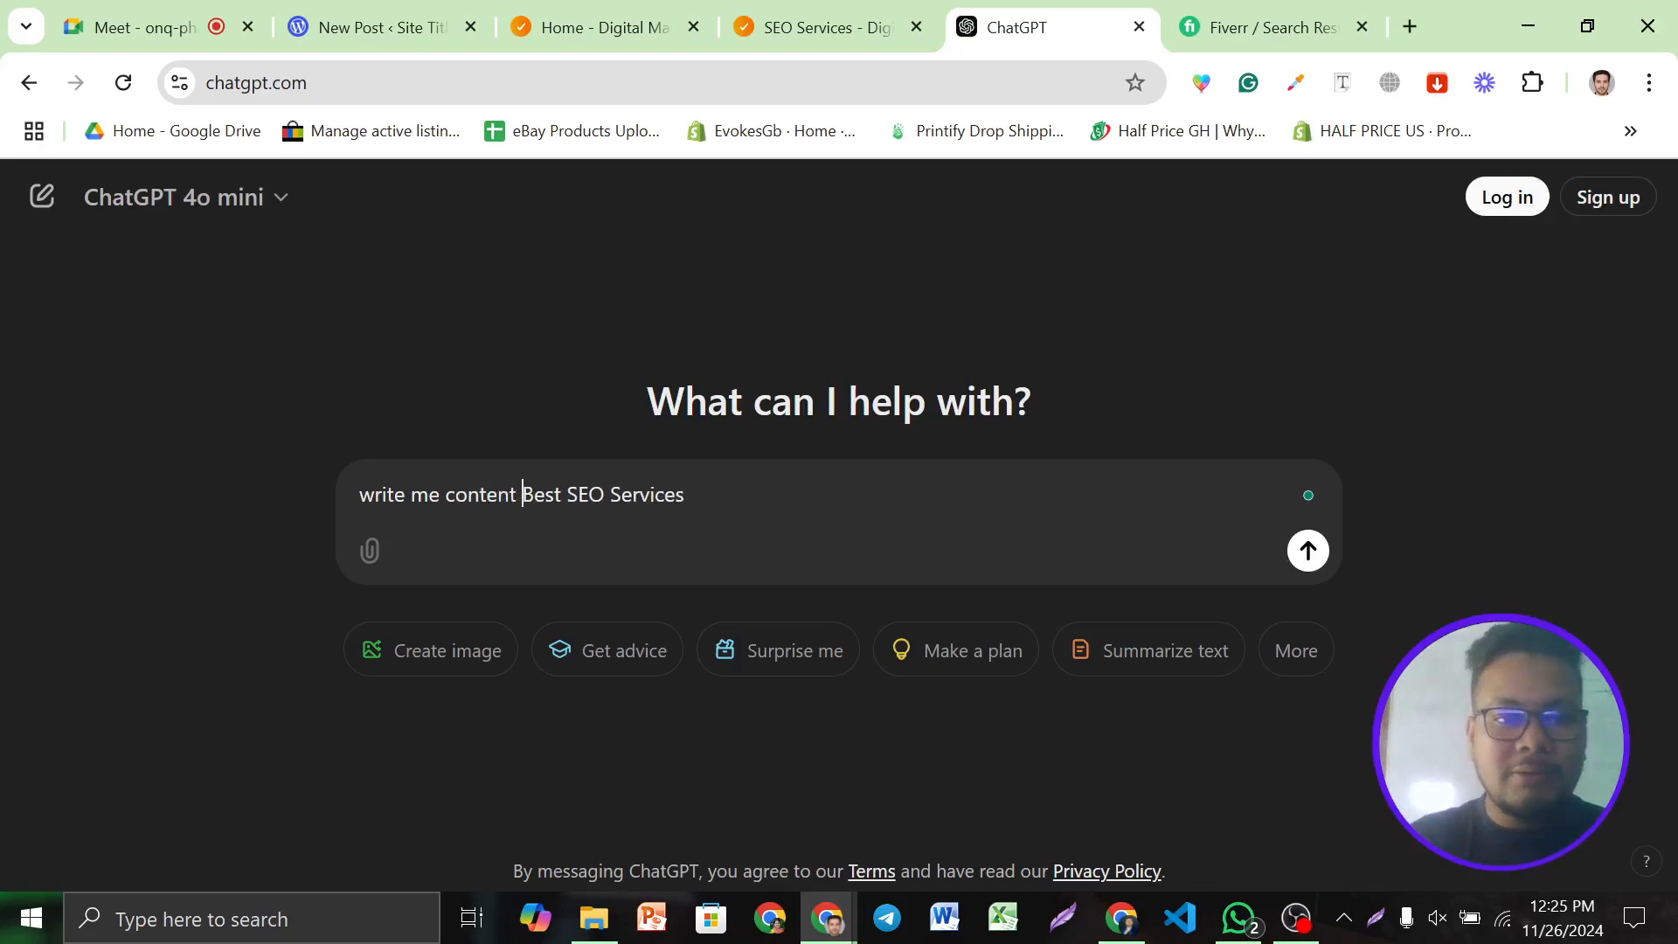
type("in this k")
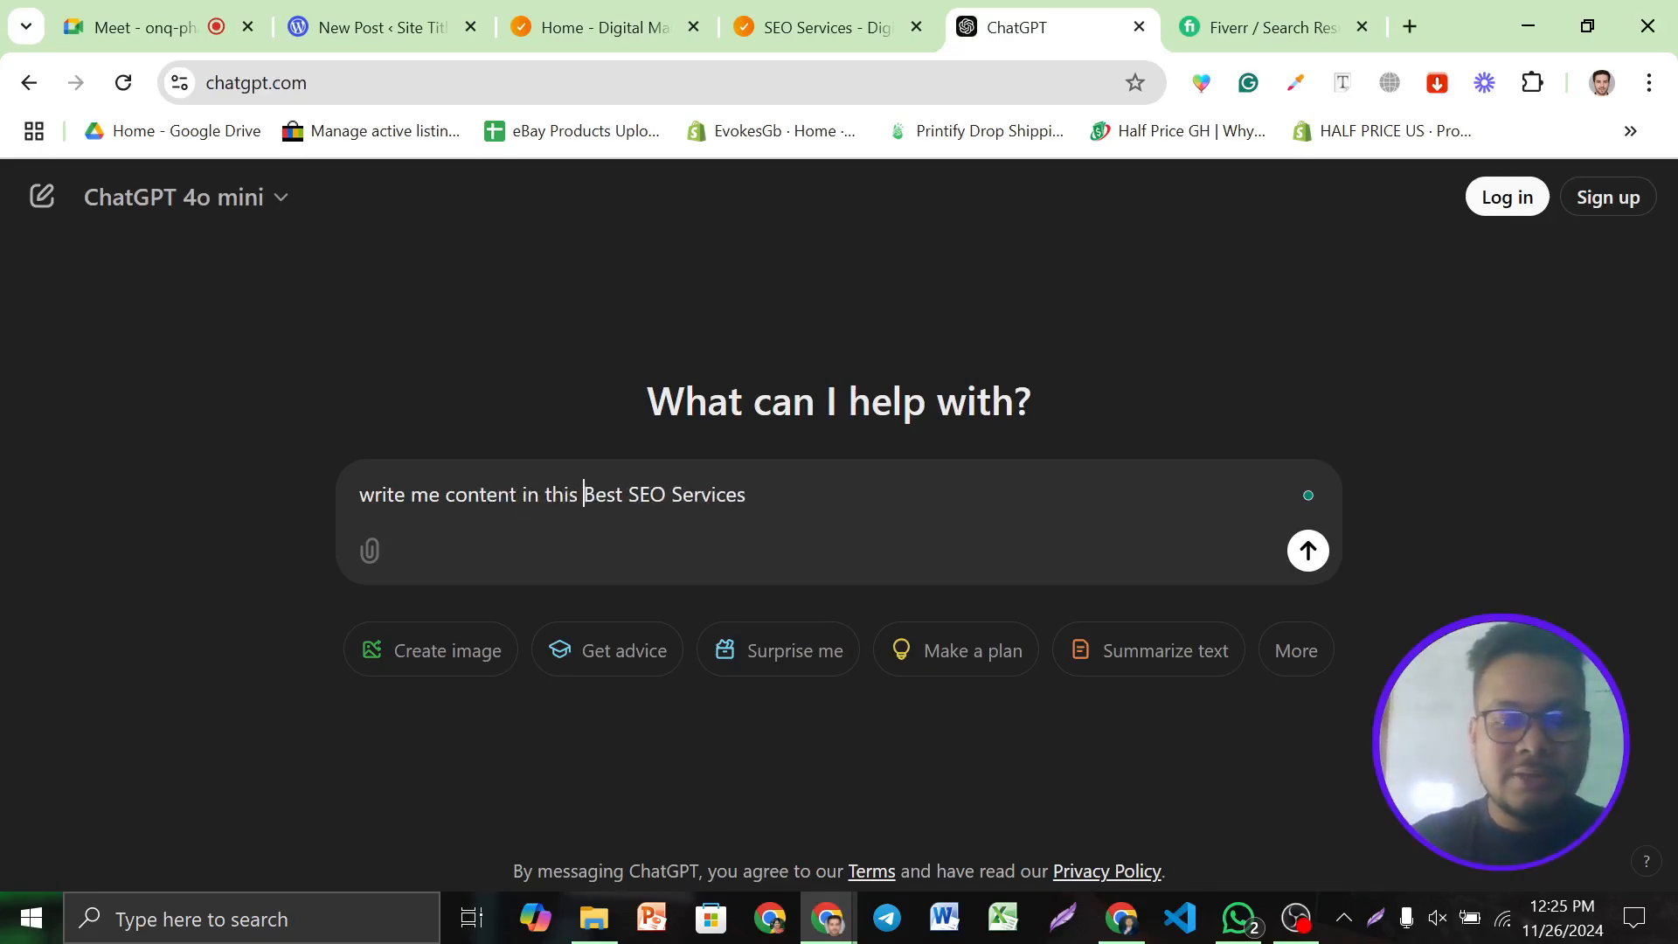
type("eyword")
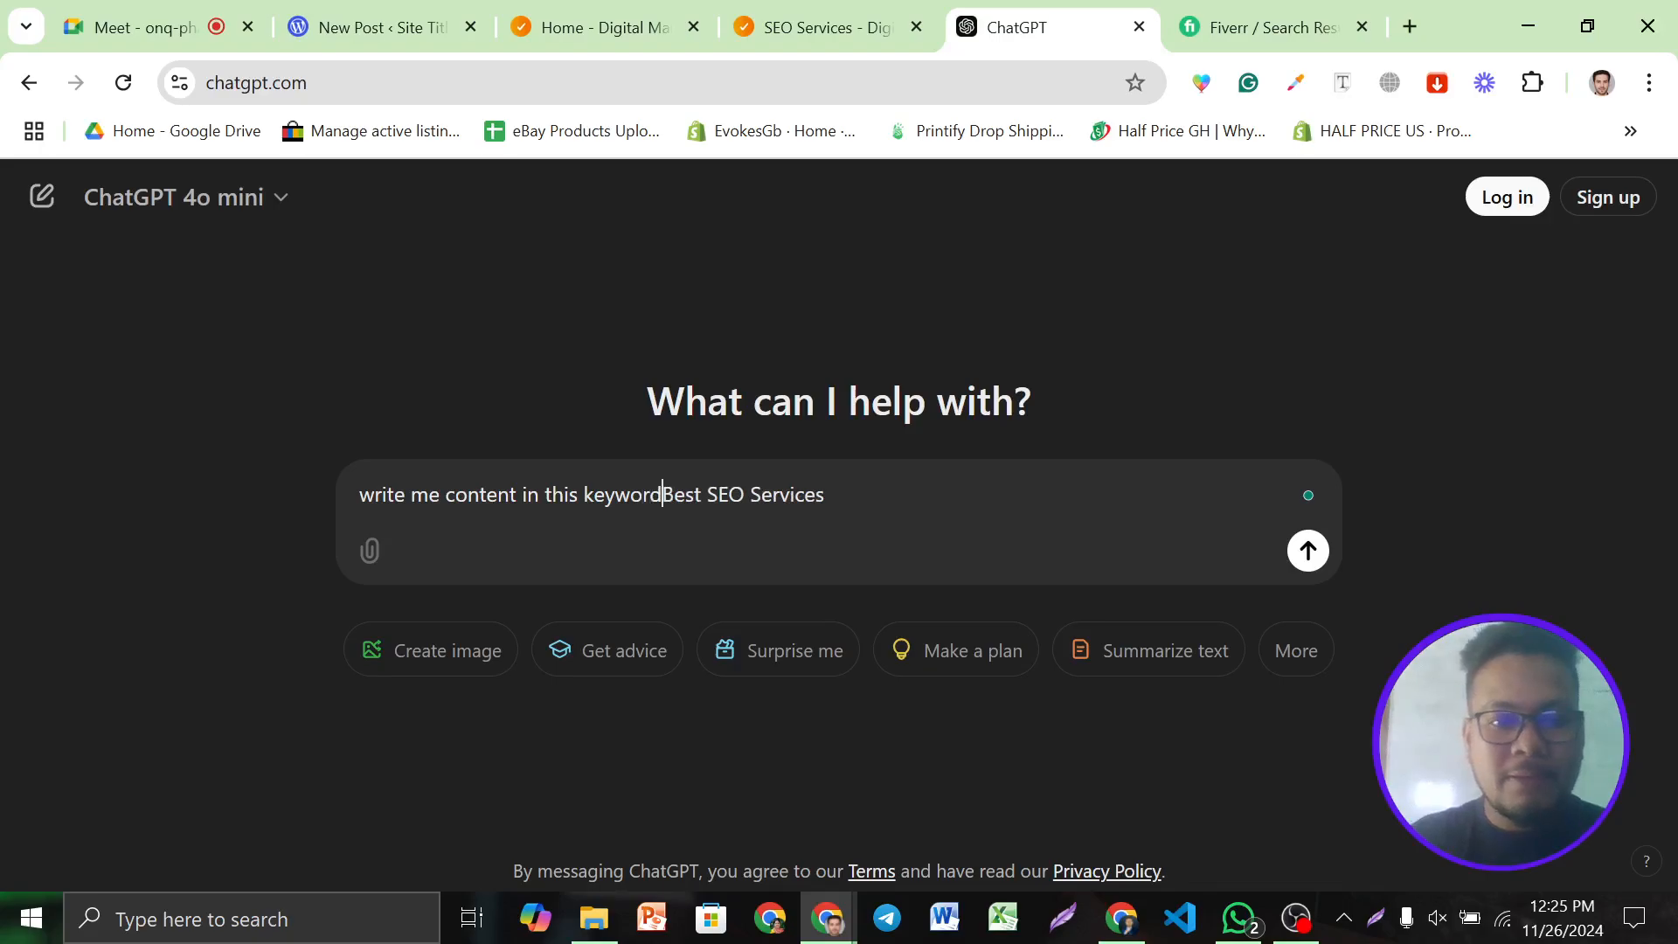
type(":")
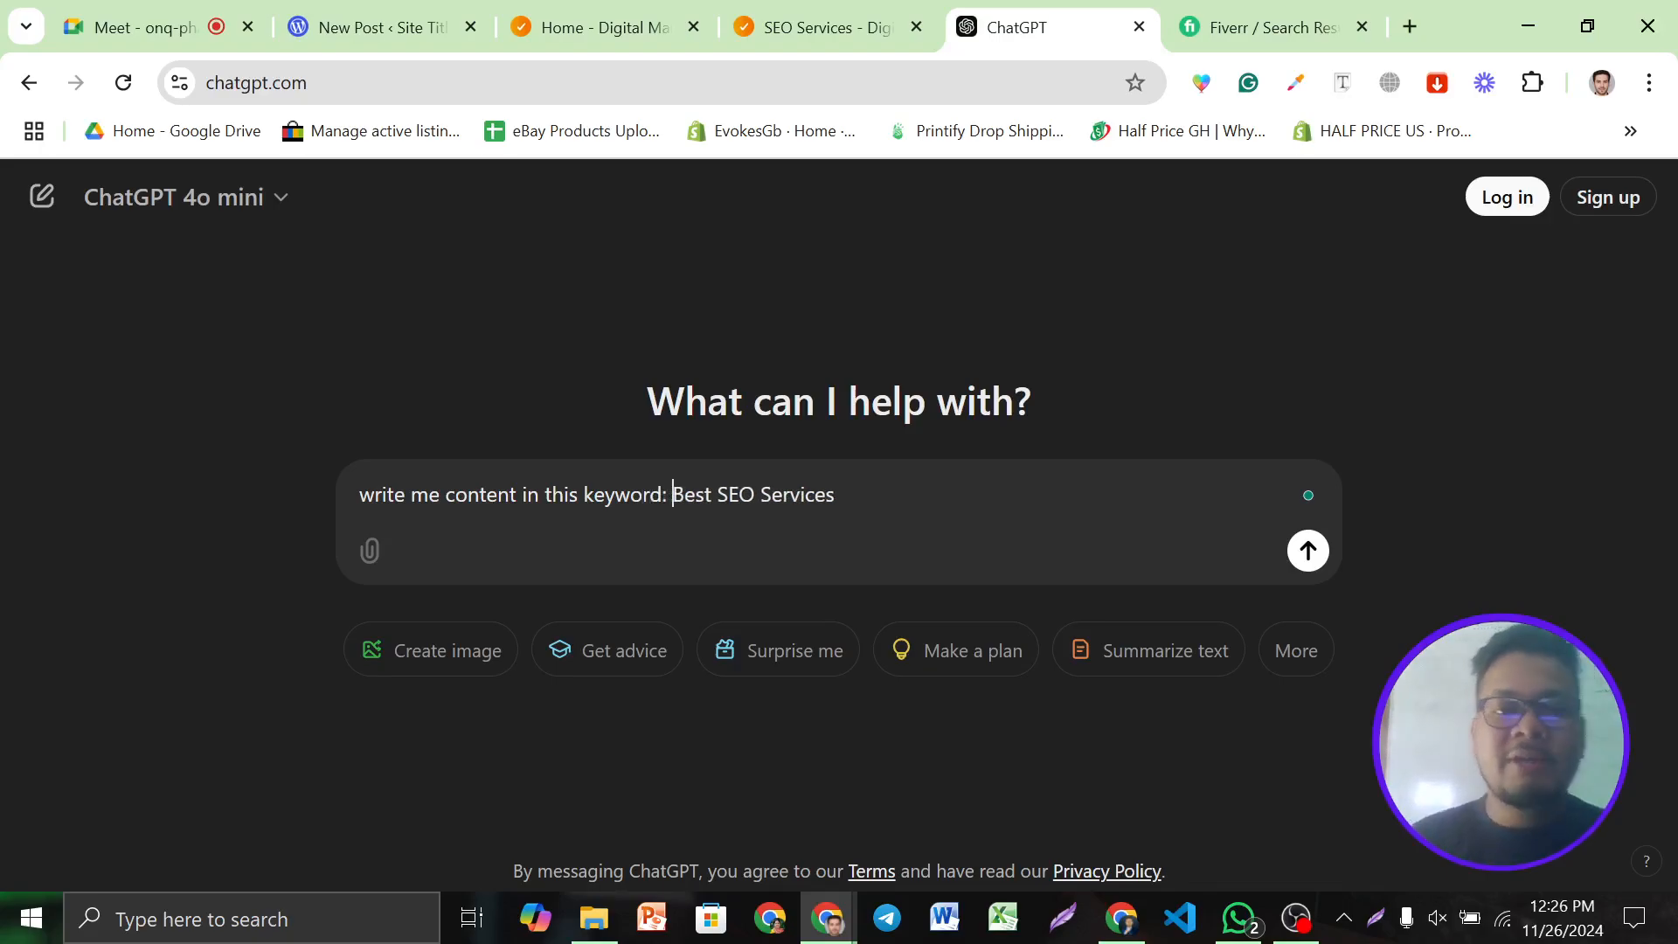
key("Return")
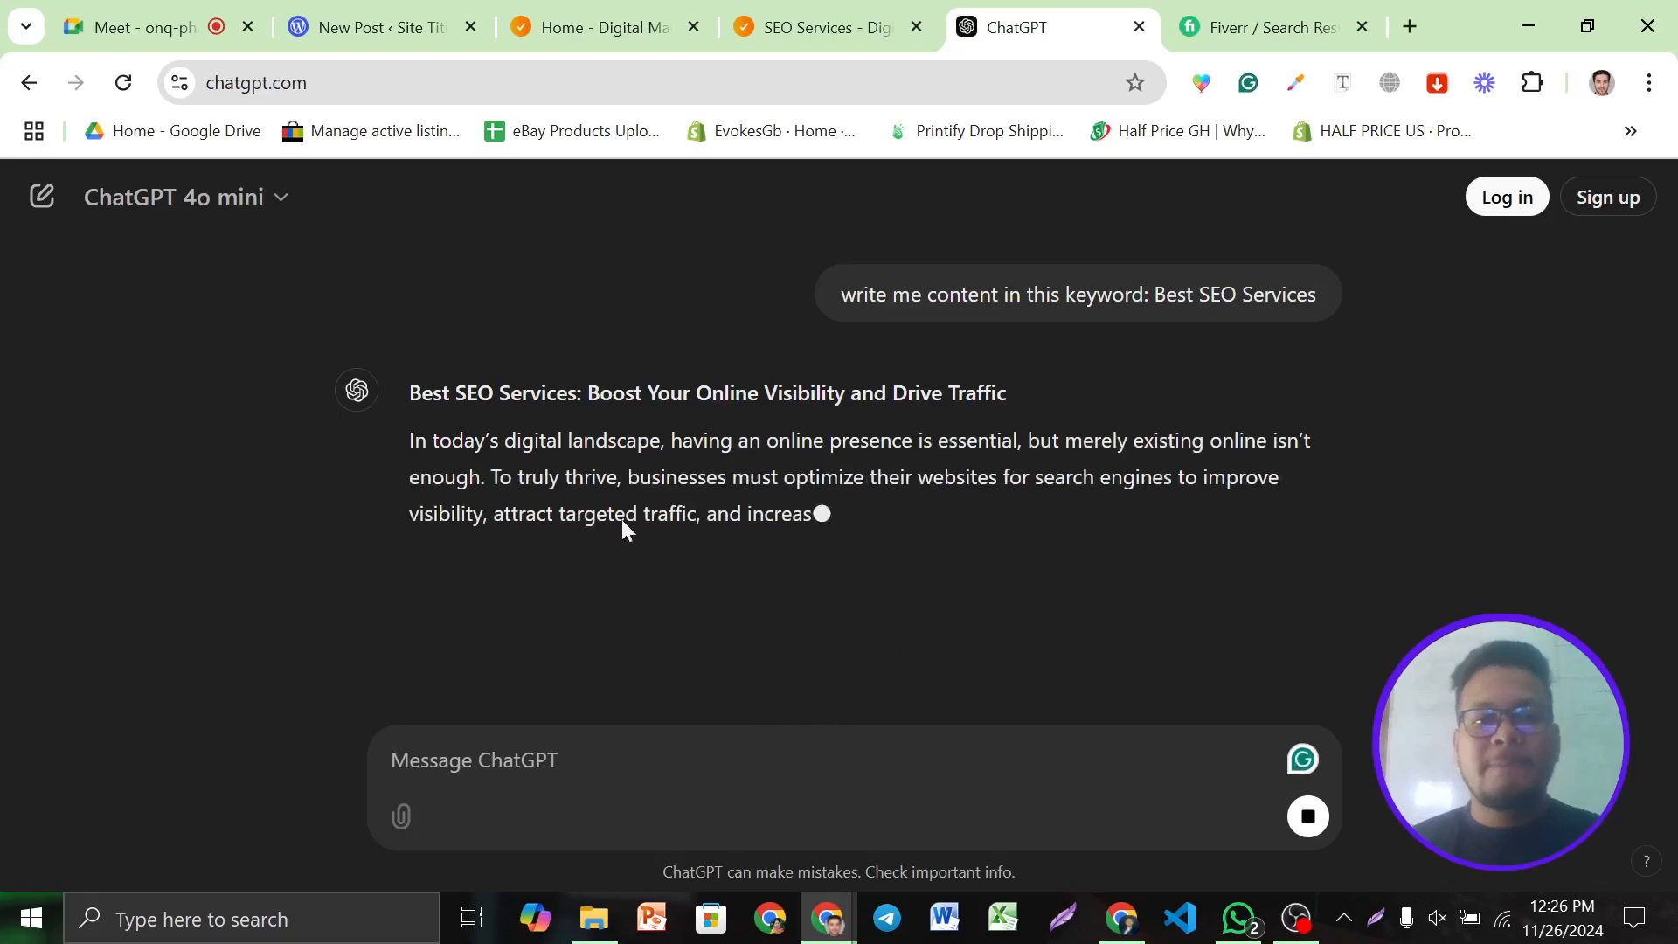
scroll(768, 469, "down", 3)
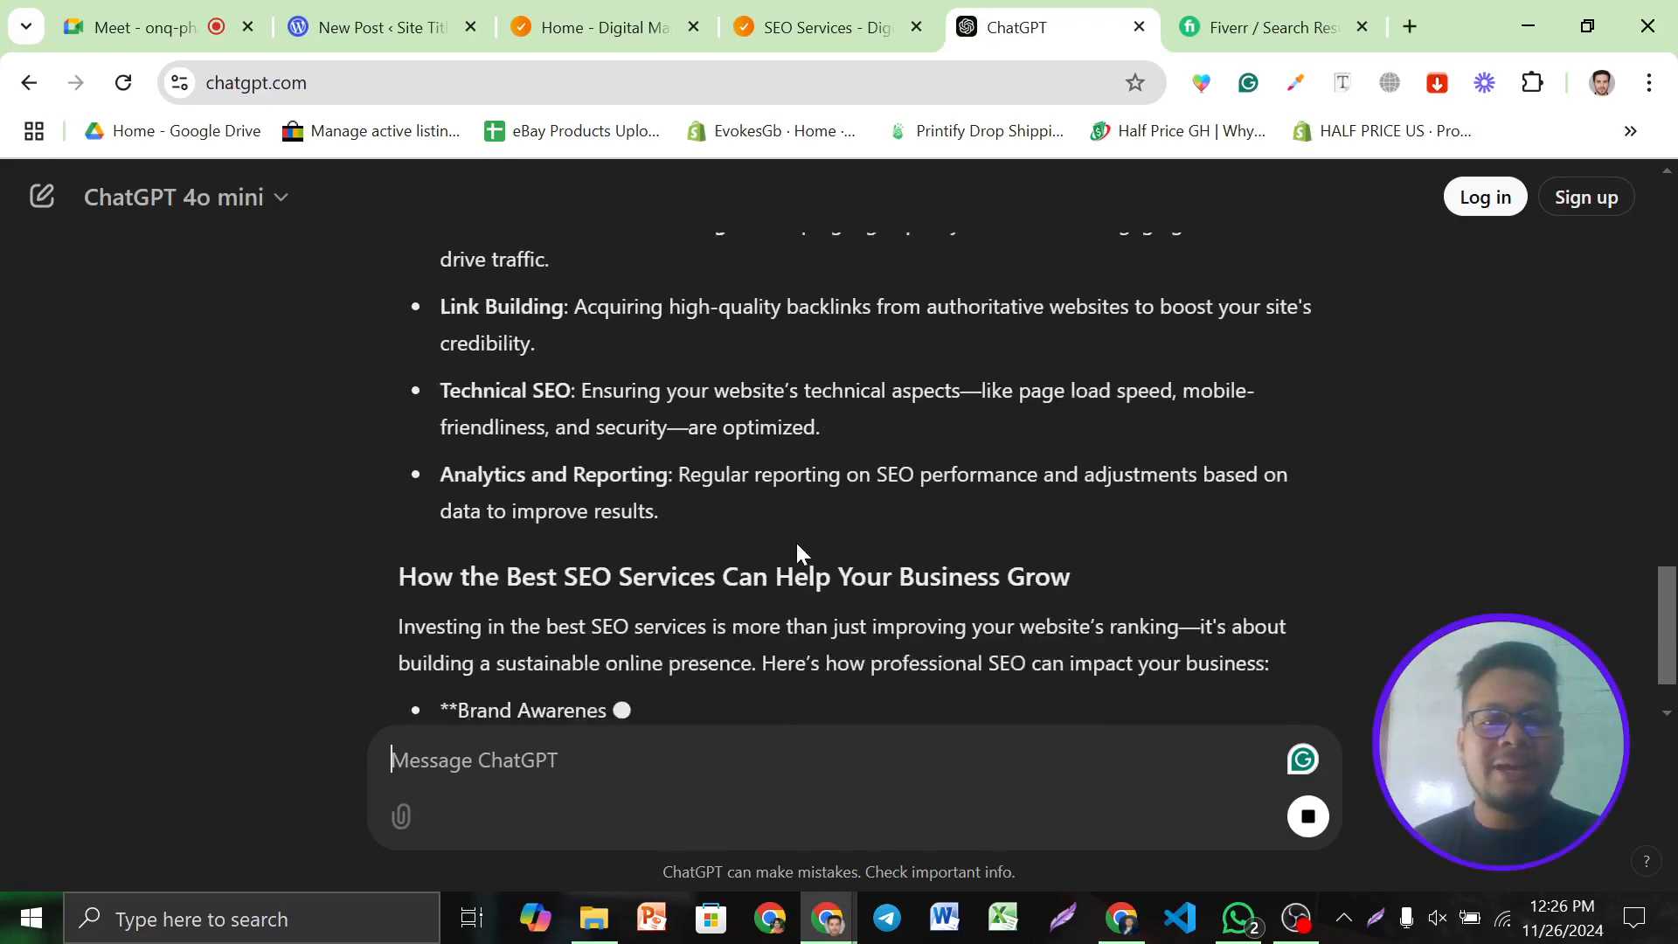
scroll(797, 543, "up", 15)
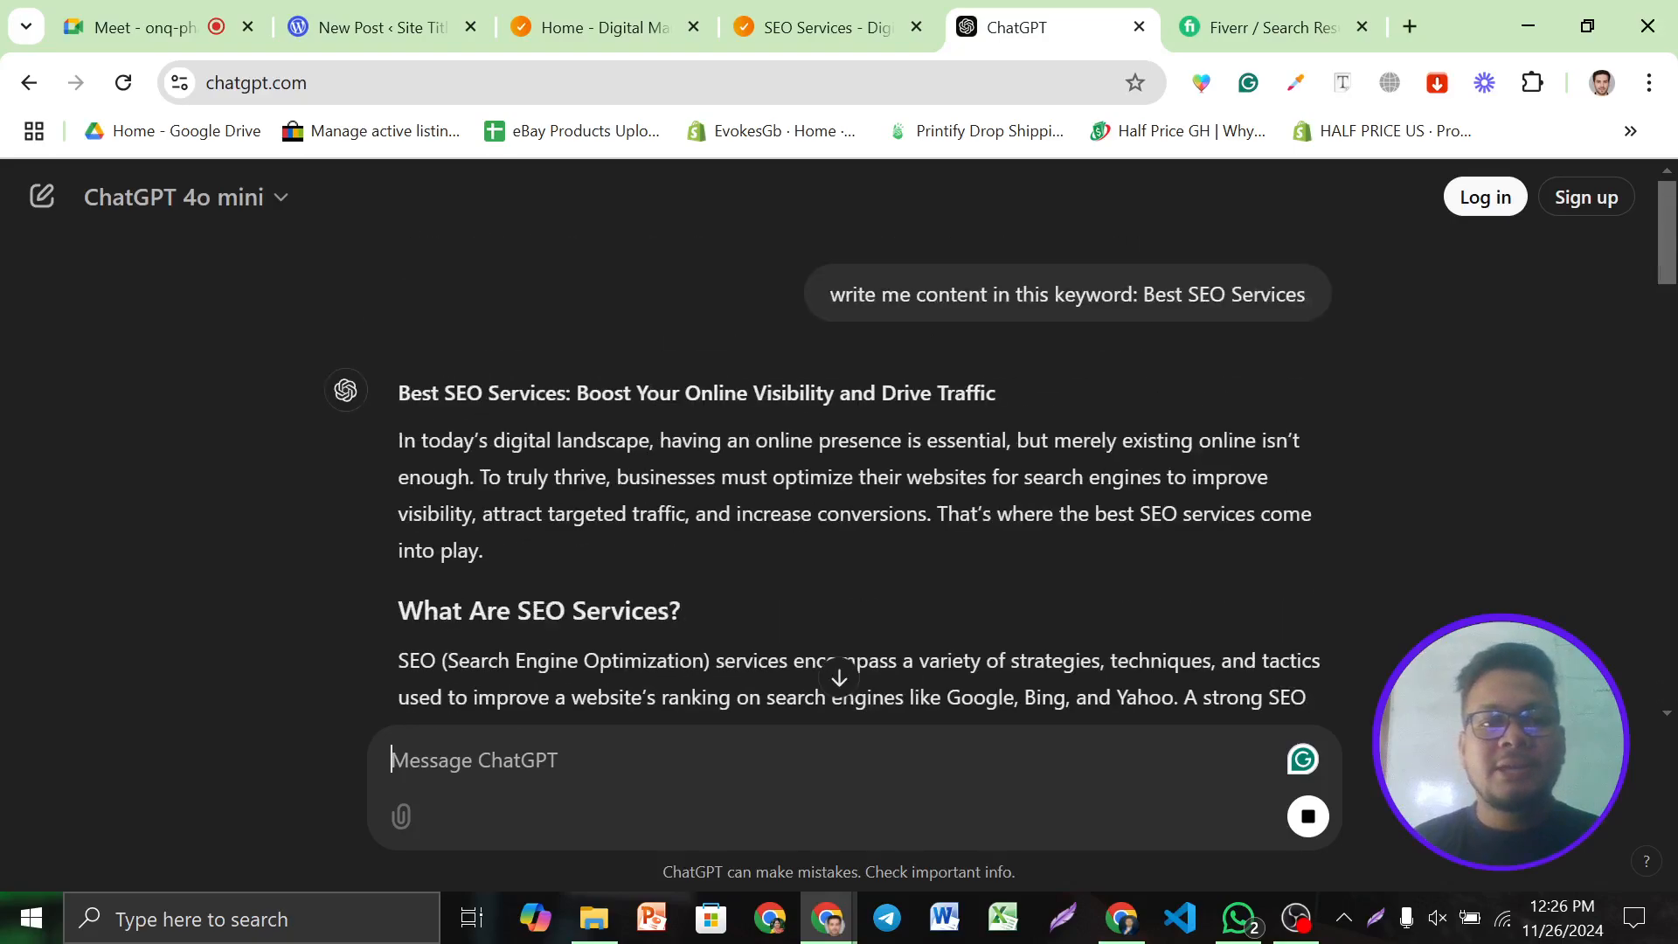
triple_click(656, 395)
key("ctrl+c")
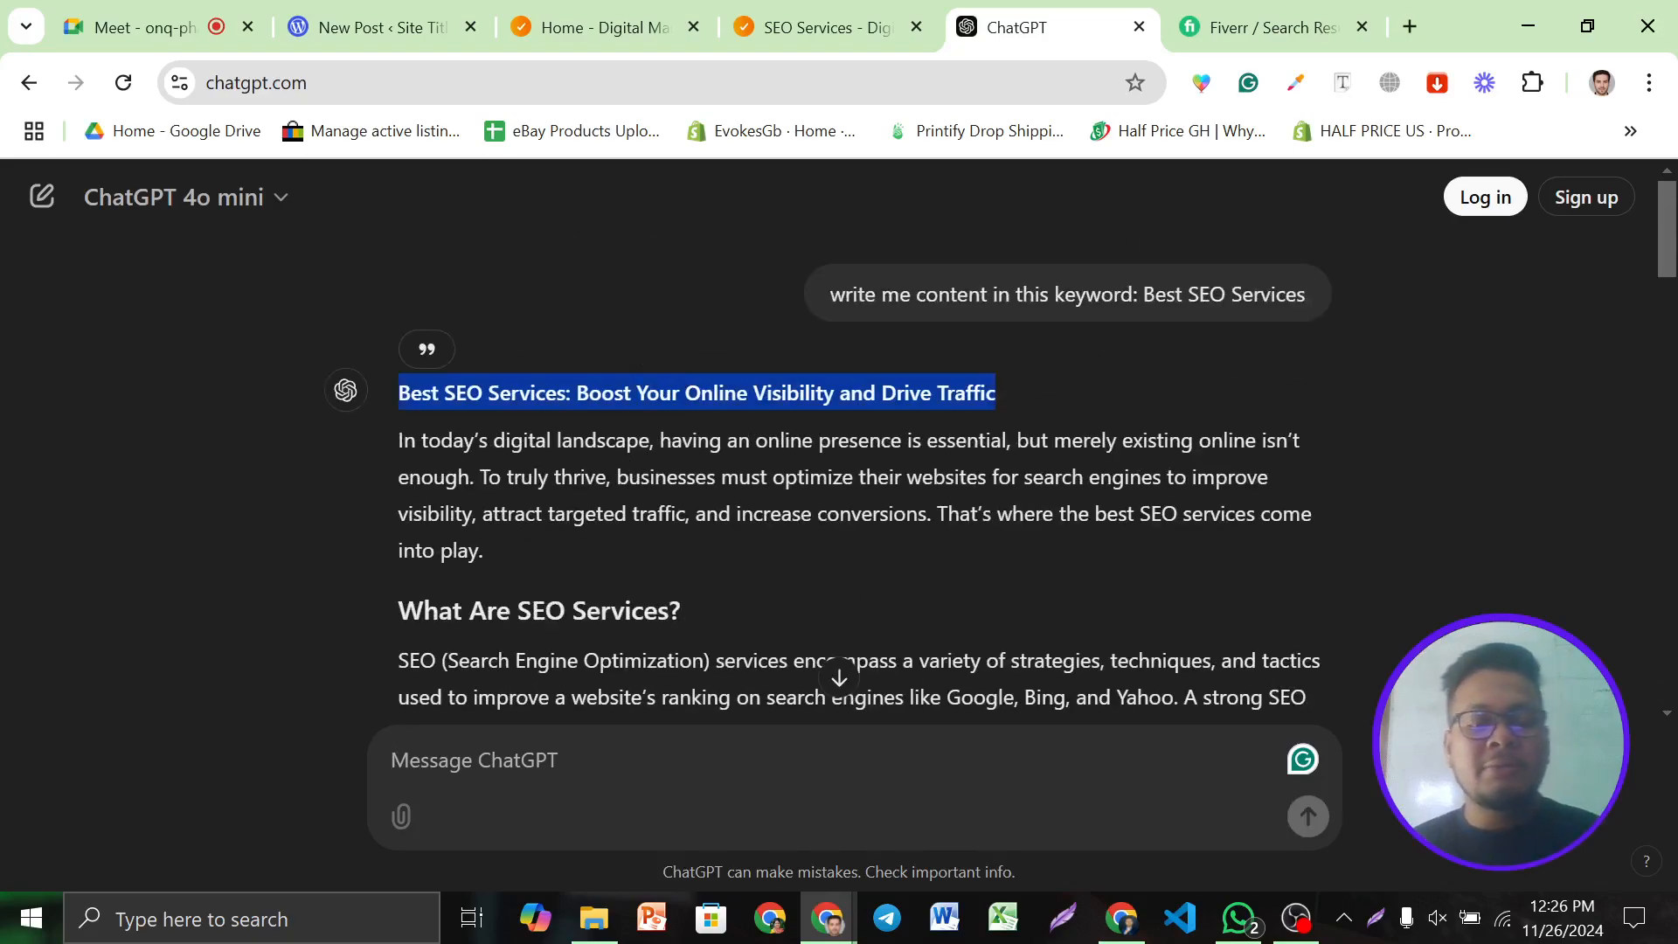
Paste 'Best SEO Services: Boost Your Online Visibility and Drive Traffic' as the post title
left_click(376, 27)
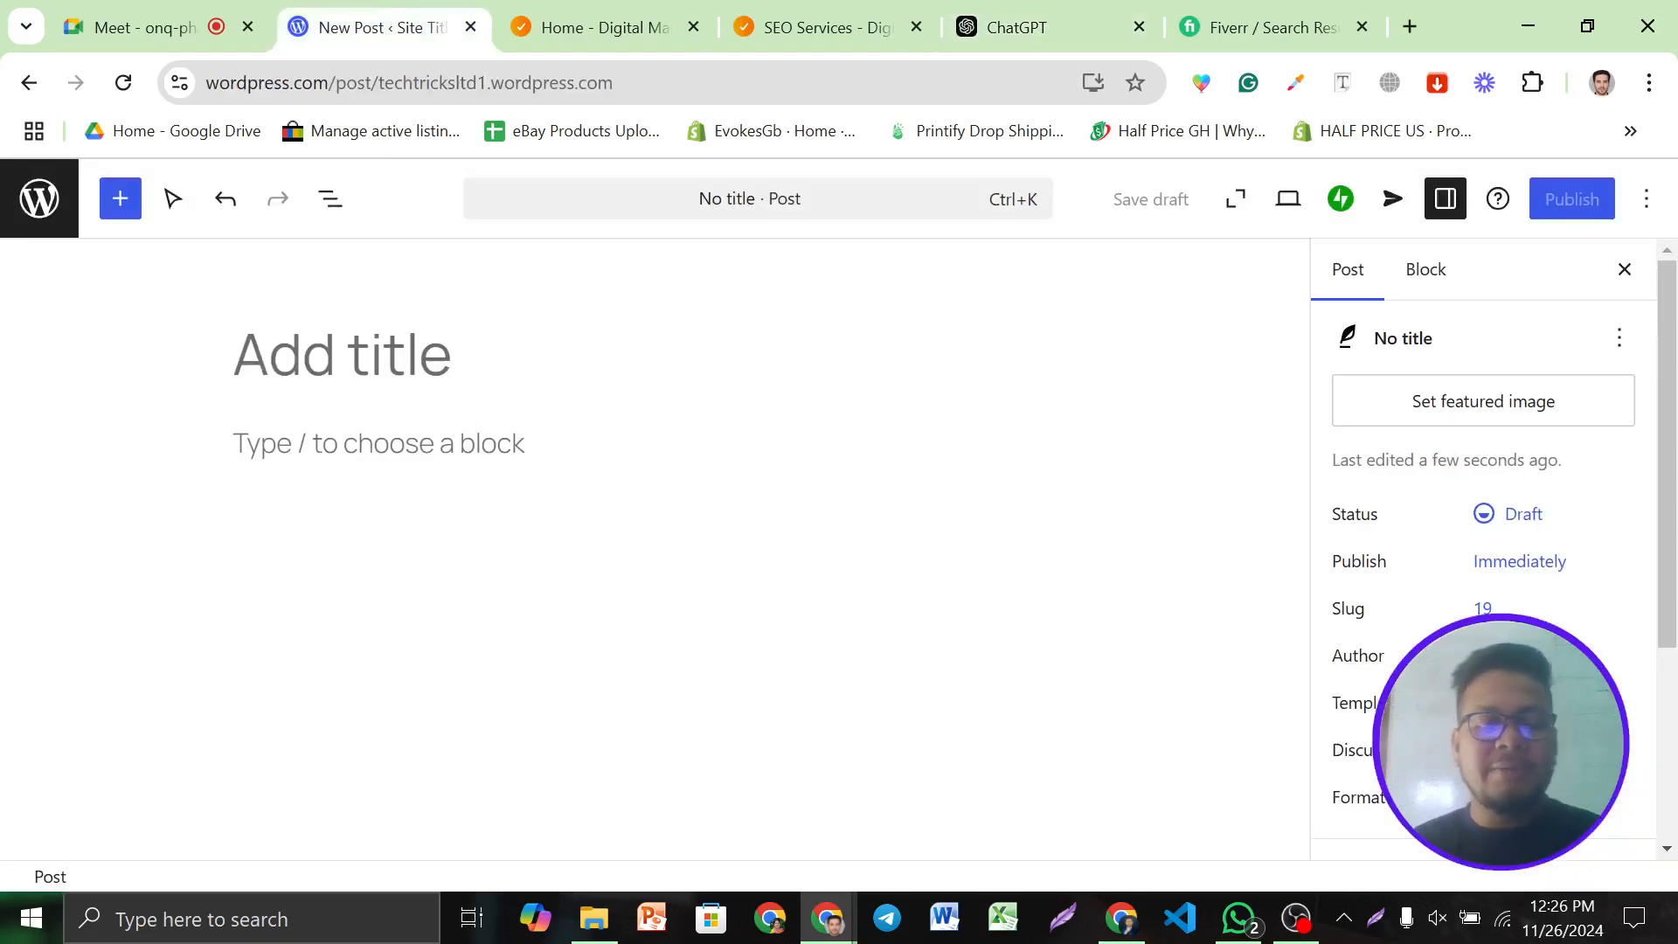
key("ctrl+v")
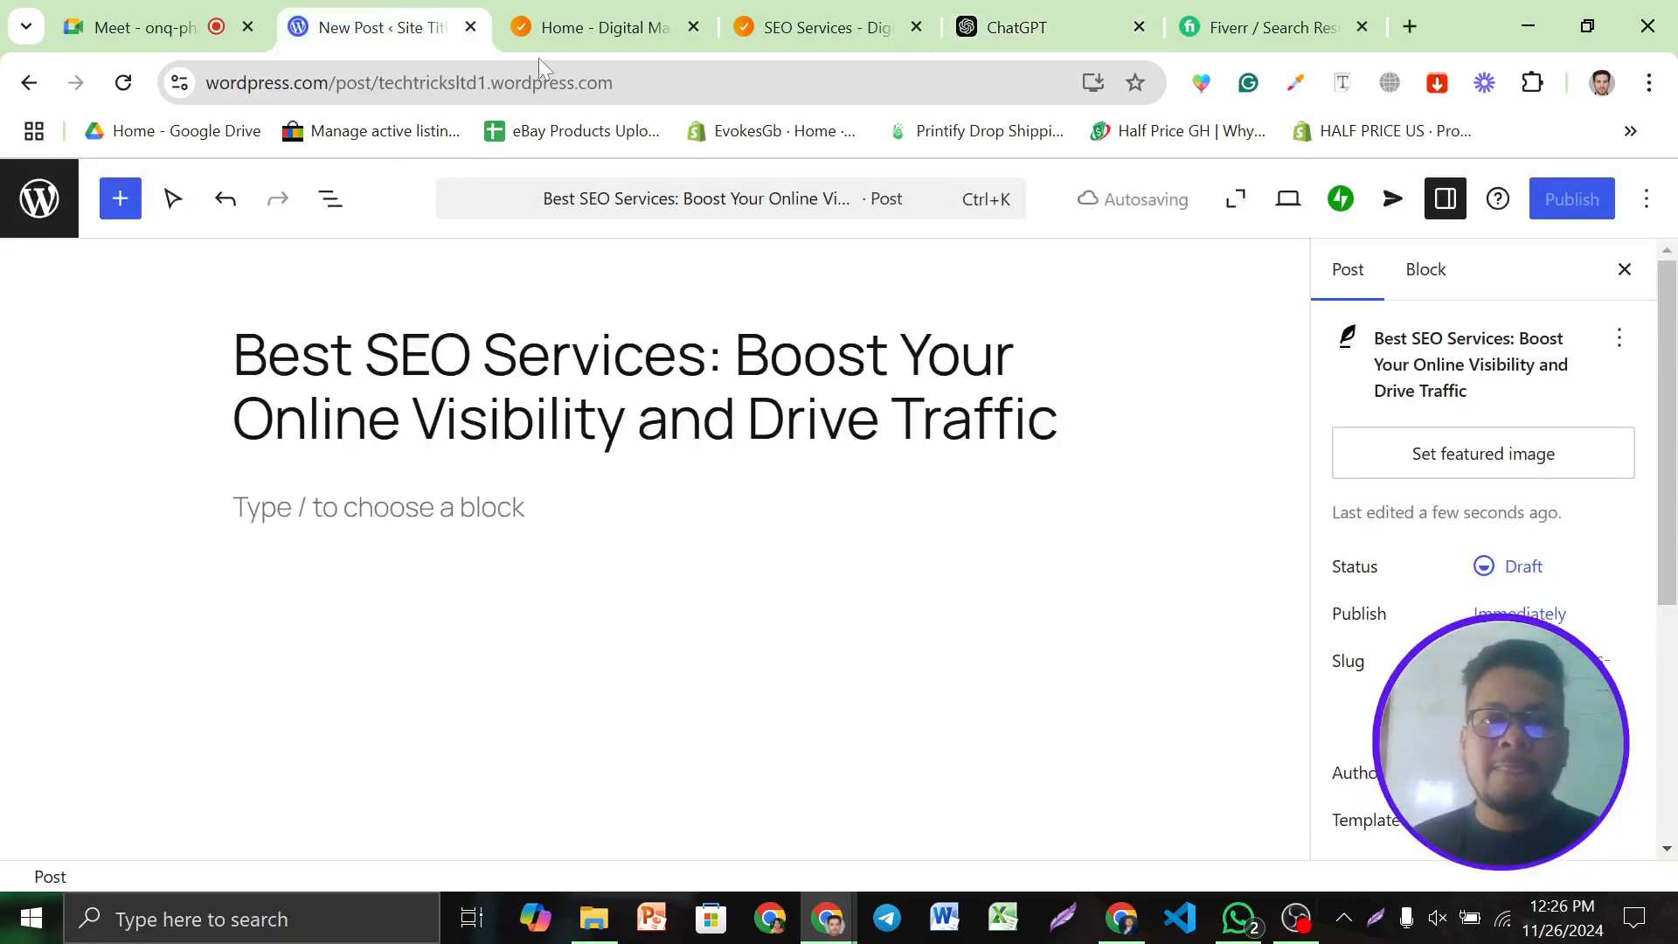
left_click(664, 22)
Copy ChatGPT's article text from intro to closing line into the post body
left_click(1013, 27)
left_click(934, 520)
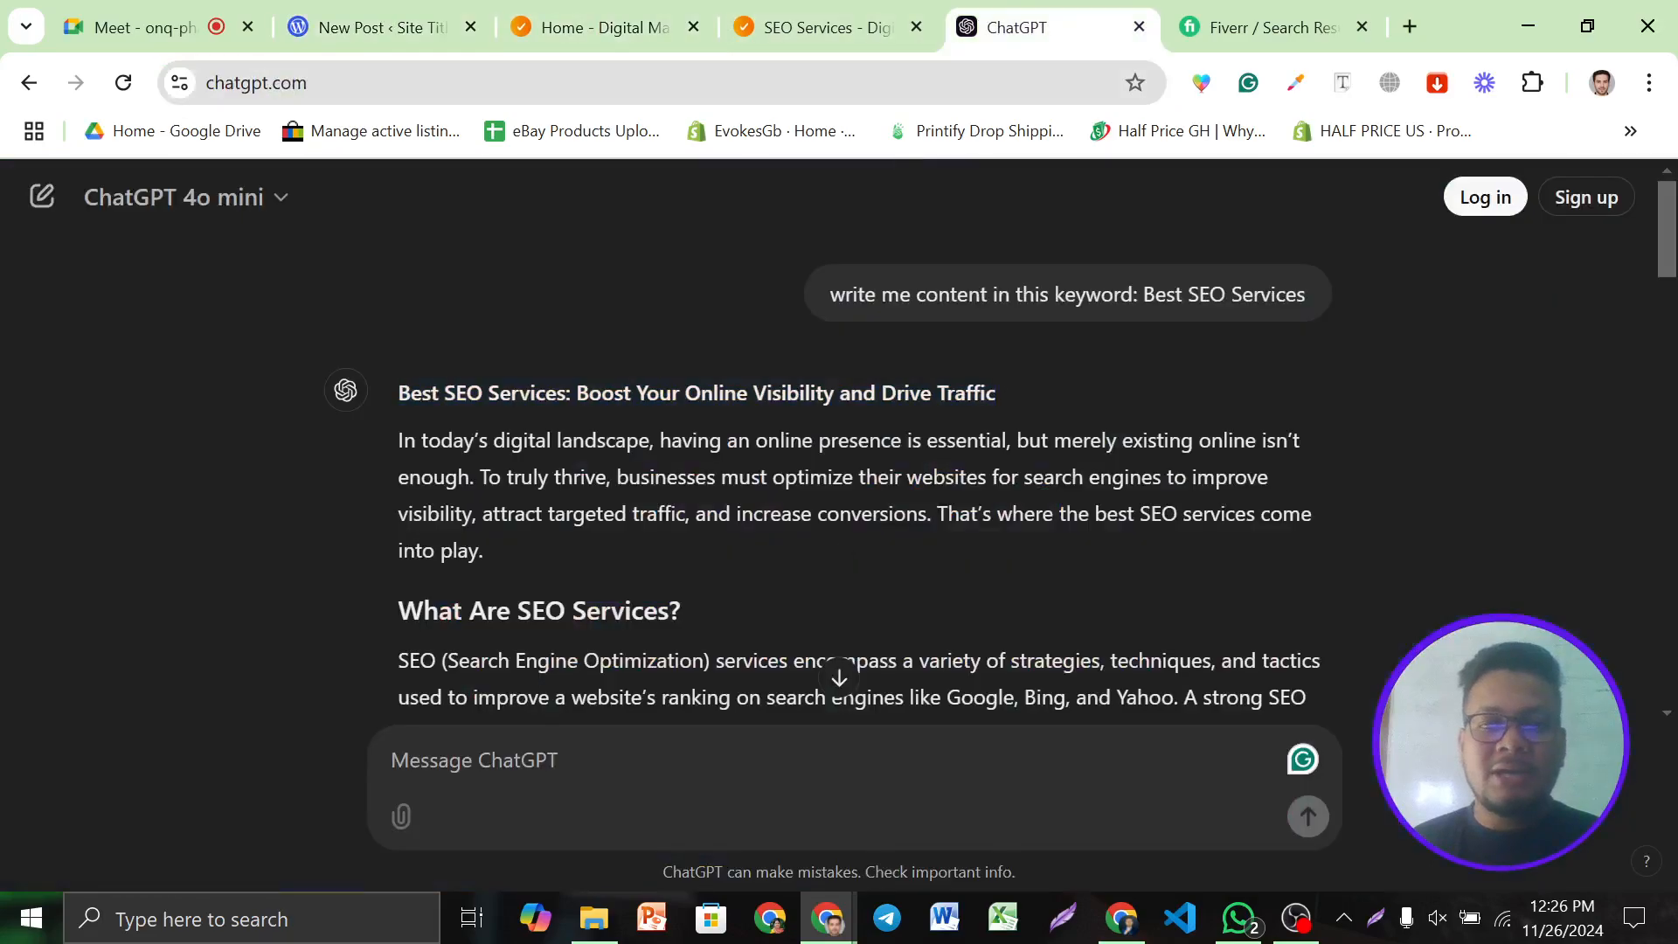
scroll(934, 519, "down", 10)
scroll(934, 519, "down", 10)
scroll(933, 509, "up", 20)
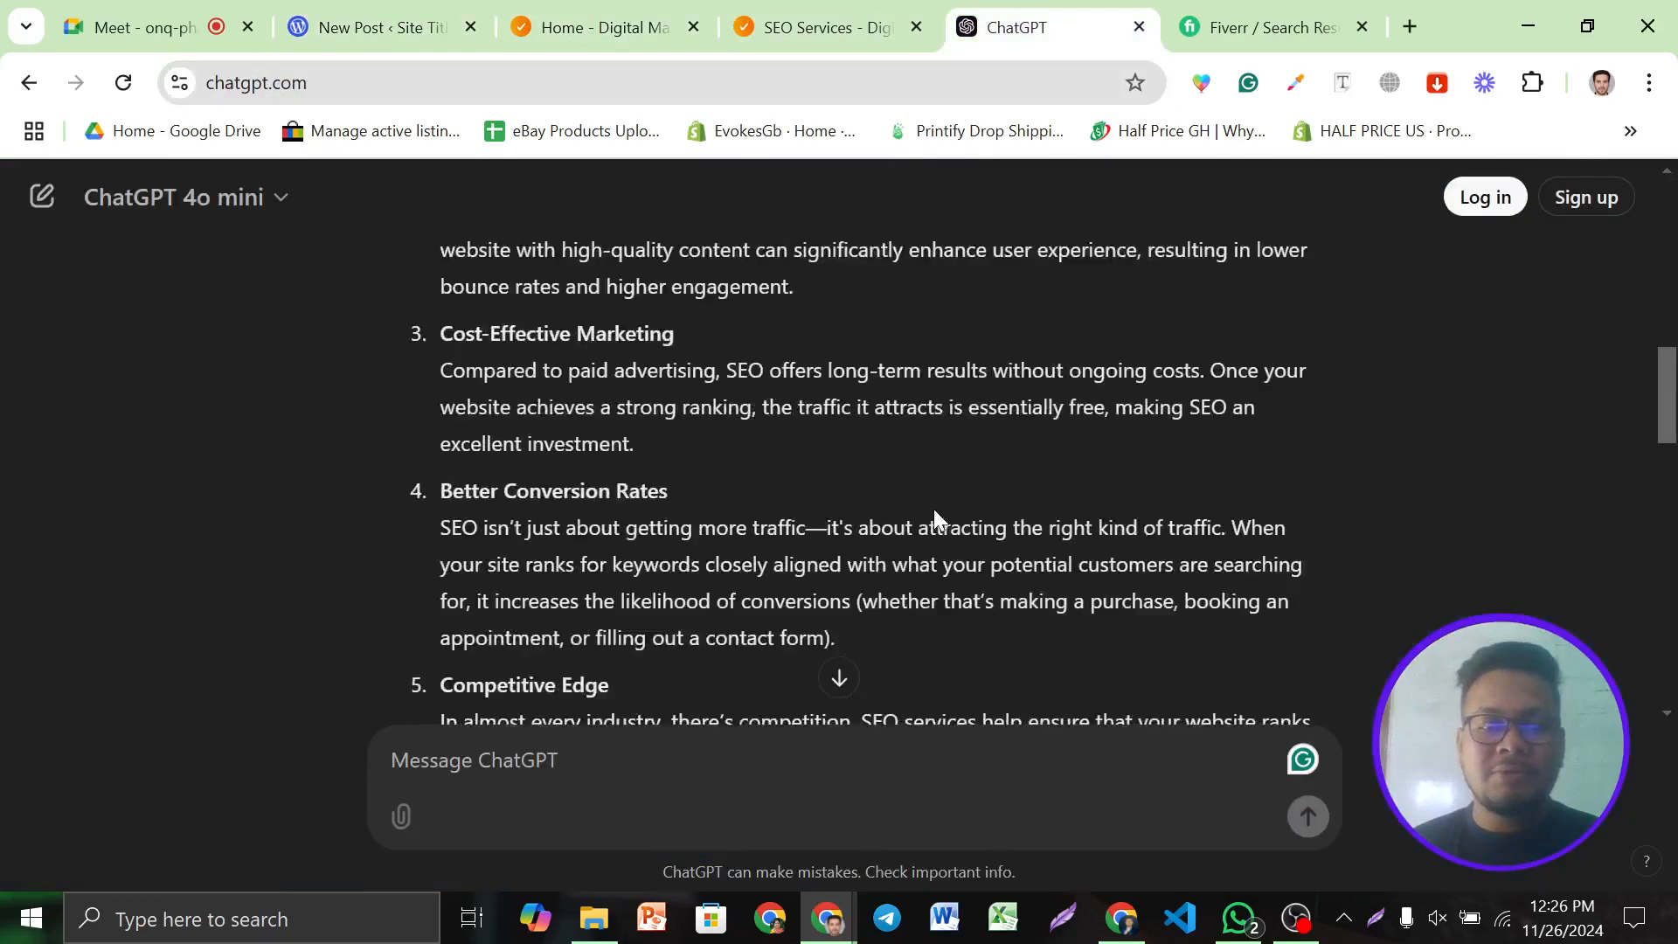
left_click_drag(401, 449, 1092, 669)
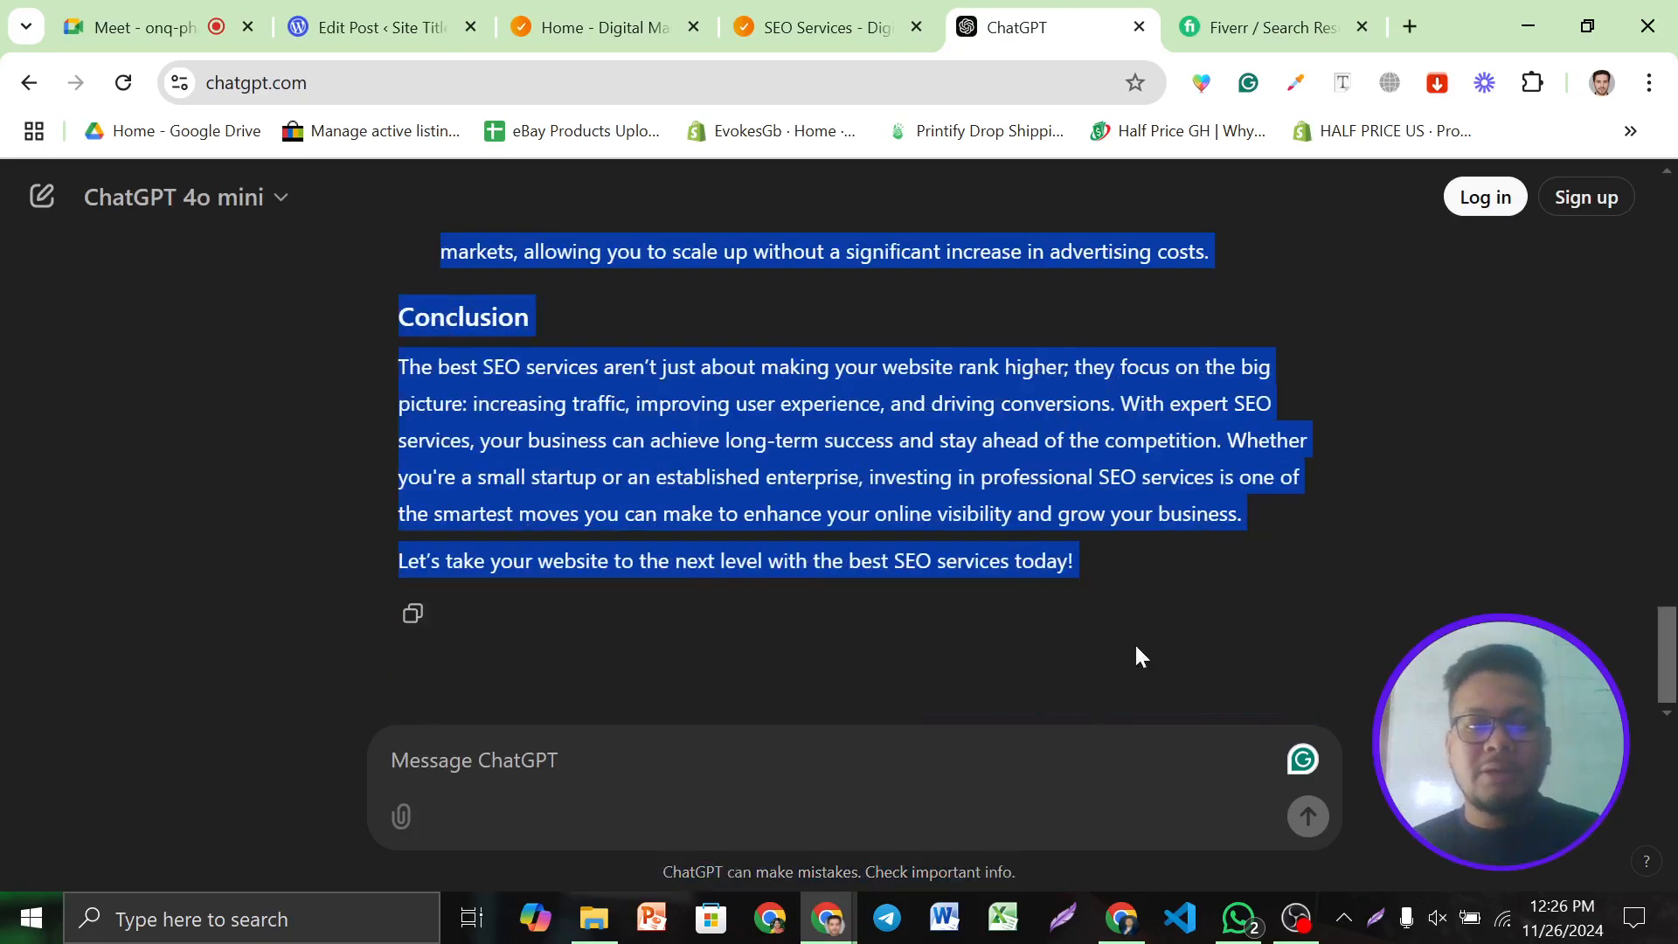
left_click(383, 27)
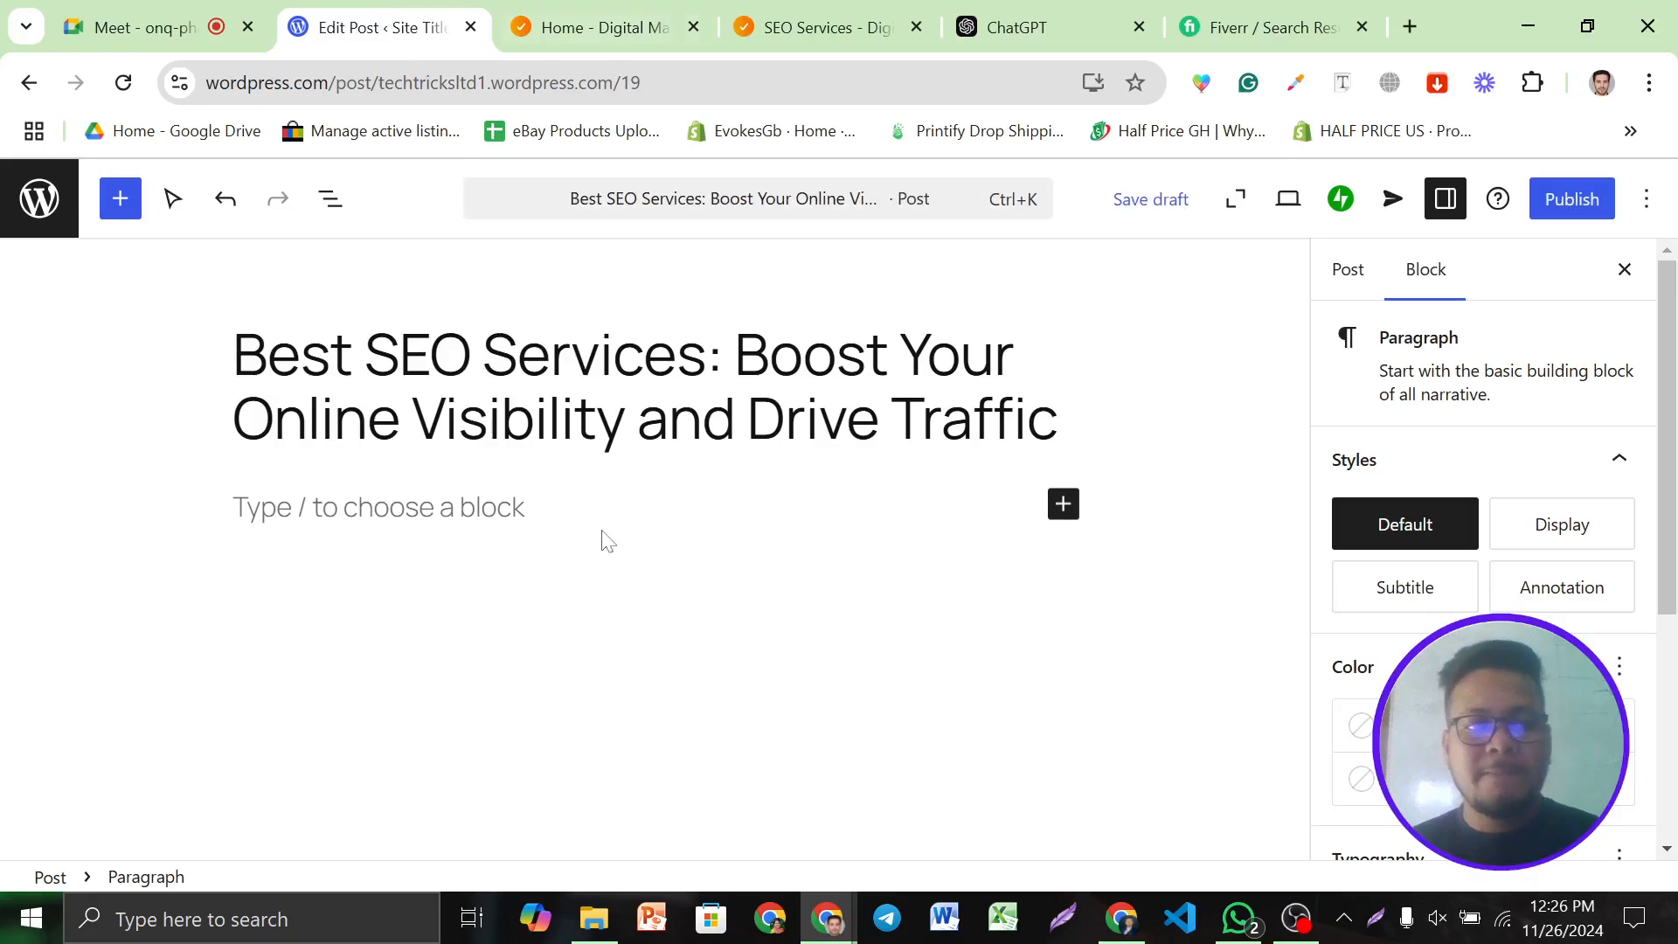
key("ctrl+v")
Delete the stray '4o mini' text at the end of the pasted article
scroll(761, 570, "up", 3)
scroll(900, 551, "down", 2)
scroll(900, 551, "down", 2)
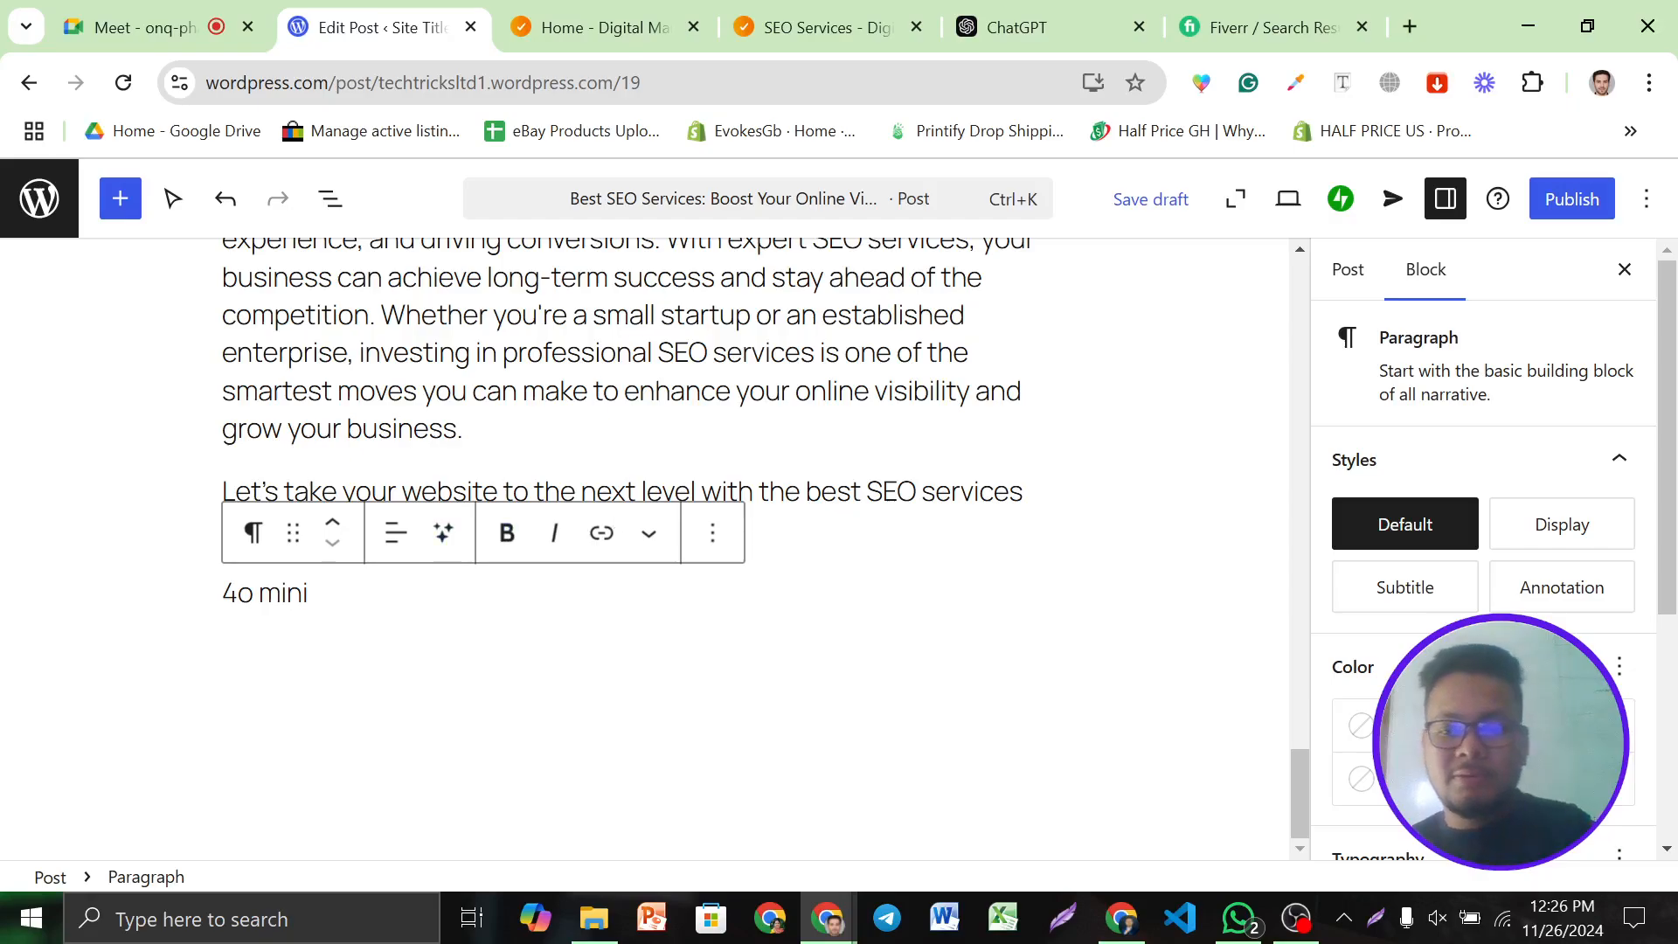
key("BackSpace")
key("BackSpace")
key("BackSpace")
key("BackSpace")
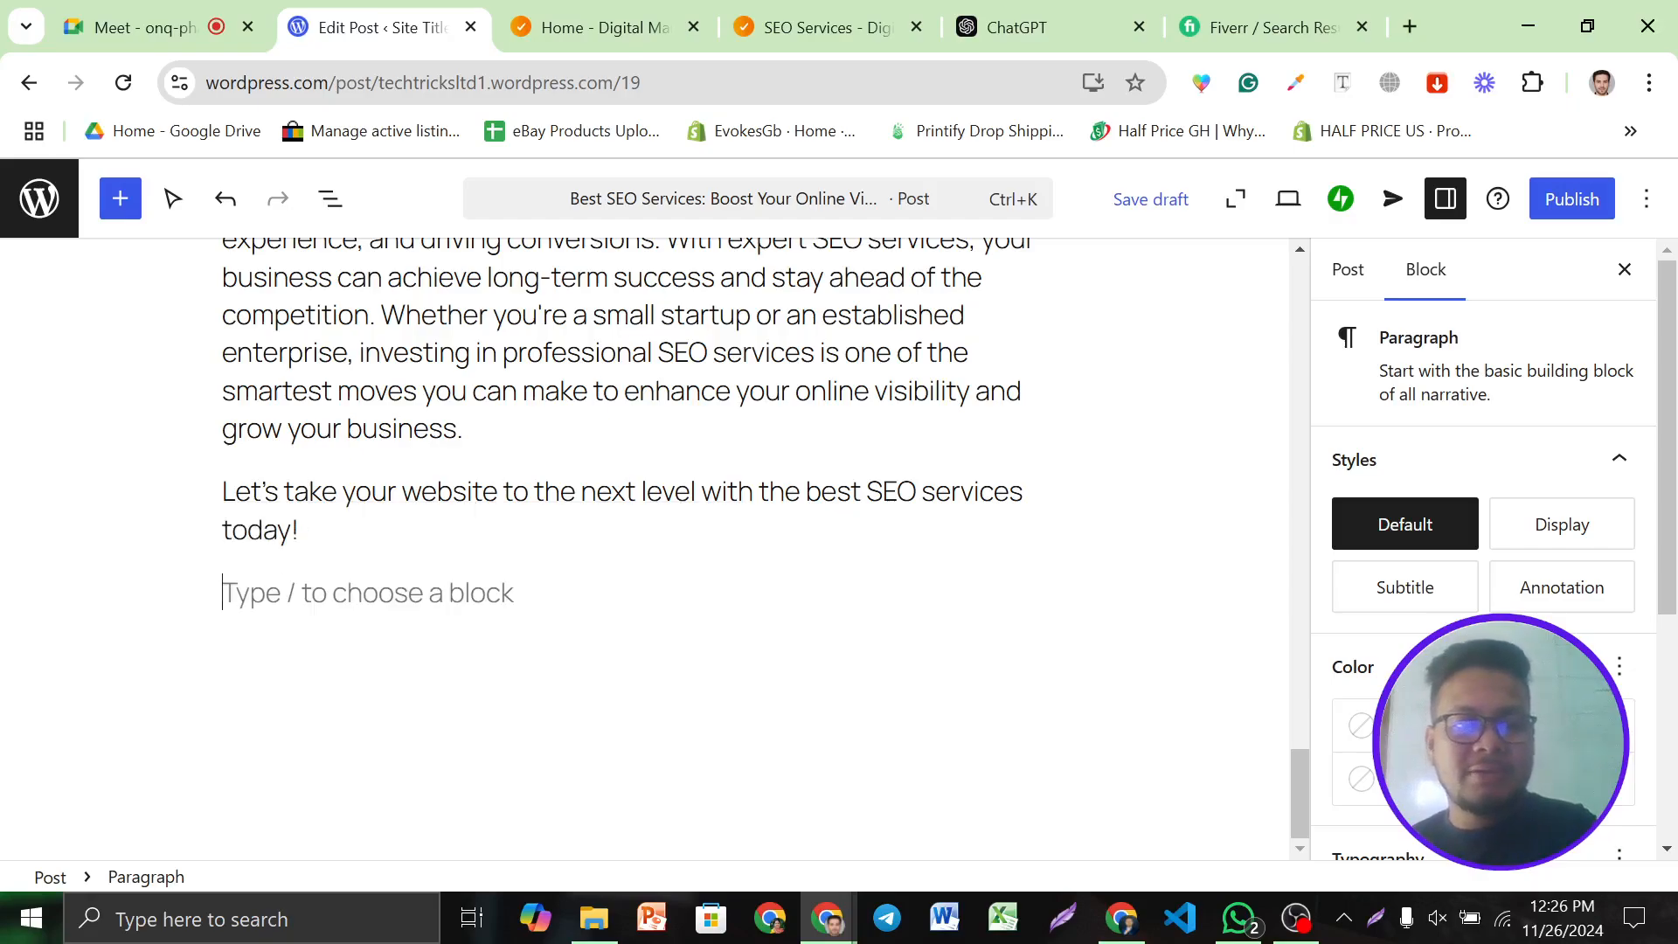
key("BackSpace")
scroll(816, 638, "up", 5)
scroll(816, 638, "up", 15)
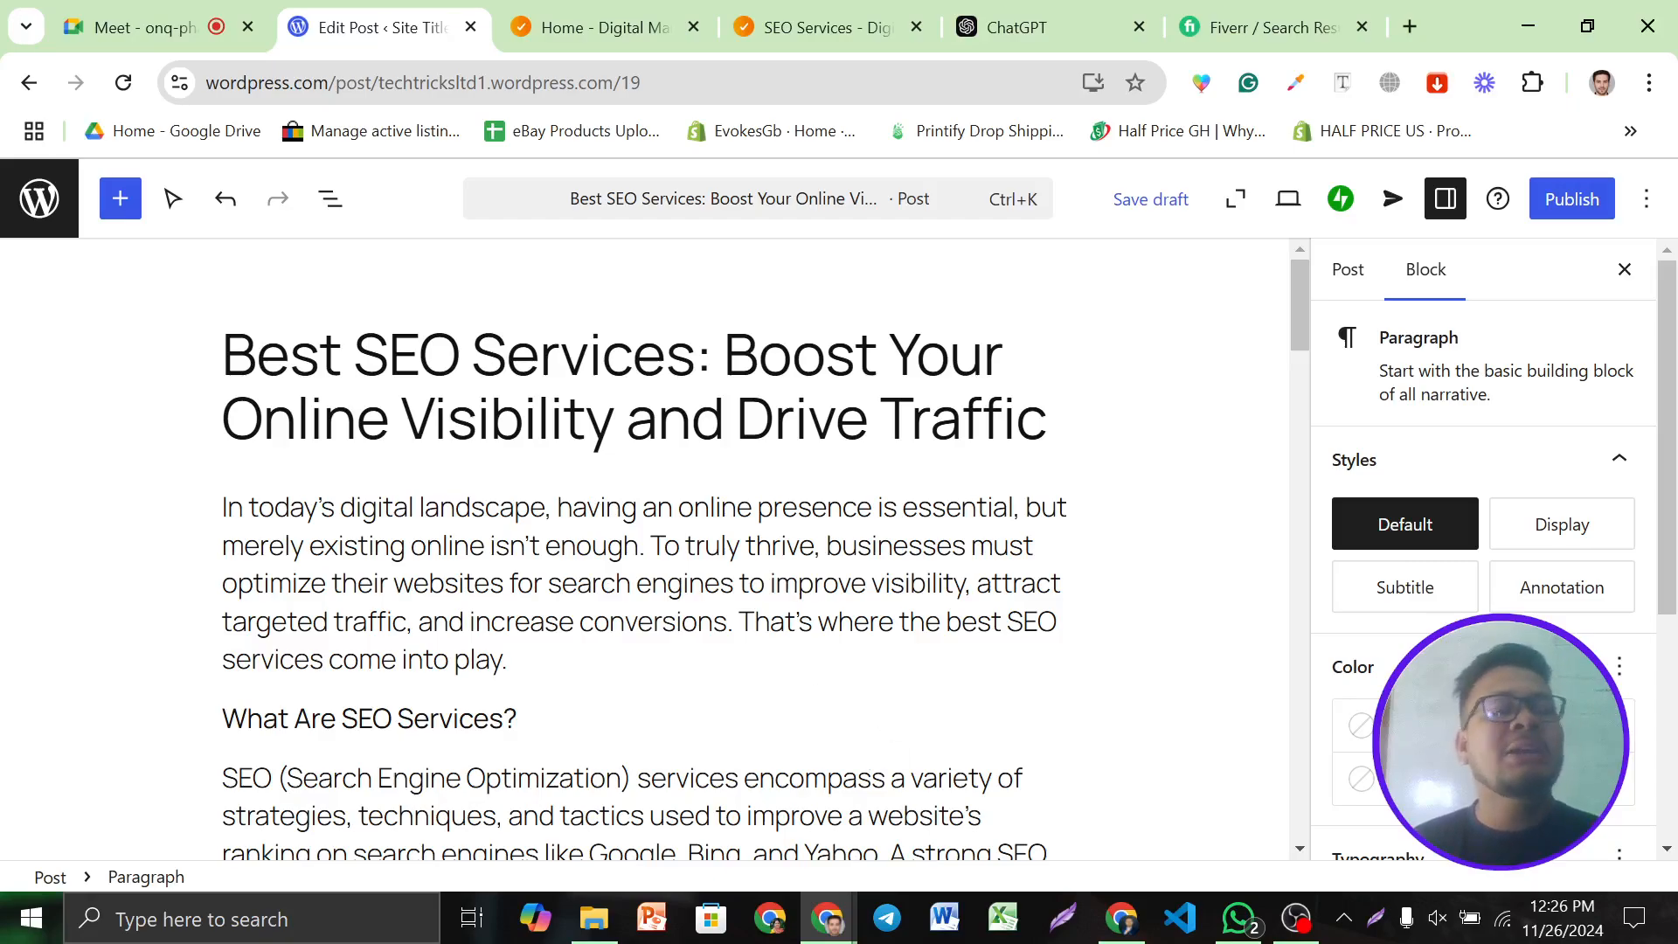
Go to the company's SEO Services page and choose Save image as on the SEO picture
left_click(1017, 27)
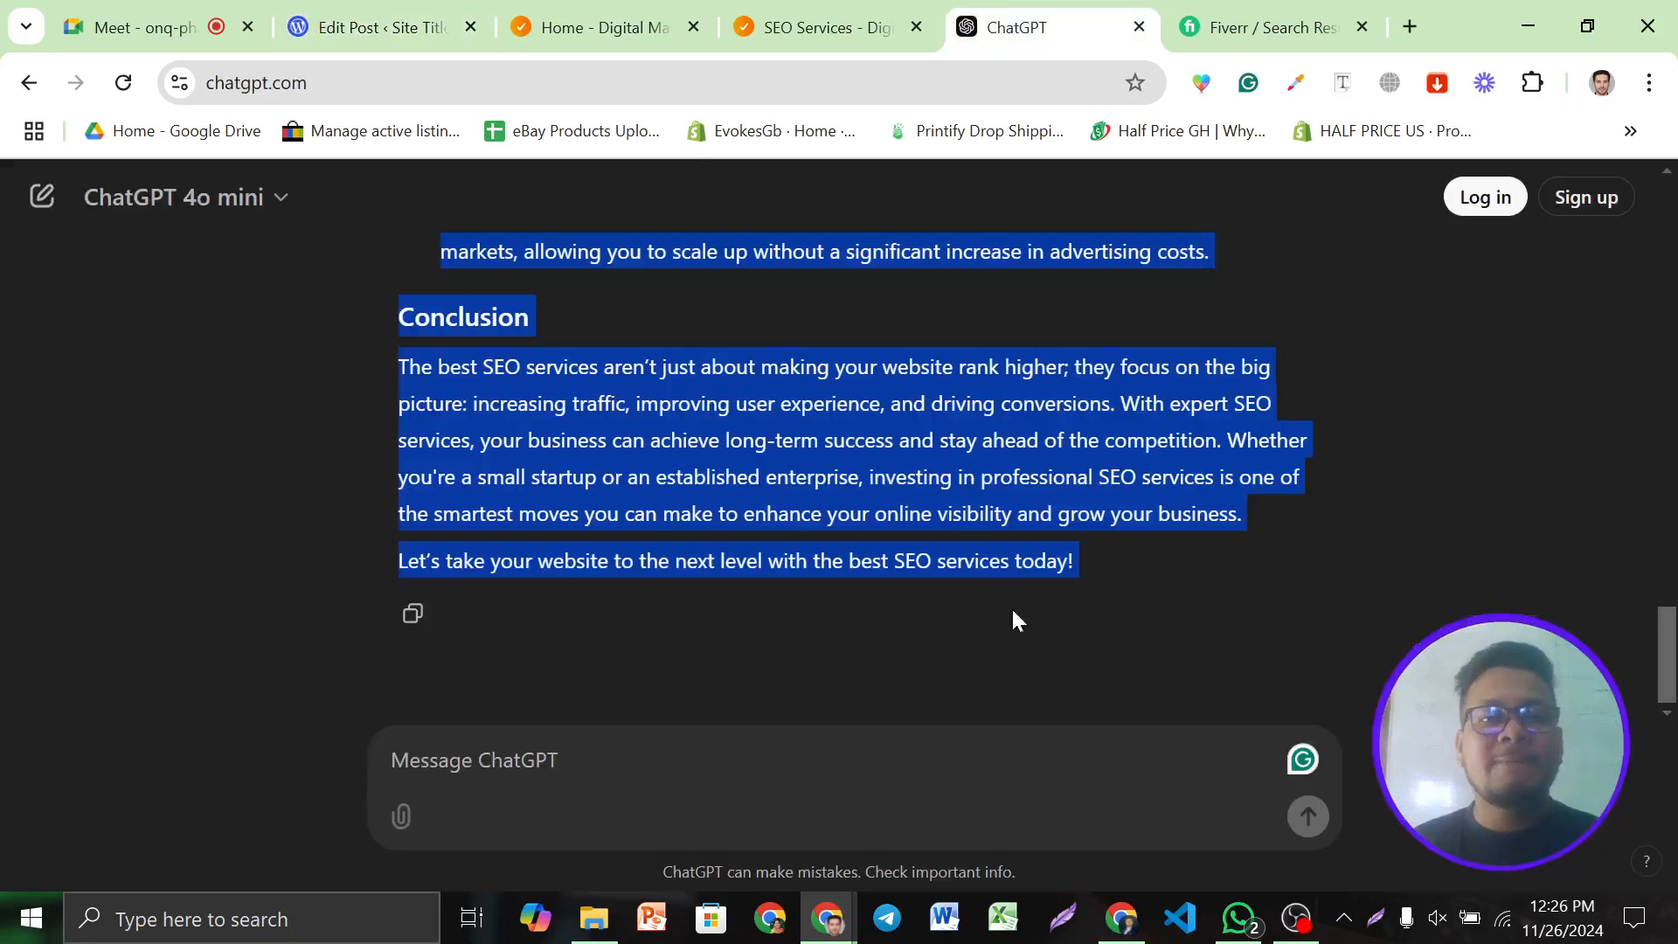
left_click(367, 27)
scroll(644, 559, "down", 4)
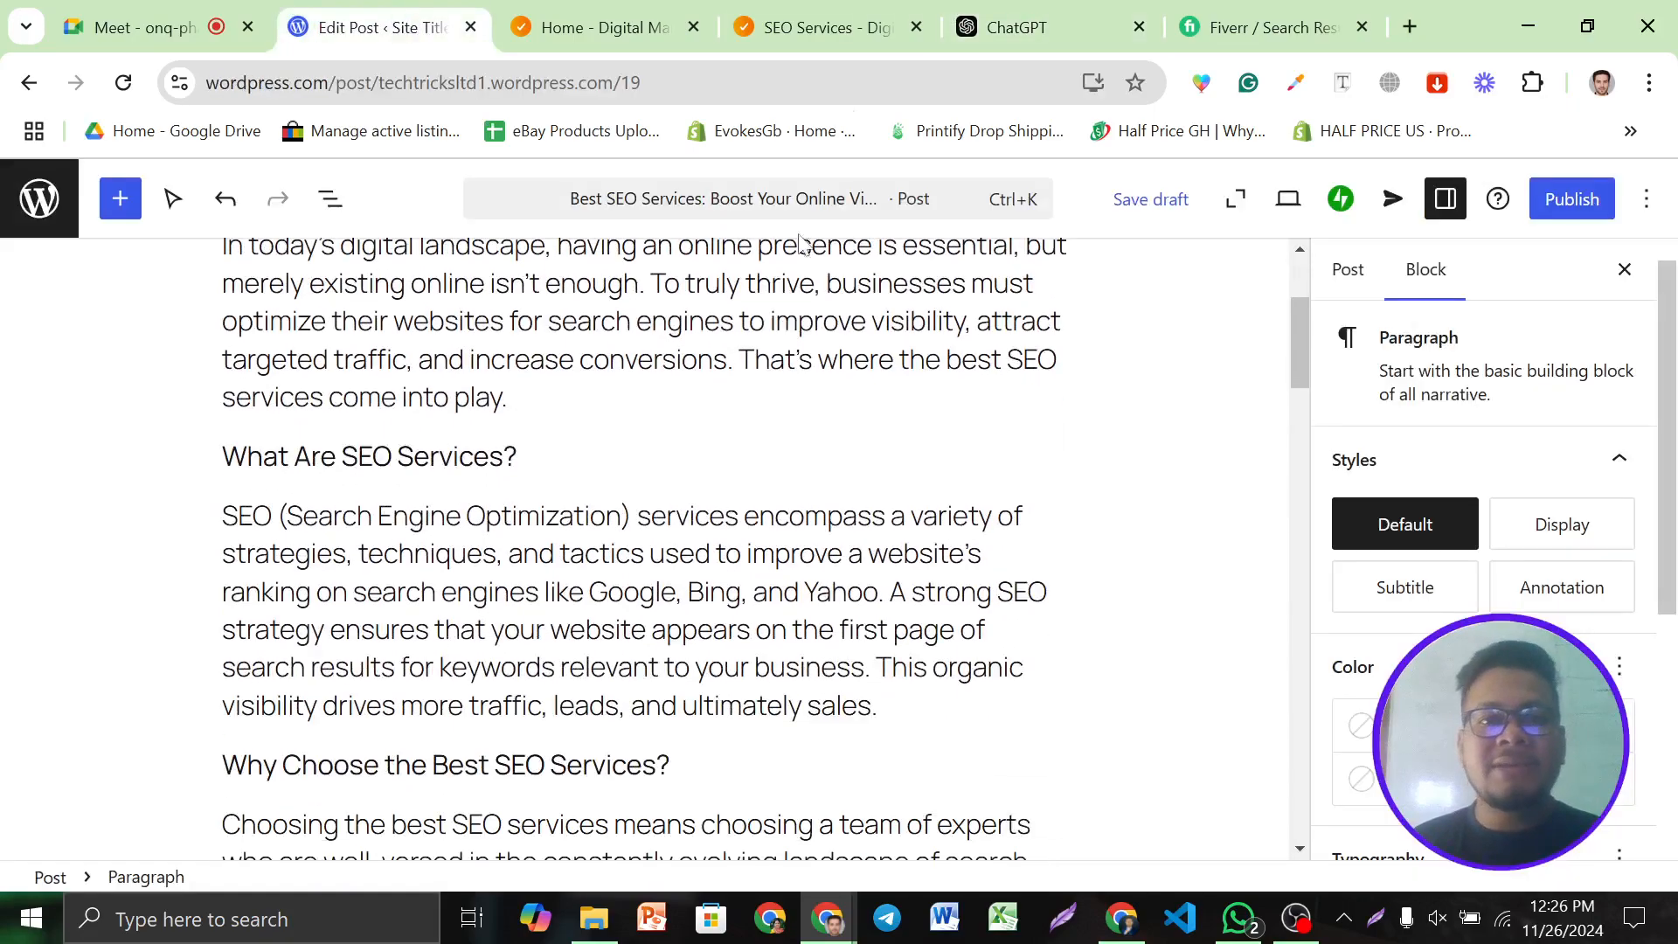
left_click(787, 22)
scroll(443, 332, "down", 4)
right_click(438, 315)
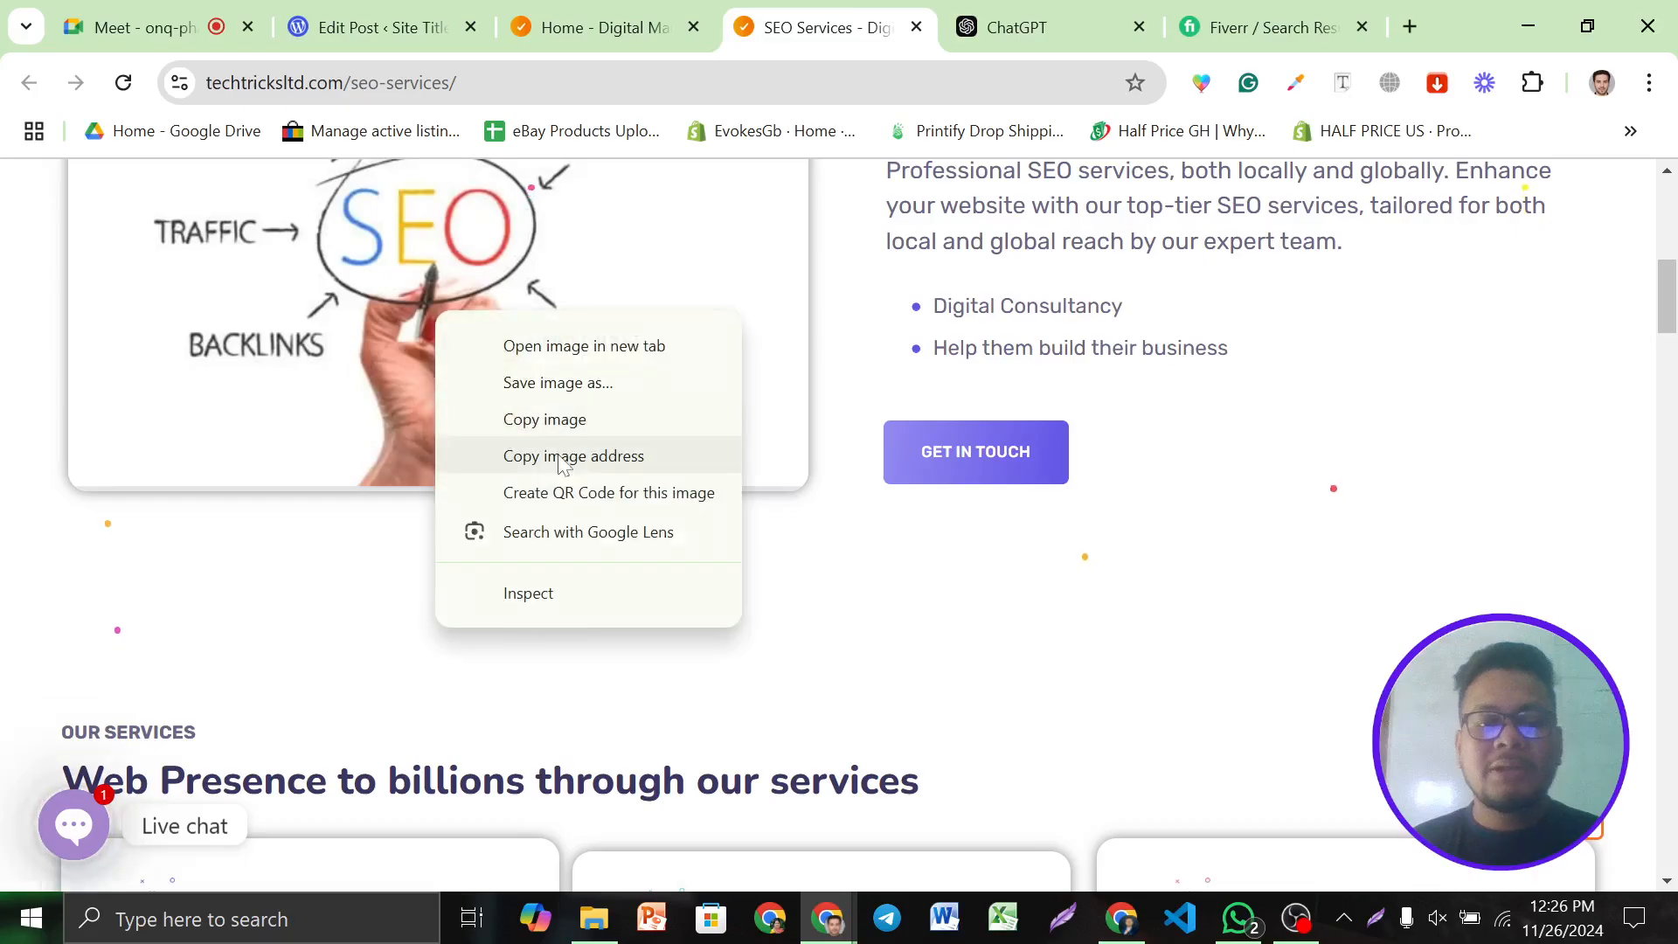
left_click(546, 382)
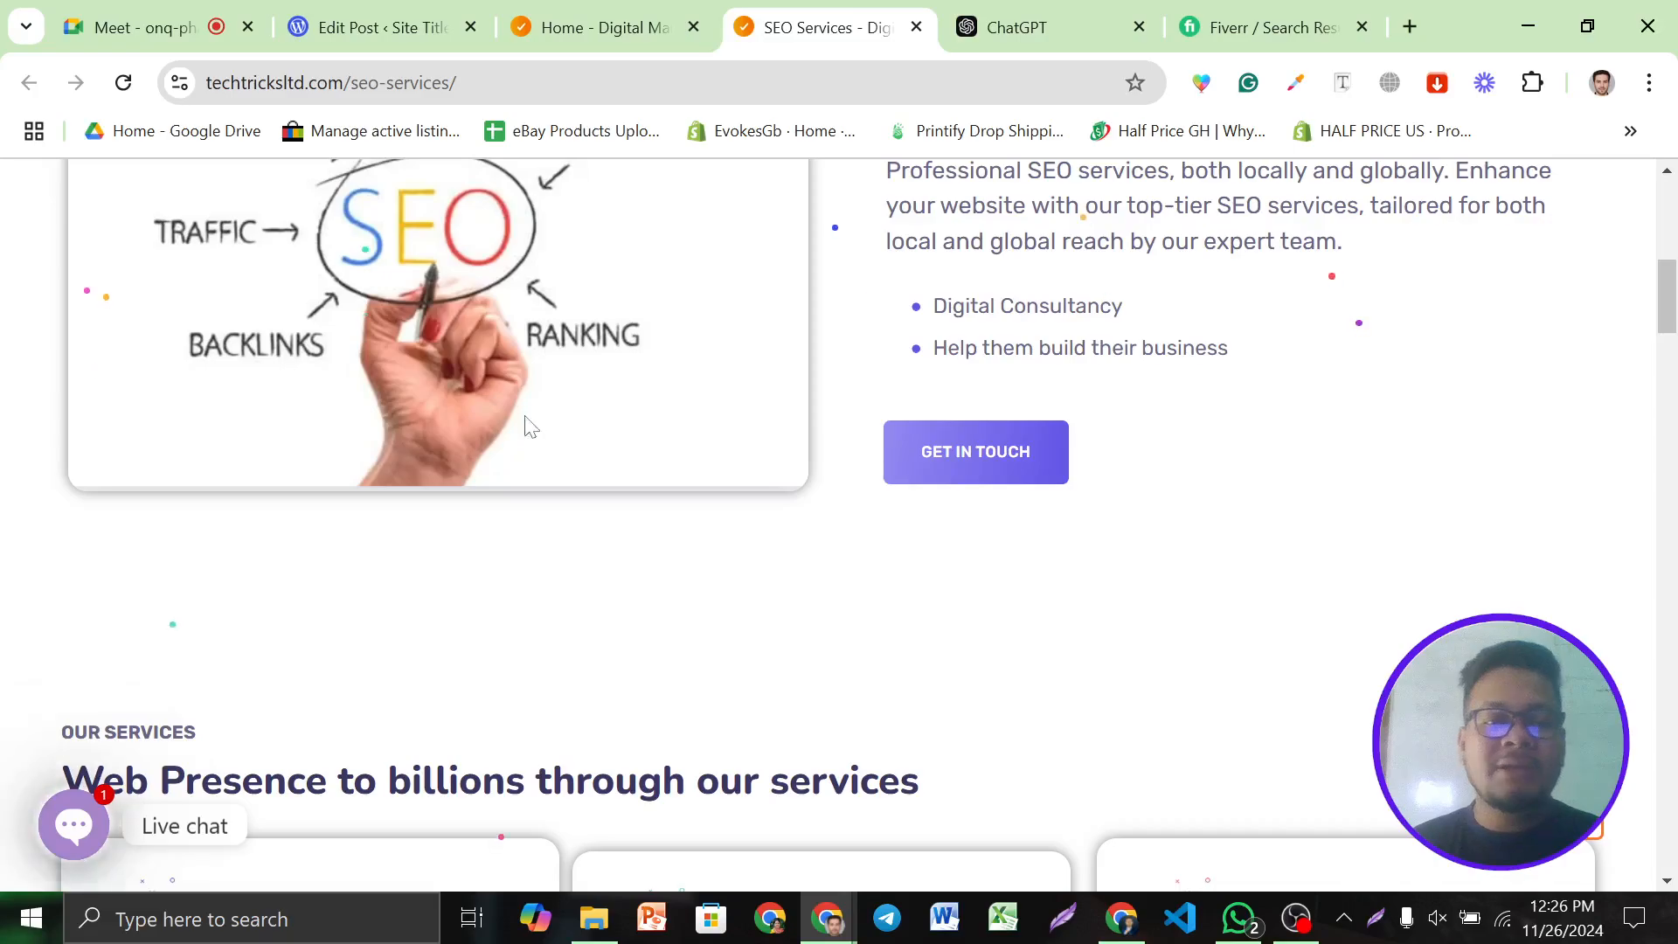
Save the SEO image to Downloads as 'Best SEO Services.png', removing the invalid colon from the name
scroll(529, 402, "up", 3)
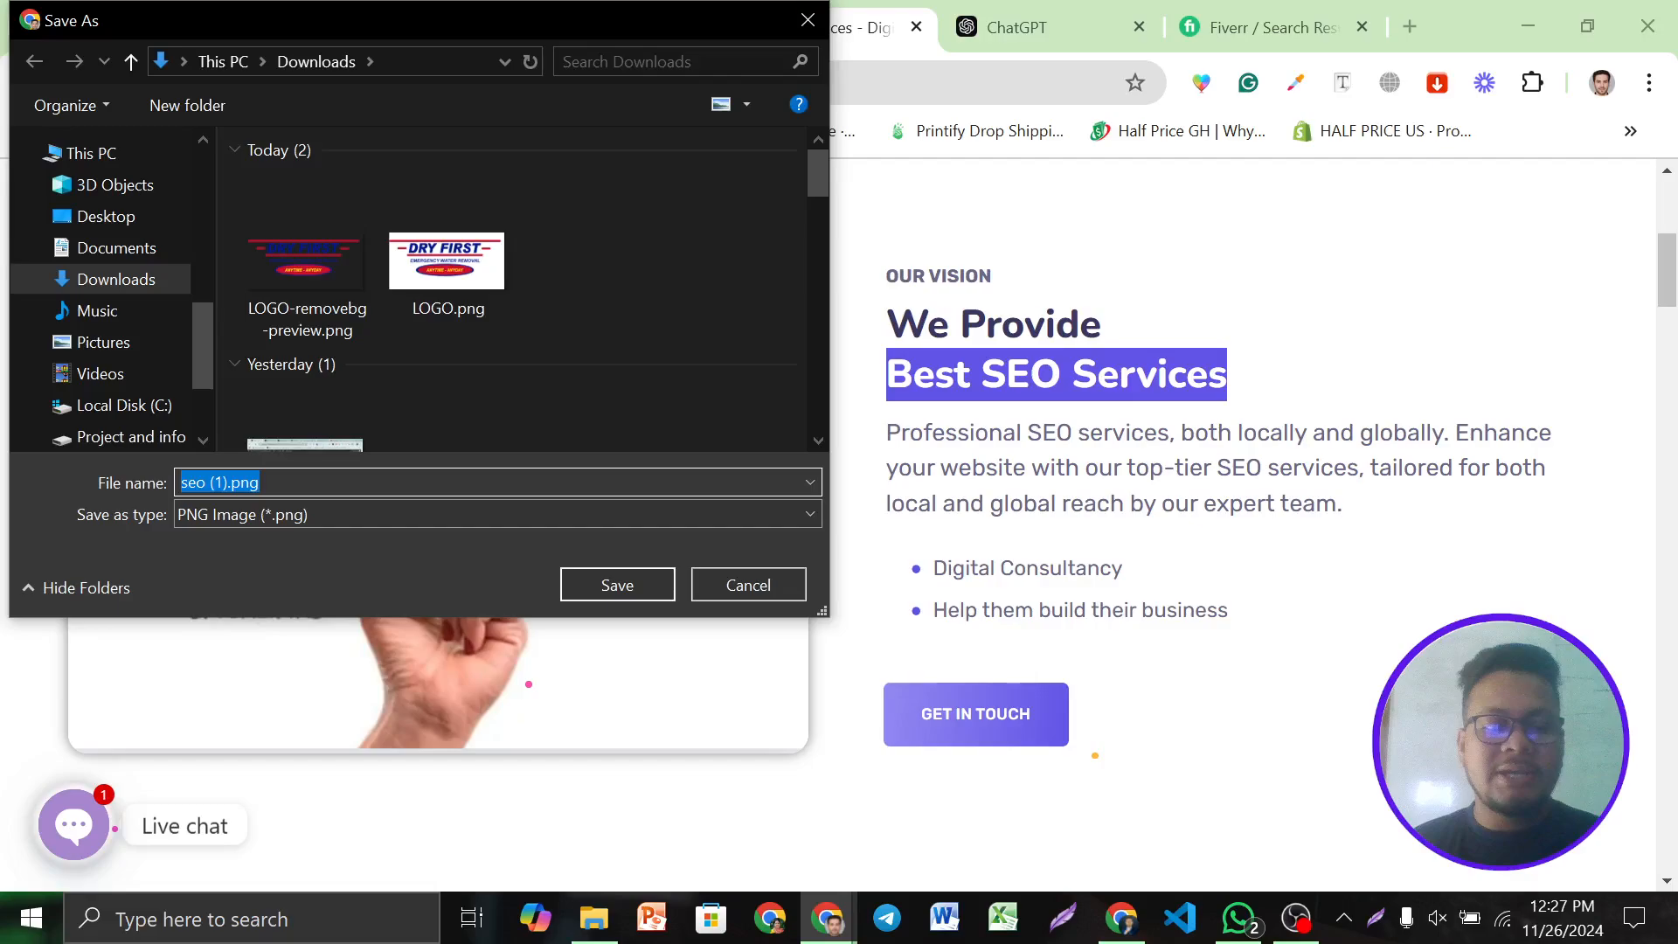
key("super+v")
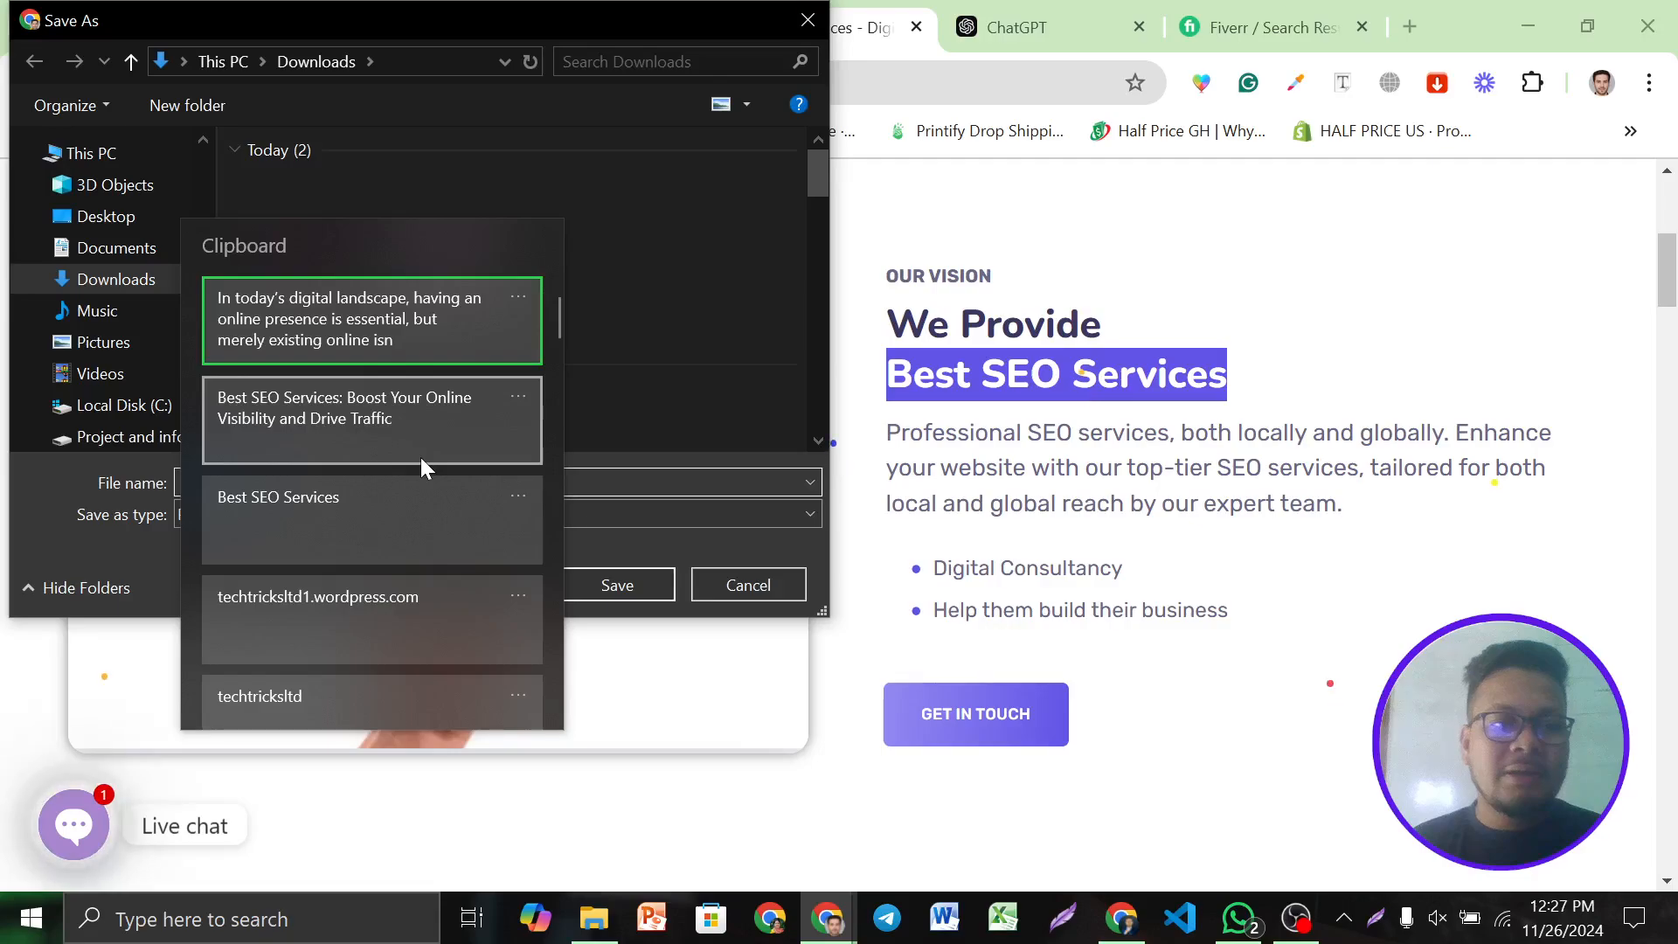
left_click(421, 458)
left_click(605, 582)
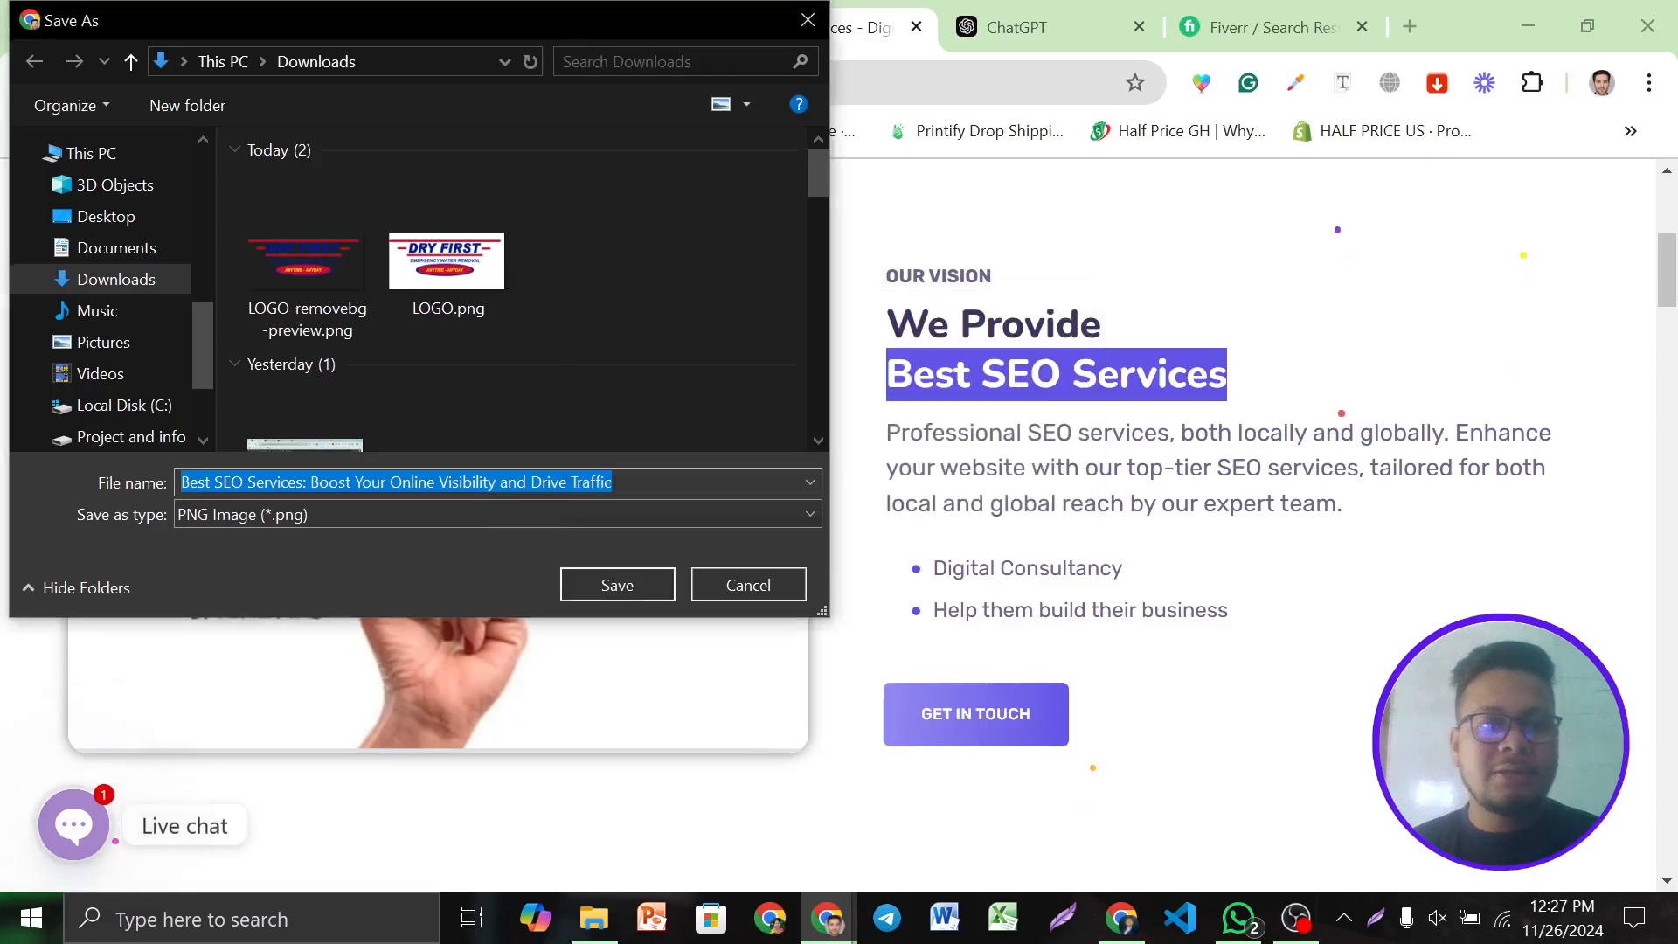
left_click(306, 482)
key("BackSpace")
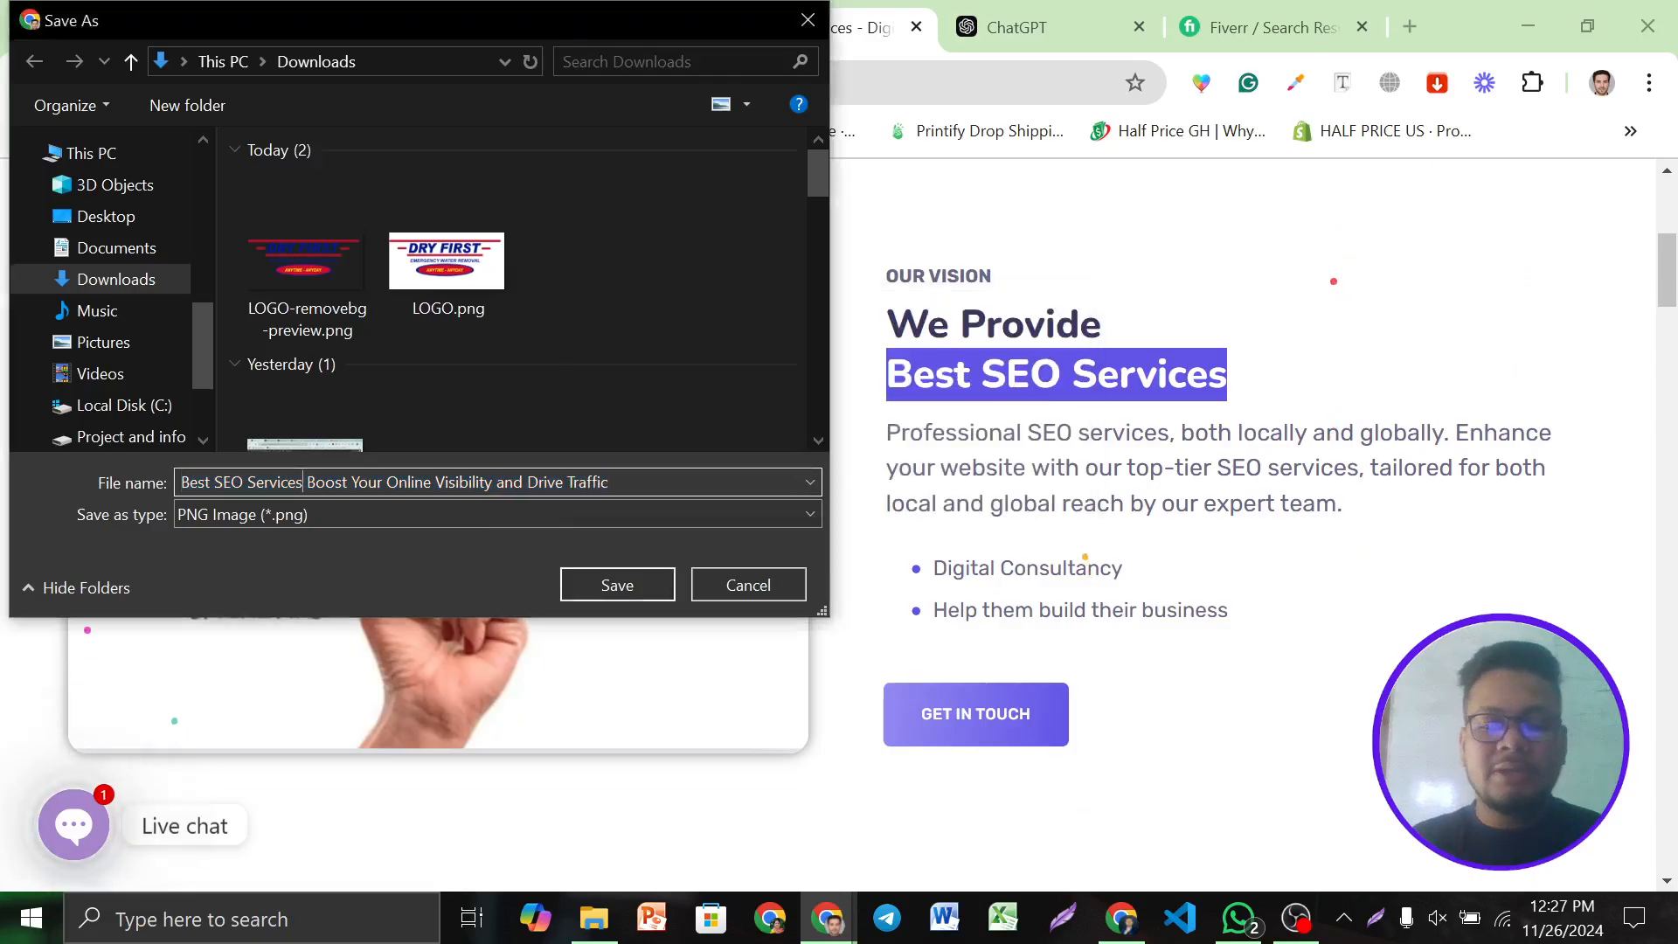
key("Return")
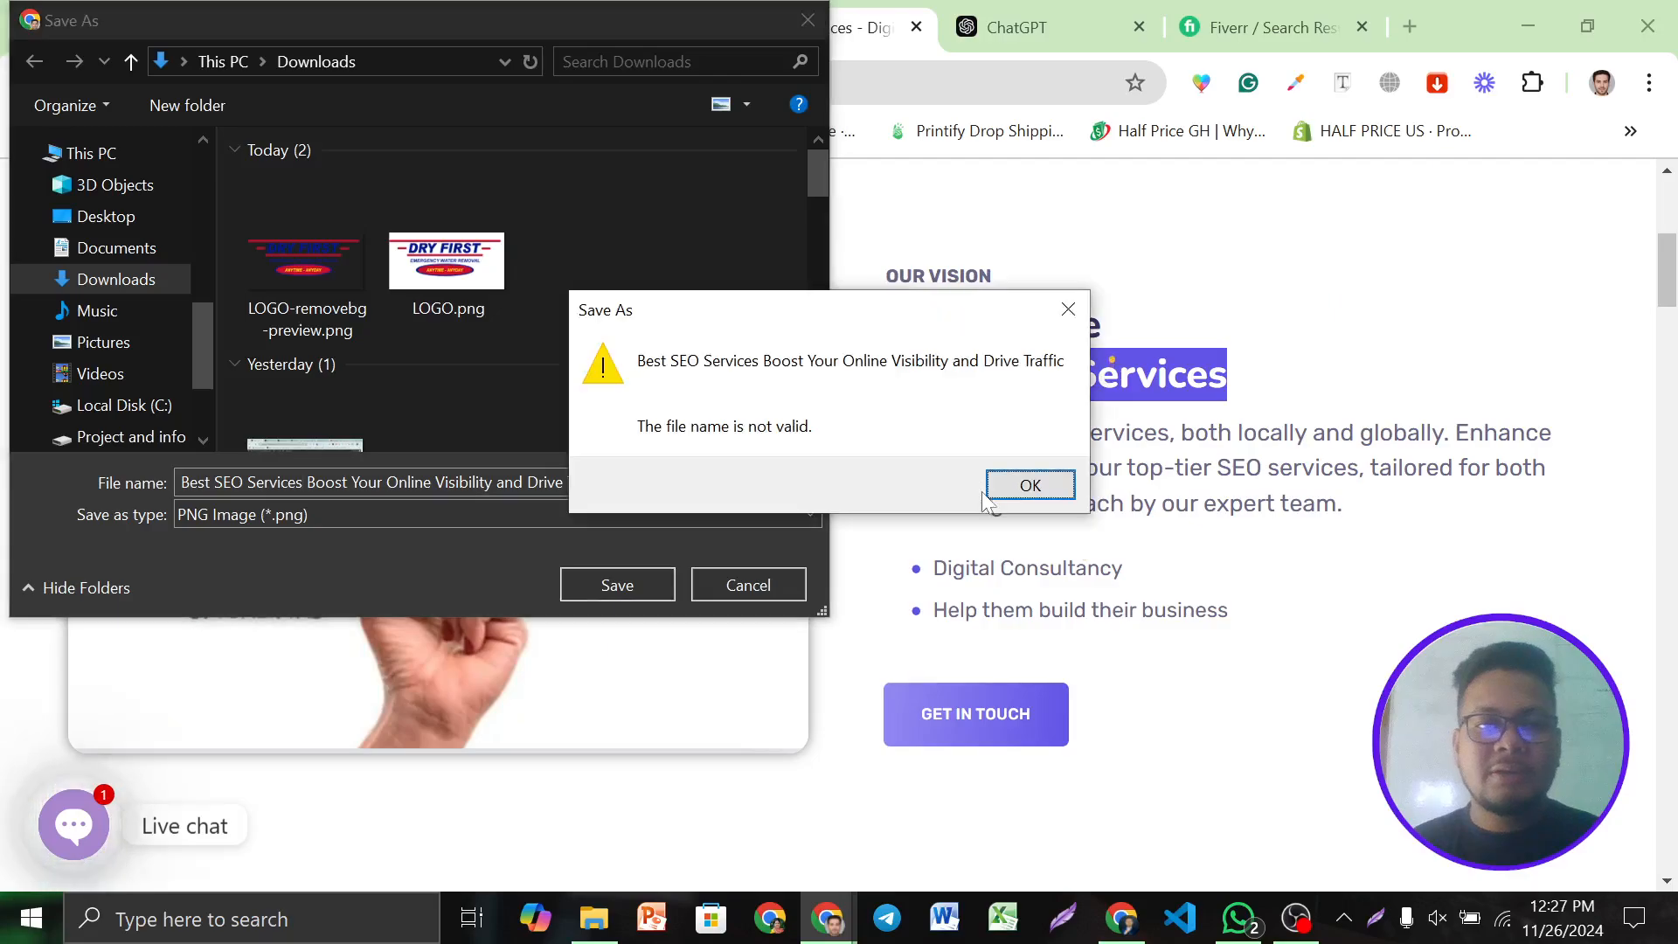
left_click(994, 487)
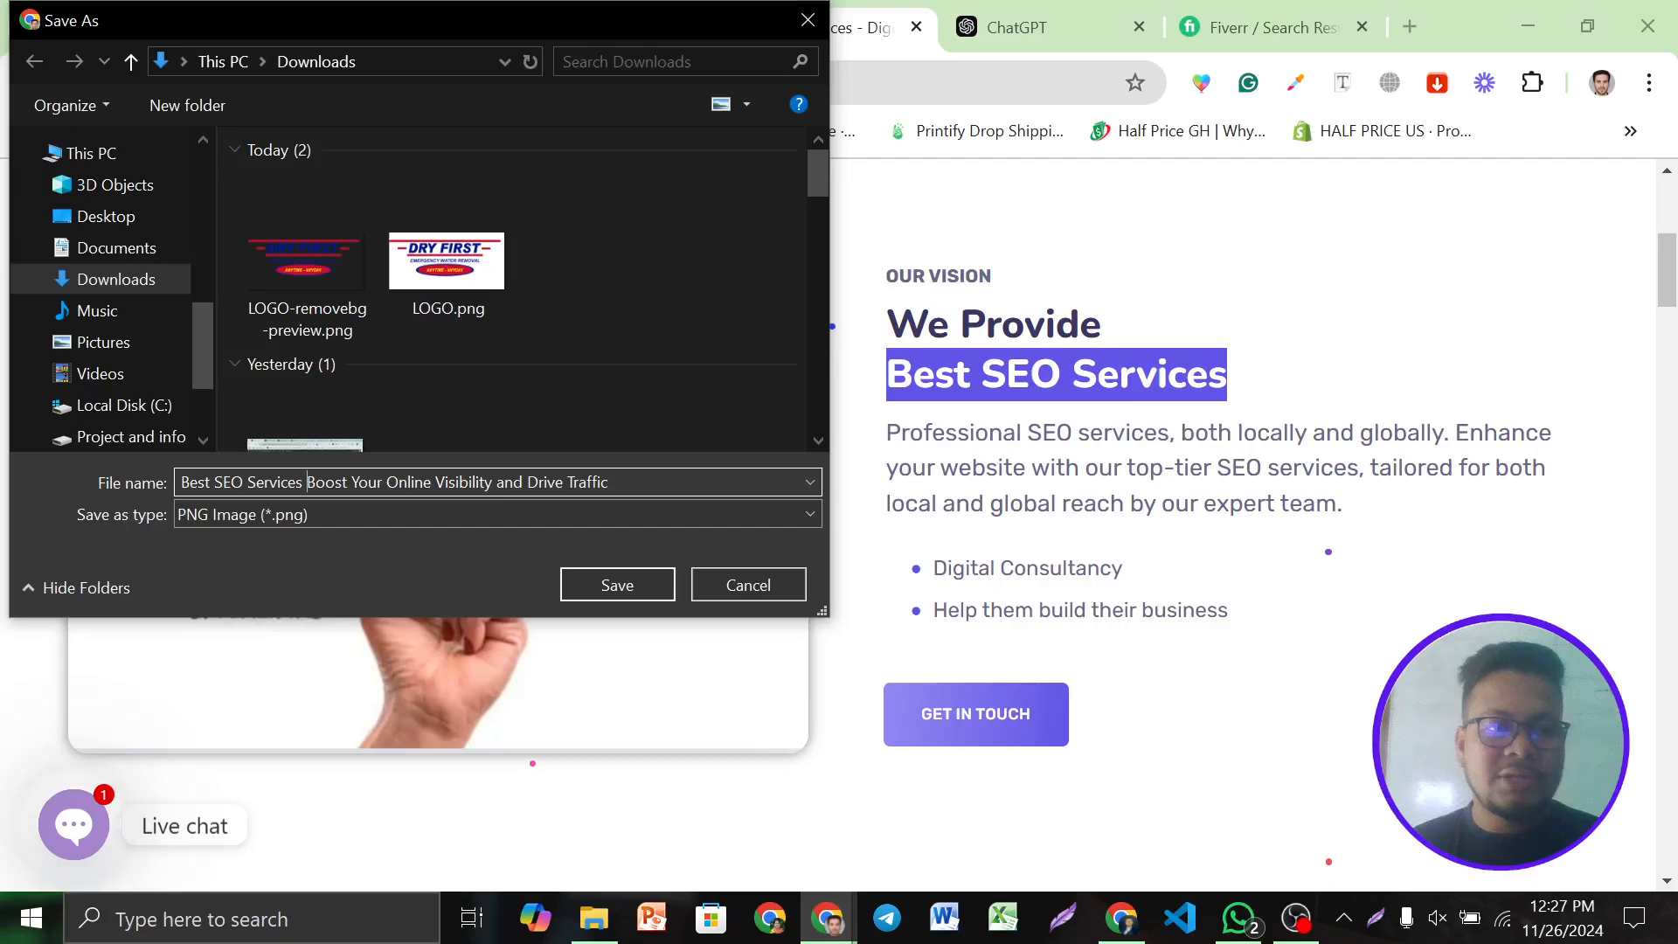
left_click(617, 584)
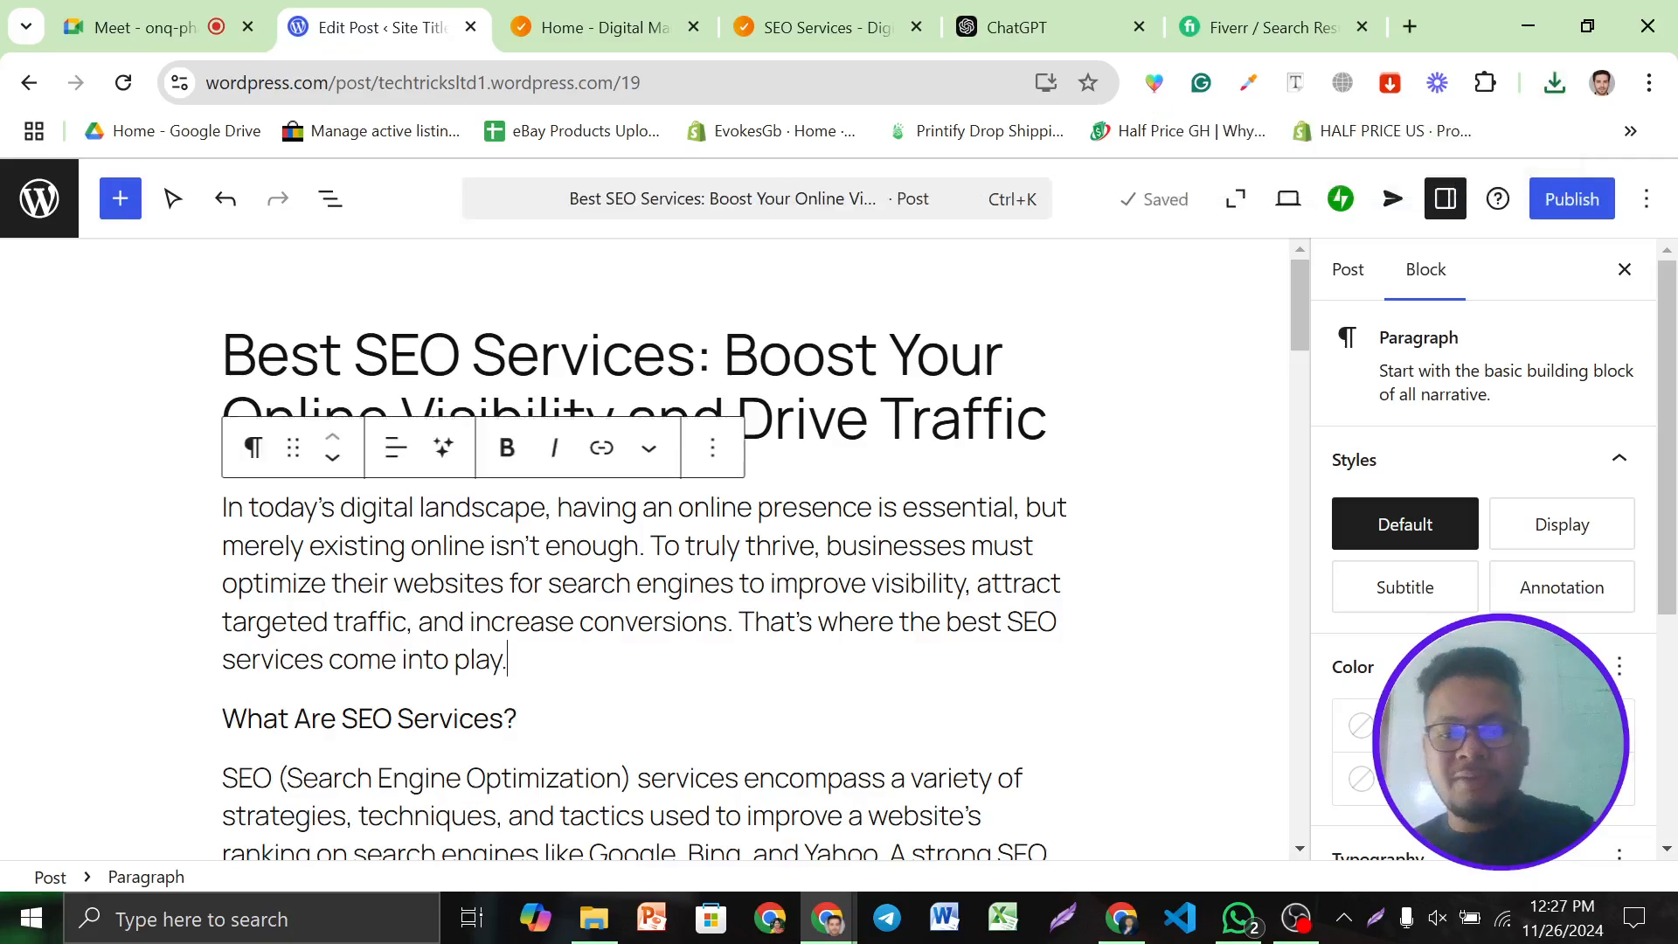
Add an Image block after the intro paragraph and upload Best SEO Services.png into it
key("Return")
left_click(1051, 657)
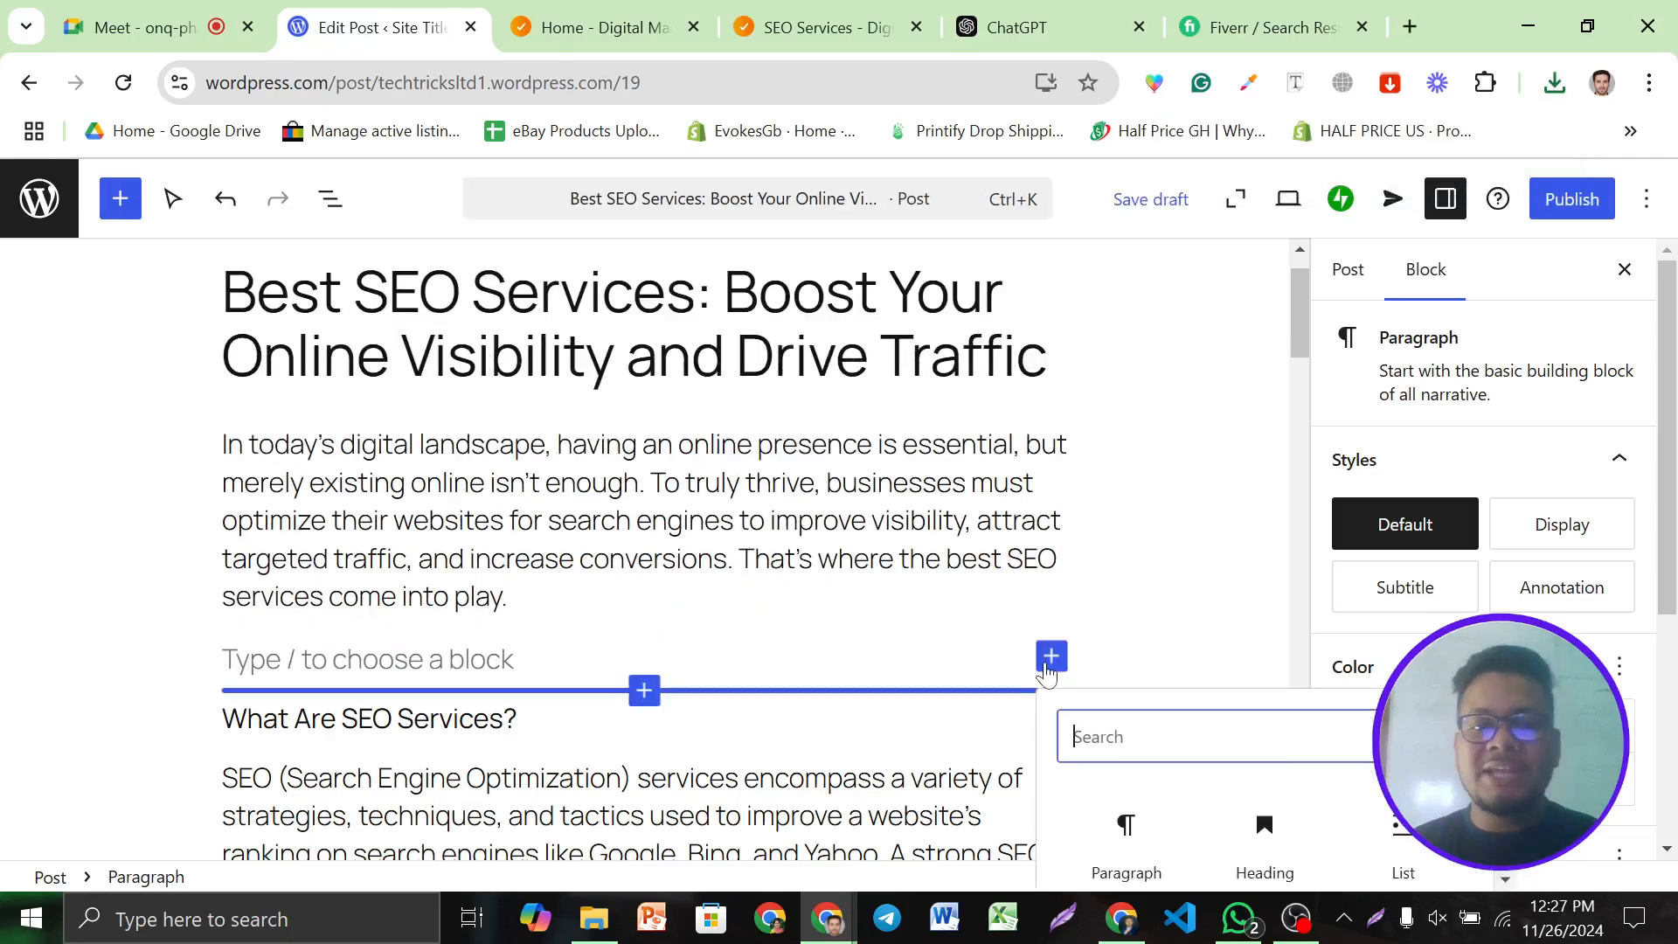
scroll(1328, 829, "down", 2)
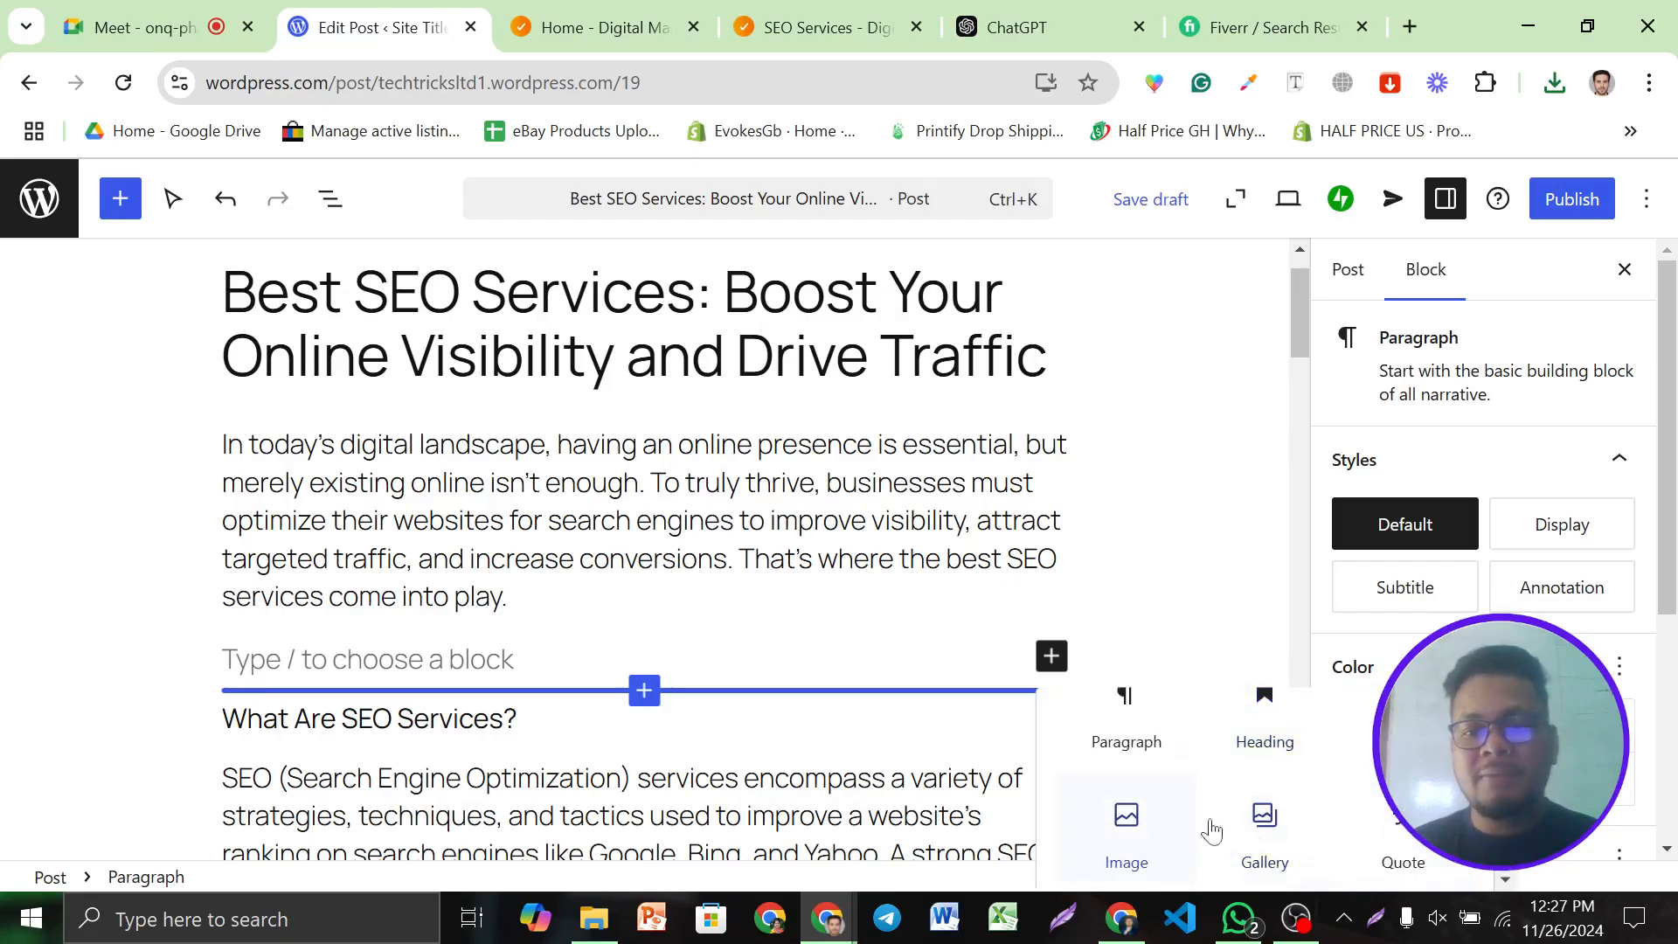
left_click(1125, 831)
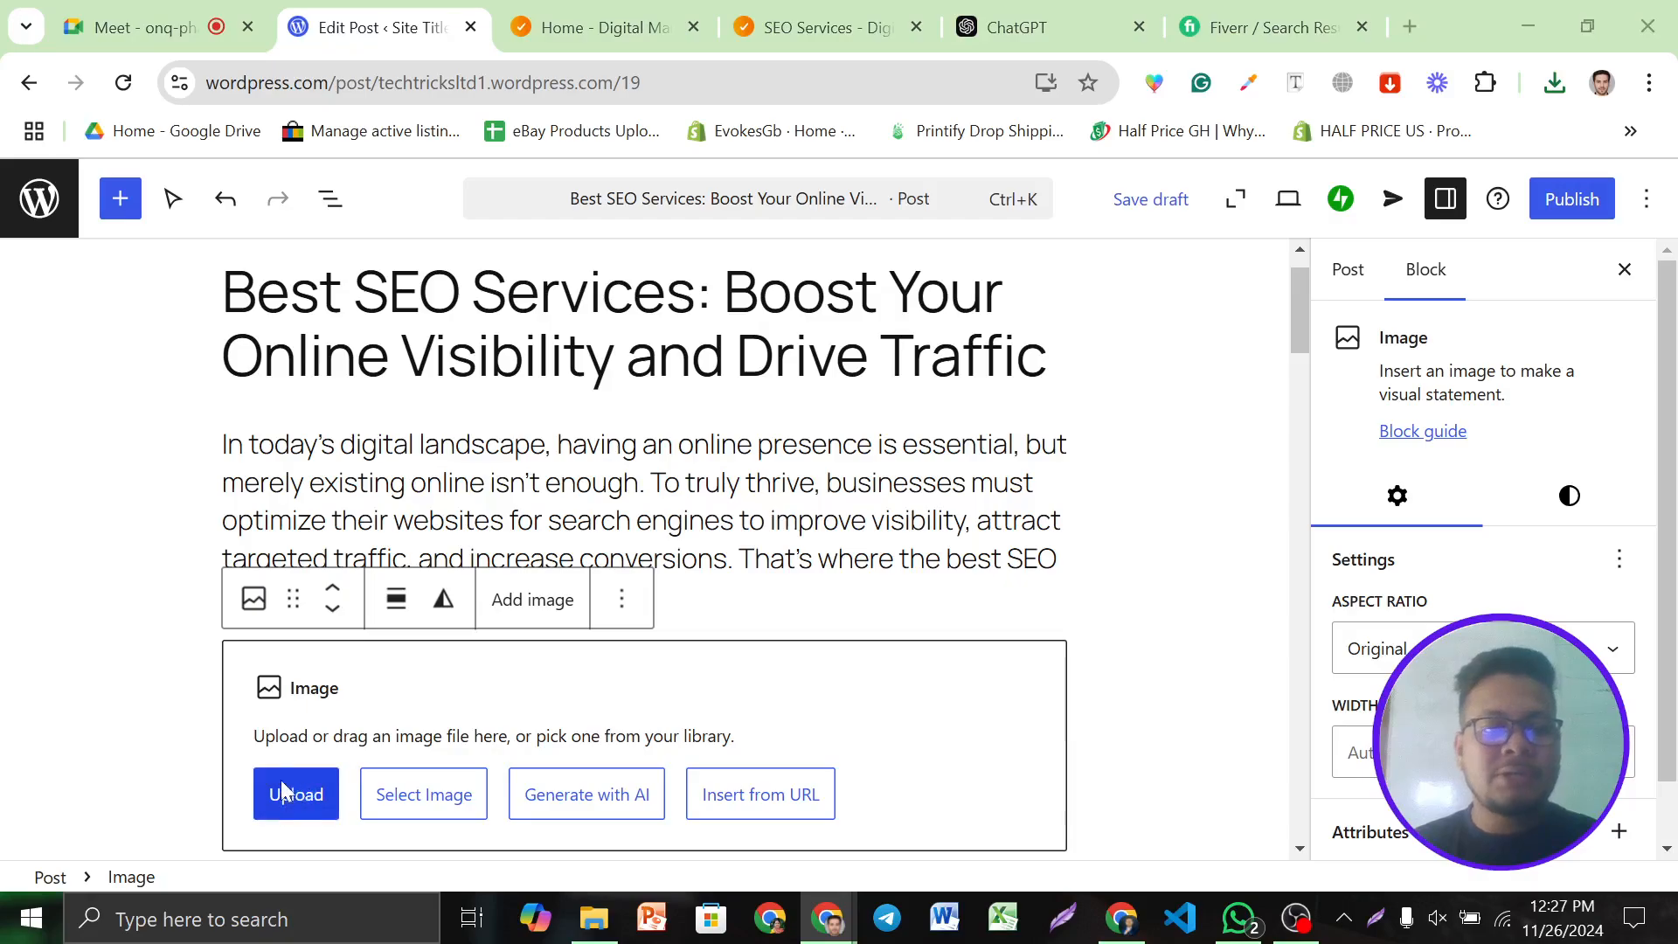
left_click(282, 793)
left_click(300, 244)
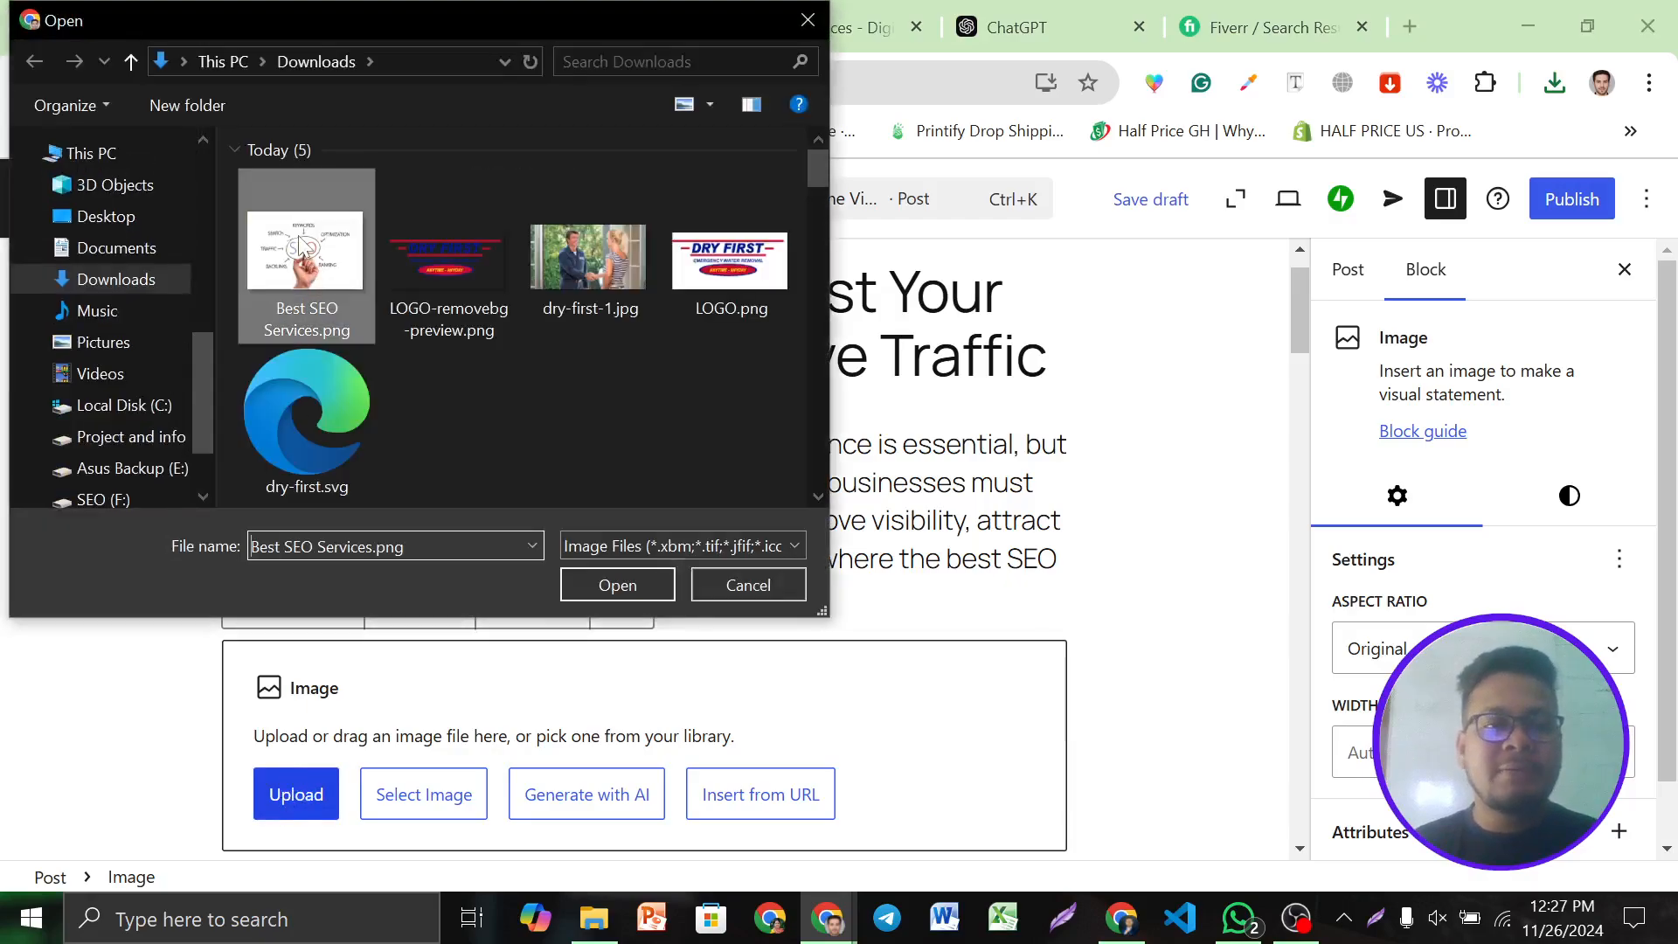
left_click(597, 588)
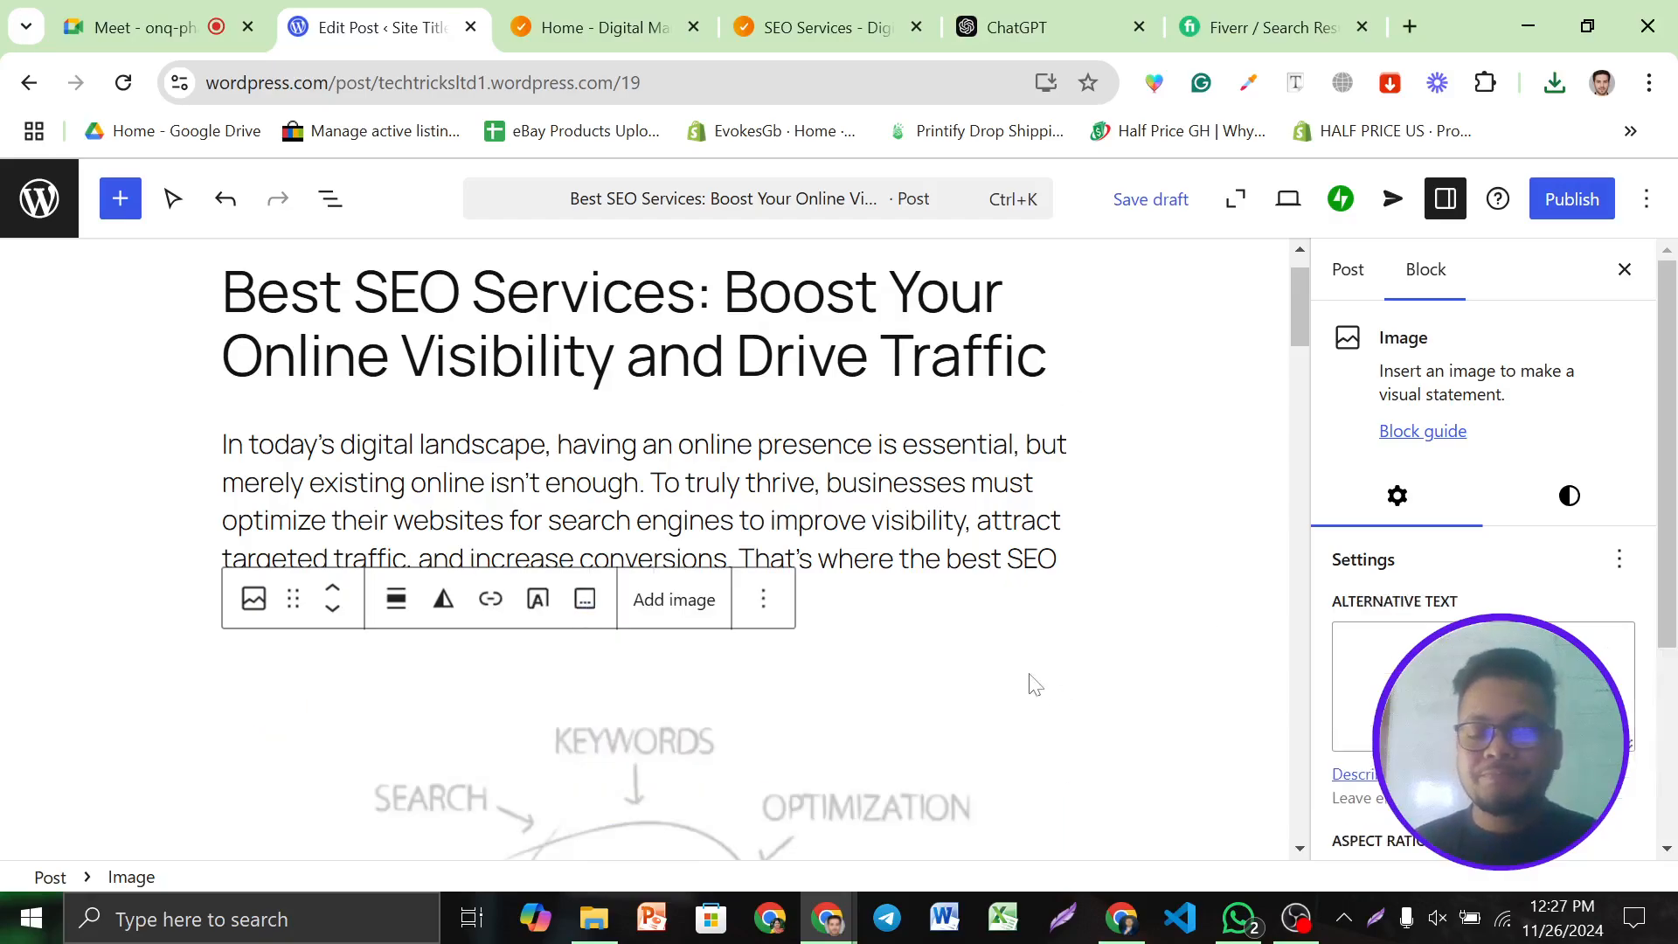
scroll(1029, 685, "down", 10)
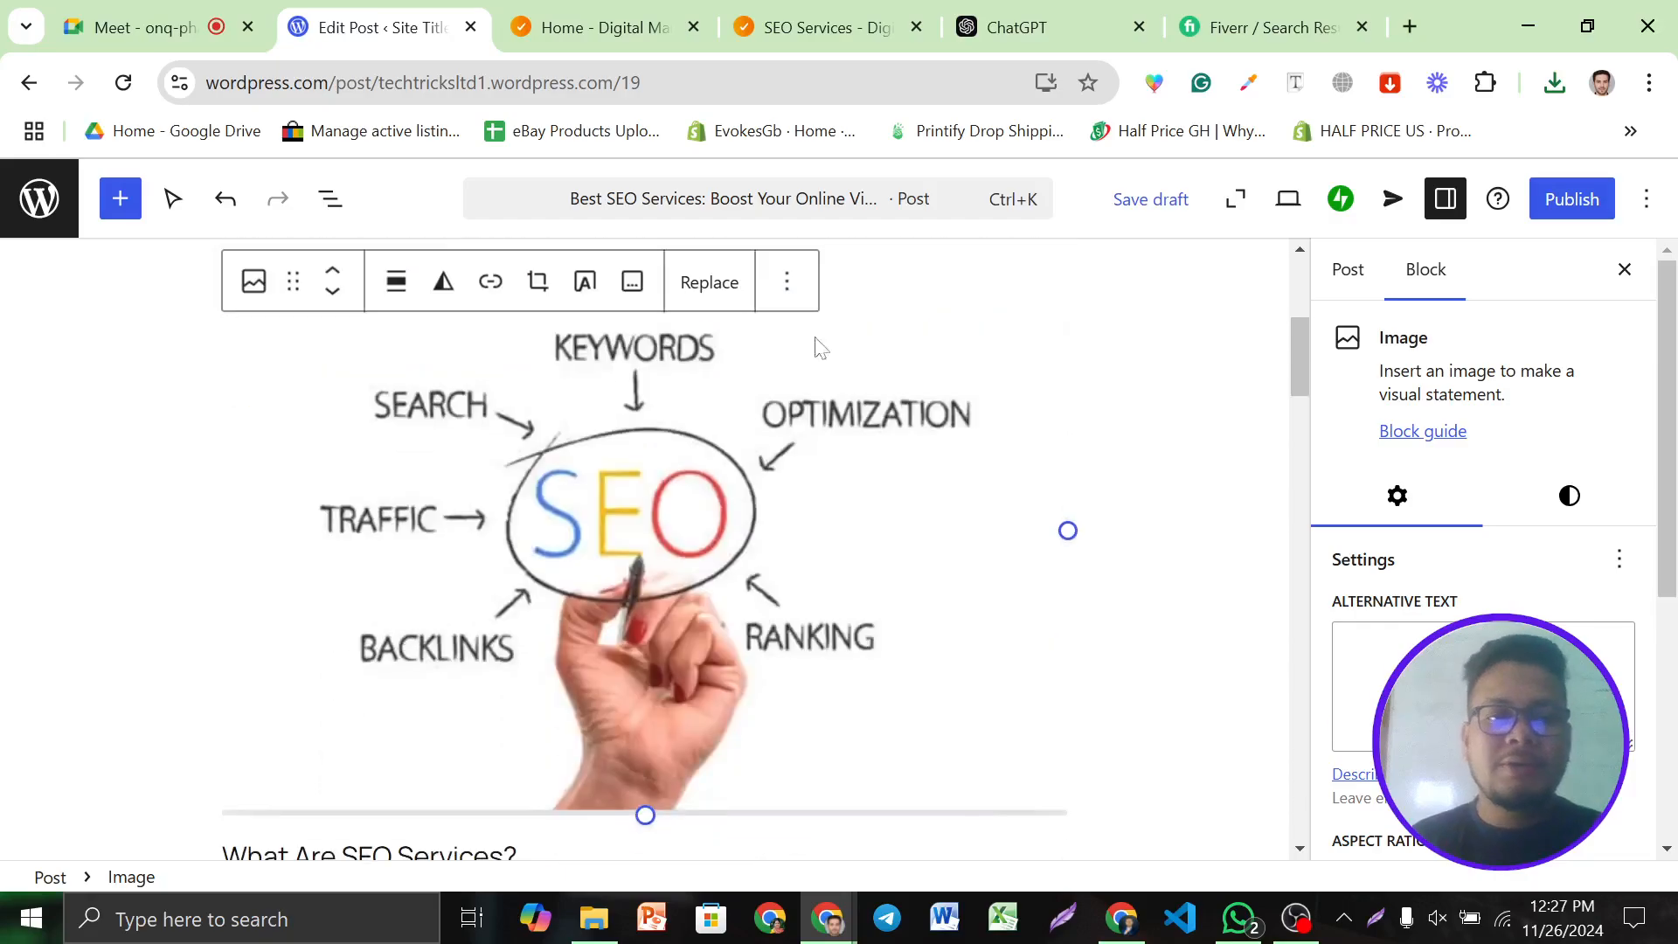
Bold the 'Why Choose the Best SEO Services?' heading
scroll(587, 606, "down", 2)
left_click(743, 544)
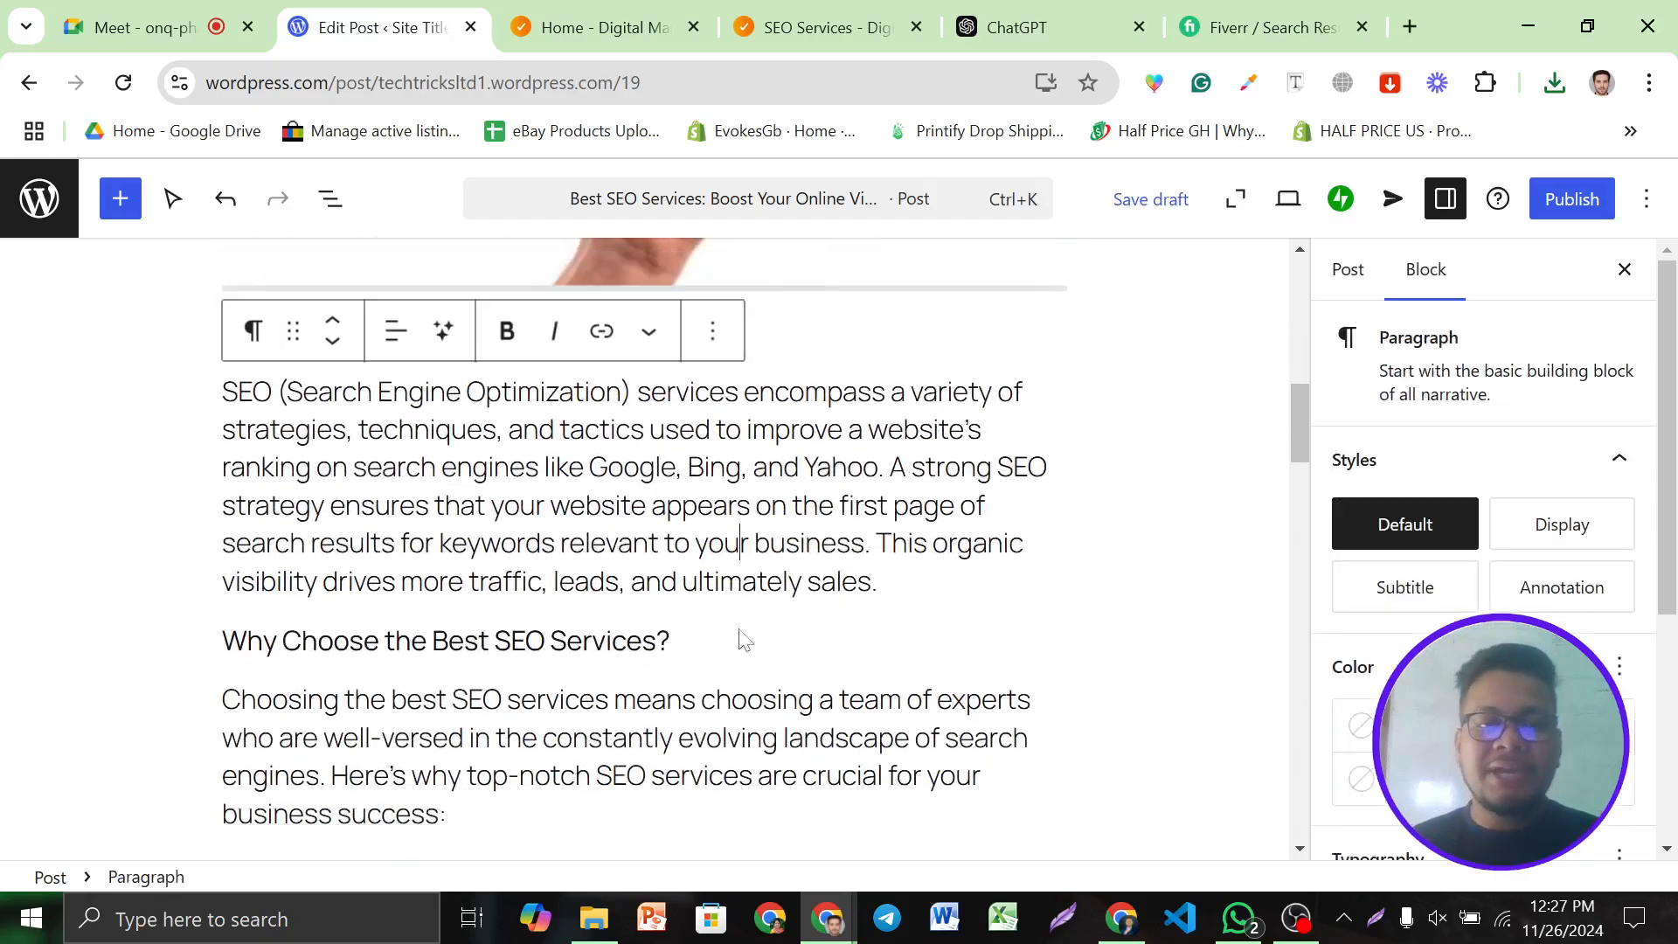
scroll(735, 638, "down", 7)
scroll(664, 542, "down", 10)
scroll(664, 542, "up", 12)
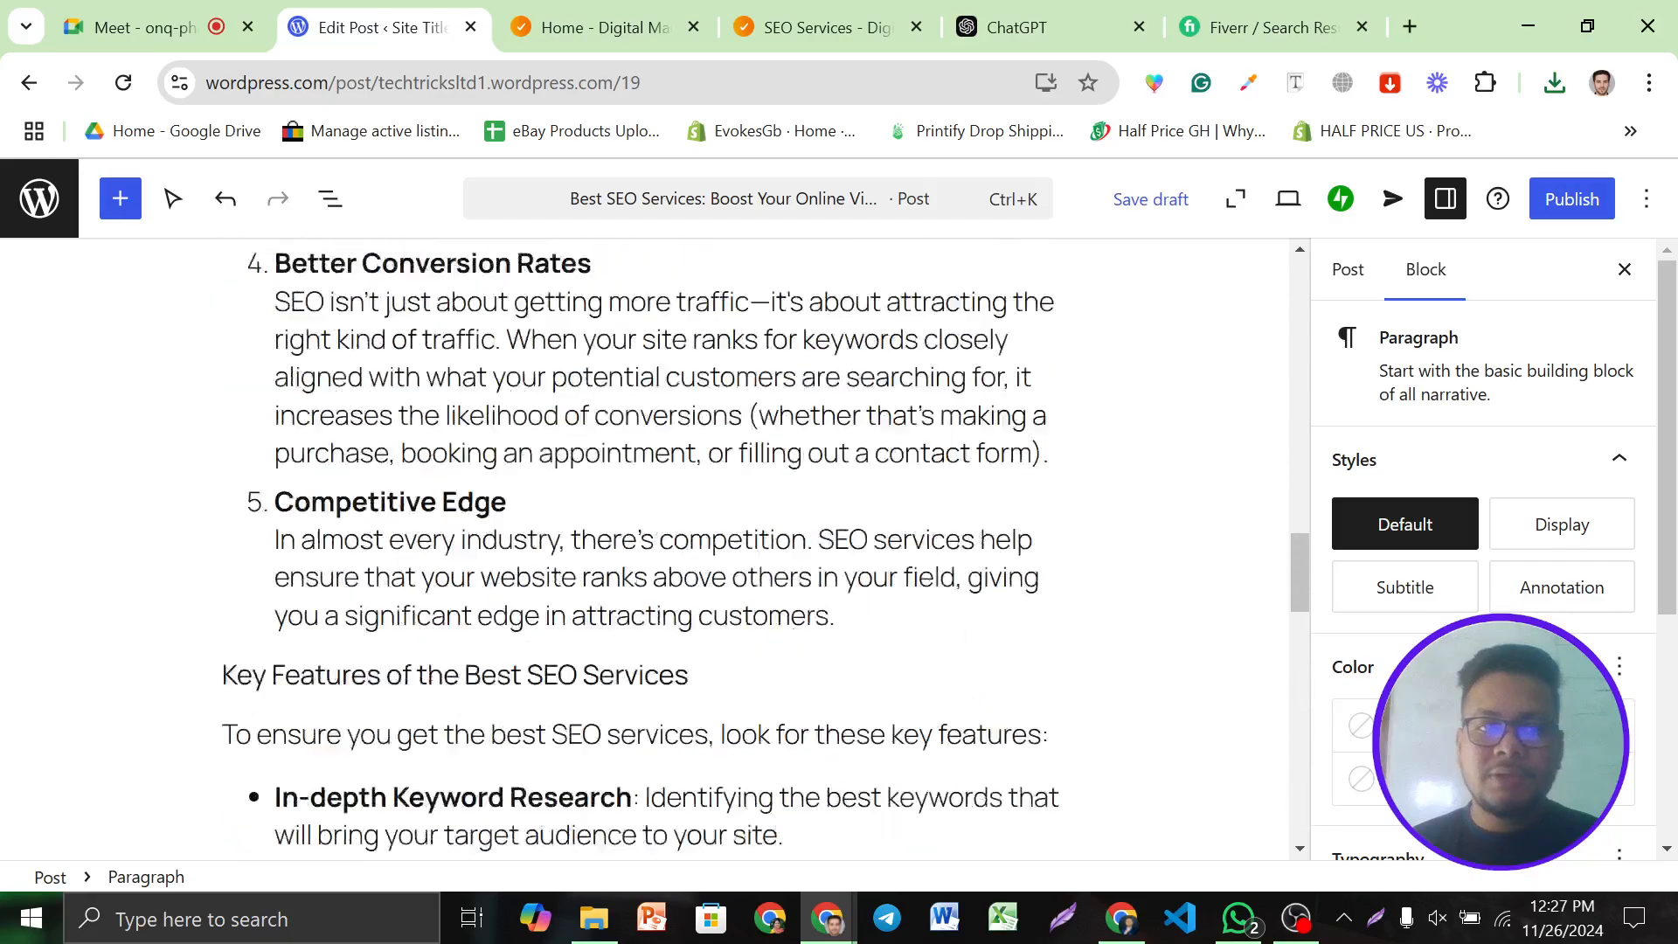
scroll(664, 542, "up", 6)
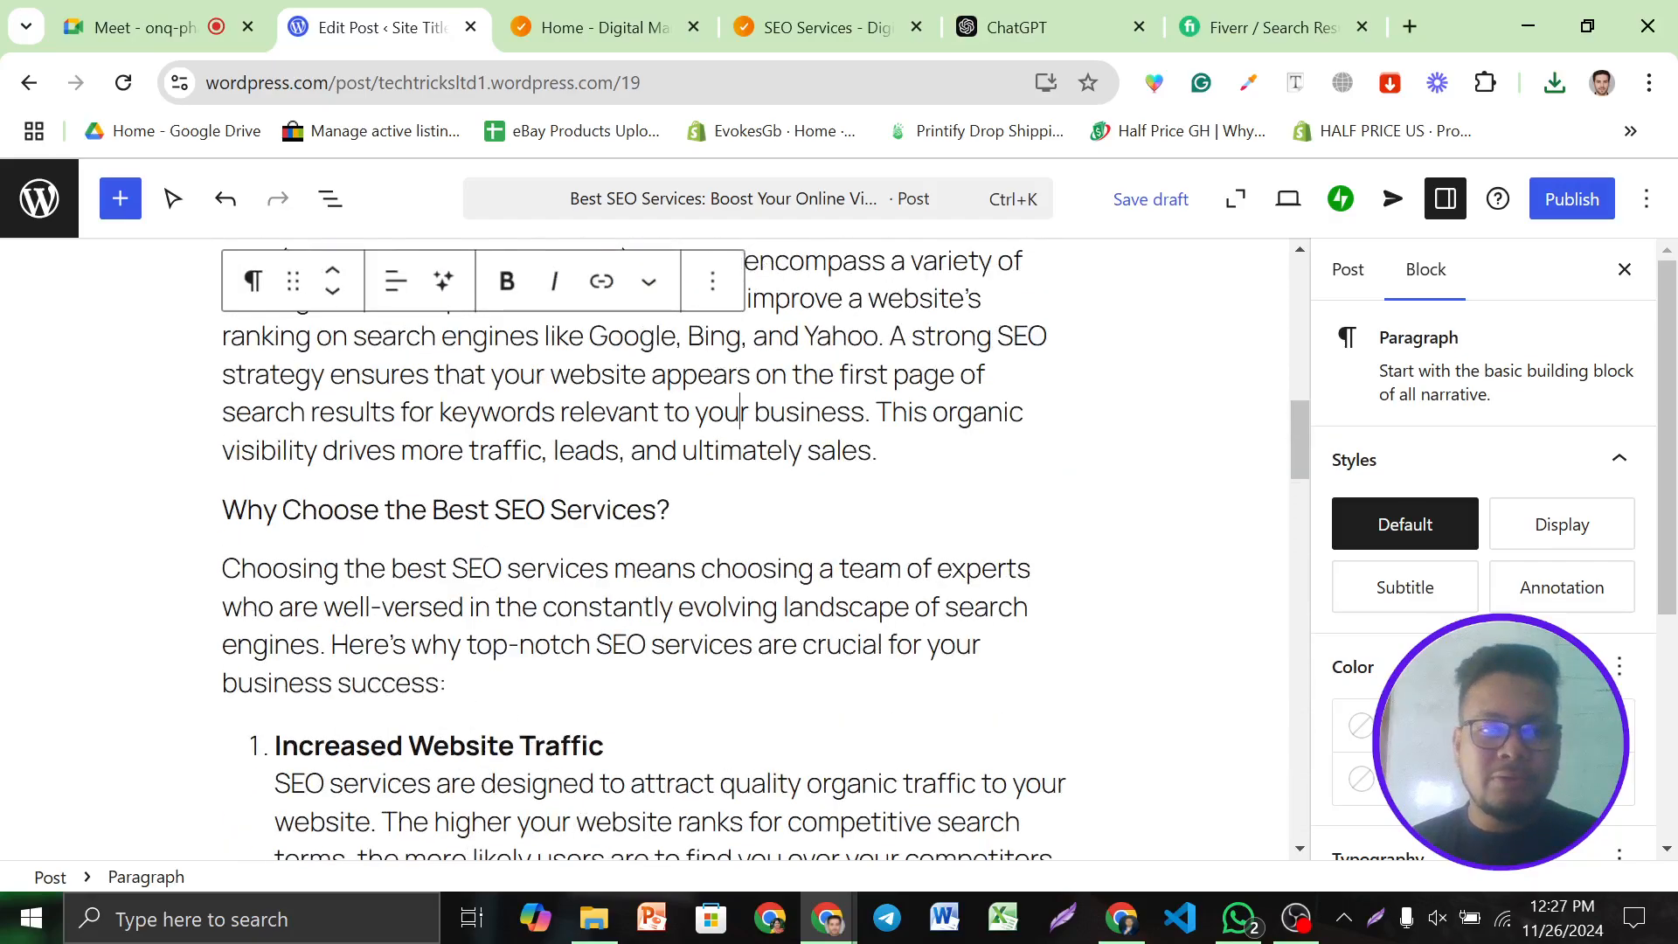
triple_click(490, 510)
left_click(600, 453)
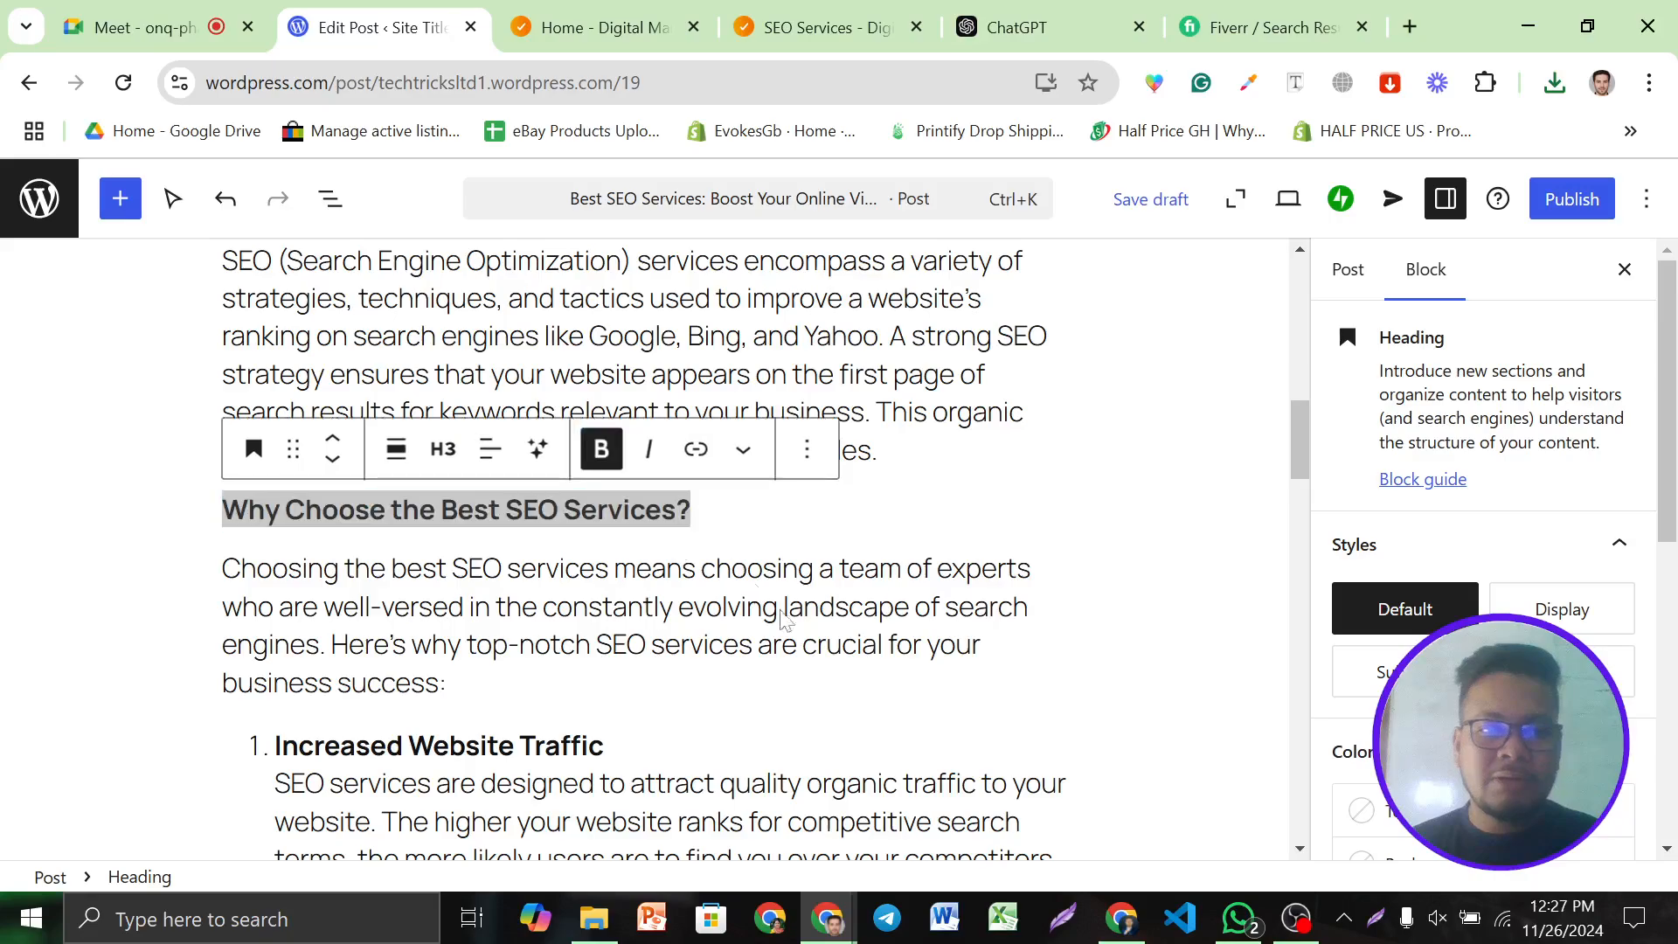
Bold the 'What Are SEO Services?' heading, then select the phrase 'best SEO services'
scroll(890, 579, "up", 6)
triple_click(454, 725)
left_click(600, 665)
left_click(634, 784)
scroll(805, 601, "up", 5)
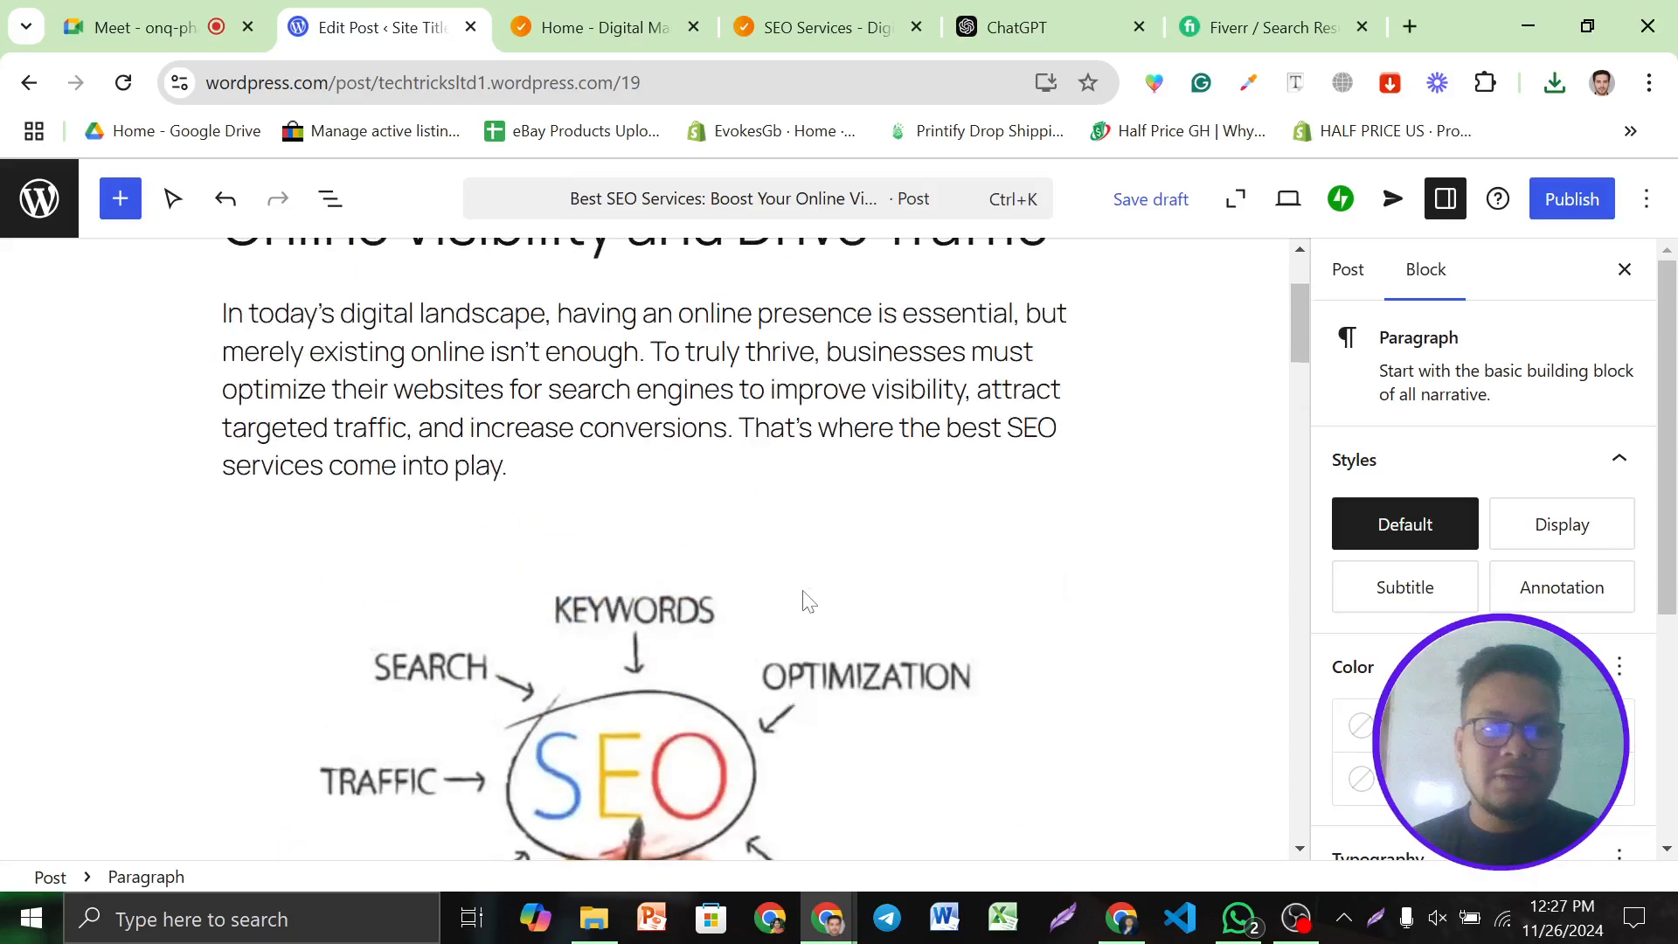
scroll(805, 603, "down", 5)
scroll(644, 524, "down", 4)
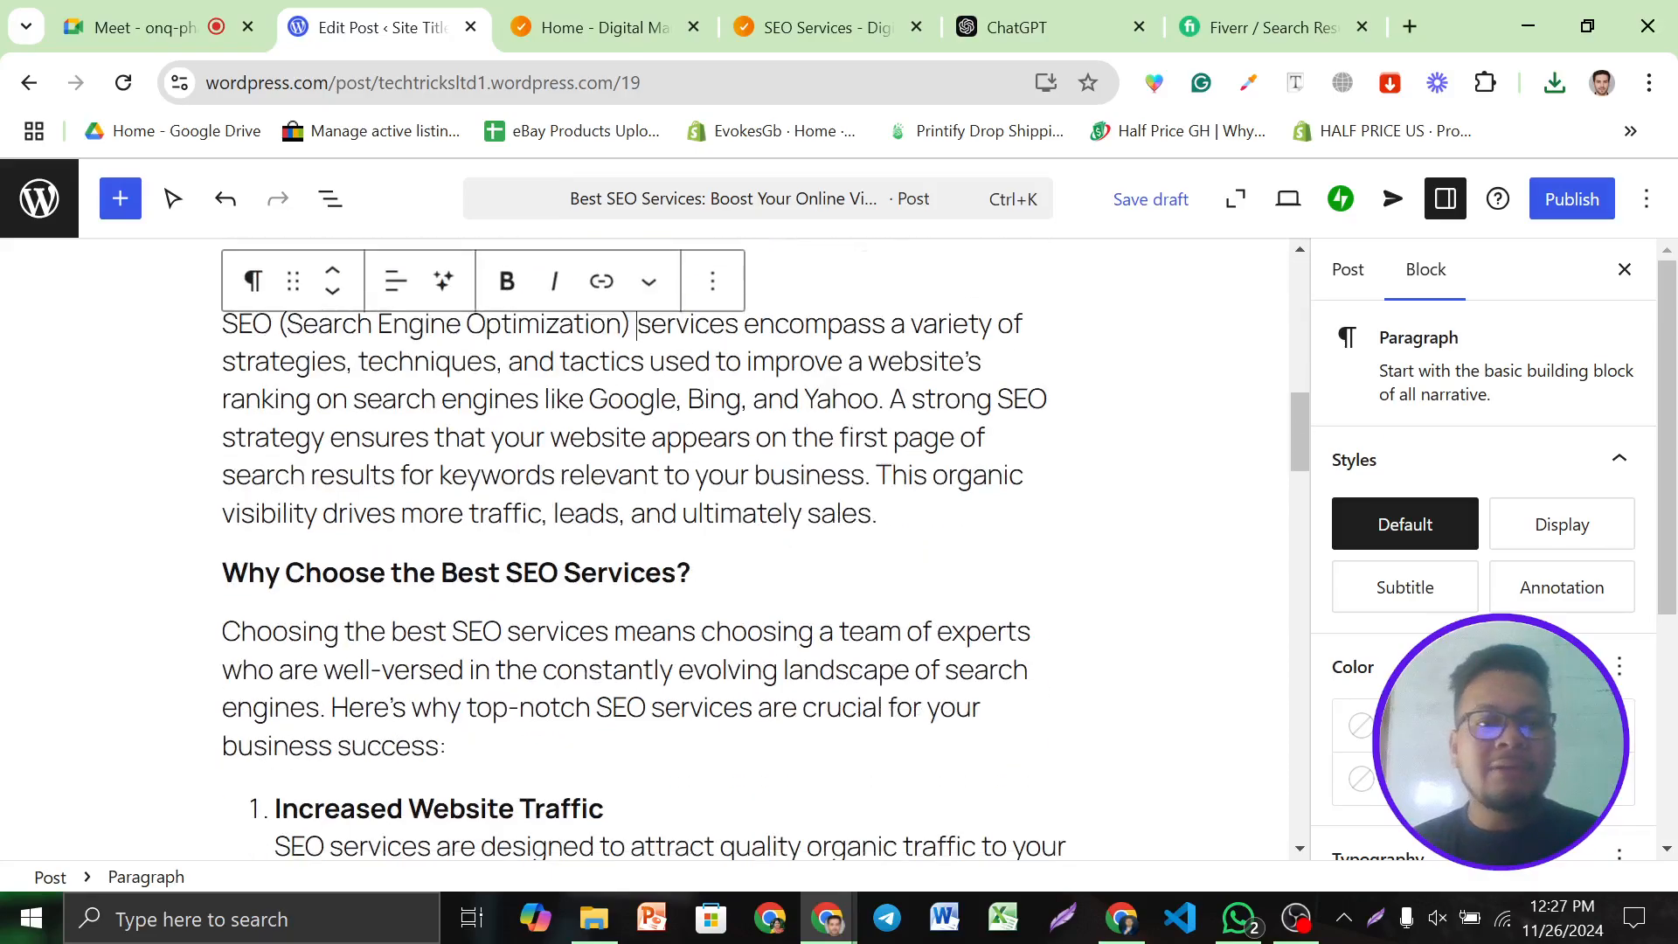
left_click(805, 601)
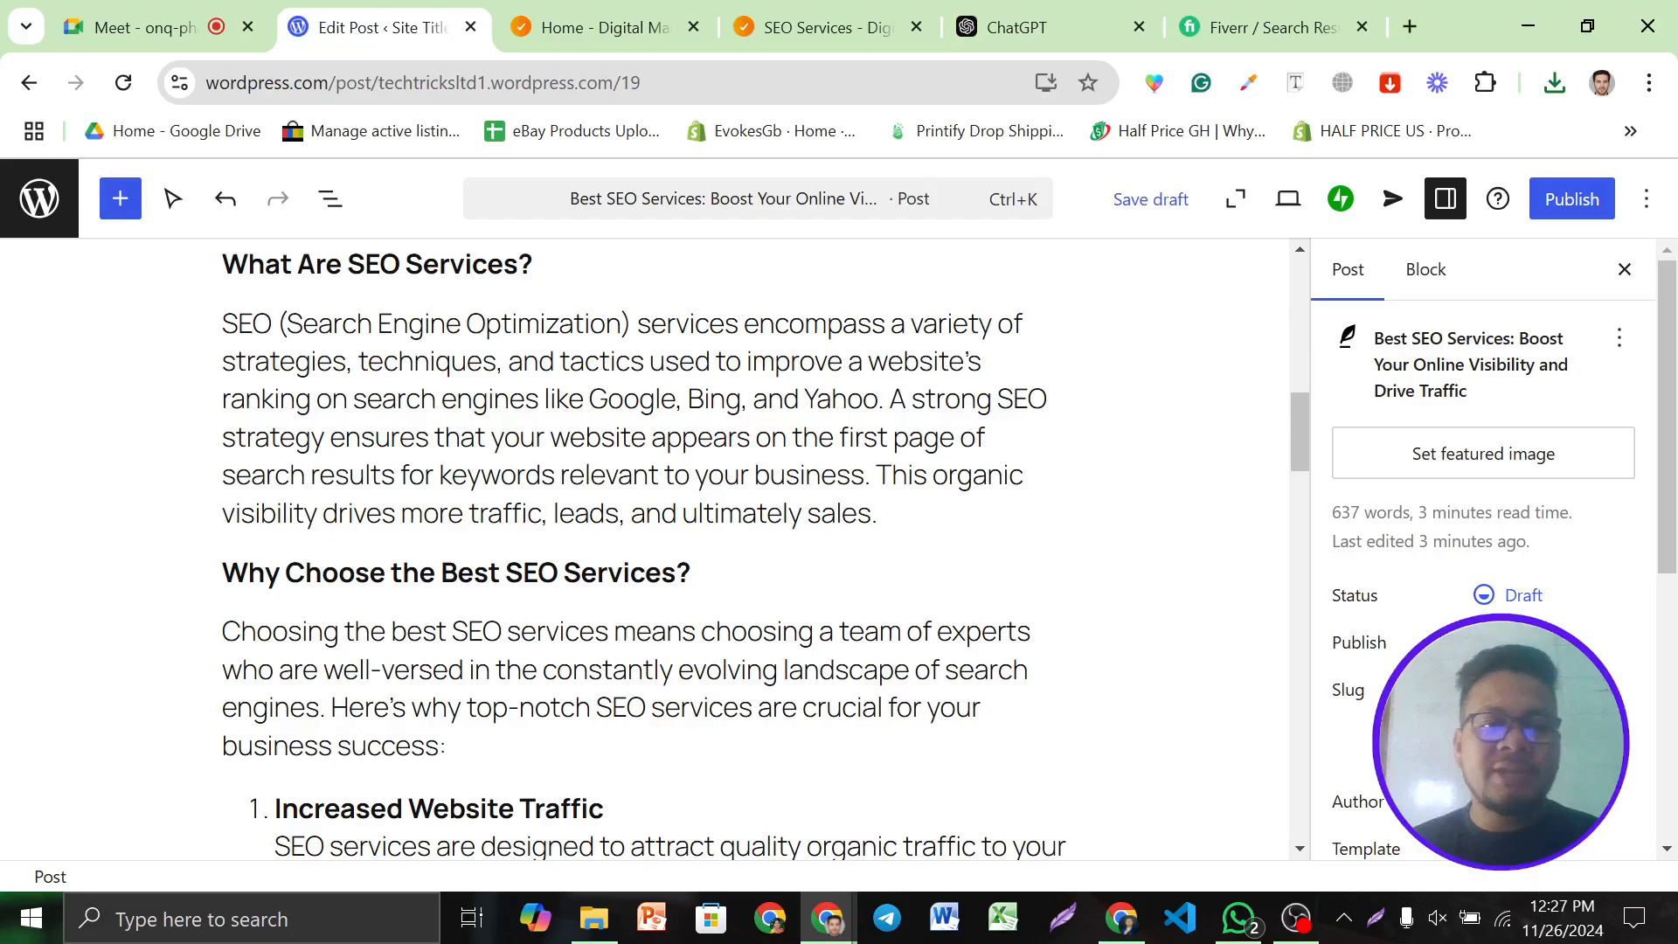
scroll(572, 579, "down", 1)
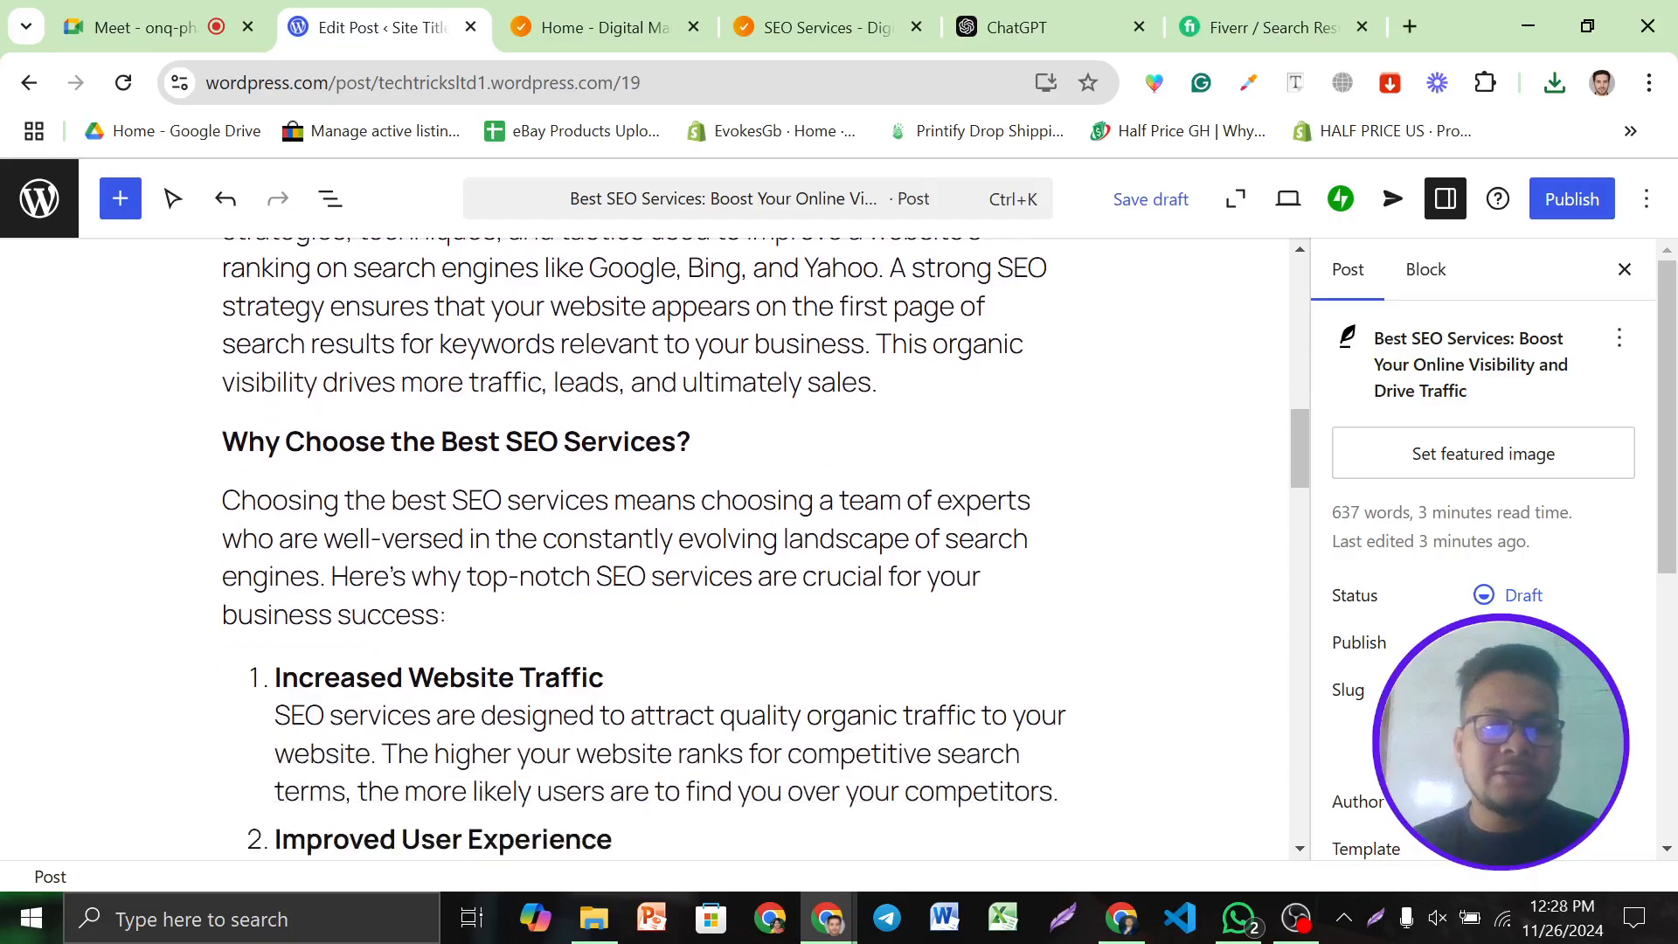
left_click_drag(391, 499, 559, 500)
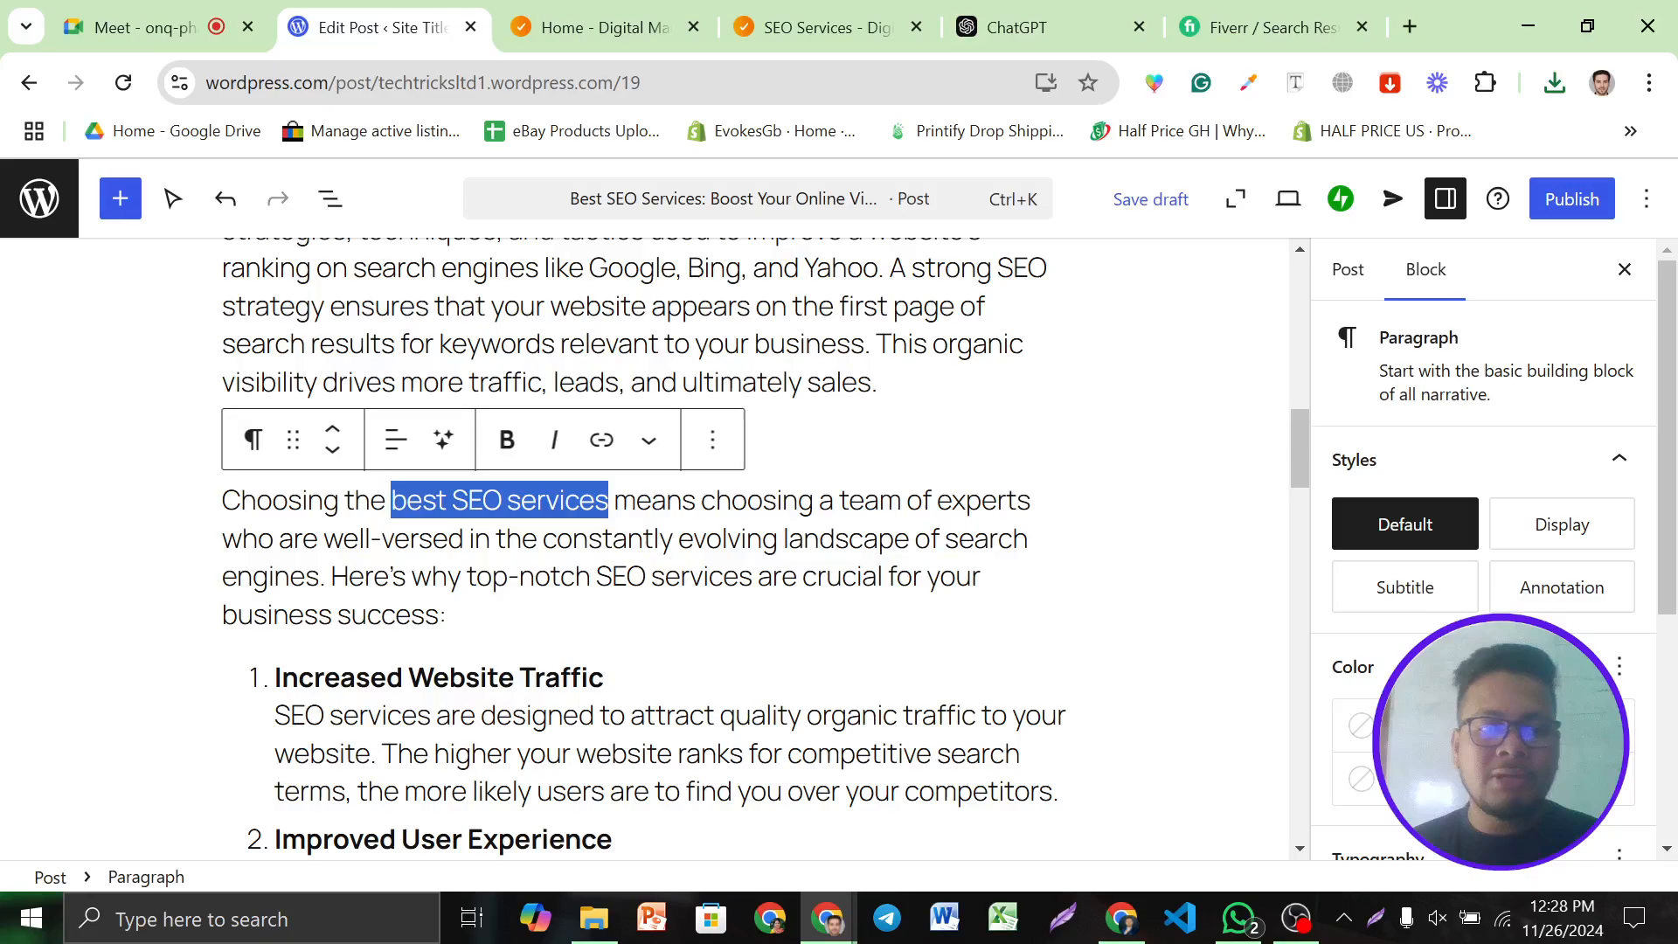
left_click(507, 440)
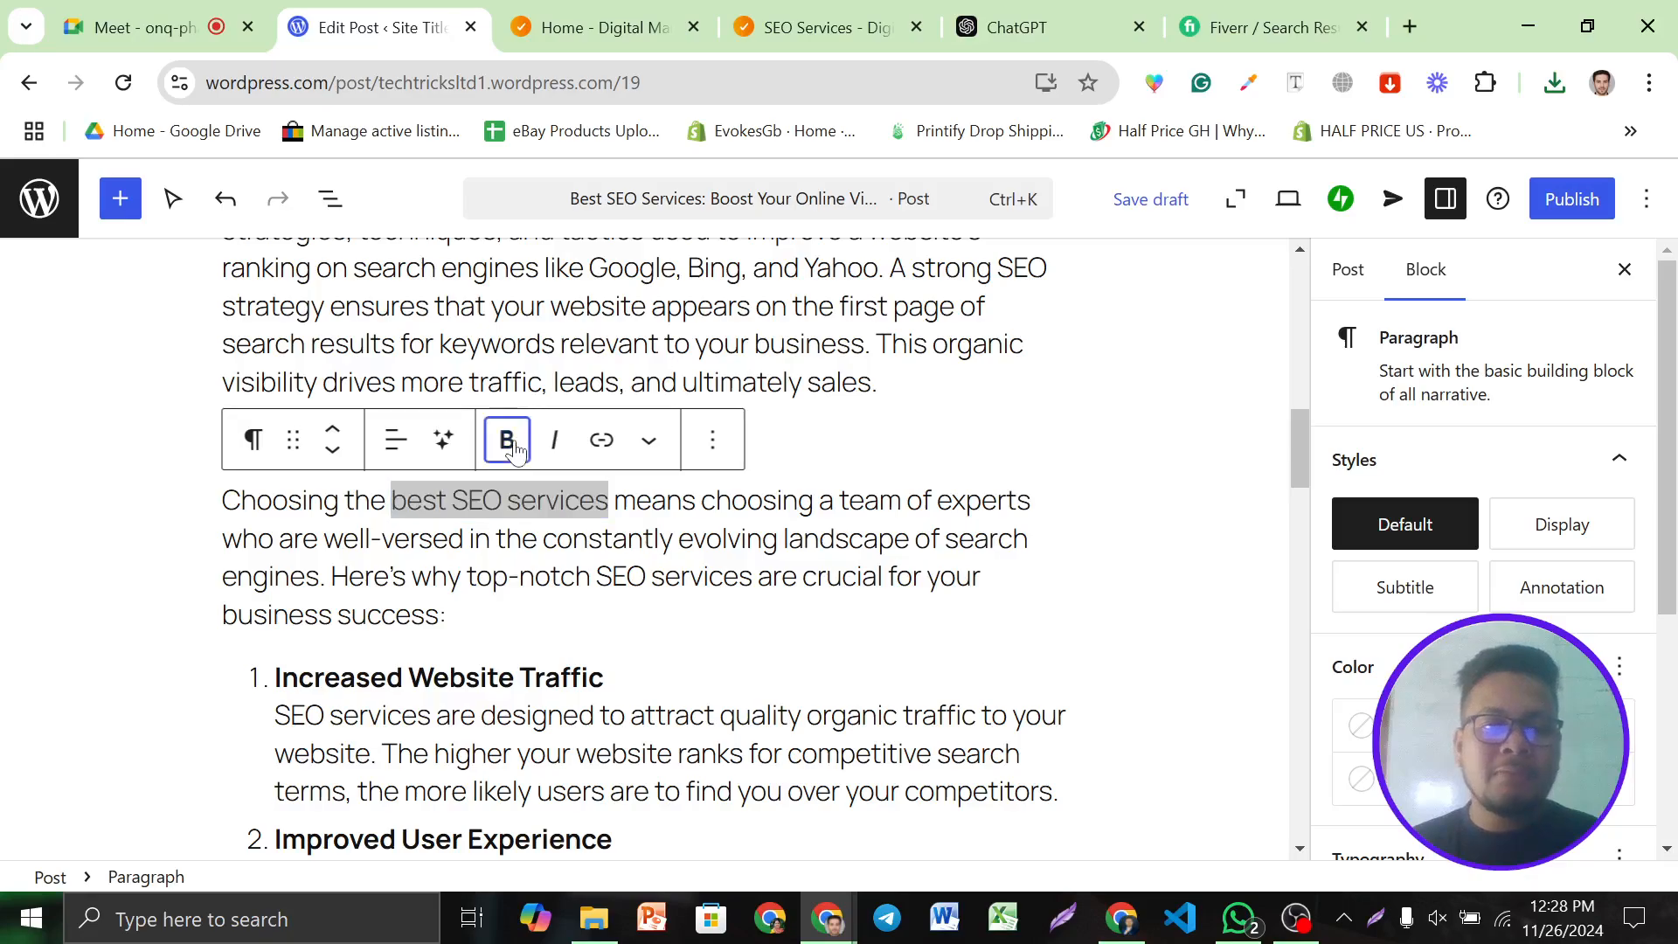
left_click(602, 442)
key("super+v")
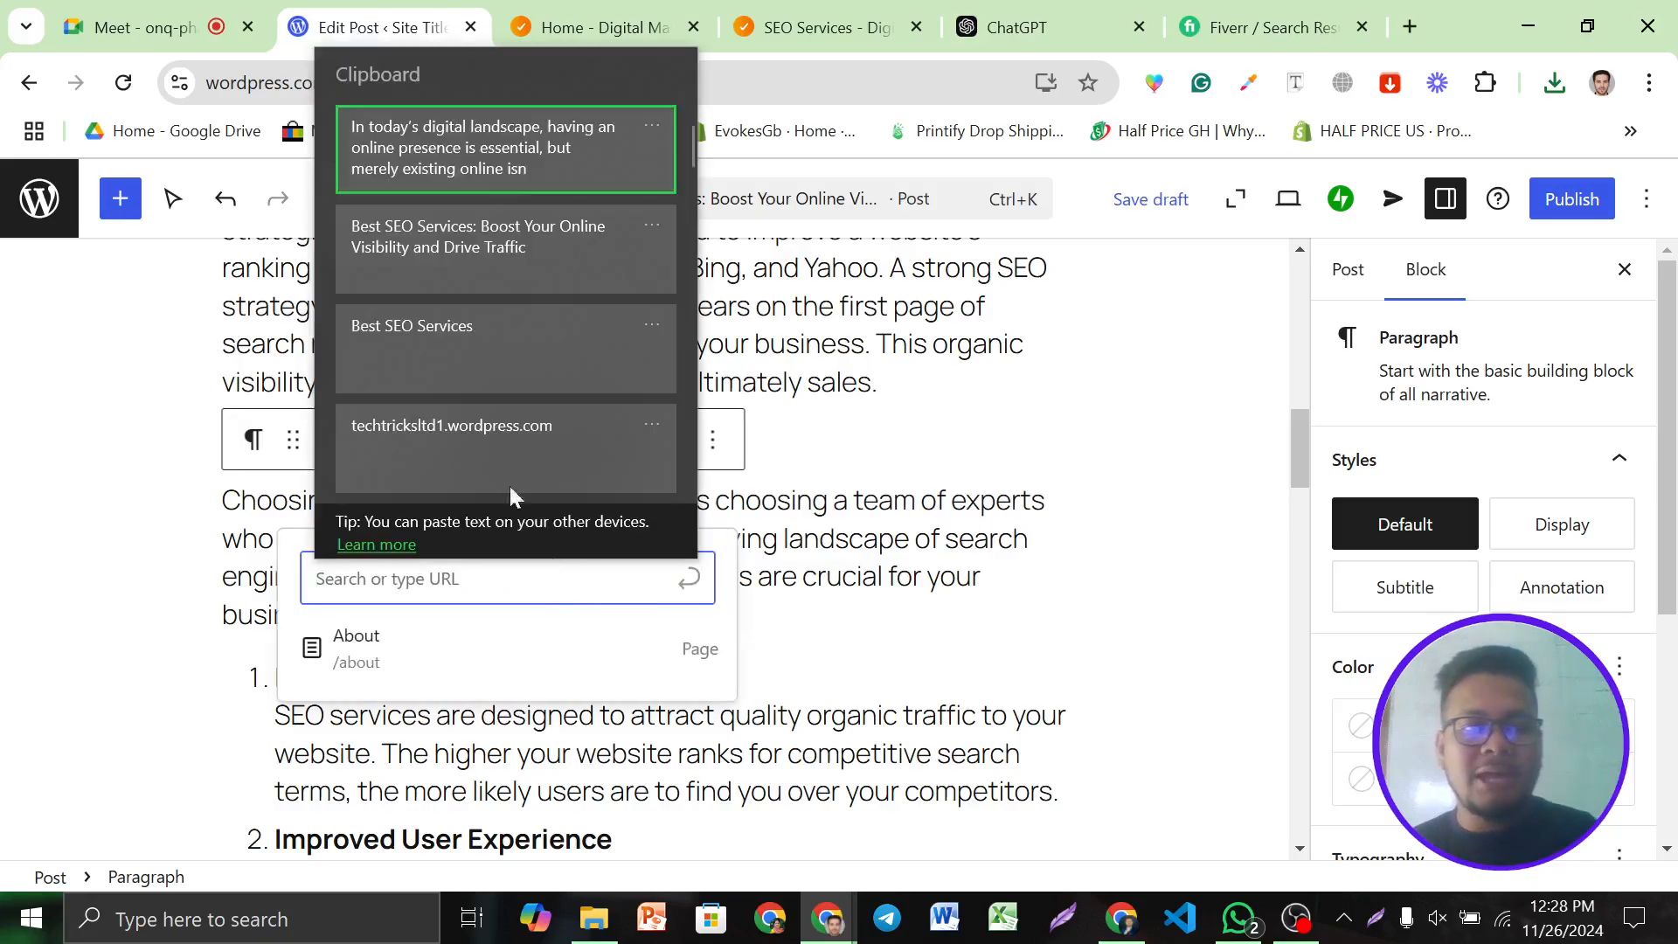
scroll(490, 376, "down", 3)
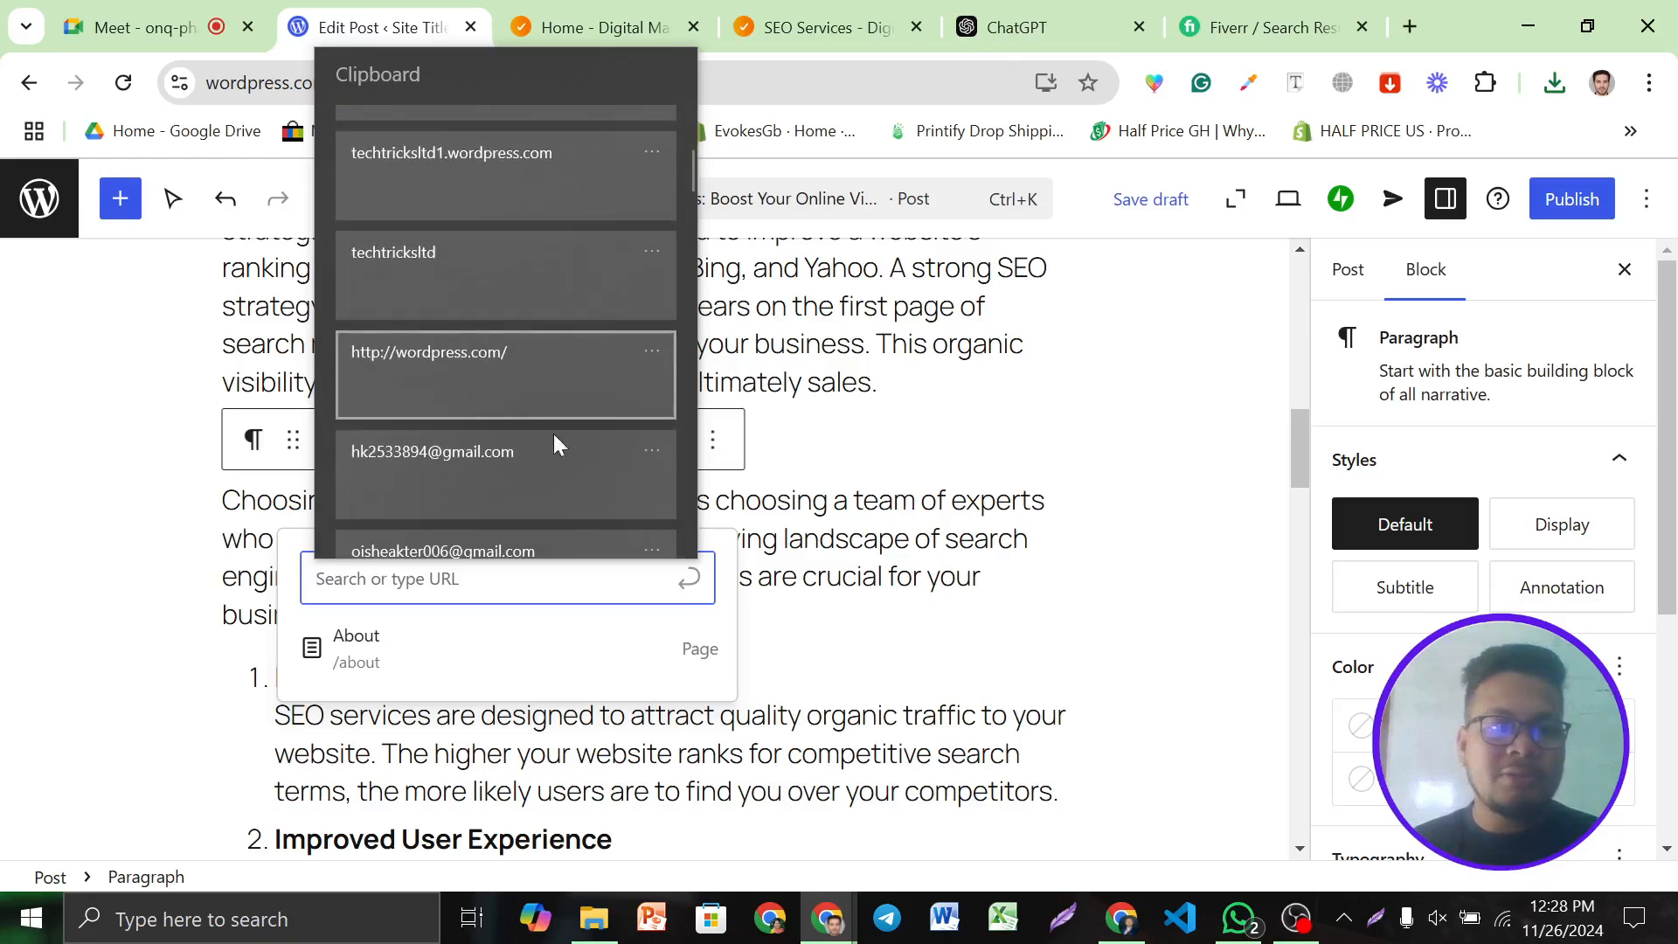
left_click(509, 601)
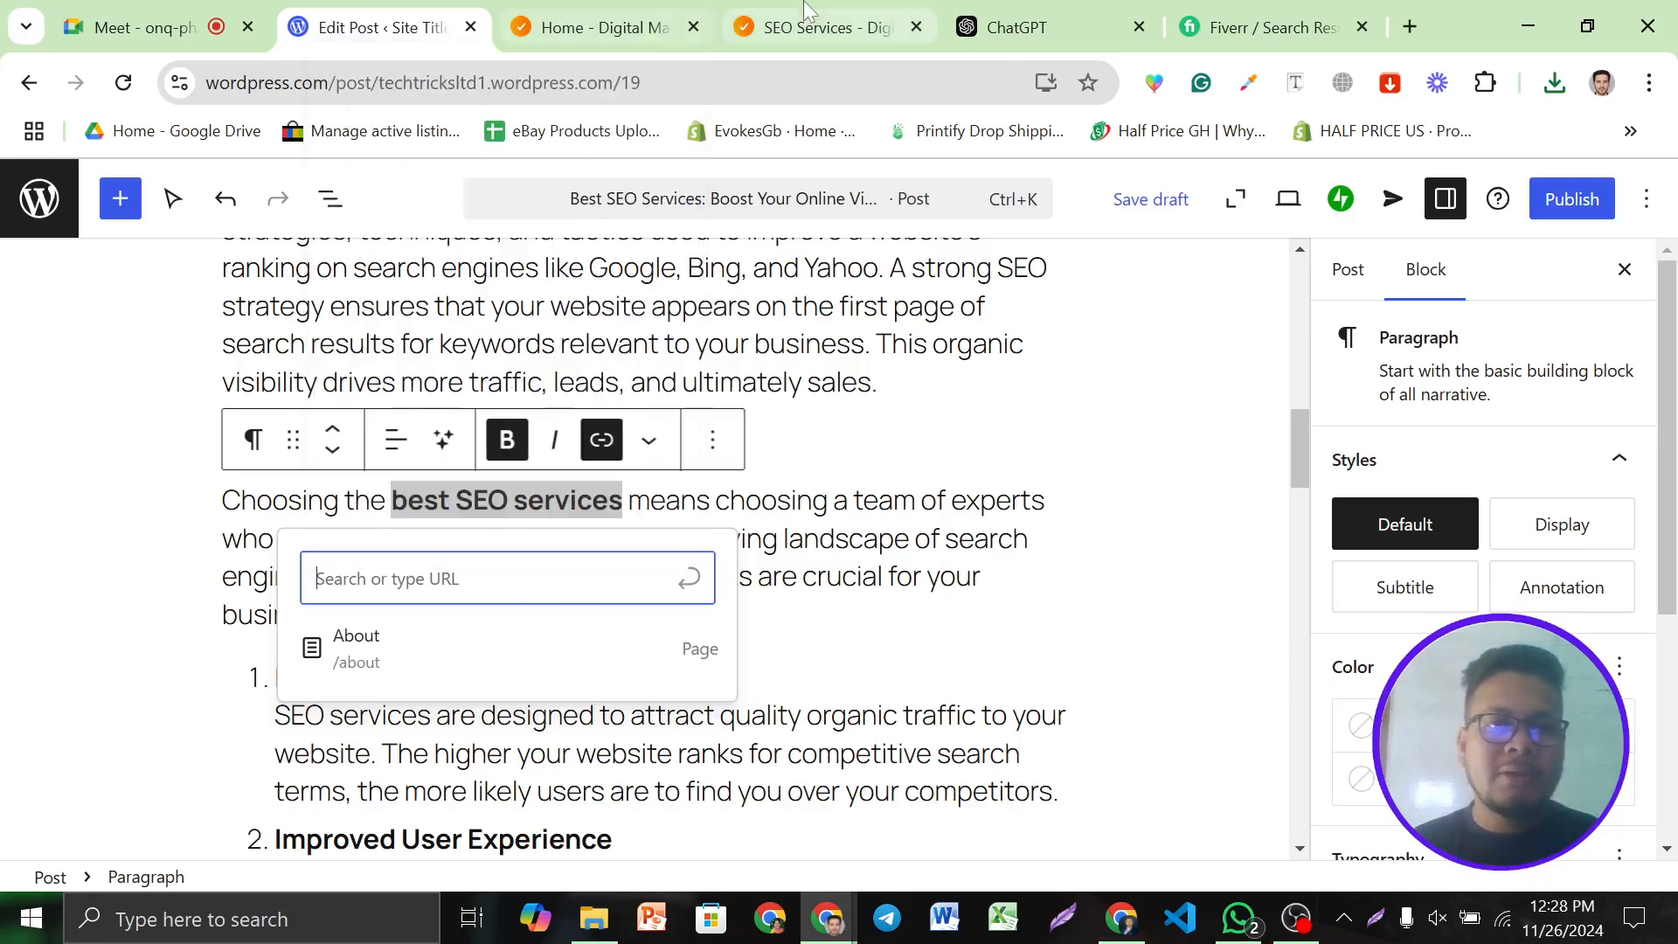
left_click(817, 27)
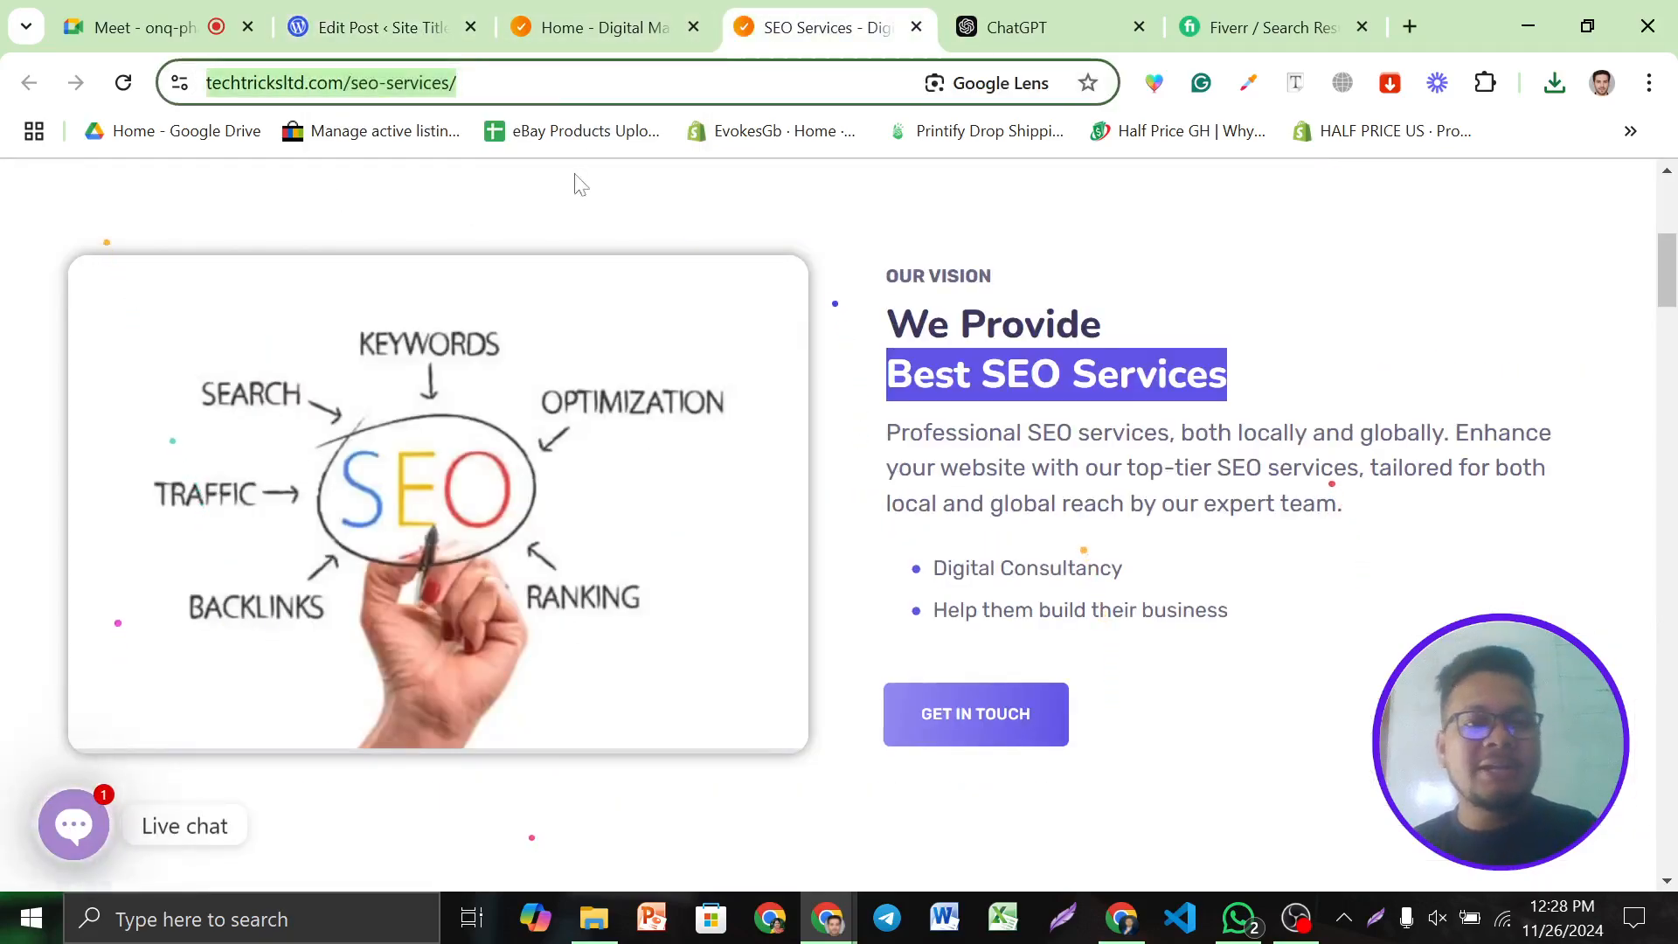
left_click(349, 27)
type("https://techtricksltd.com/seo-services/")
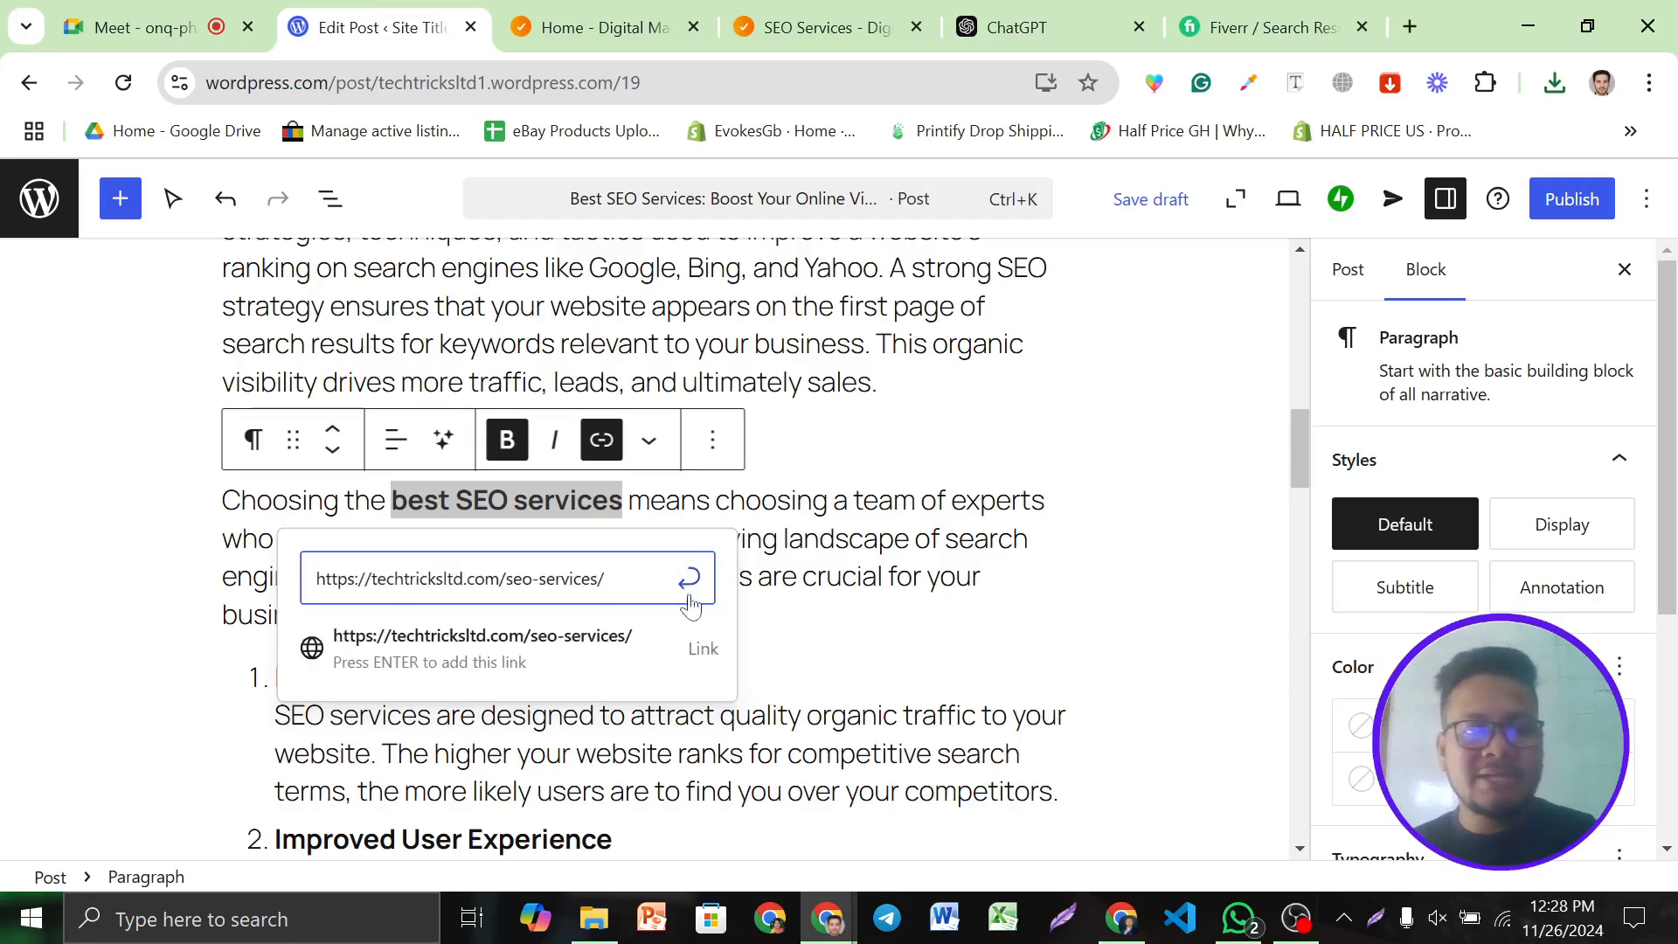
left_click(688, 581)
left_click(922, 577)
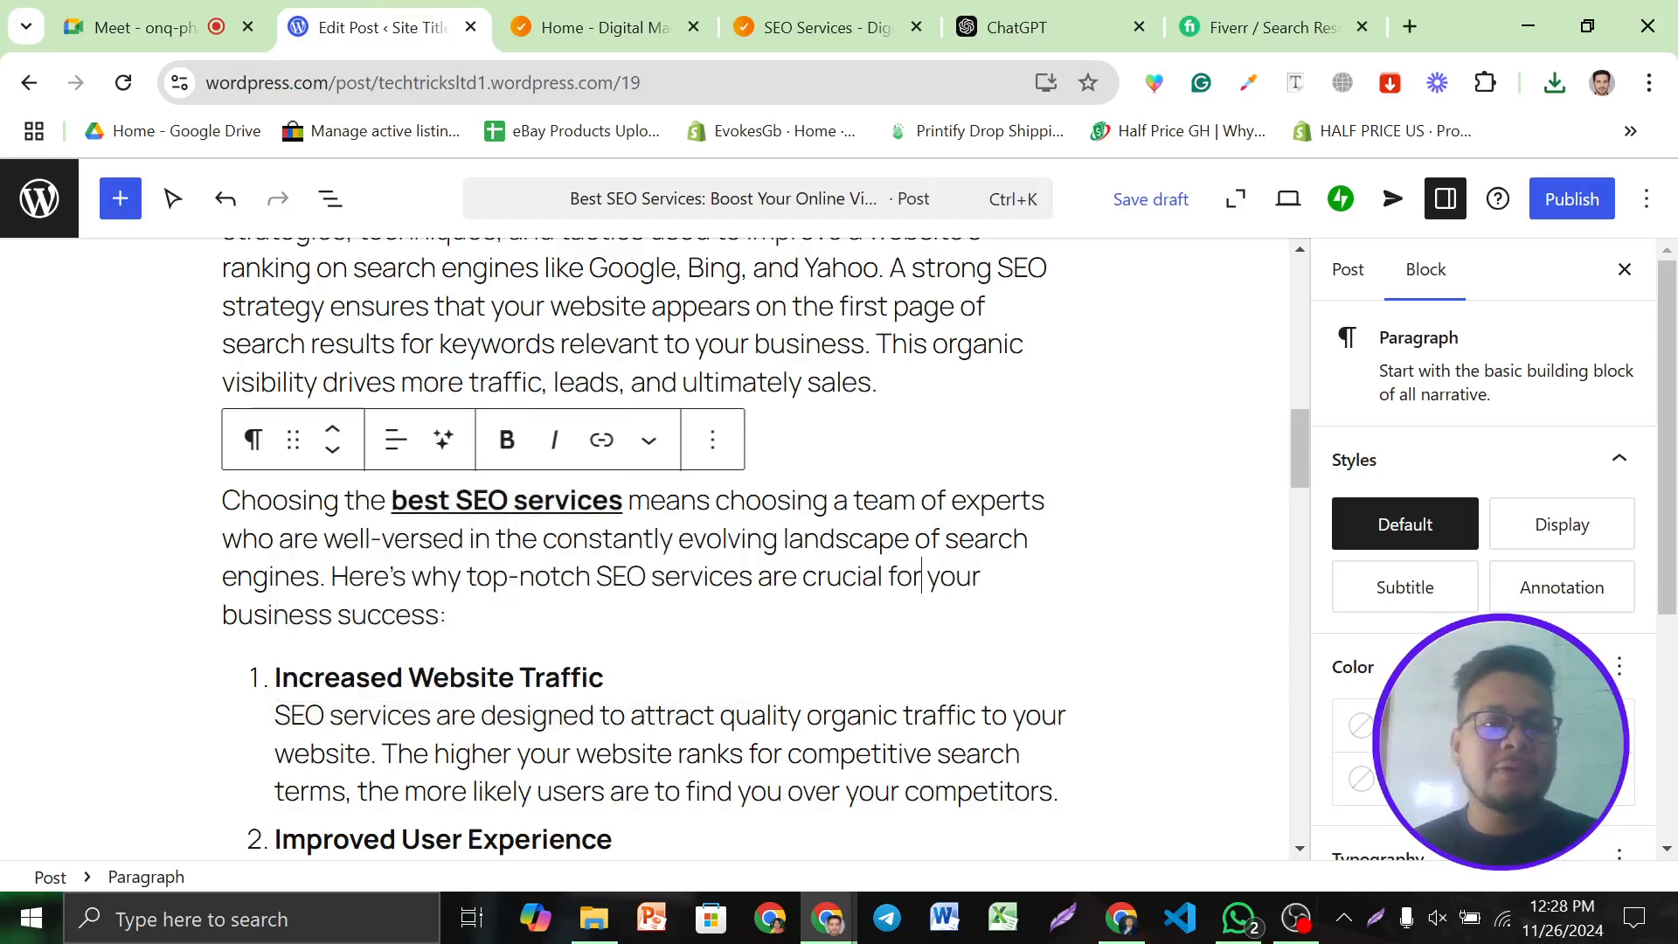
Make the Conclusion heading bold
scroll(643, 546, "down", 20)
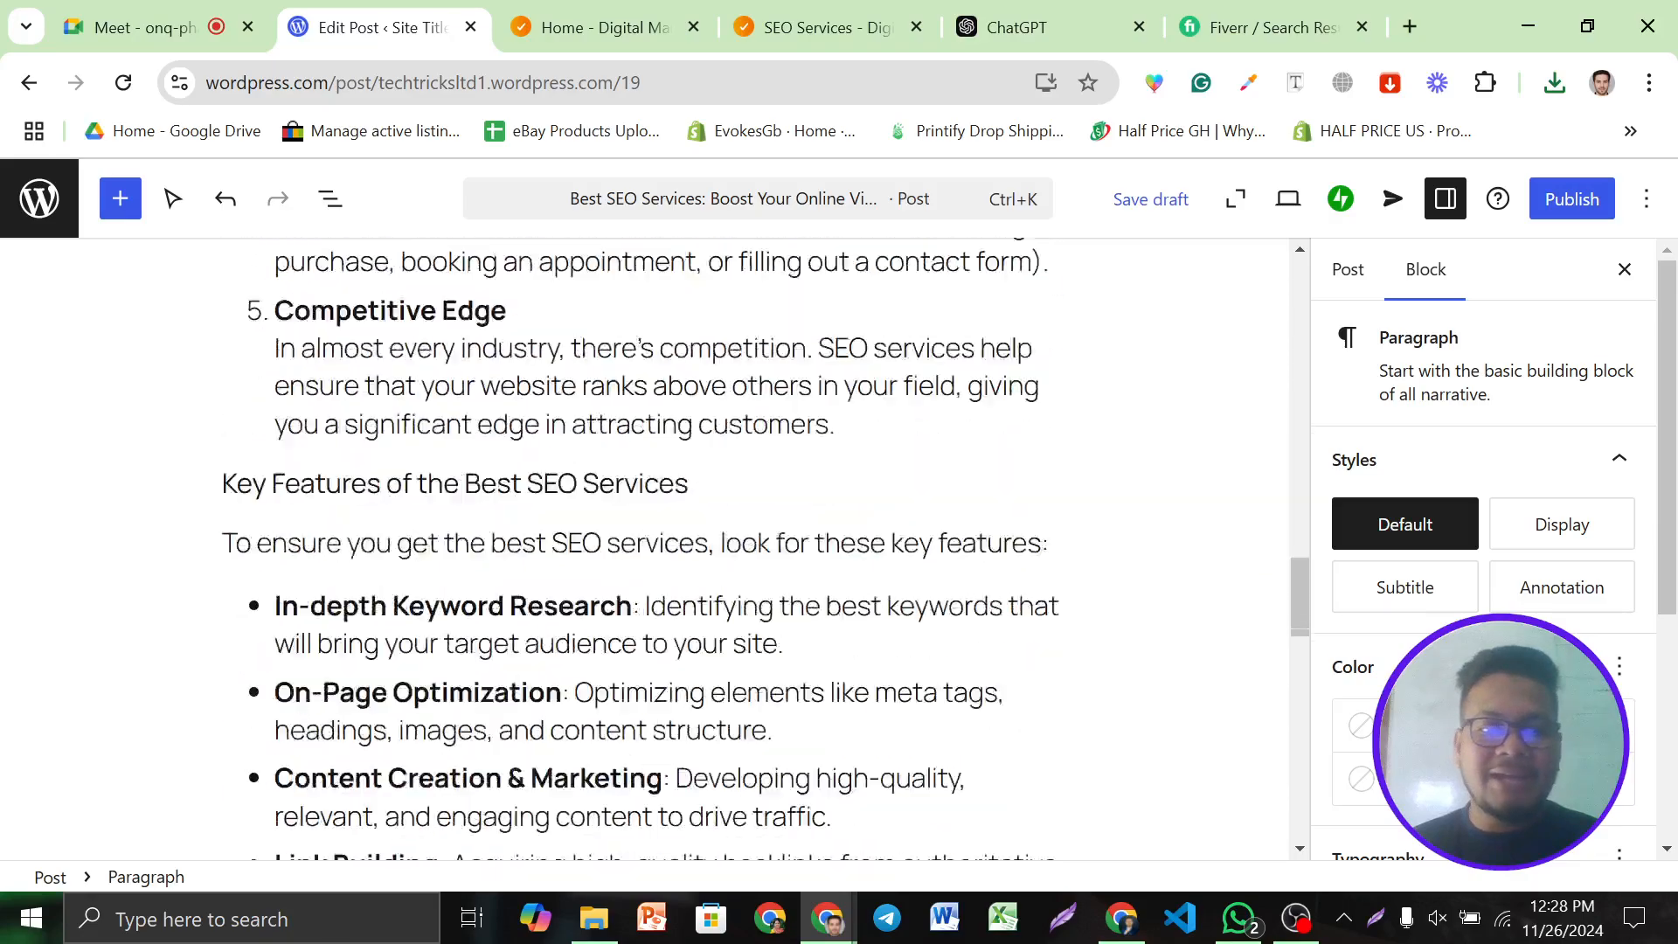
scroll(642, 546, "down", 3)
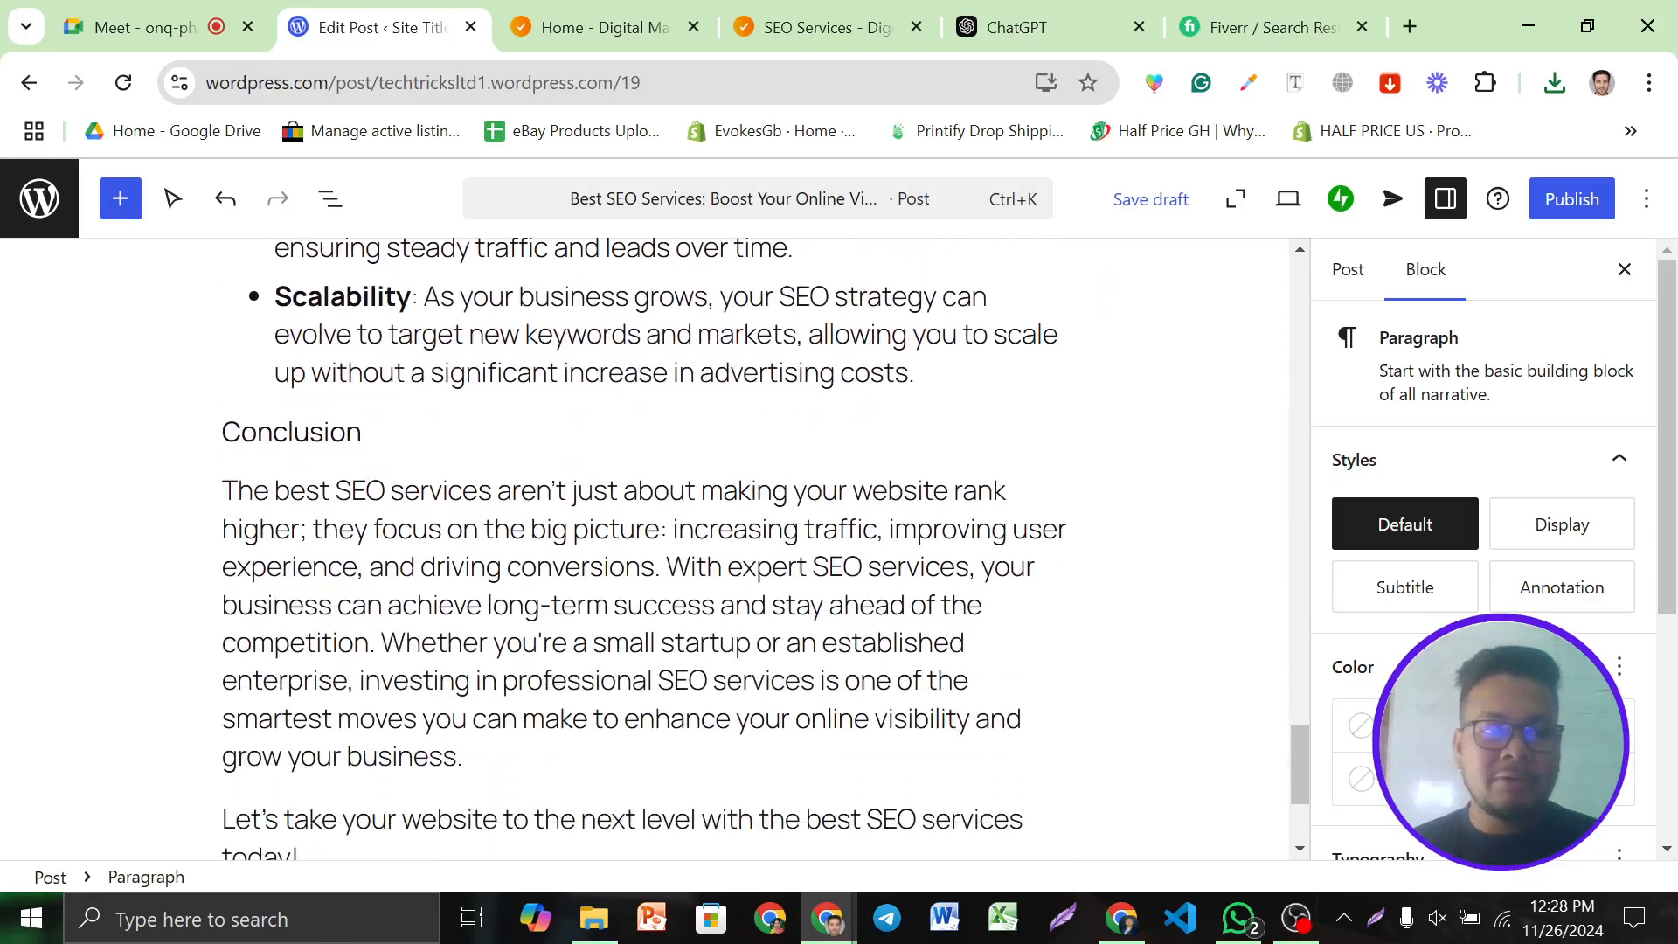
double_click(291, 431)
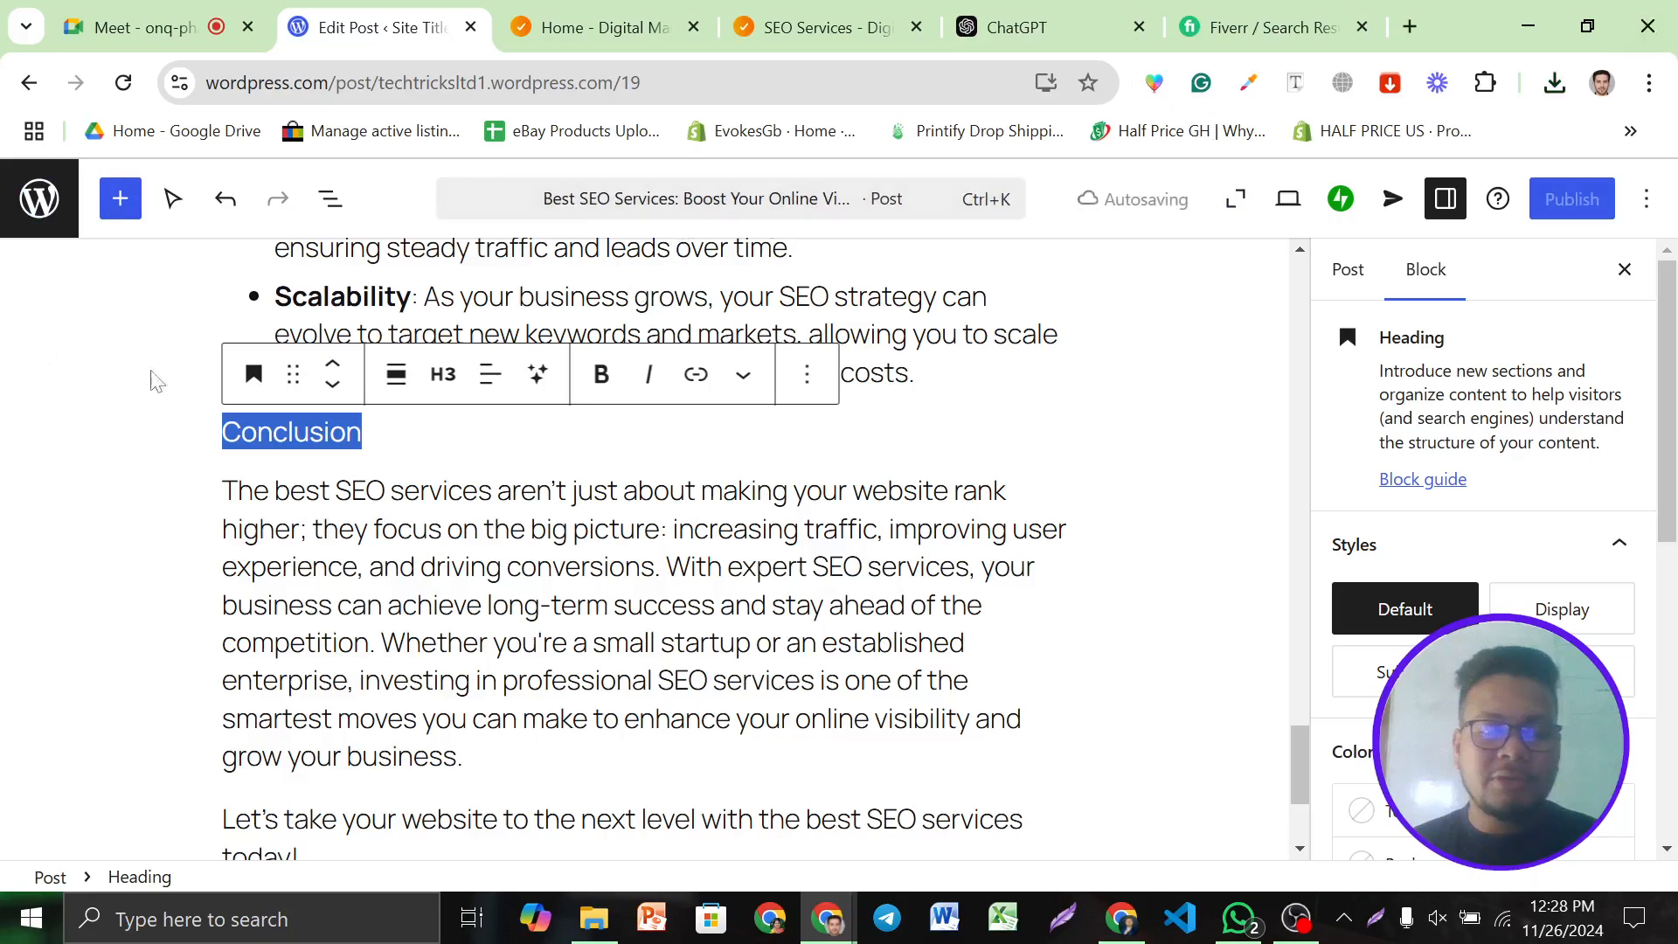
left_click(603, 384)
Bold the Conclusion's 'best SEO services' phrase and link it to the SEO Services URL
left_click_drag(276, 490, 492, 490)
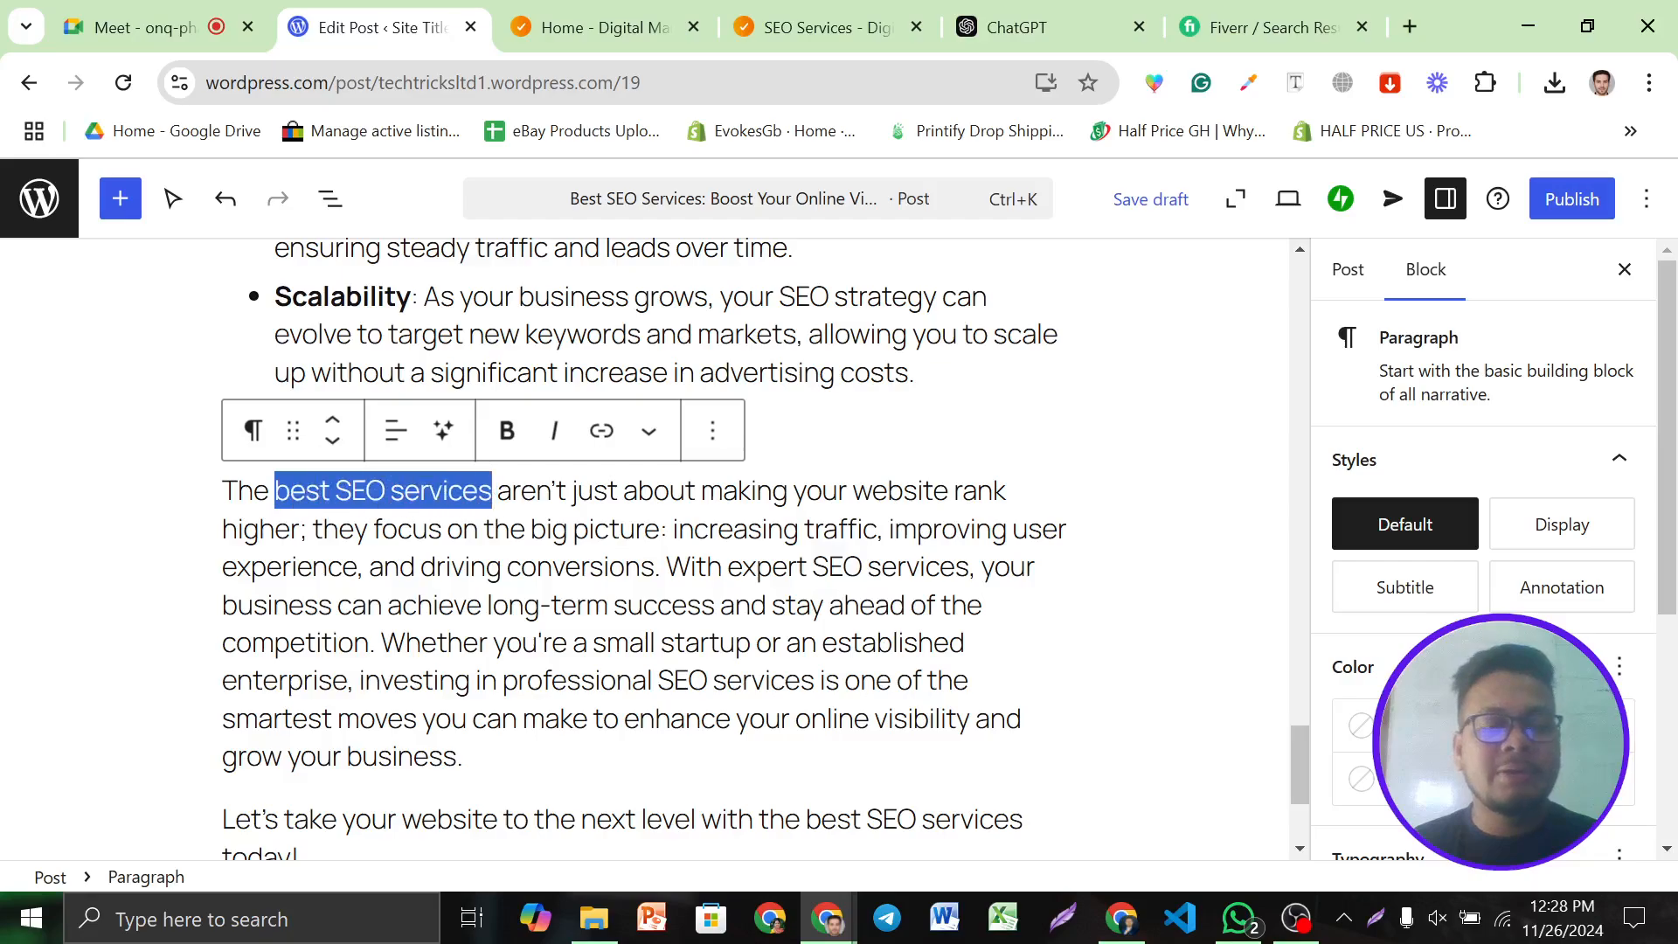
left_click(507, 430)
left_click(601, 430)
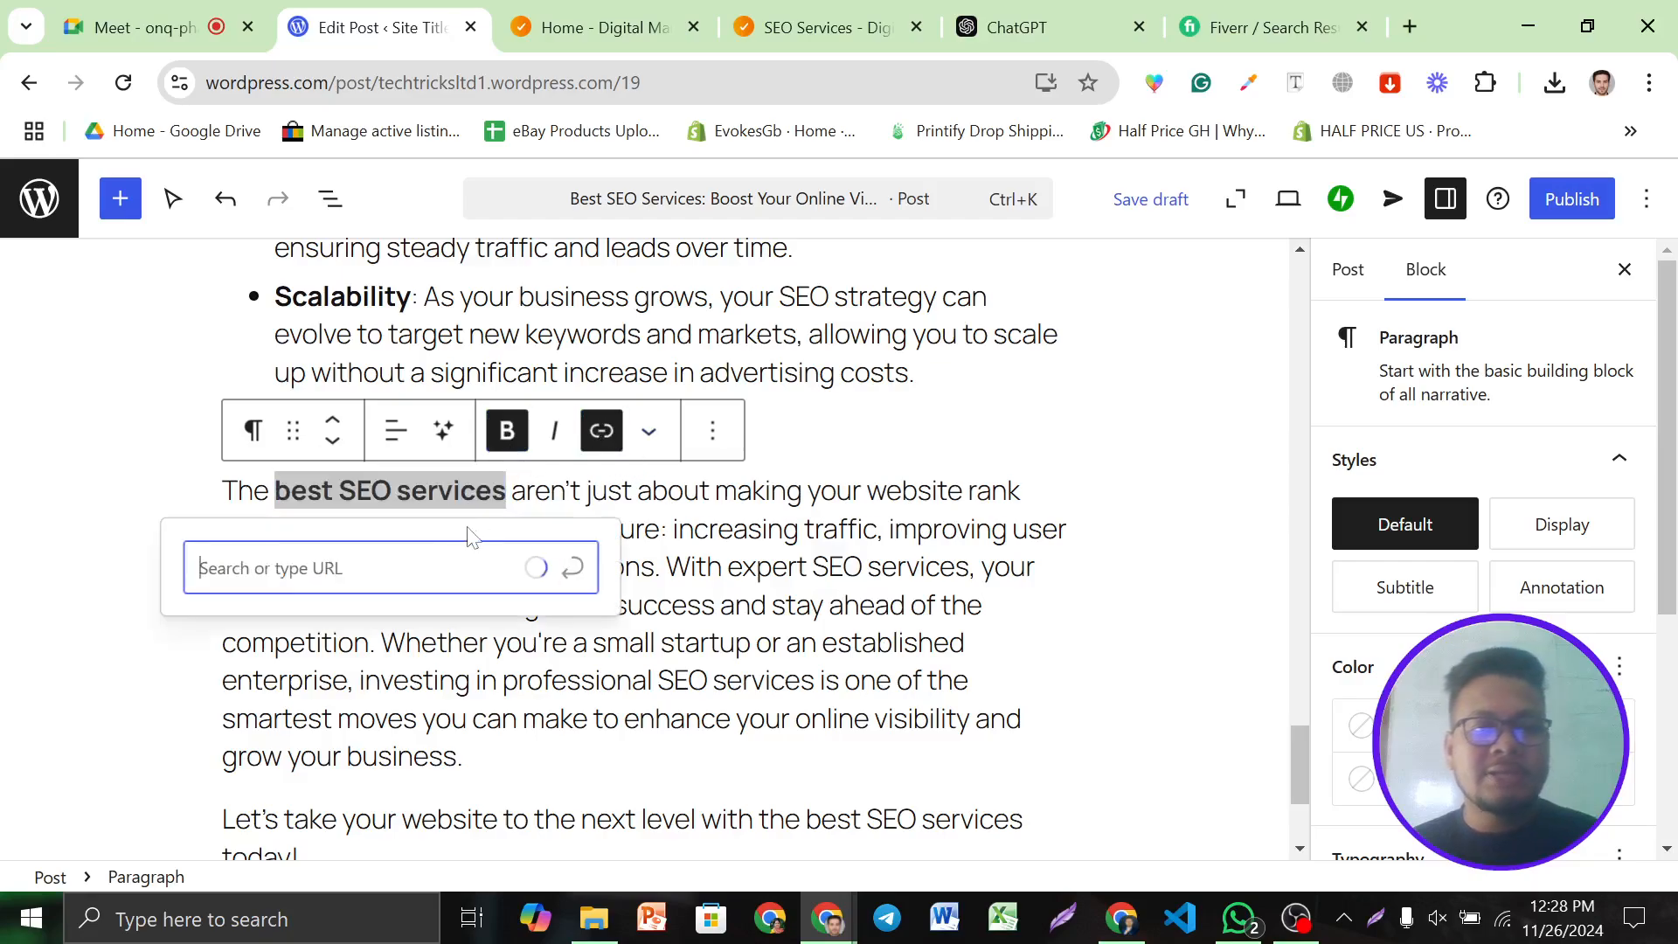
type("https://techtricksltd.com/seo-services/")
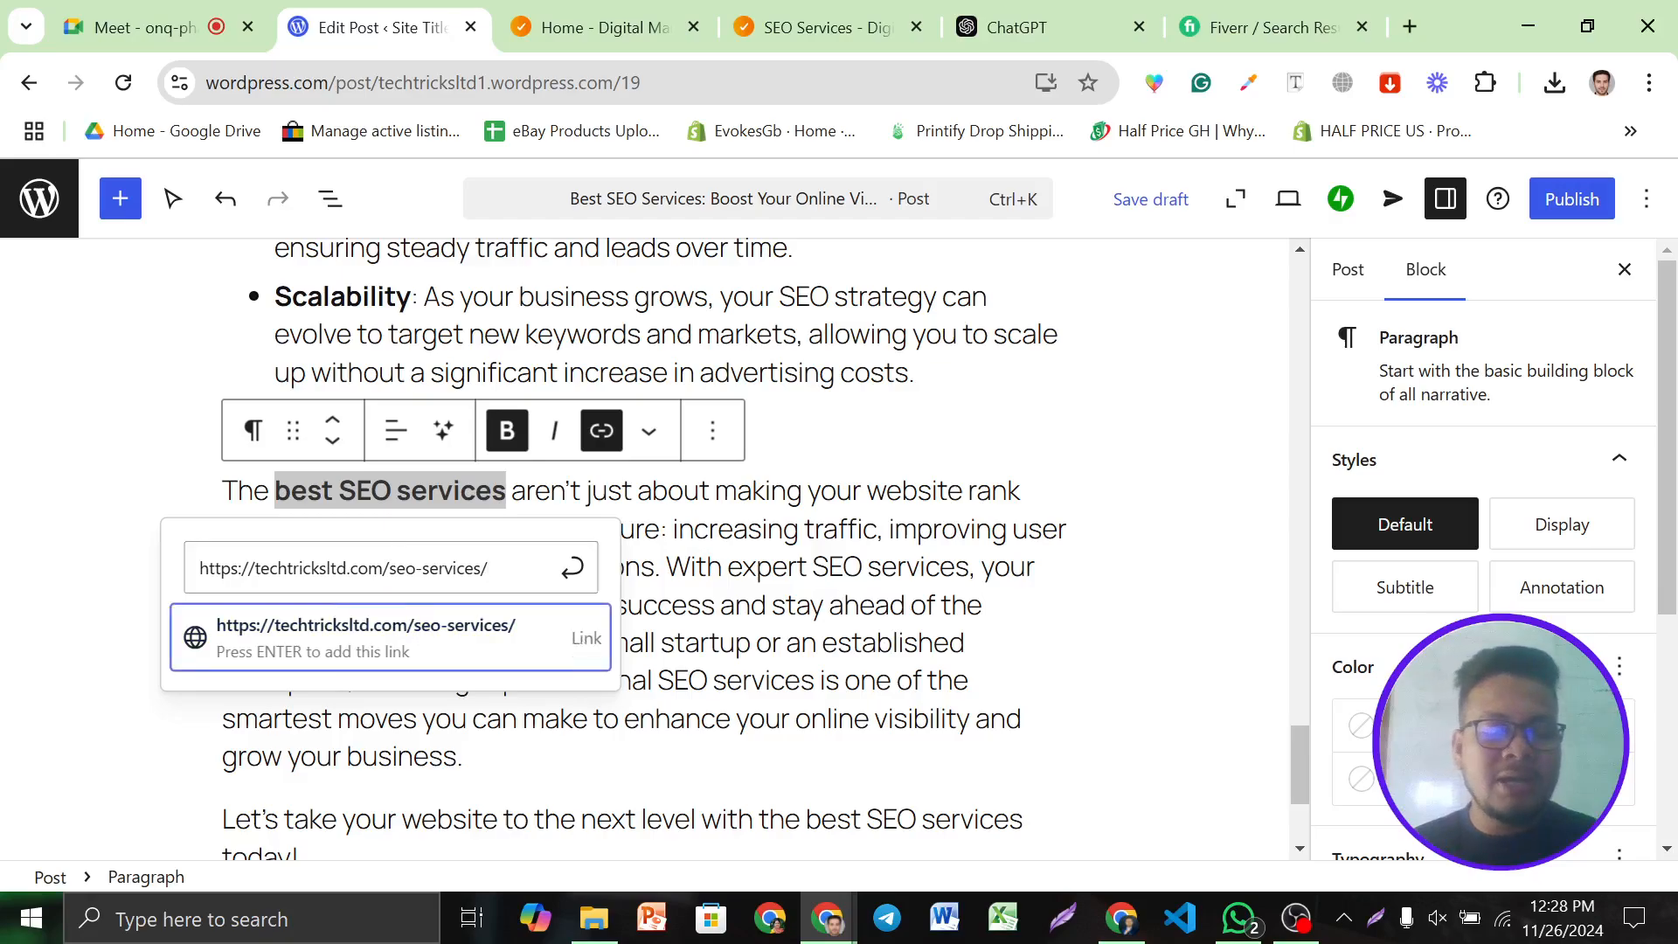
key("Return")
scroll(1012, 554, "down", 3)
scroll(1011, 554, "up", 15)
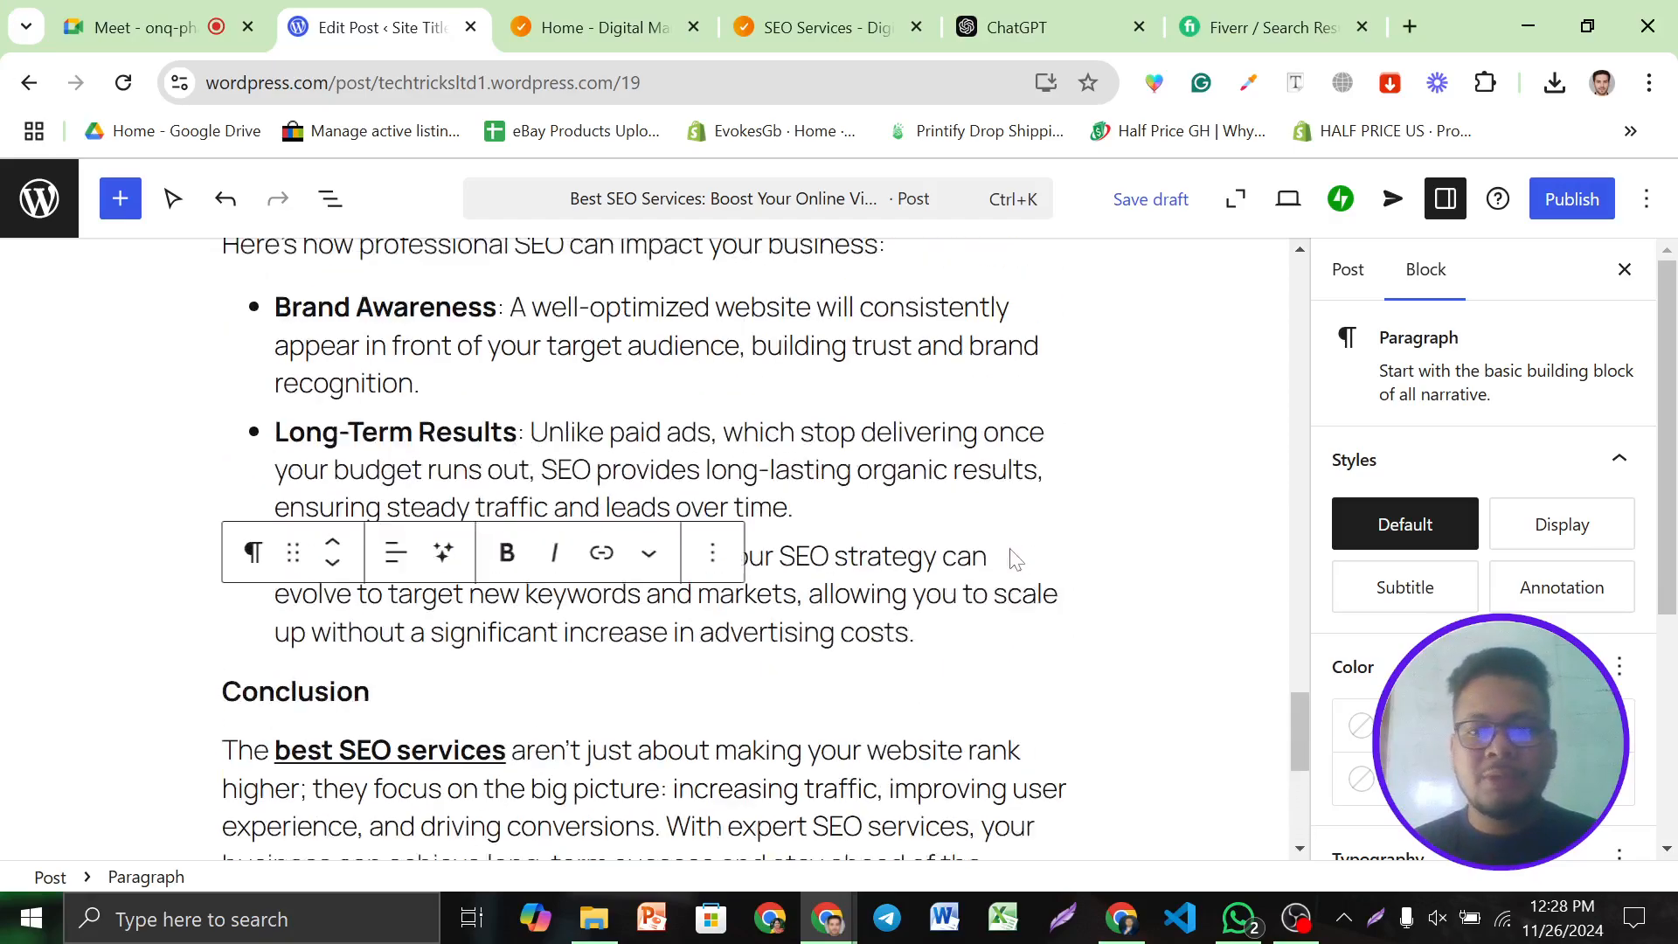
scroll(931, 437, "up", 10)
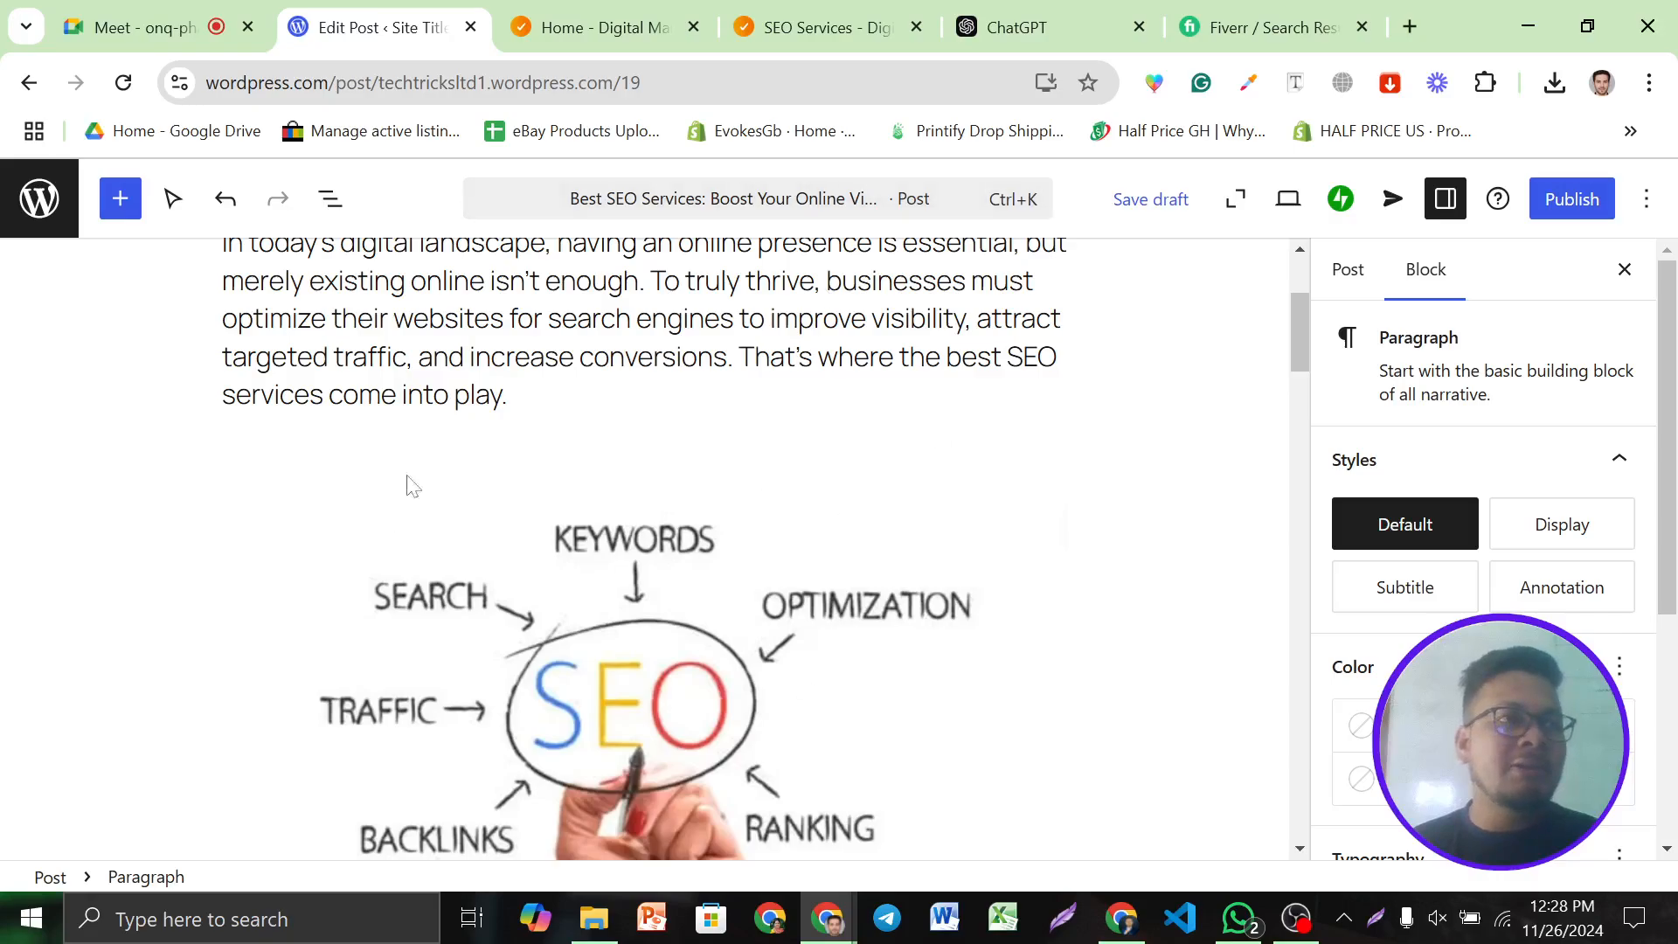
Set the SEO illustration from the Media Library as the post's featured image
scroll(931, 437, "up", 3)
scroll(1530, 544, "down", 5)
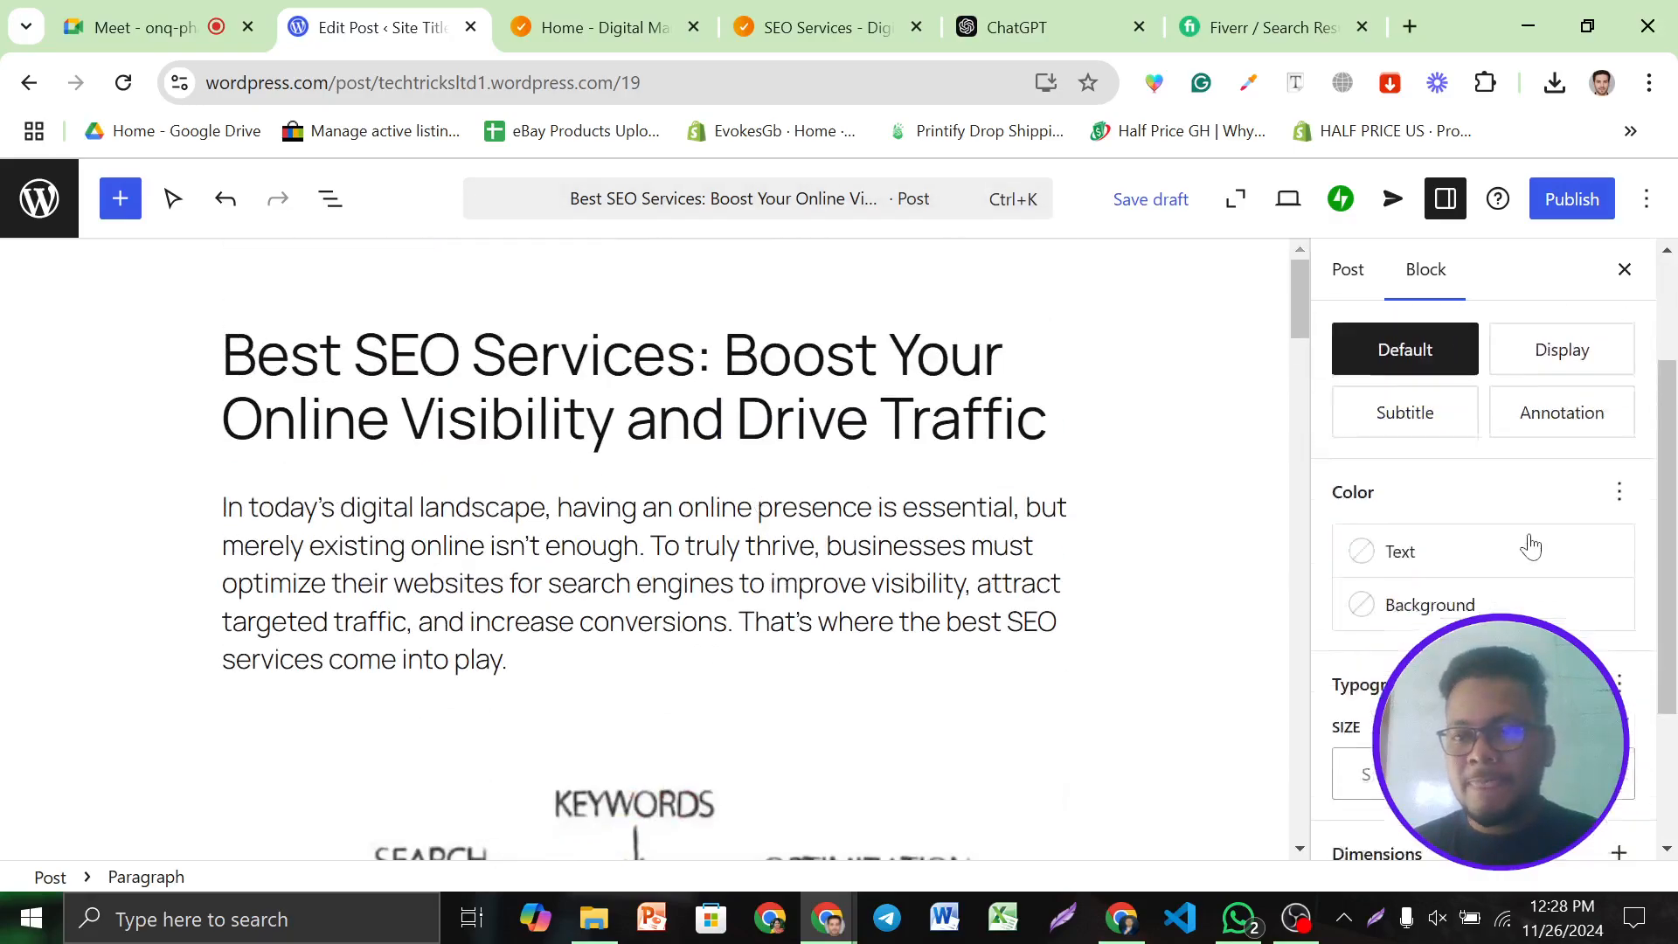
scroll(1530, 544, "up", 5)
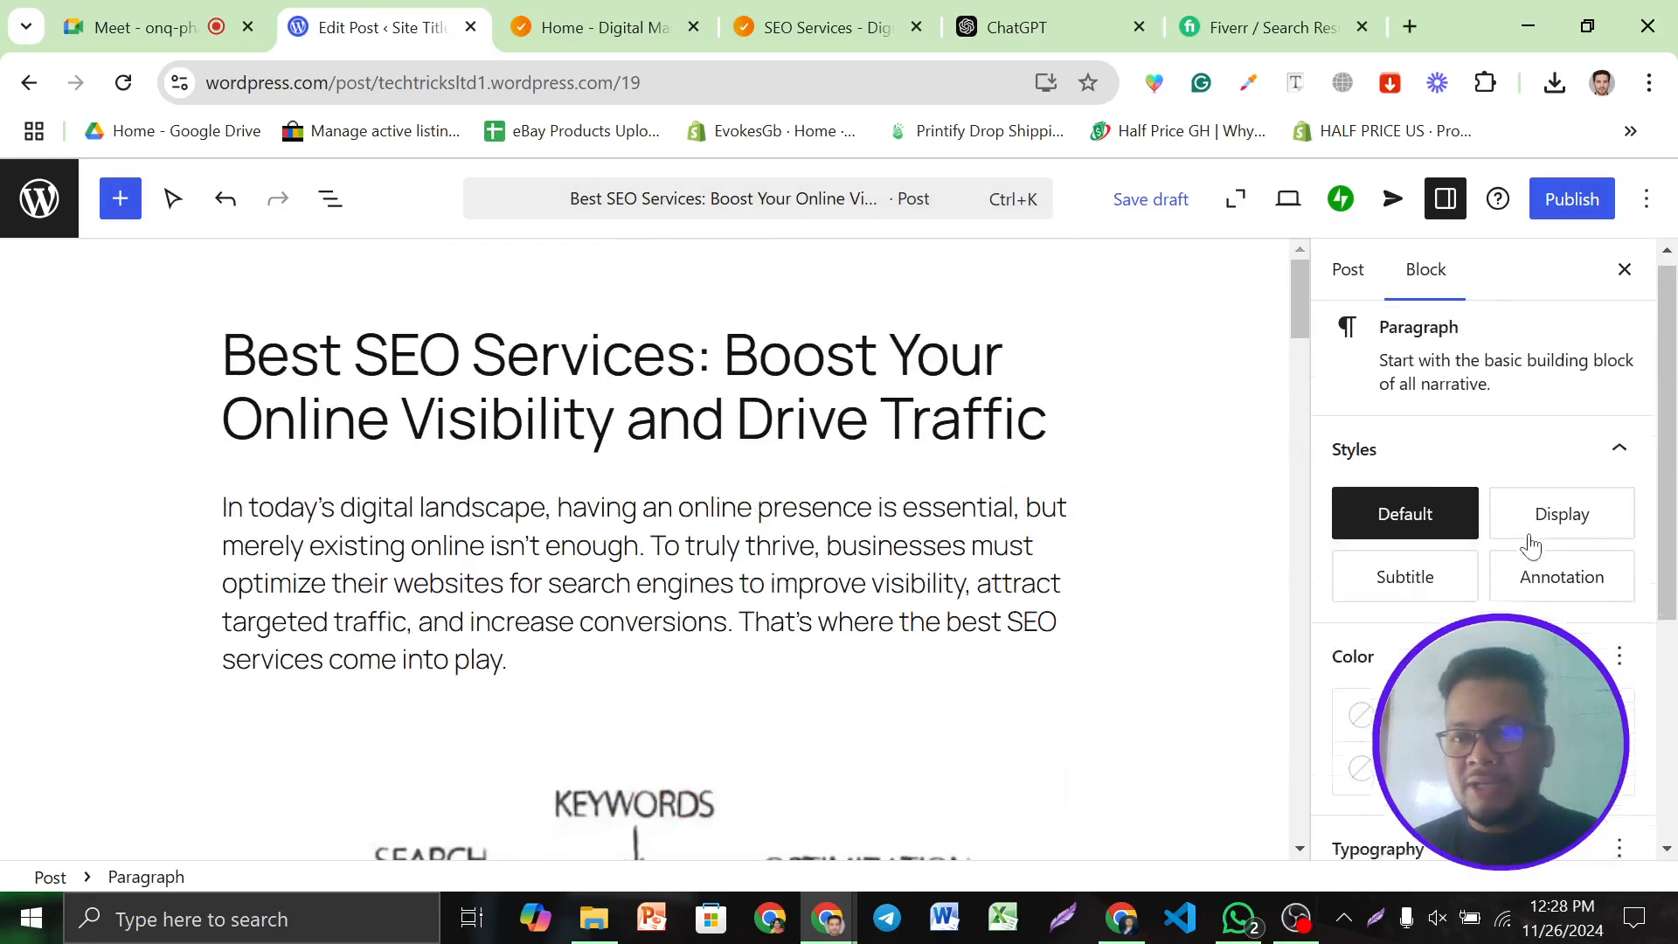
left_click(1351, 286)
scroll(1480, 562, "down", 2)
scroll(1498, 475, "up", 2)
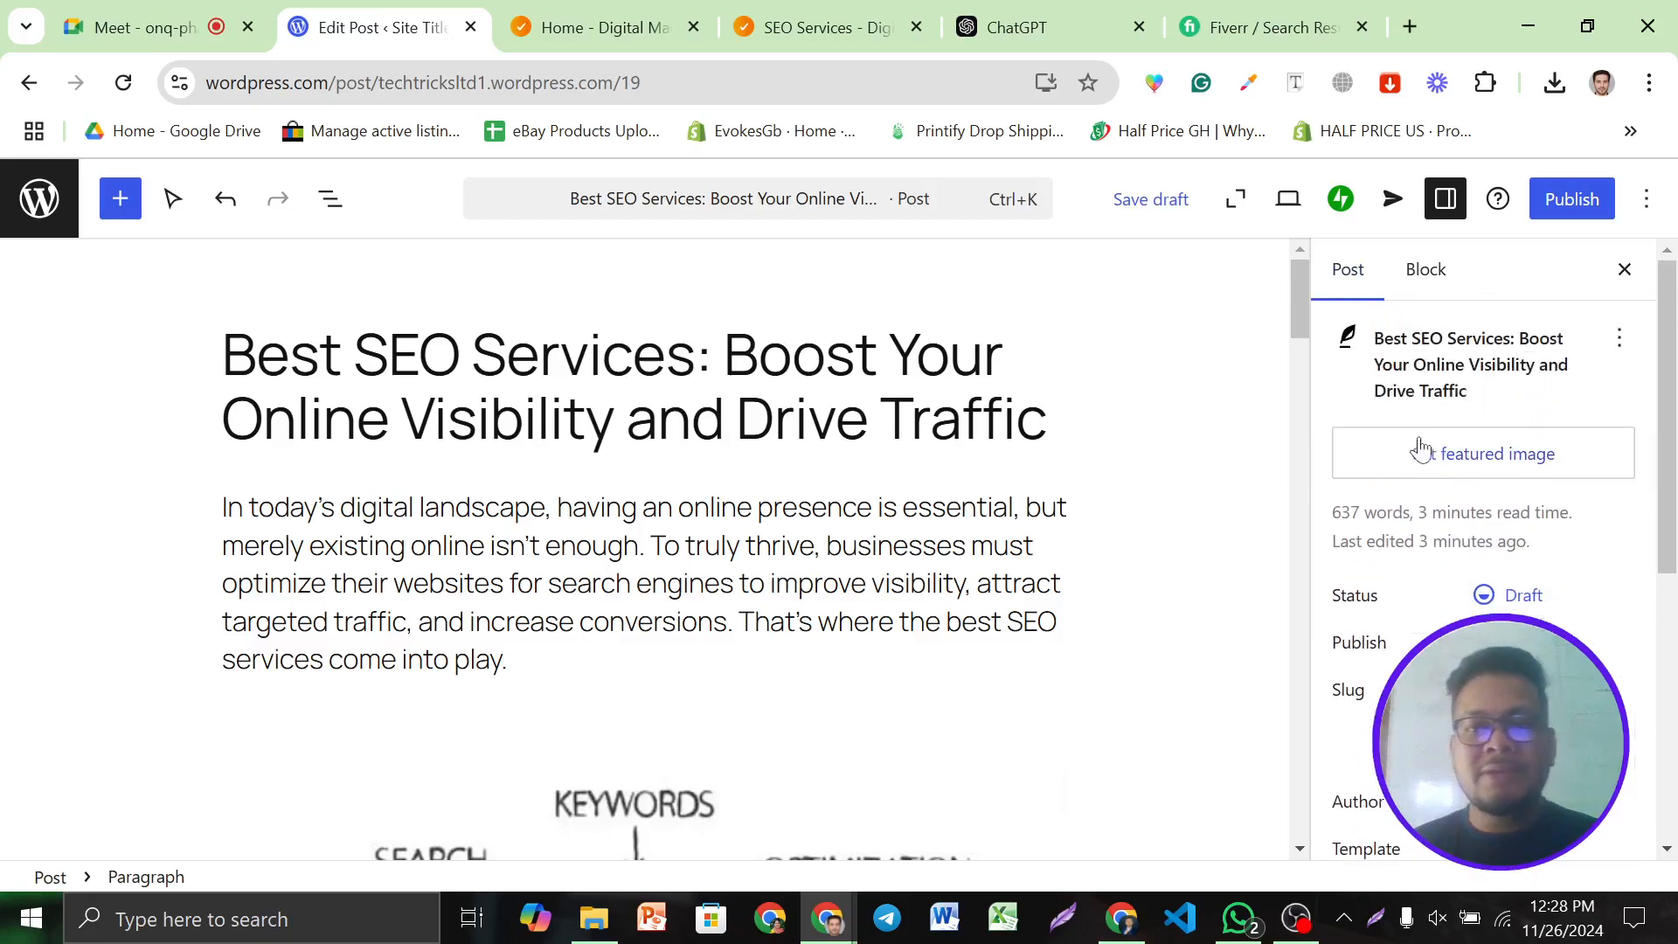
left_click(1423, 466)
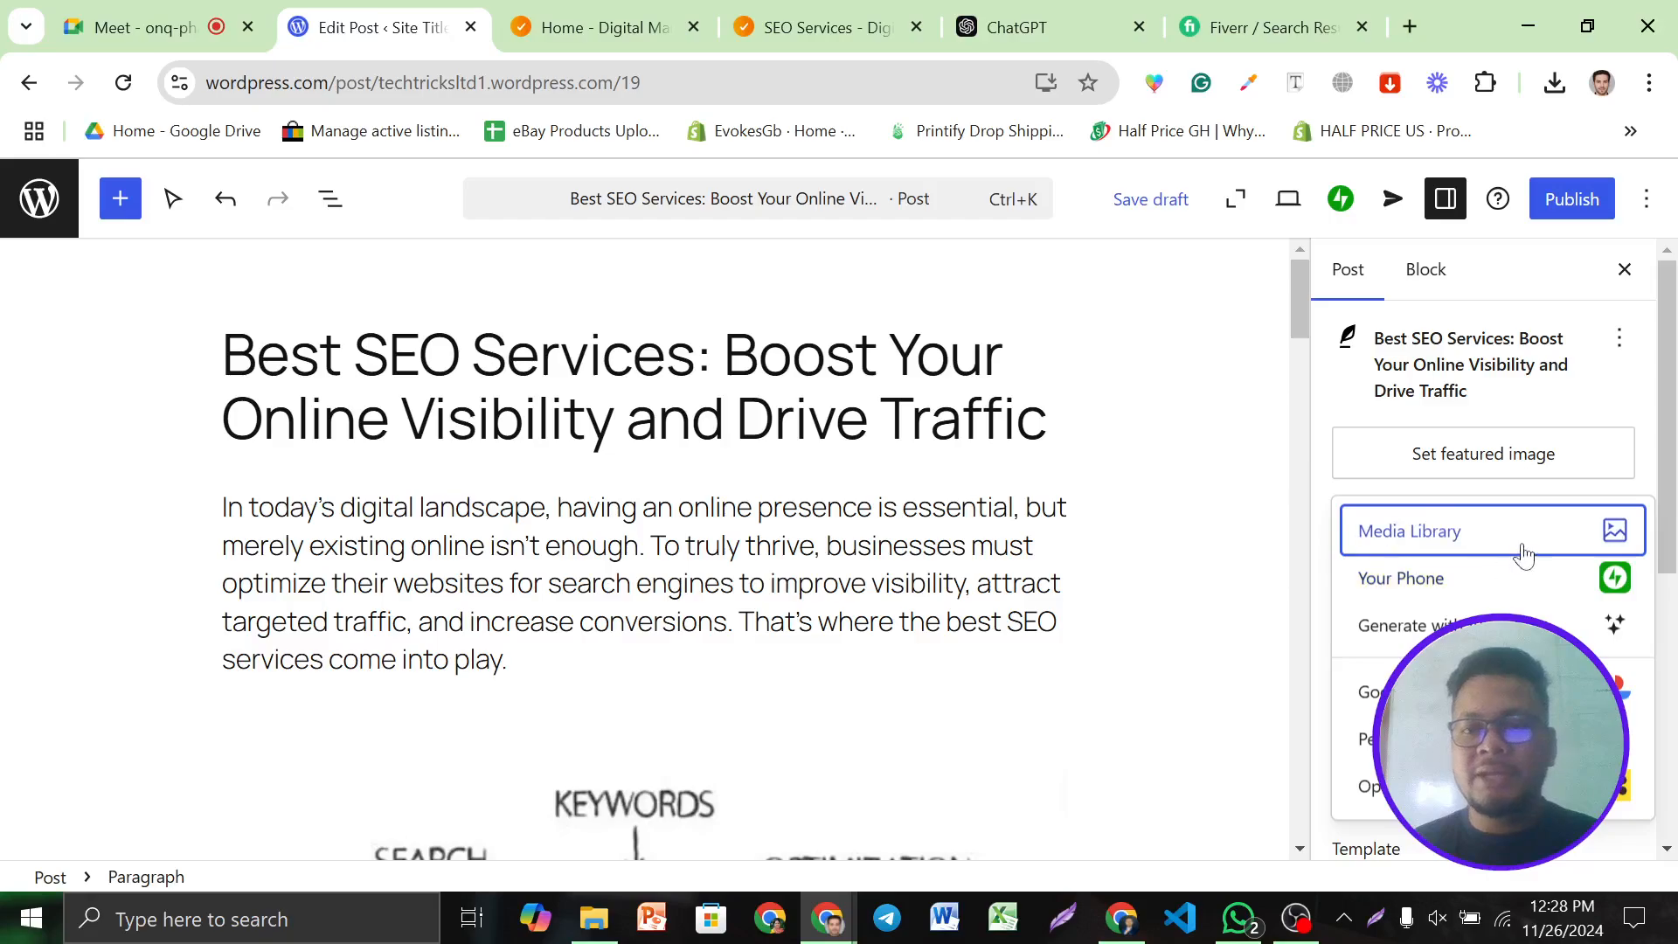
left_click(1489, 539)
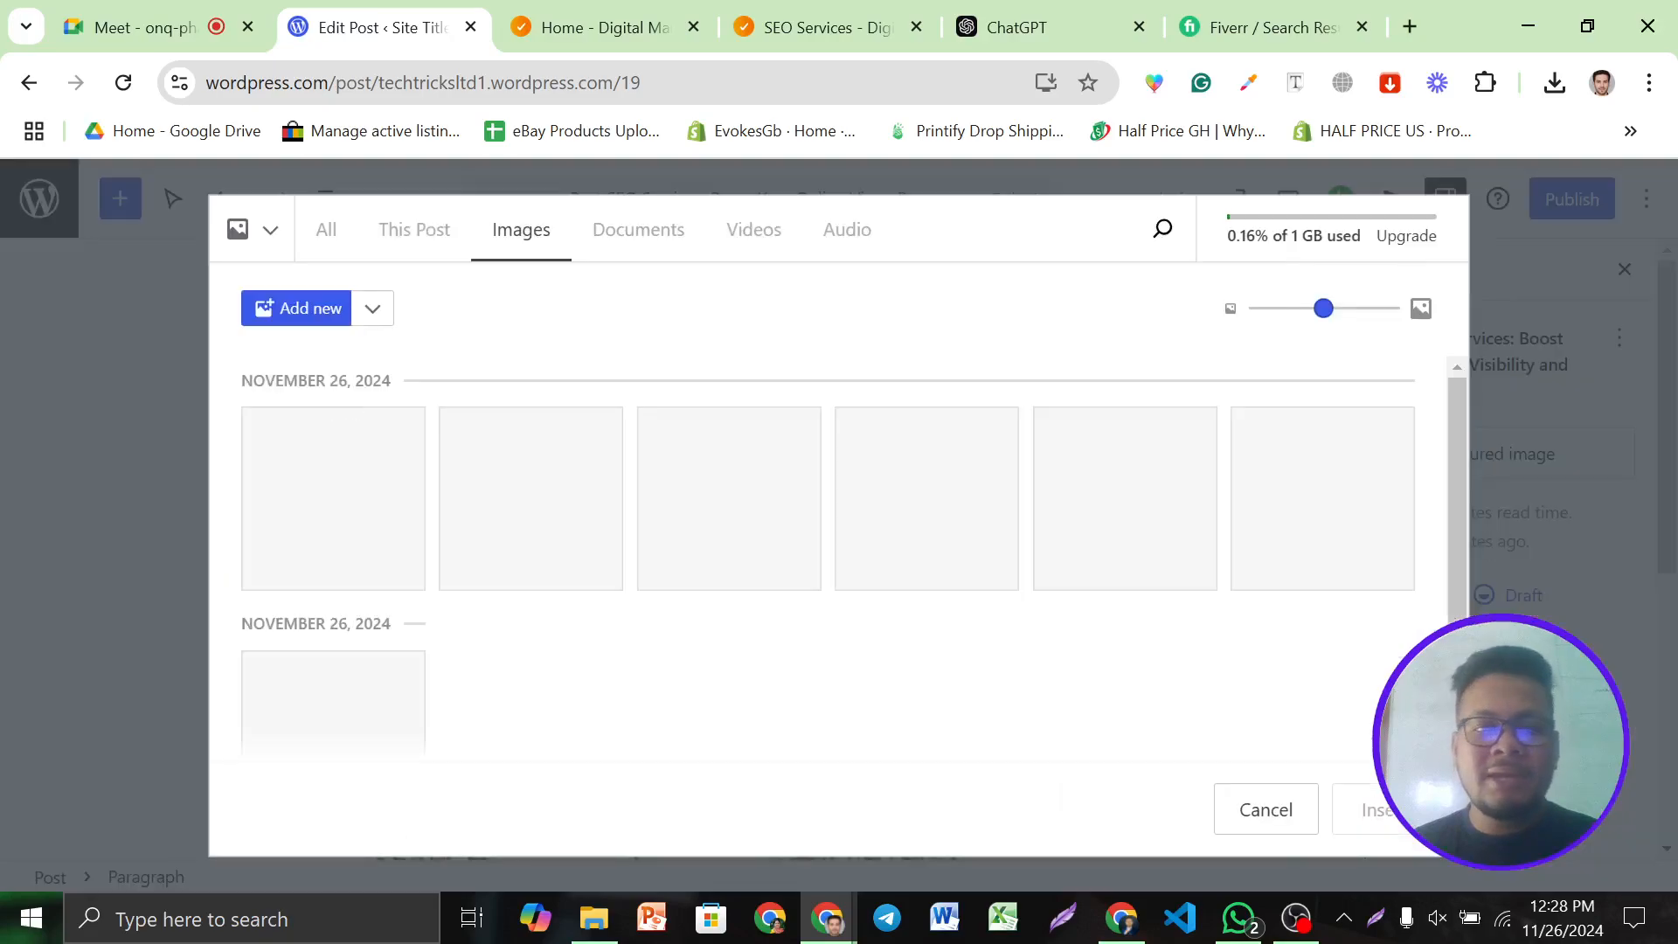
left_click(328, 547)
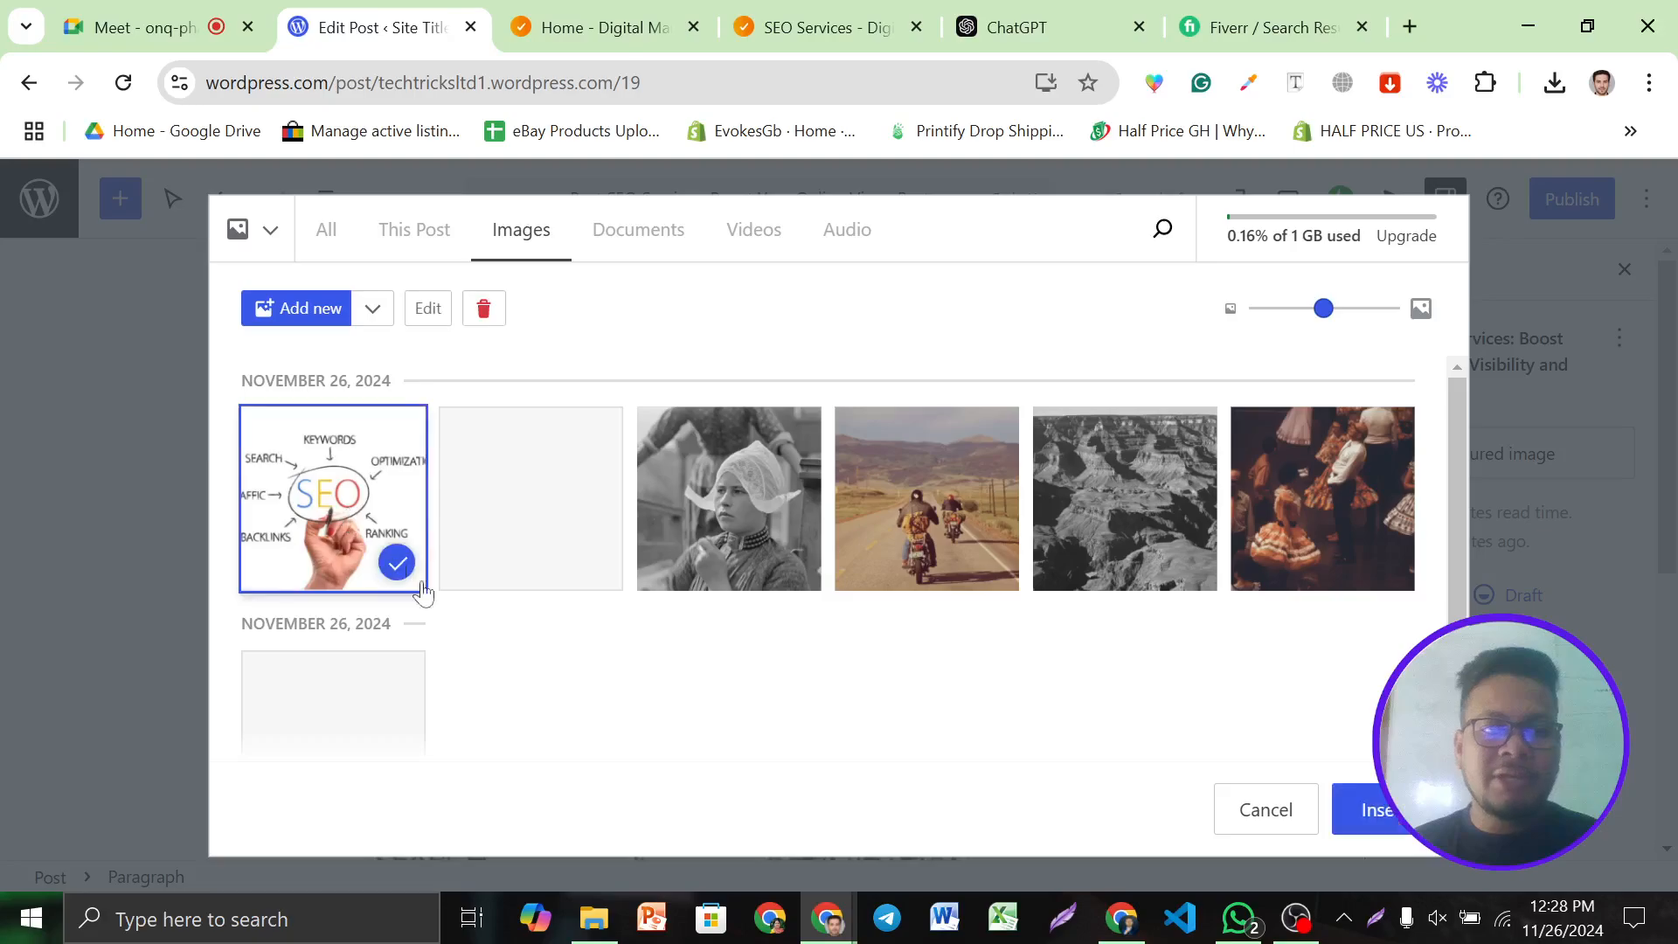
left_click(1367, 821)
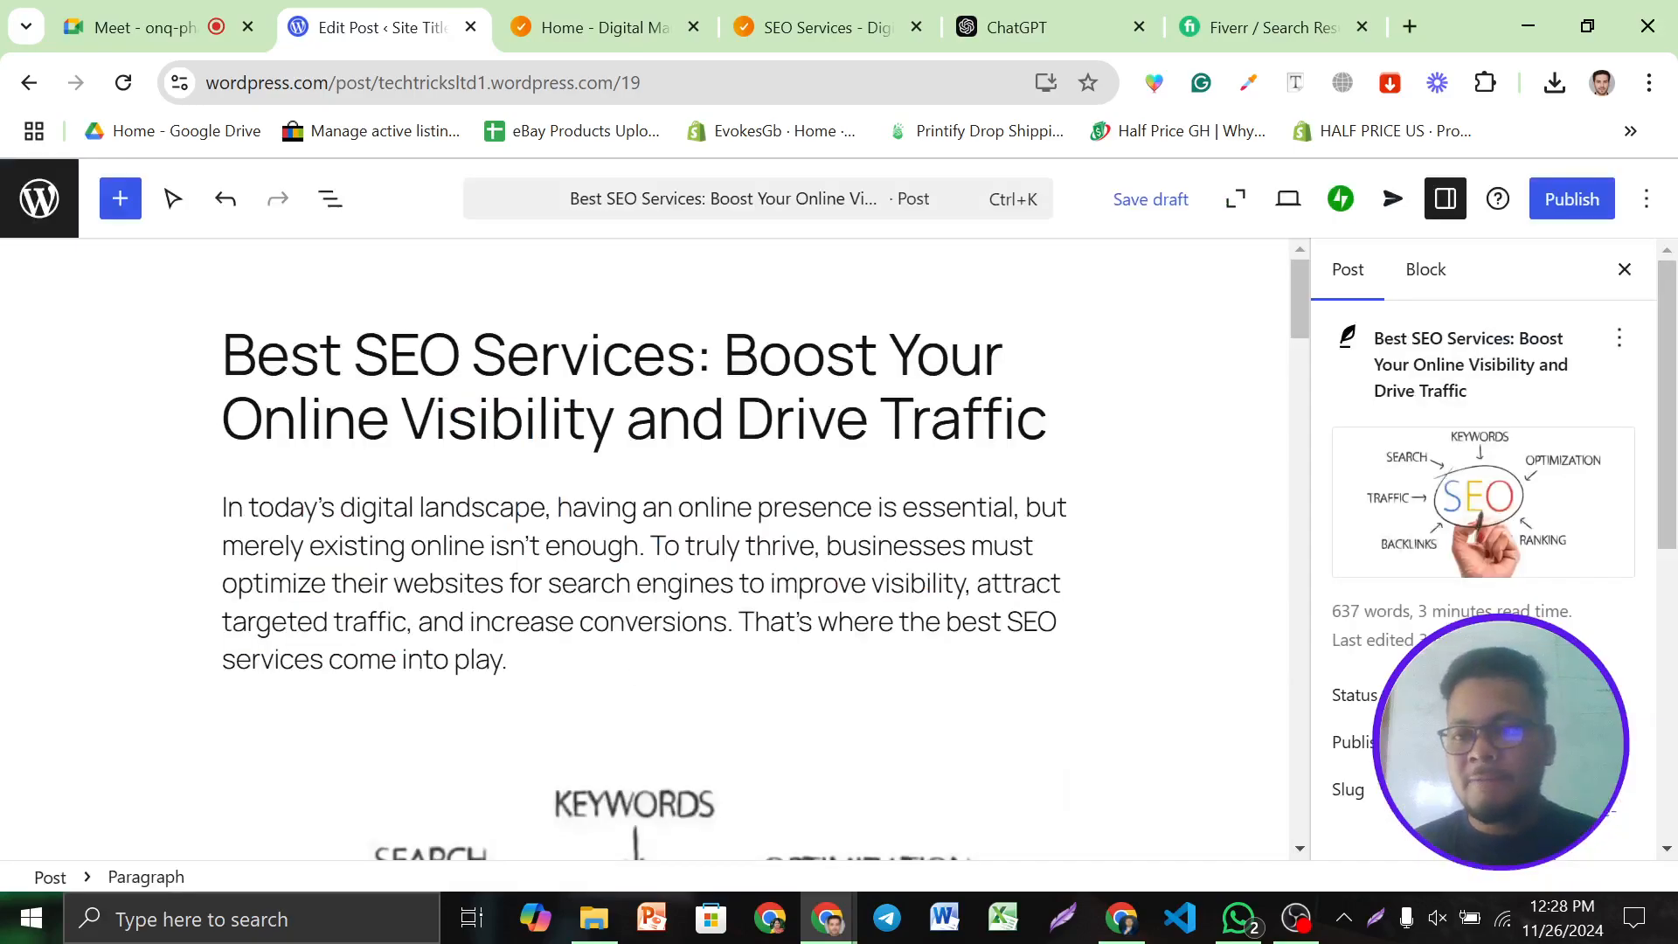
Add 'Best SEO Services' as a tag on the post
scroll(1498, 594, "down", 4)
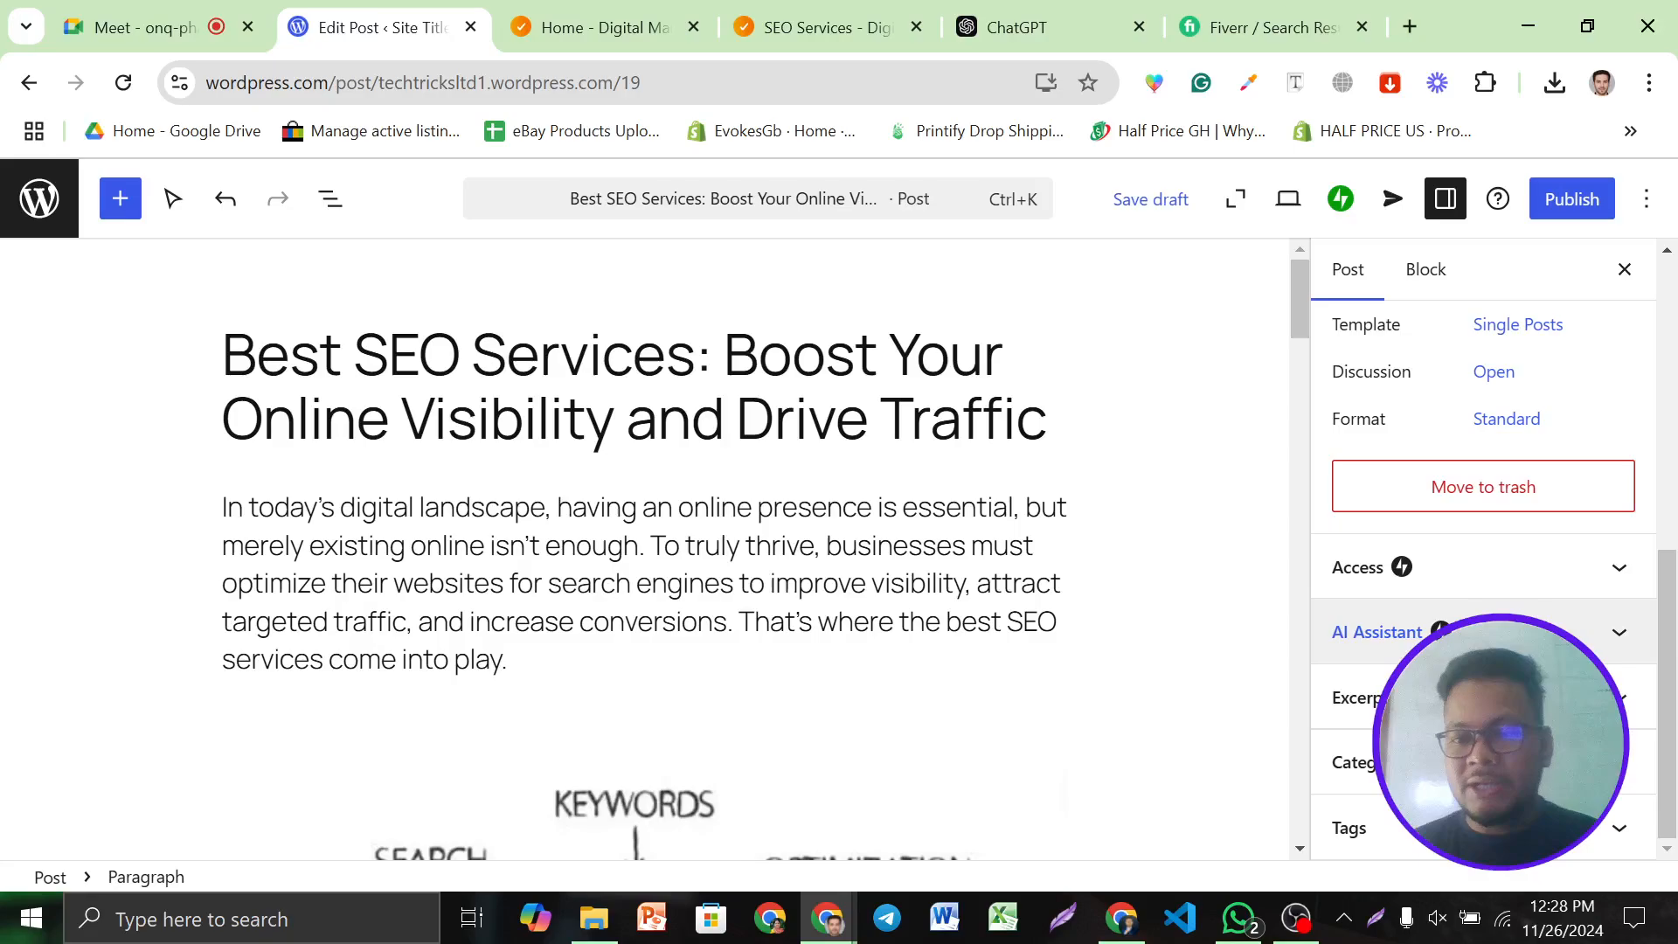
left_click(1349, 828)
left_click(1442, 751)
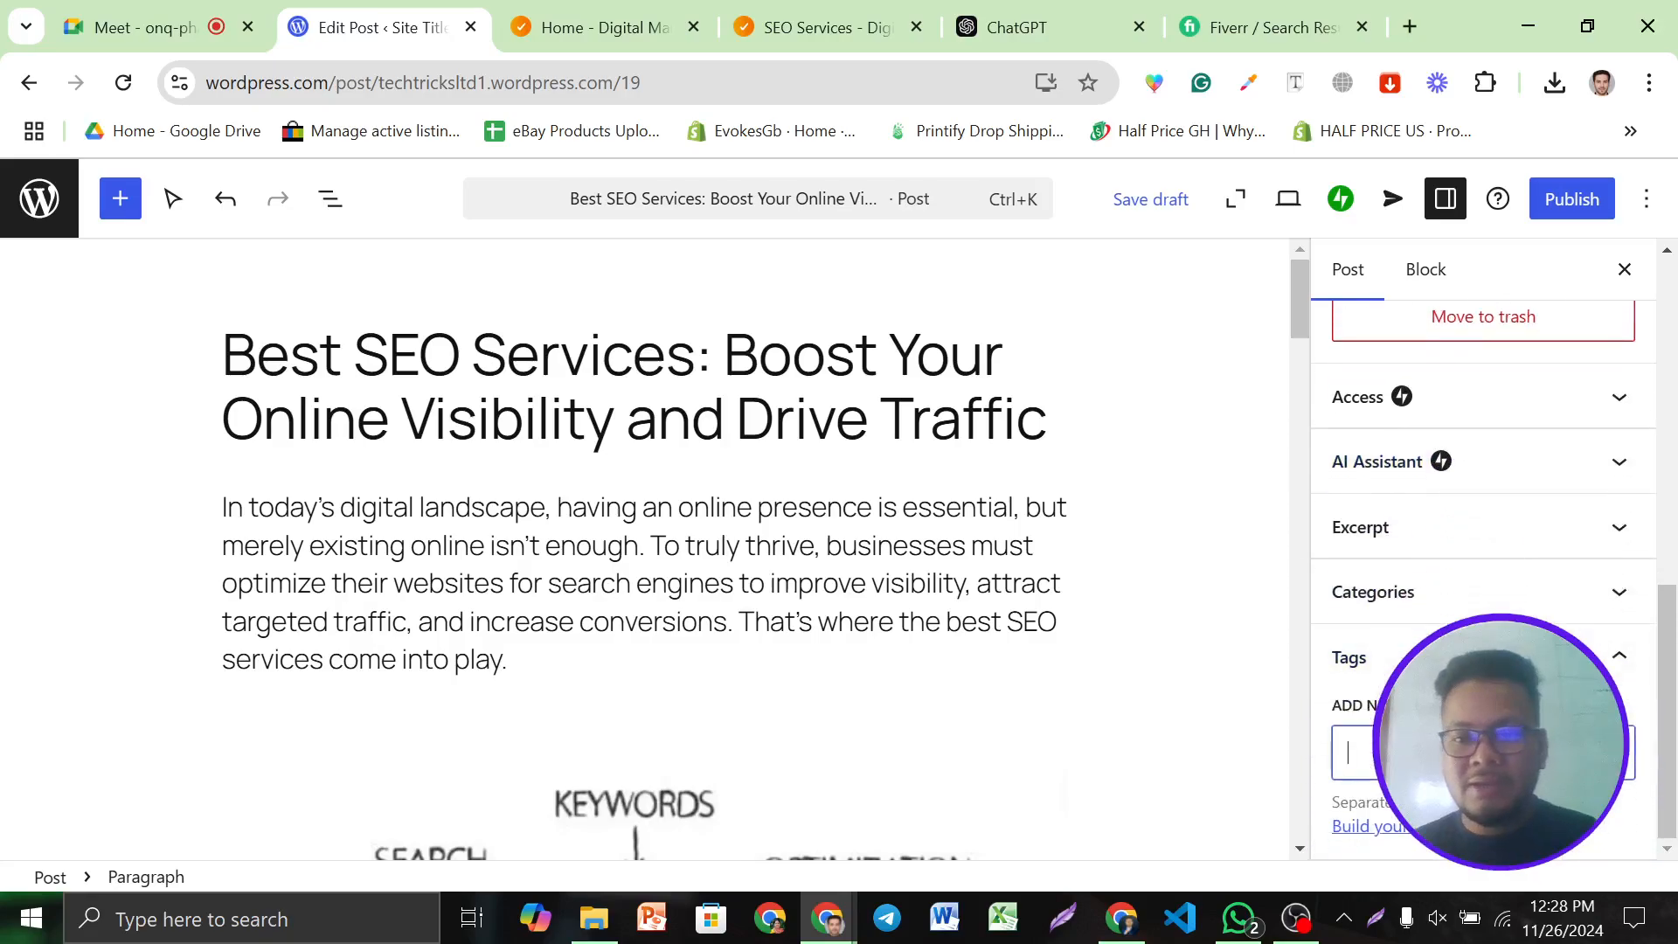
key("super+v")
left_click(1420, 635)
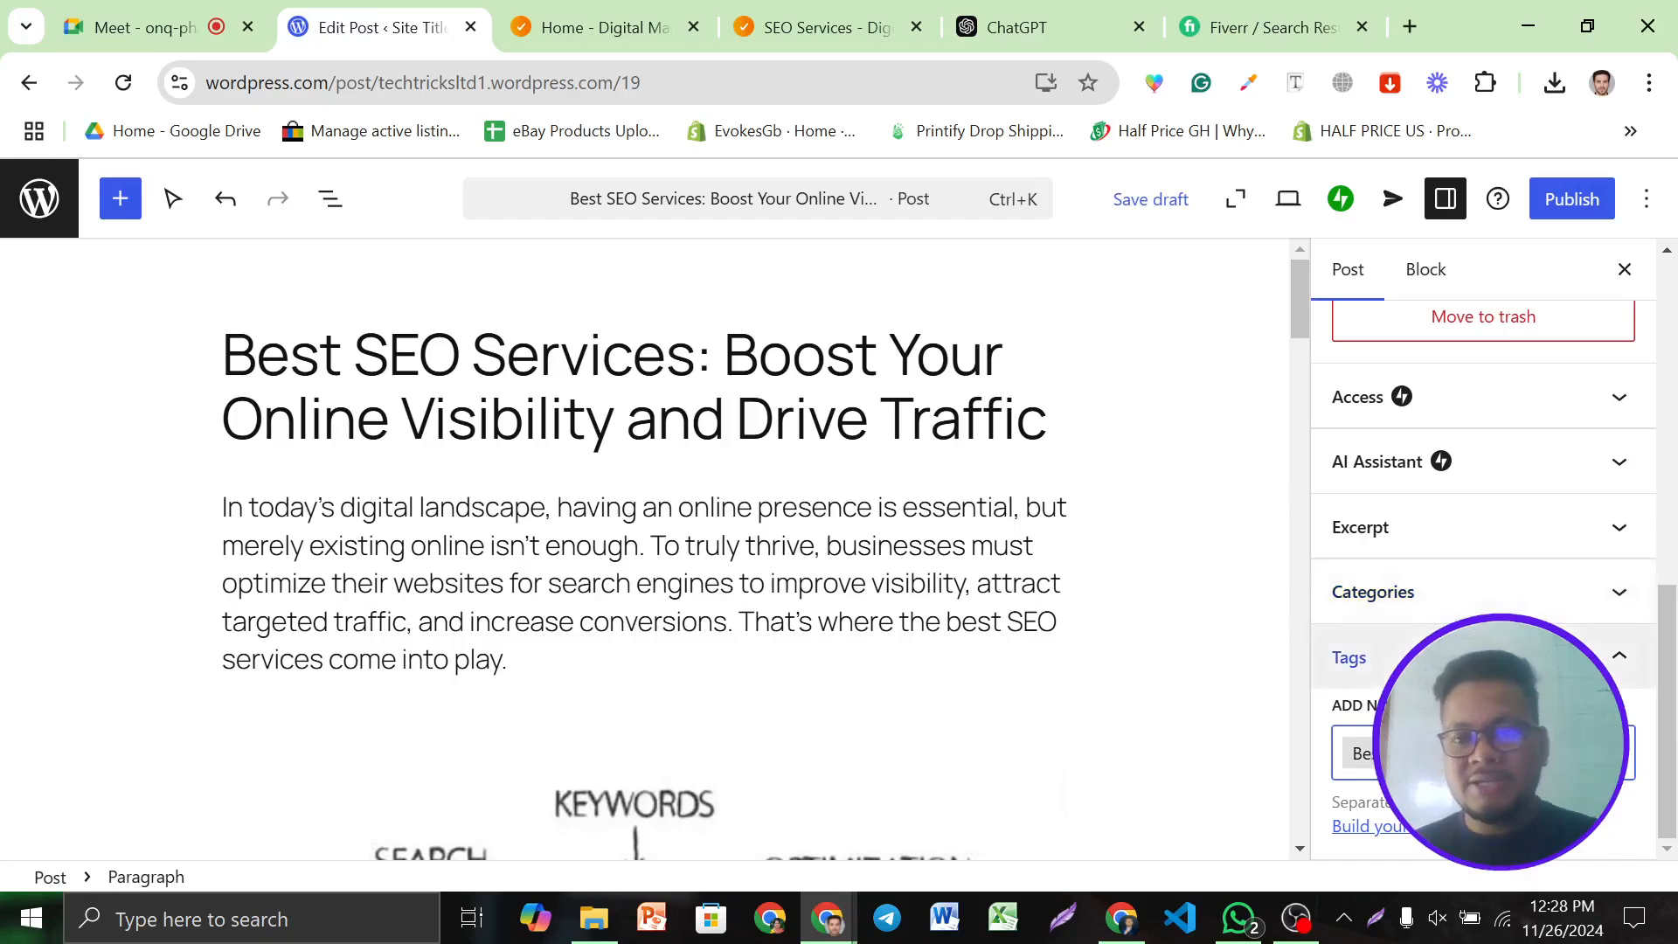
Replace the featured image, re-selecting the SEO image from the Media Library
scroll(1485, 533, "up", 8)
left_click(1462, 518)
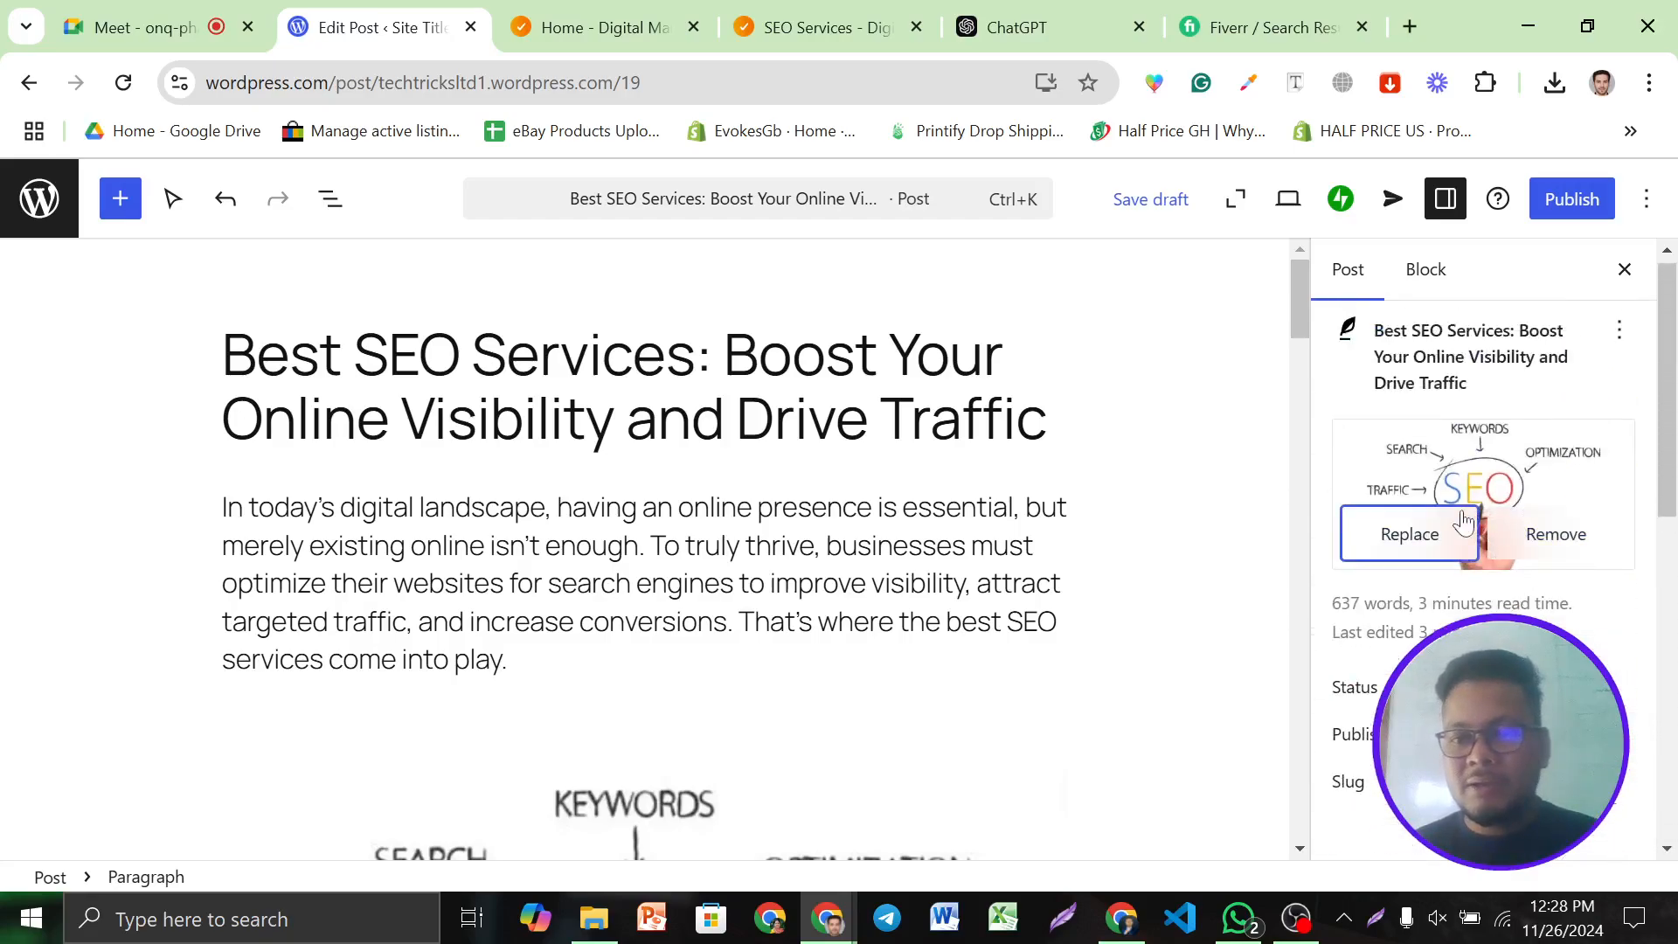
left_click(1450, 472)
left_click(1448, 469)
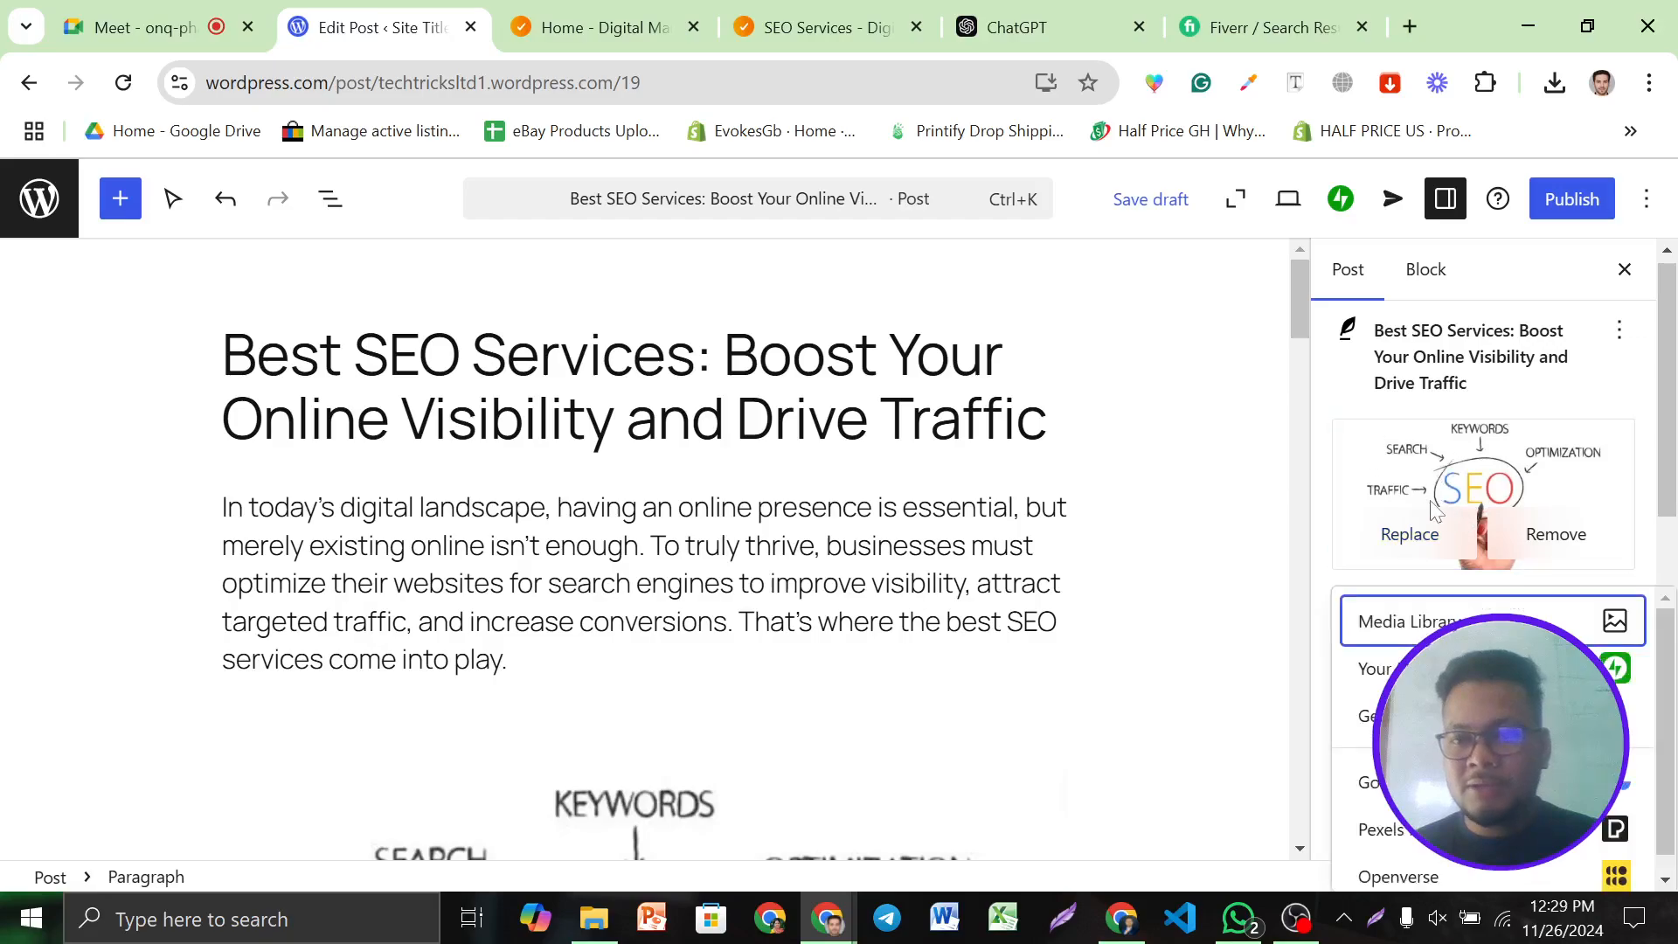
left_click(1613, 621)
scroll(843, 611, "down", 1)
scroll(962, 538, "up", 1)
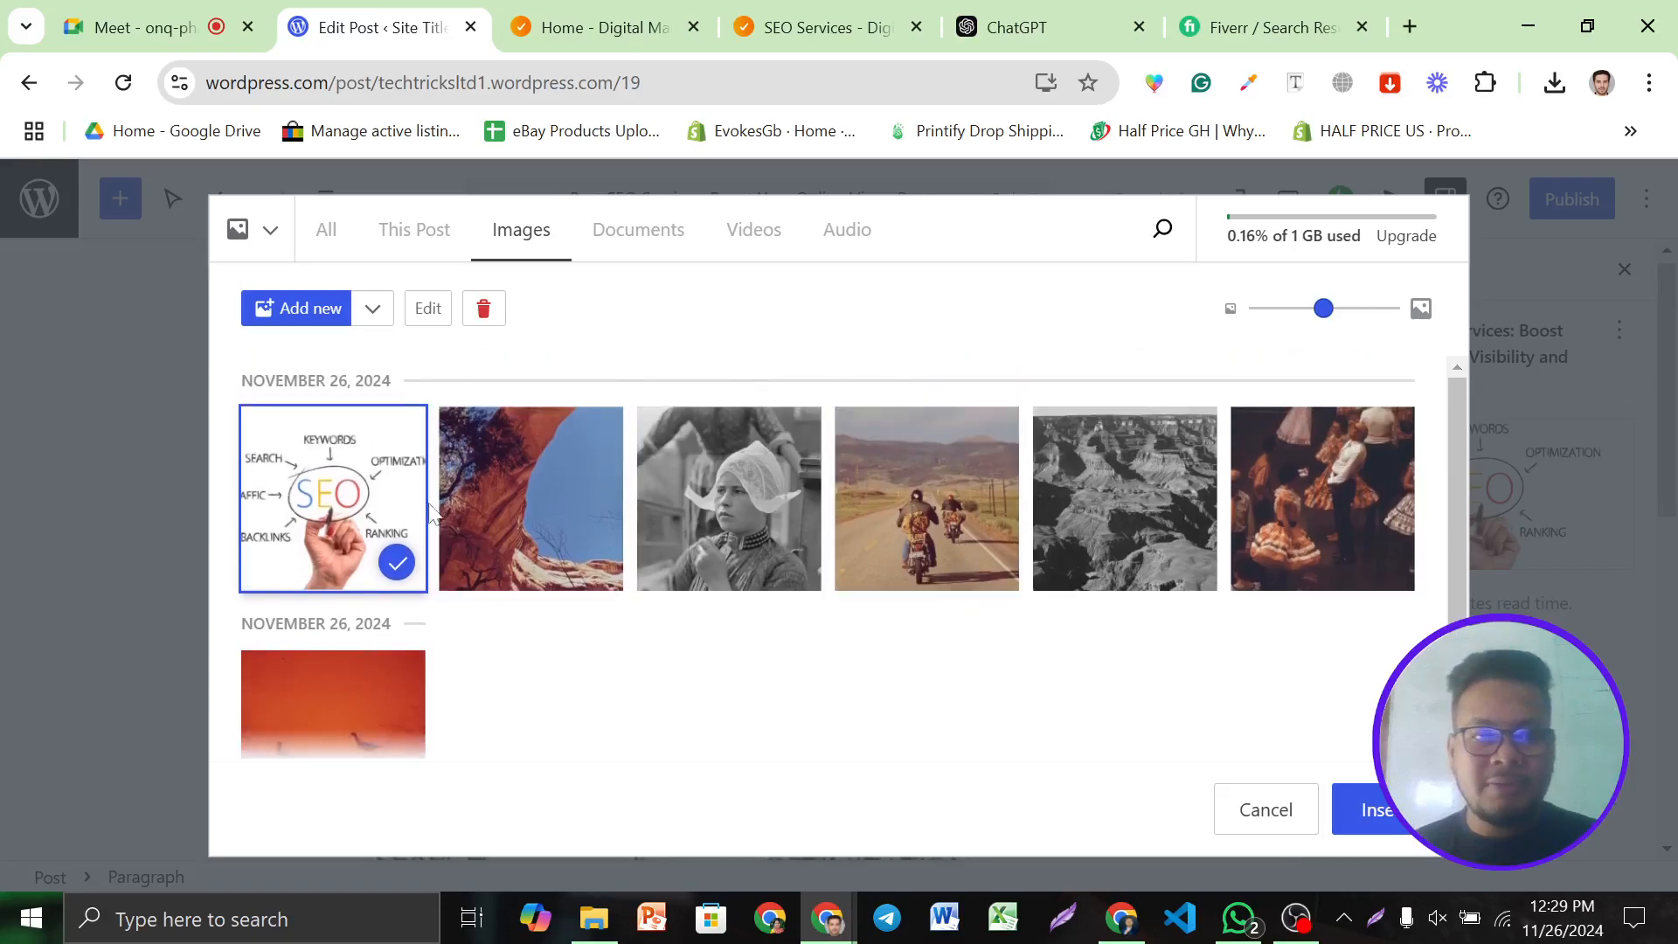
scroll(442, 543, "down", 1)
scroll(1092, 620, "up", 1)
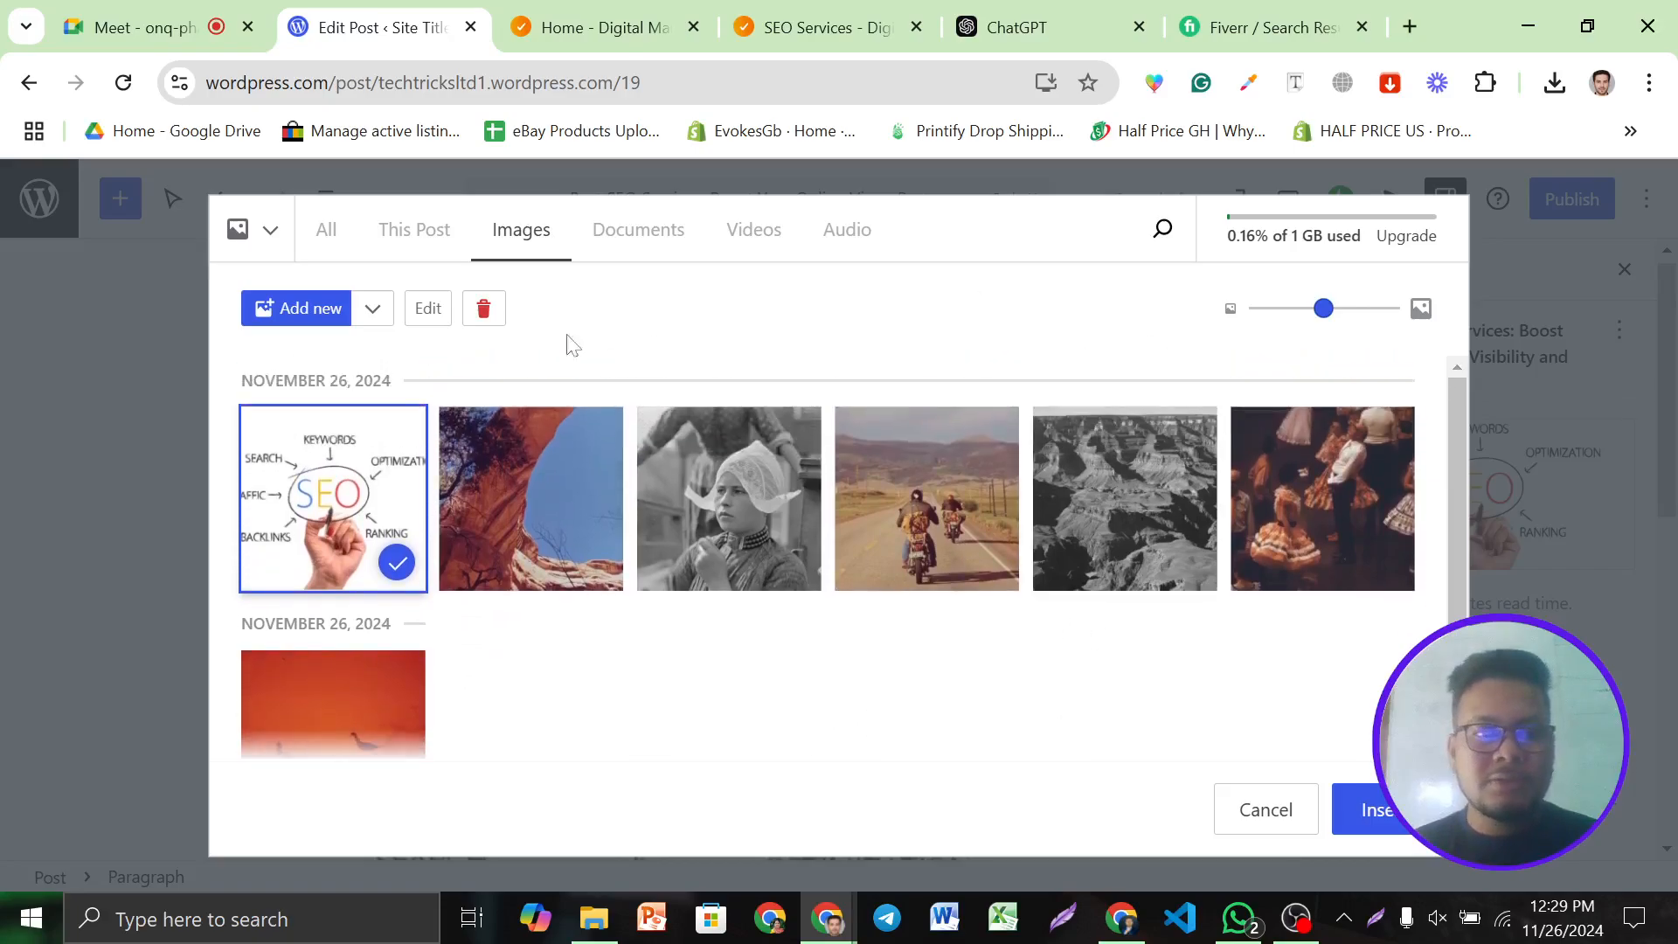
left_click(1360, 811)
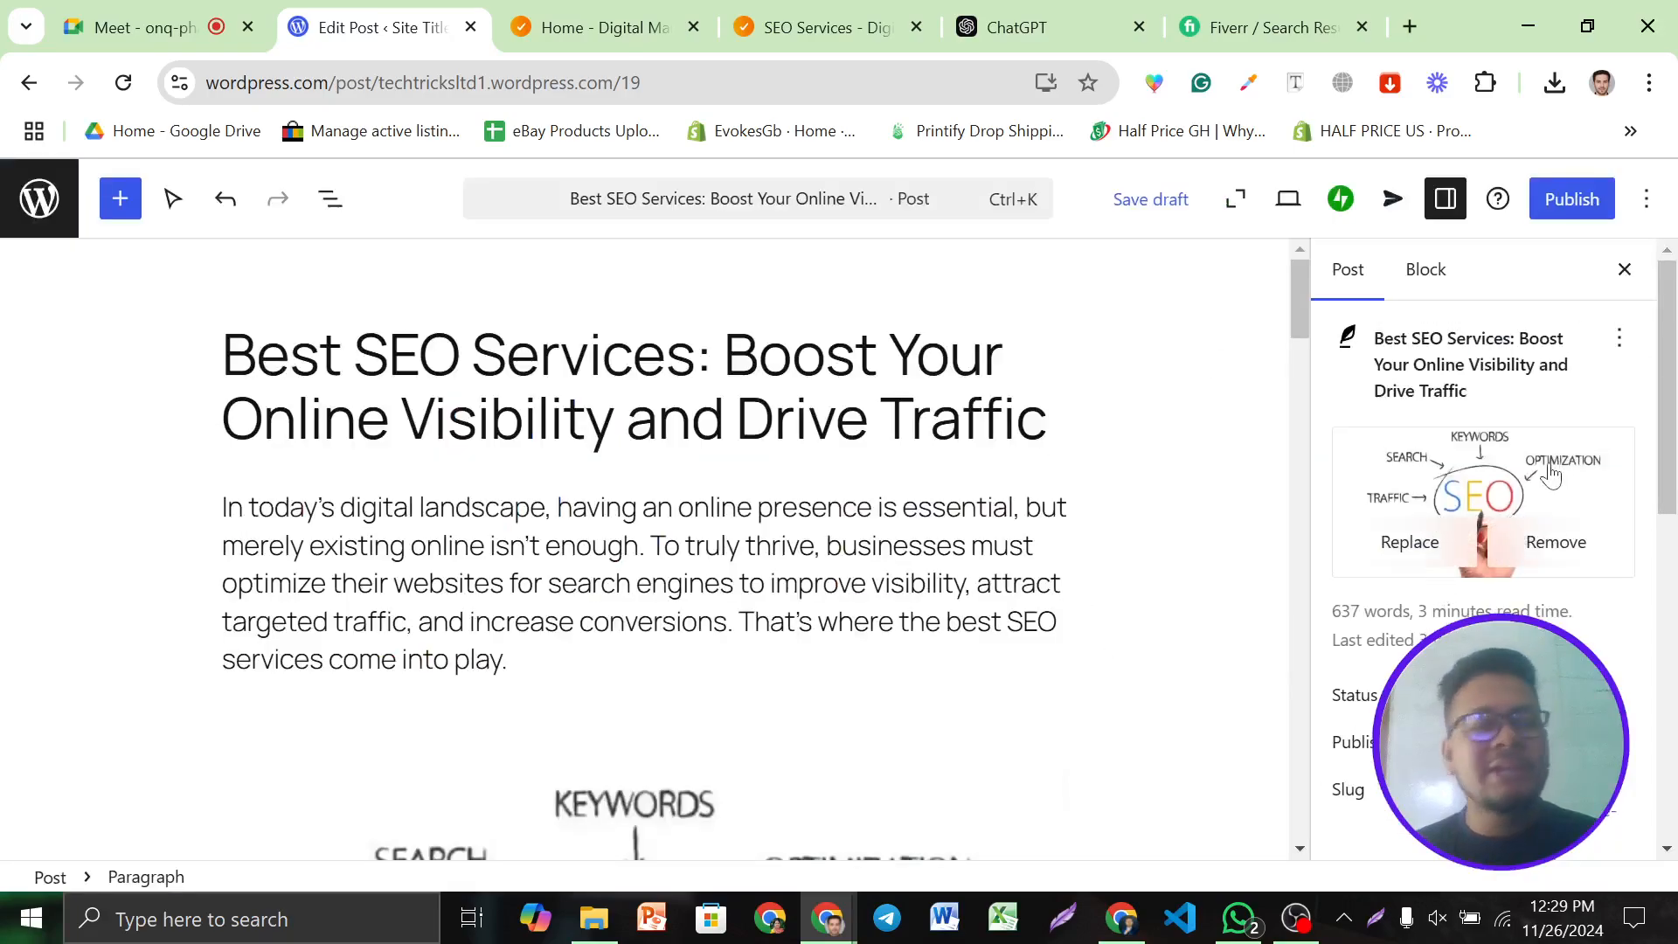
Start publishing the post to bring up the pre-publish check
scroll(1499, 408, "down", 5)
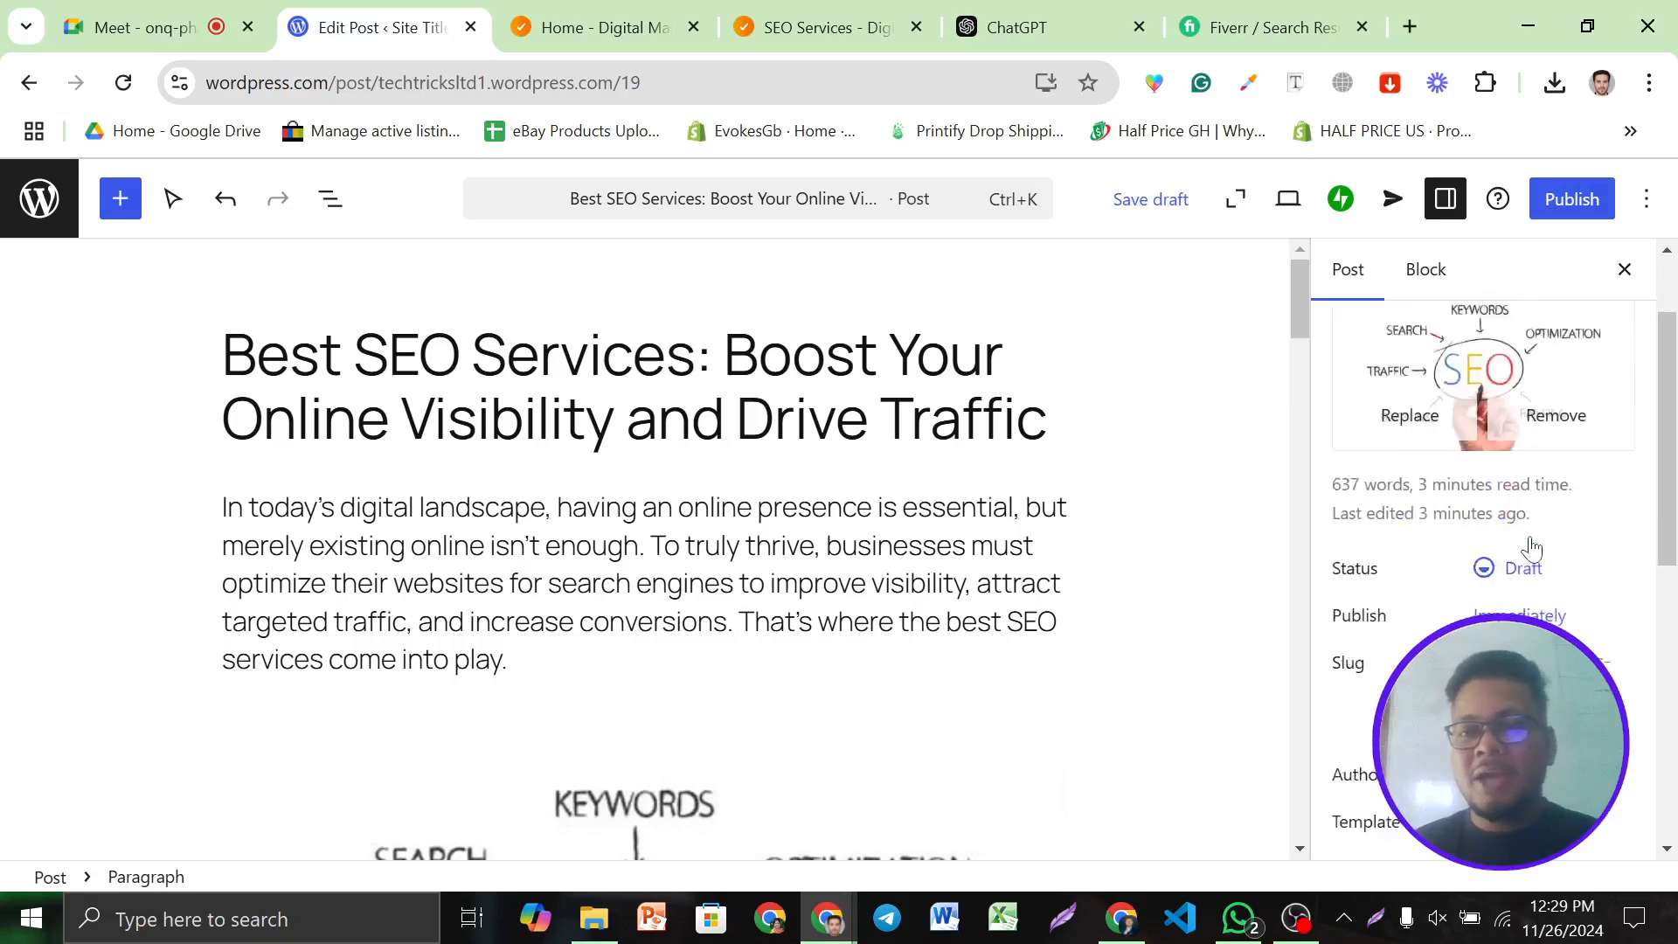
scroll(862, 498, "down", 8)
scroll(862, 498, "up", 8)
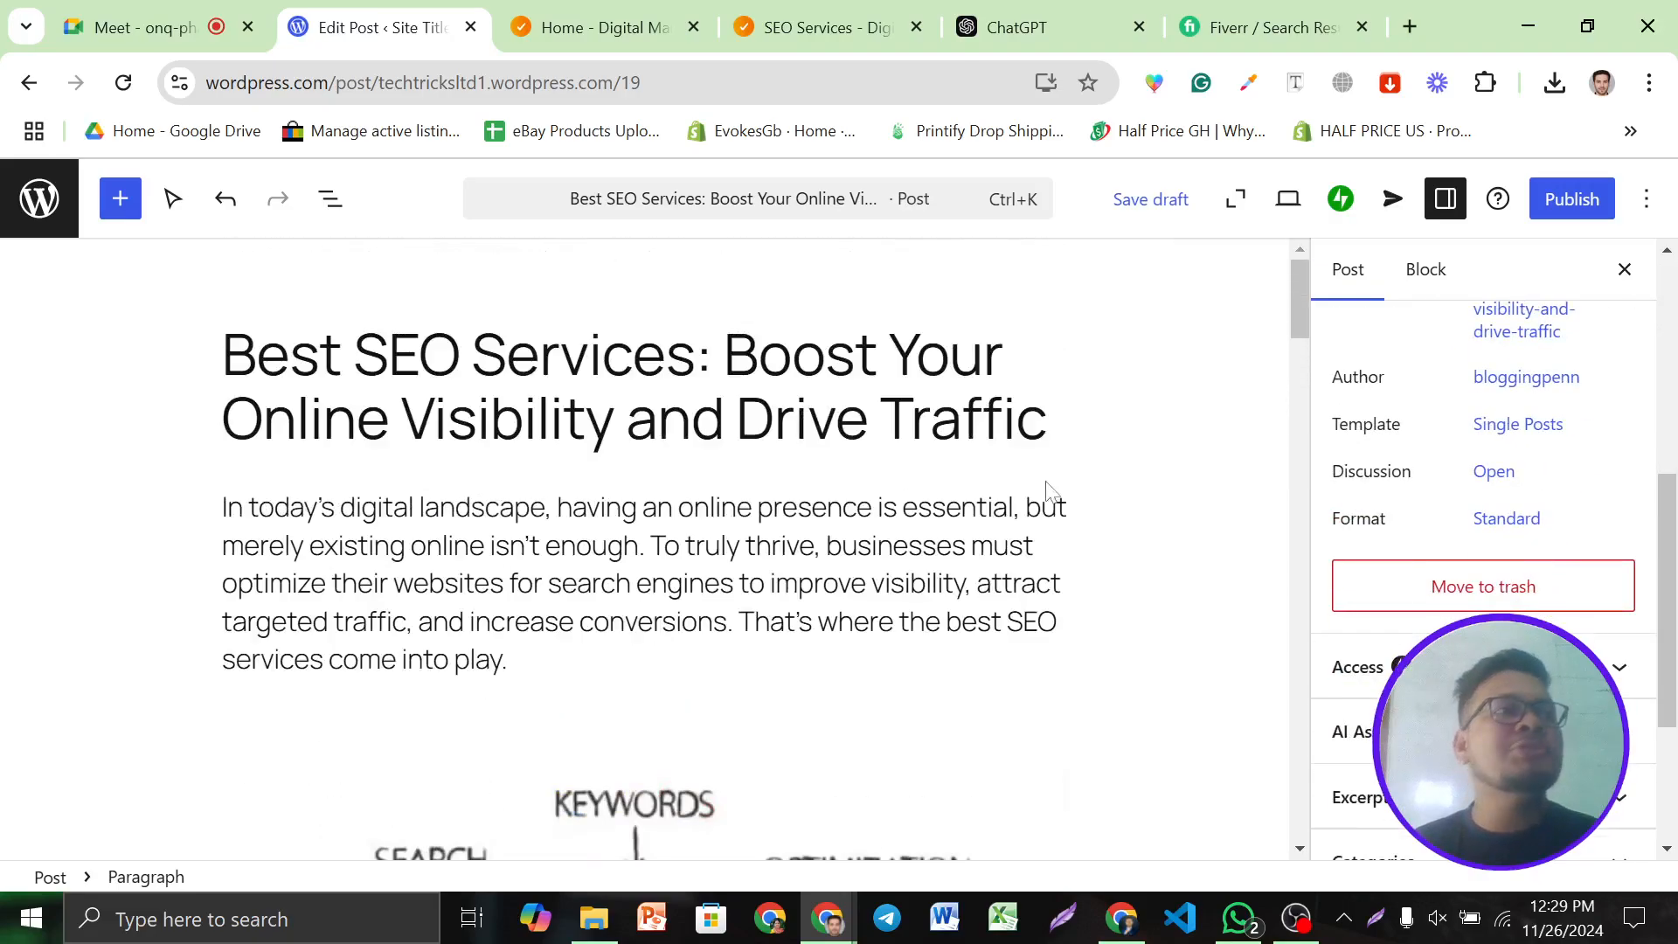
left_click(1565, 203)
Publish the post and open the live post in a new tab
left_click(1554, 215)
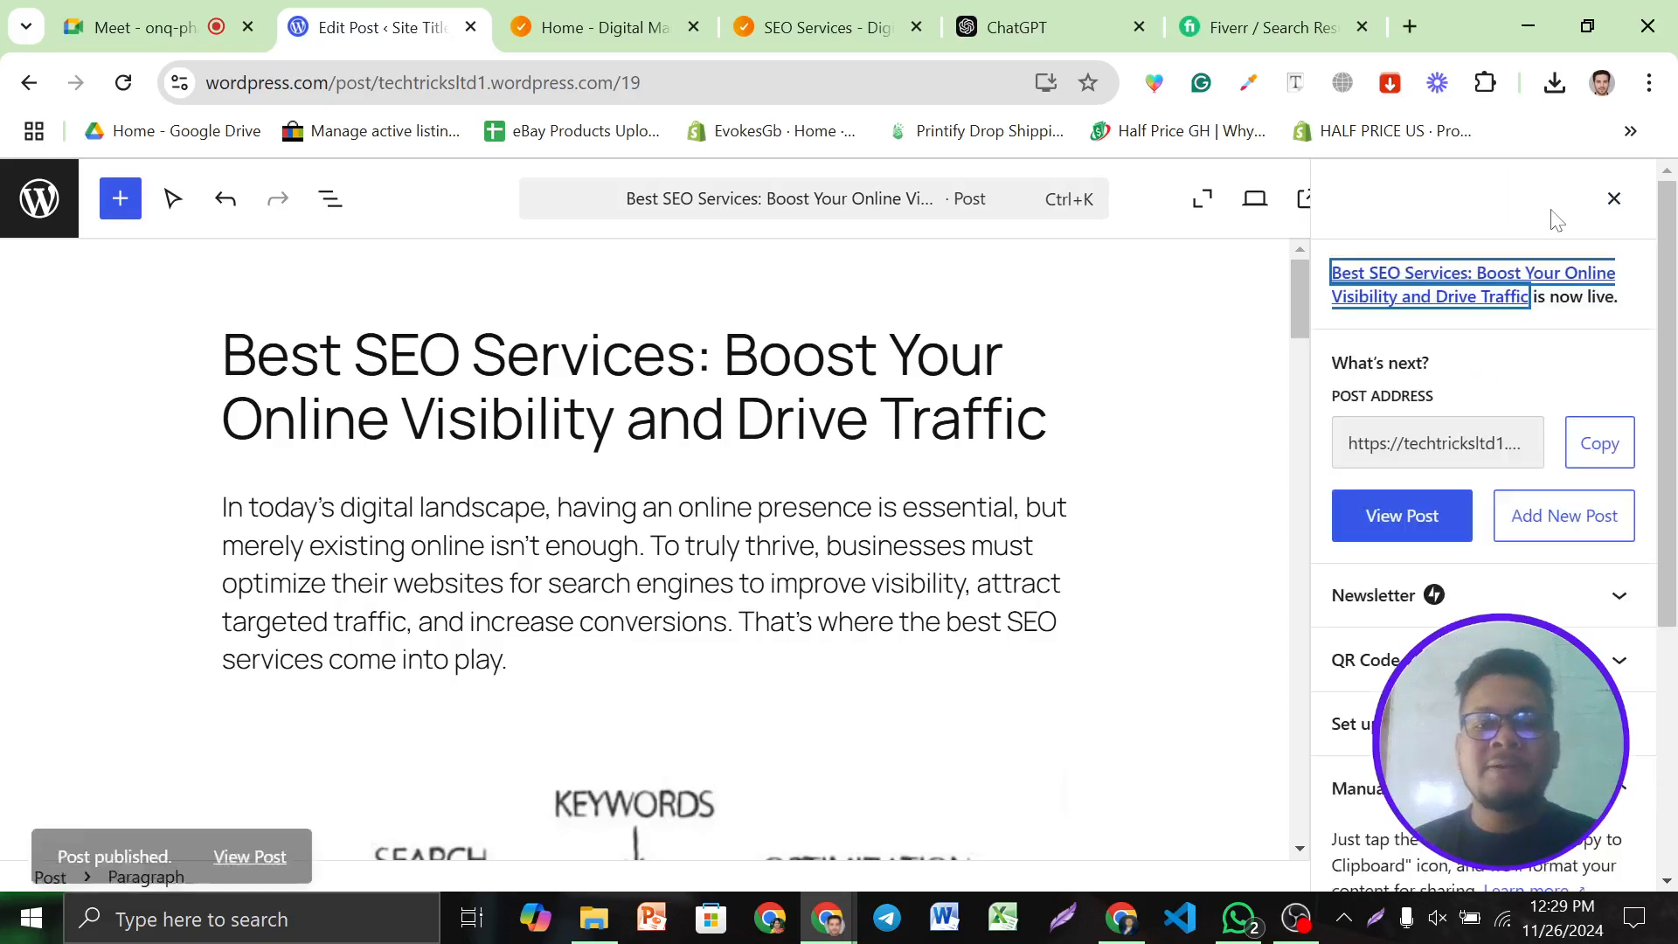
left_click(1401, 516)
left_click(444, 13)
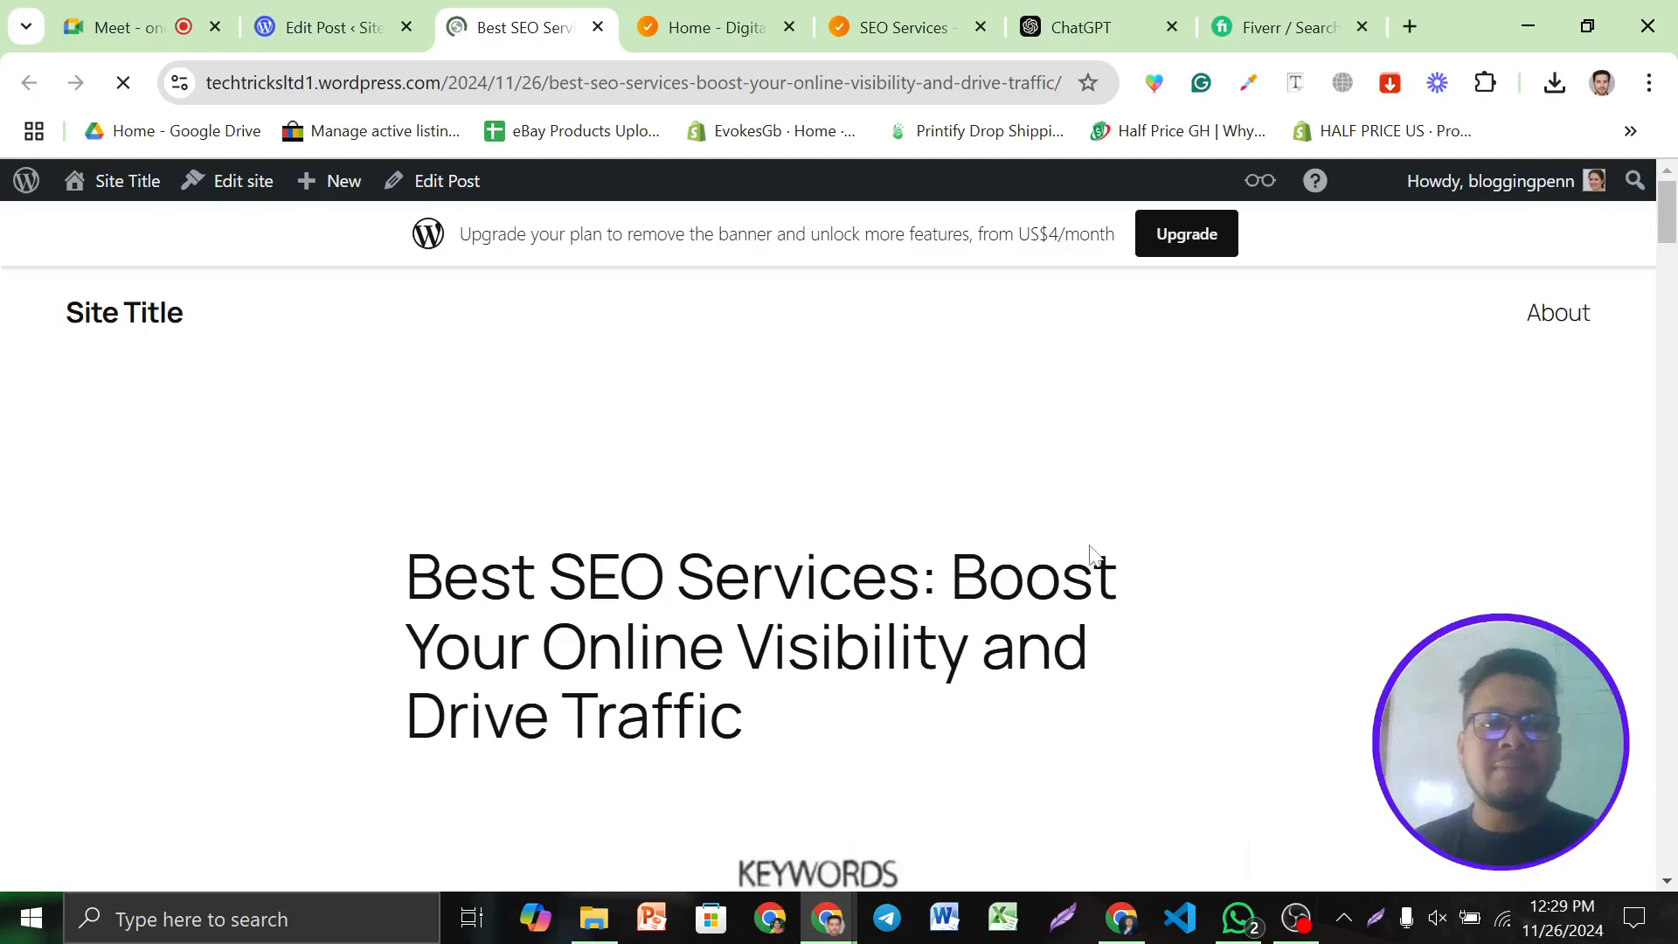
Scroll through the live post and select its web address
scroll(881, 469, "down", 8)
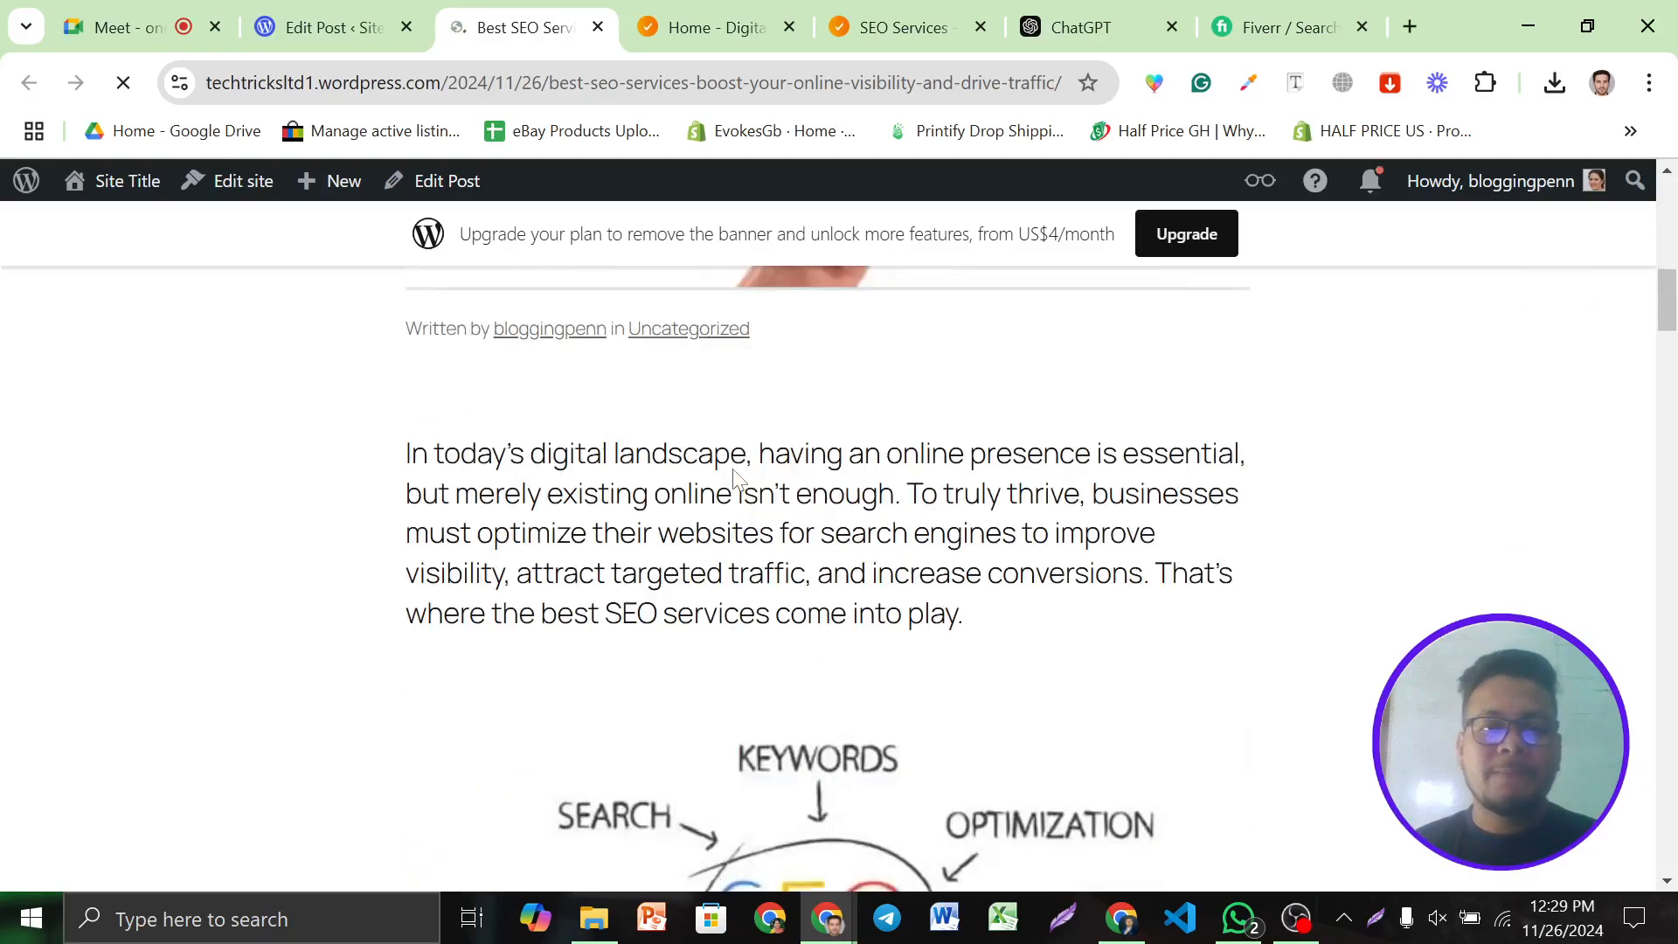
scroll(737, 479, "up", 3)
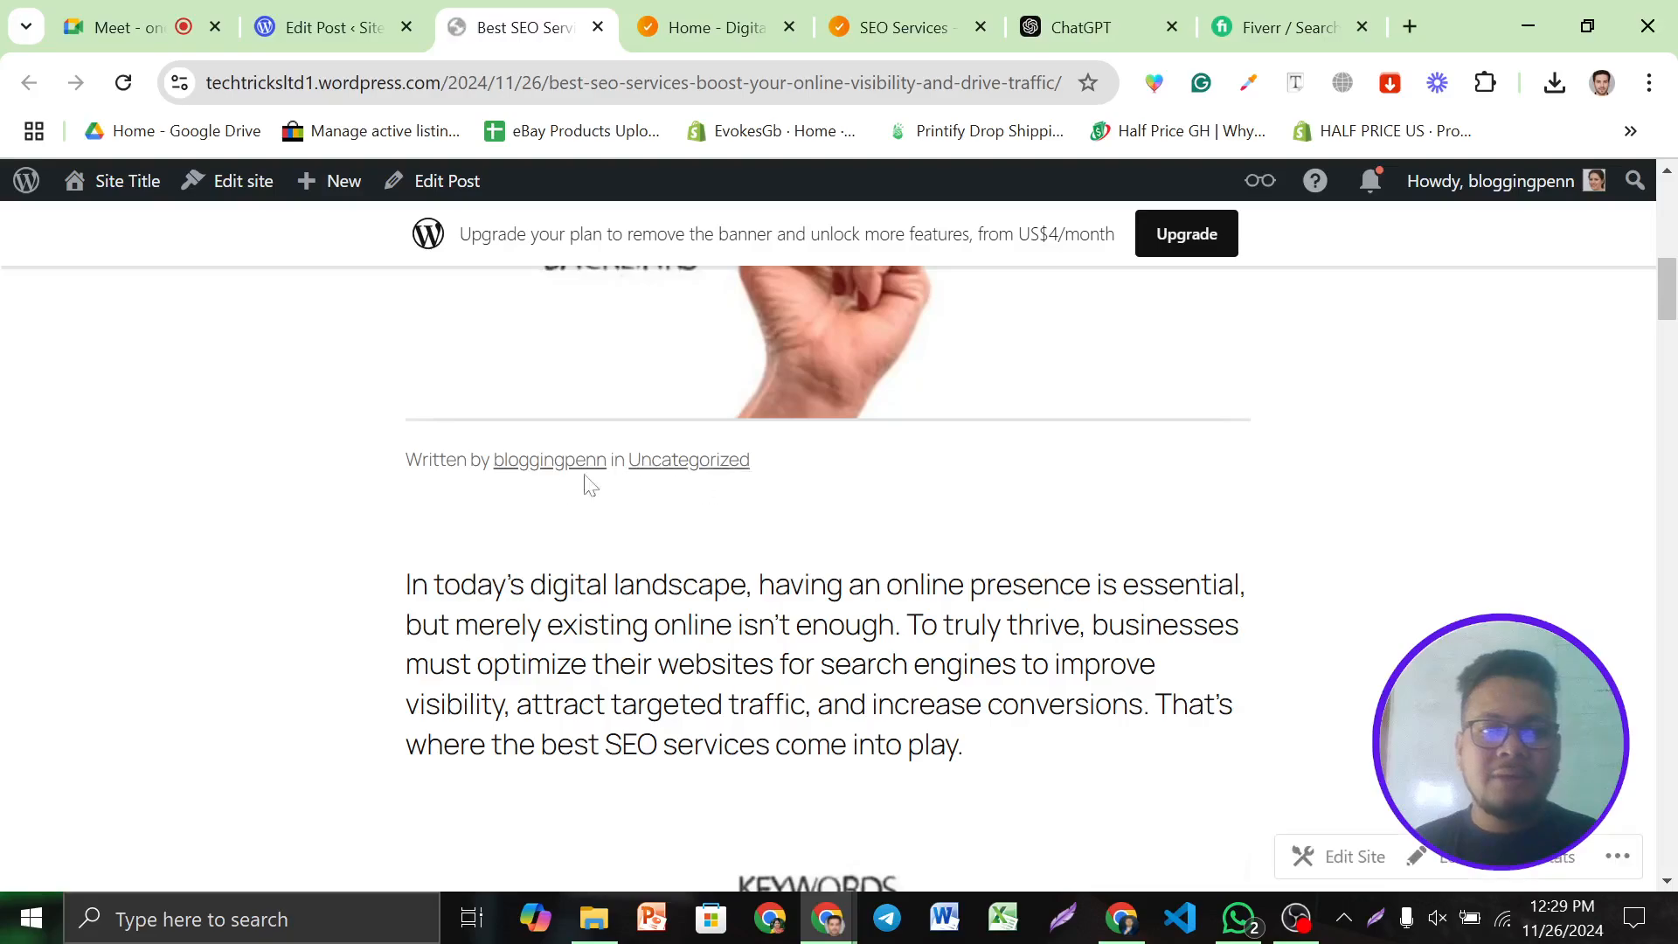
scroll(626, 479, "down", 2)
scroll(805, 536, "down", 12)
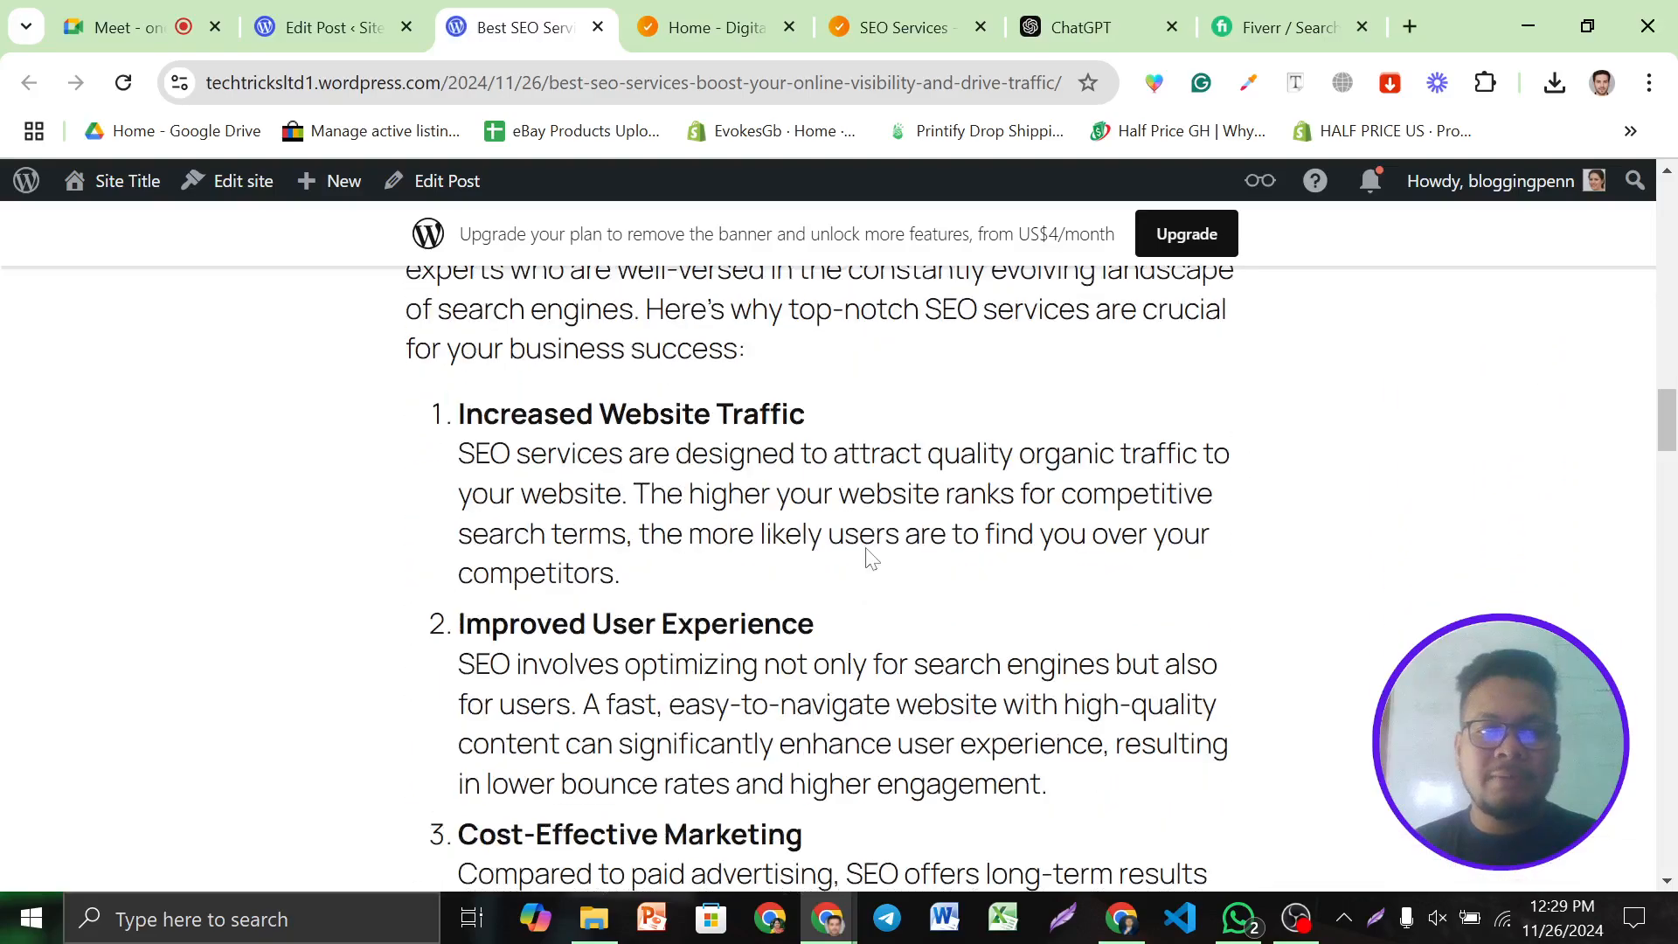
scroll(664, 348, "up", 1)
scroll(663, 347, "down", 20)
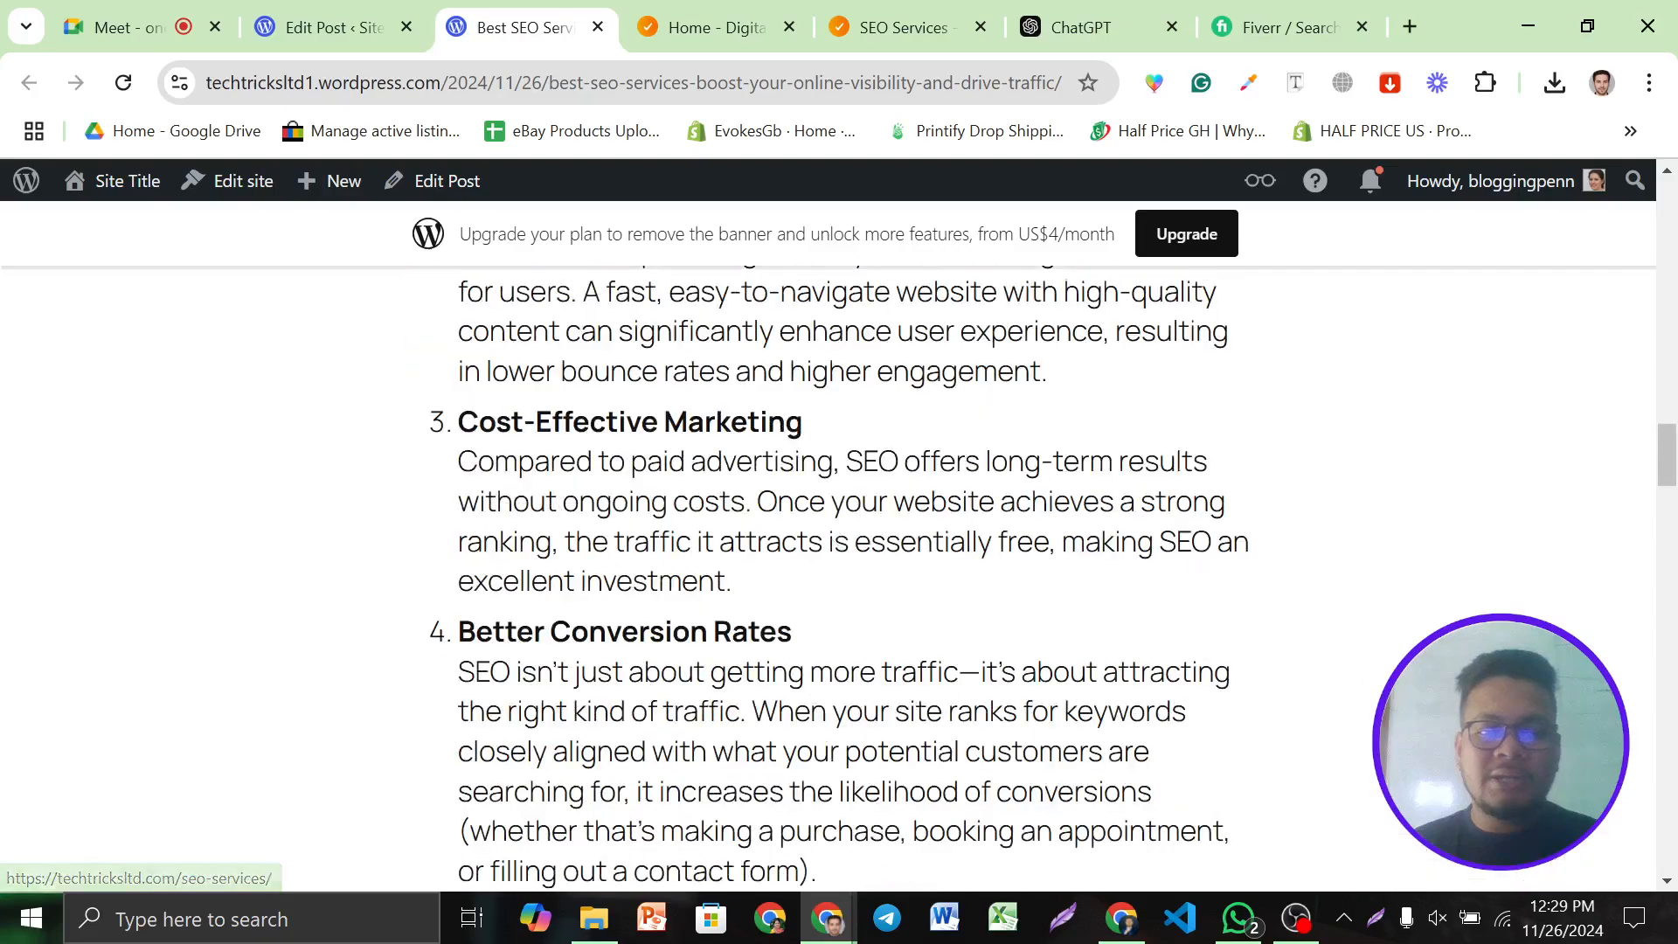
scroll(834, 612, "up", 20)
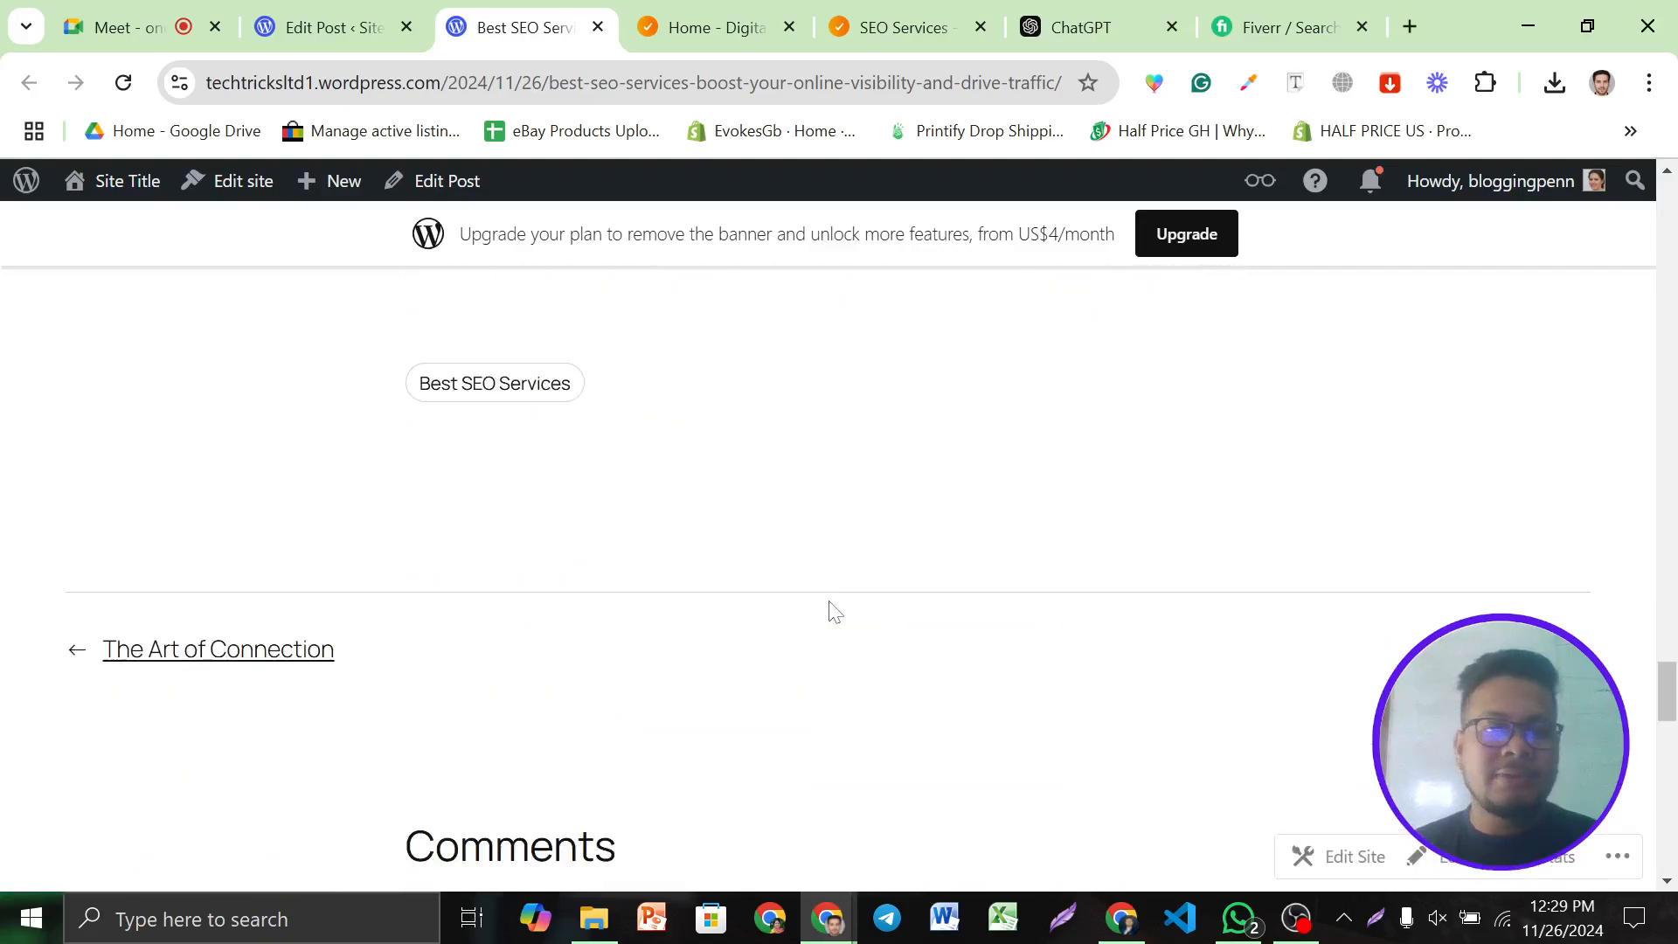
scroll(891, 577, "up", 5)
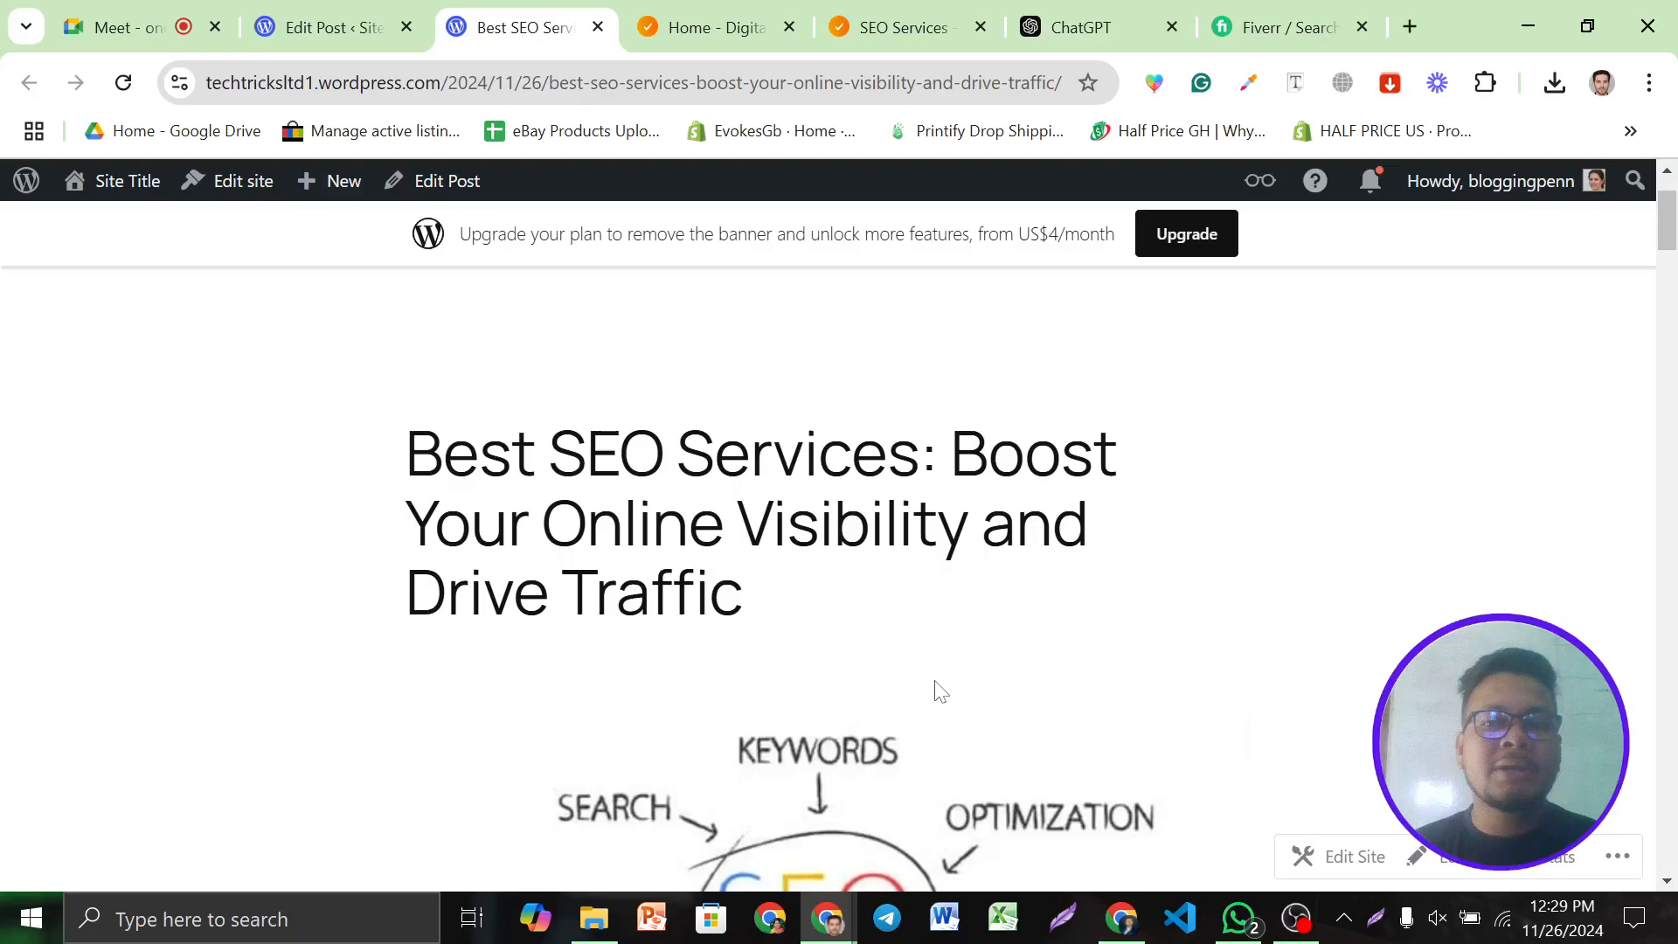
left_click(677, 85)
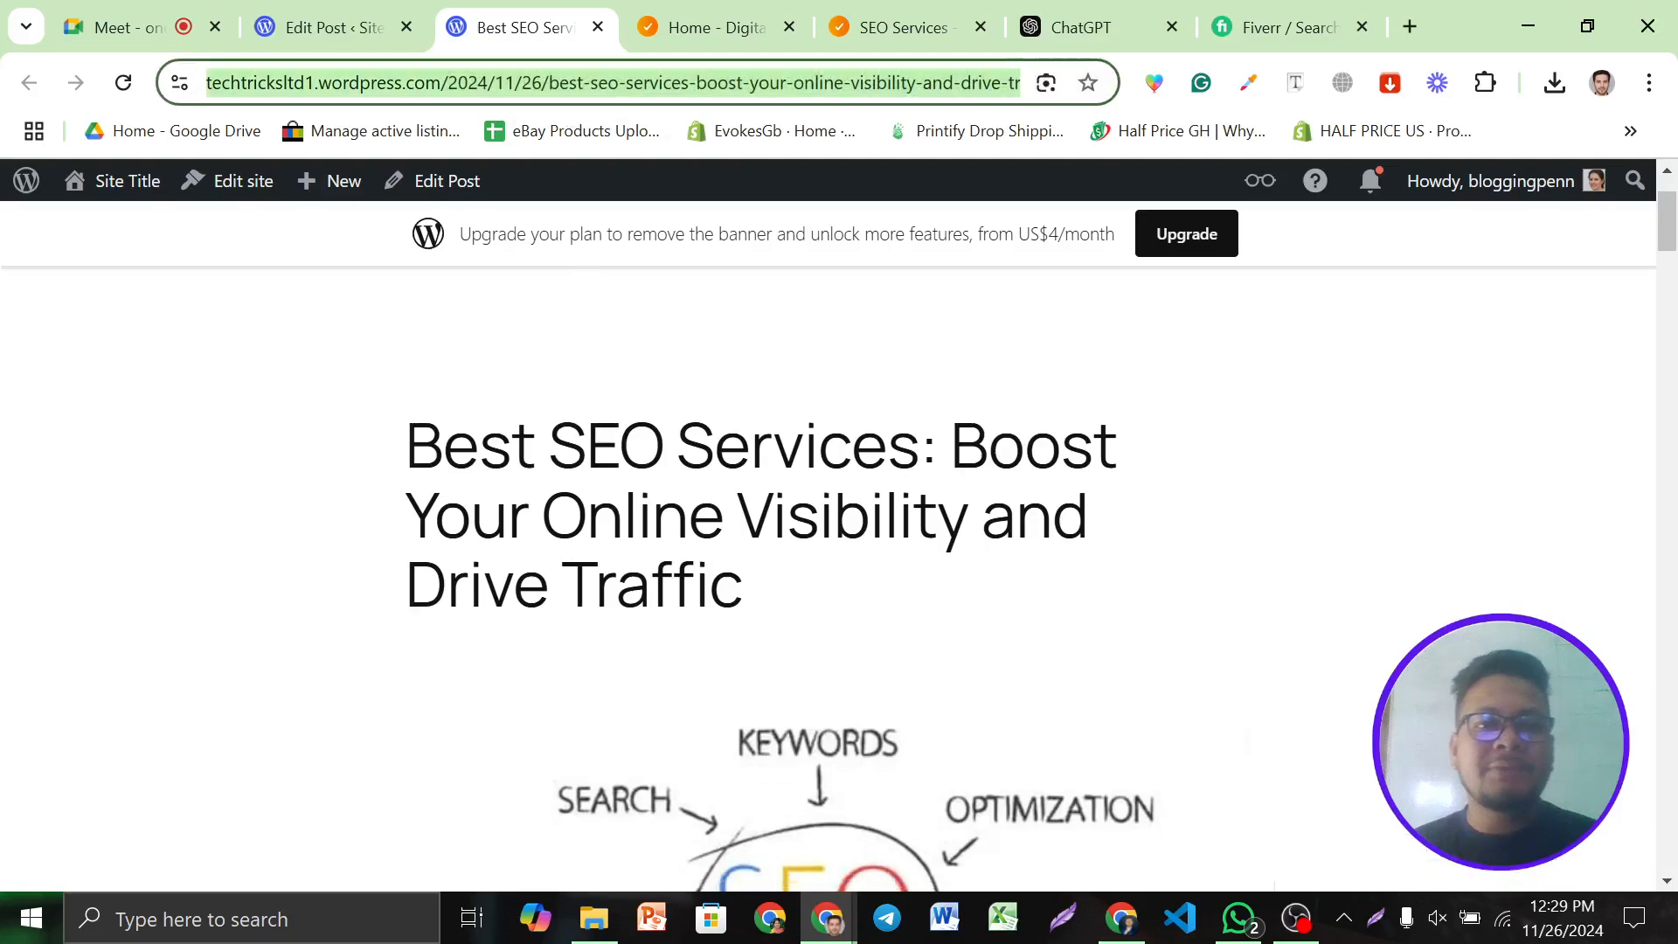
Switch back through the browser windows to the Edit Post tab
left_click(1110, 926)
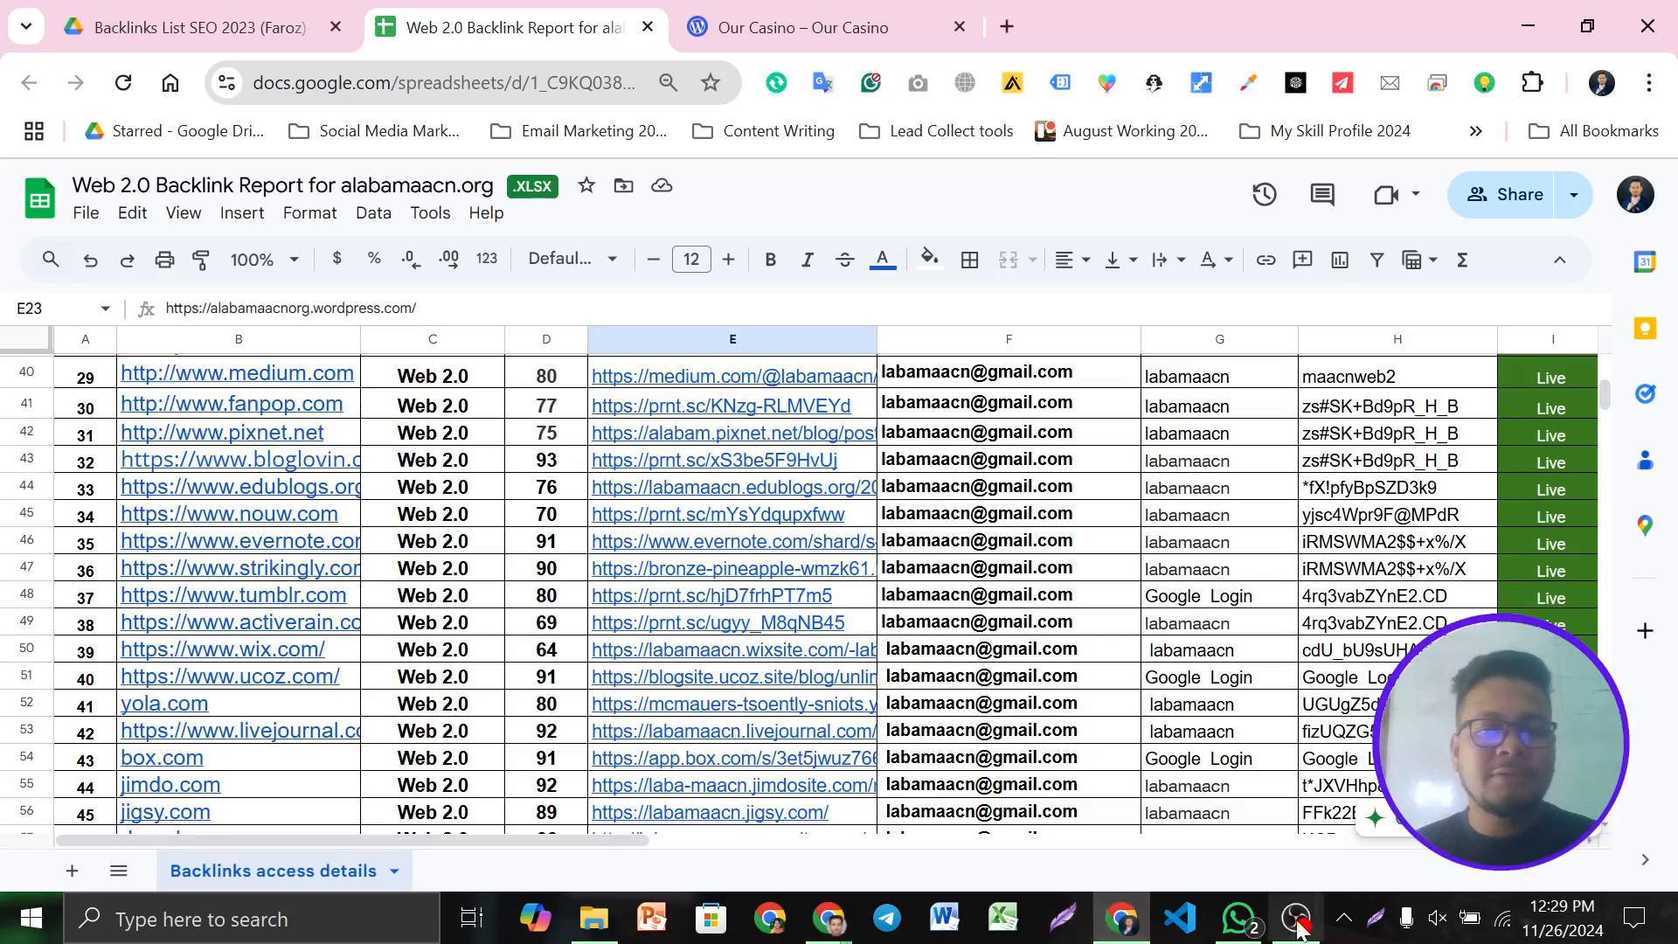
mouse_move(827, 917)
left_click(727, 843)
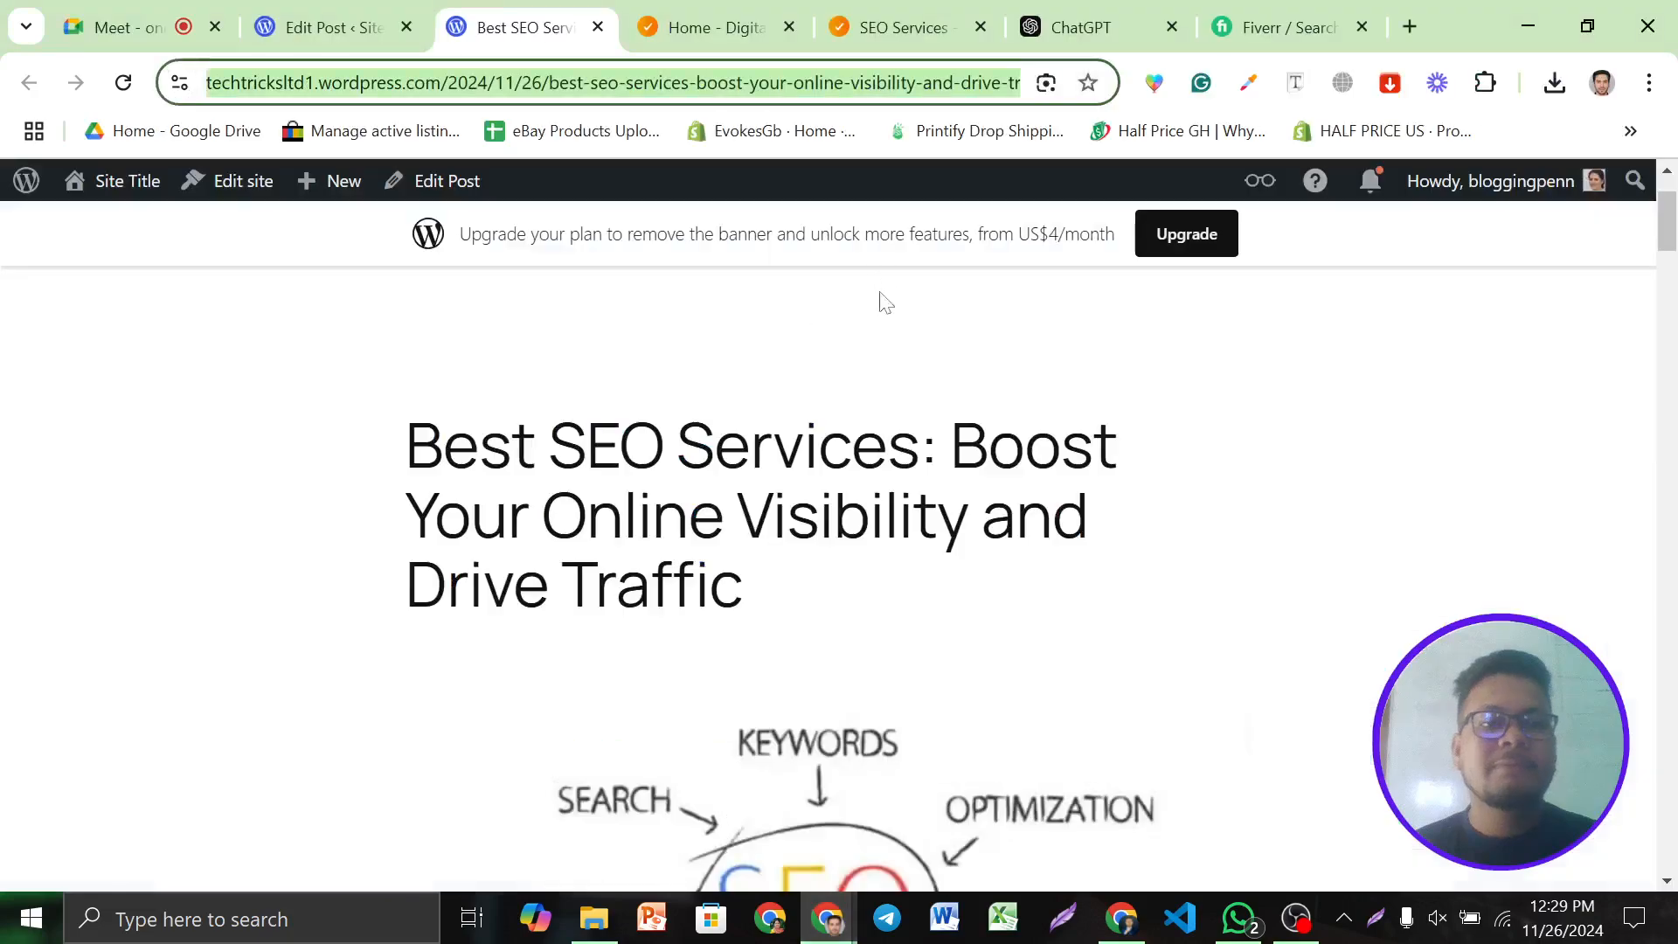
scroll(1058, 582, "up", 2)
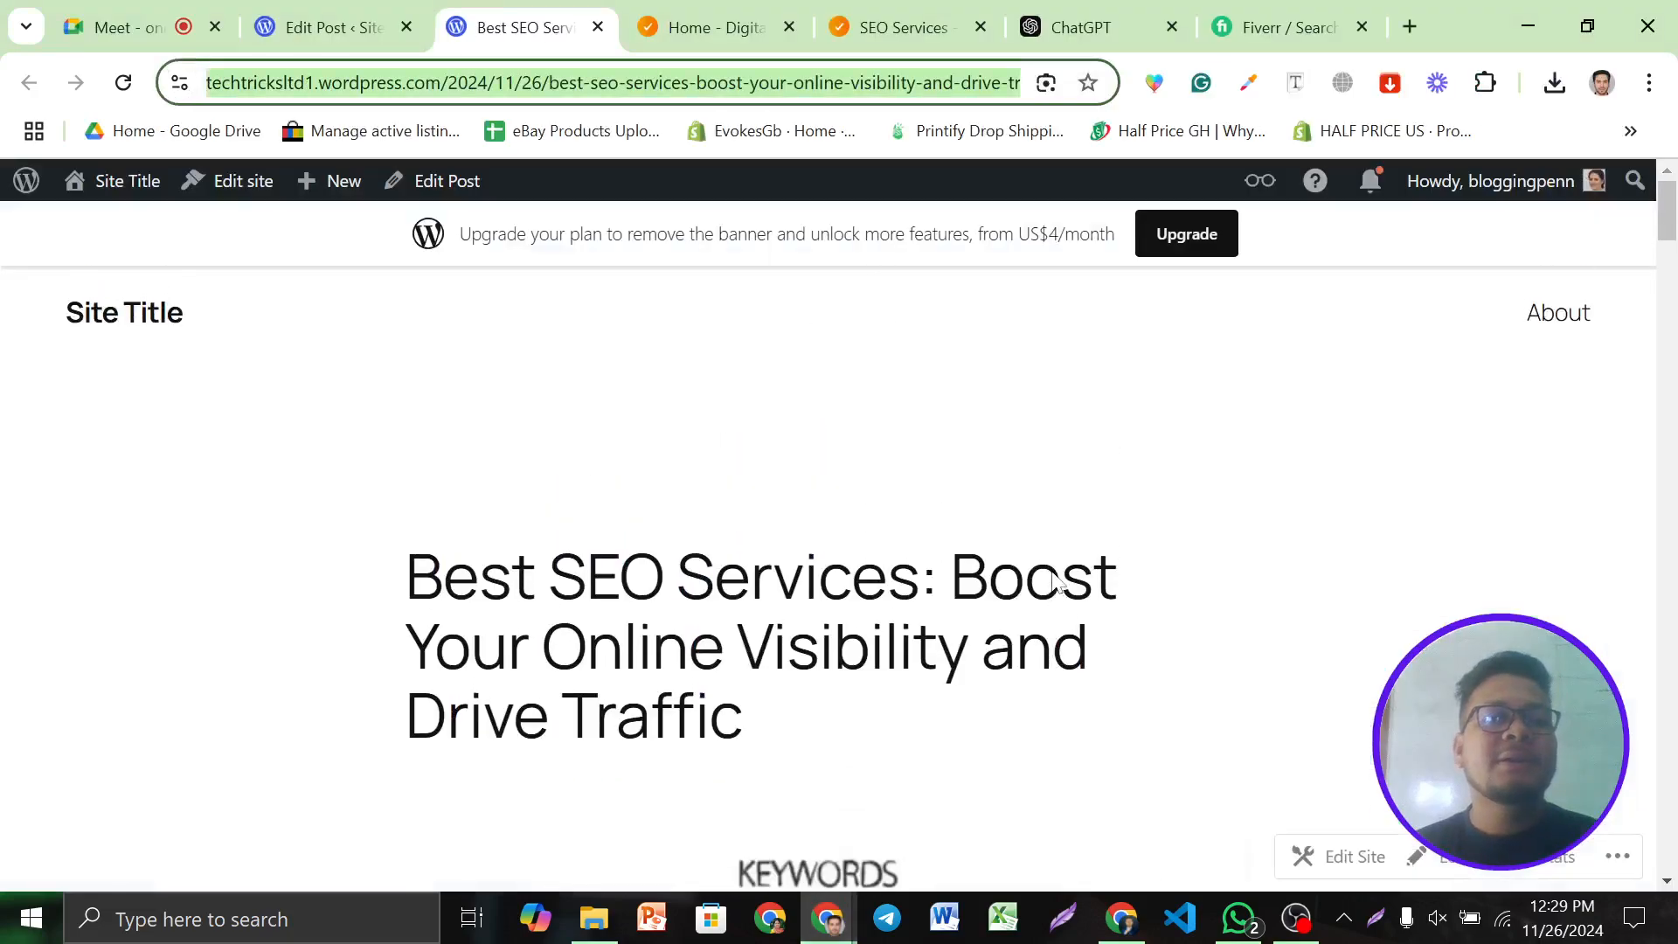
left_click(378, 9)
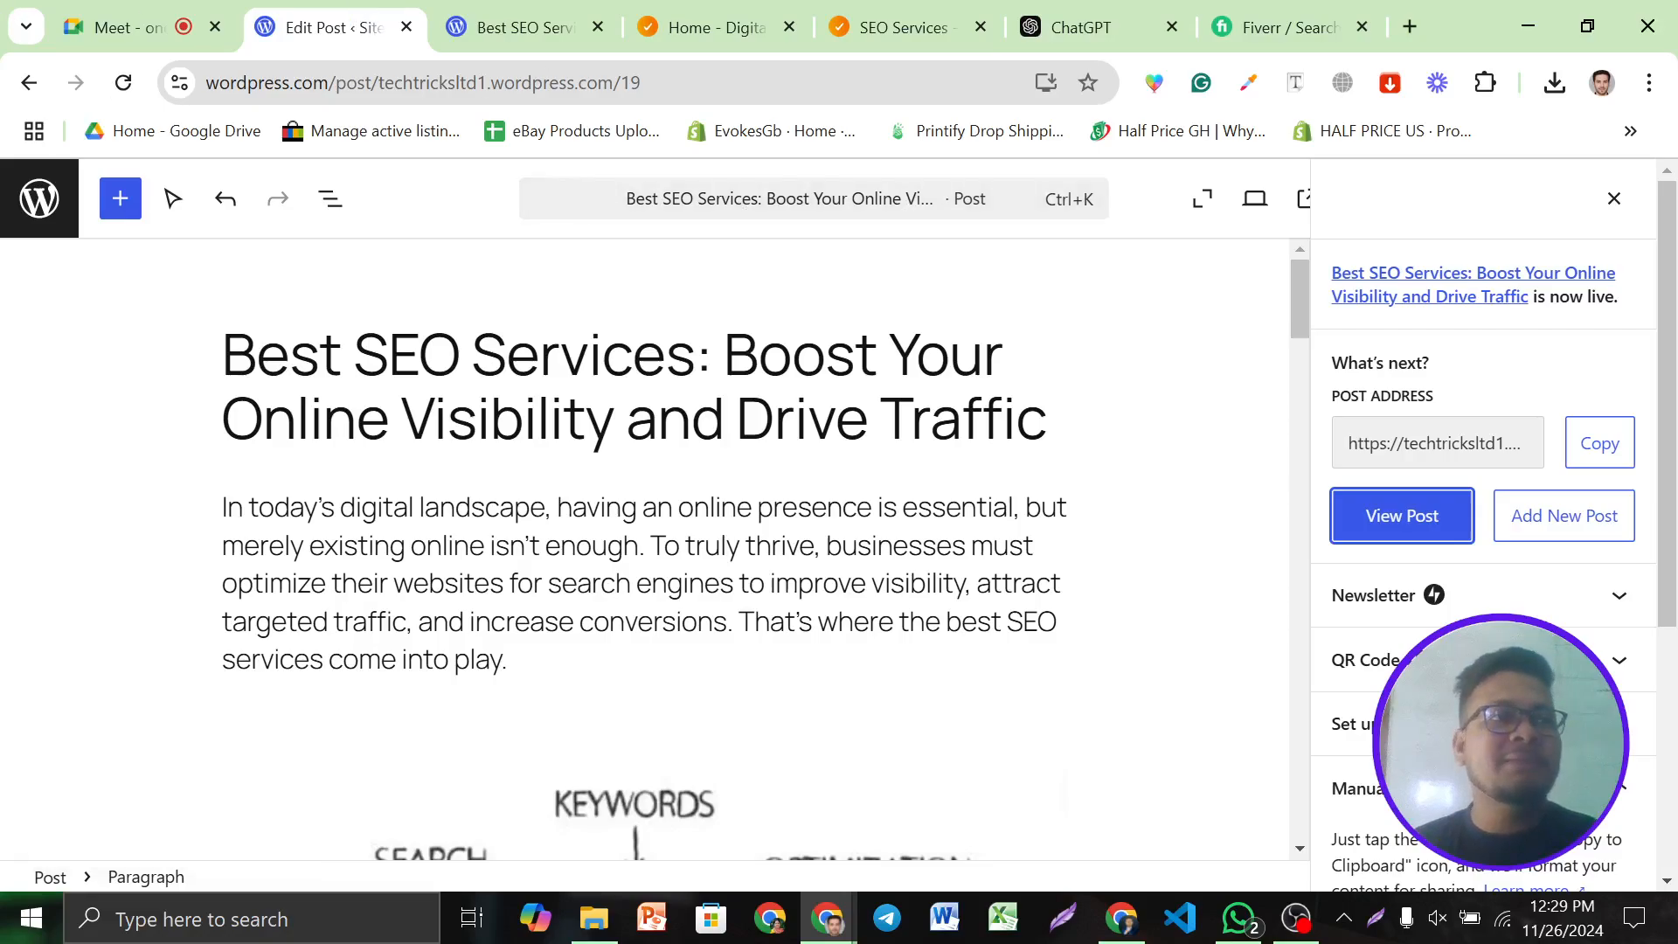
Check the published post's title and intro paragraph in the editor
scroll(766, 548, "down", 2)
scroll(766, 548, "up", 2)
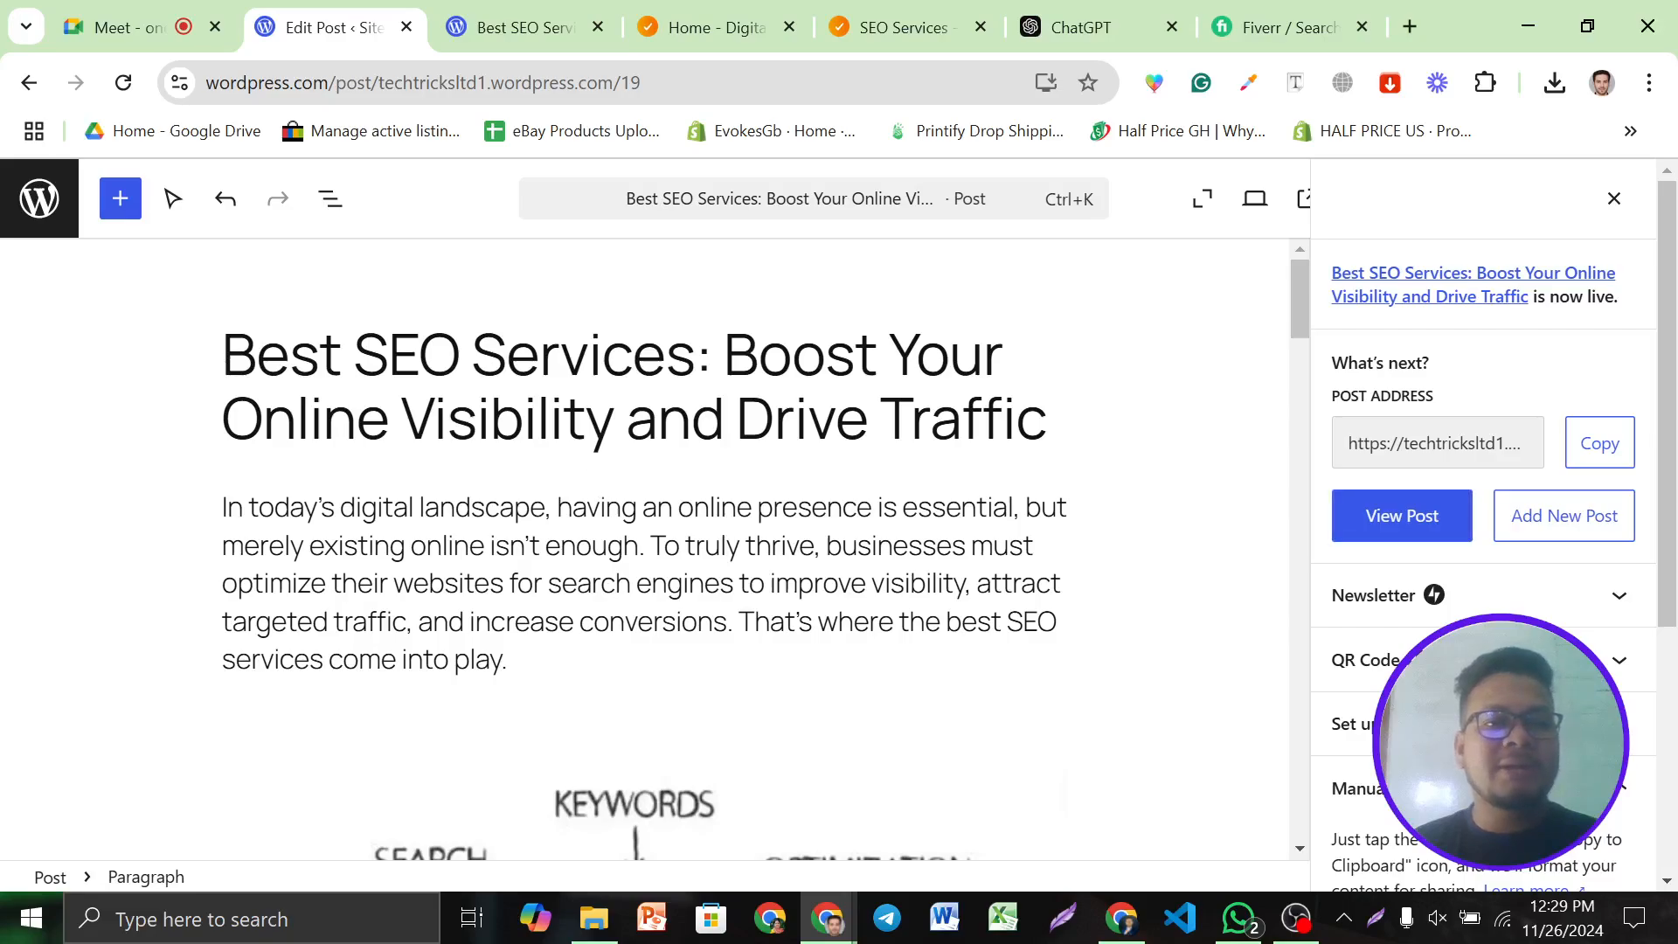
left_click(460, 354)
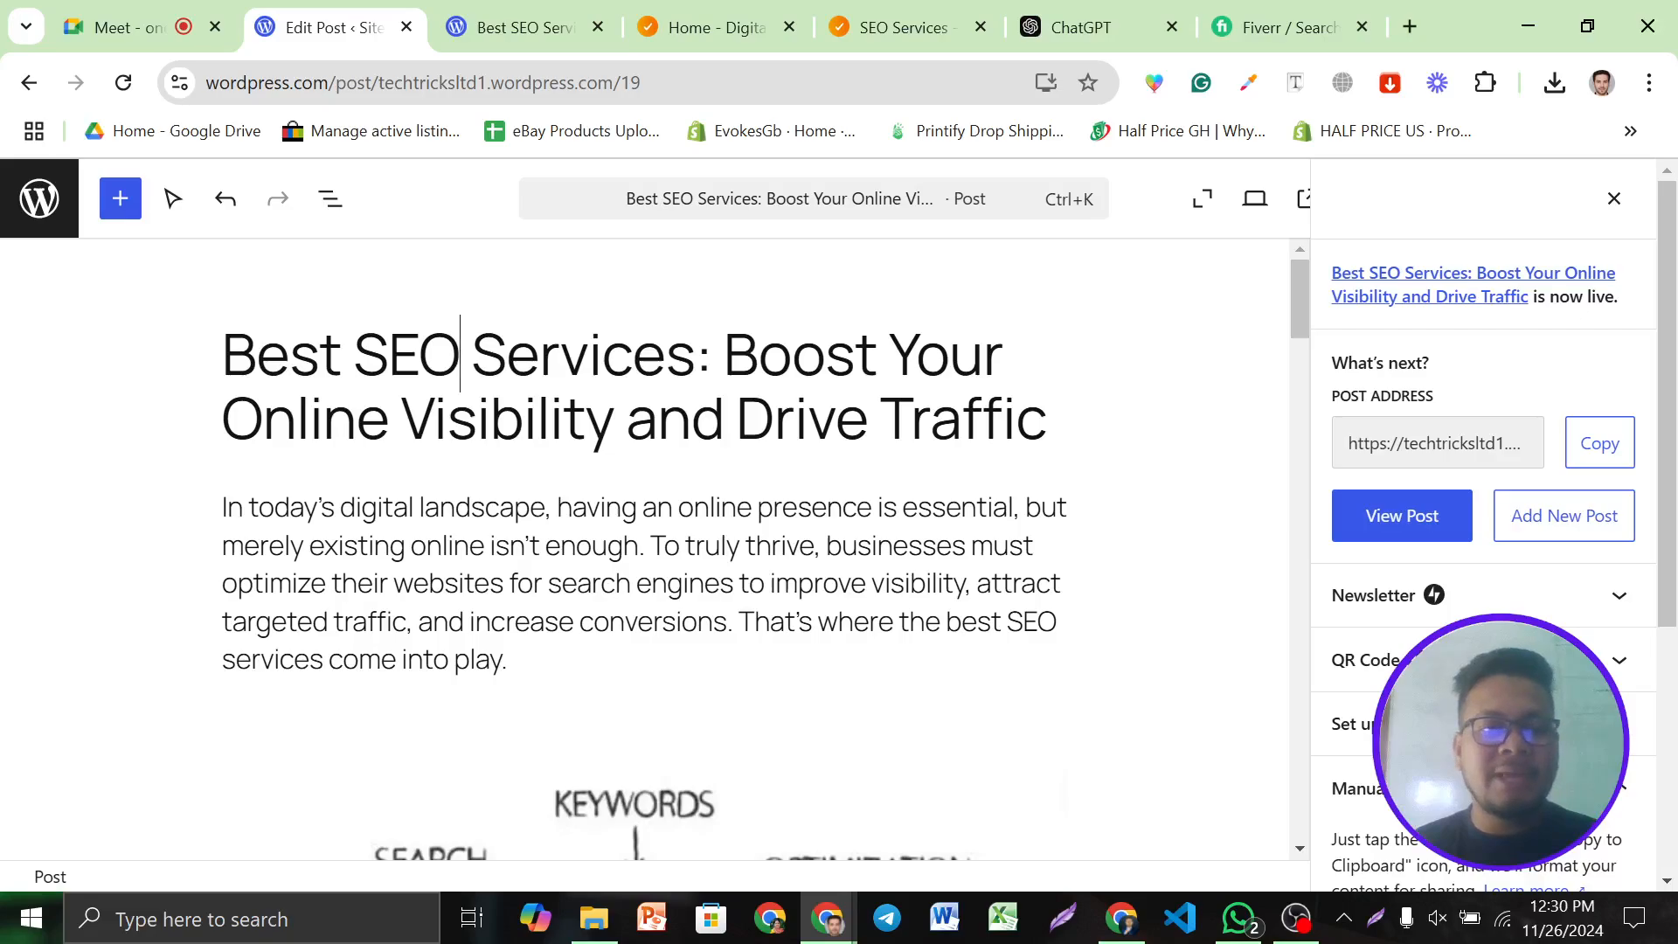
left_click_drag(946, 622, 510, 660)
Scroll through the rest of the post's body, then switch back to the Best SEO Services tab
scroll(524, 655, "down", 10)
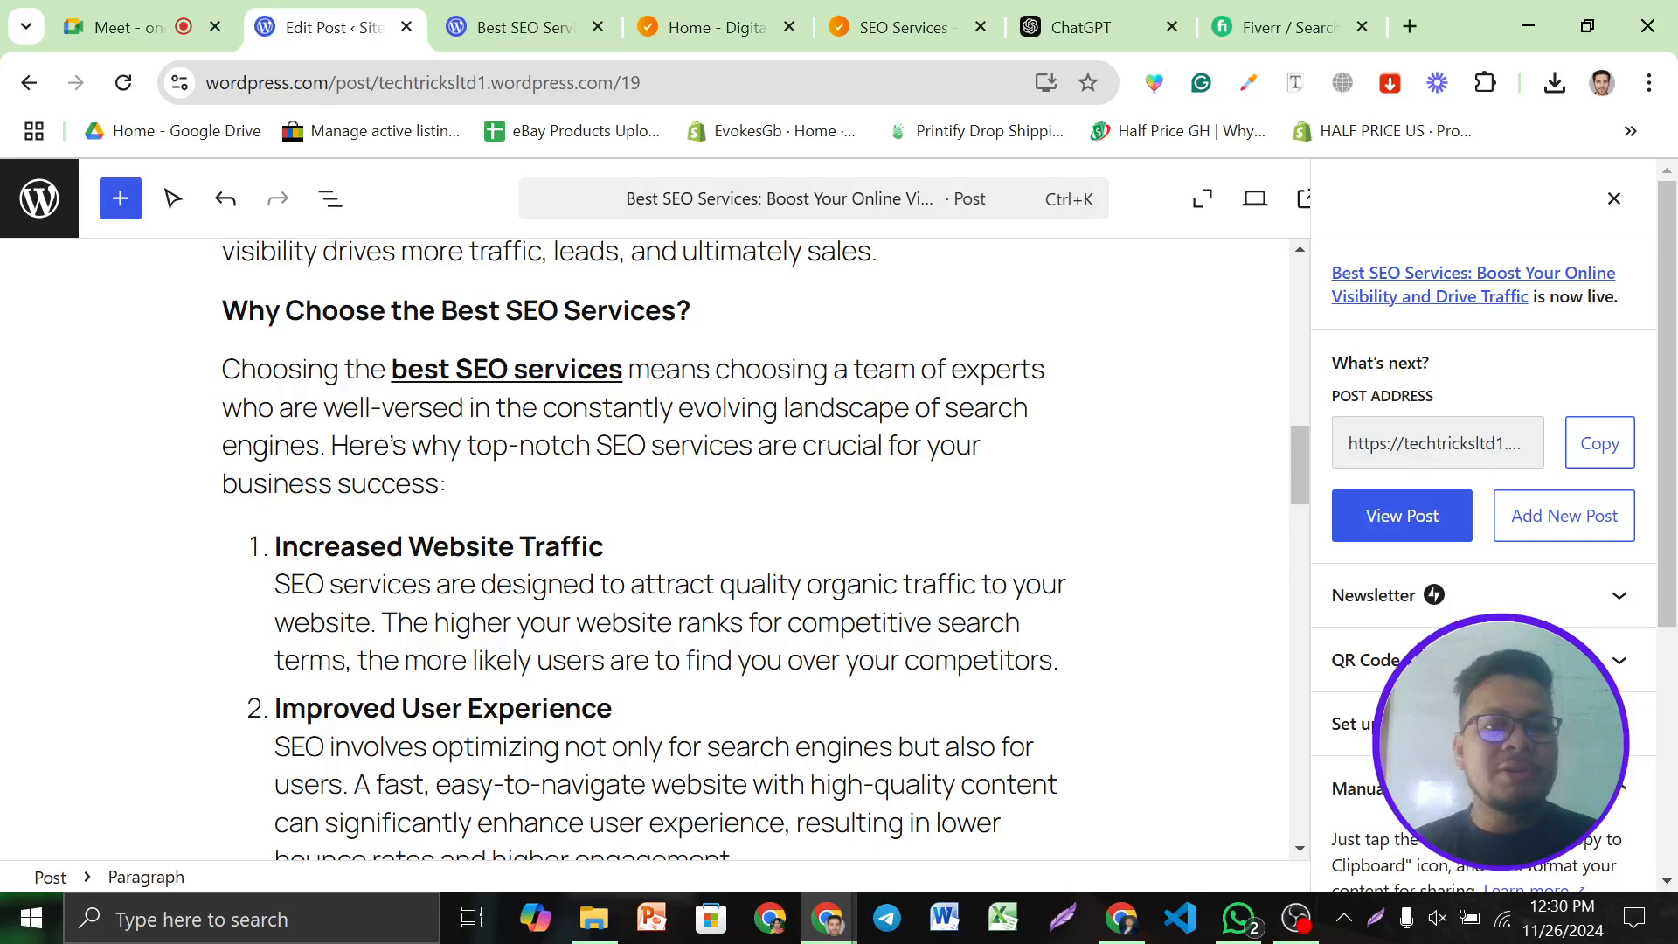
scroll(655, 550, "down", 4)
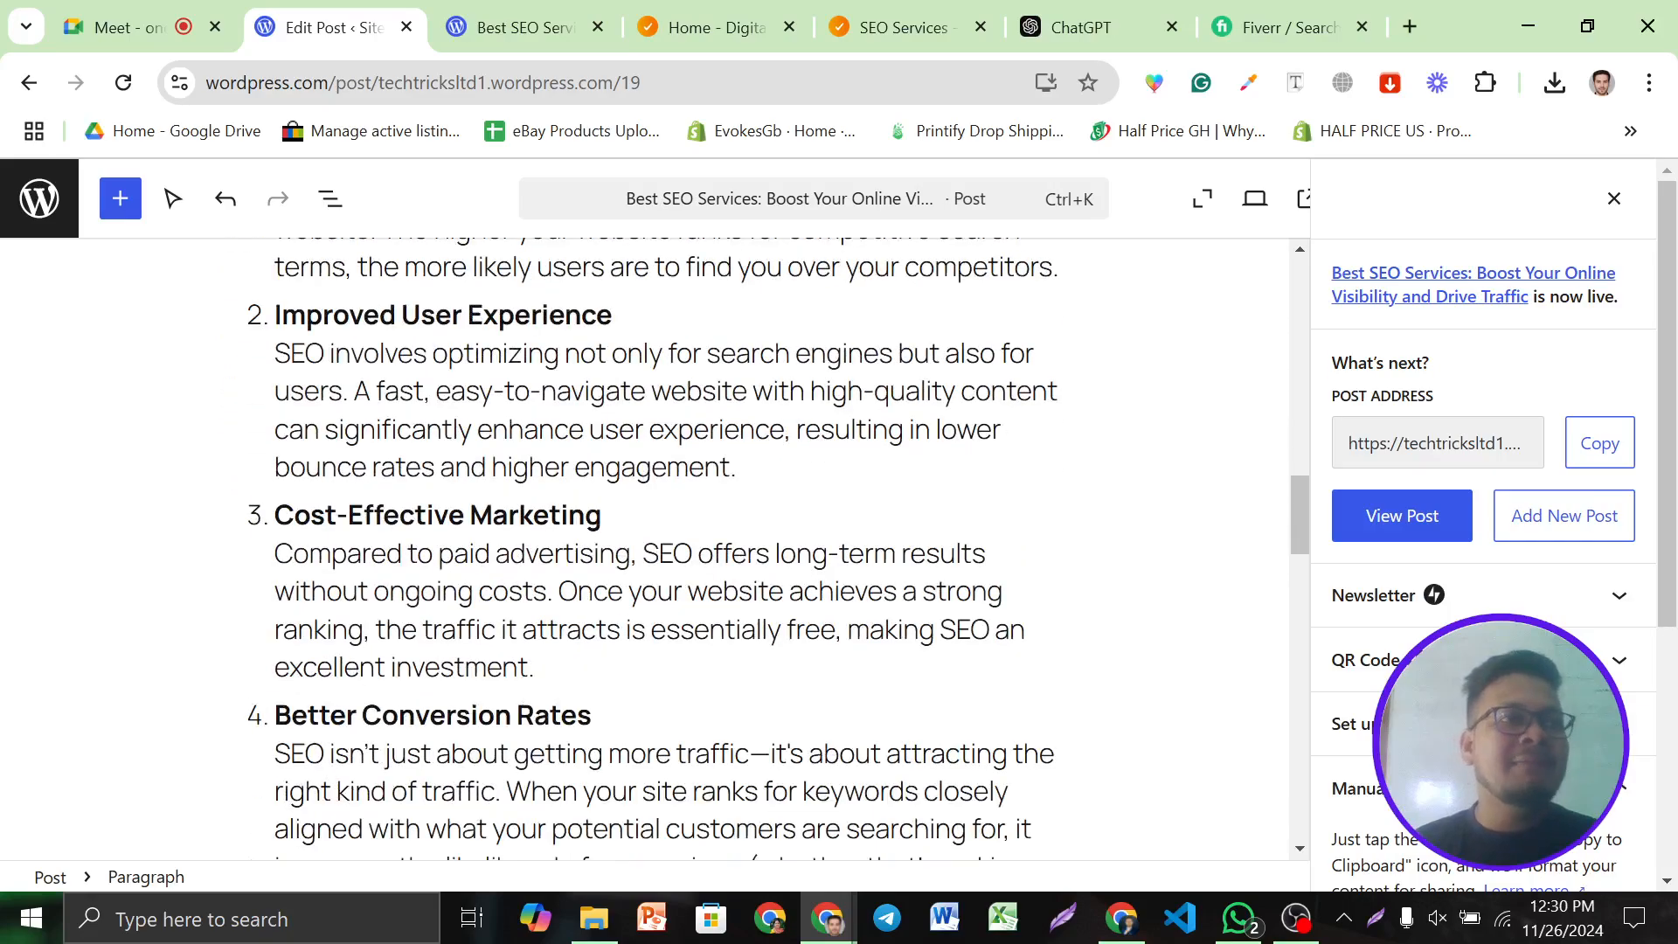
scroll(536, 370, "up", 10)
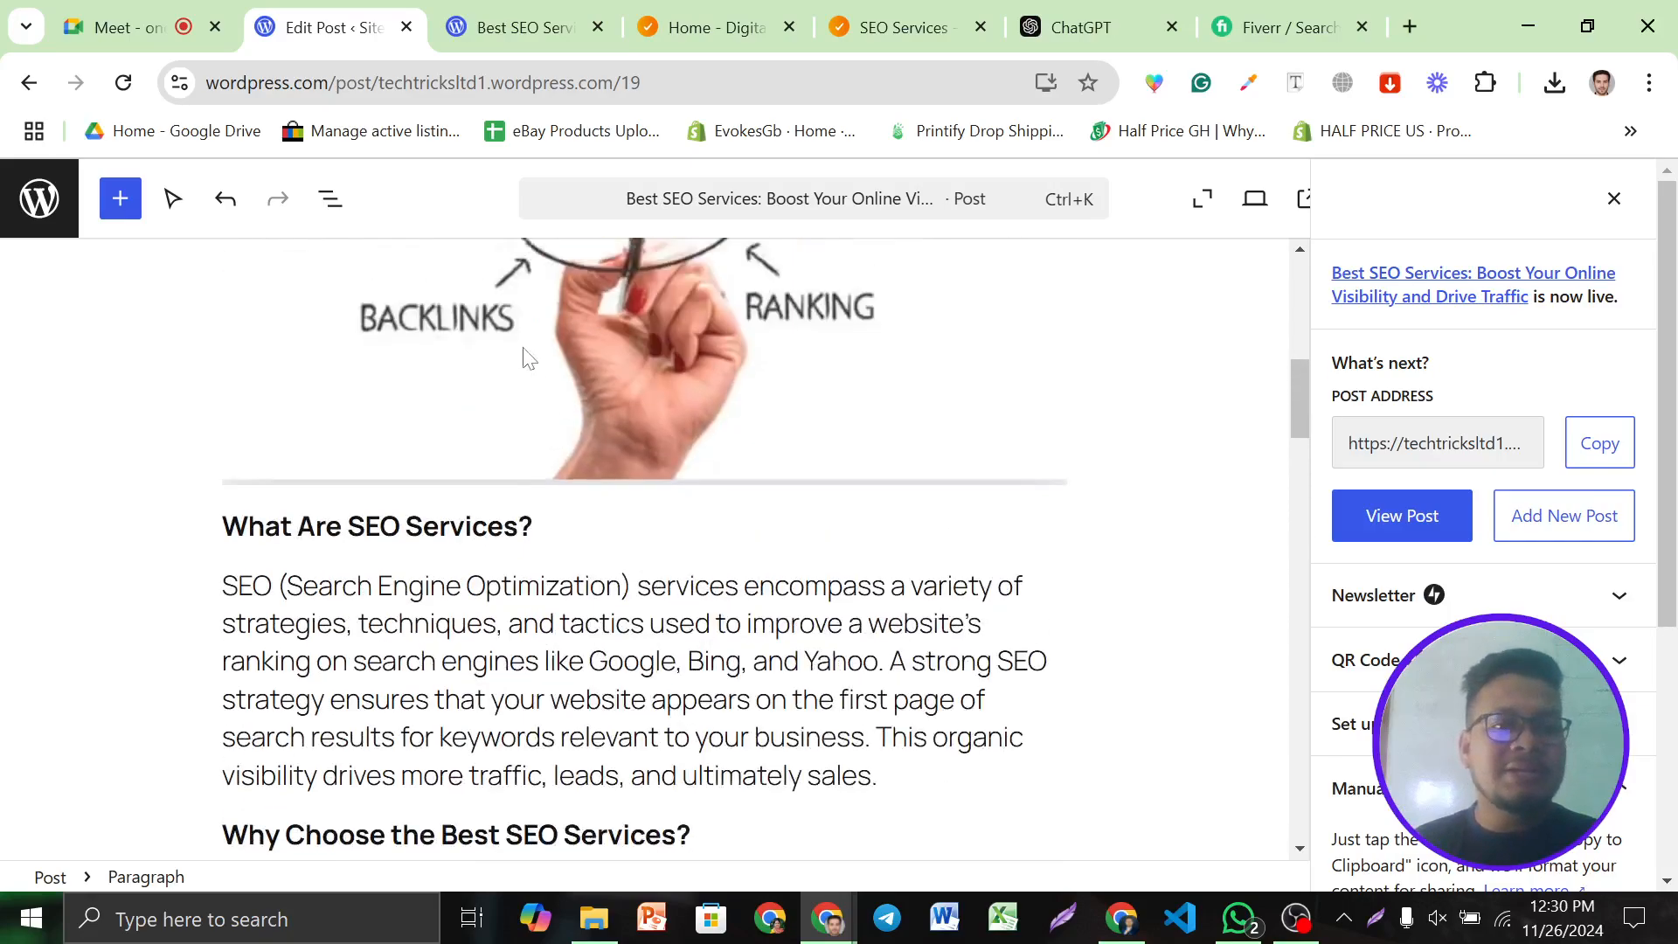
scroll(644, 546, "down", 6)
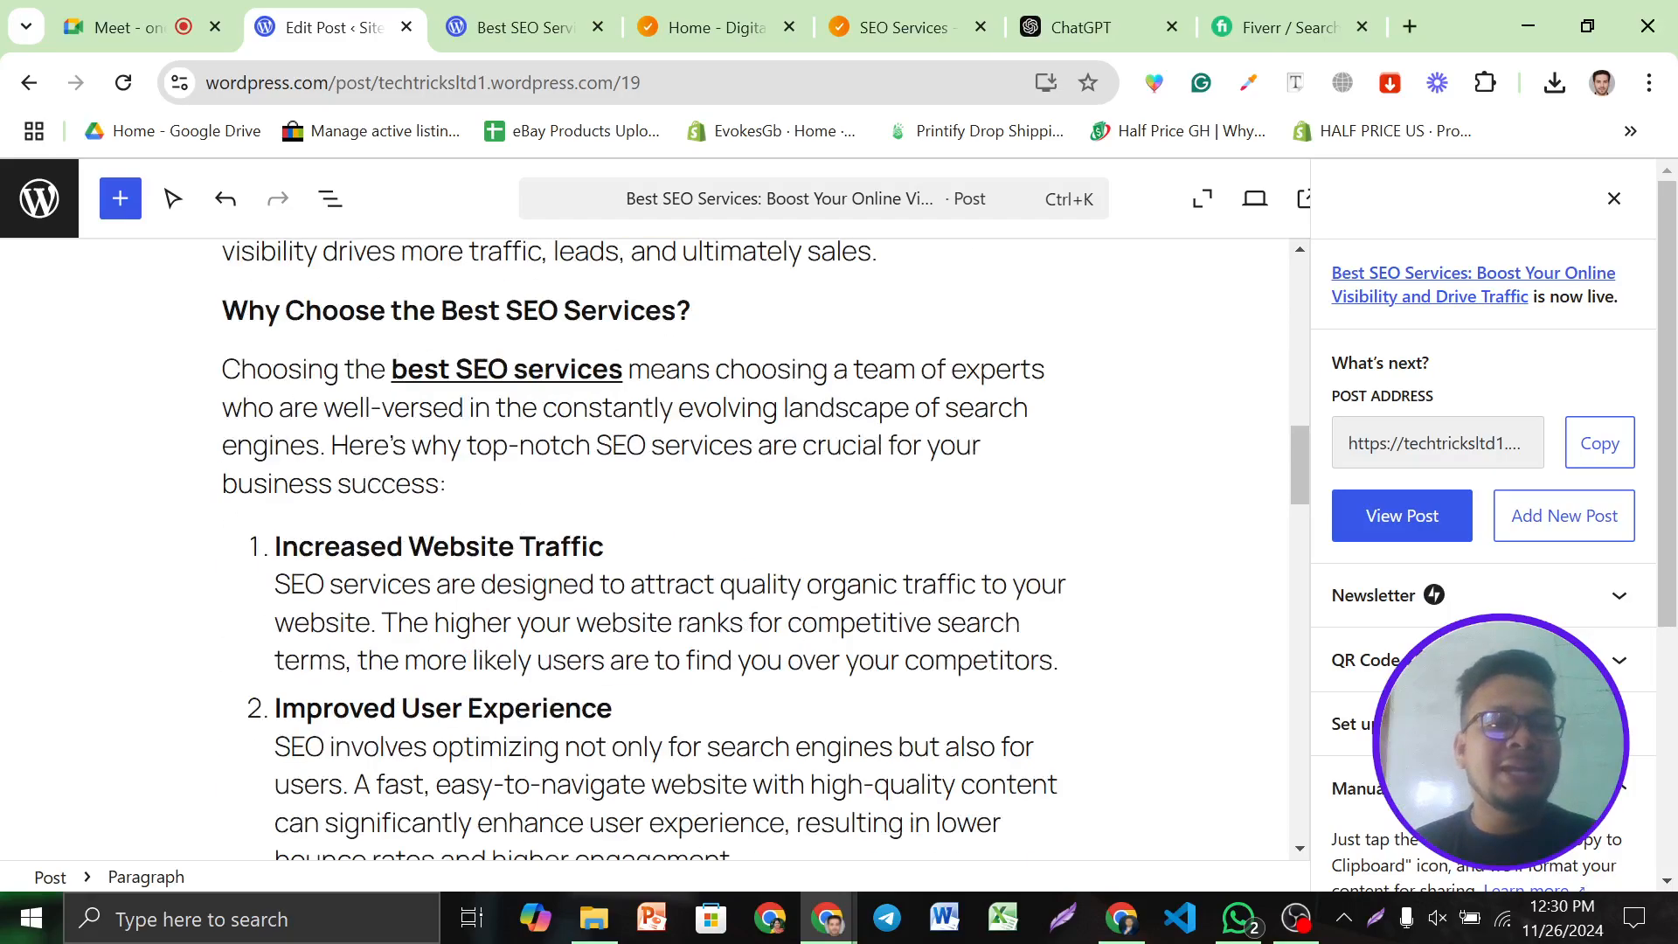
scroll(655, 546, "down", 20)
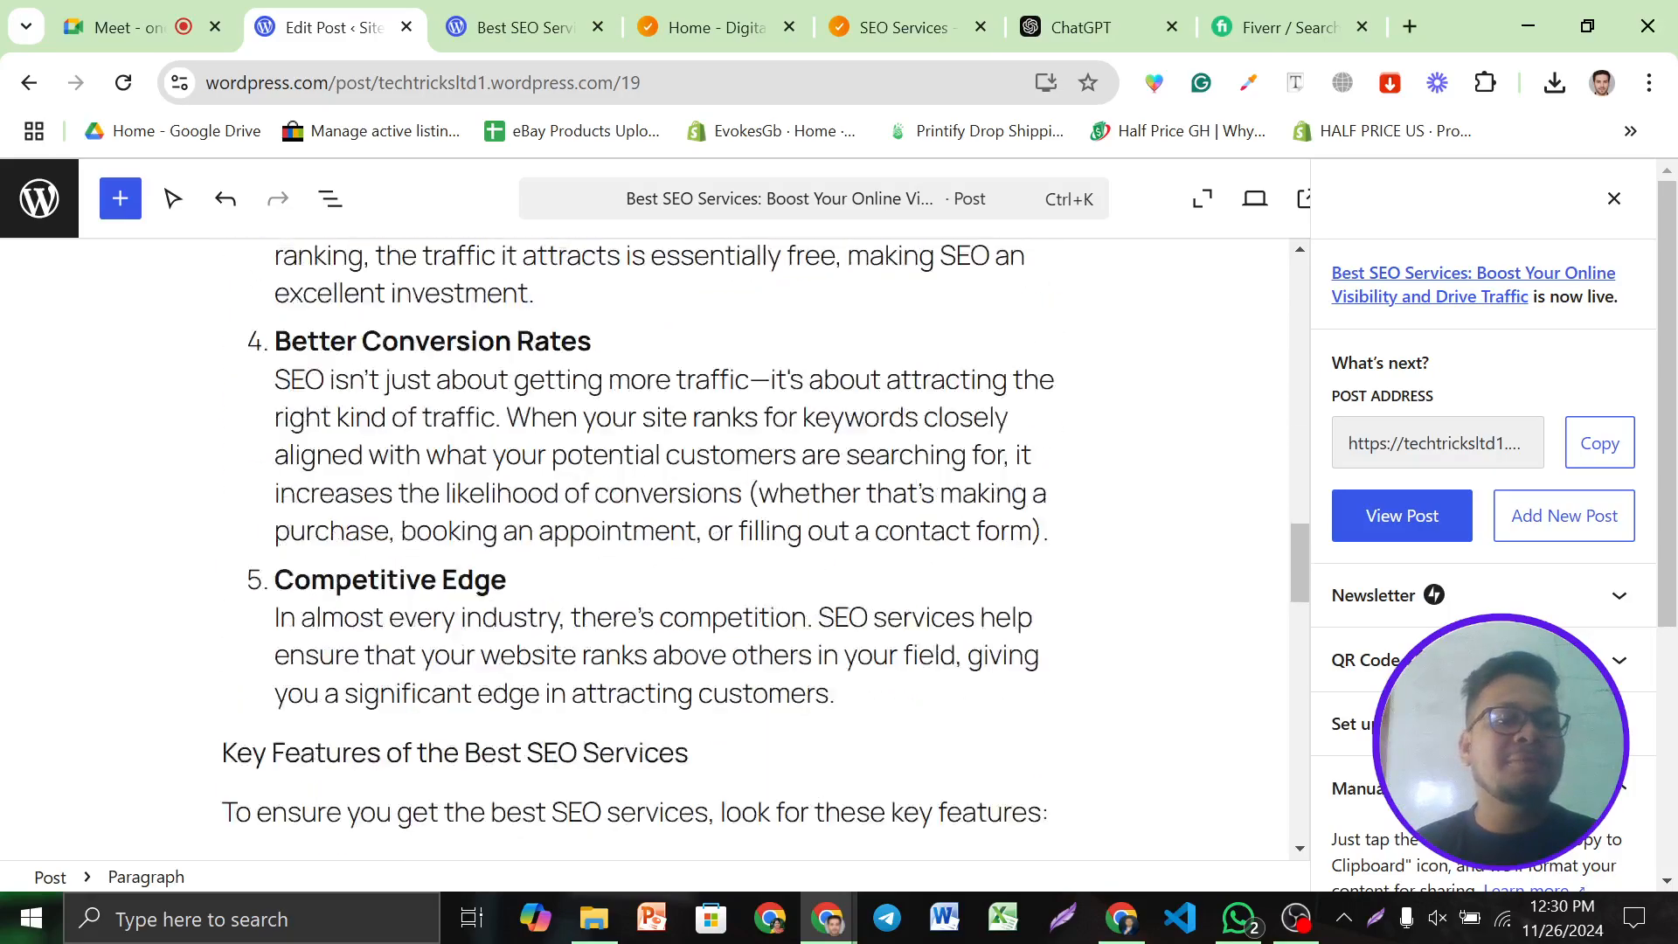
scroll(775, 671, "down", 5)
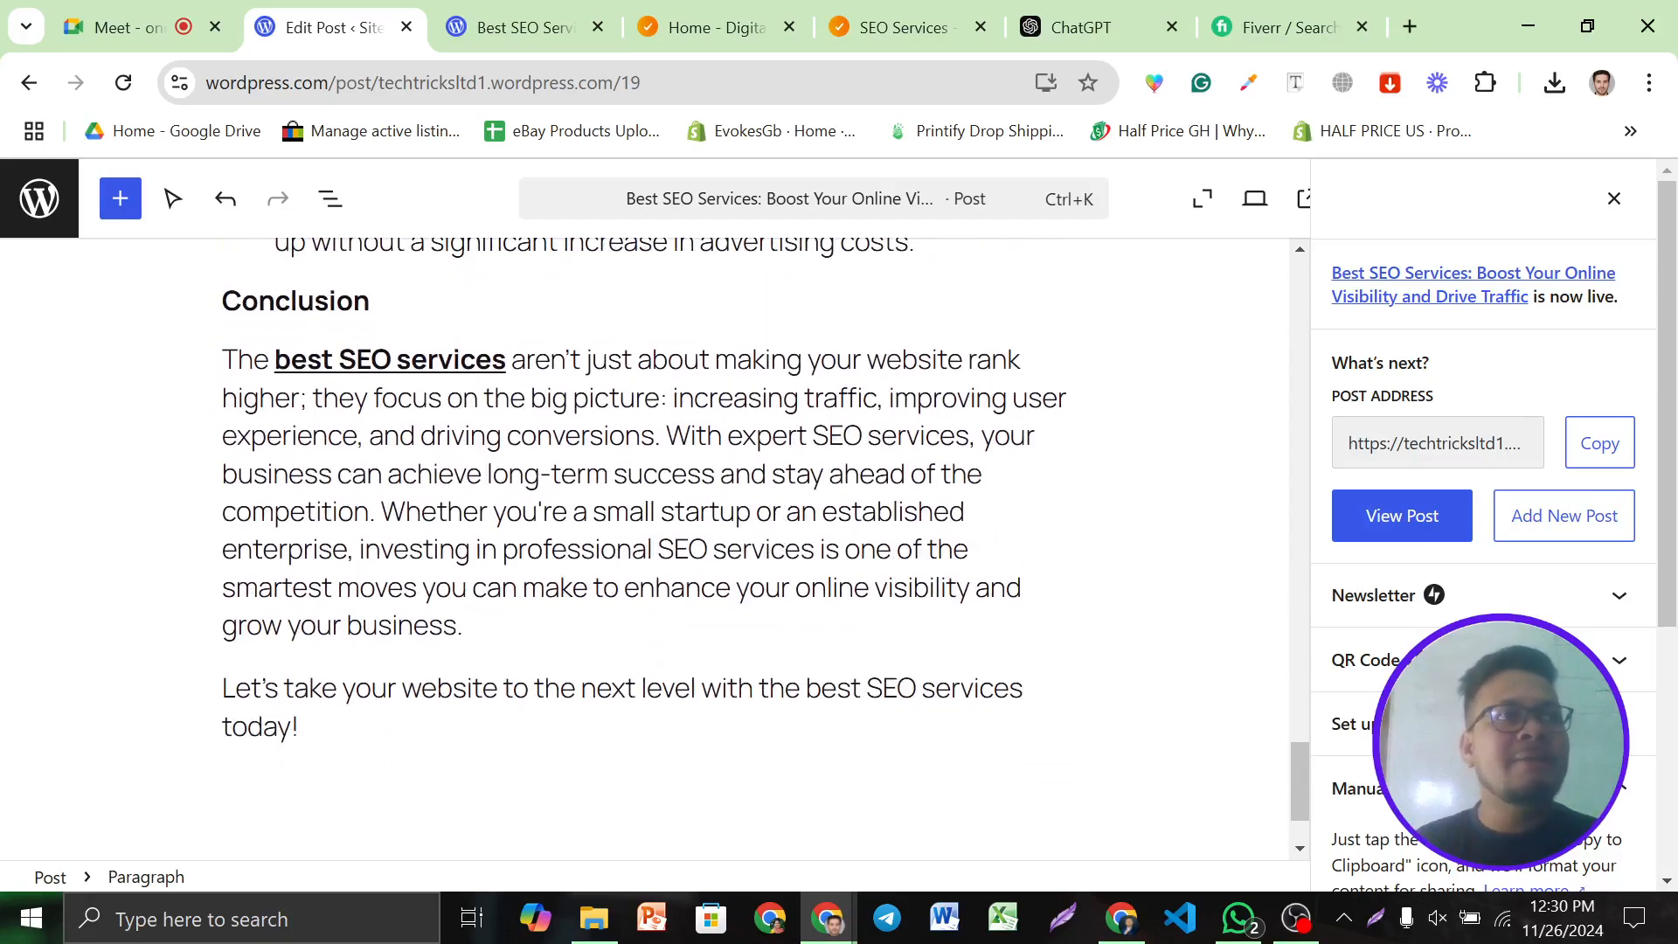
scroll(645, 546, "down", 2)
scroll(644, 547, "up", 20)
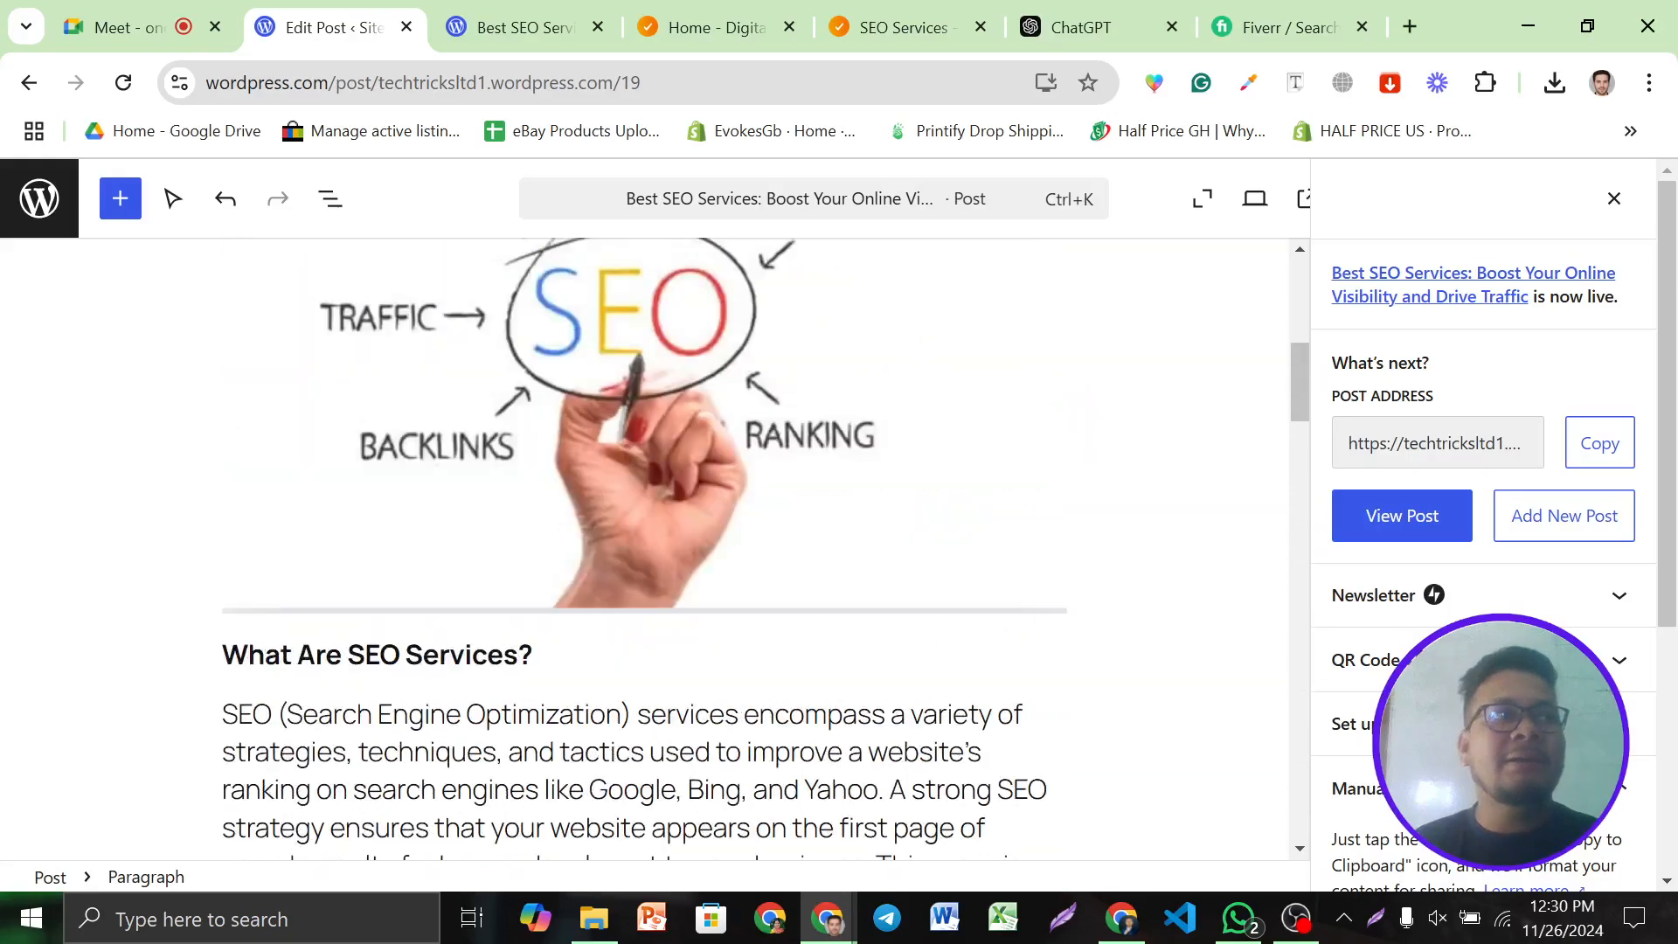
scroll(645, 547, "up", 6)
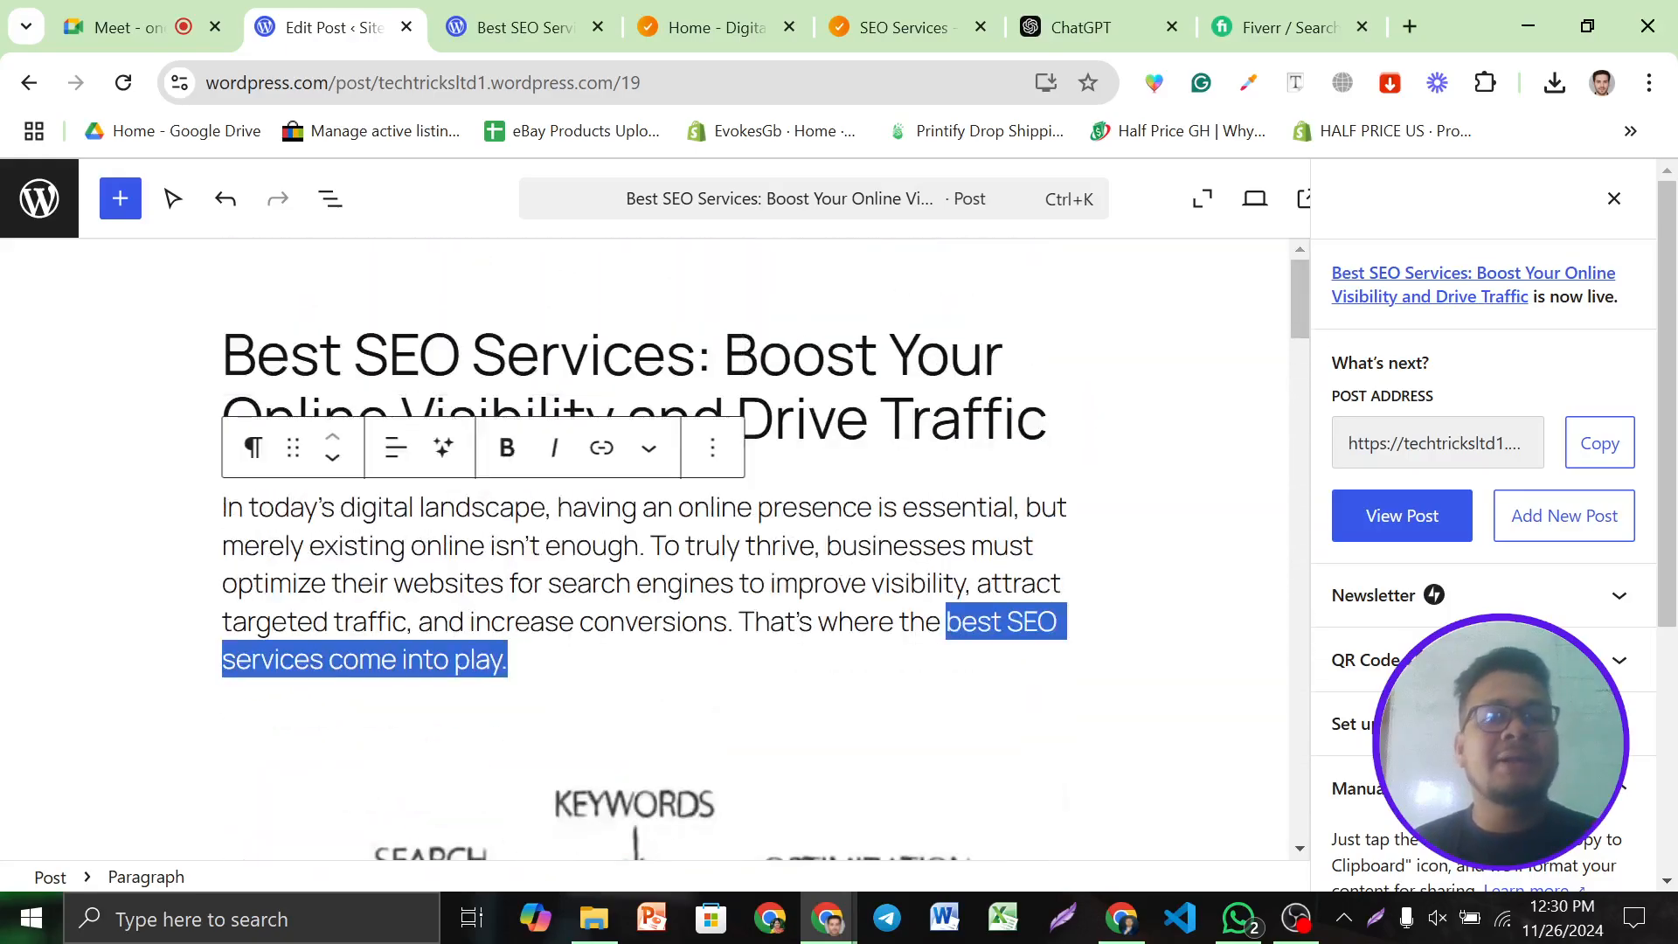
left_click(842, 546)
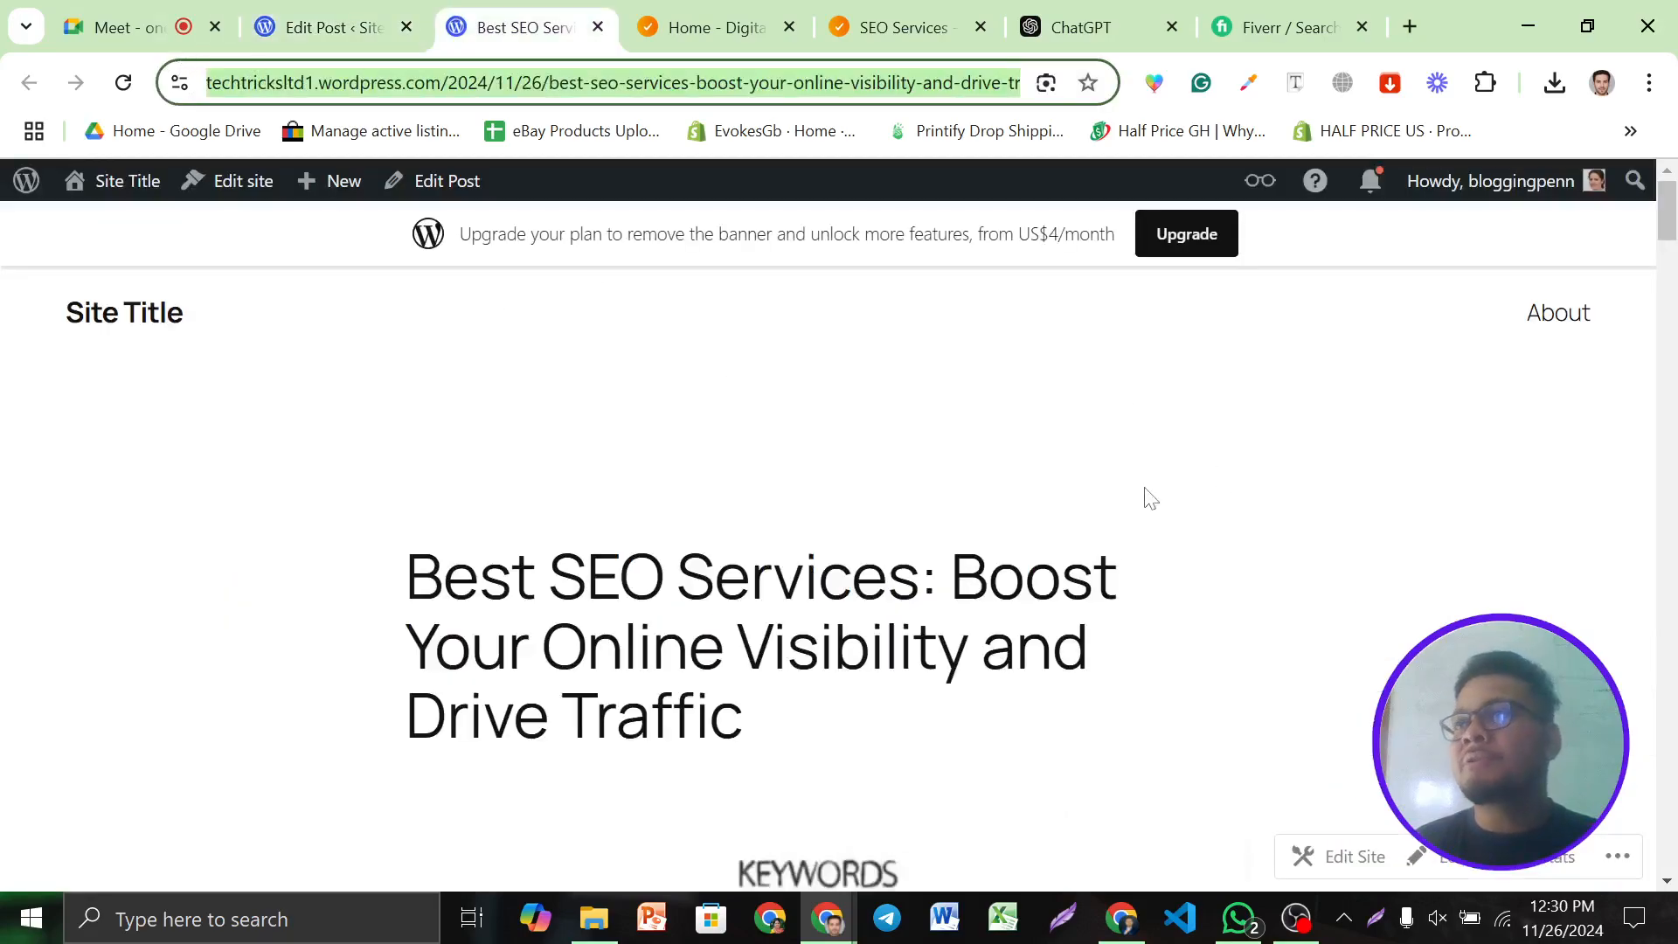
left_click(351, 20)
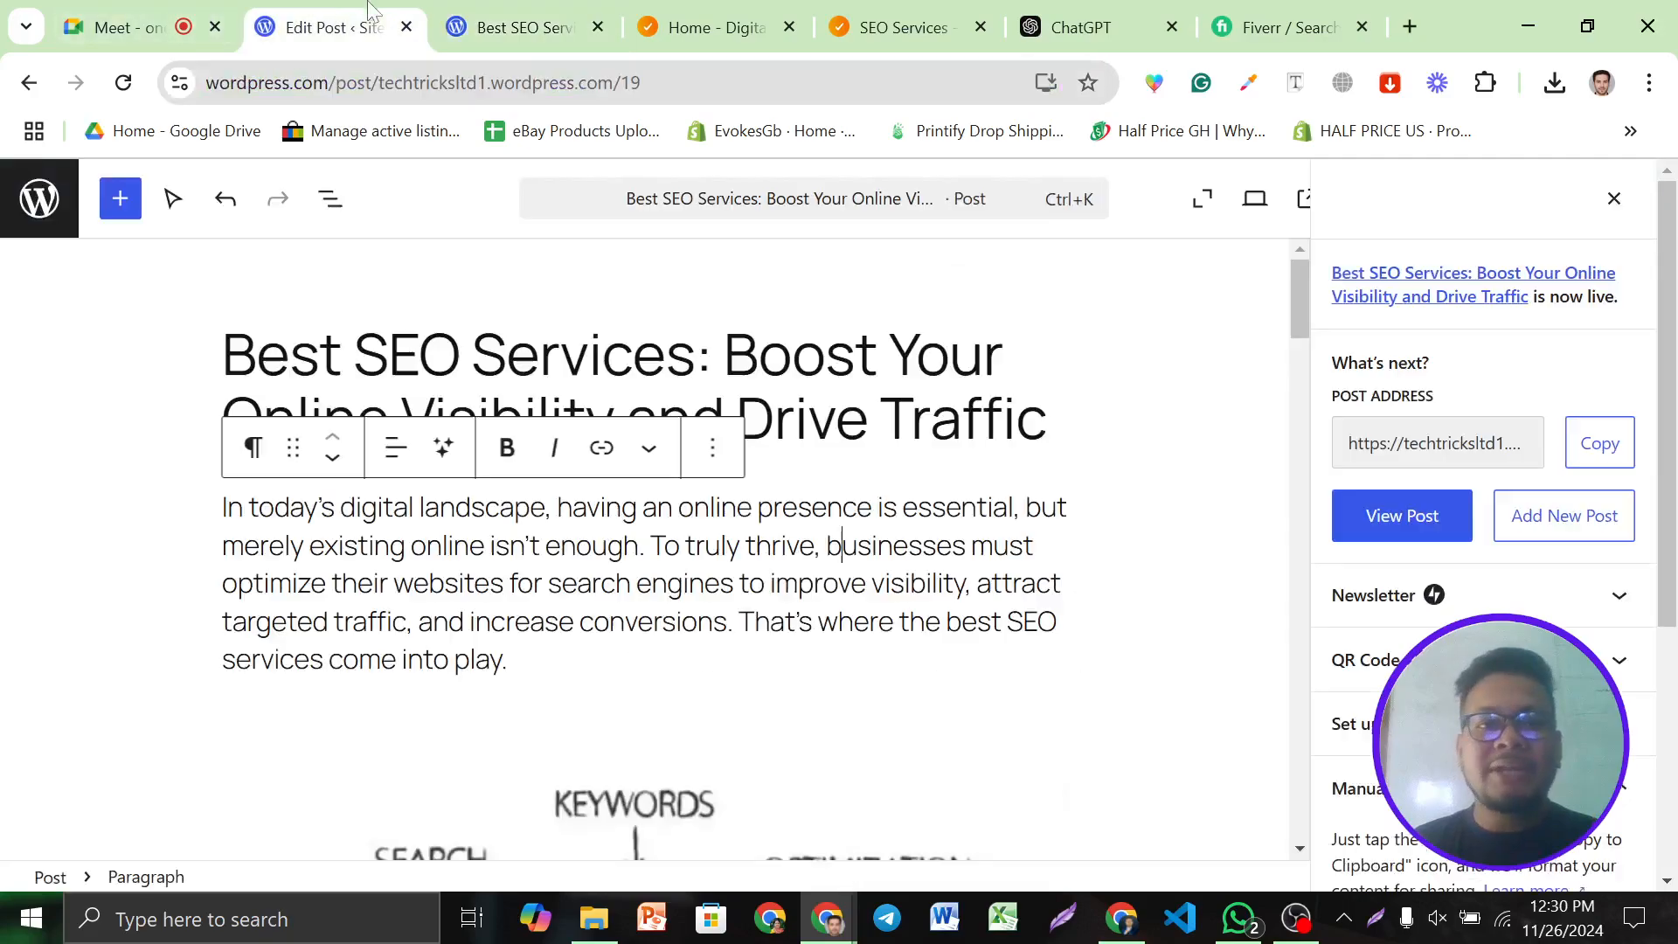
Exit the editor to the dashboard, open Pages > All Pages, and choose Add new page
left_click(38, 198)
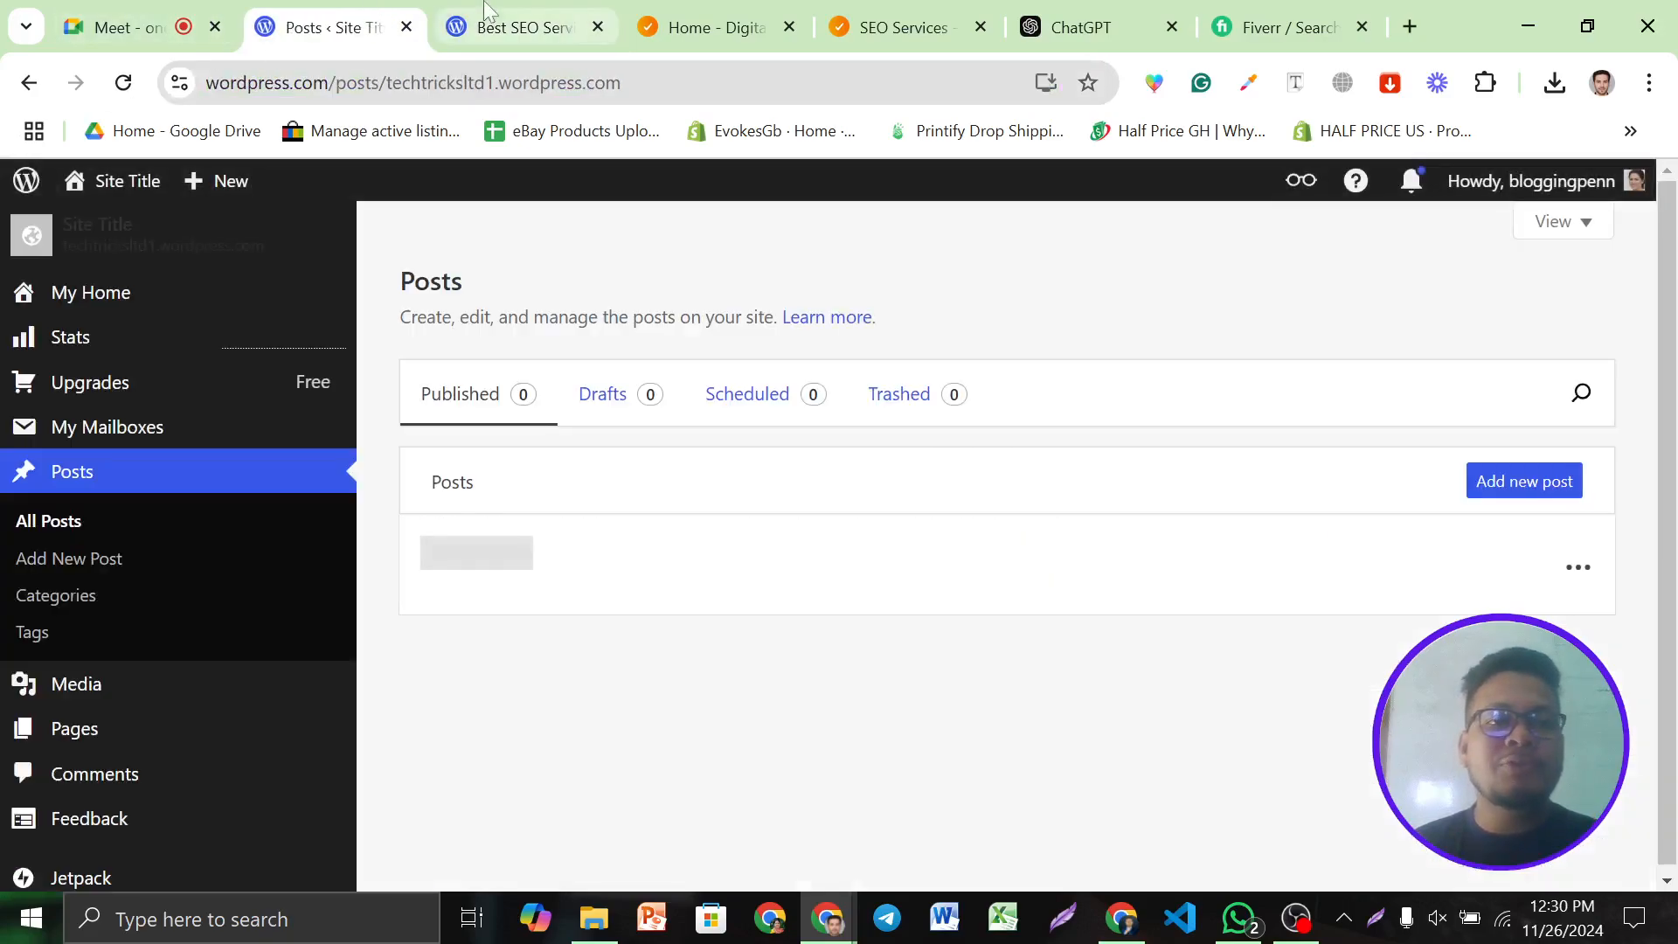
scroll(105, 637, "down", 2)
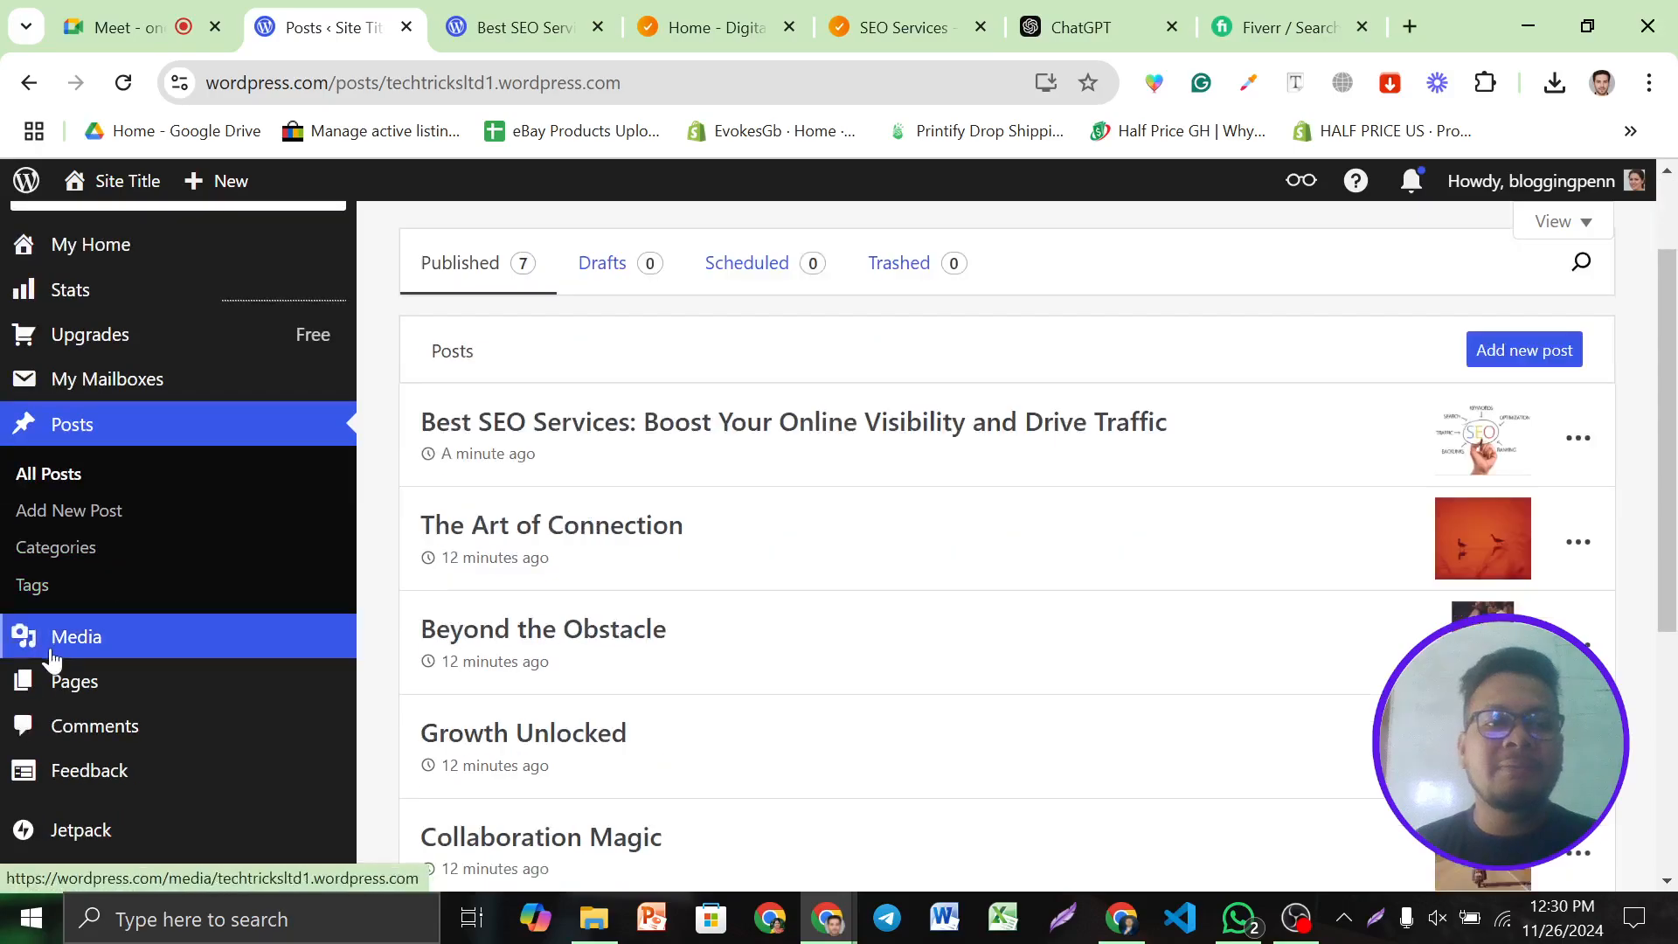
mouse_move(76, 688)
left_click(435, 695)
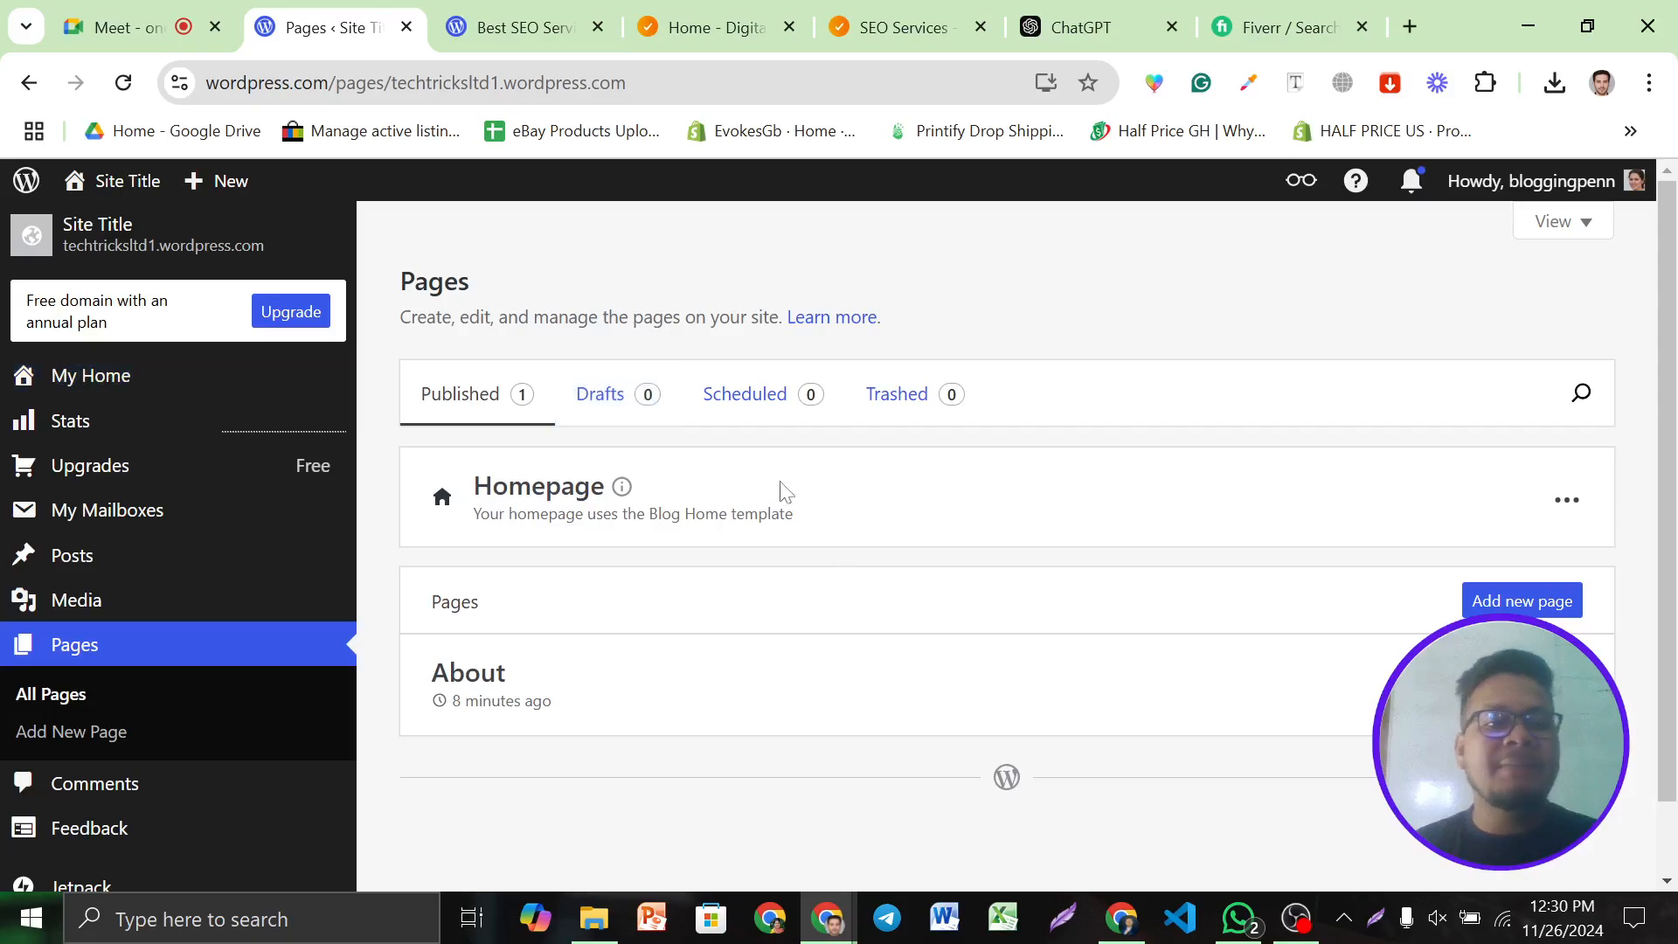
scroll(800, 524, "down", 1)
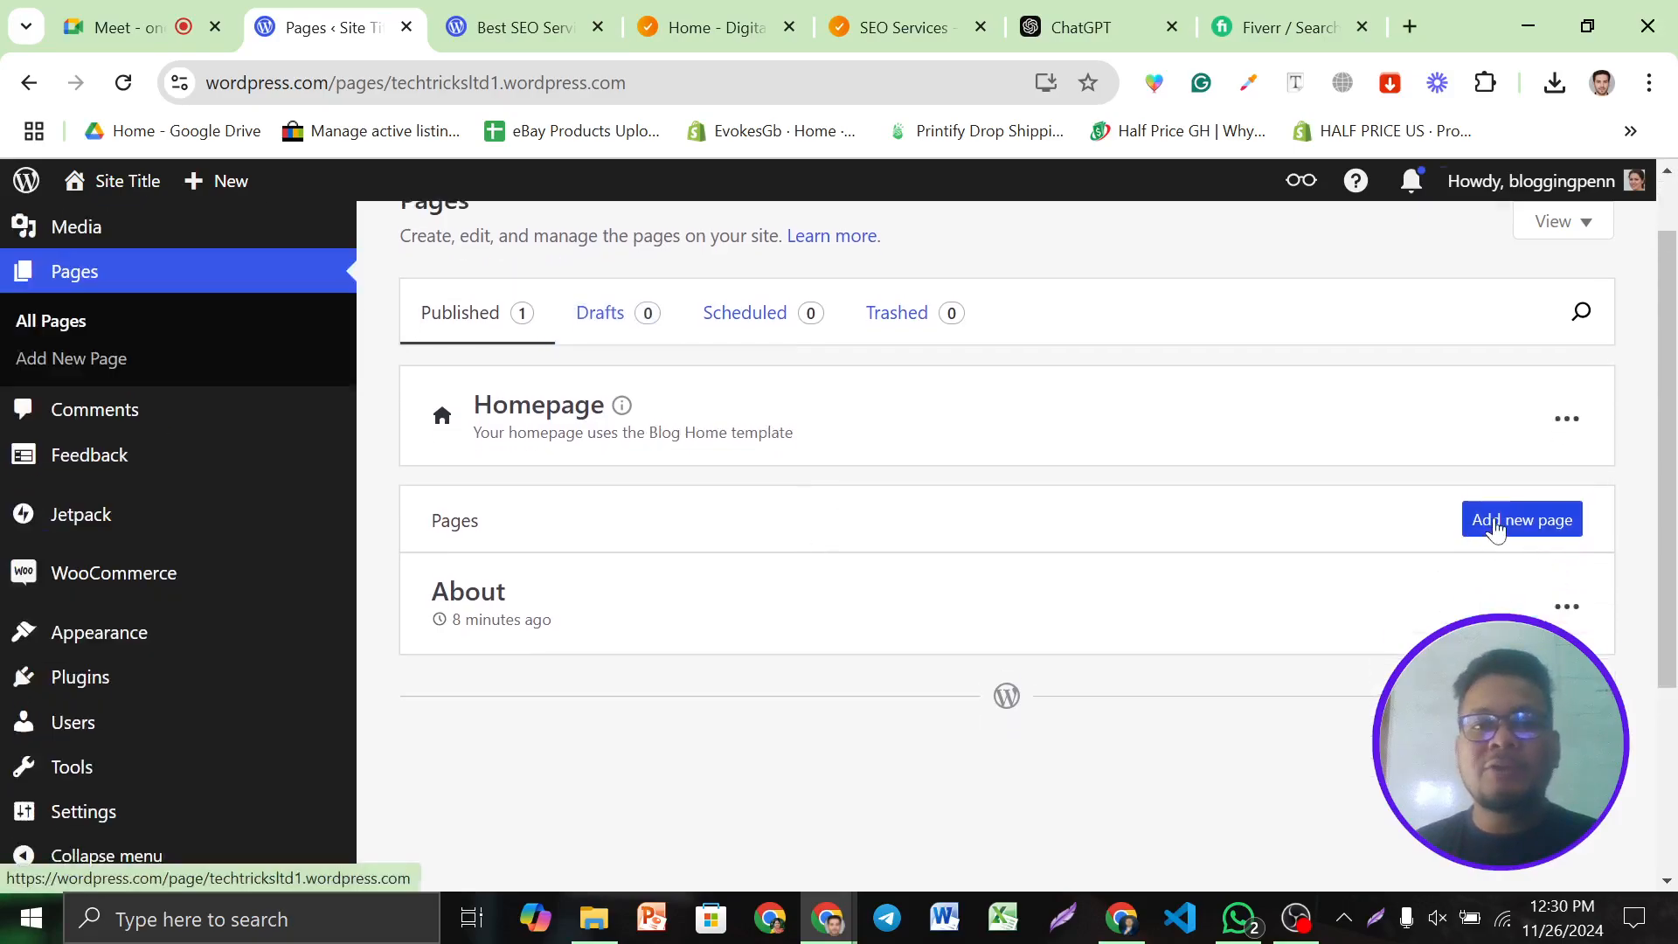
left_click(1497, 529)
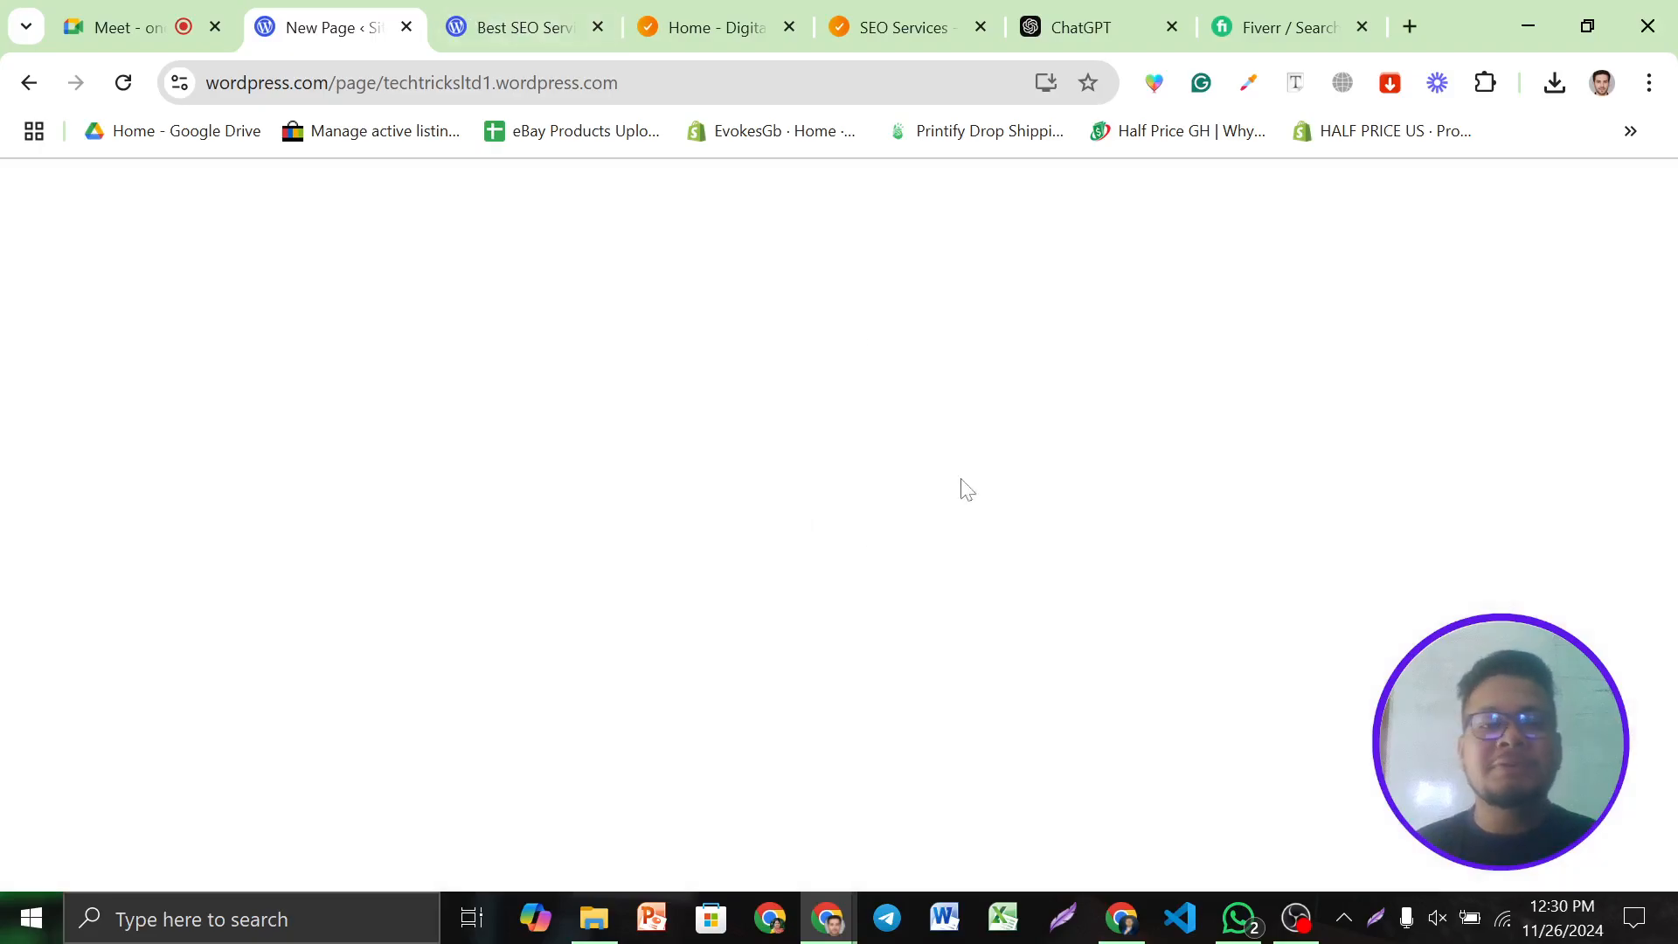
Open the Web 2.0 backlink report and inspect Type cells C13 and C16
left_click(1137, 926)
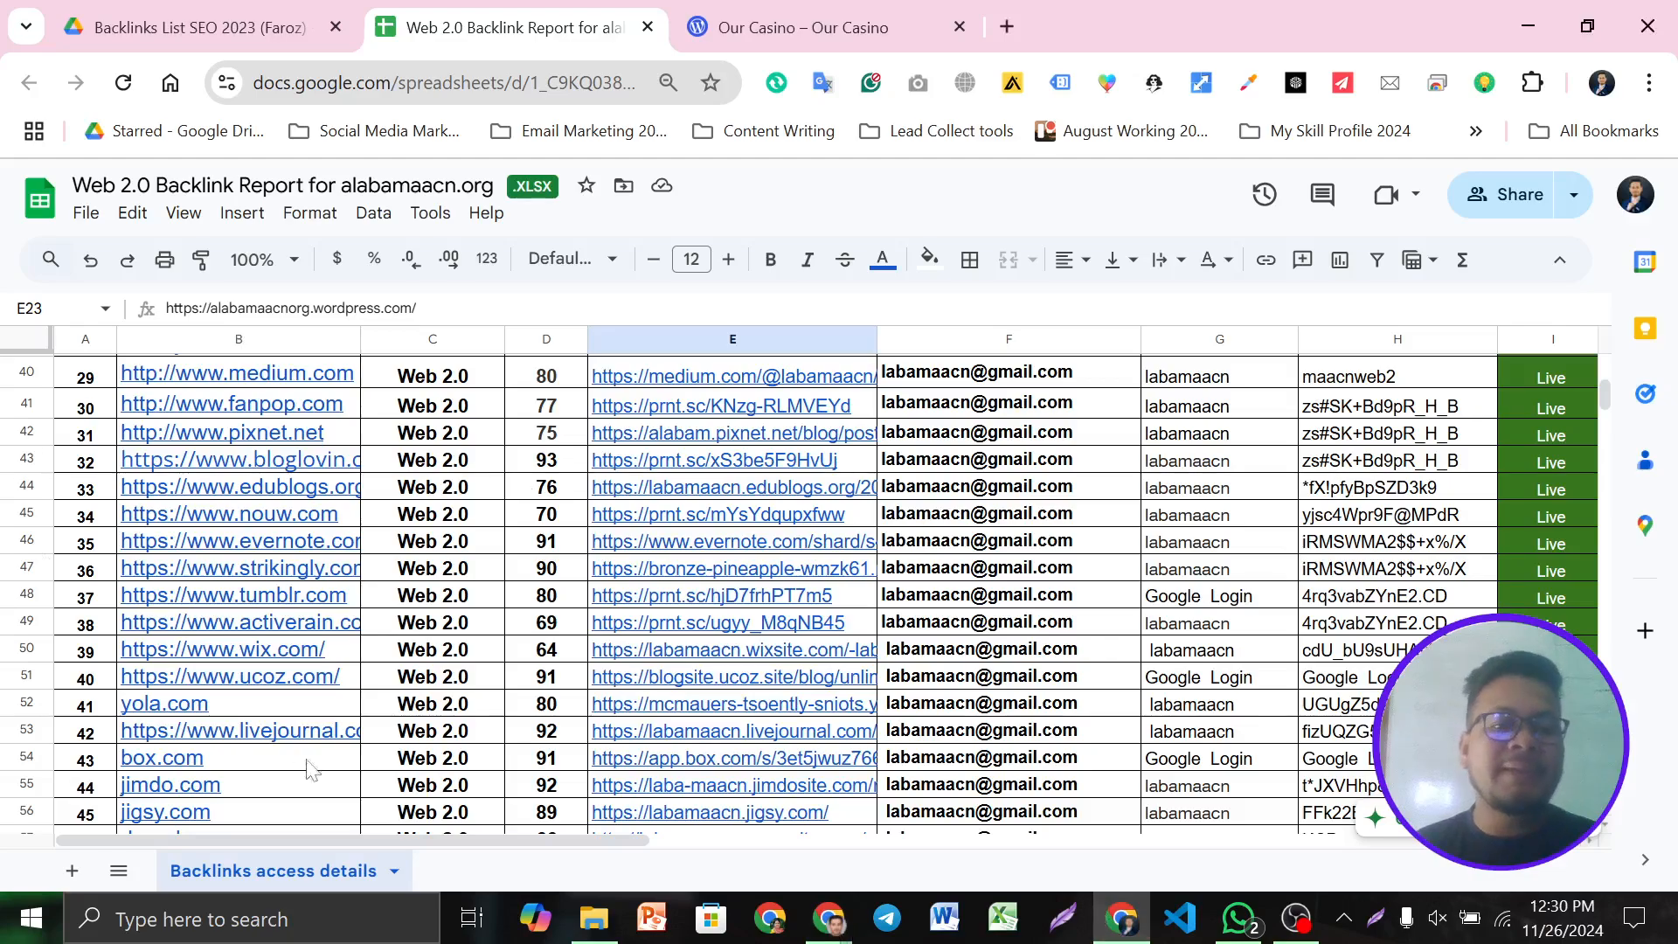
scroll(434, 603, "up", 5)
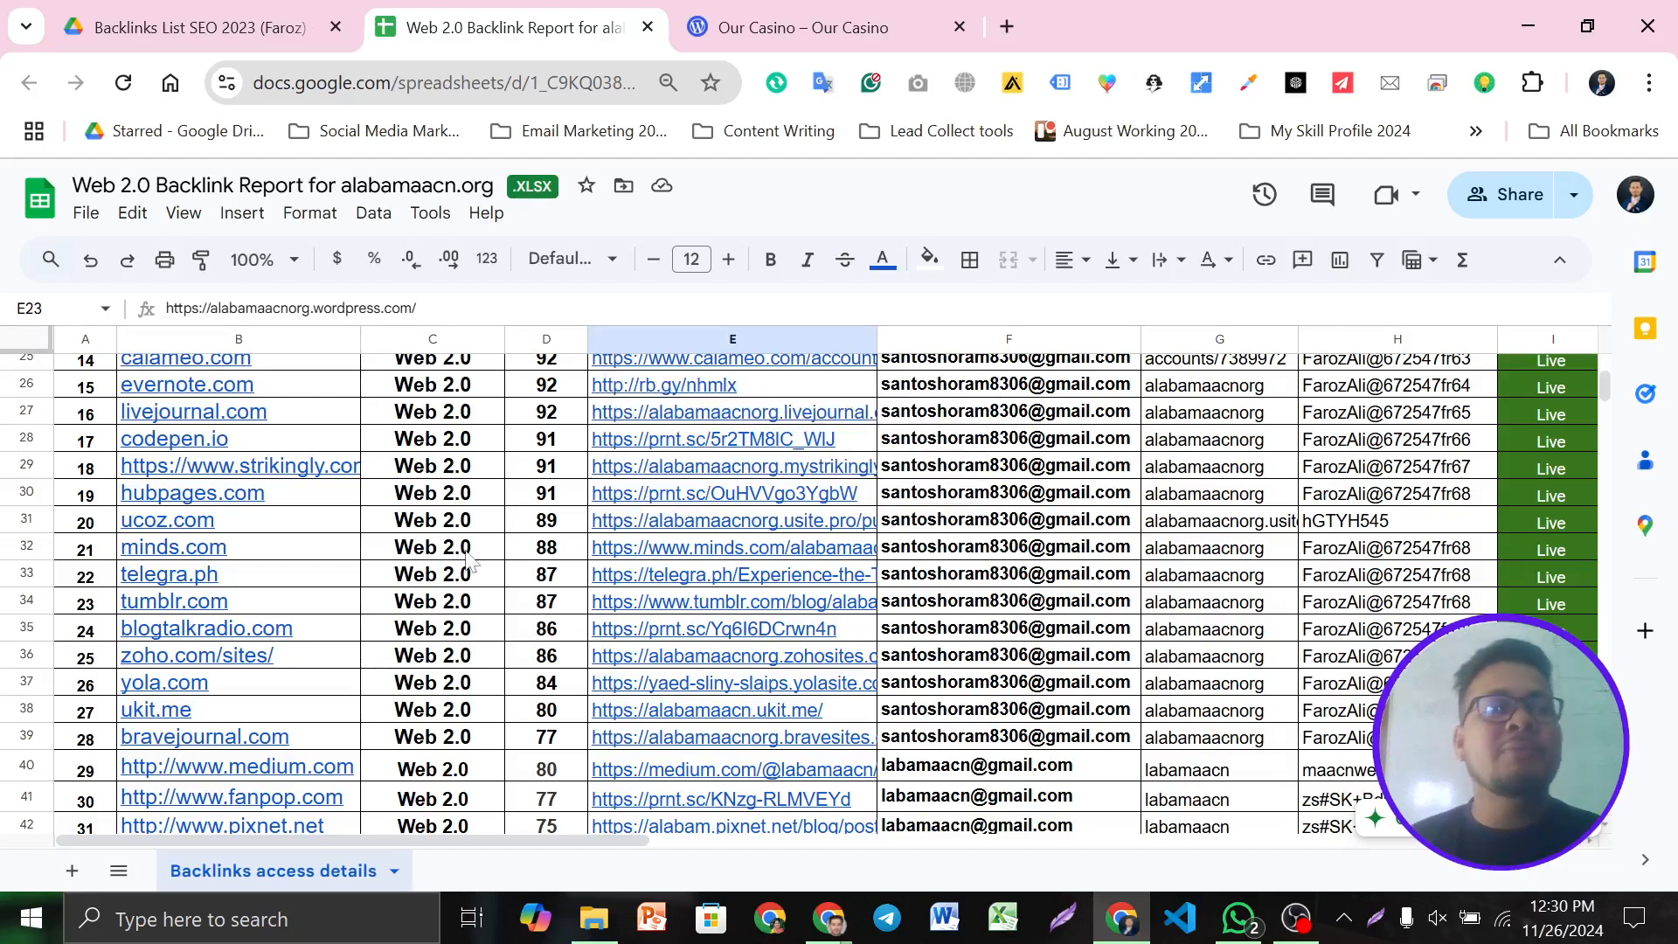
scroll(490, 579, "up", 6)
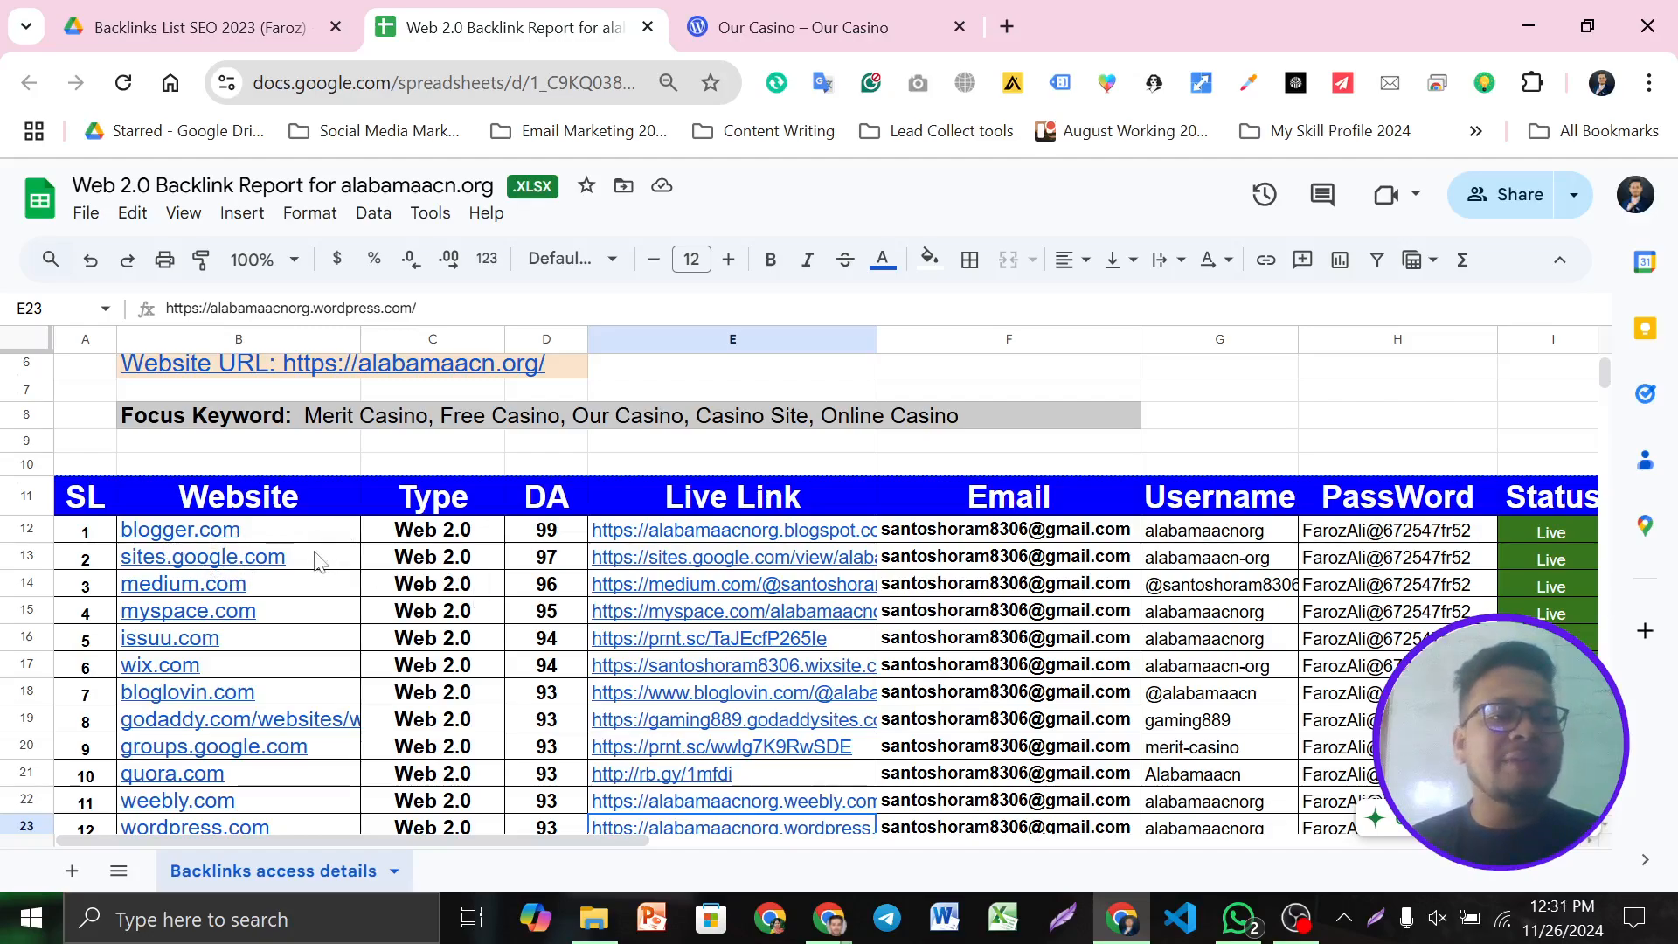
mouse_move(330, 561)
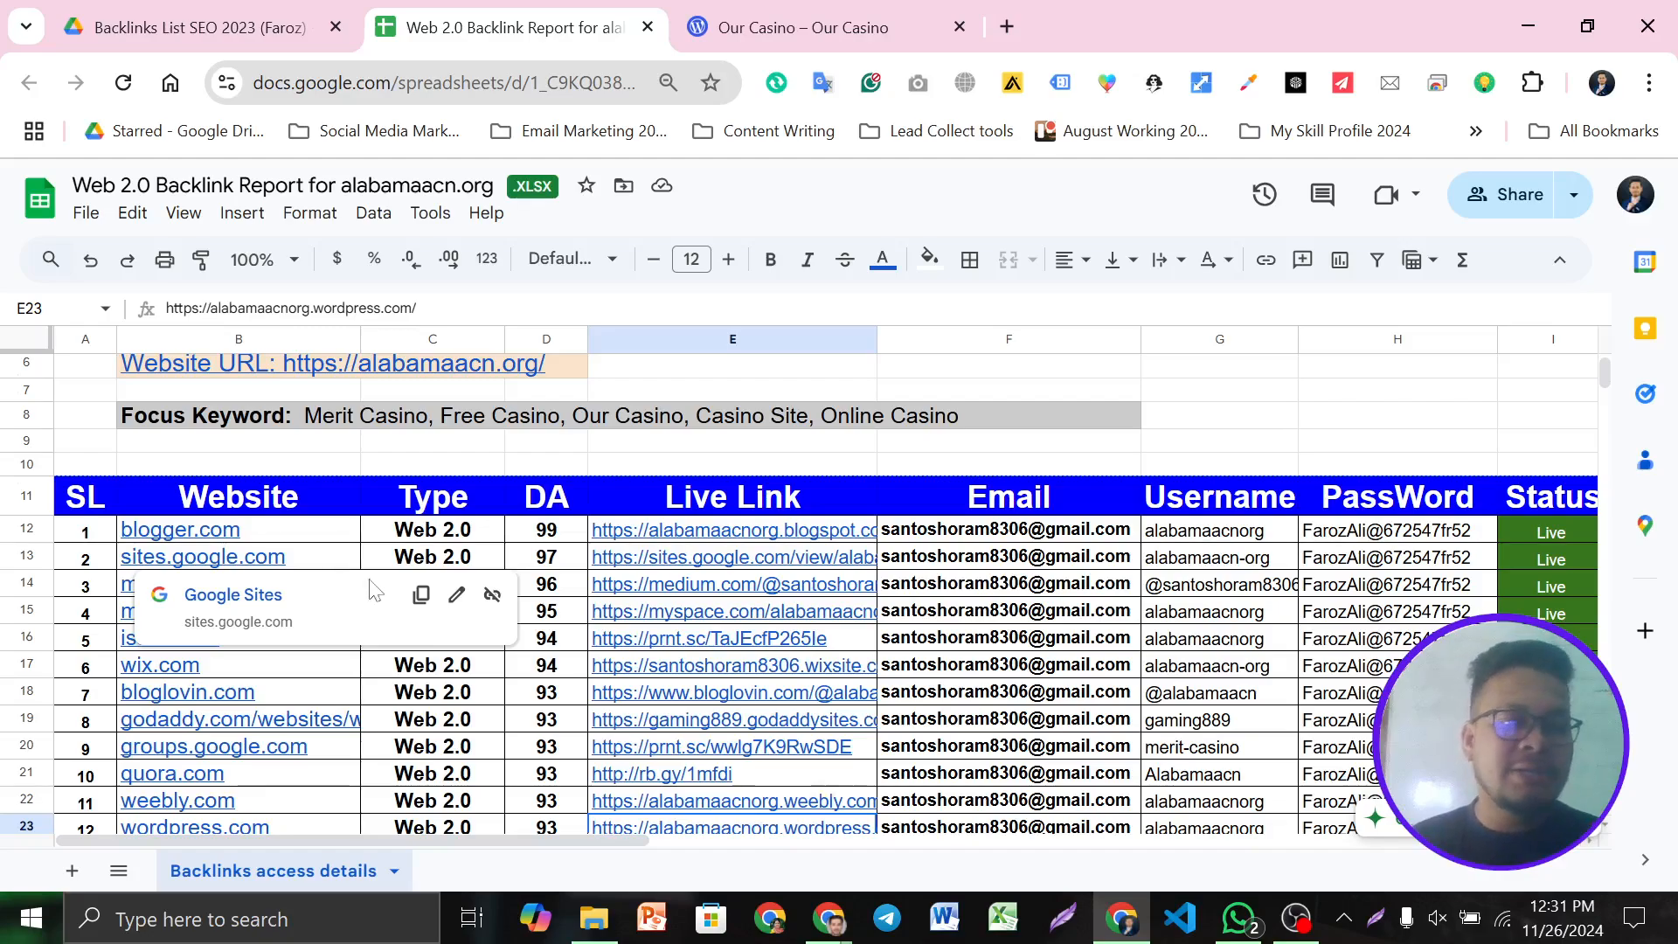
left_click(502, 558)
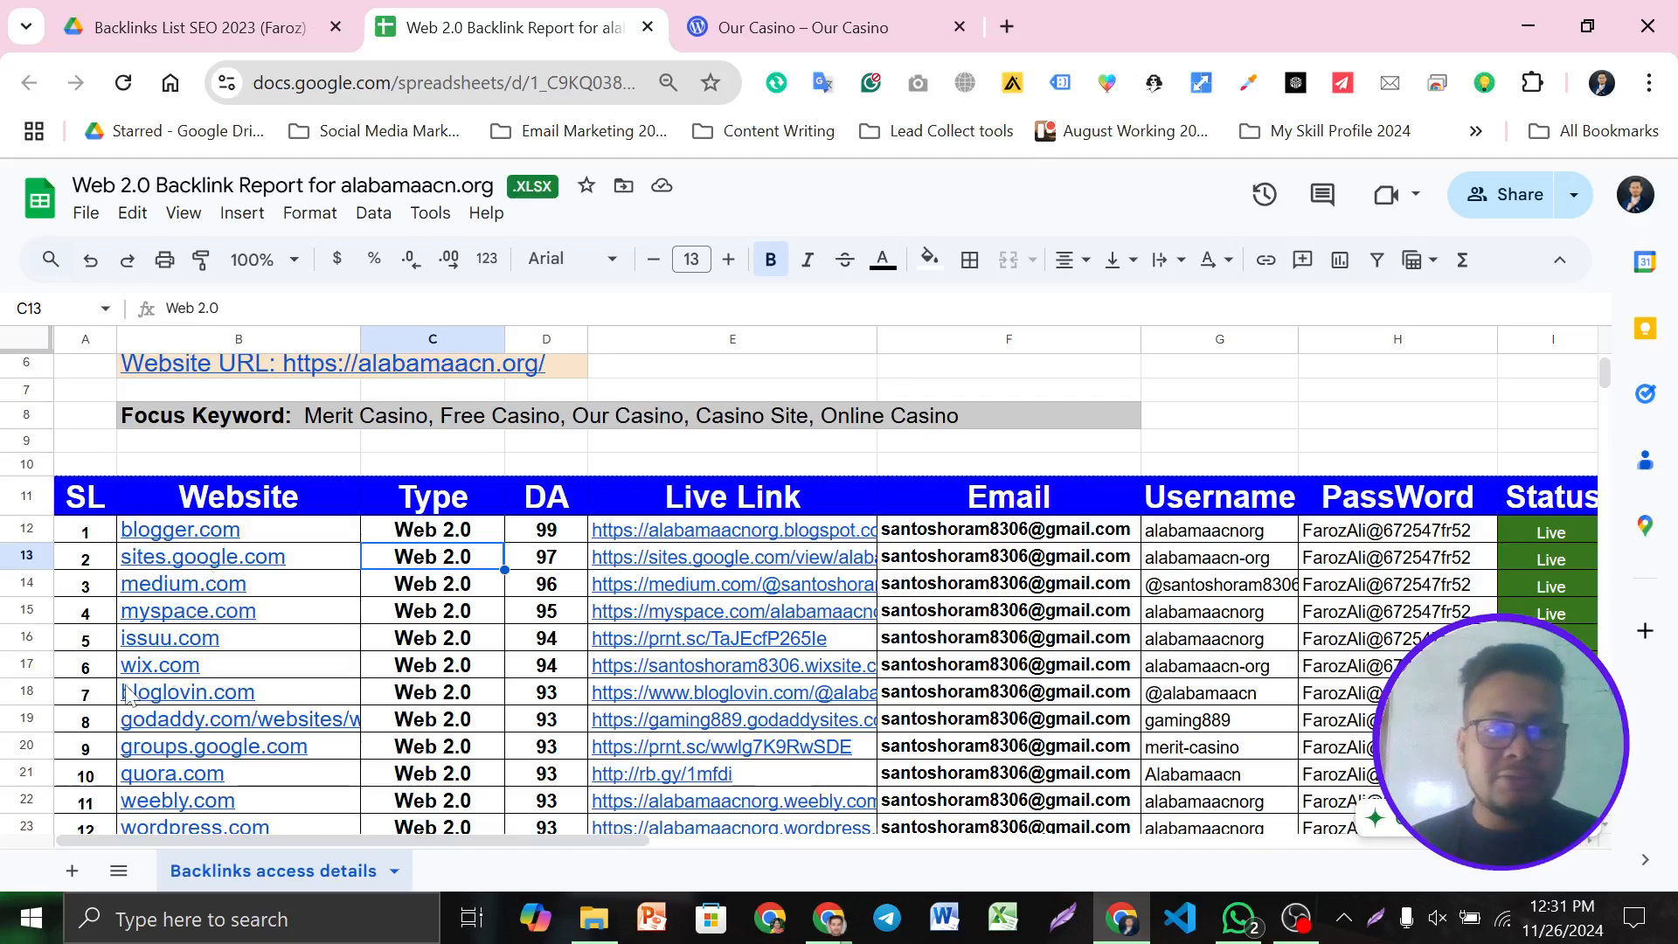
mouse_move(191, 674)
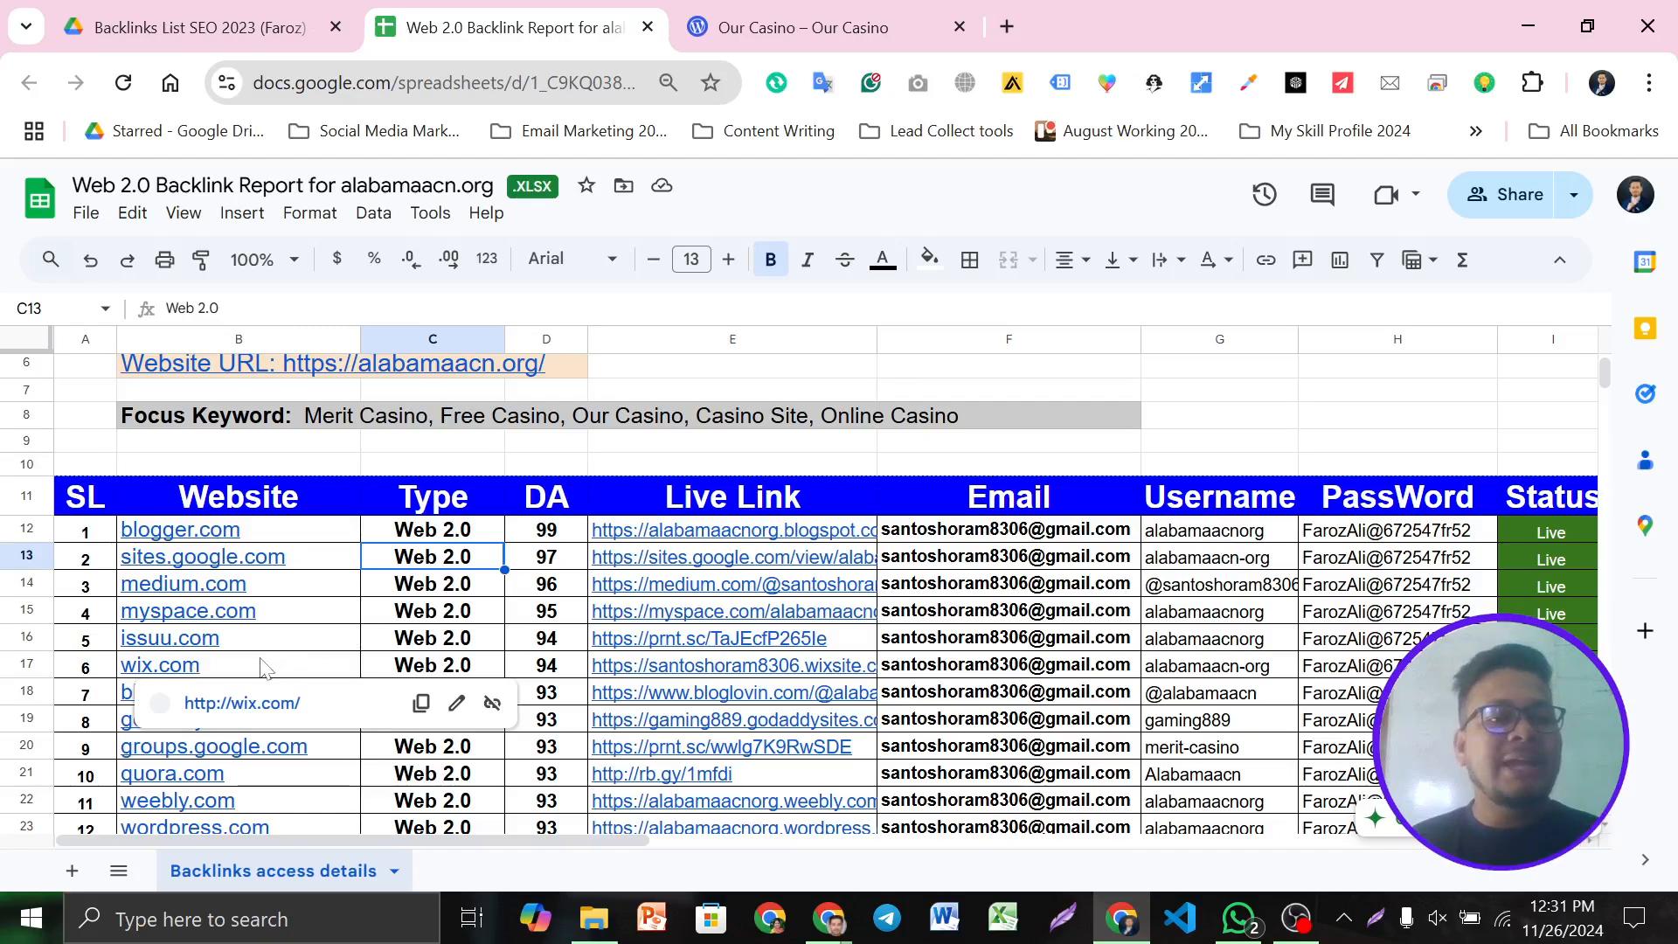
left_click(395, 651)
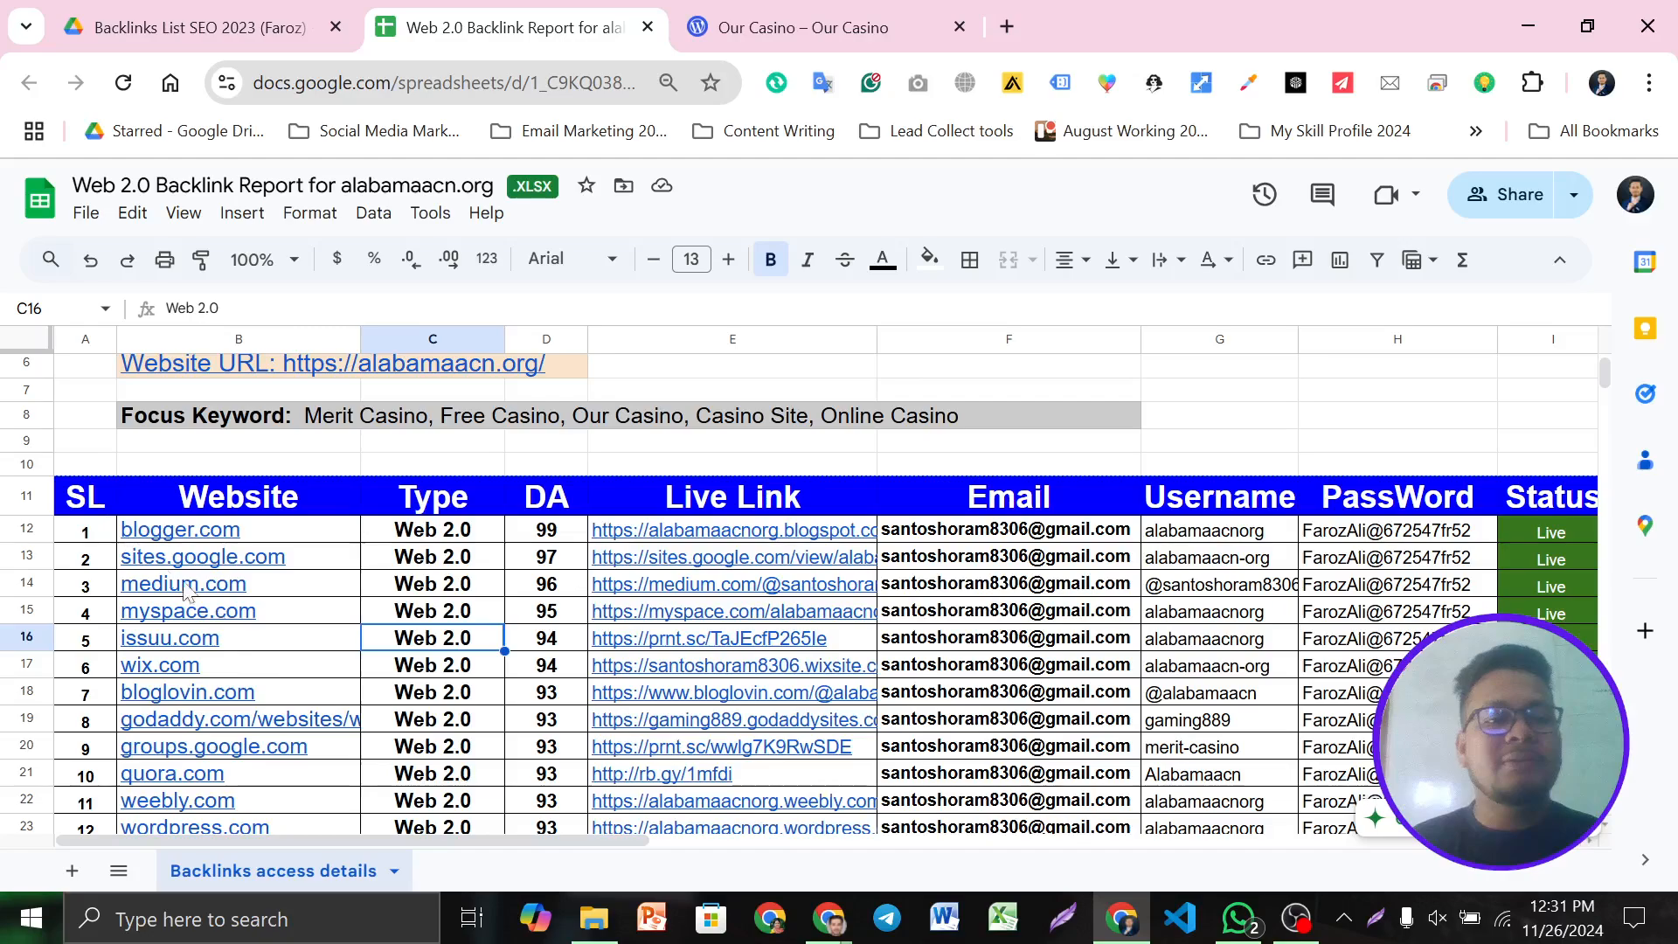
Scroll further down the backlink list, checking cell C24, then show the browser window previews
scroll(350, 665, "down", 2)
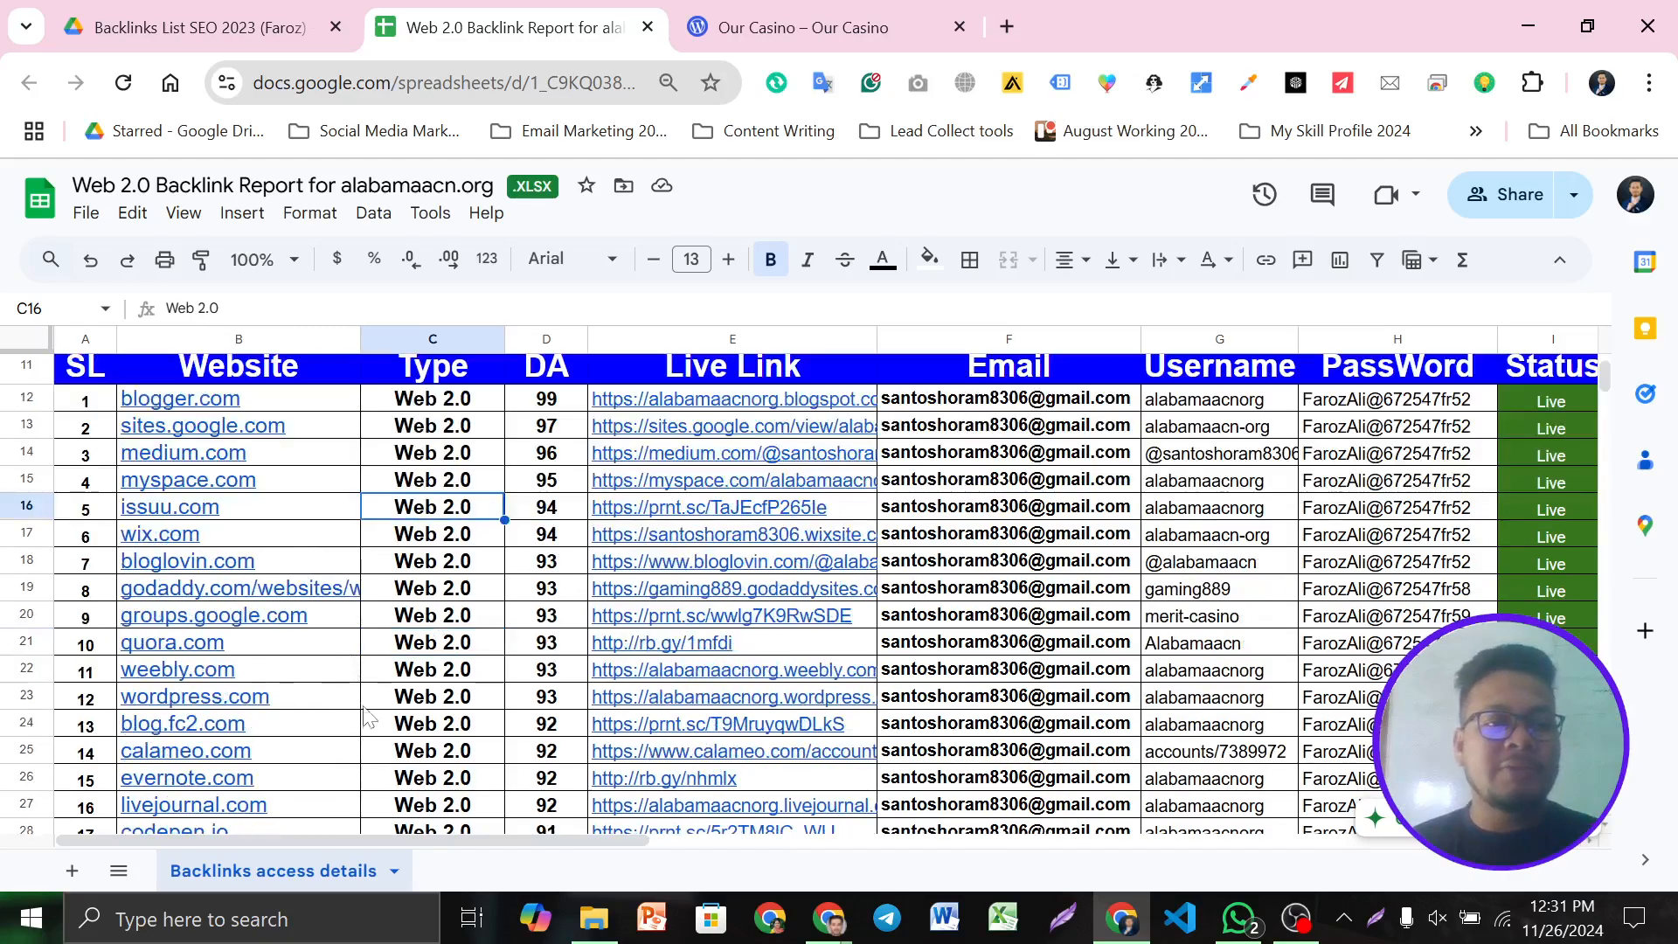
scroll(350, 664, "down", 2)
scroll(289, 581, "down", 5)
scroll(218, 525, "up", 4)
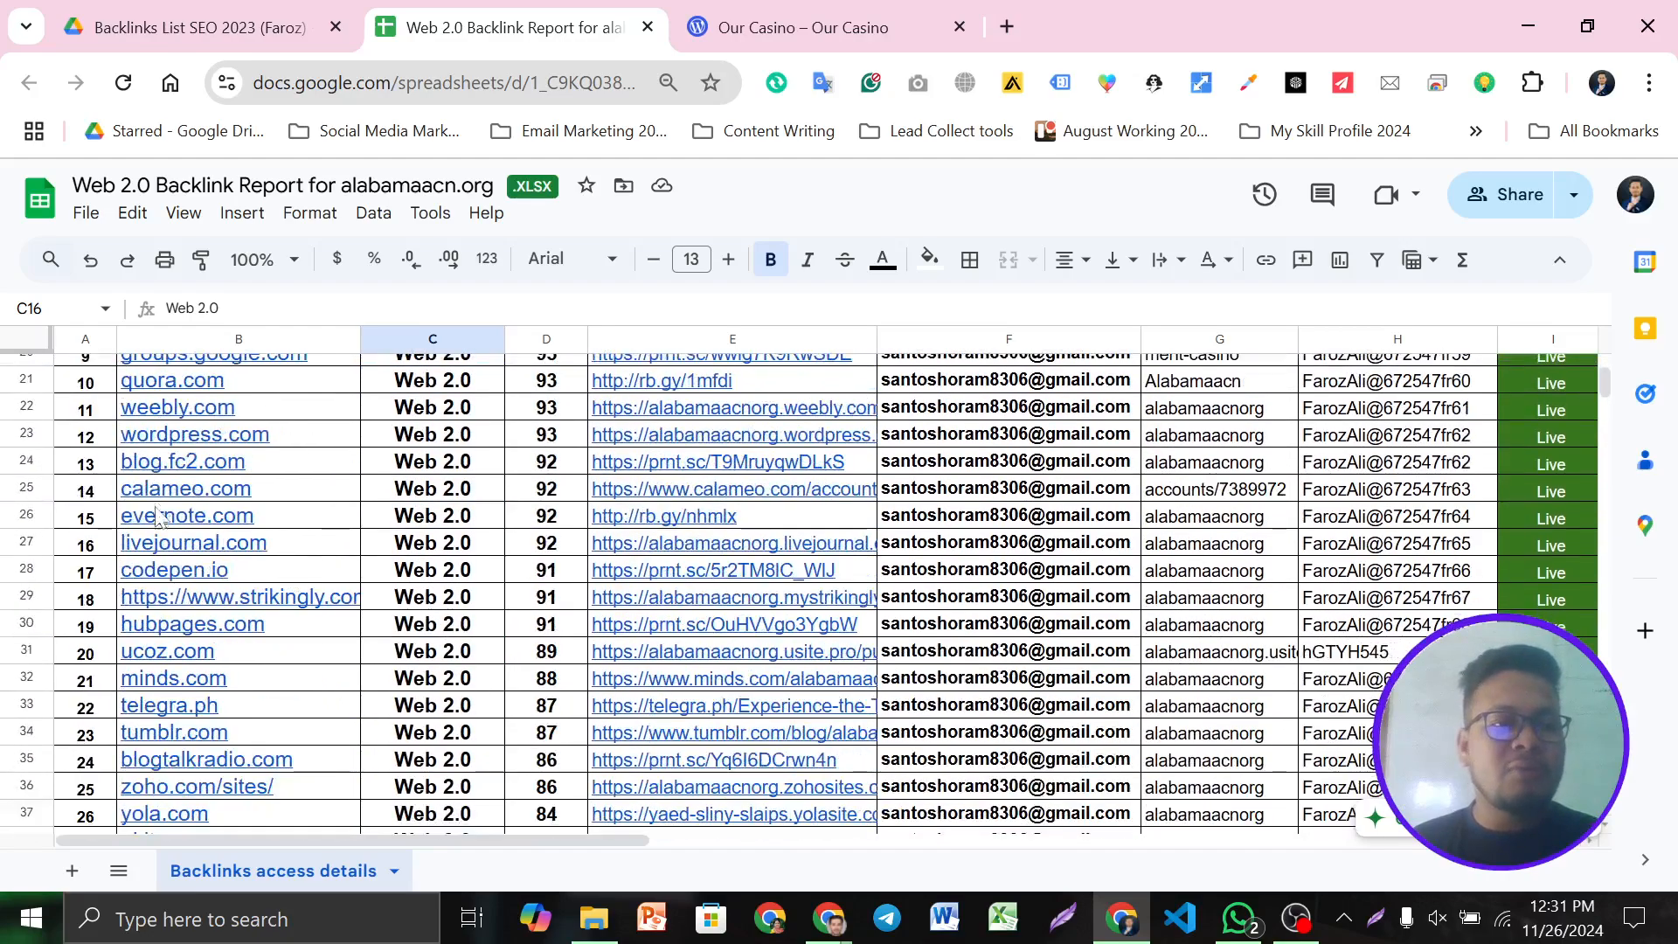
mouse_move(273, 530)
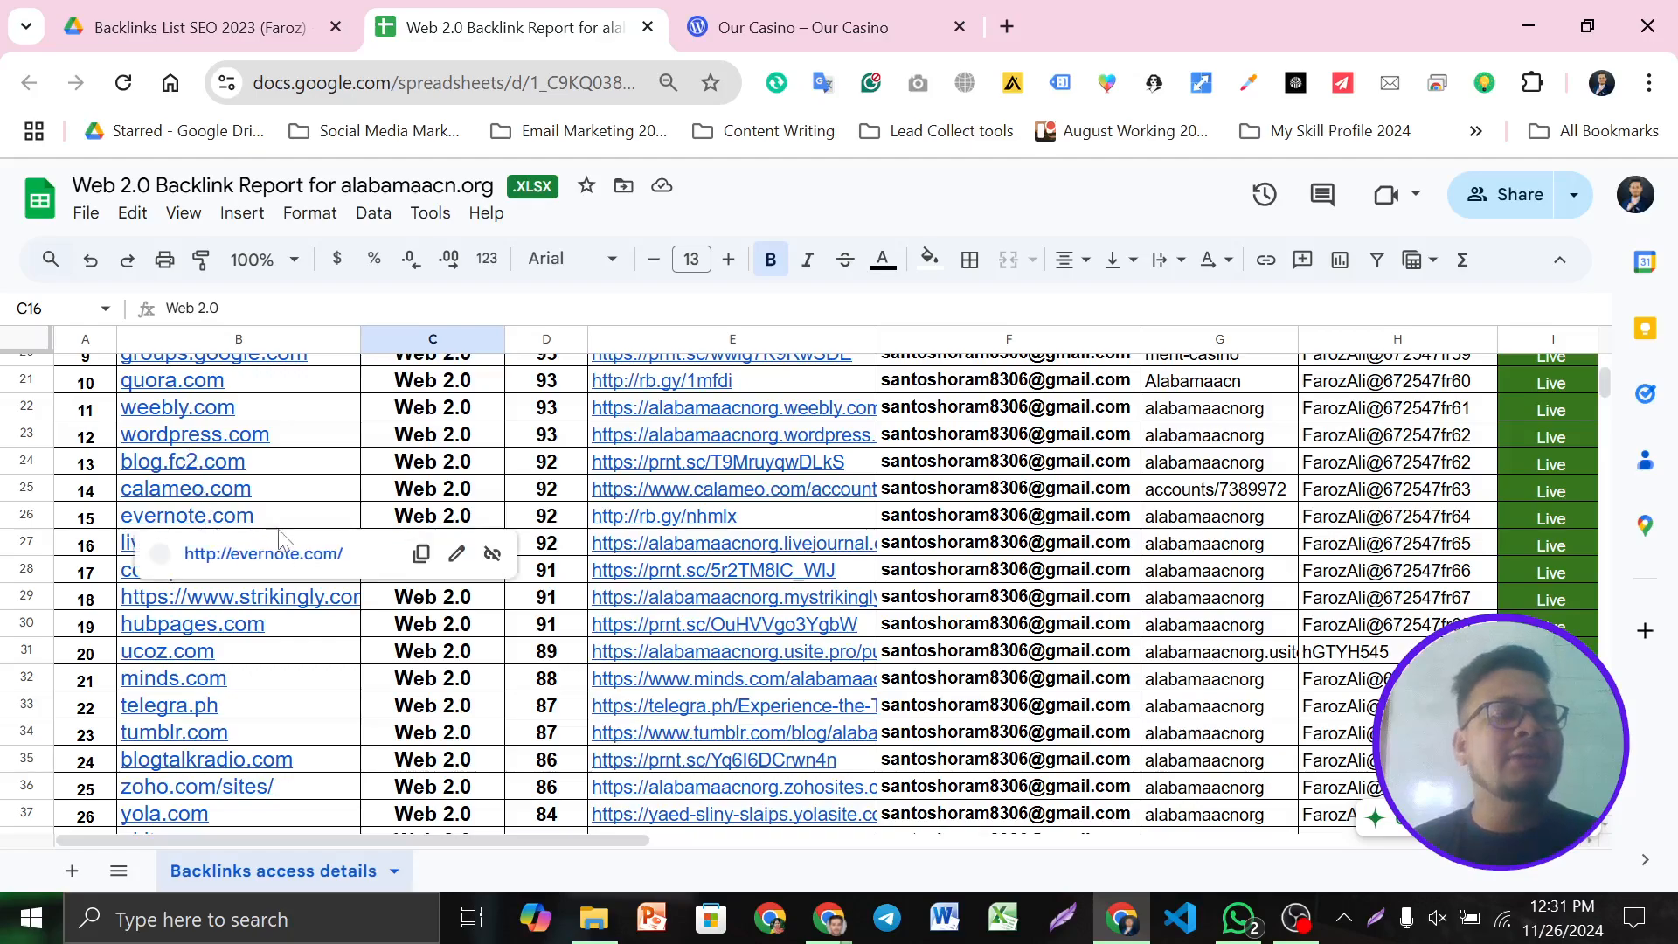
left_click(484, 472)
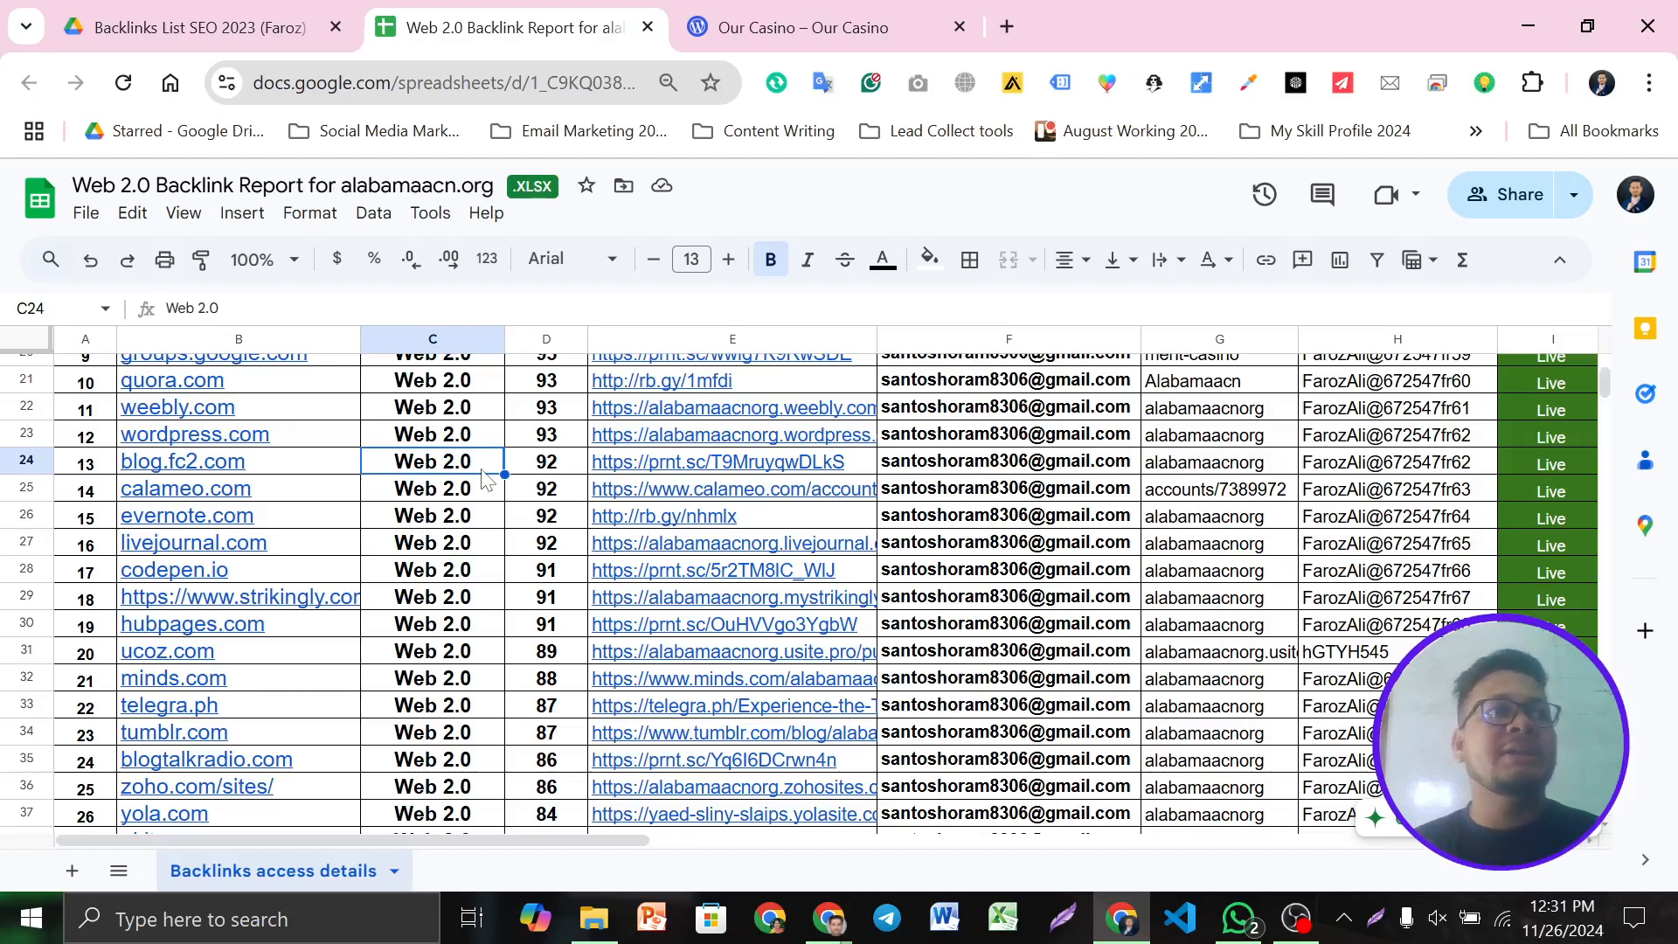
scroll(483, 477, "down", 8)
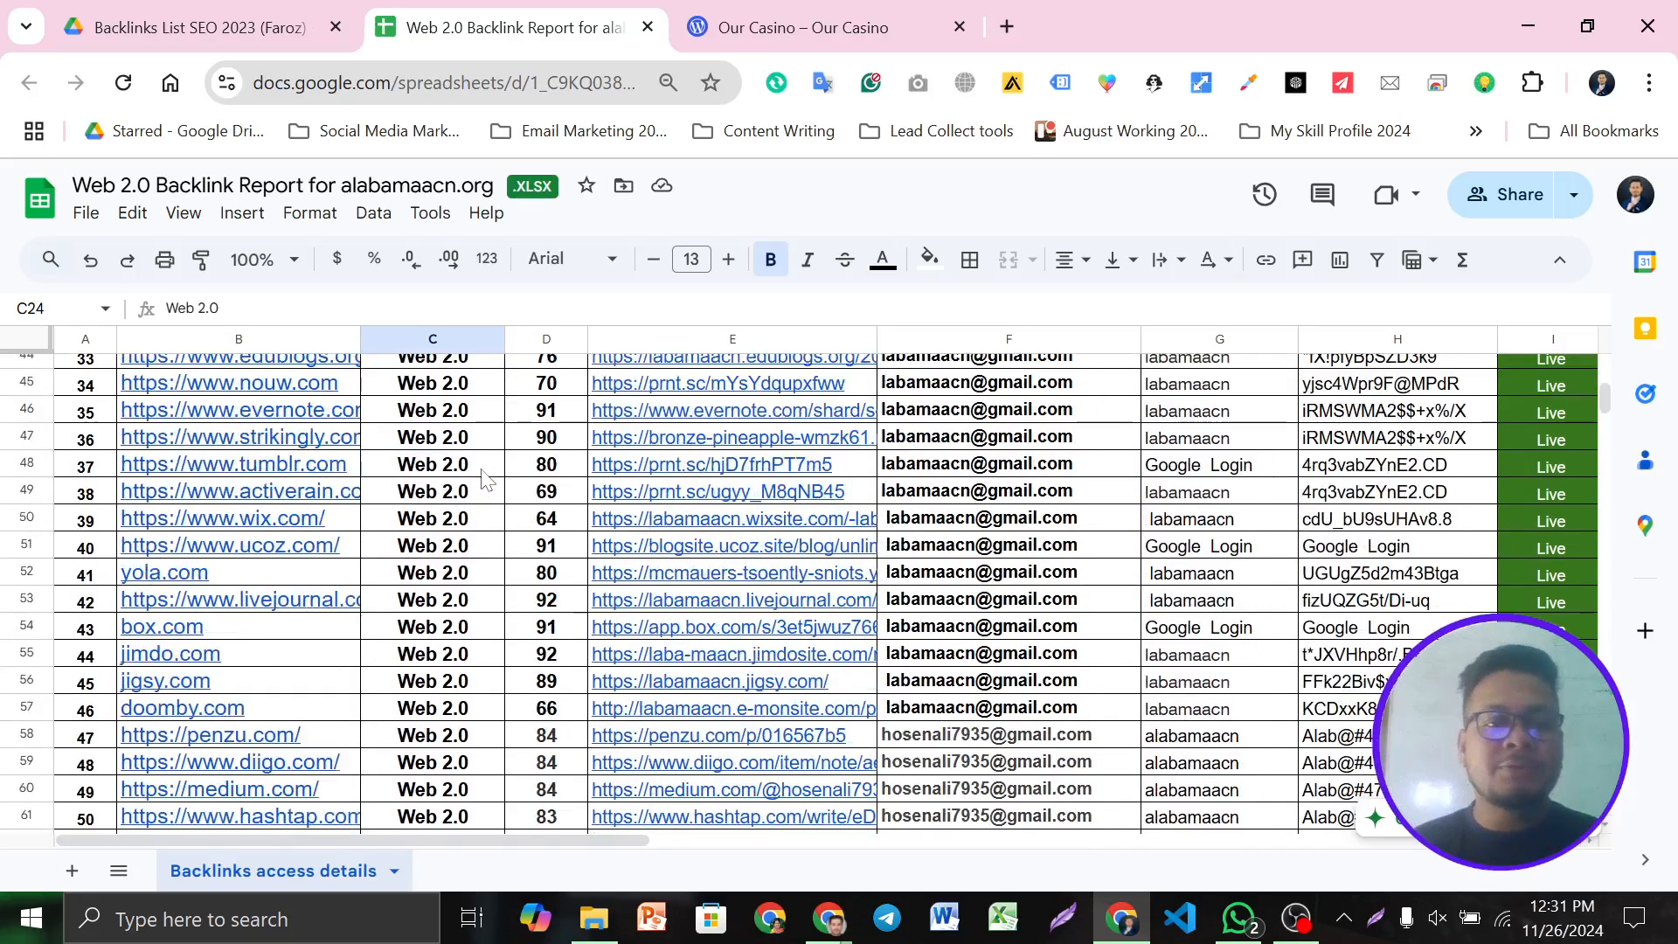
scroll(484, 477, "down", 15)
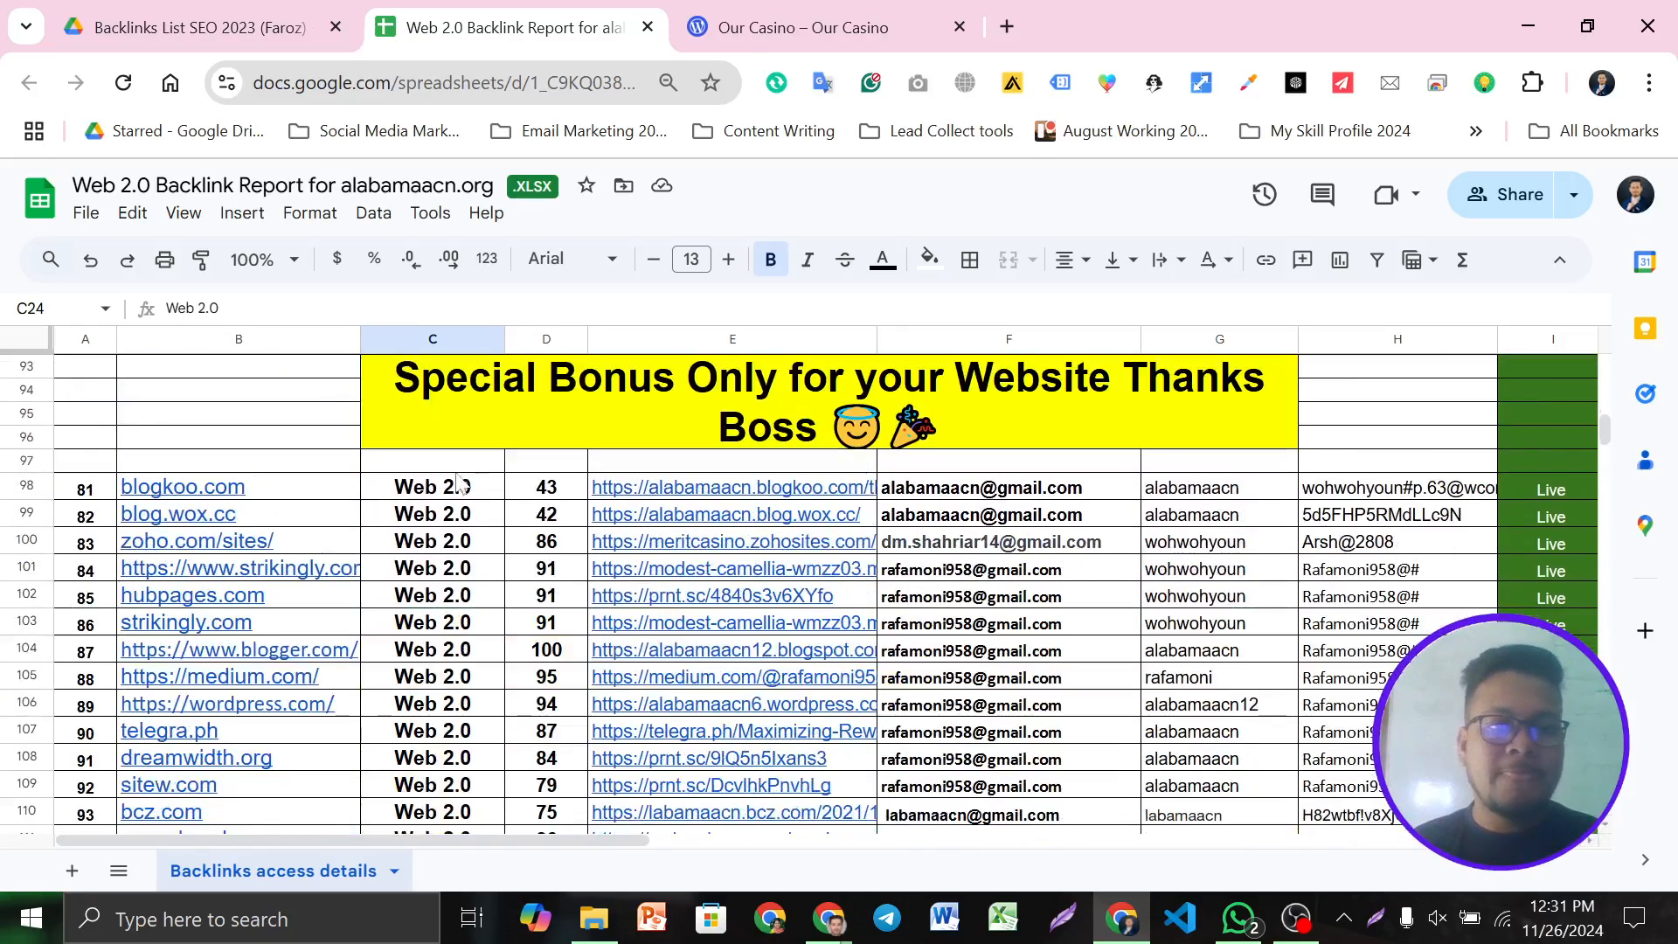
scroll(482, 609, "down", 2)
scroll(482, 609, "down", 5)
scroll(503, 612, "up", 20)
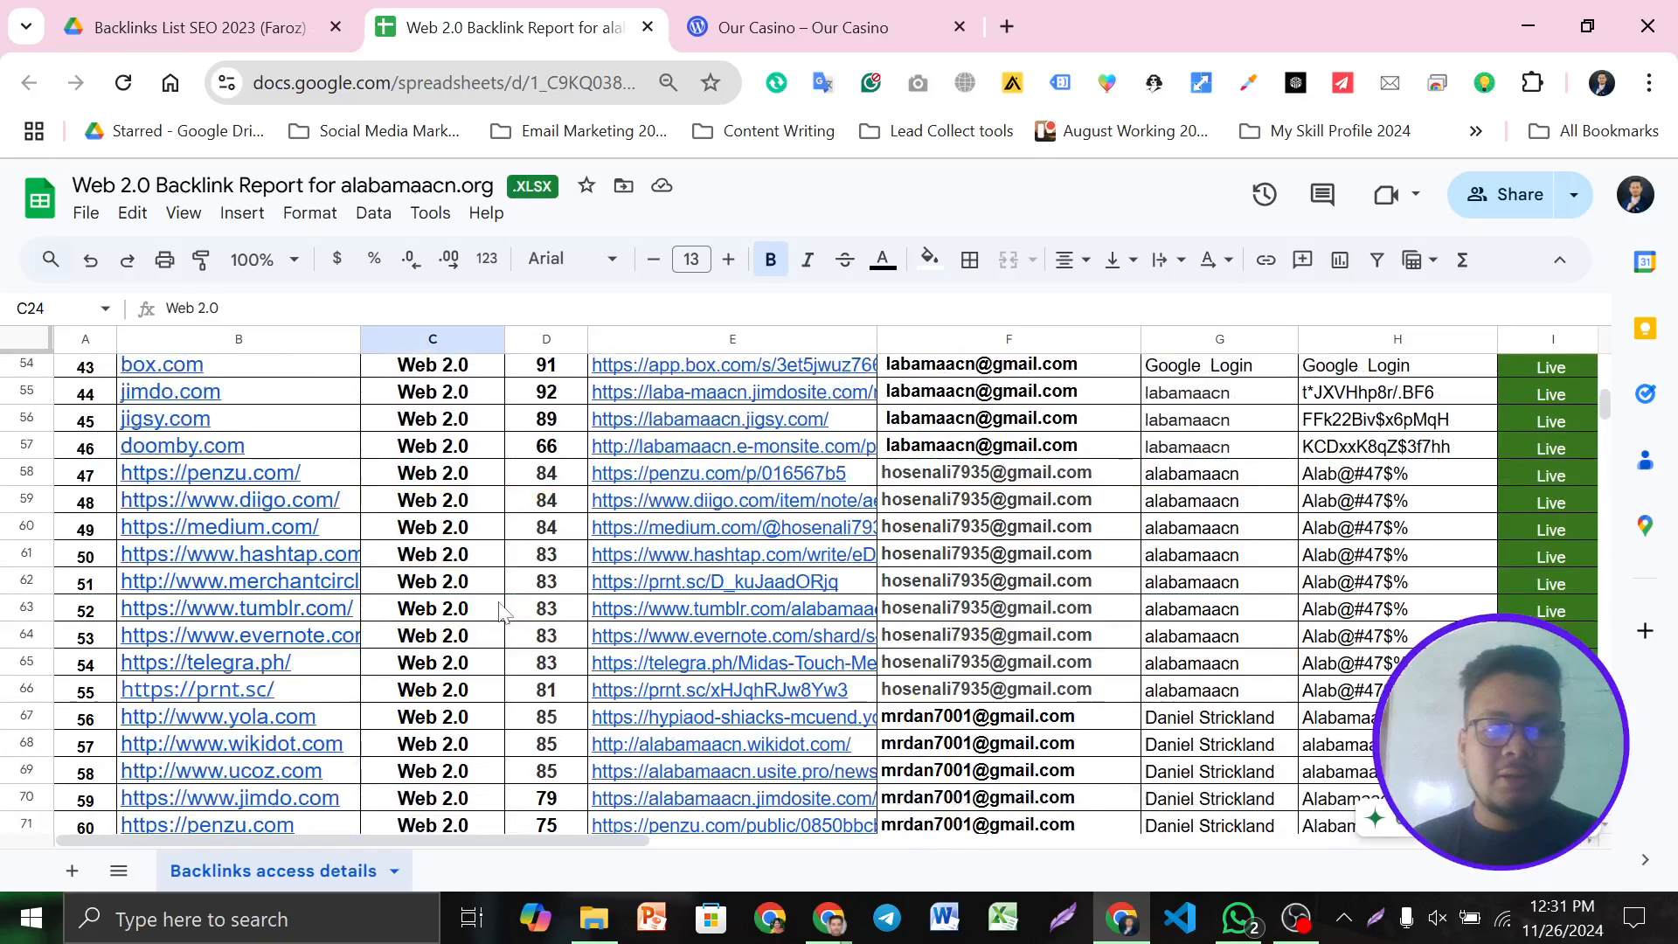
left_click(831, 933)
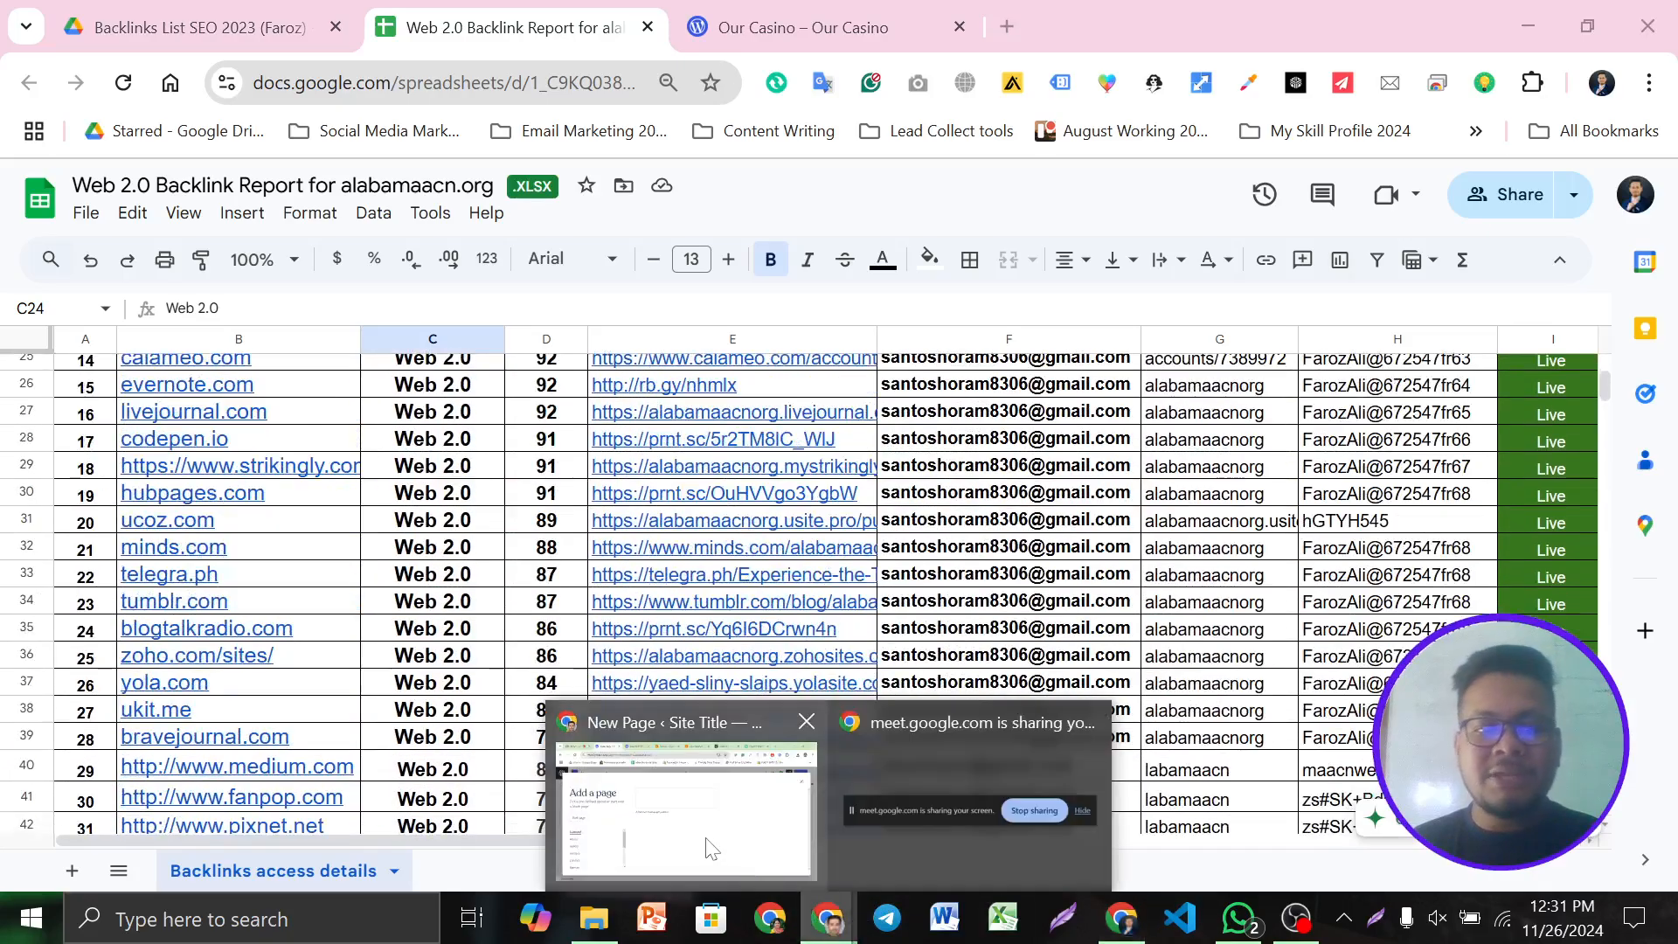
Start the new page from the Blank page layout
left_click(708, 839)
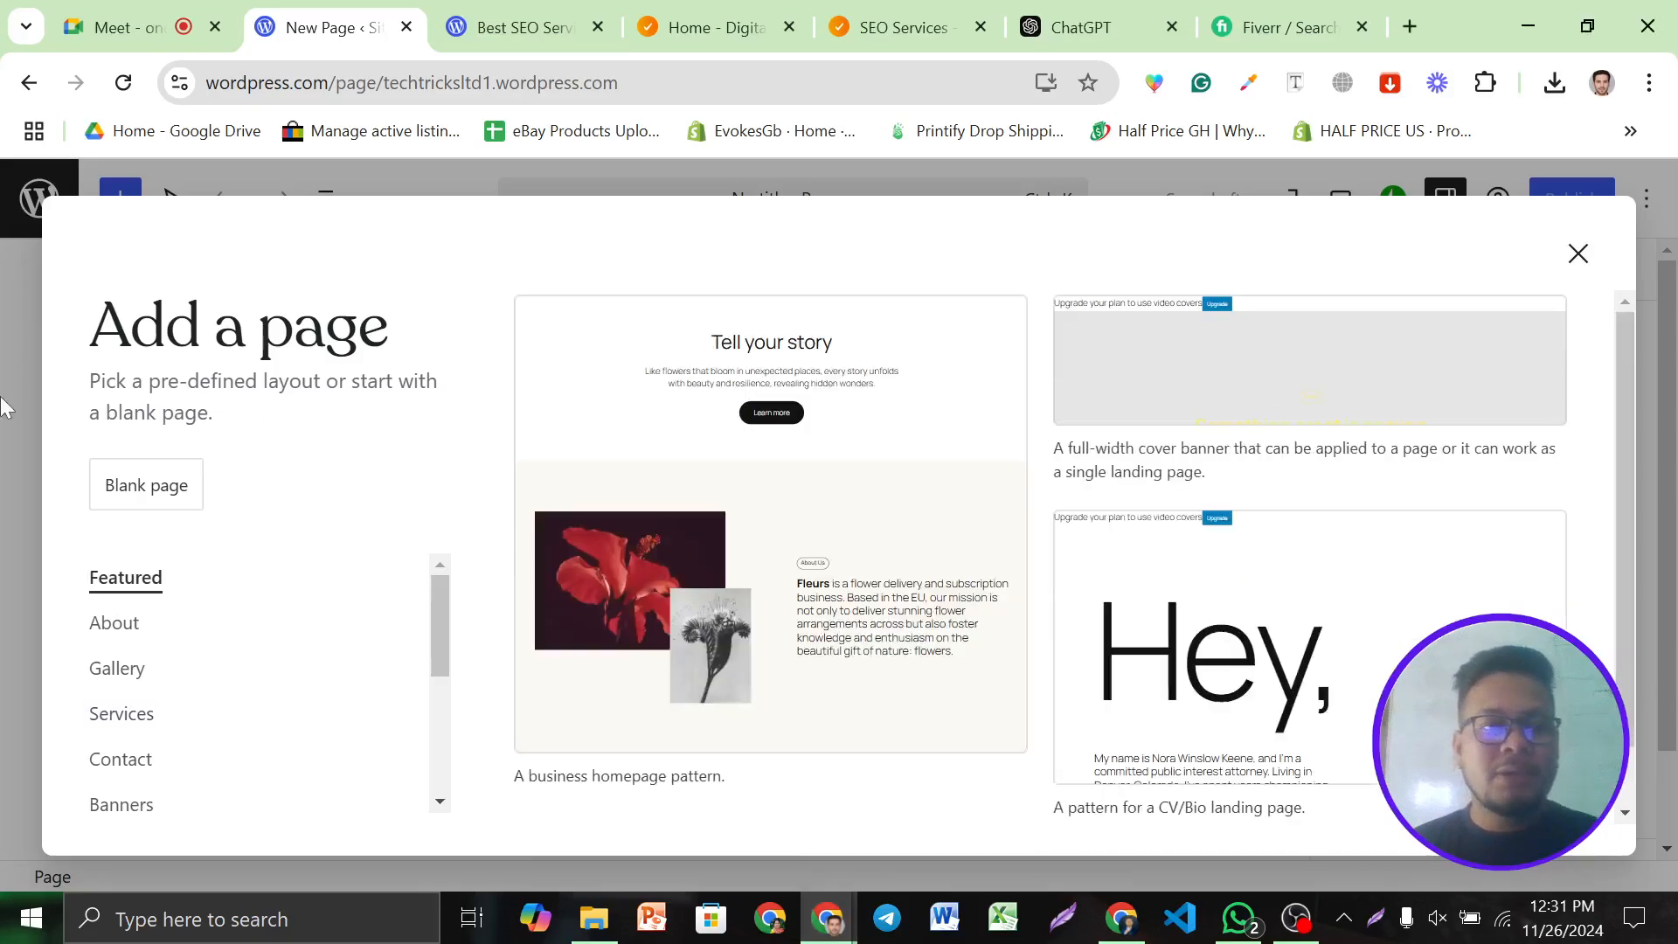
scroll(1038, 506, "down", 5)
scroll(912, 569, "up", 4)
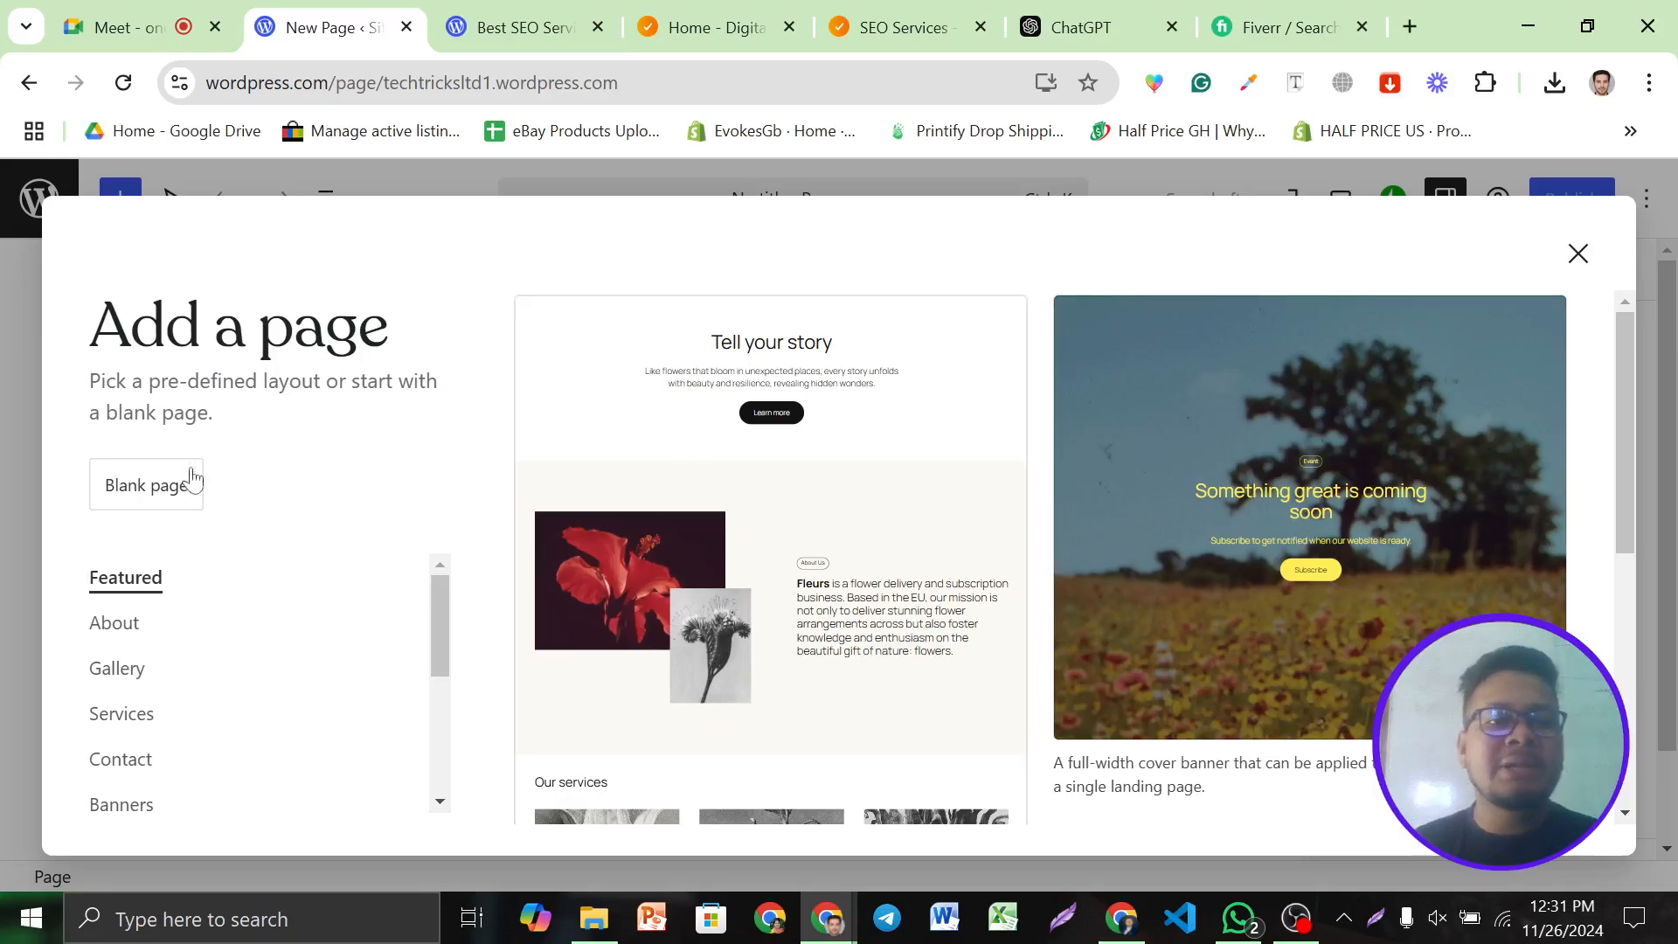
left_click(140, 491)
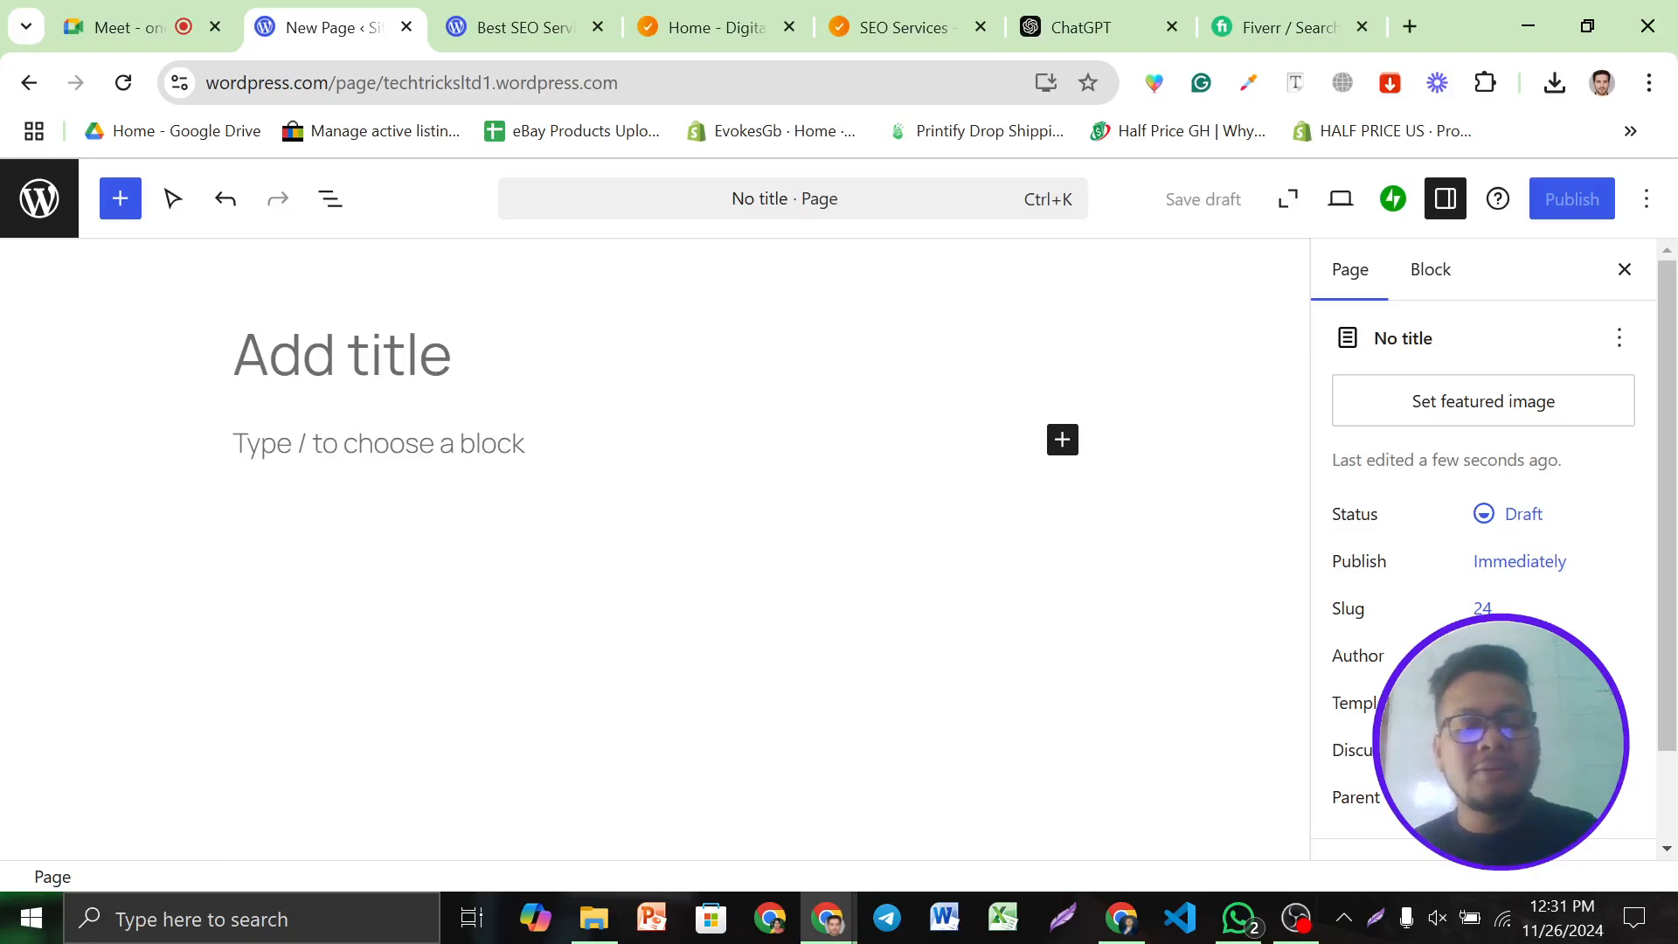
Check the clipboard history, then switch to the company site's home page tab
key("super+v")
key("Escape")
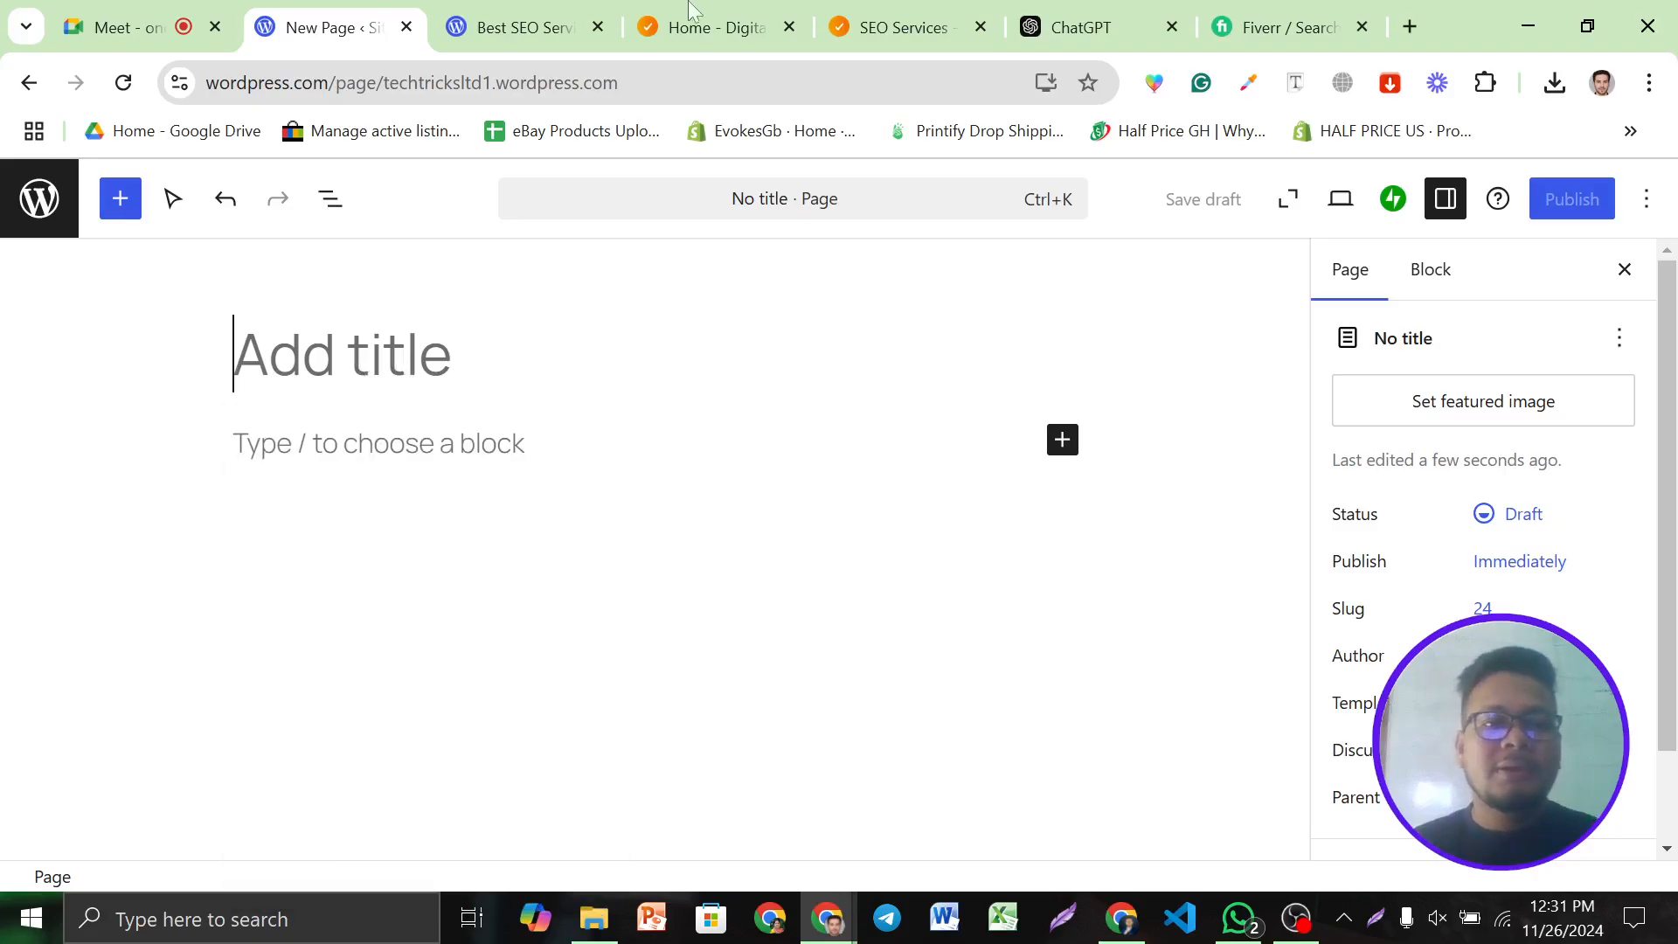
left_click(659, 9)
Open the B2B Lead Generation page via Our Services and close the SEO Services tab
left_click(874, 11)
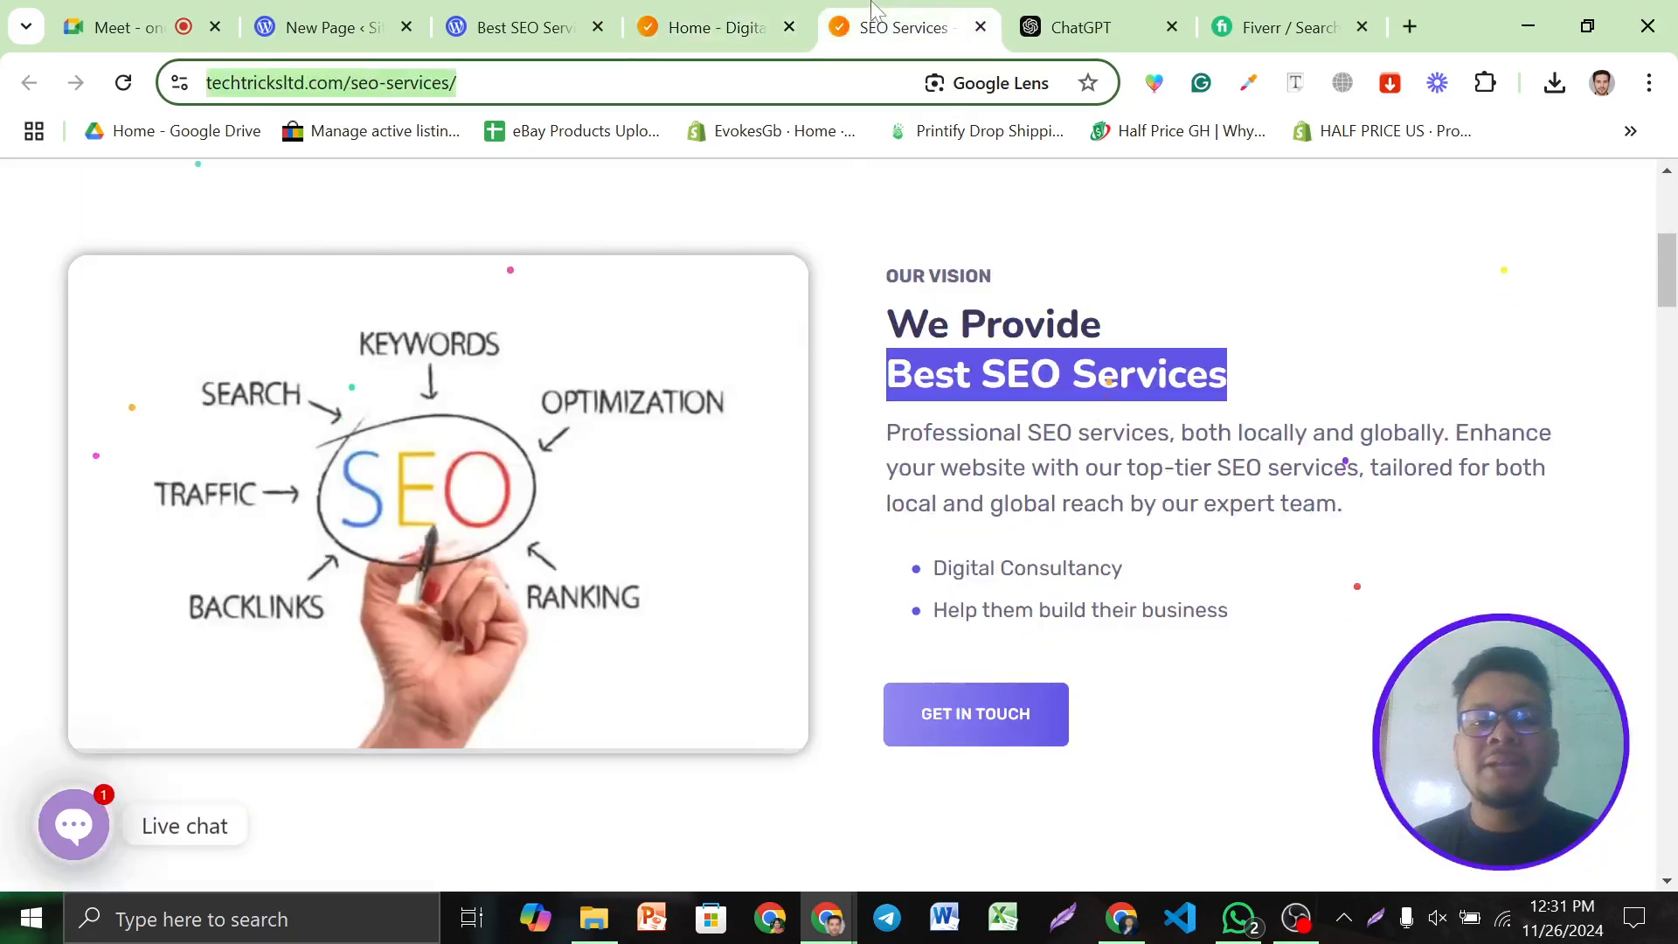
left_click(703, 19)
mouse_move(549, 229)
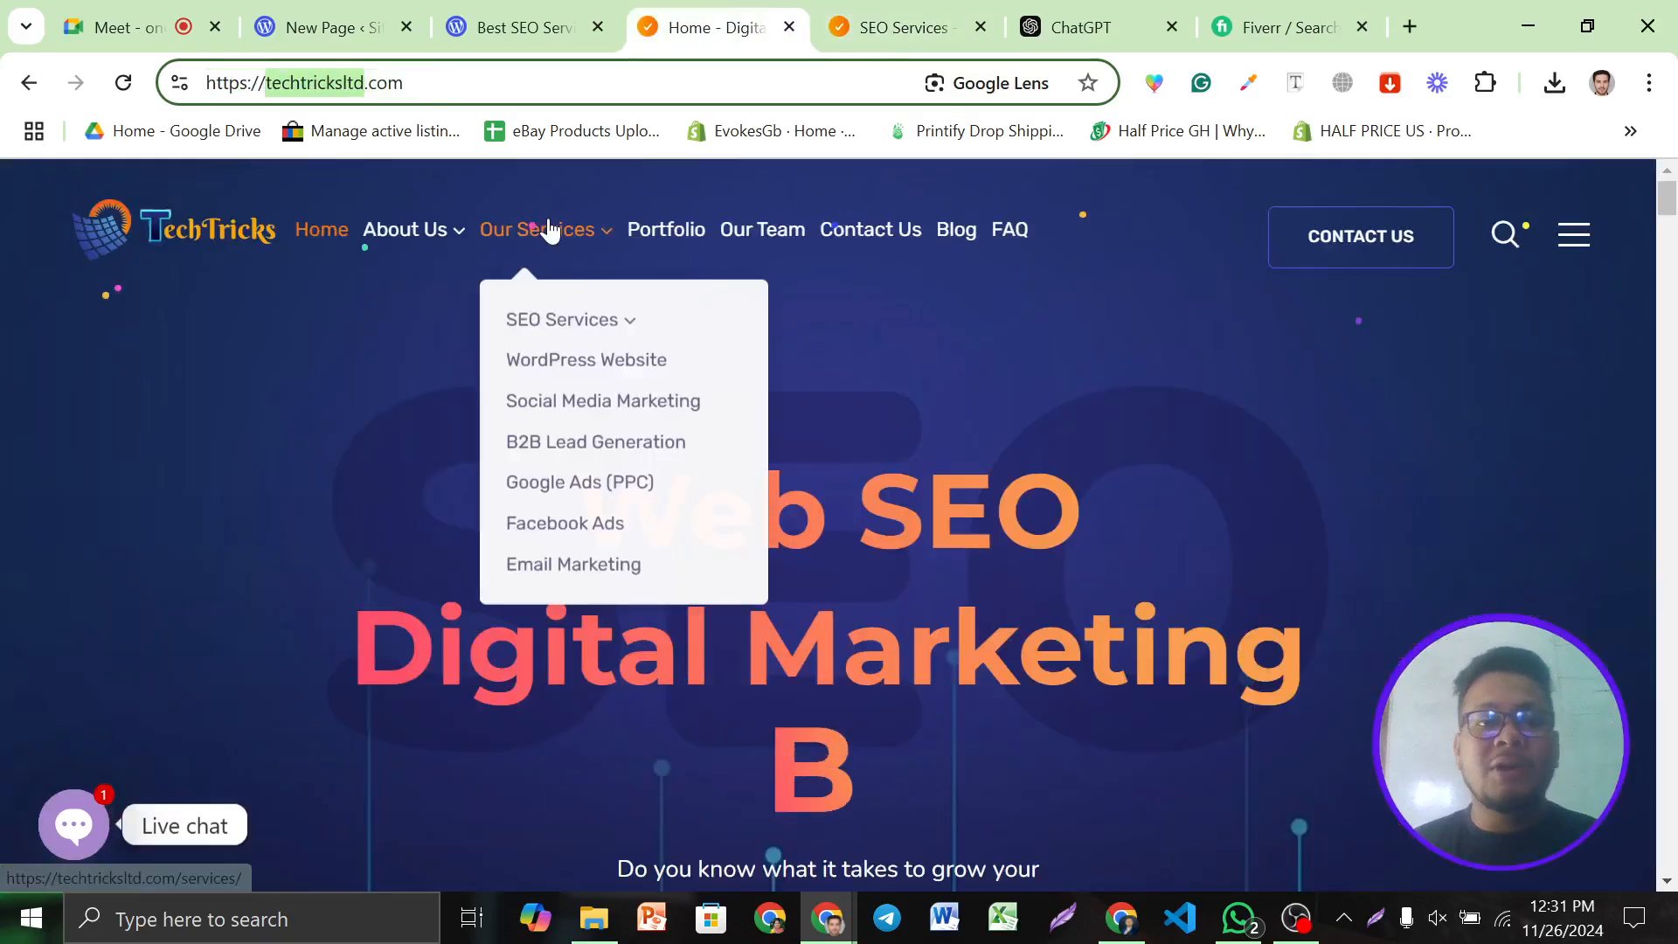
mouse_move(568, 325)
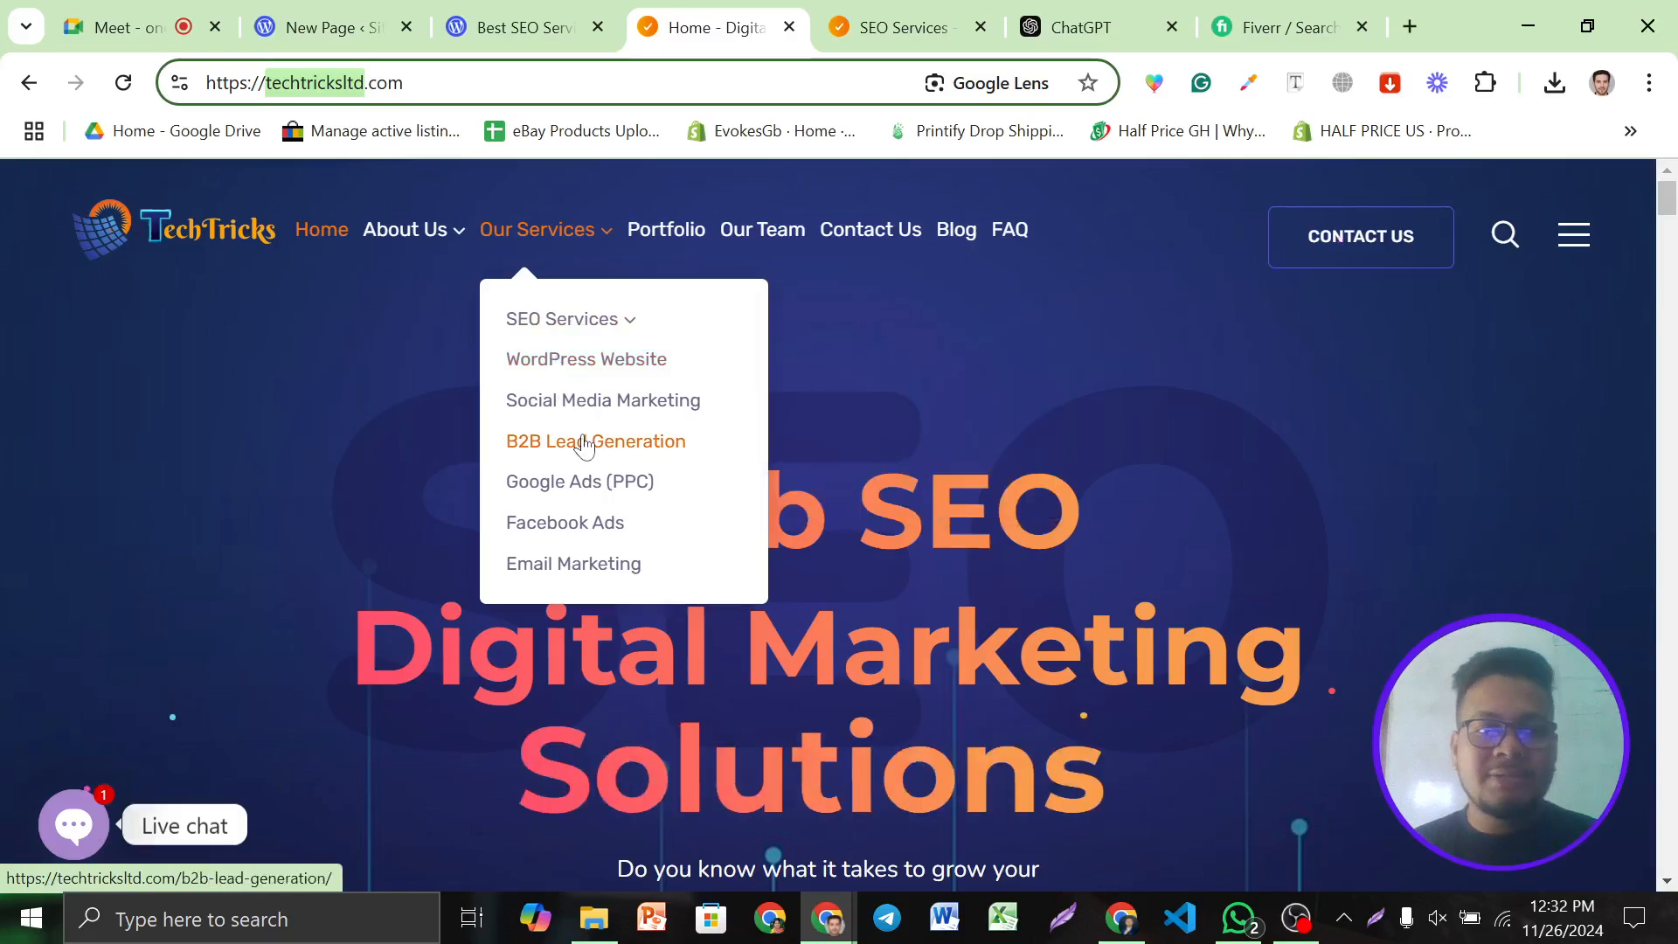
left_click(585, 442)
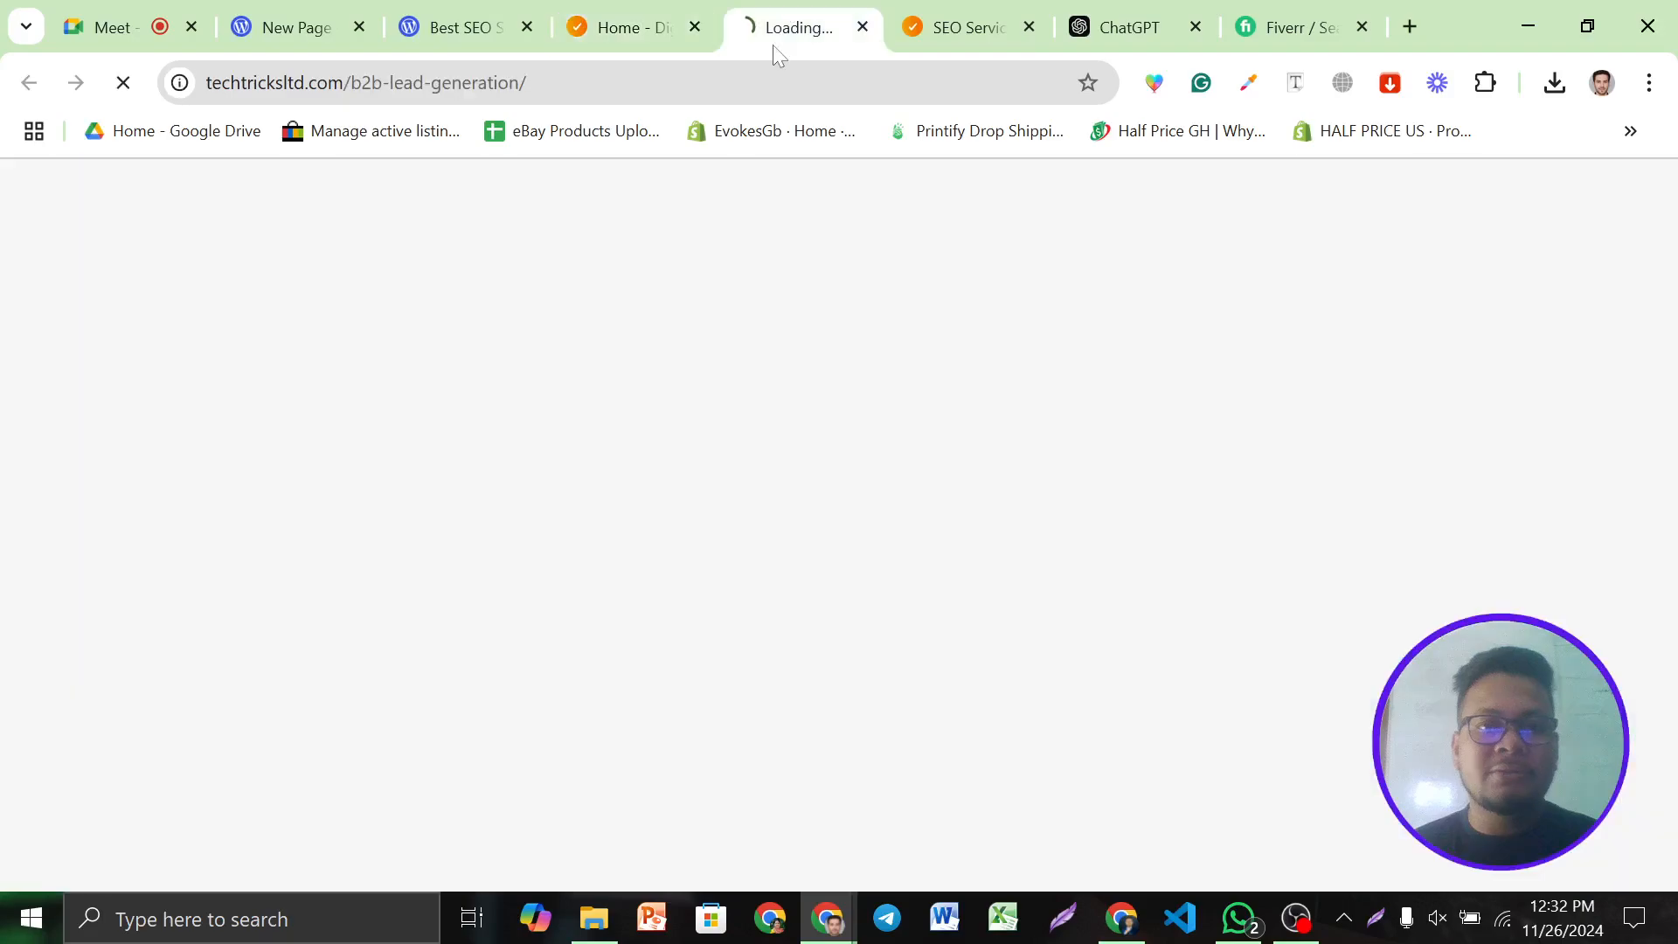
left_click(1029, 26)
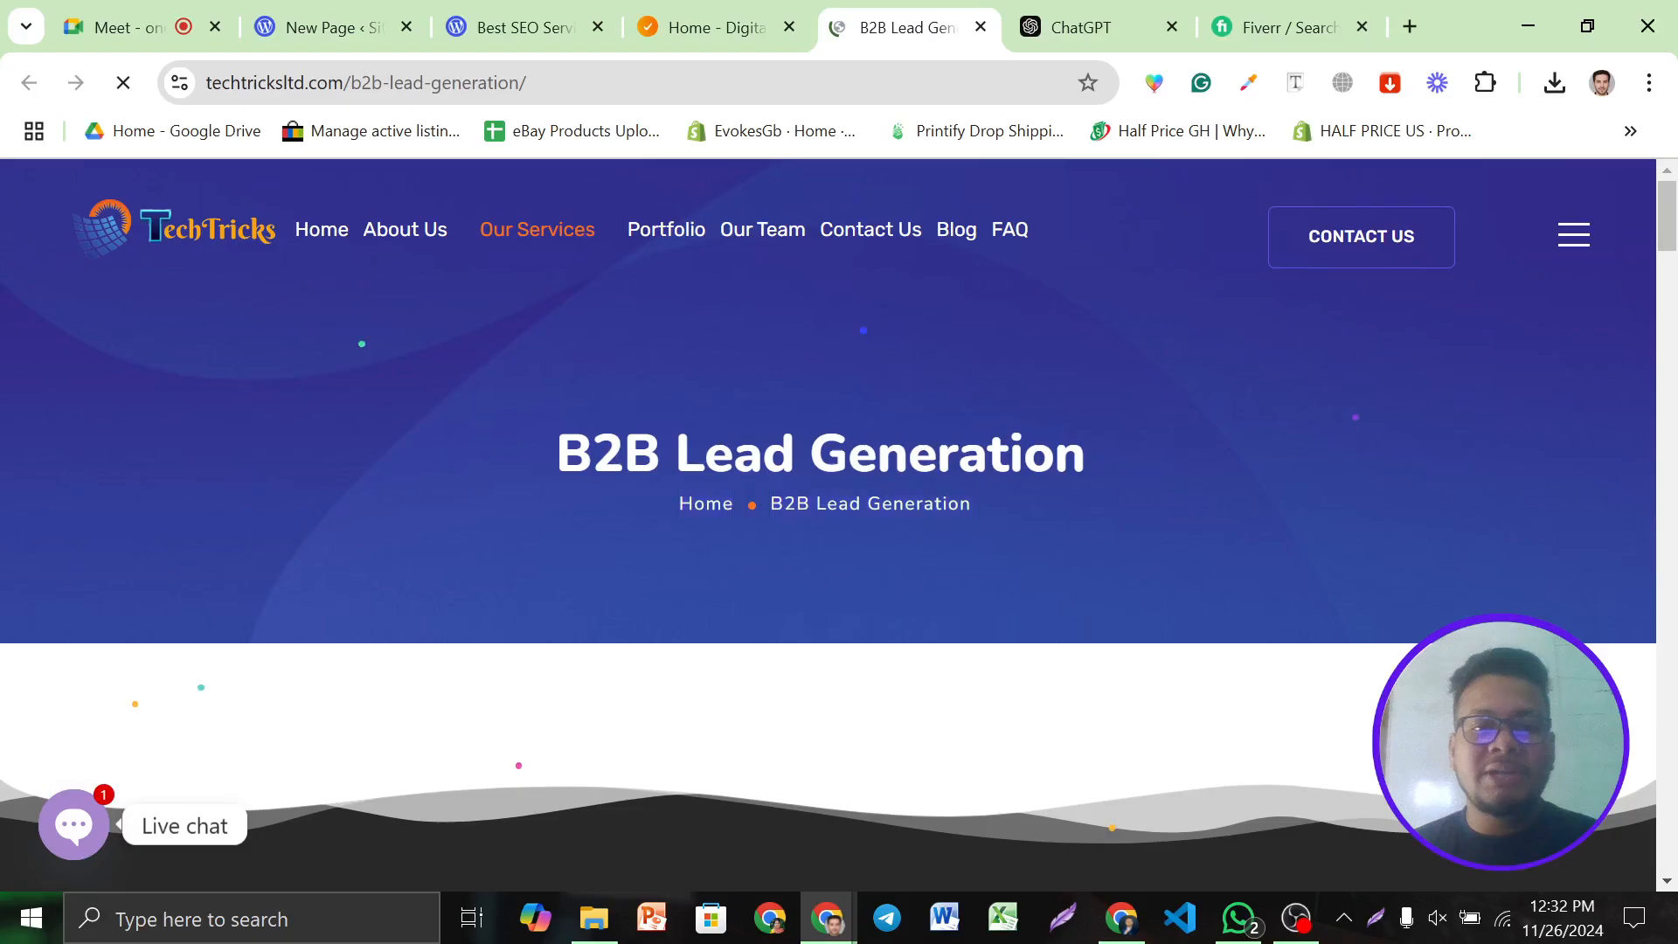
scroll(828, 524, "down", 6)
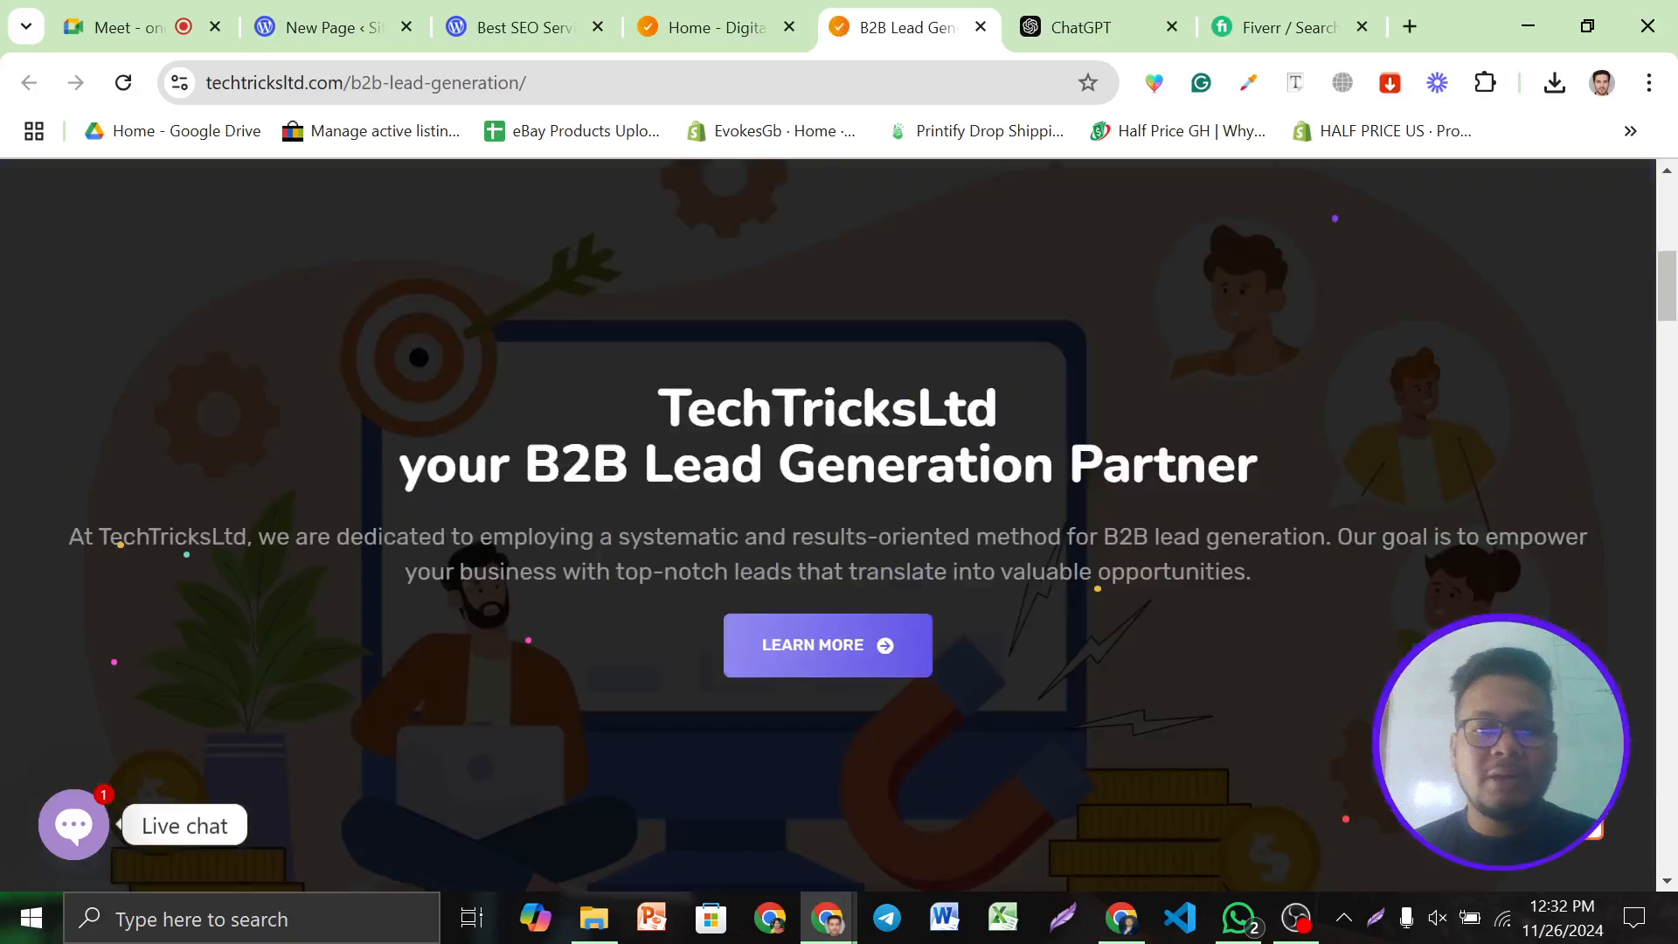
scroll(913, 484, "up", 5)
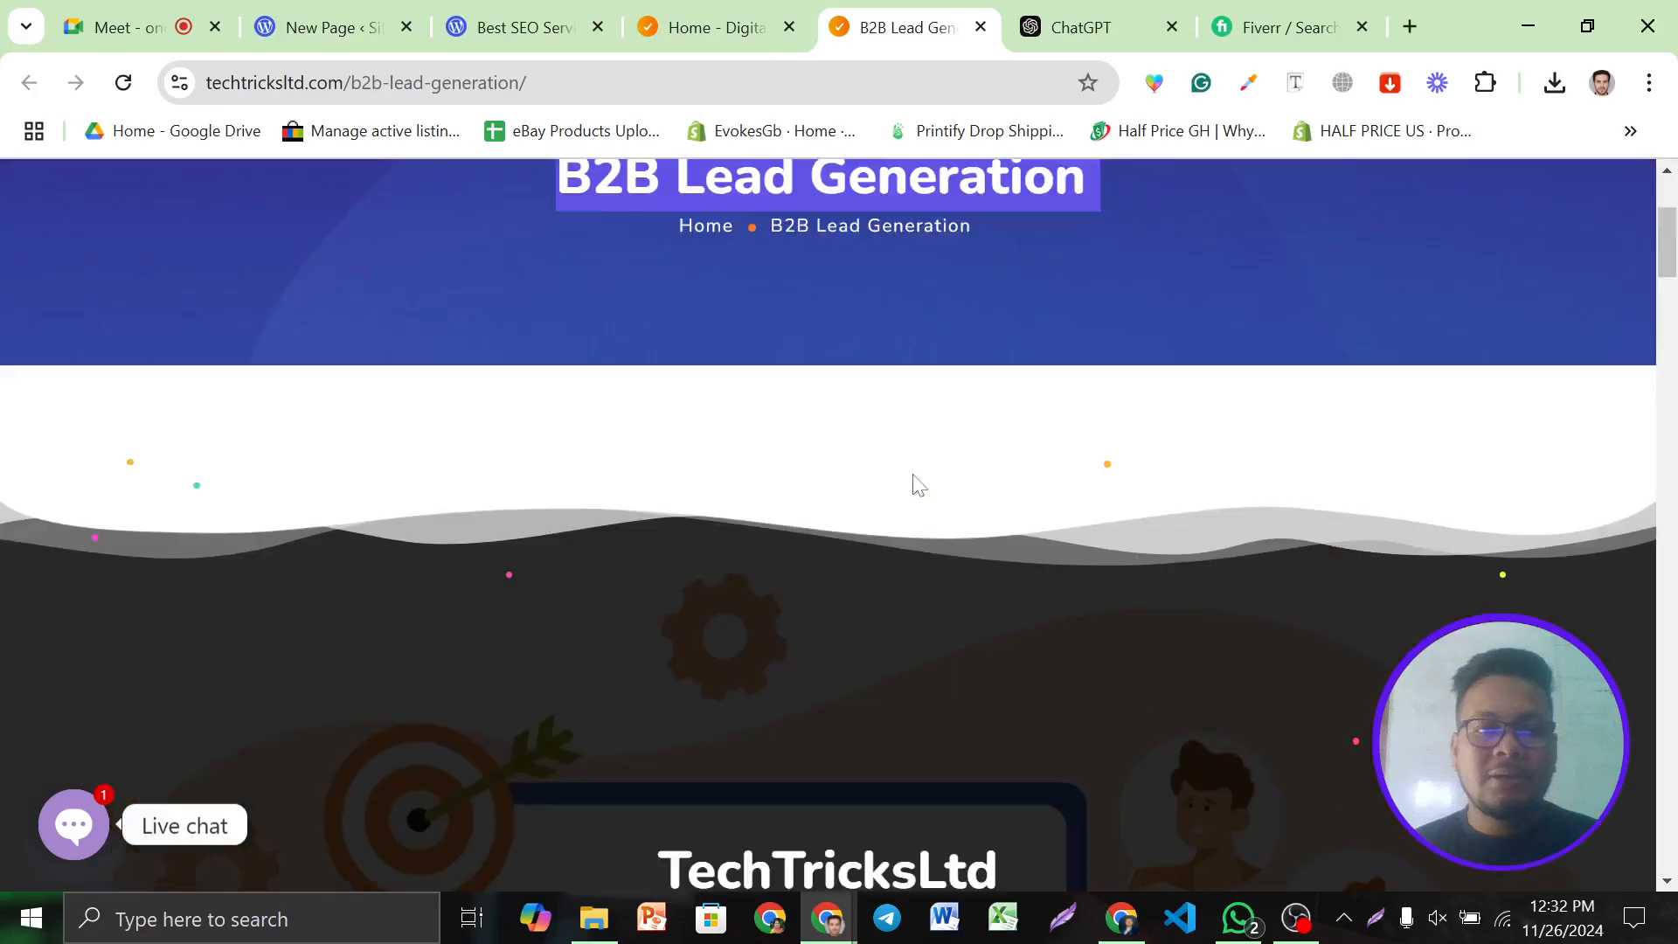
scroll(916, 484, "up", 3)
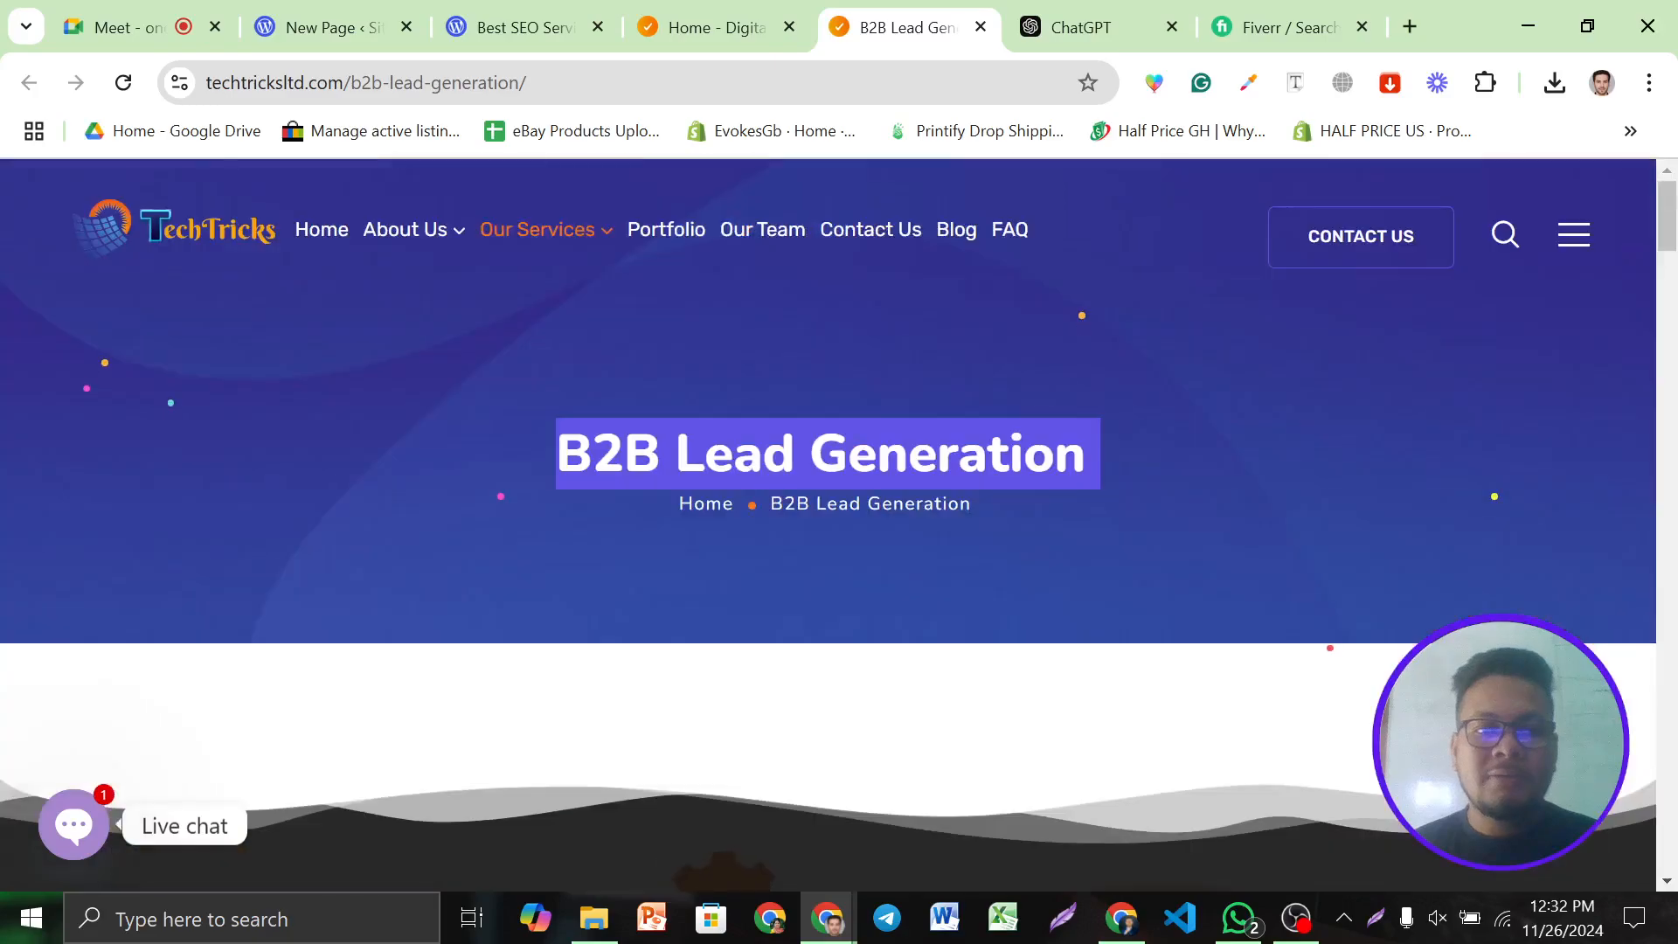
Title the new page 'B2B Lead Generation'
key("ctrl+2")
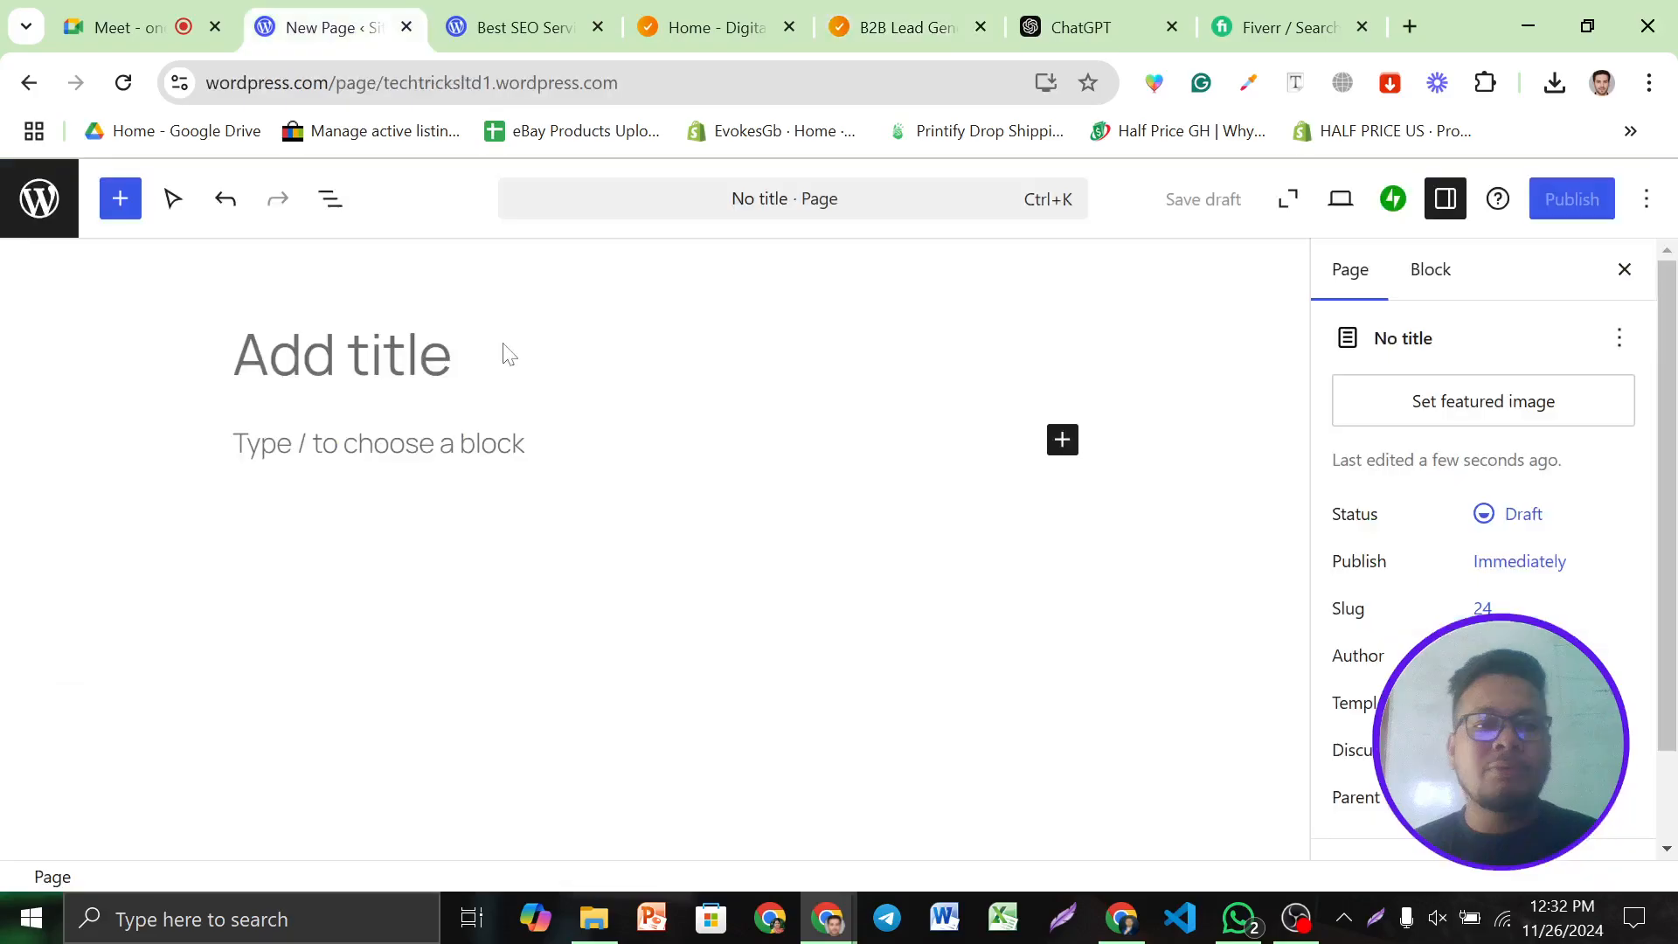
left_click(342, 378)
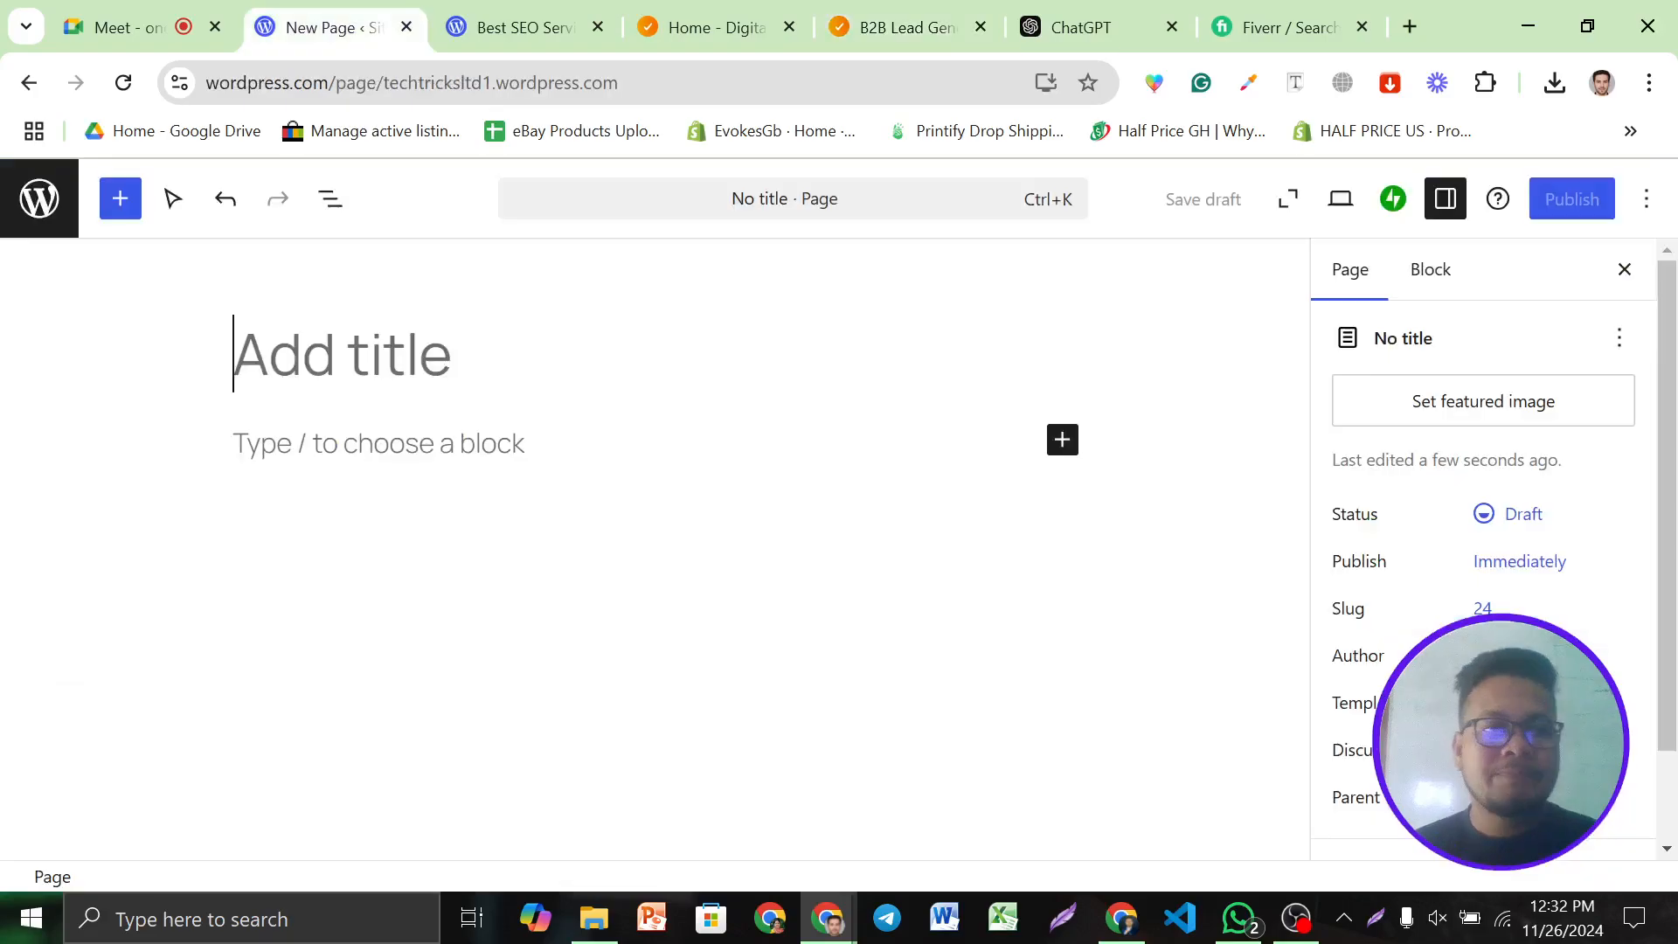
left_click(507, 19)
left_click(359, 25)
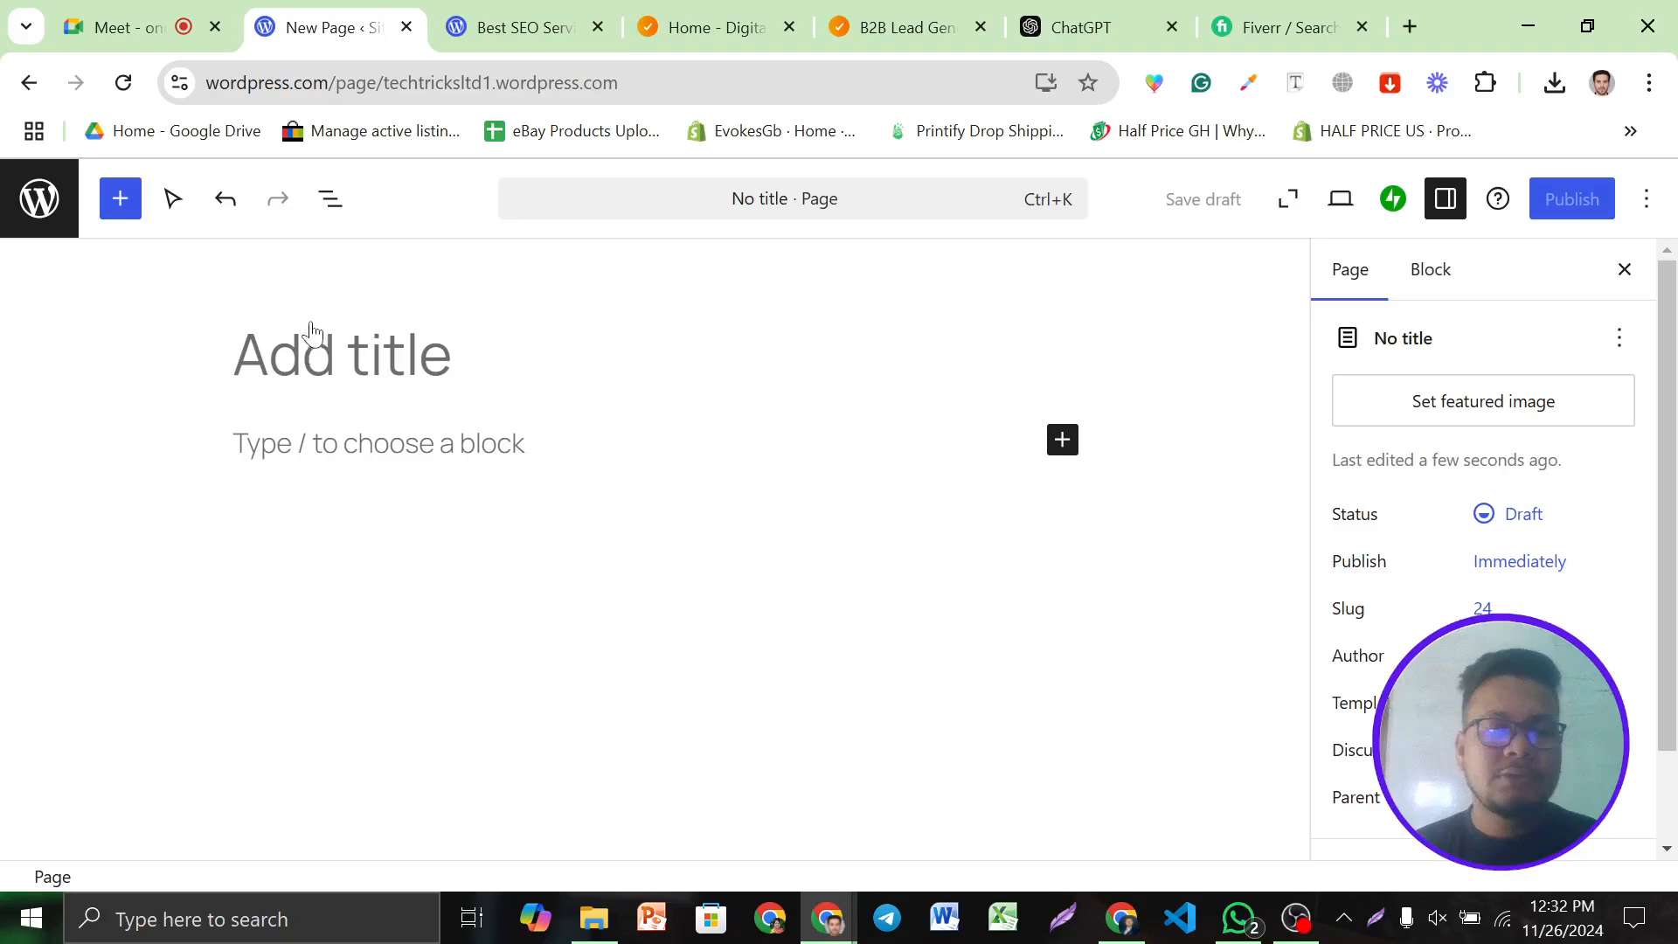
left_click(268, 354)
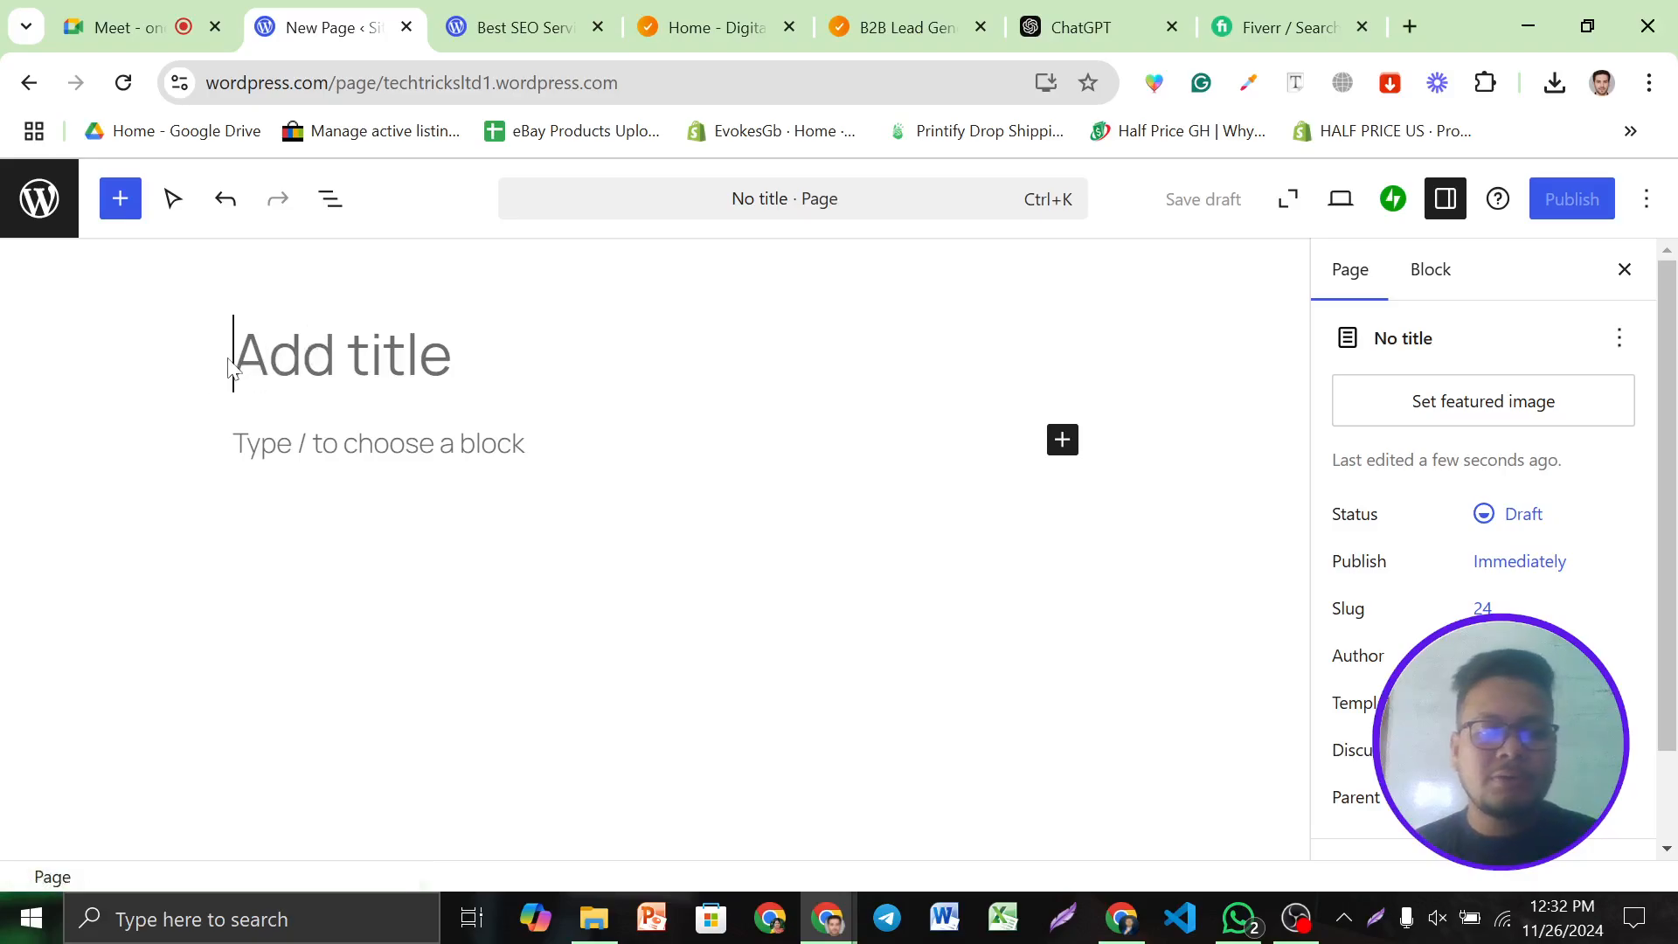
type("B2B Lead Generation")
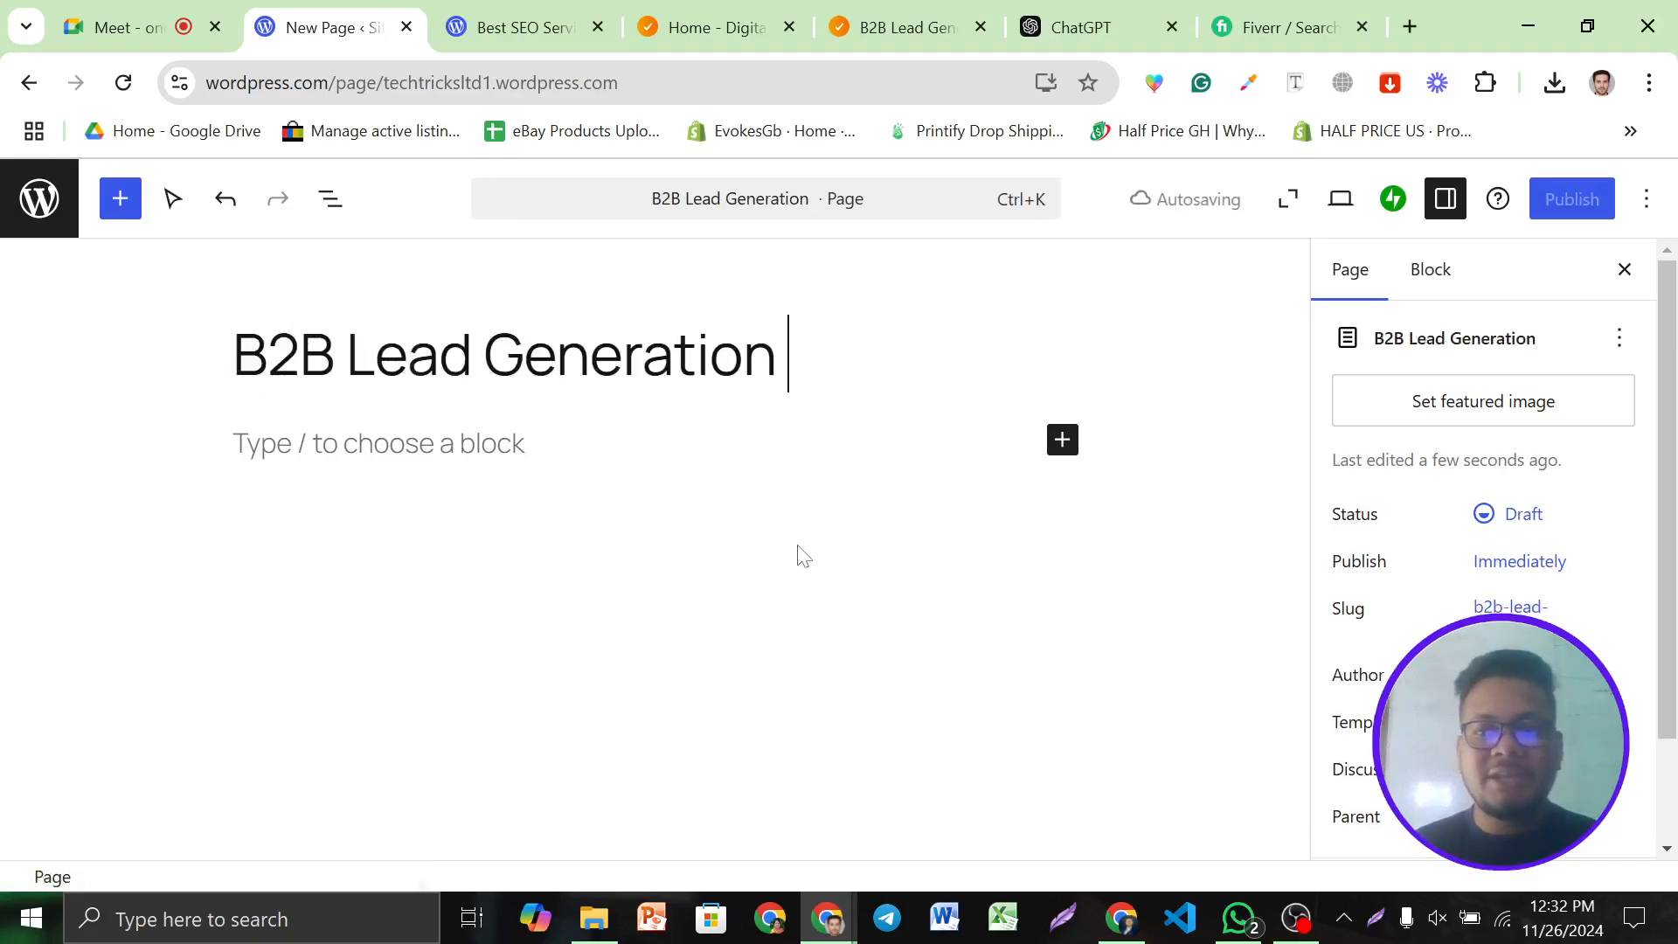
Publish the page and view the live page in a new tab
left_click(1570, 199)
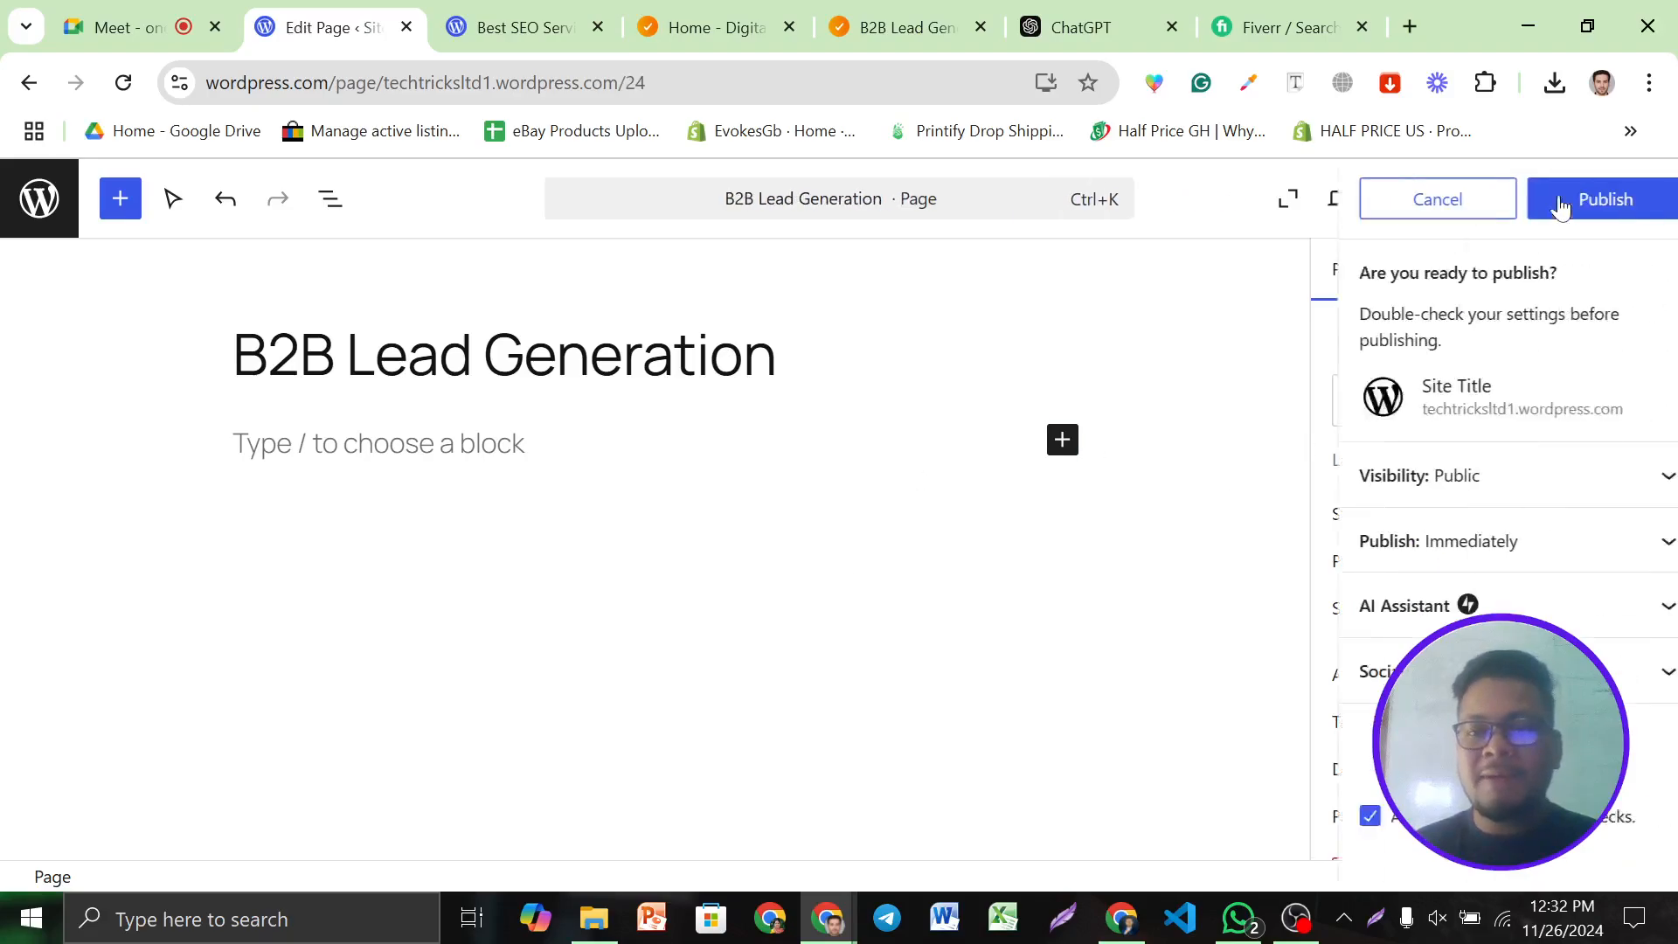
left_click(1561, 201)
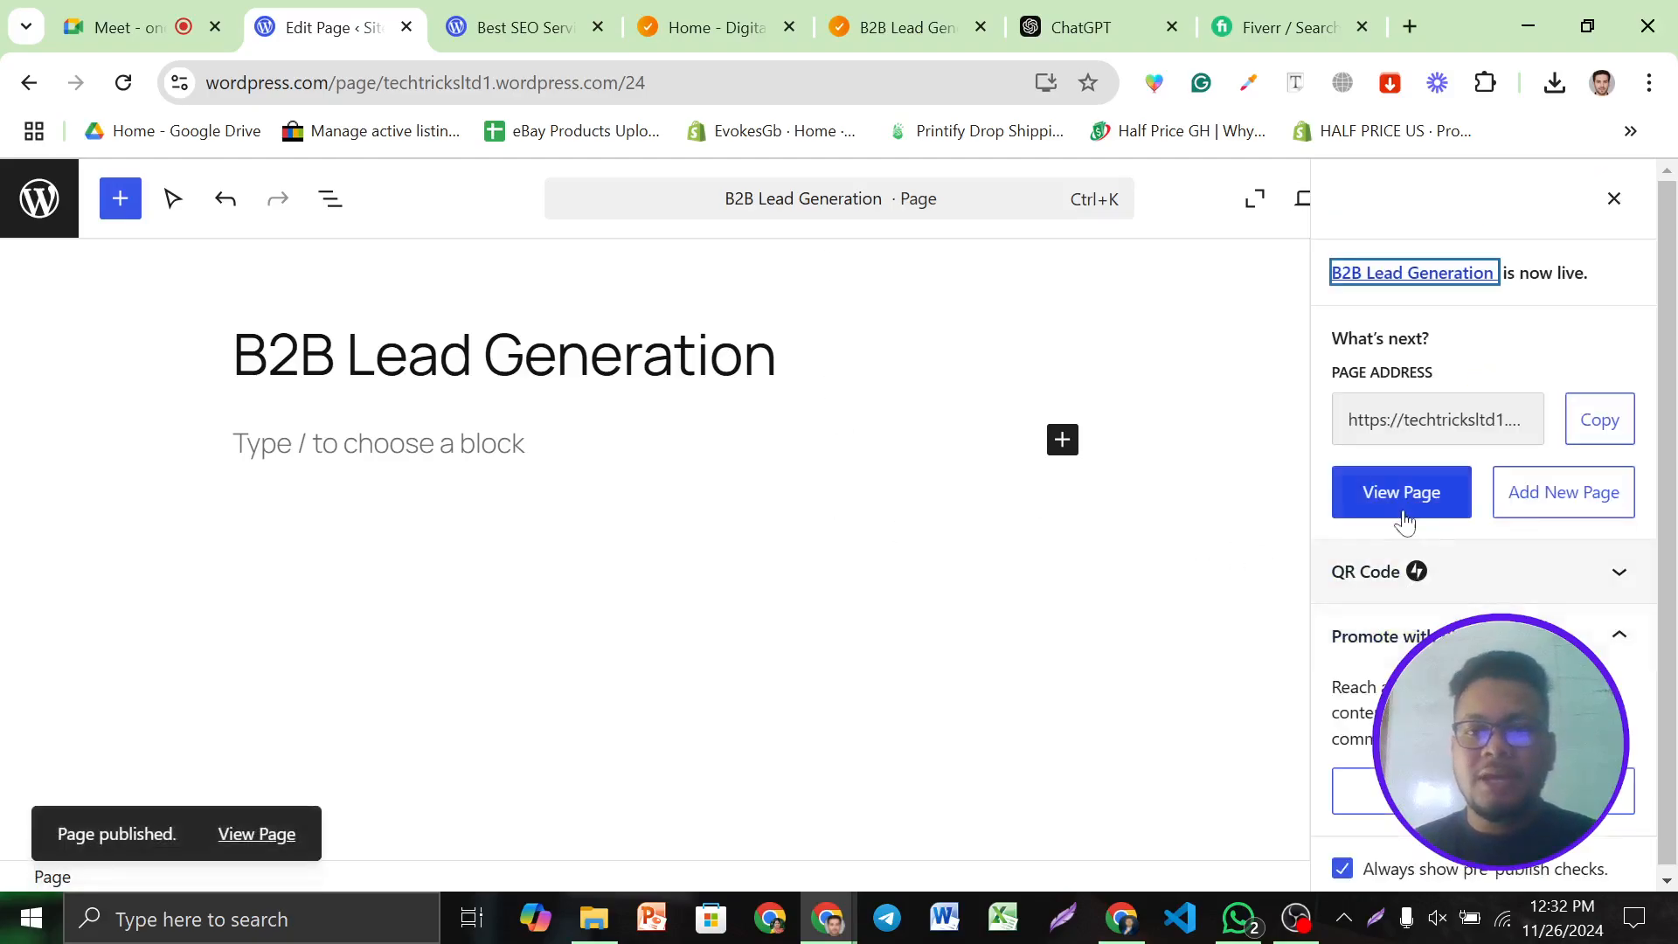
left_click(1398, 498)
left_click(464, 22)
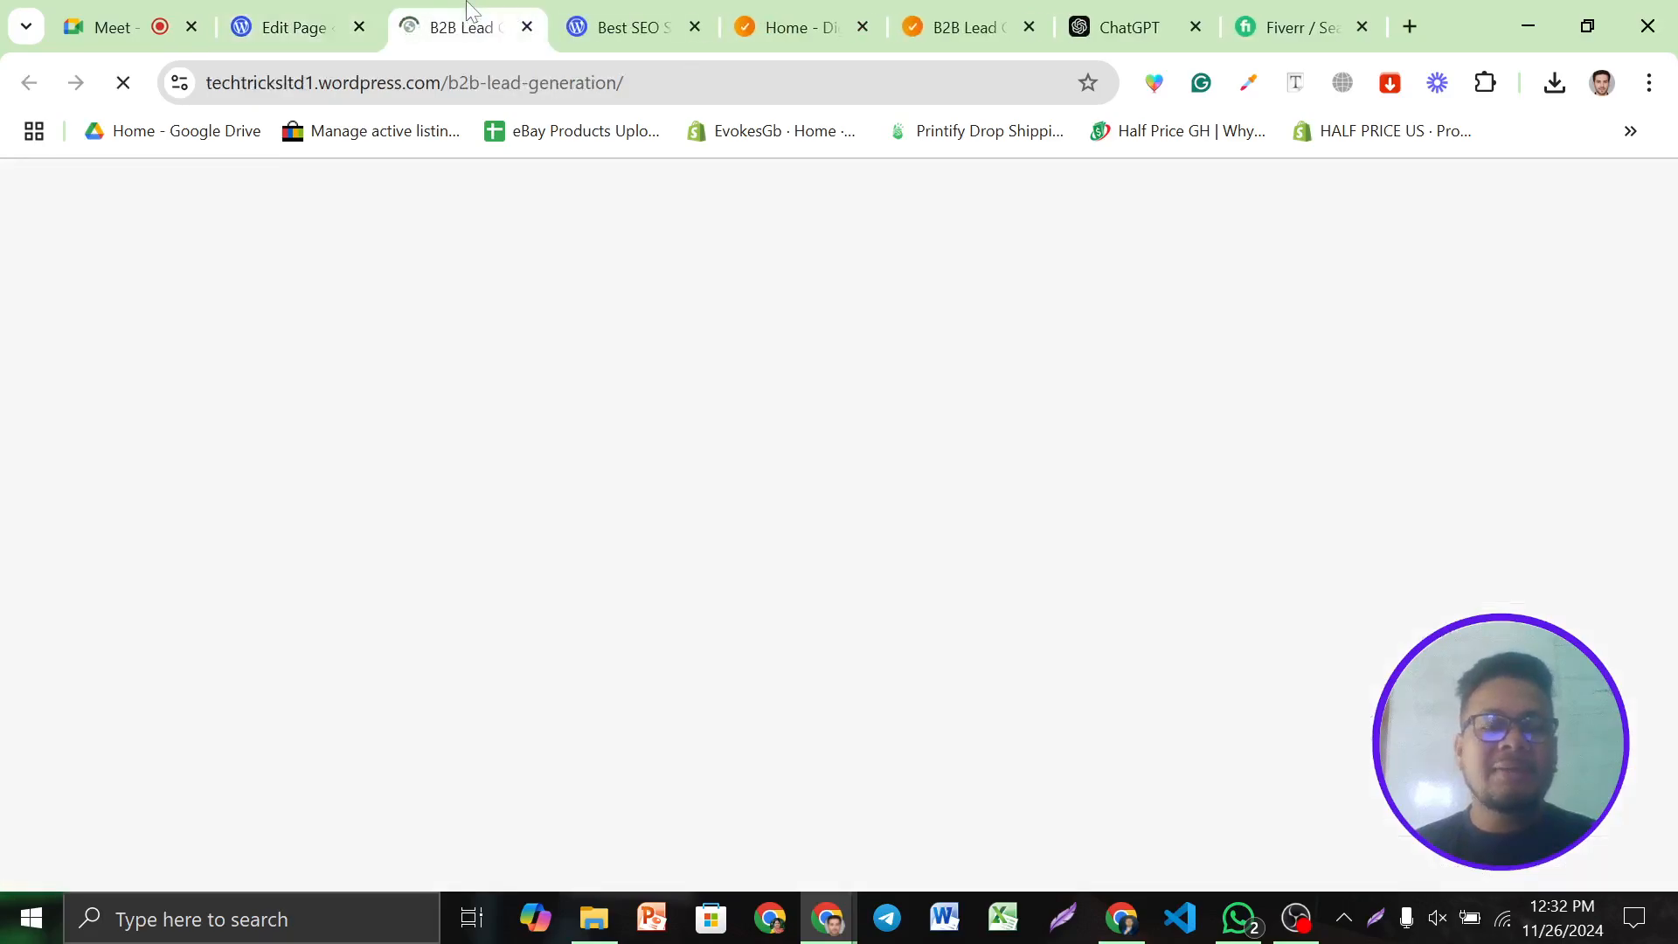
Return to the page editor and go to the site's Pages list
scroll(767, 517, "down", 5)
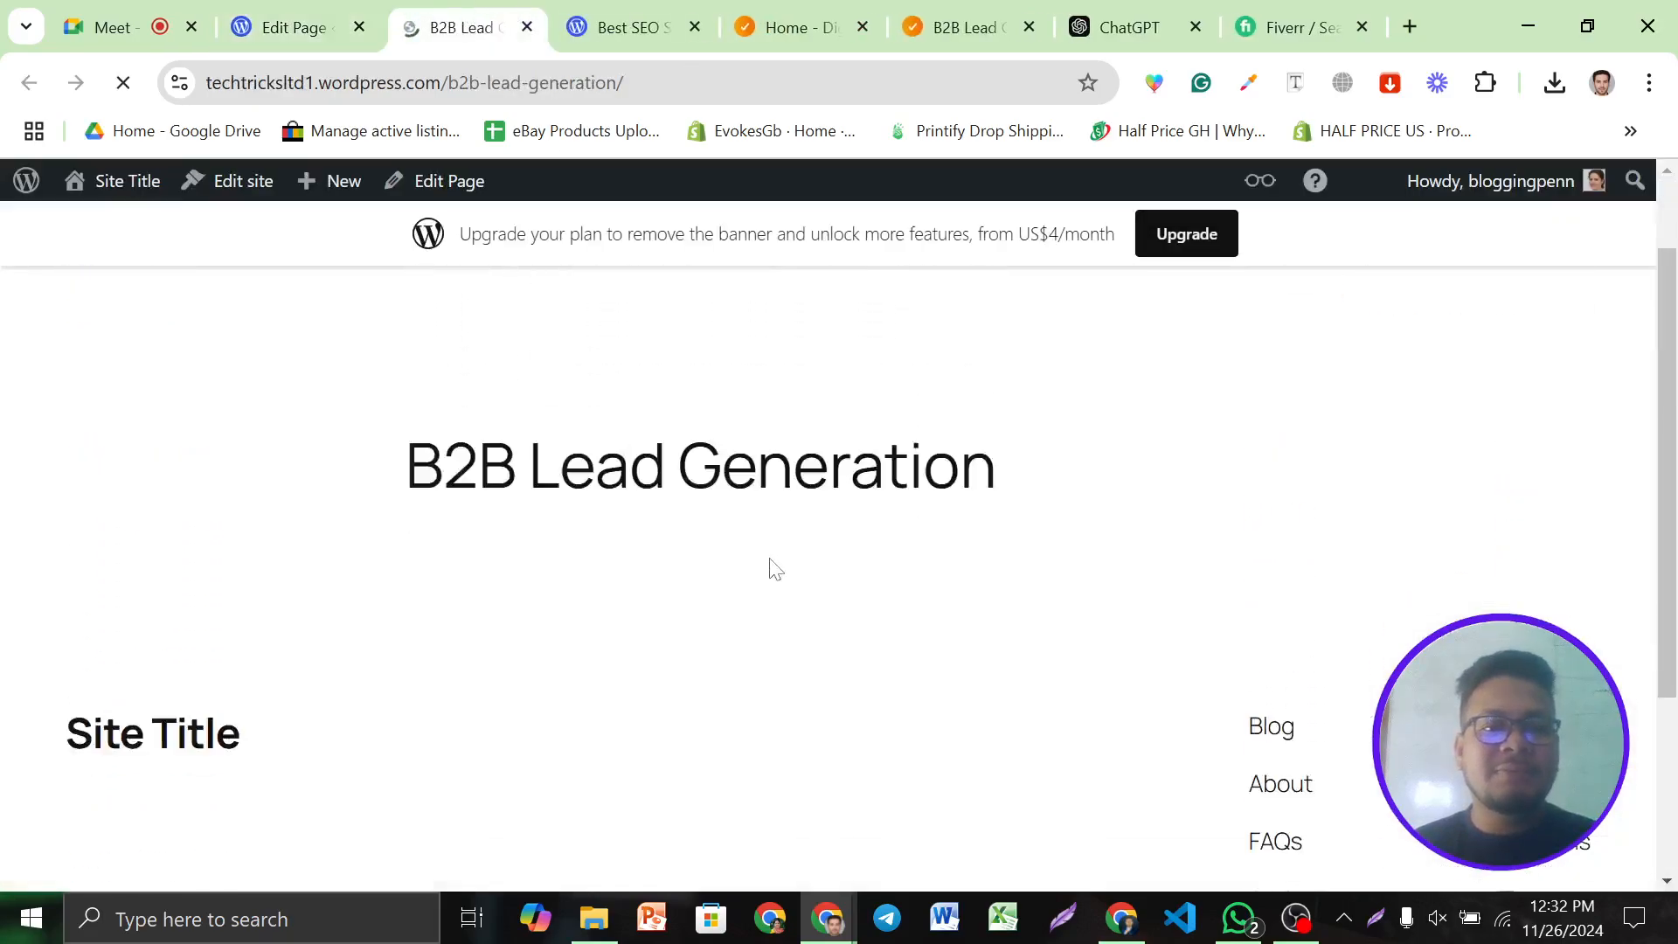
scroll(289, 580, "up", 5)
left_click(302, 22)
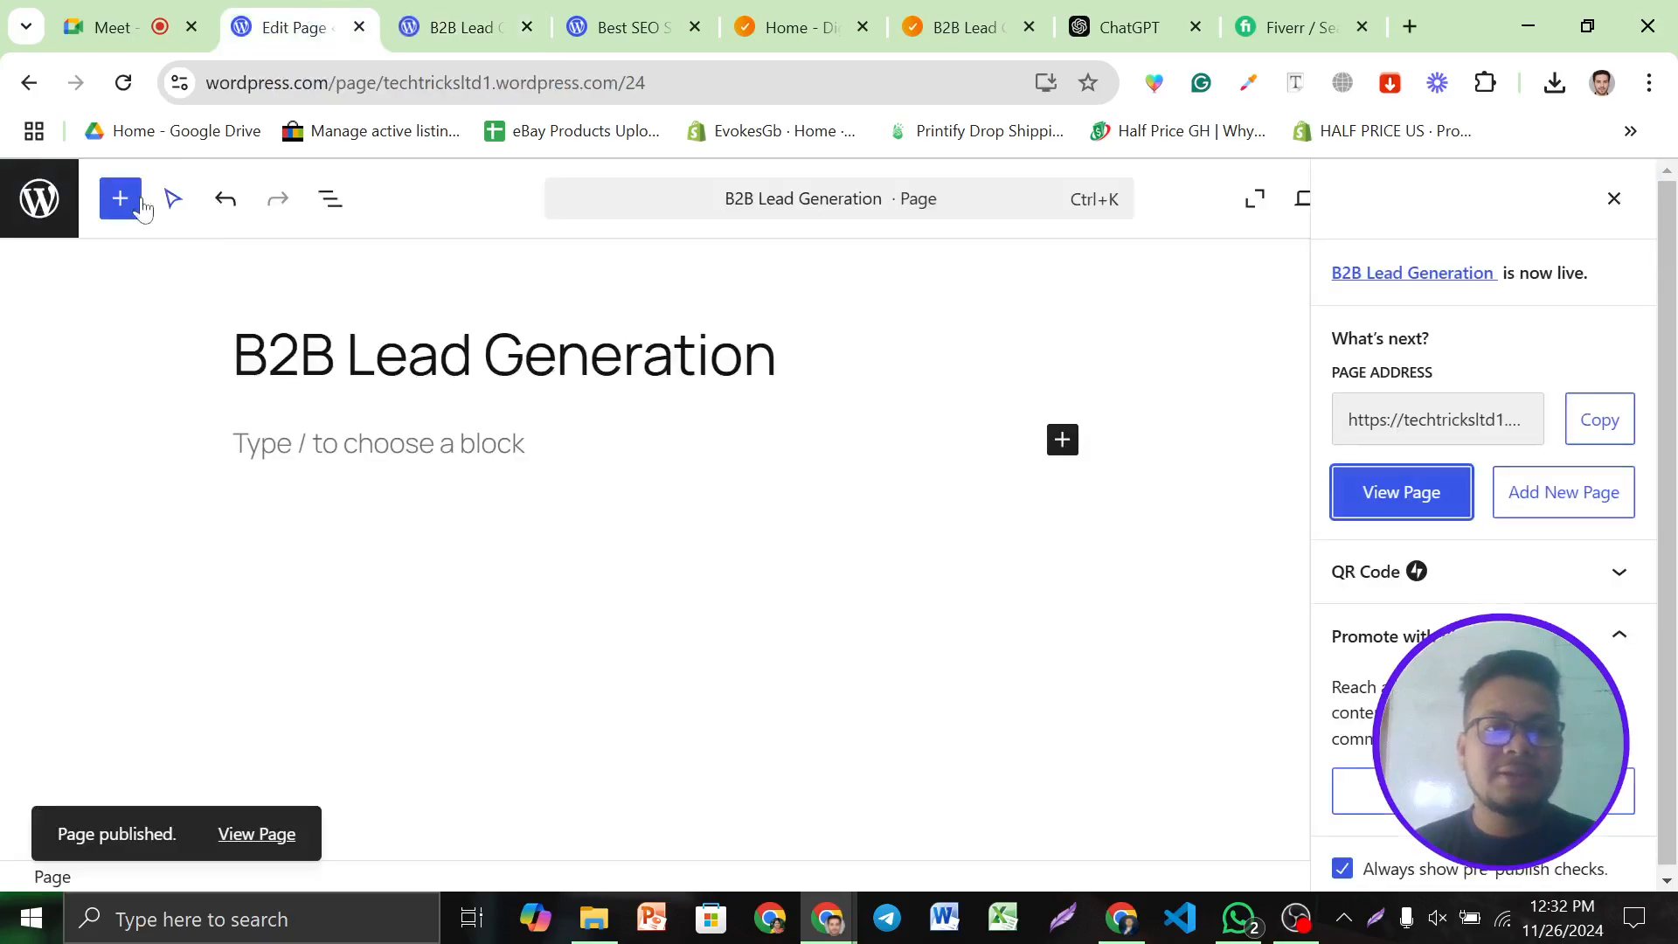
left_click(39, 200)
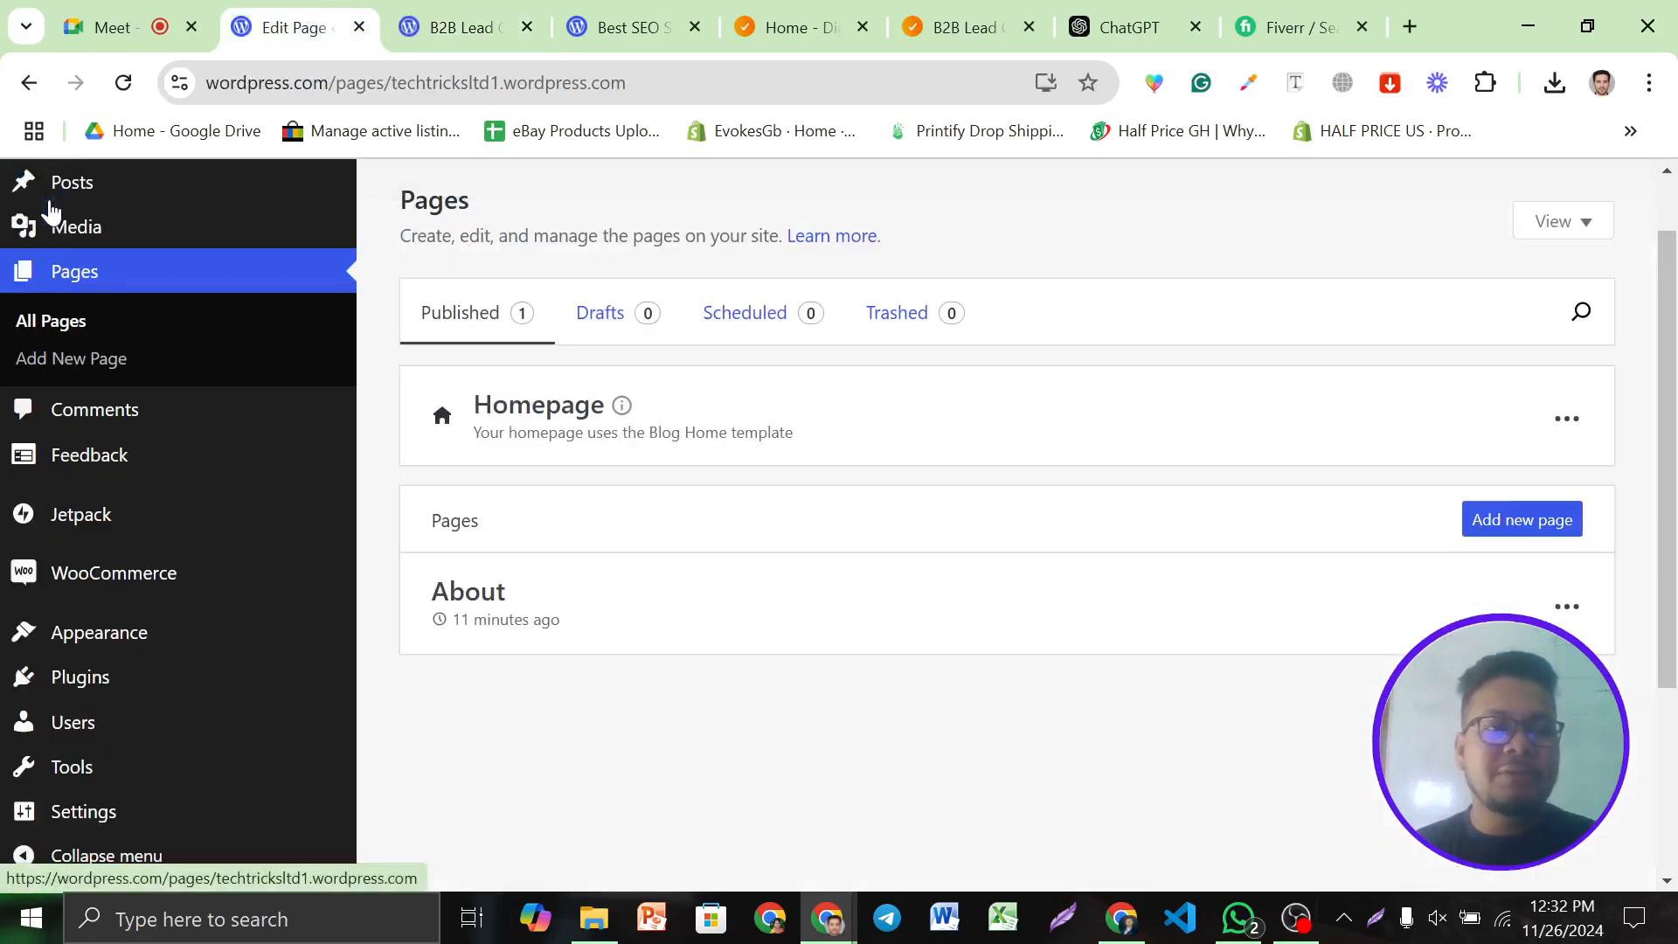
Find the published B2B Lead Generation page in the list and open it in the editor
scroll(64, 516, "down", 3)
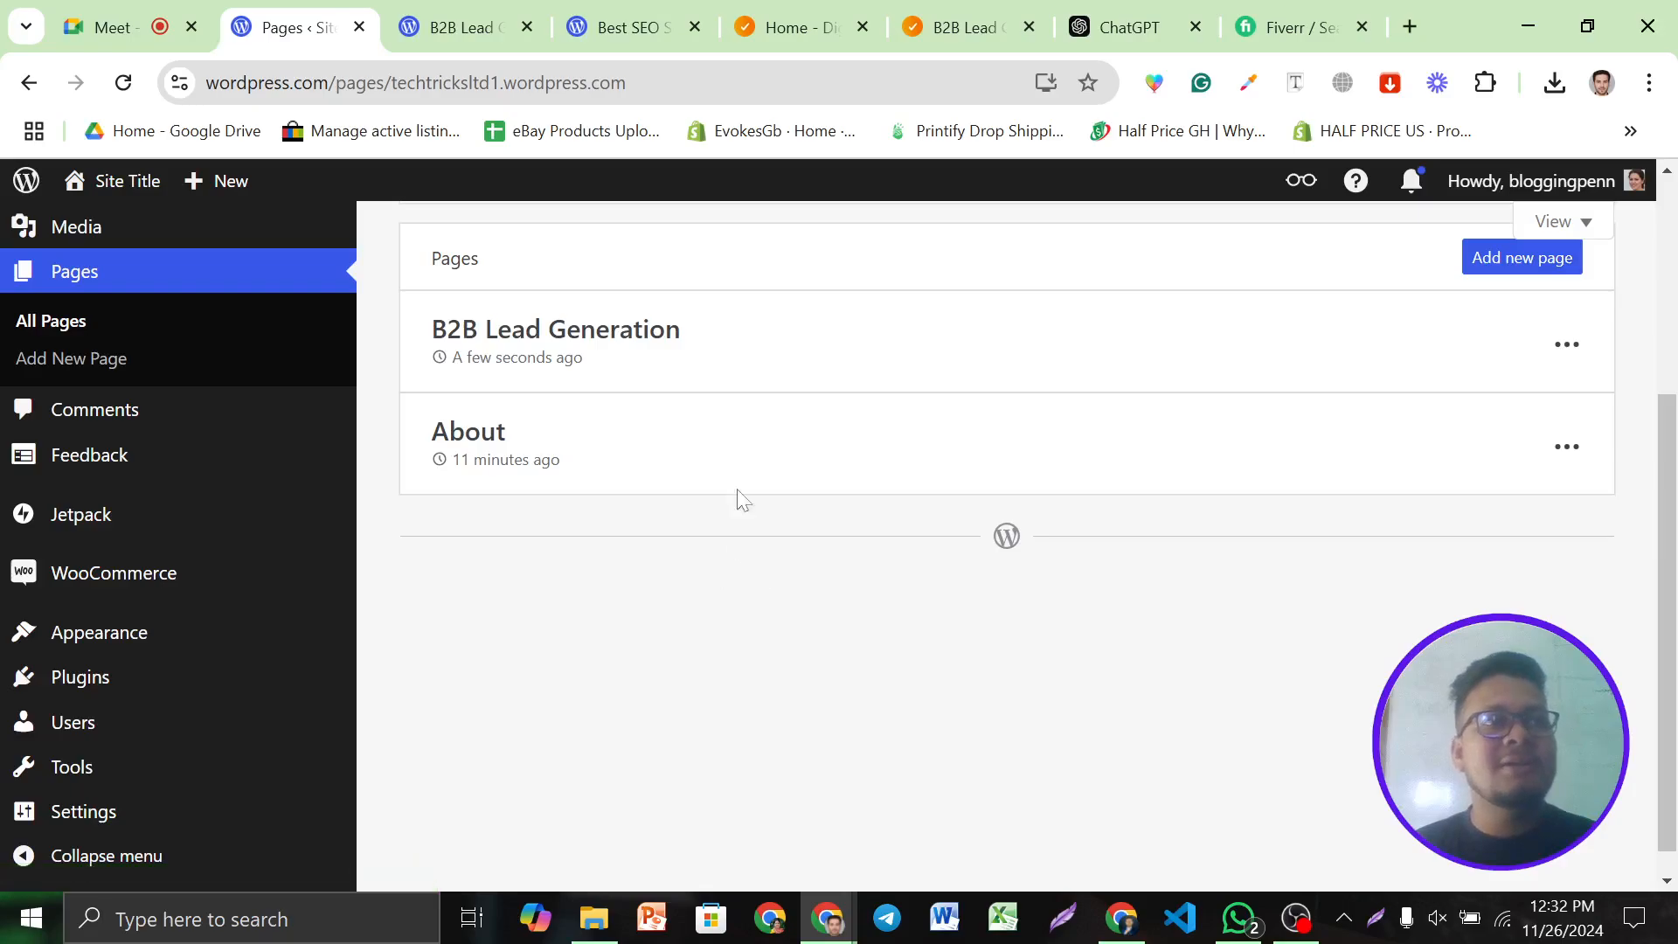
scroll(120, 693, "down", 1)
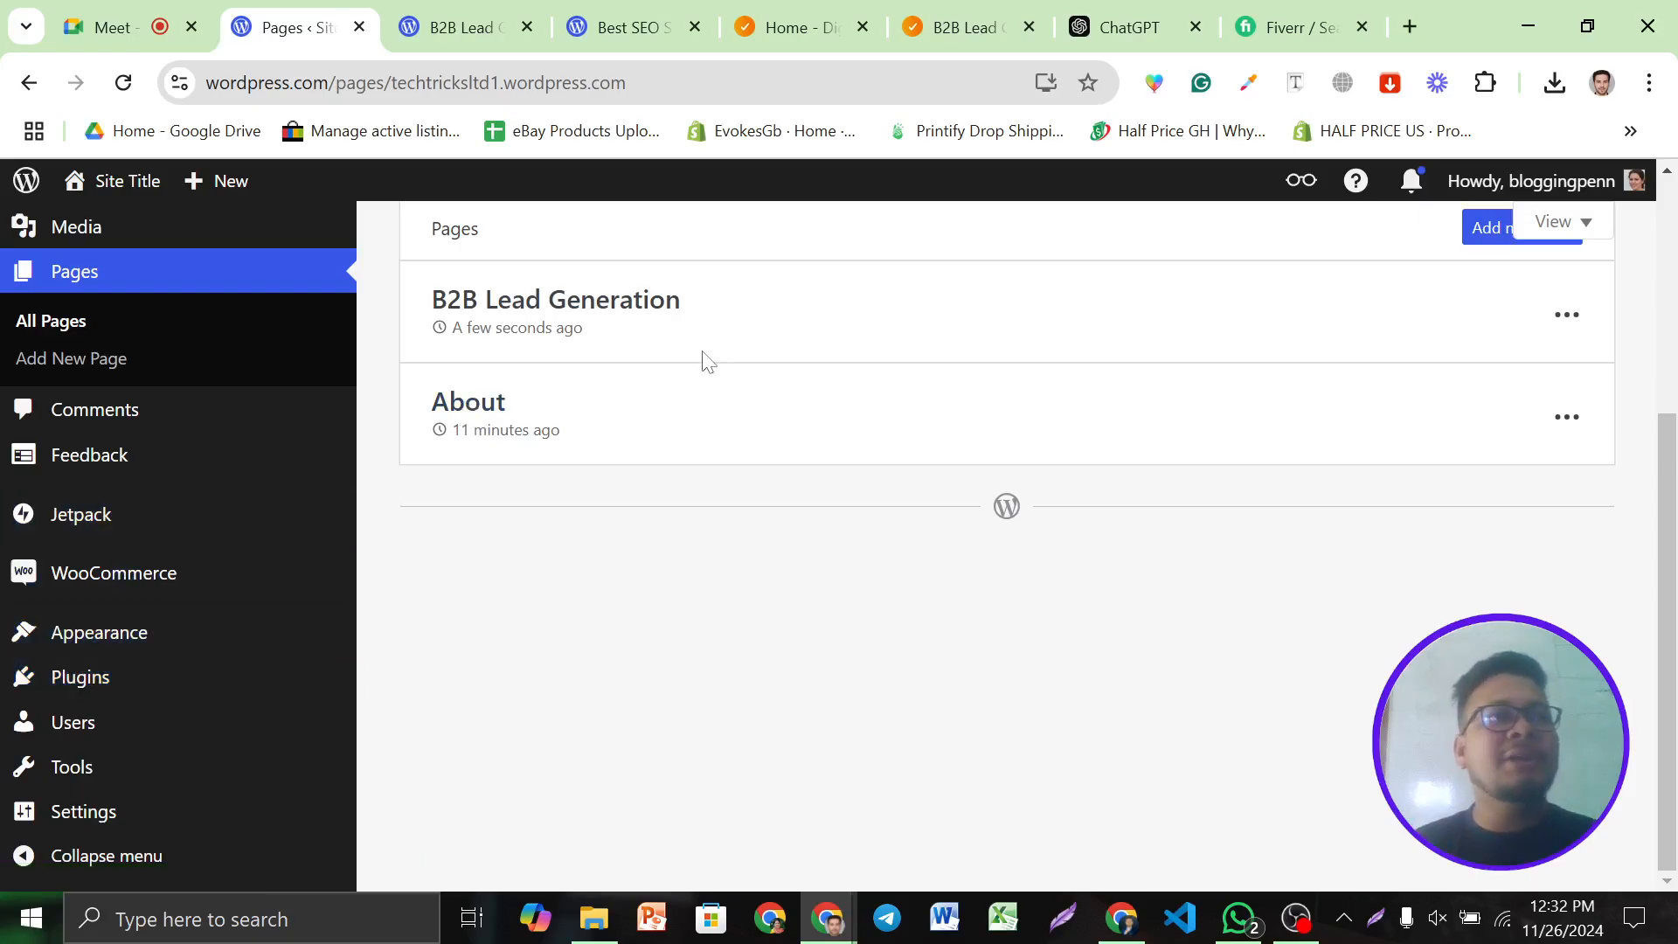
scroll(707, 361, "up", 2)
scroll(708, 360, "down", 2)
scroll(410, 374, "up", 4)
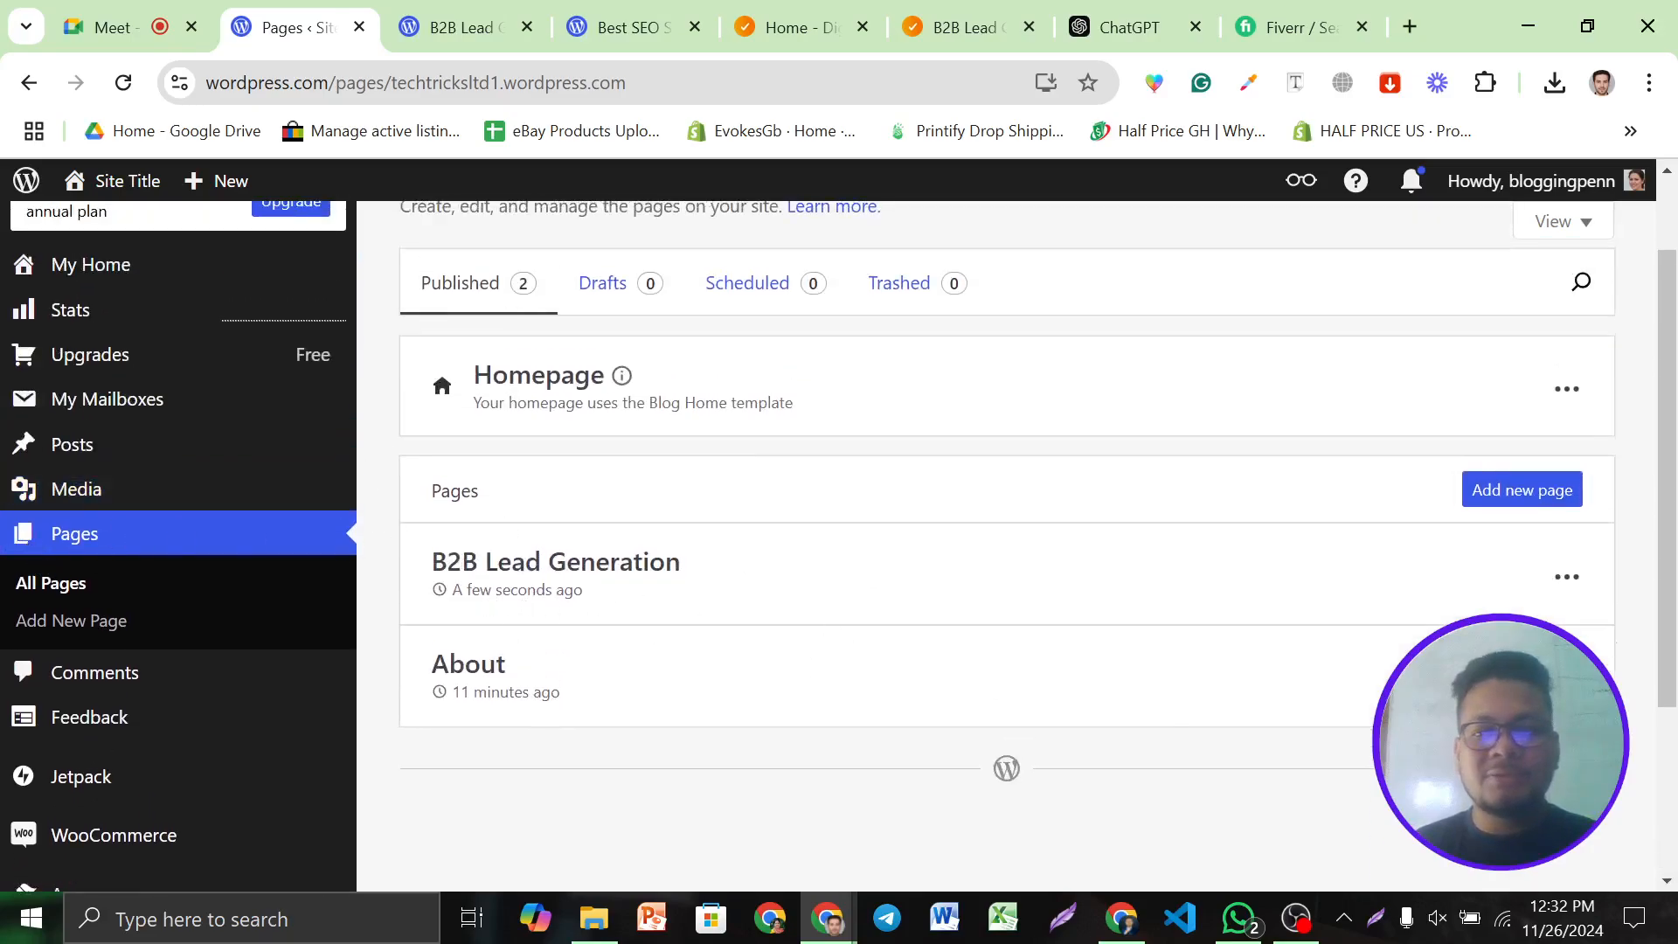
left_click(1566, 577)
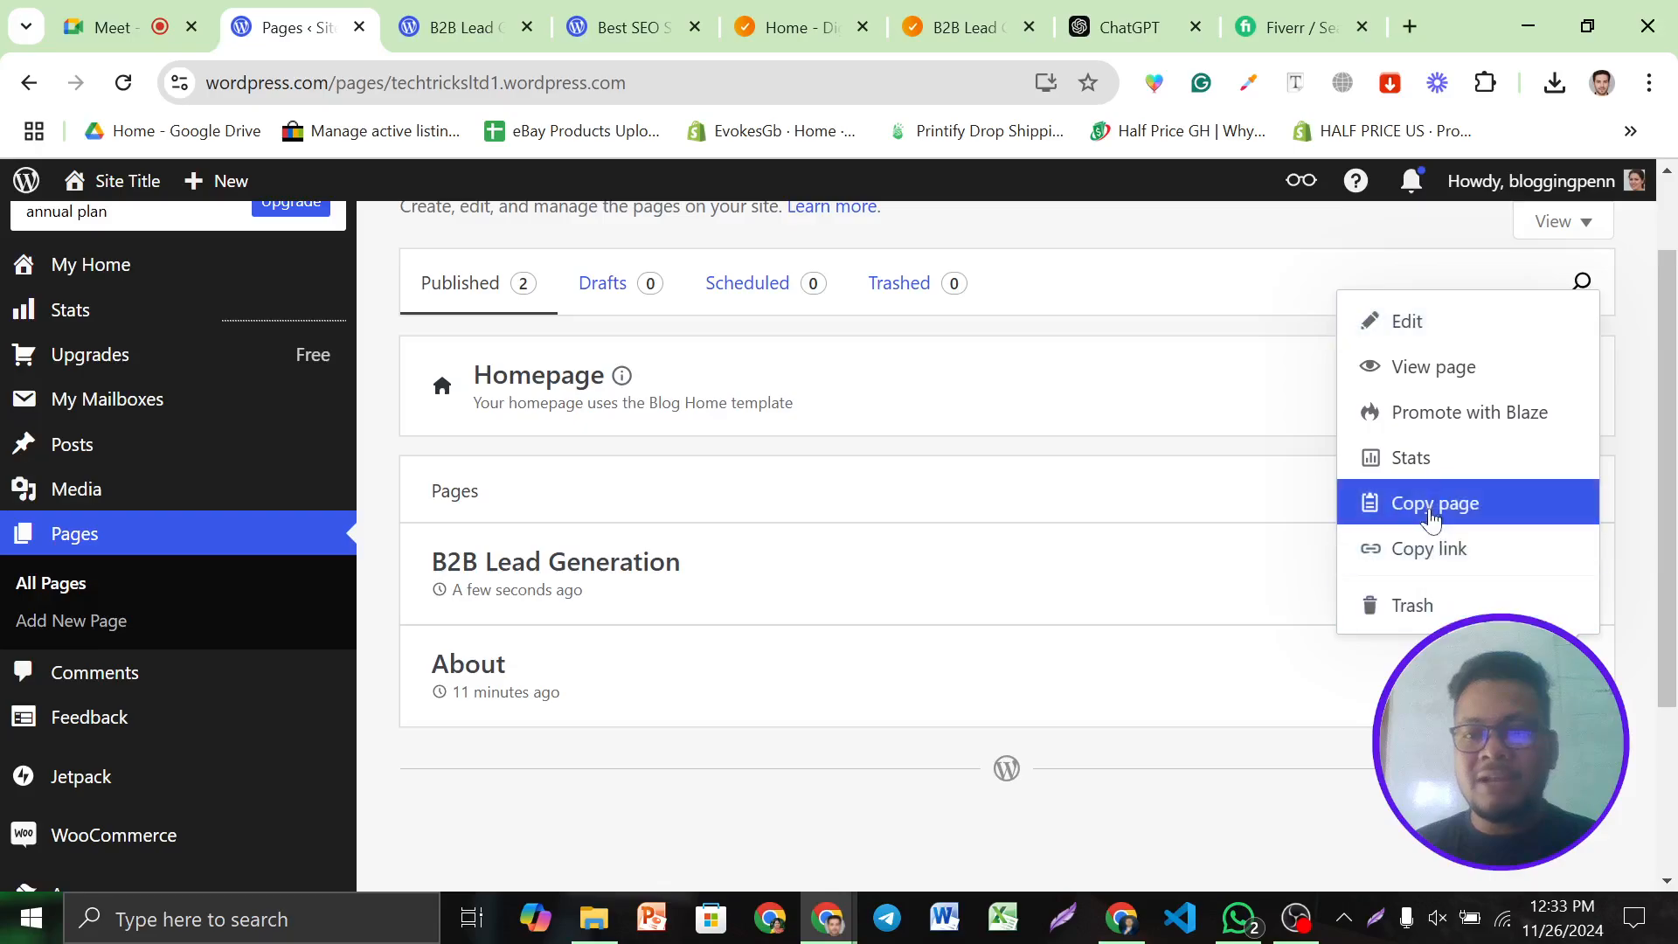
left_click(1196, 728)
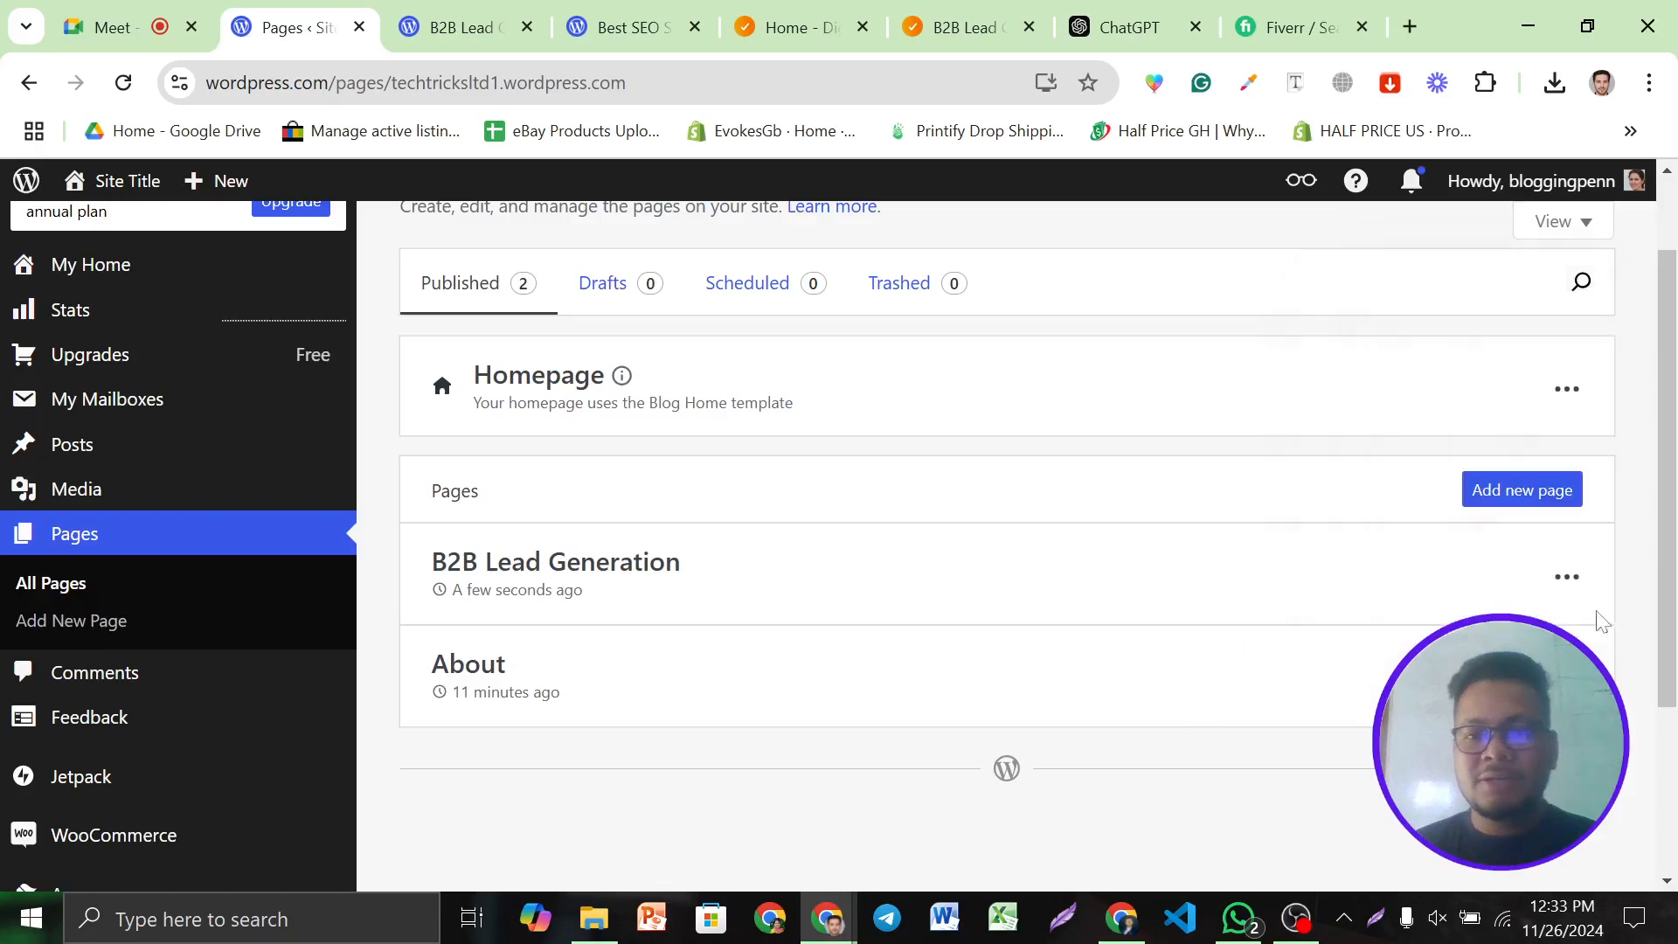
left_click(1556, 577)
left_click(1401, 229)
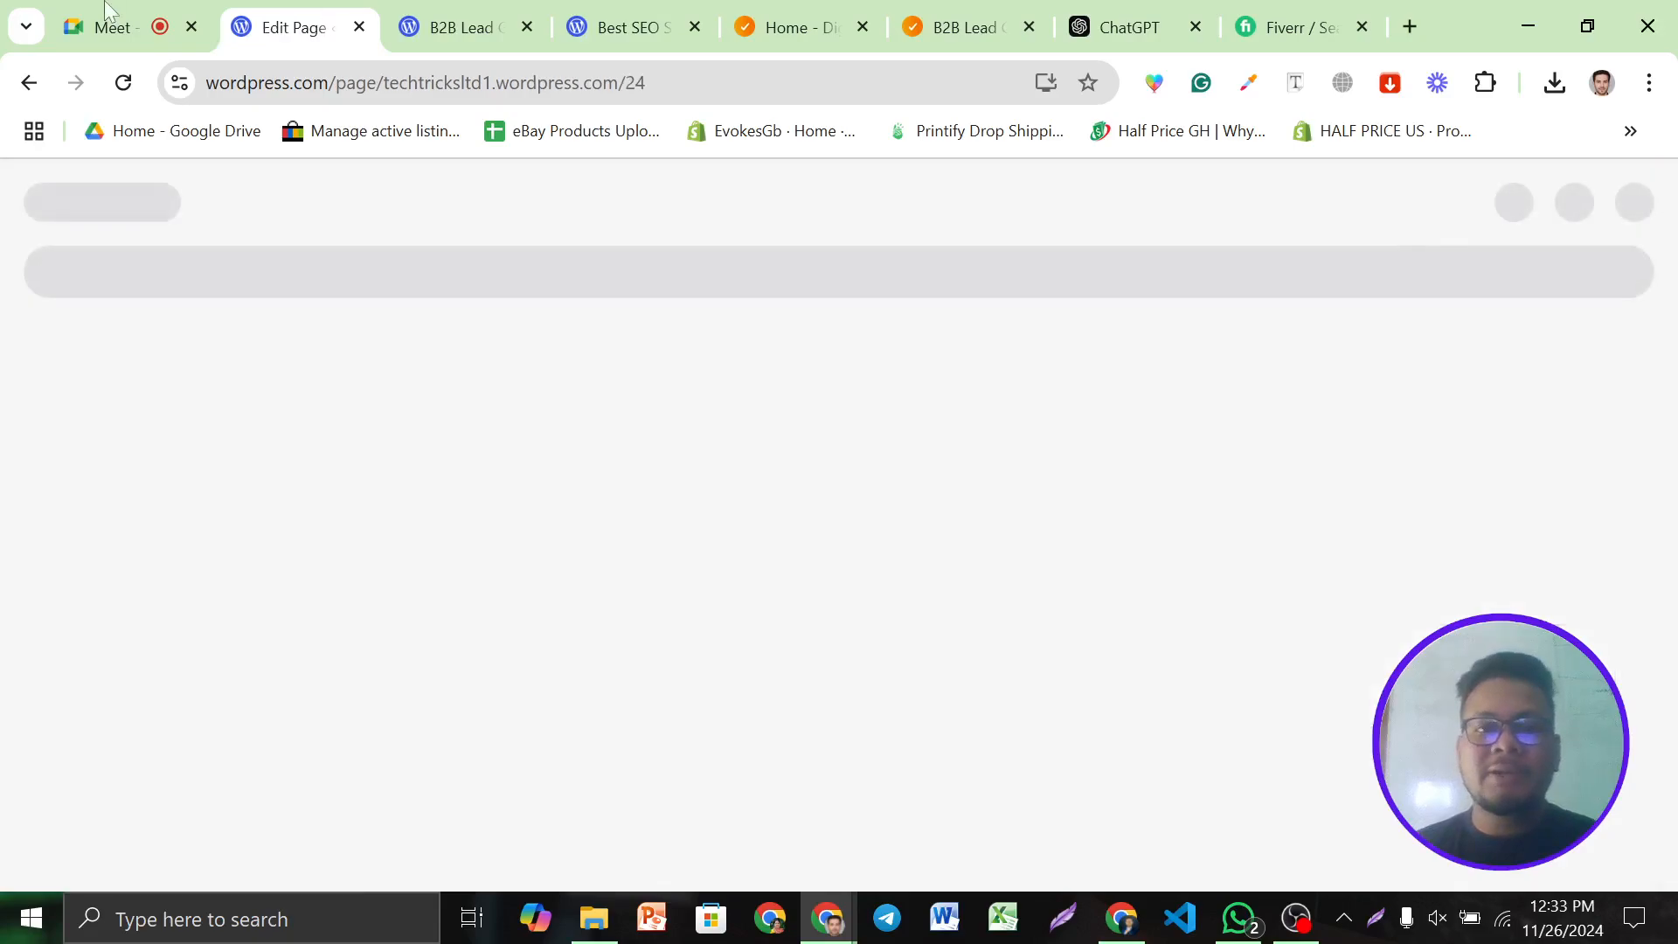
Send 'B2B Lead Generation' as a ChatGPT prompt, then return to the WordPress page editor
left_click(1155, 14)
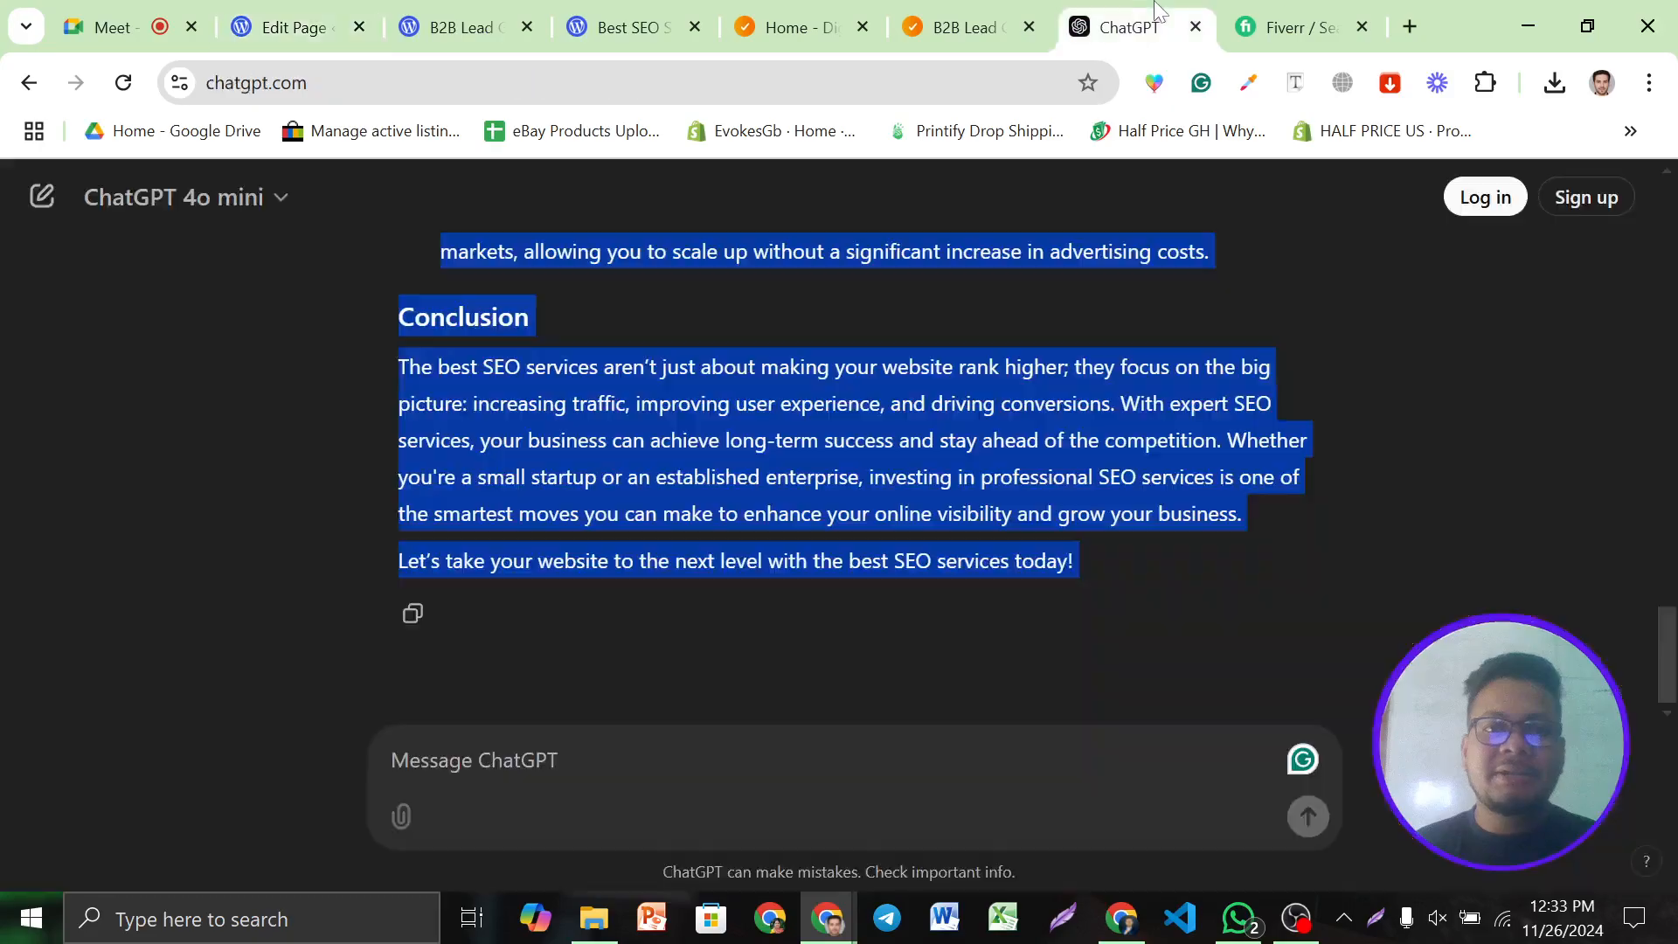
left_click(769, 761)
type("B2B Lead Generation")
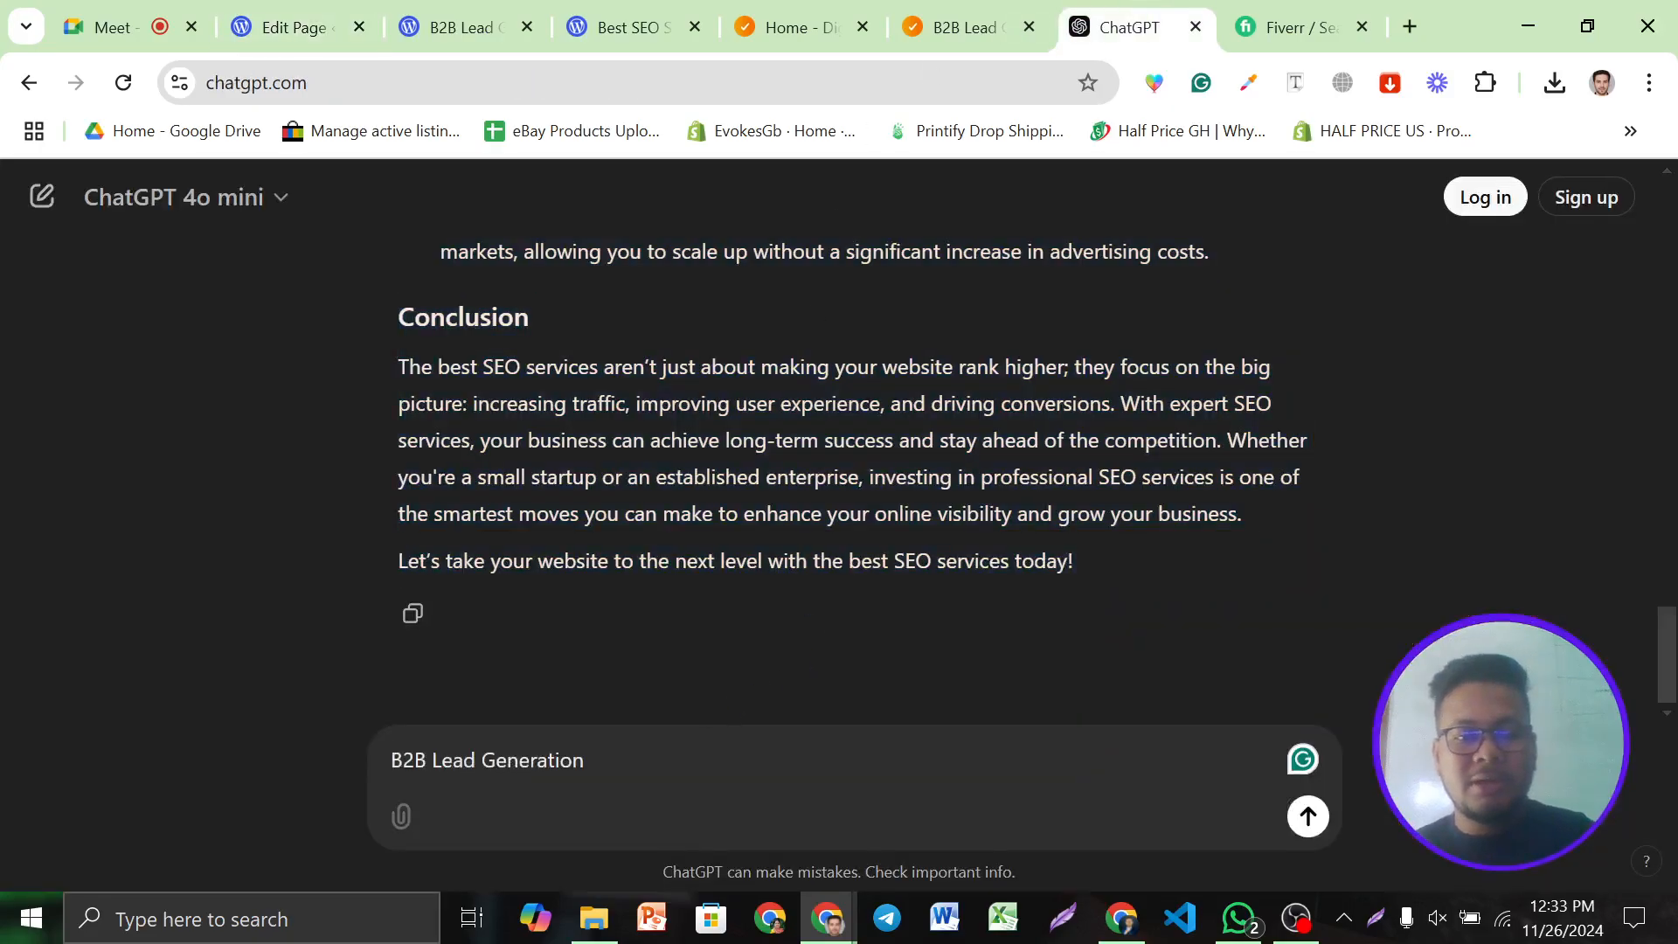
key("Return")
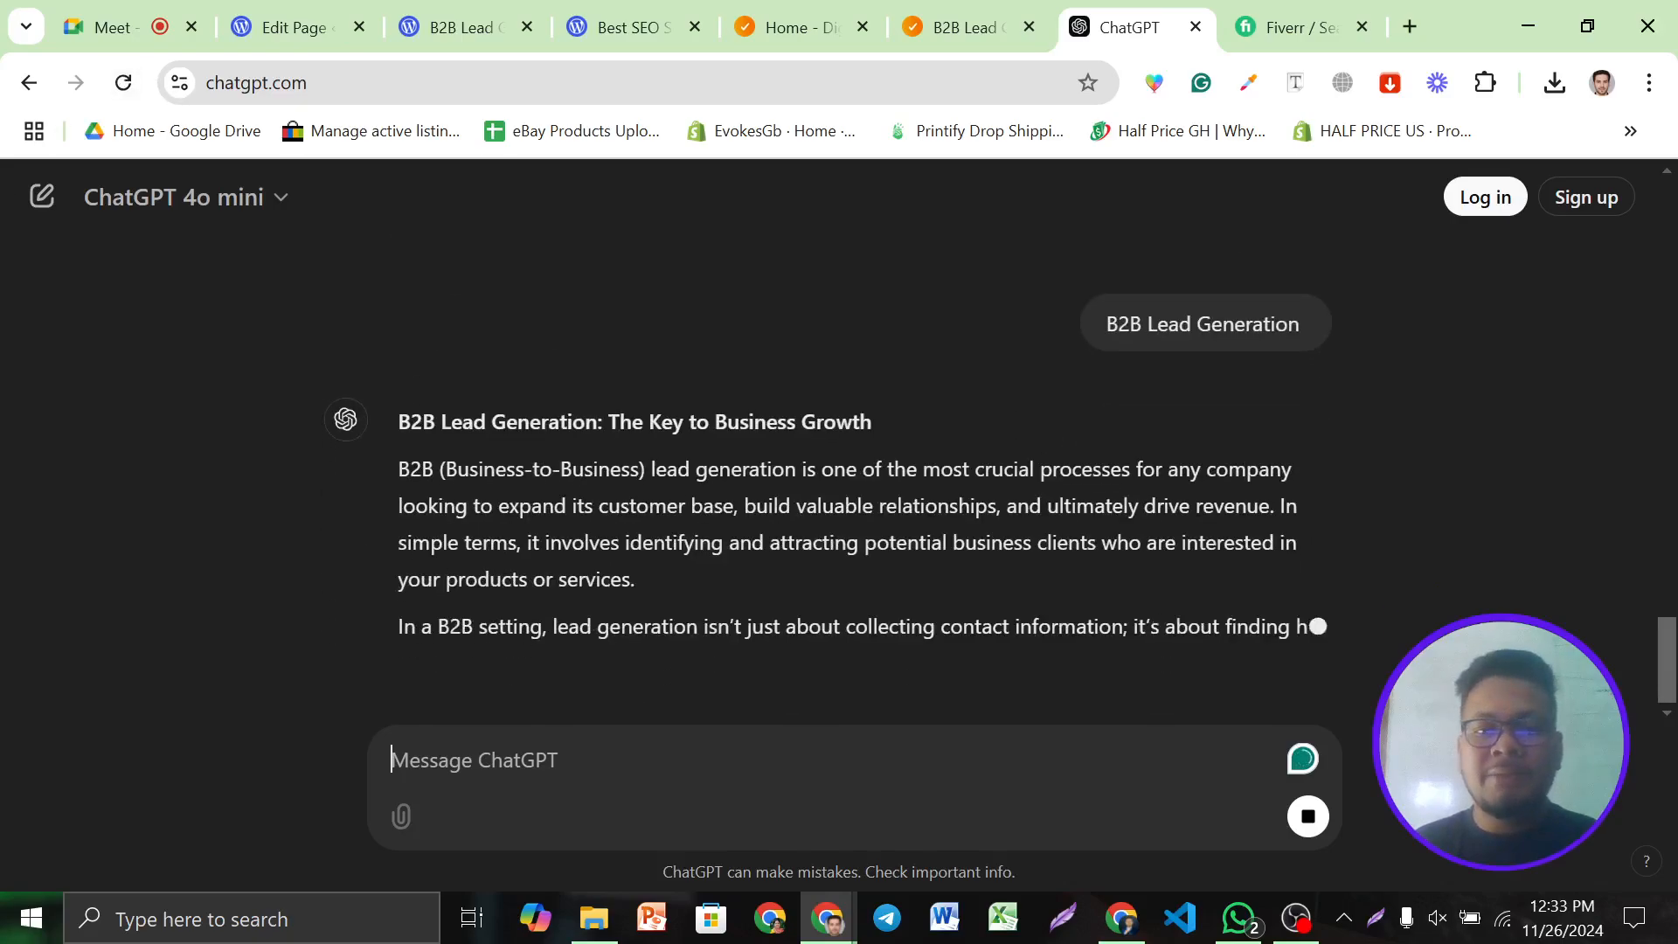
left_click(480, 18)
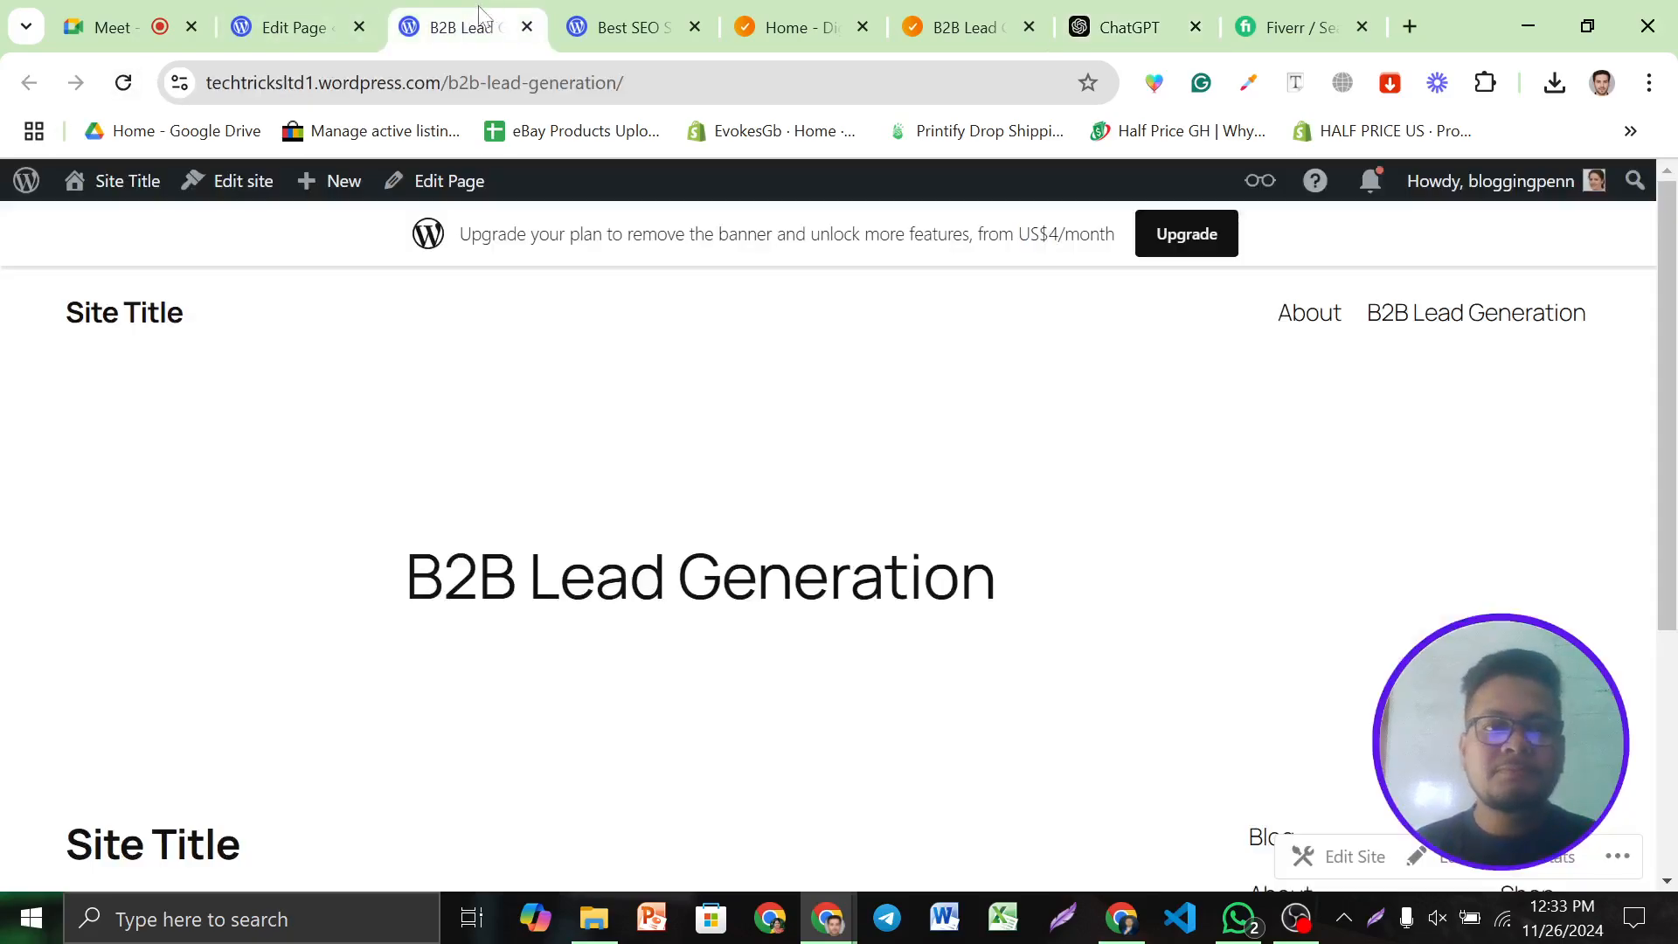
left_click(286, 29)
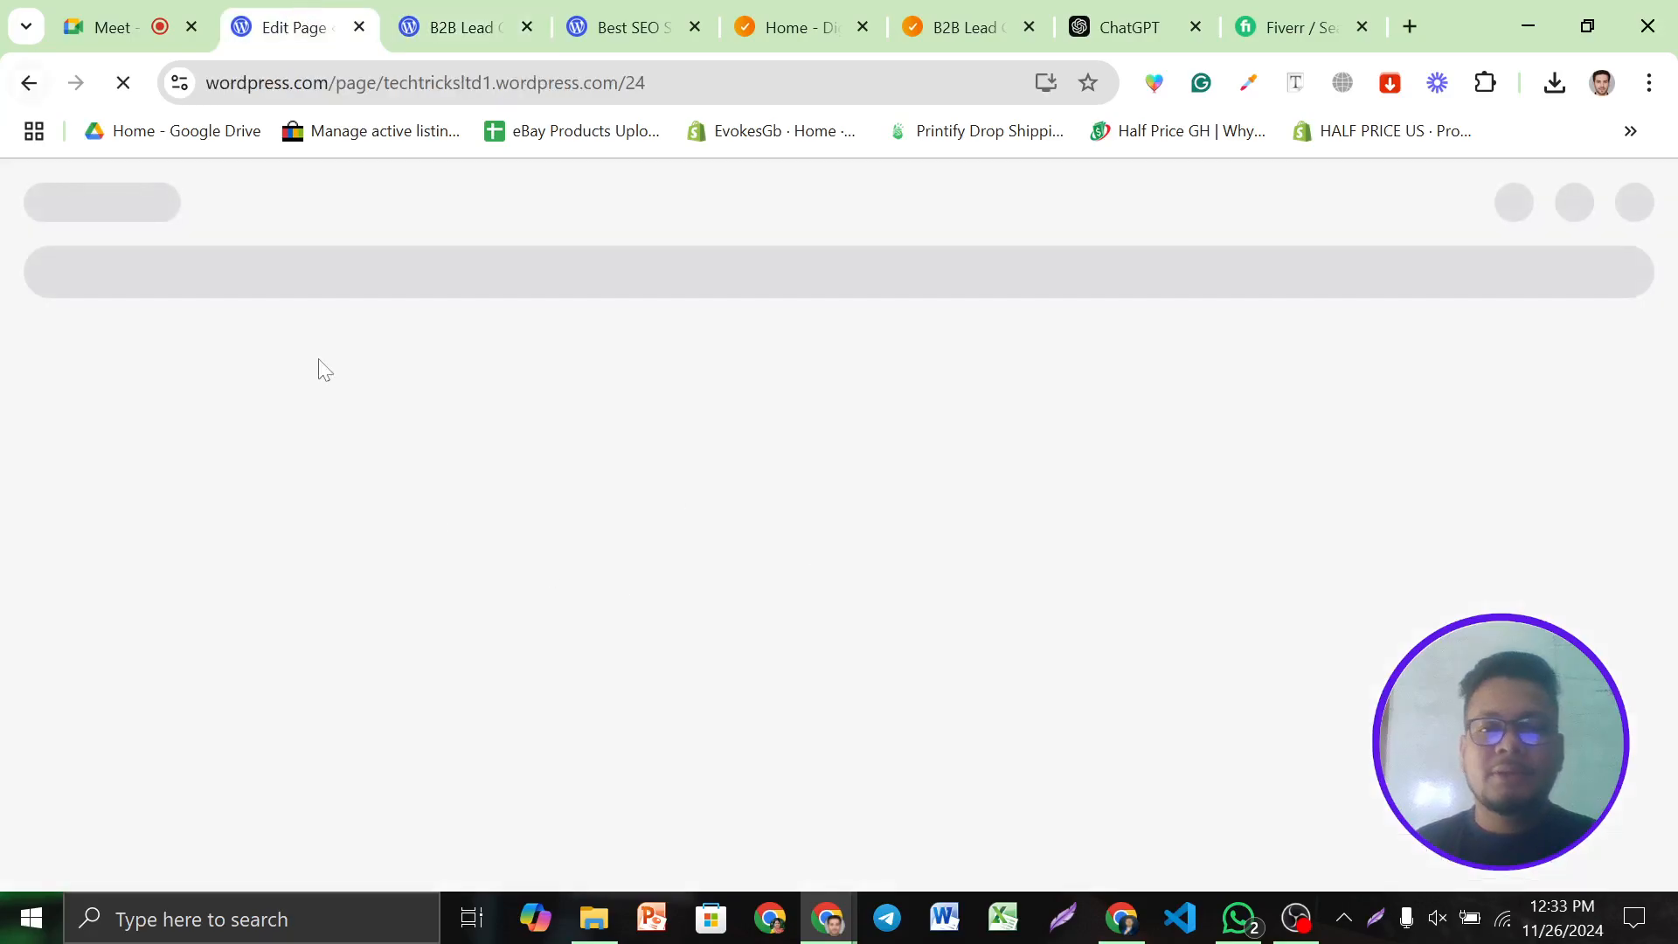
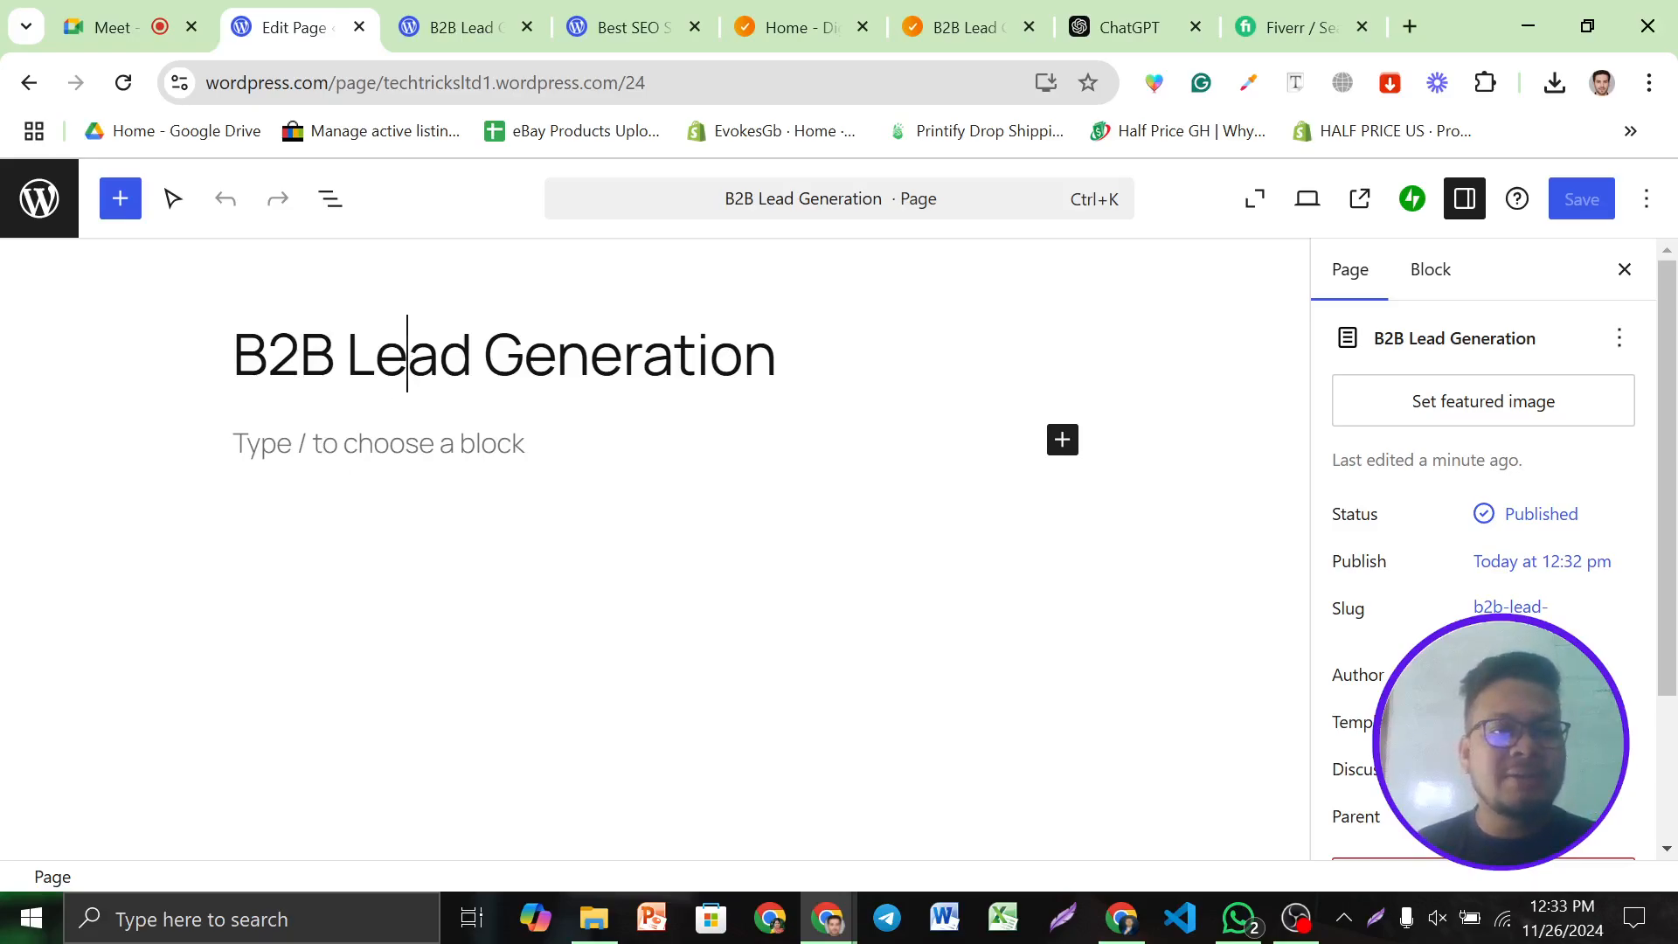
Paste the line 'B2B Lead Generation: The Key to Business Growth' from ChatGPT into the empty paragraph
left_click(395, 443)
left_click(1129, 27)
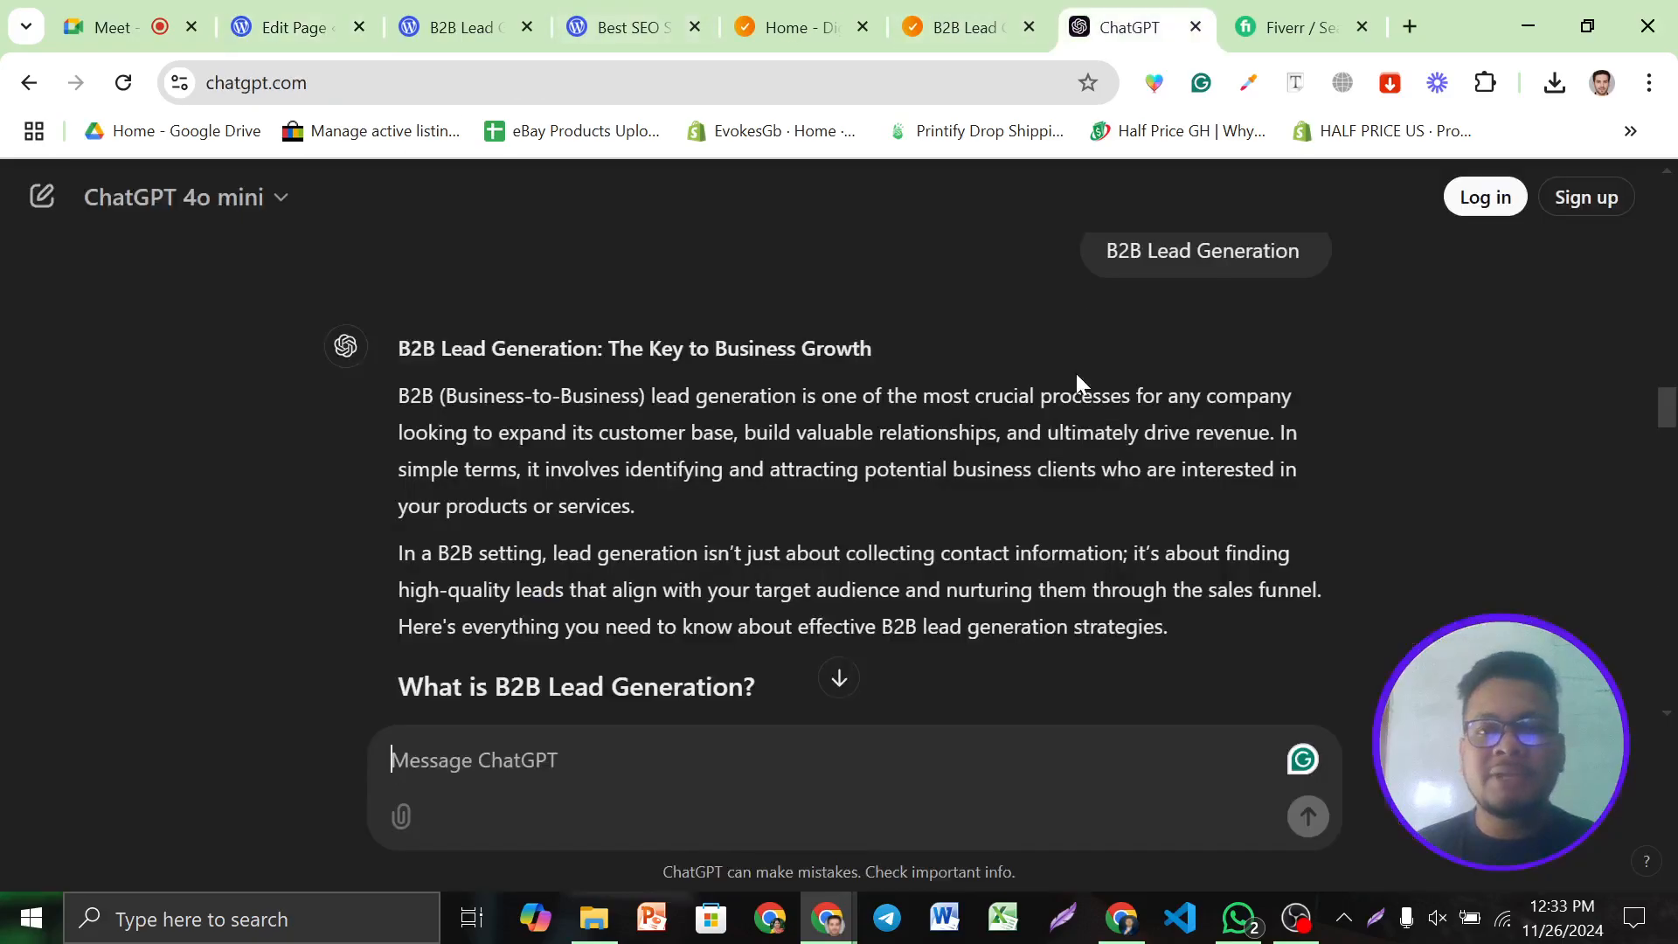
scroll(1091, 289, "up", 2)
triple_click(668, 479)
key("ctrl+c")
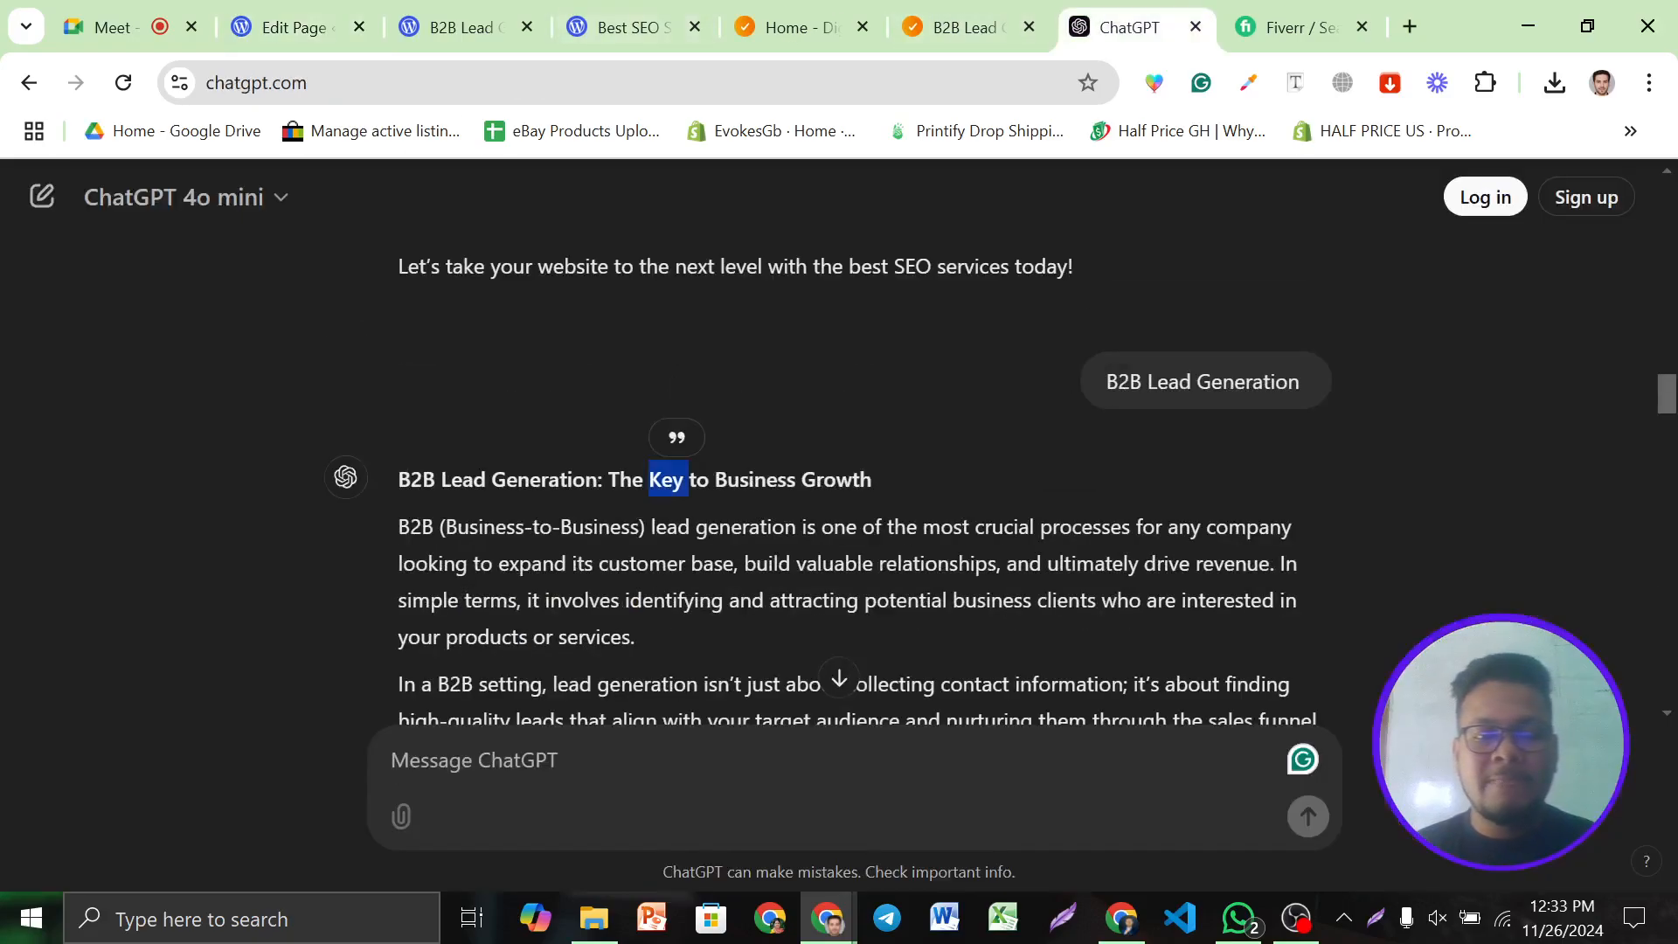
left_click(296, 24)
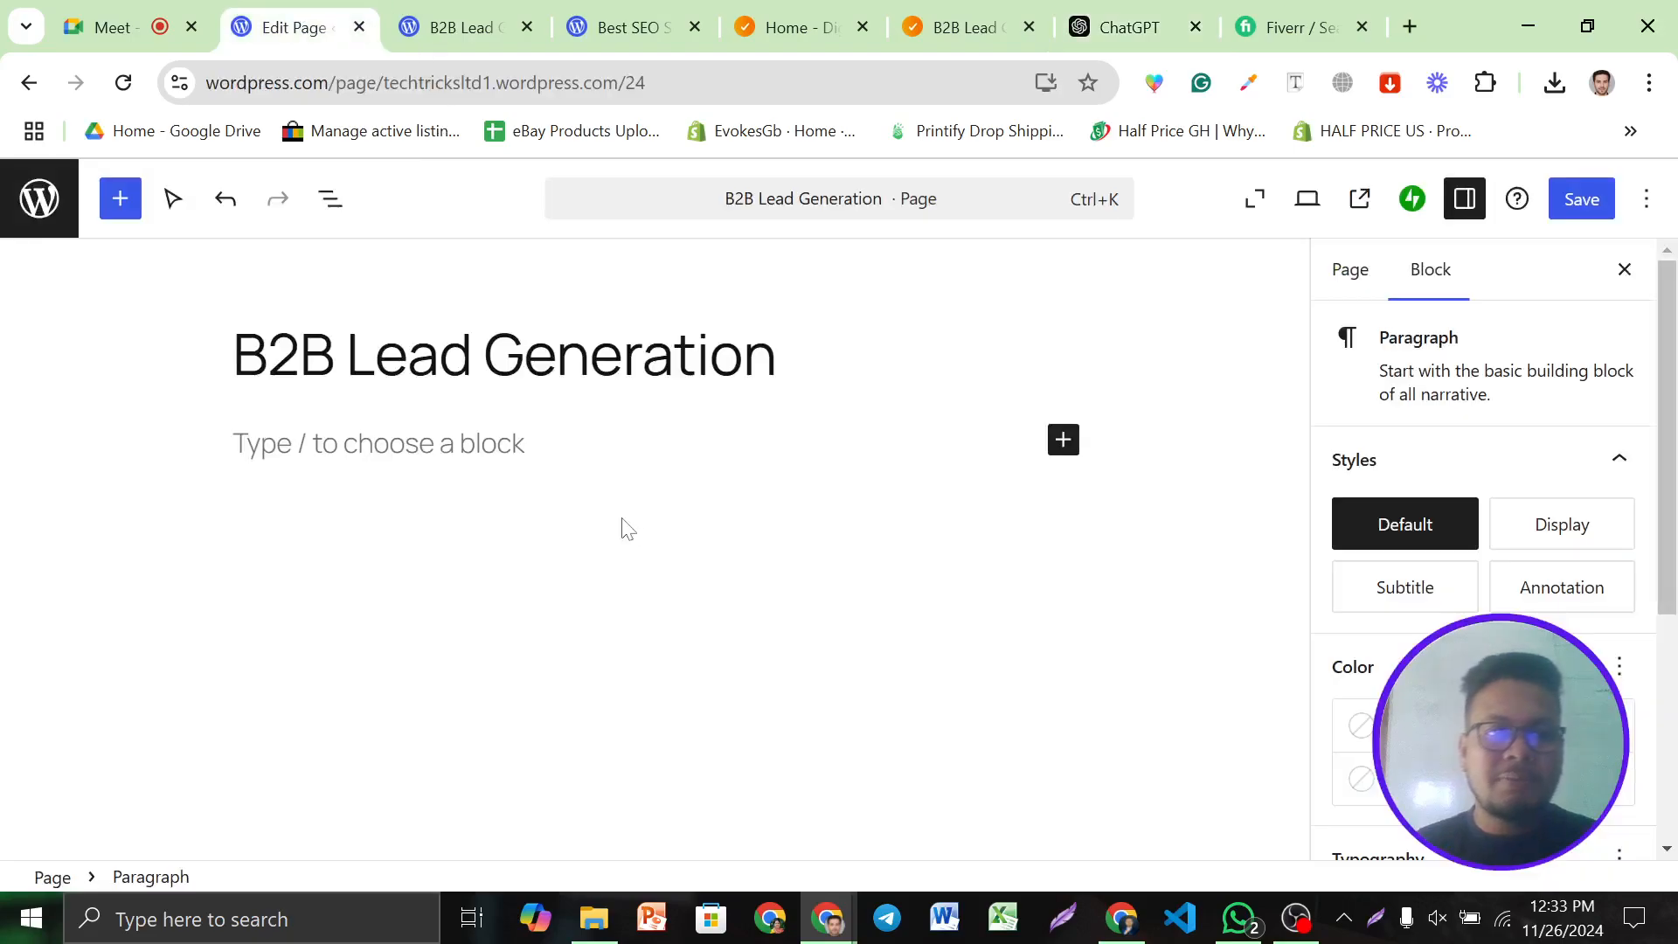
key("ctrl+v")
Transform the pasted line into an H2 heading
key("ctrl+a")
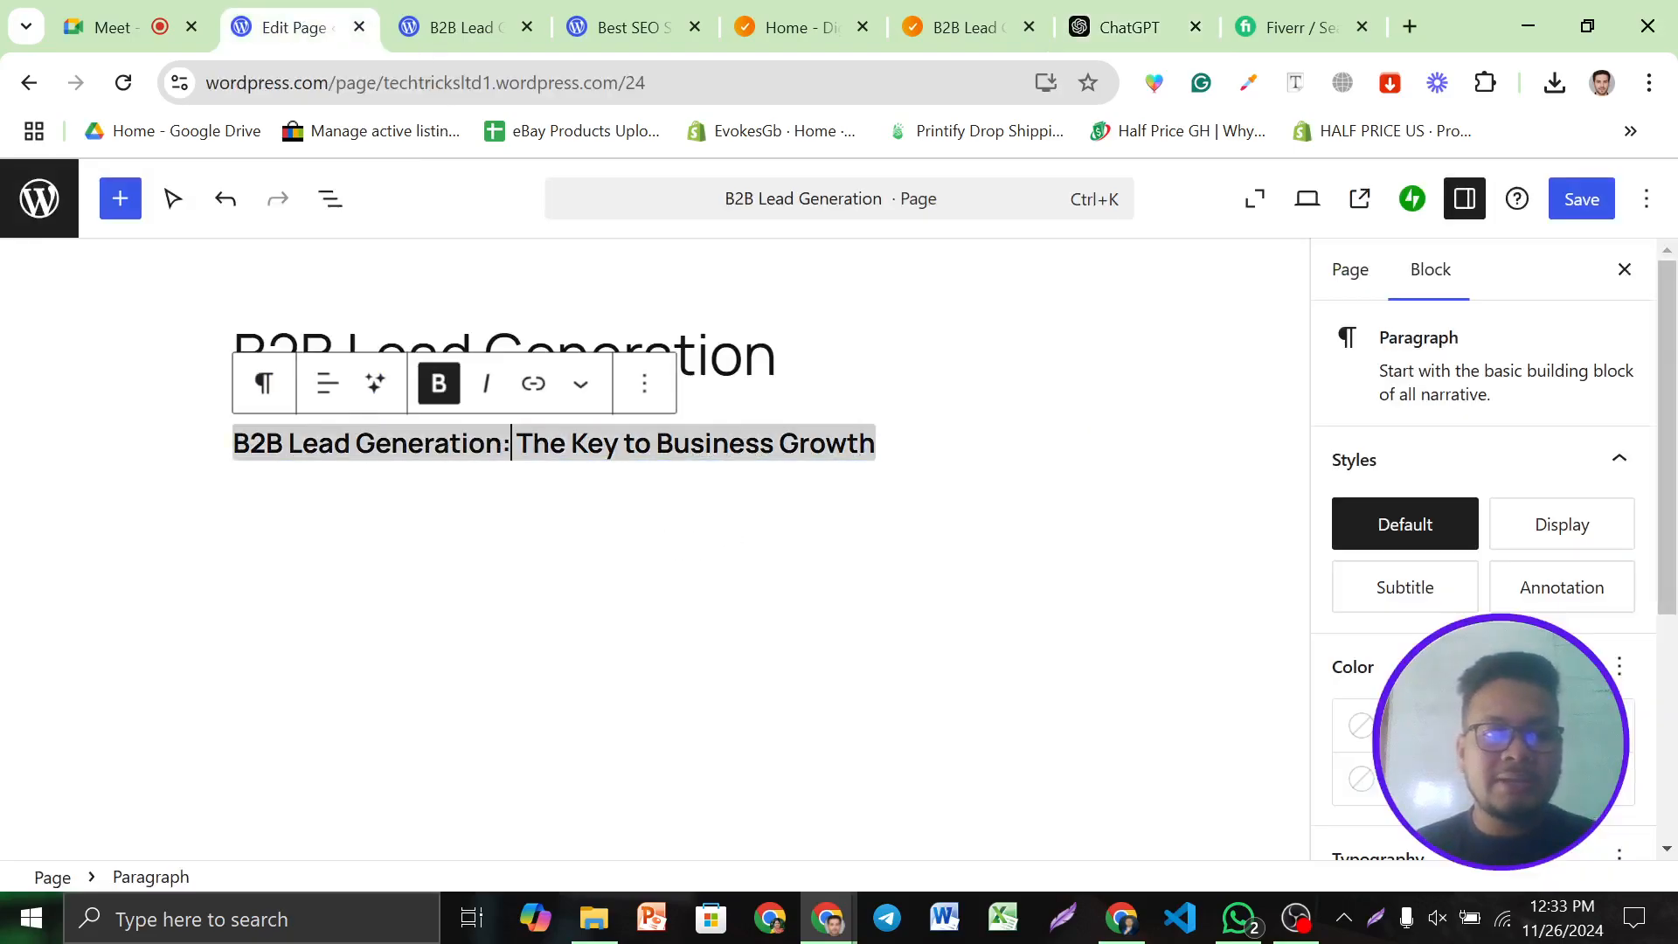
left_click(644, 383)
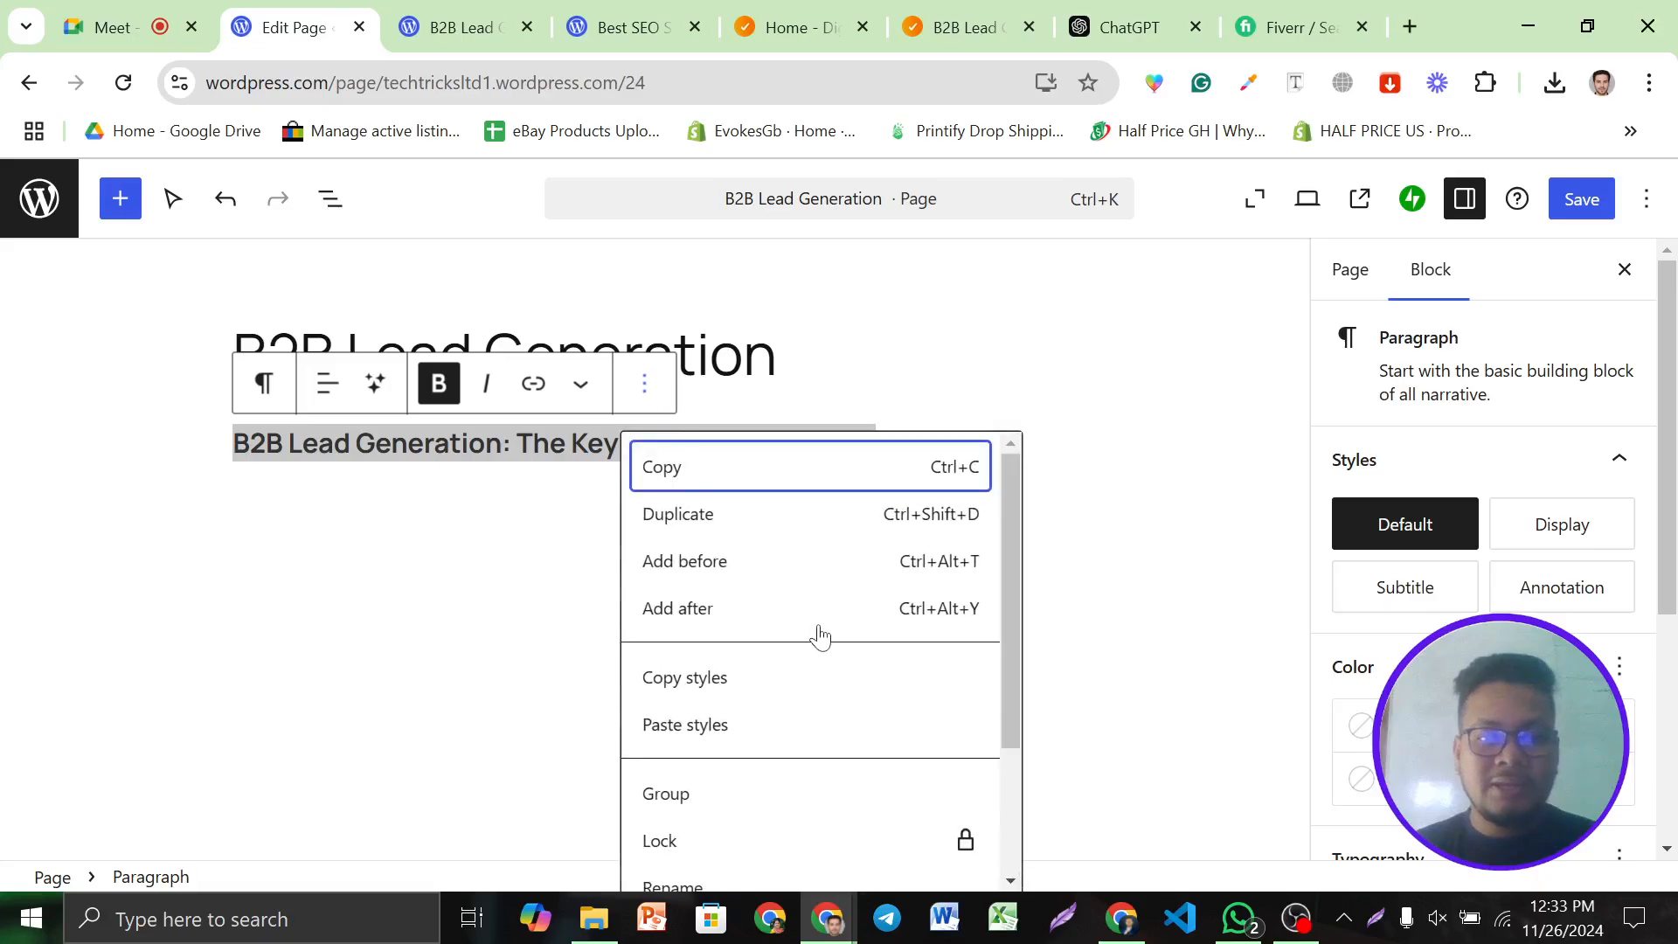
scroll(819, 637, "down", 2)
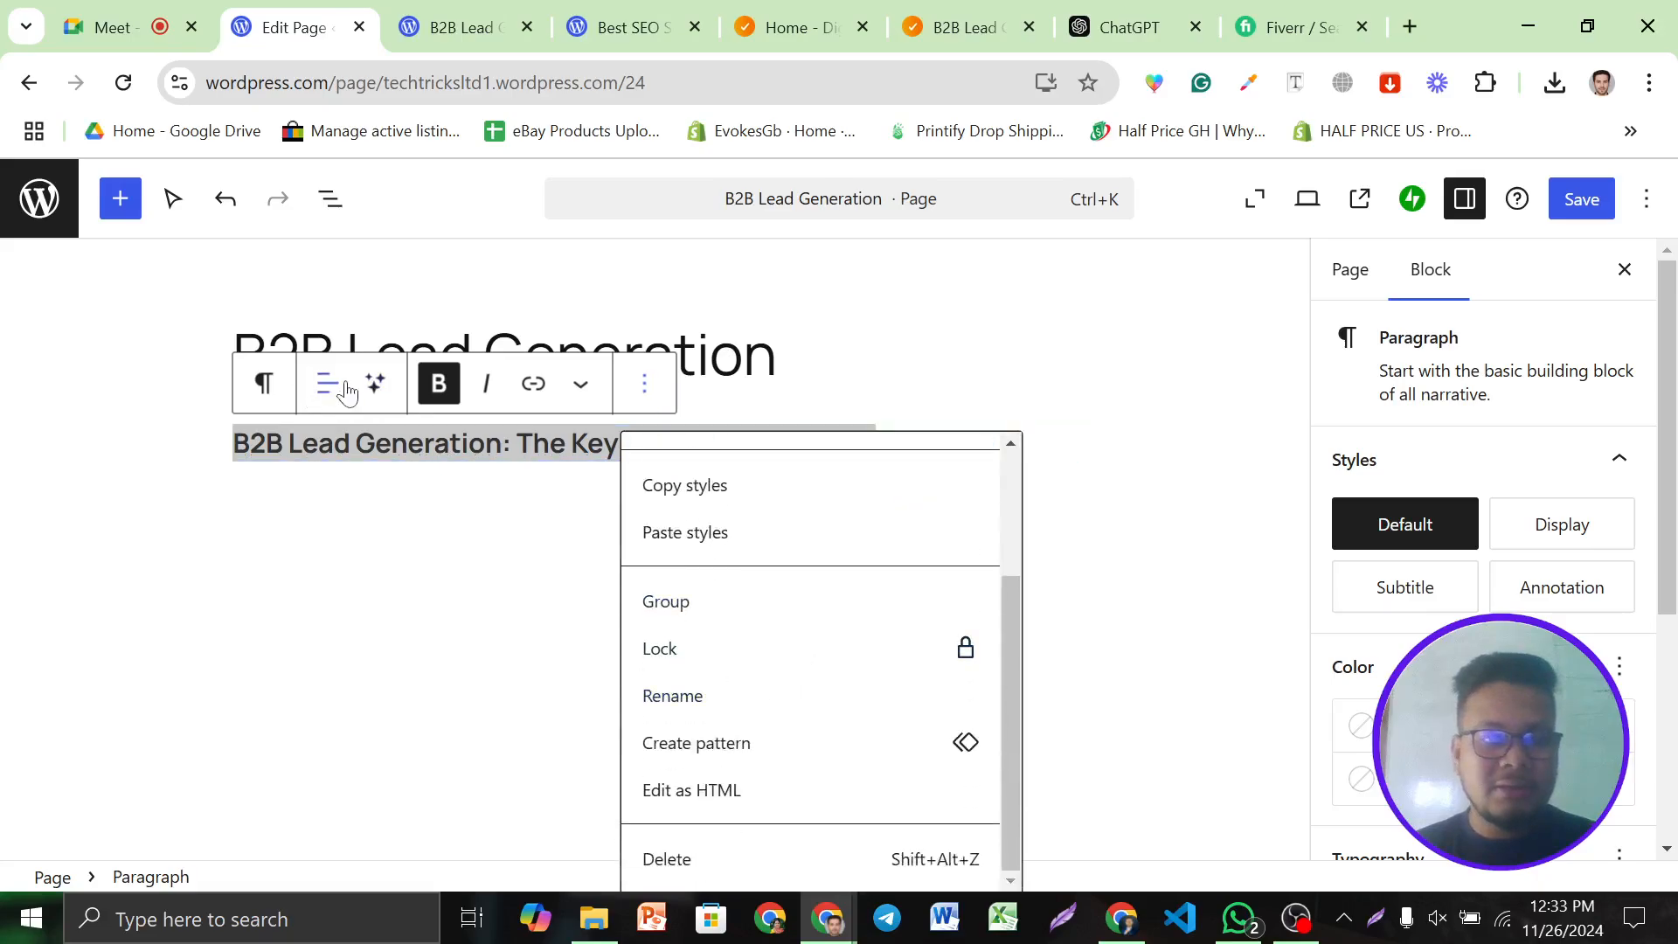
left_click(263, 385)
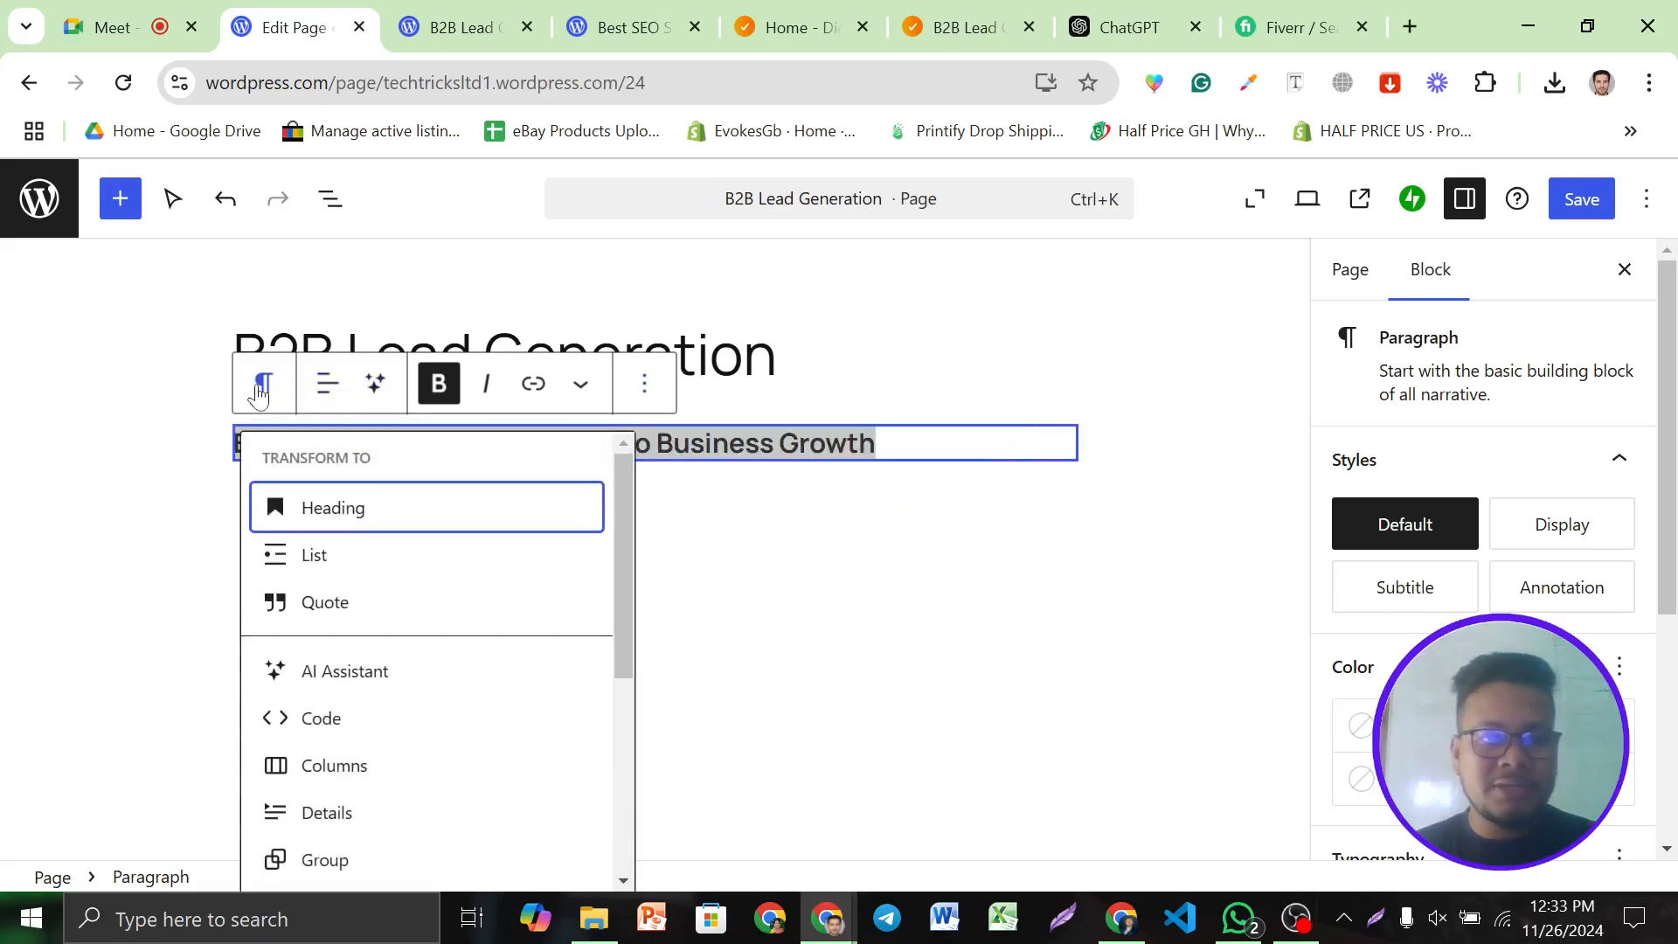
left_click(320, 520)
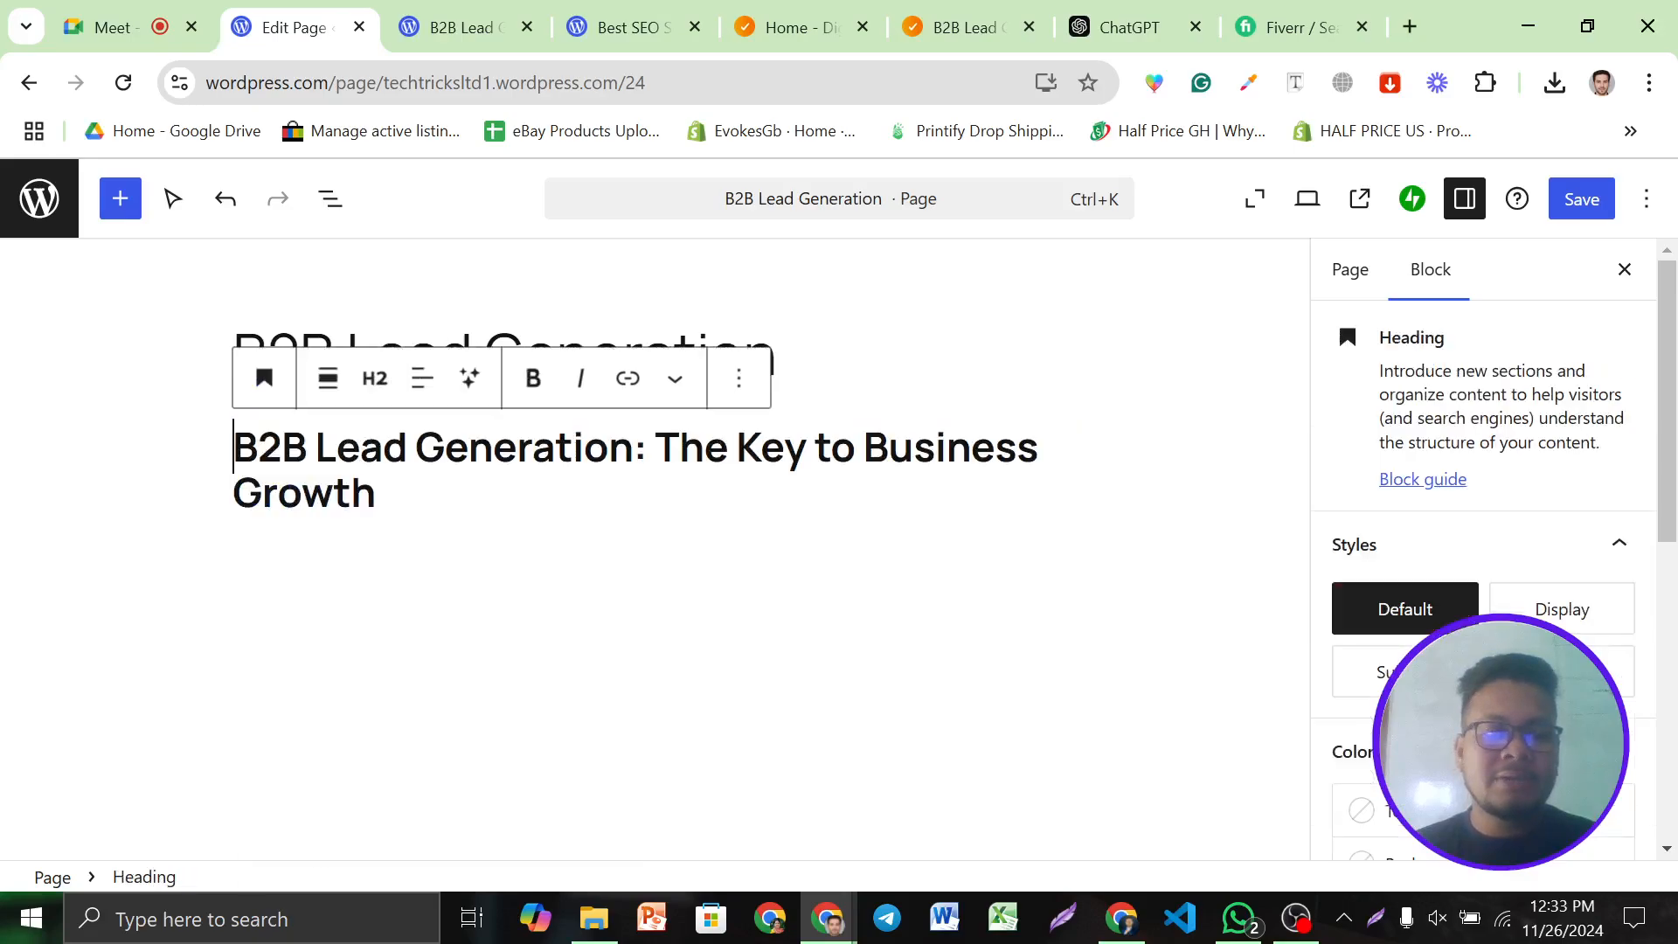
left_click(494, 544)
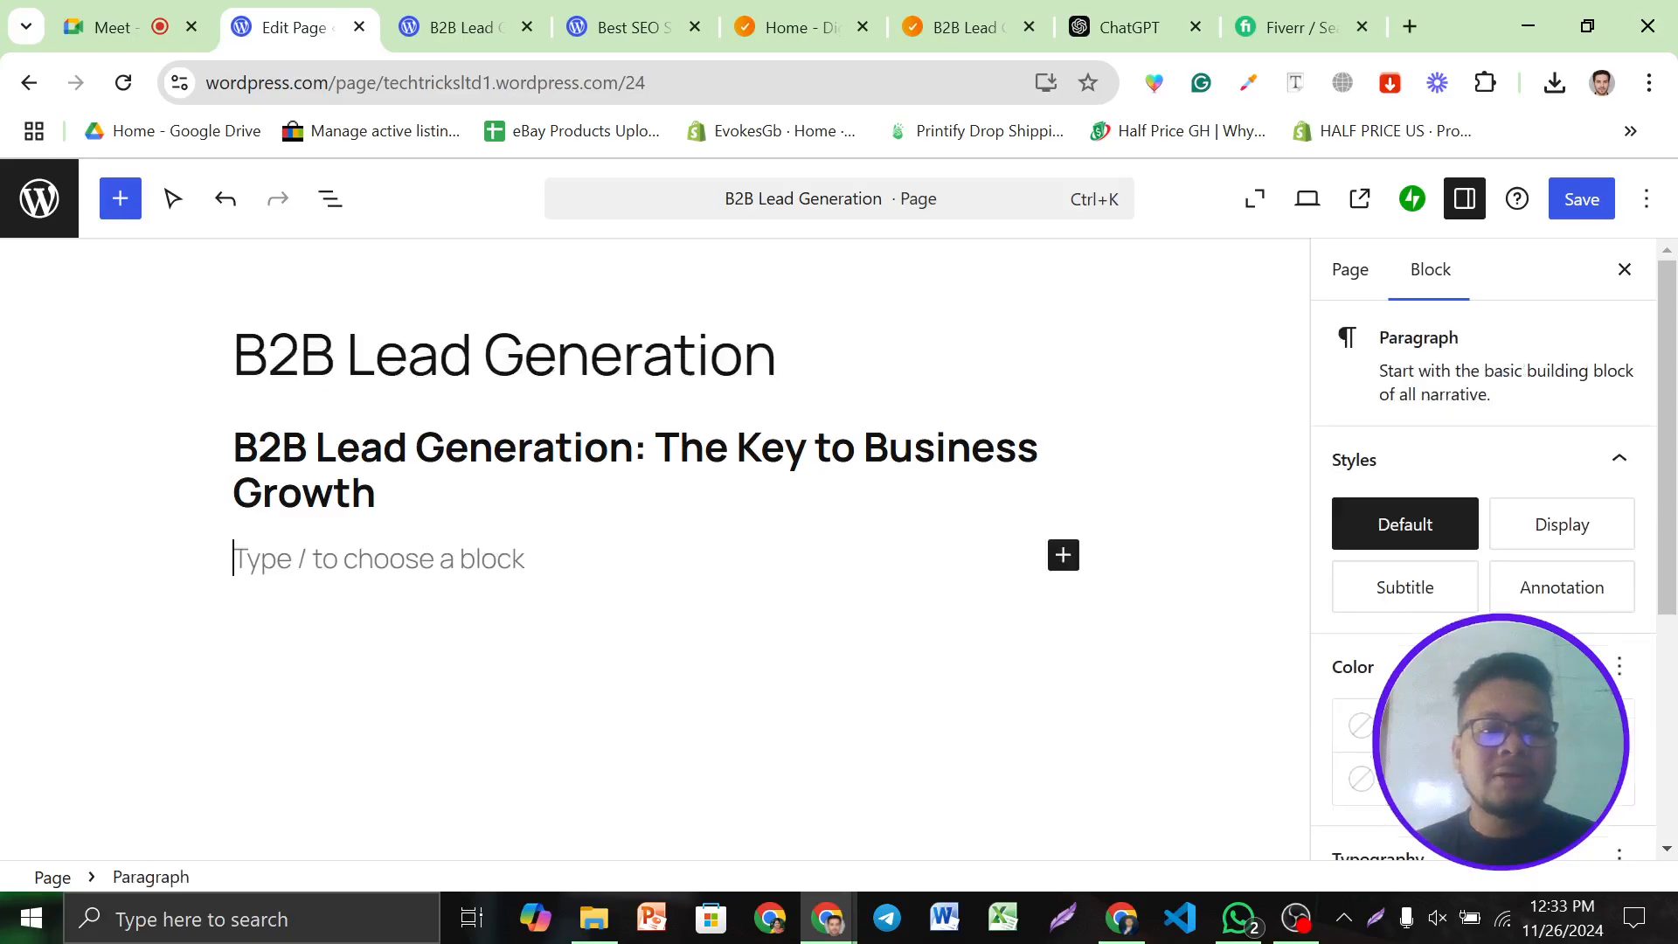
Copy the whole ChatGPT answer and paste it below the H2 heading, introduction through conclusion
left_click(1174, 13)
scroll(564, 435, "down", 3)
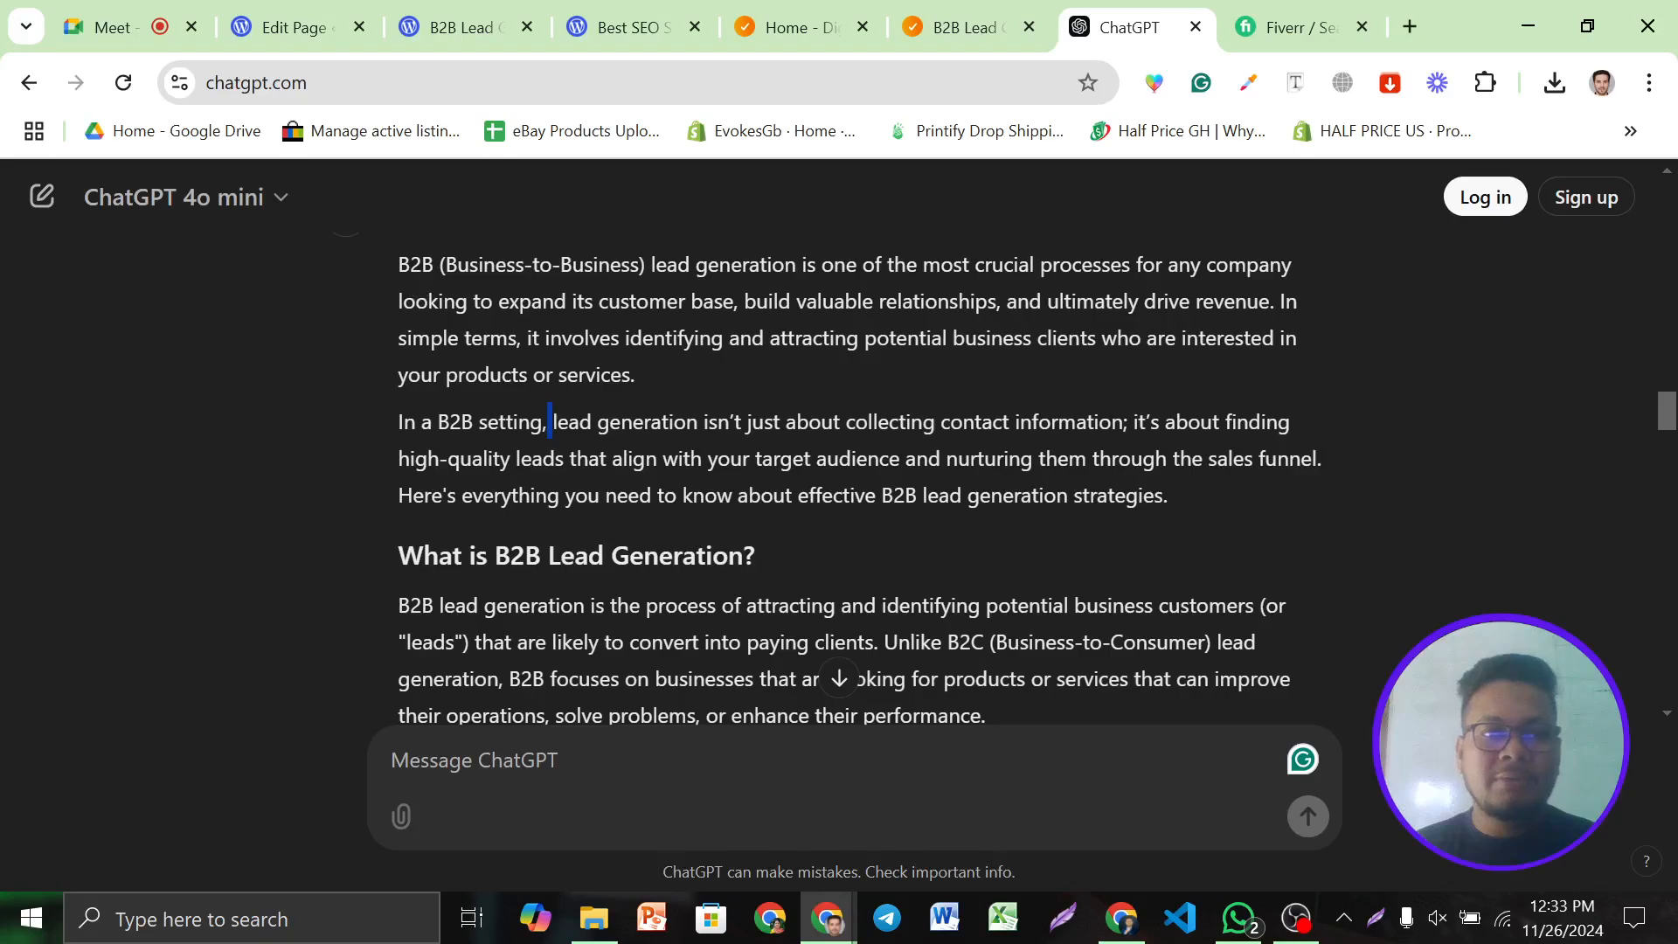
key("ctrl+a")
scroll(550, 422, "down", 20)
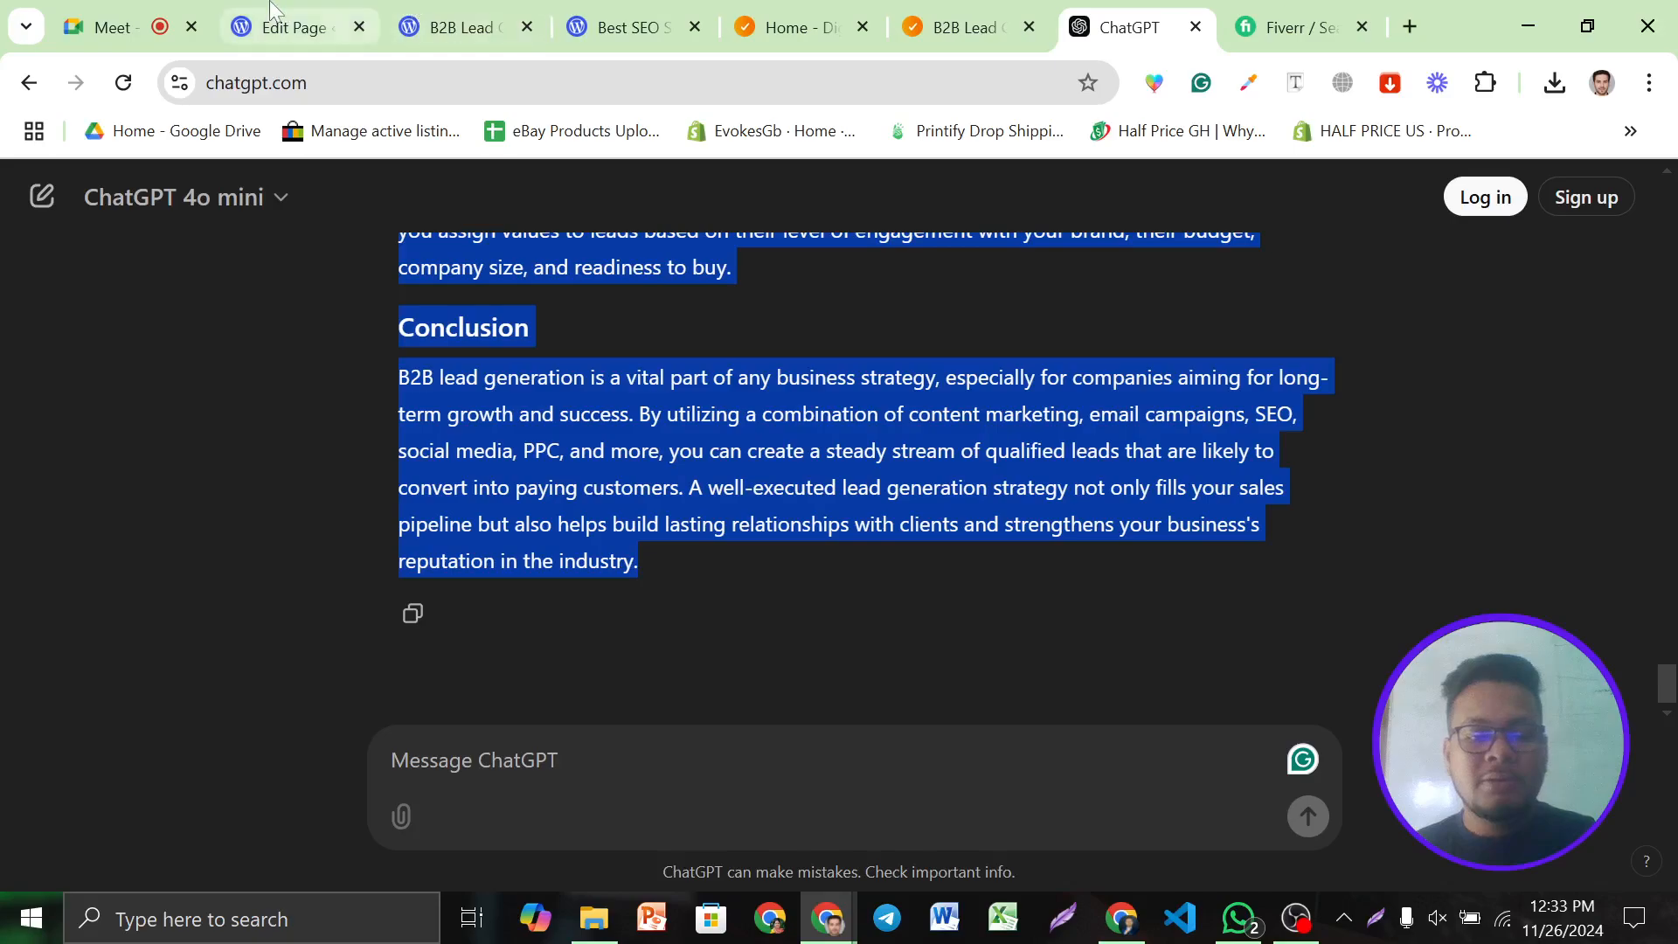
left_click(266, 31)
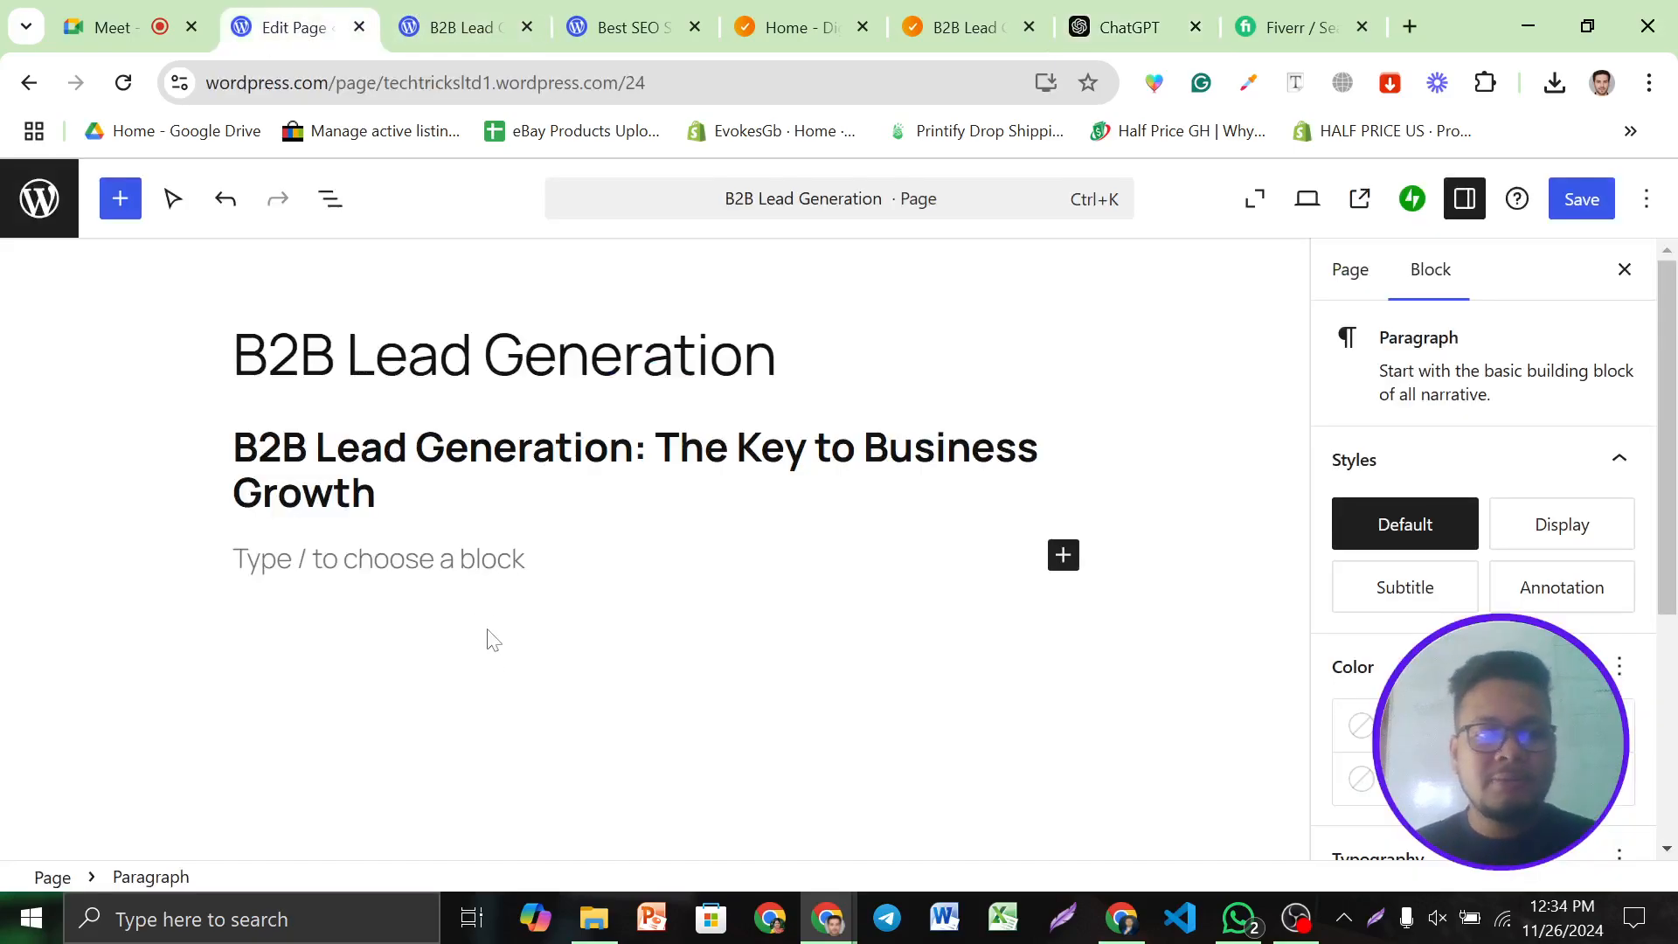
key("ctrl+v")
scroll(642, 548, "up", 20)
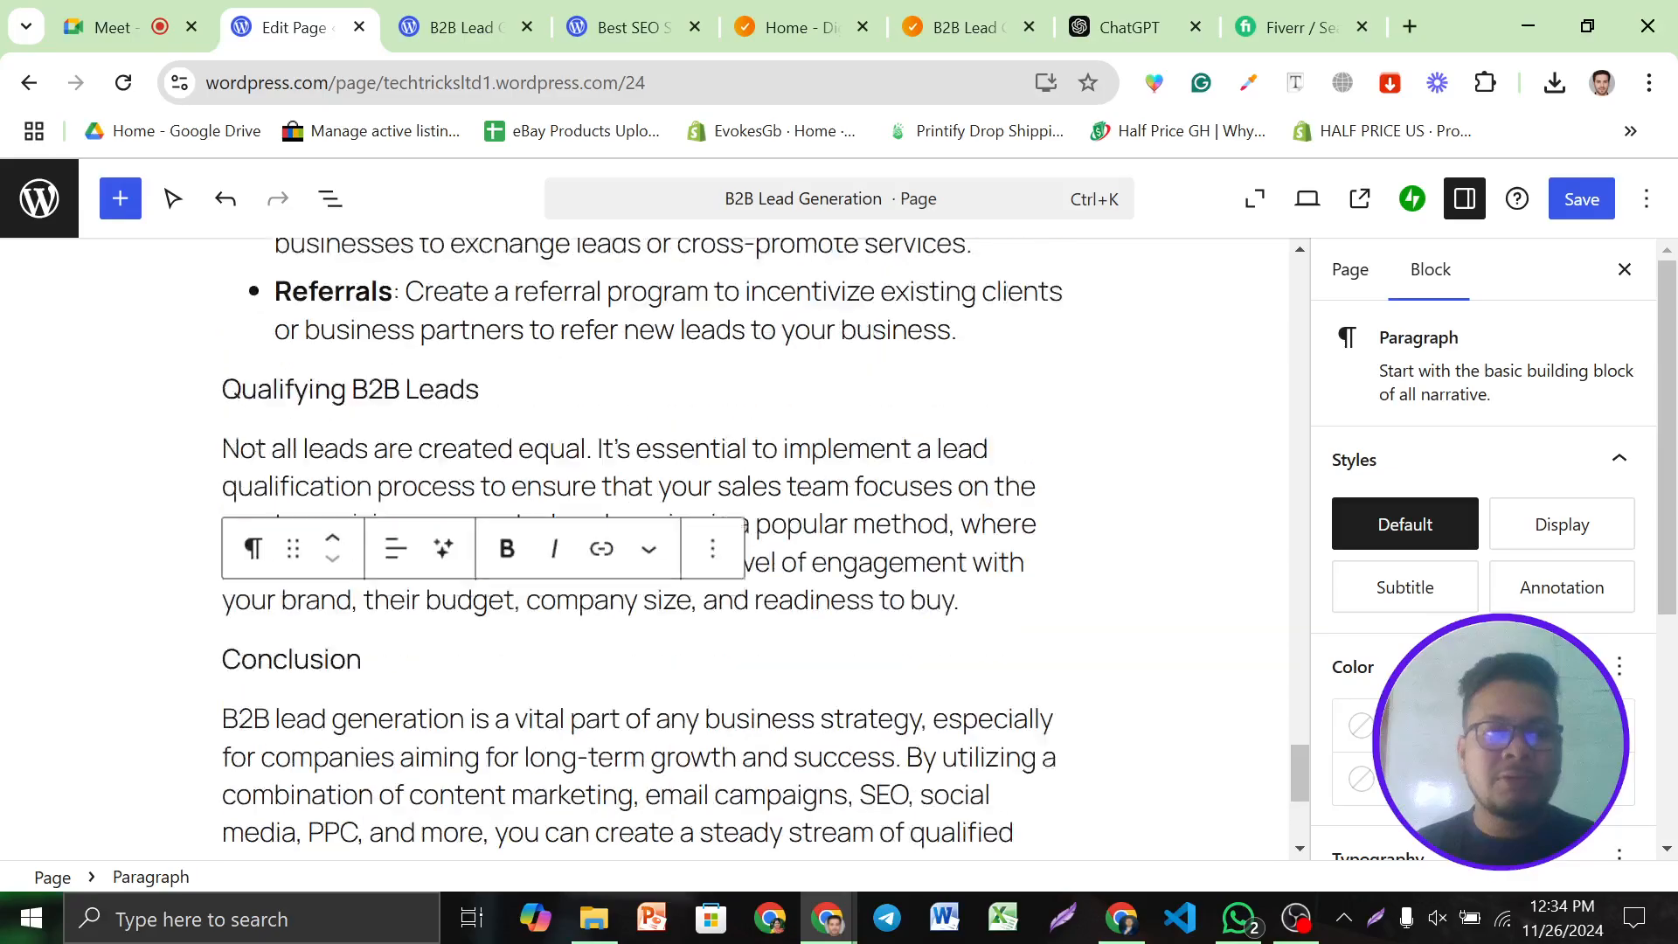
scroll(642, 548, "up", 10)
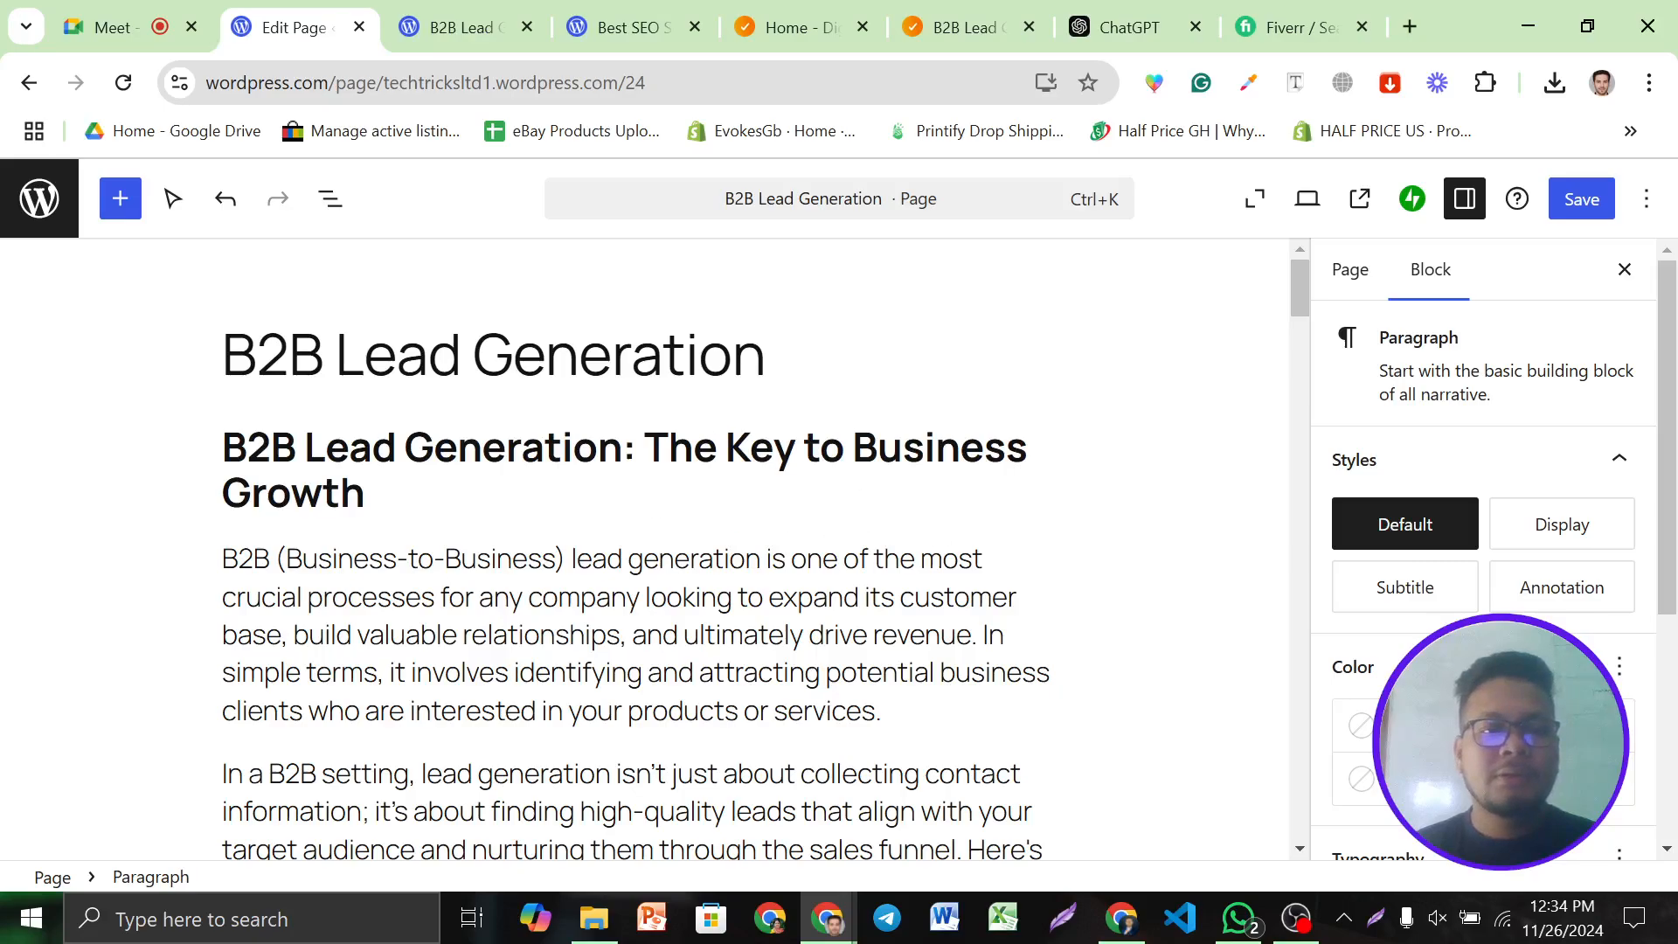
scroll(642, 548, "down", 2)
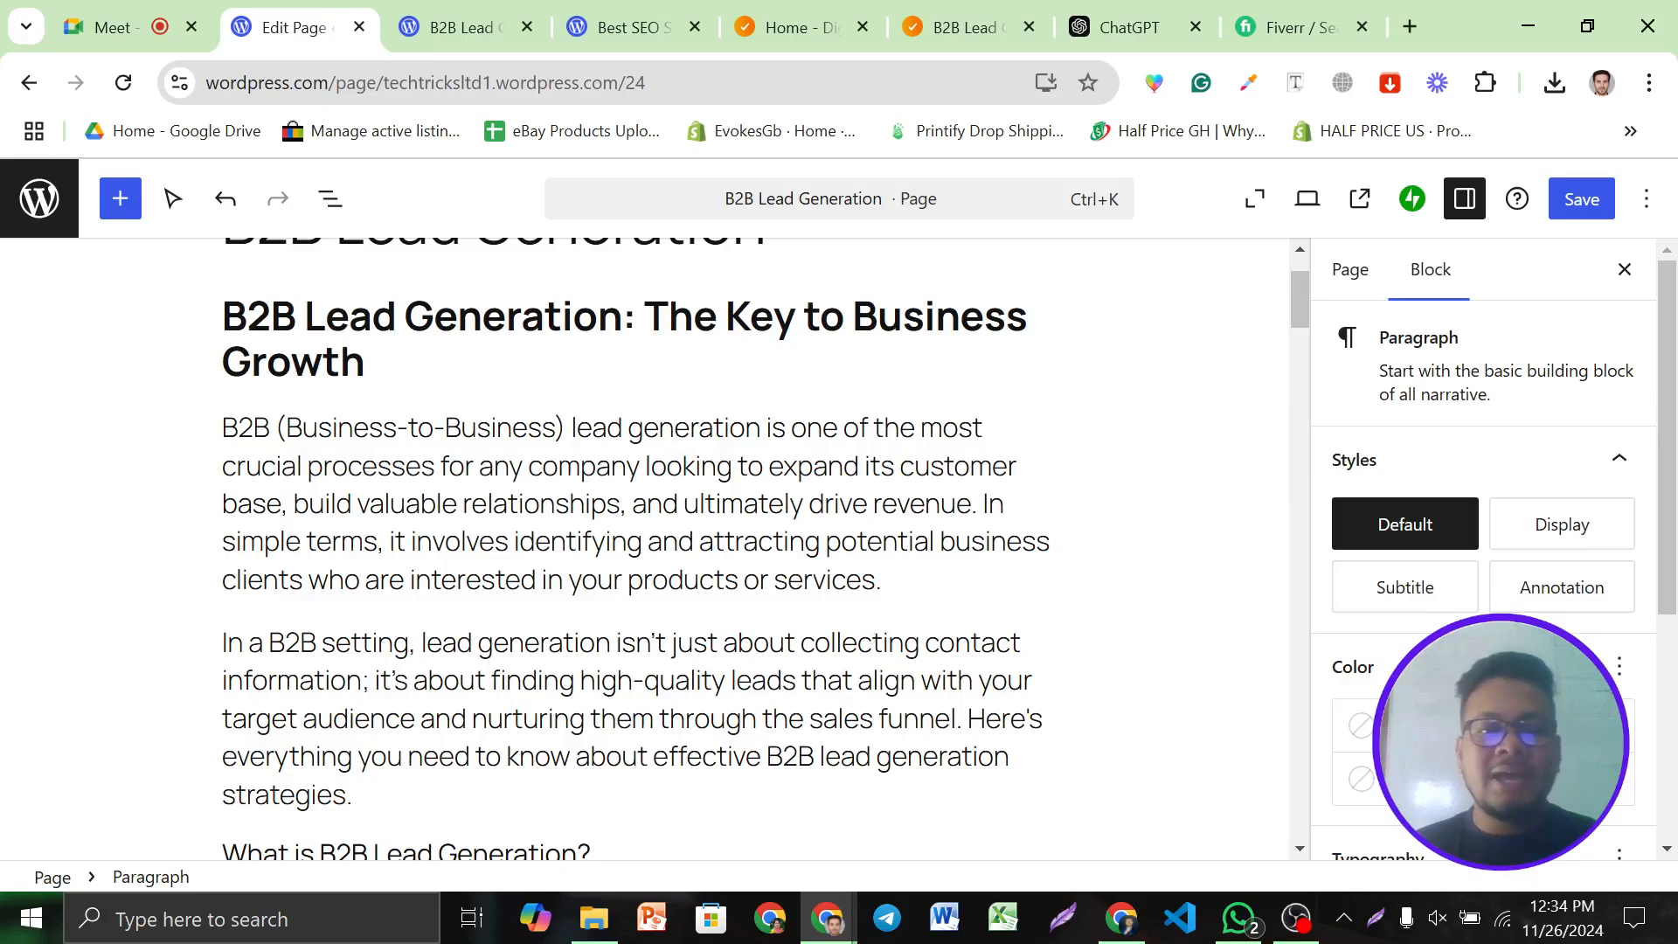
left_click(882, 581)
scroll(929, 614, "down", 15)
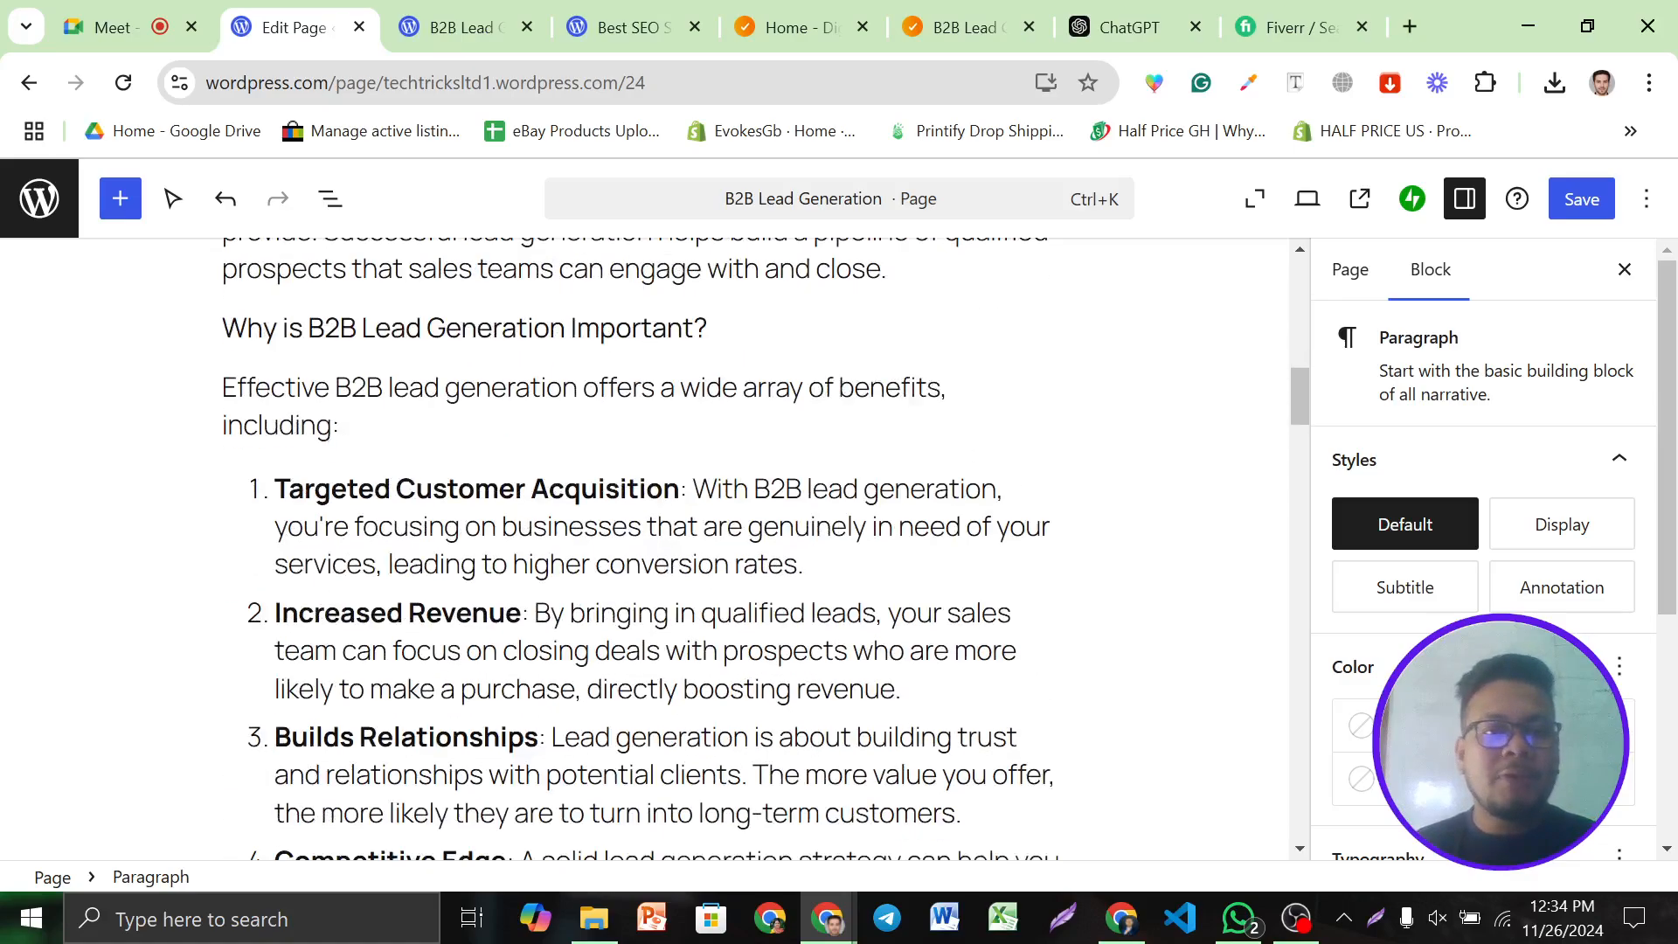
scroll(642, 548, "up", 10)
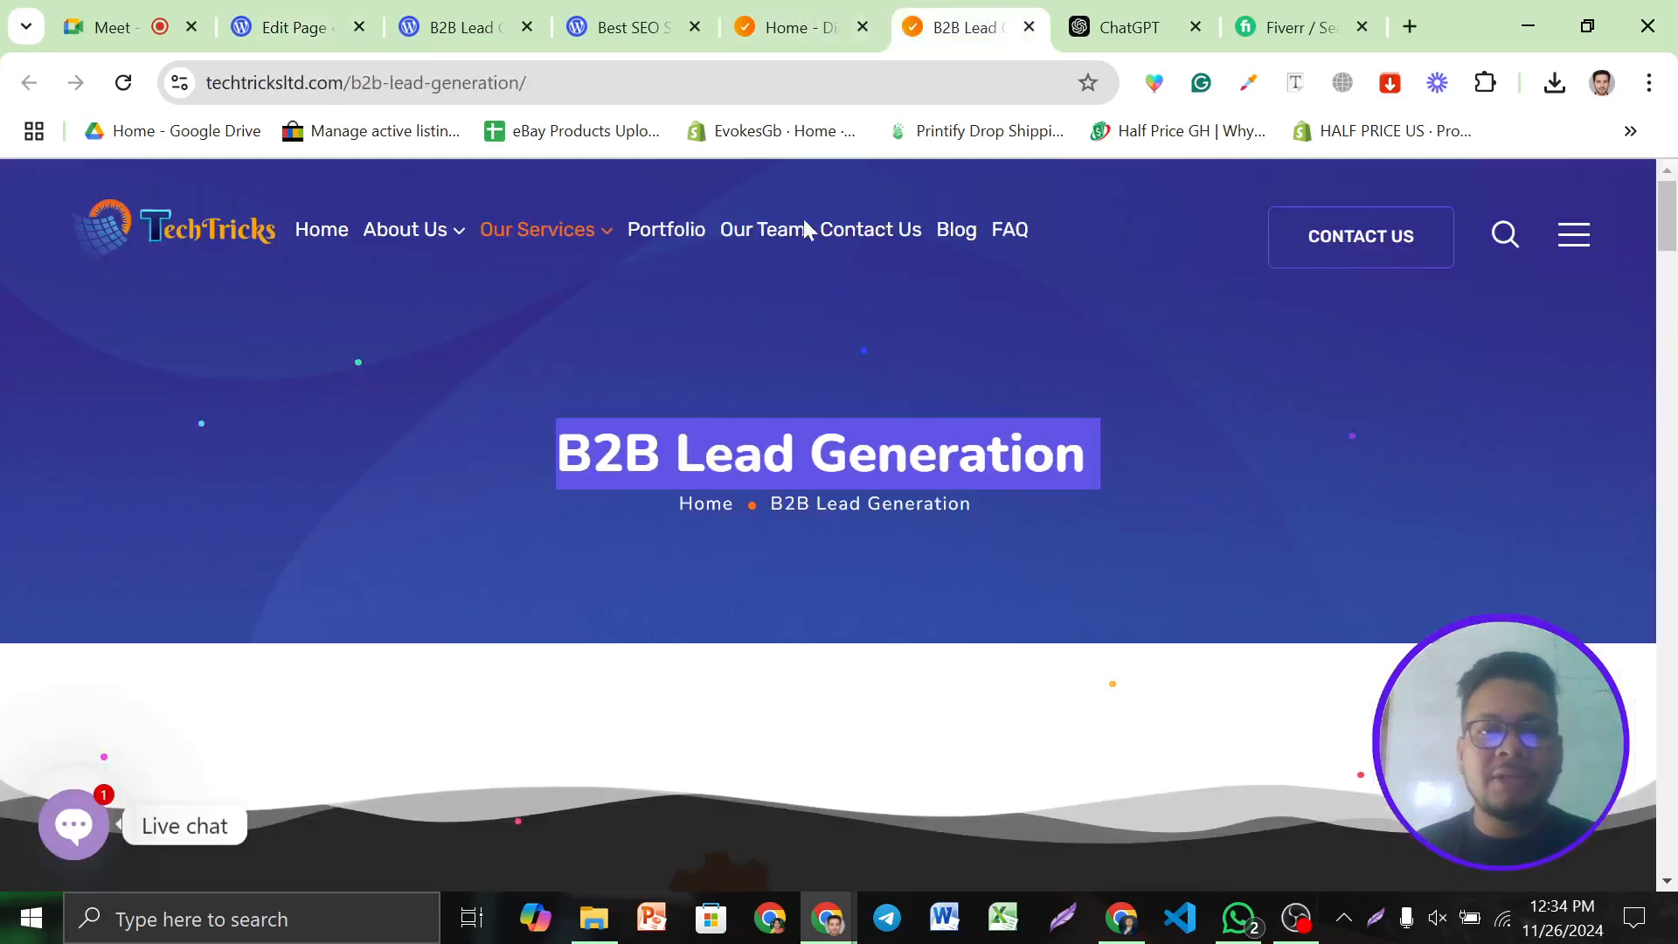
On techtricksltd.com's B2B page, choose to save the B2B business image
left_click(966, 27)
scroll(976, 457, "down", 6)
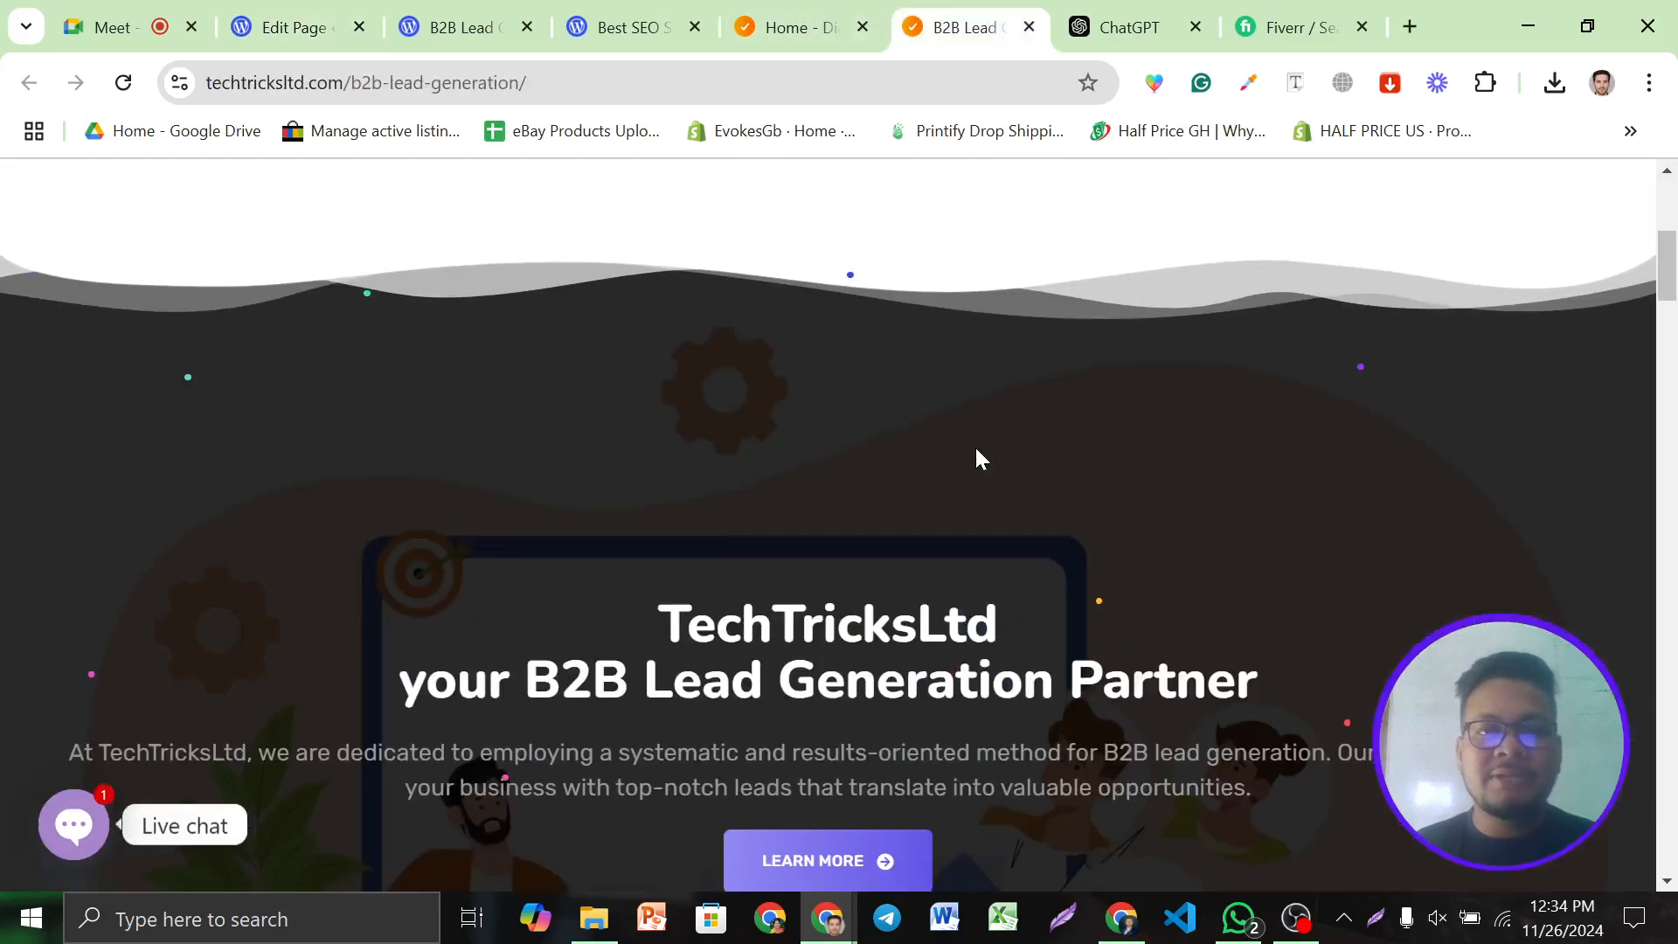
scroll(976, 457, "down", 10)
scroll(1031, 363, "down", 7)
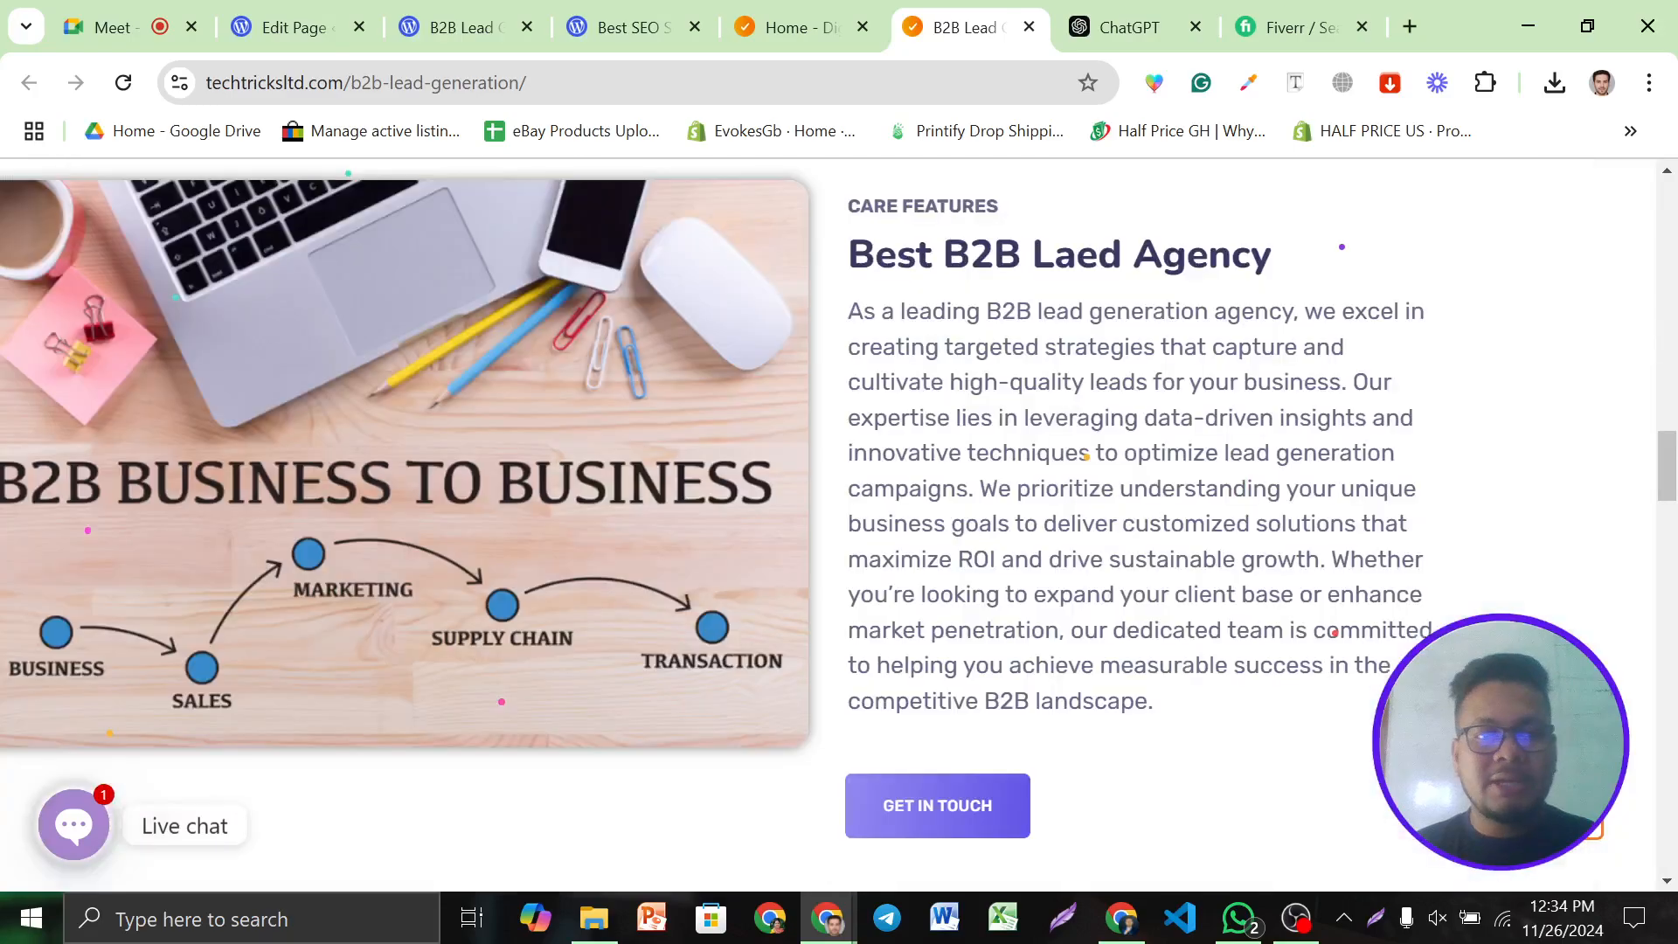
right_click(498, 337)
left_click(607, 443)
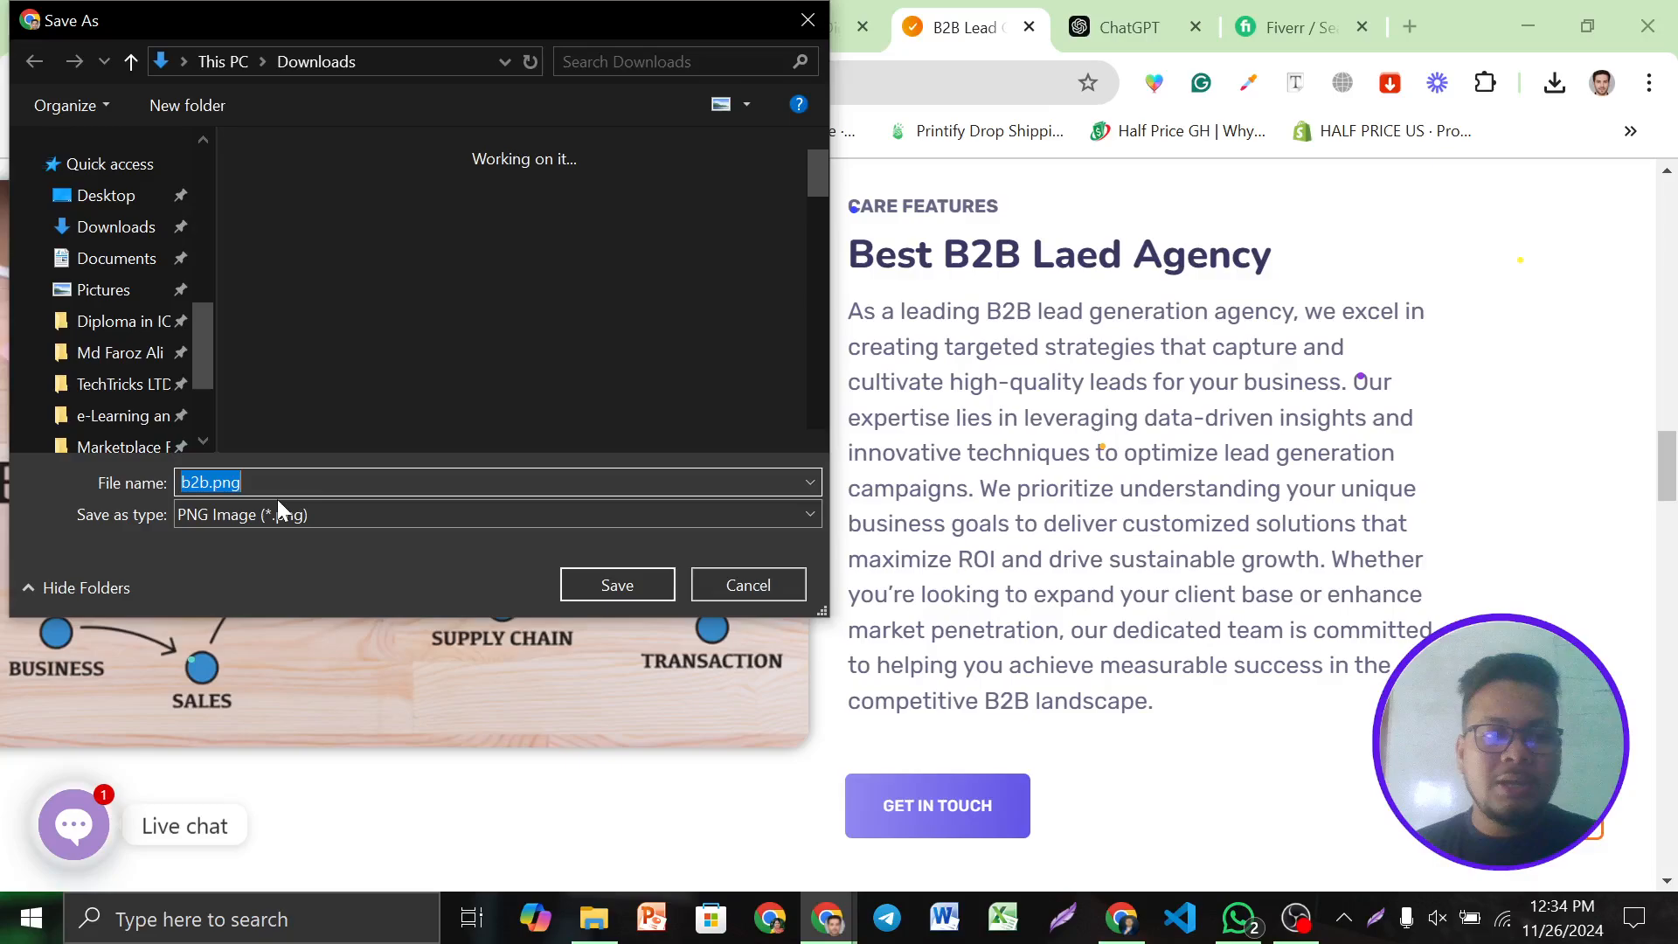
Save the image as 'B2B Lead Generation.png' using clipboard history, then view the live page
key("super+v")
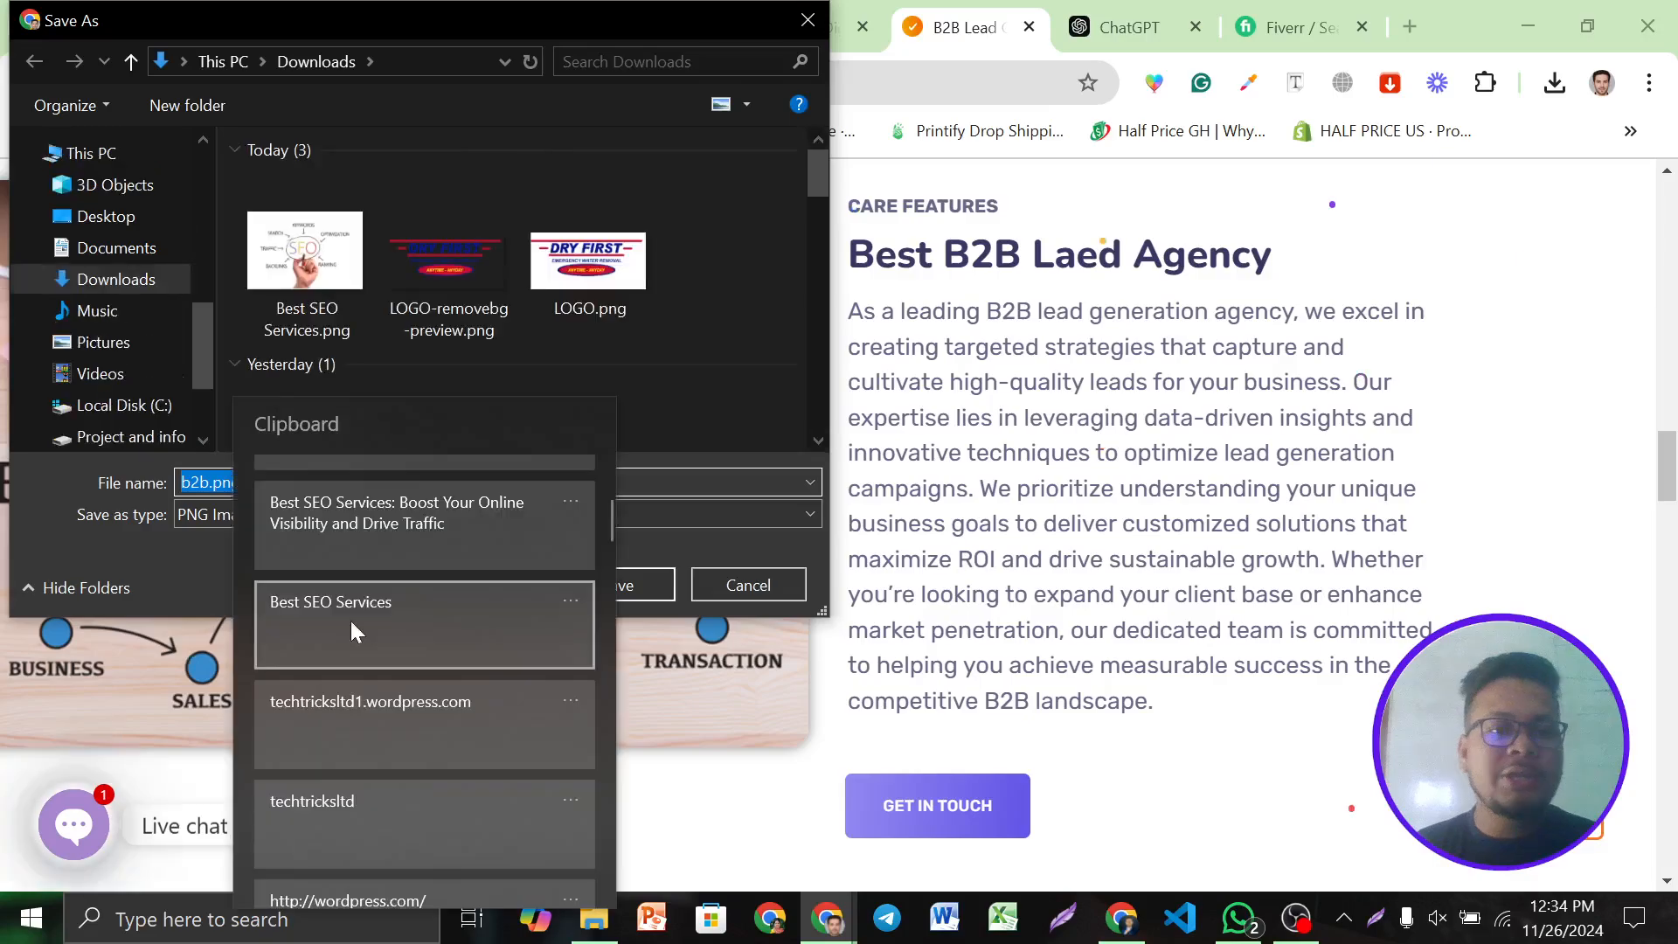
scroll(393, 630, "up", 3)
scroll(443, 631, "up", 1)
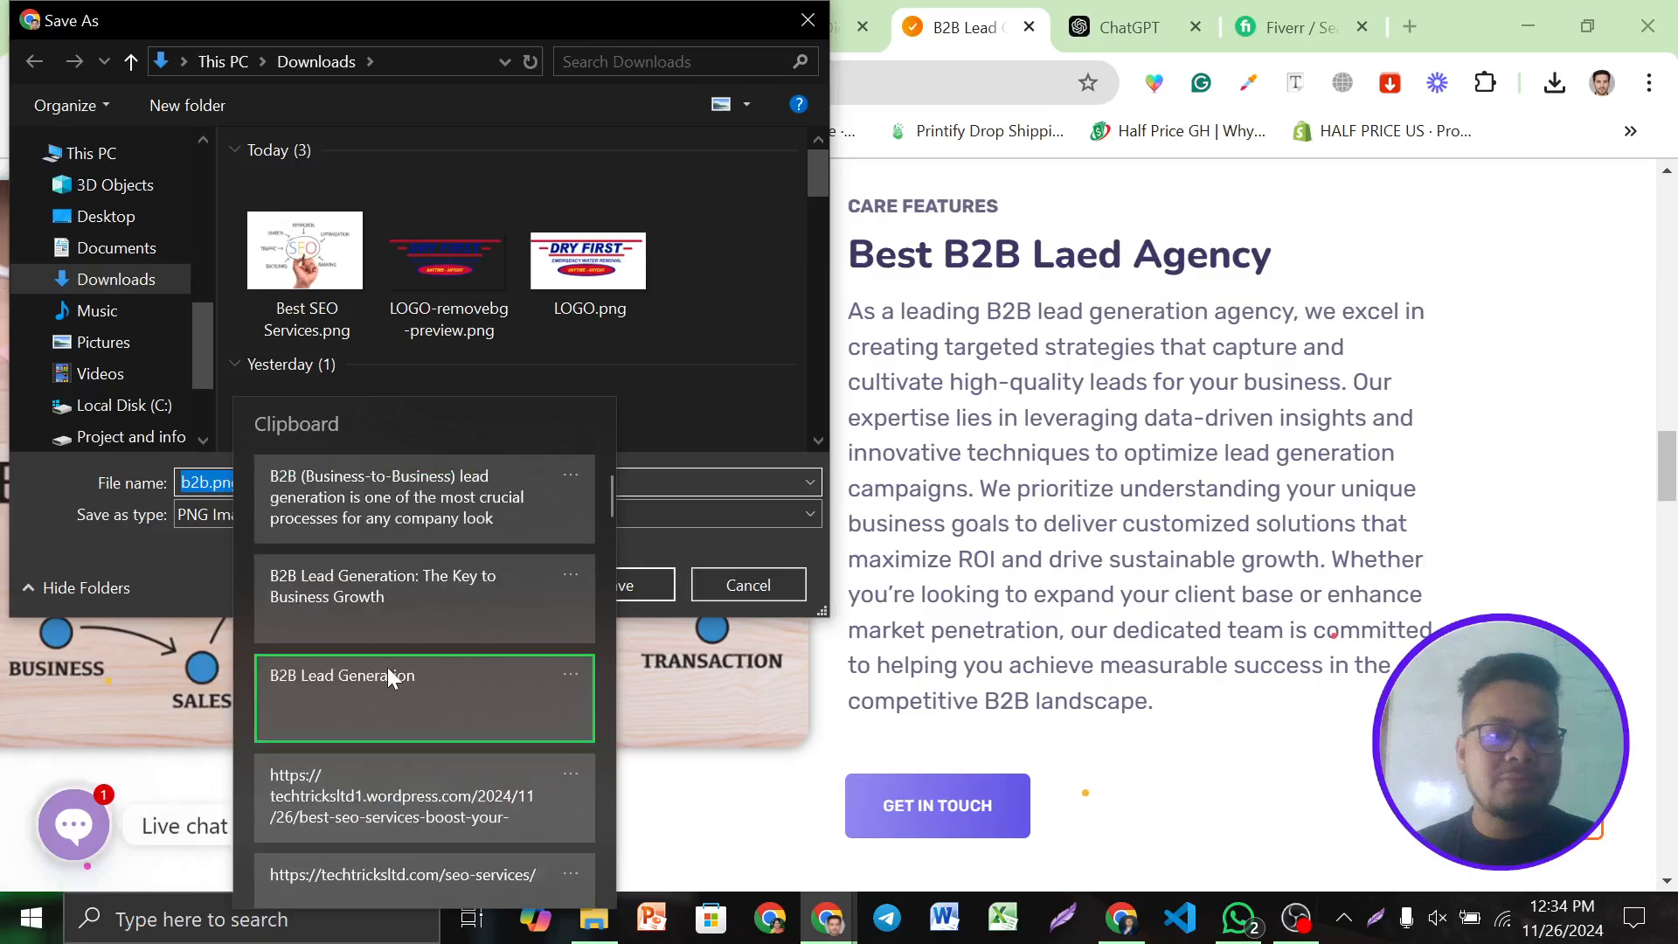
left_click(387, 668)
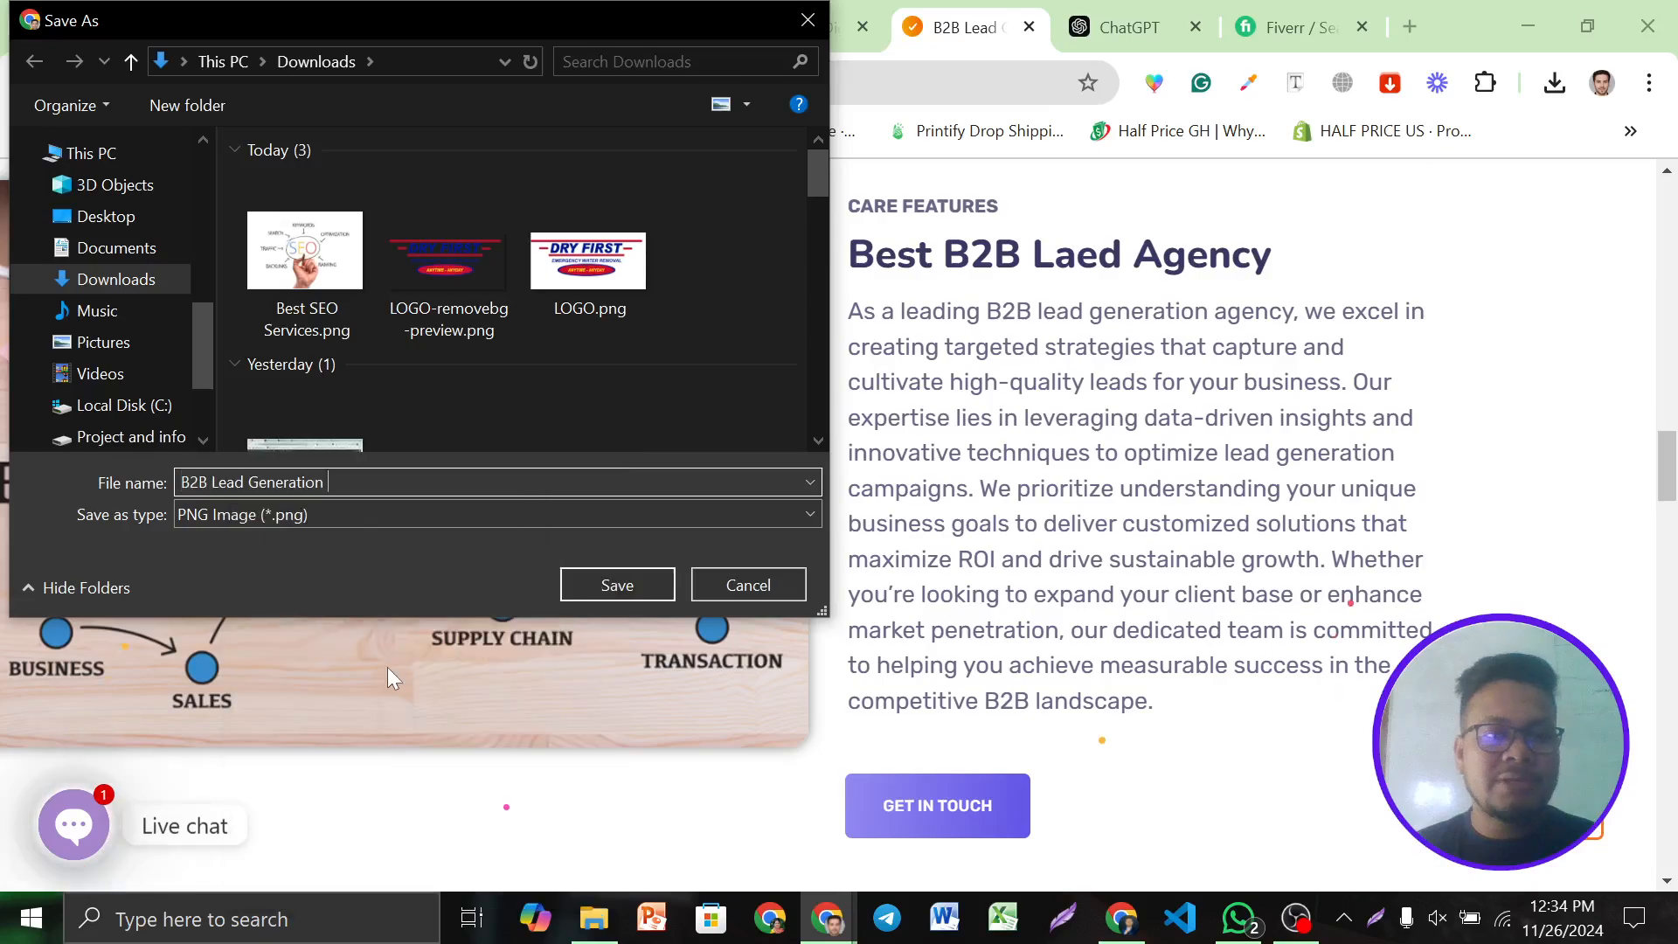
key("Return")
left_click(408, 10)
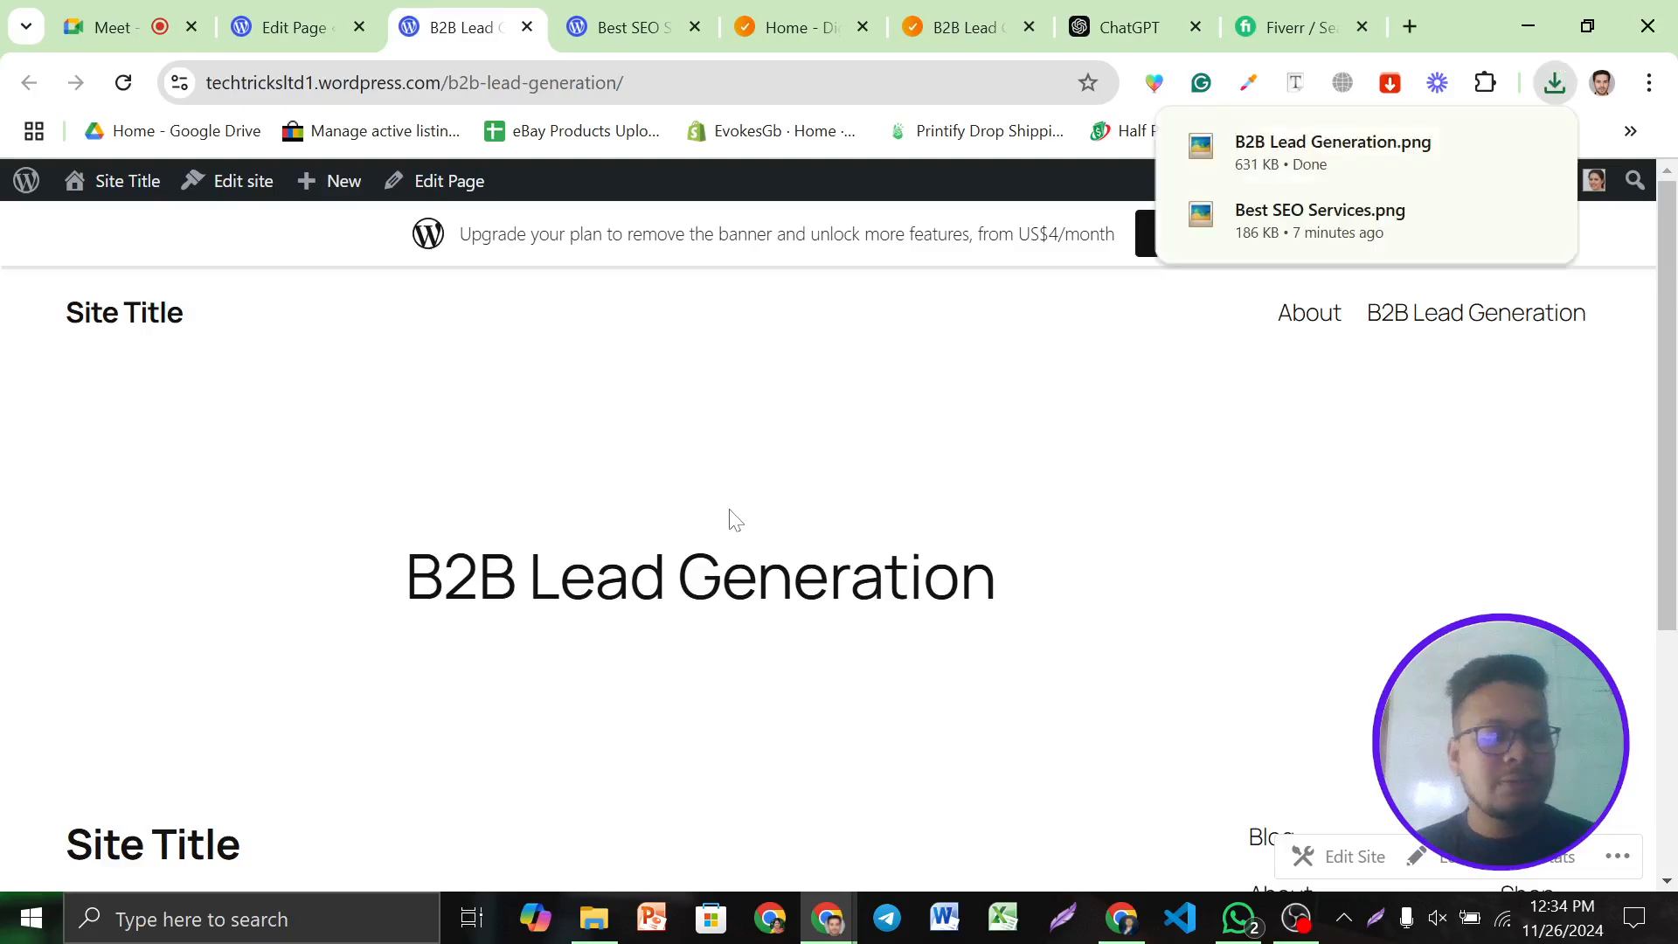
Insert an Image block under the main heading and upload B2B Lead Generation.png
scroll(733, 519, "down", 1)
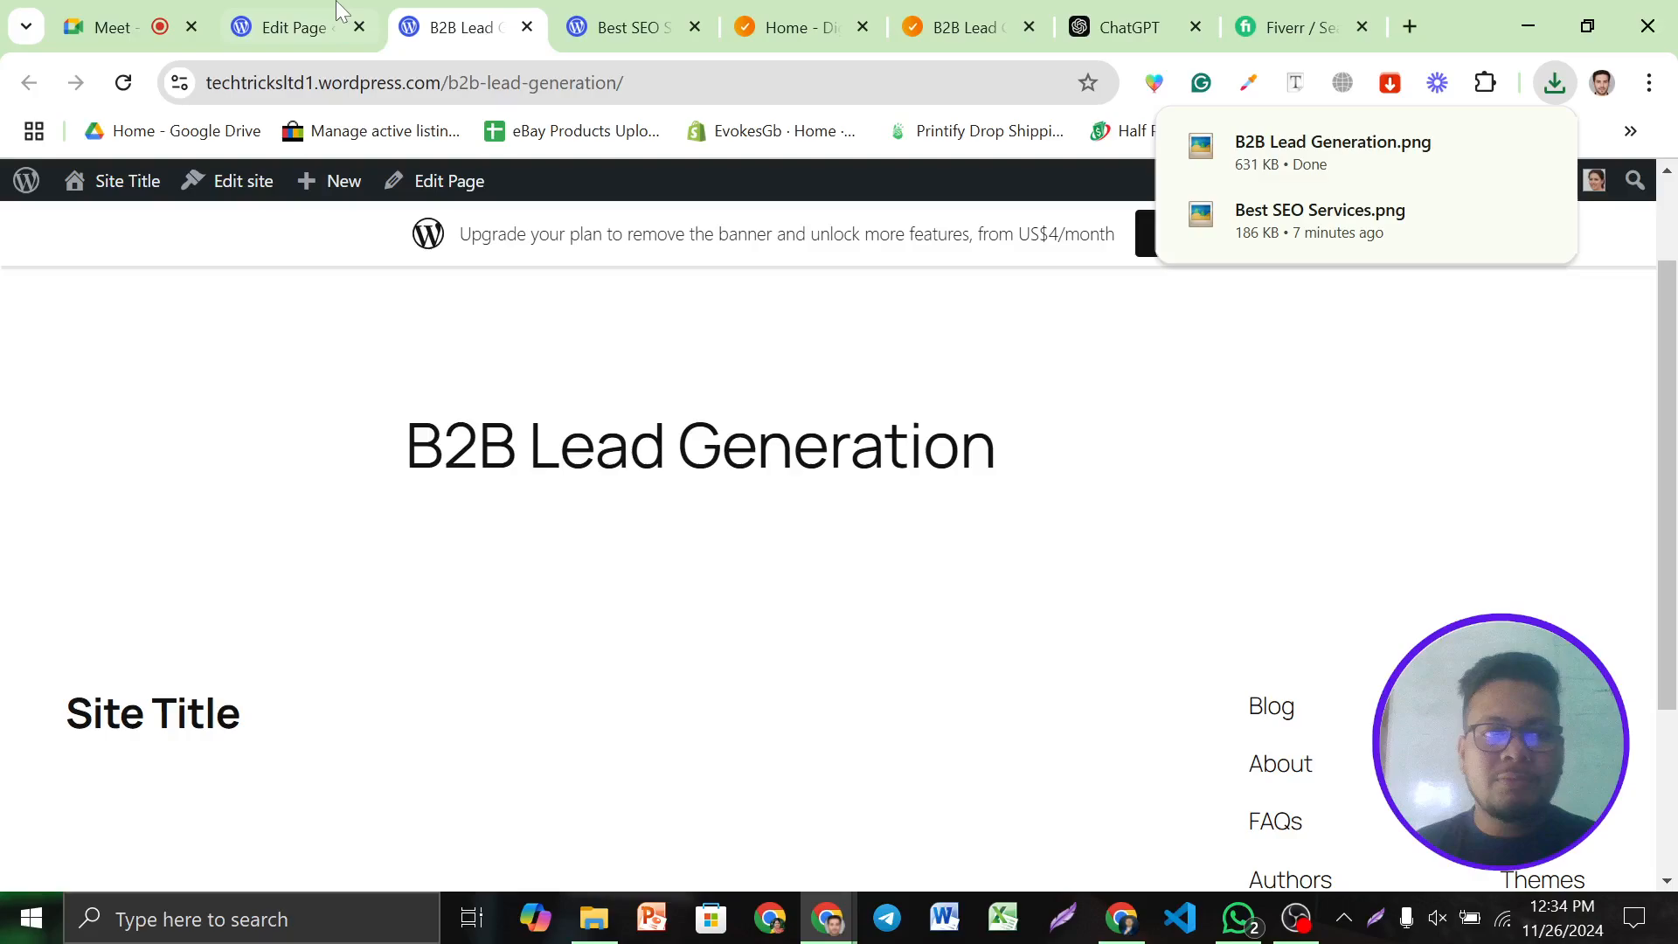
left_click(339, 12)
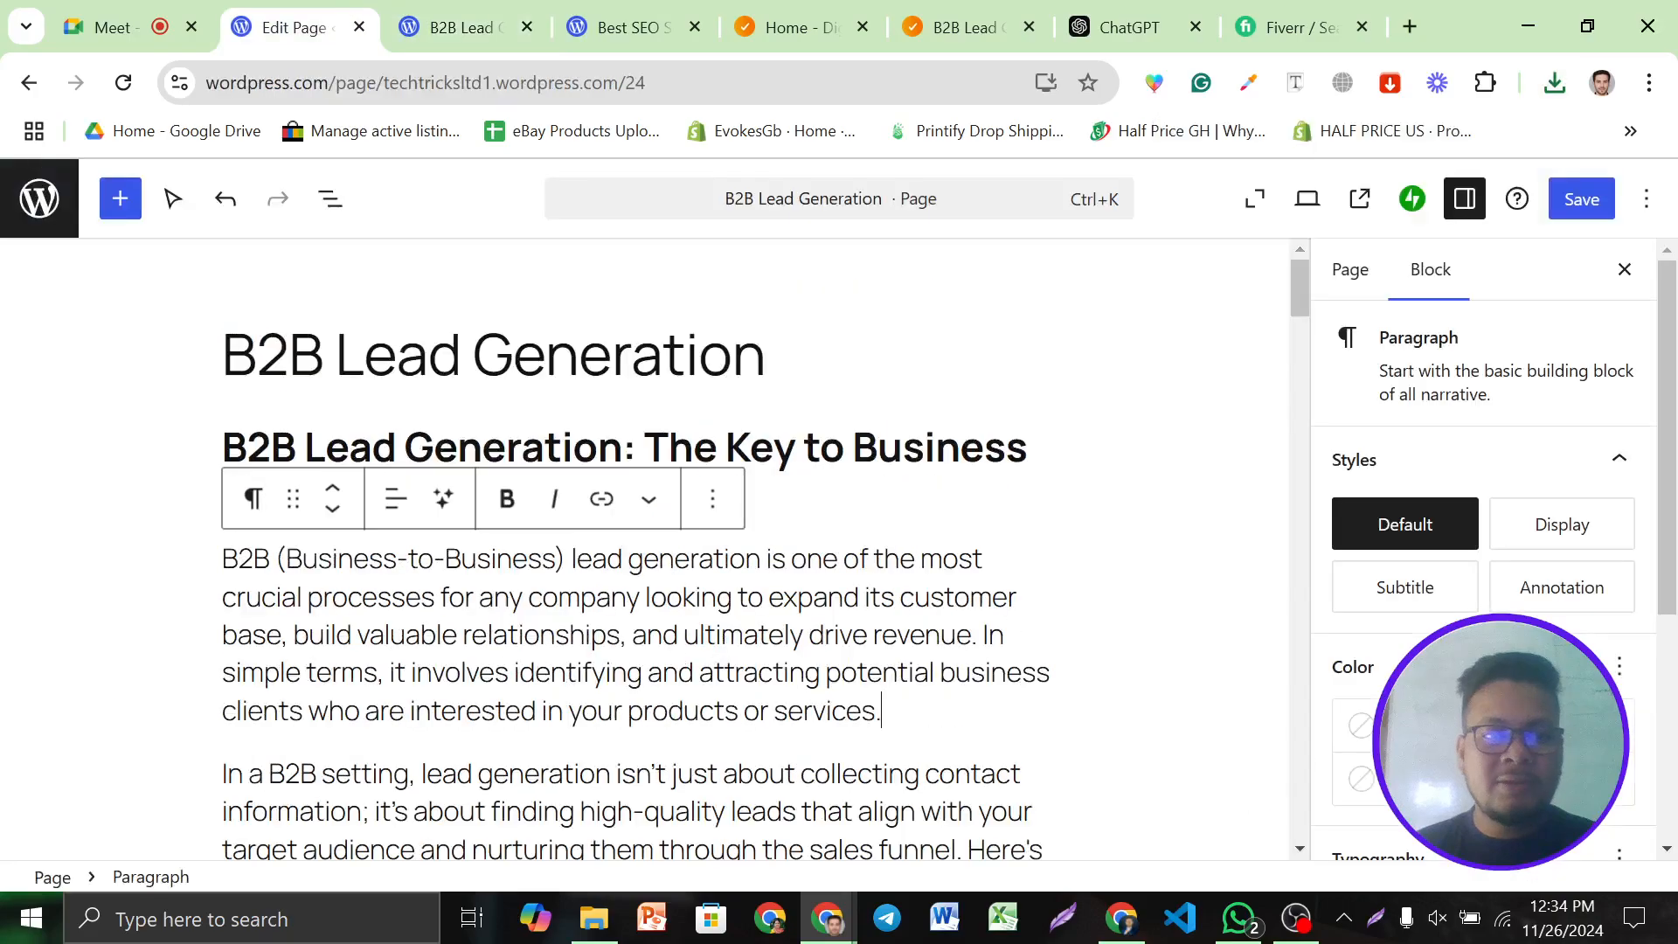
left_click(624, 449)
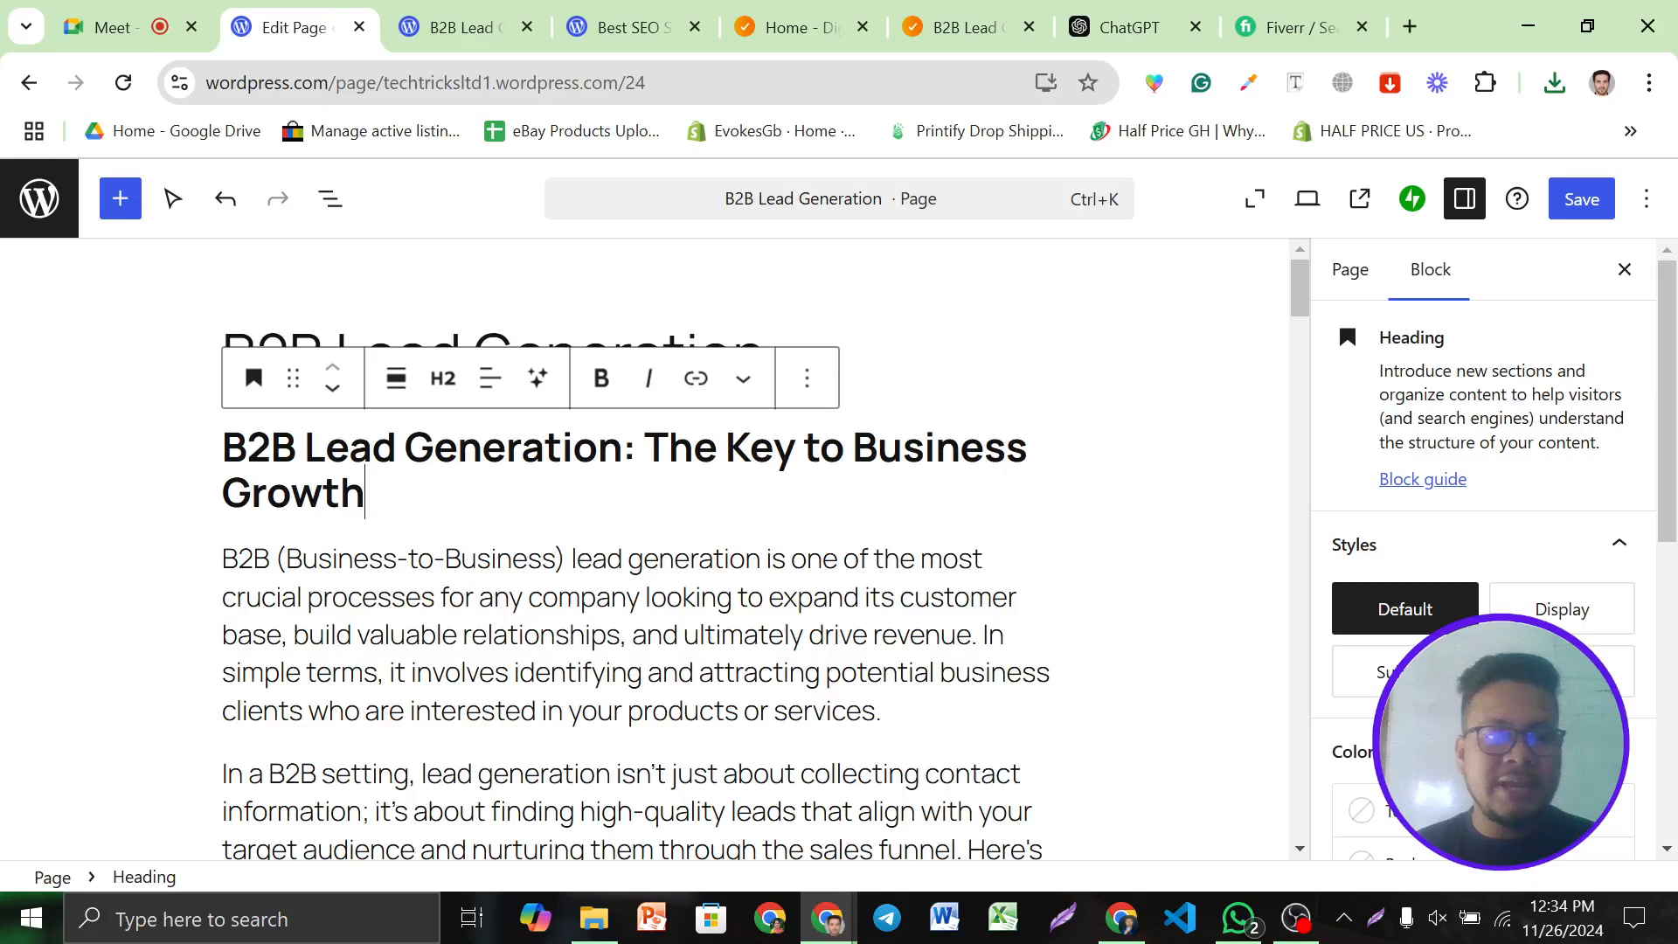
key("Return")
left_click(260, 516)
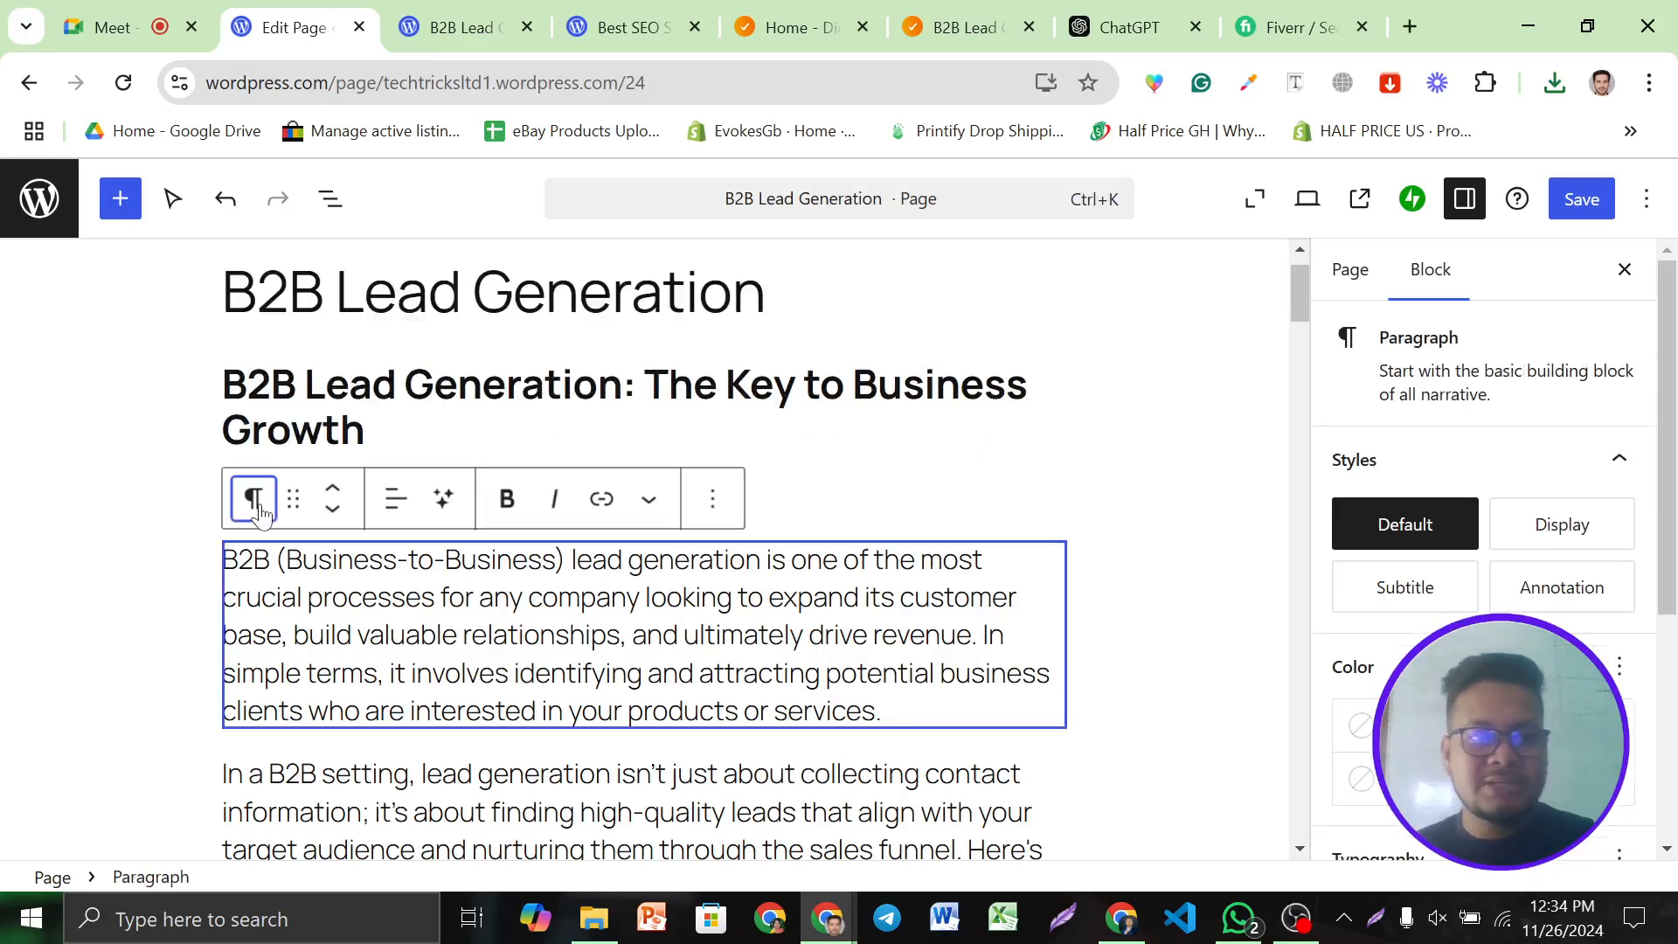
left_click(261, 514)
left_click(822, 496)
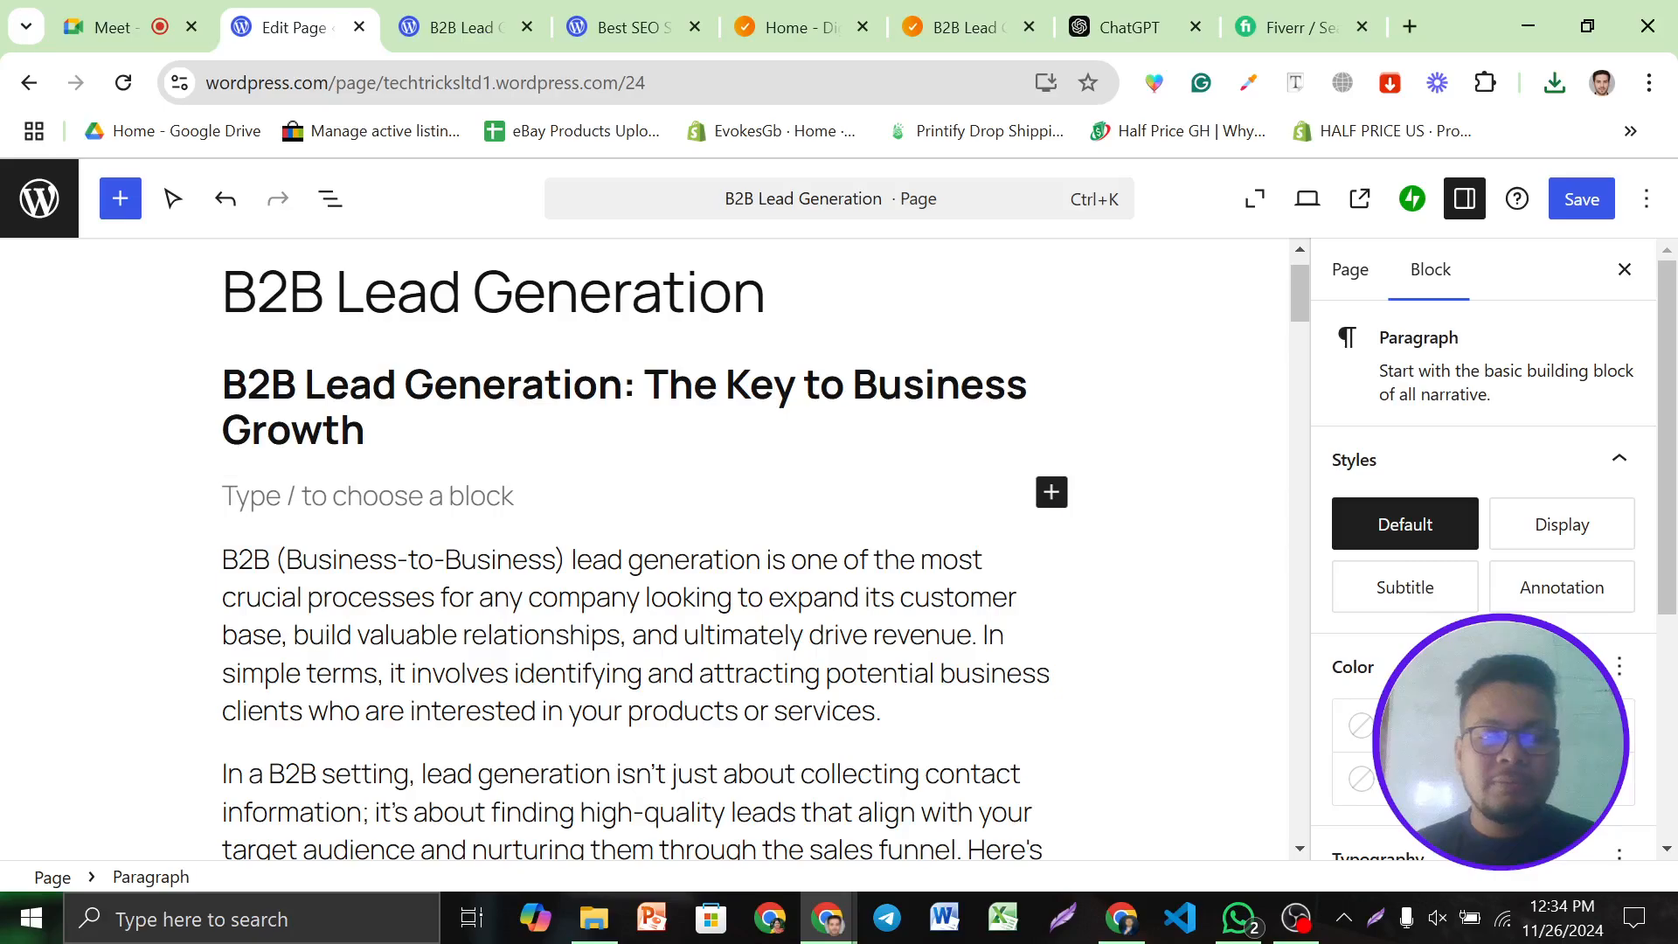
left_click(1052, 492)
left_click(1124, 823)
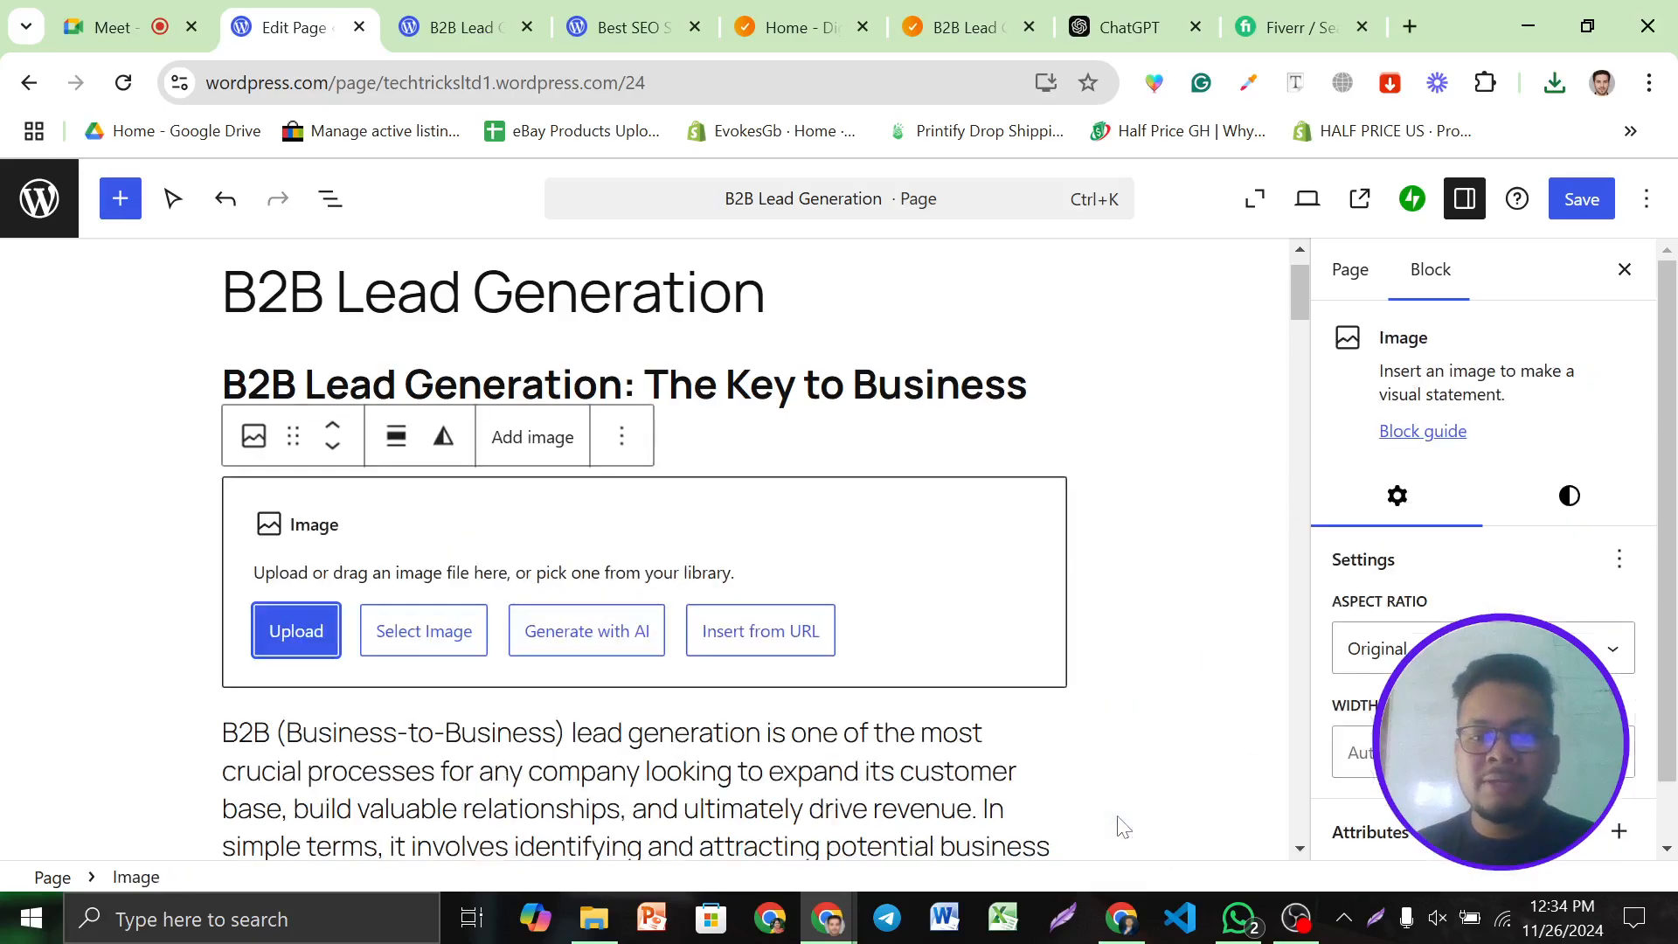
left_click(315, 639)
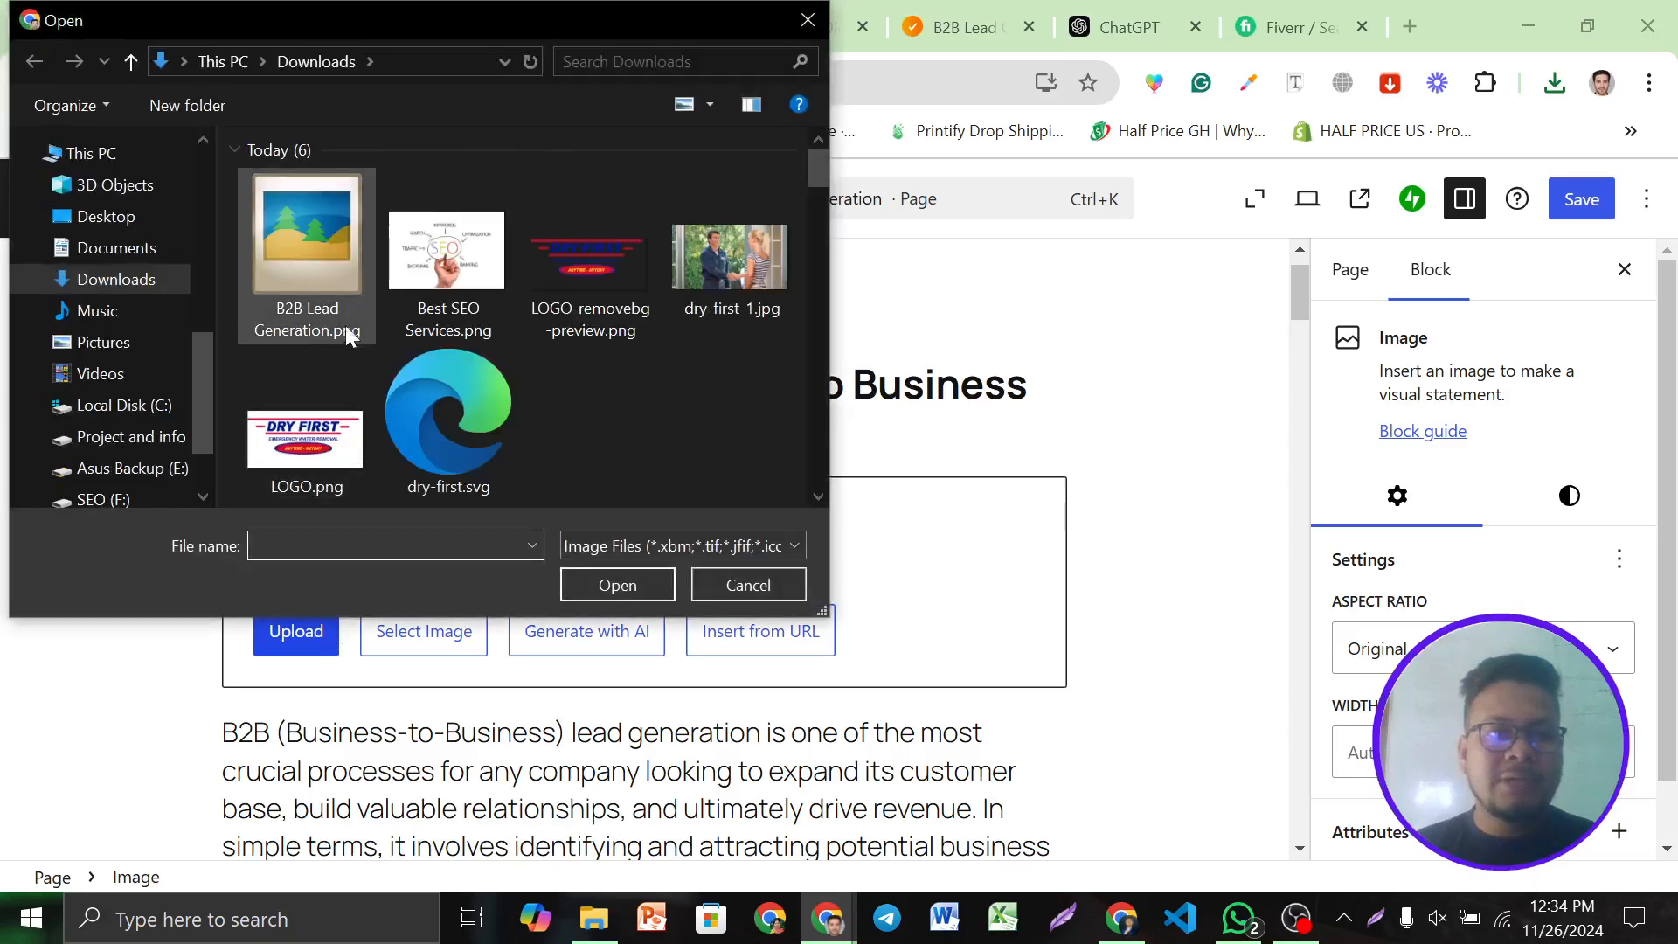
left_click(342, 325)
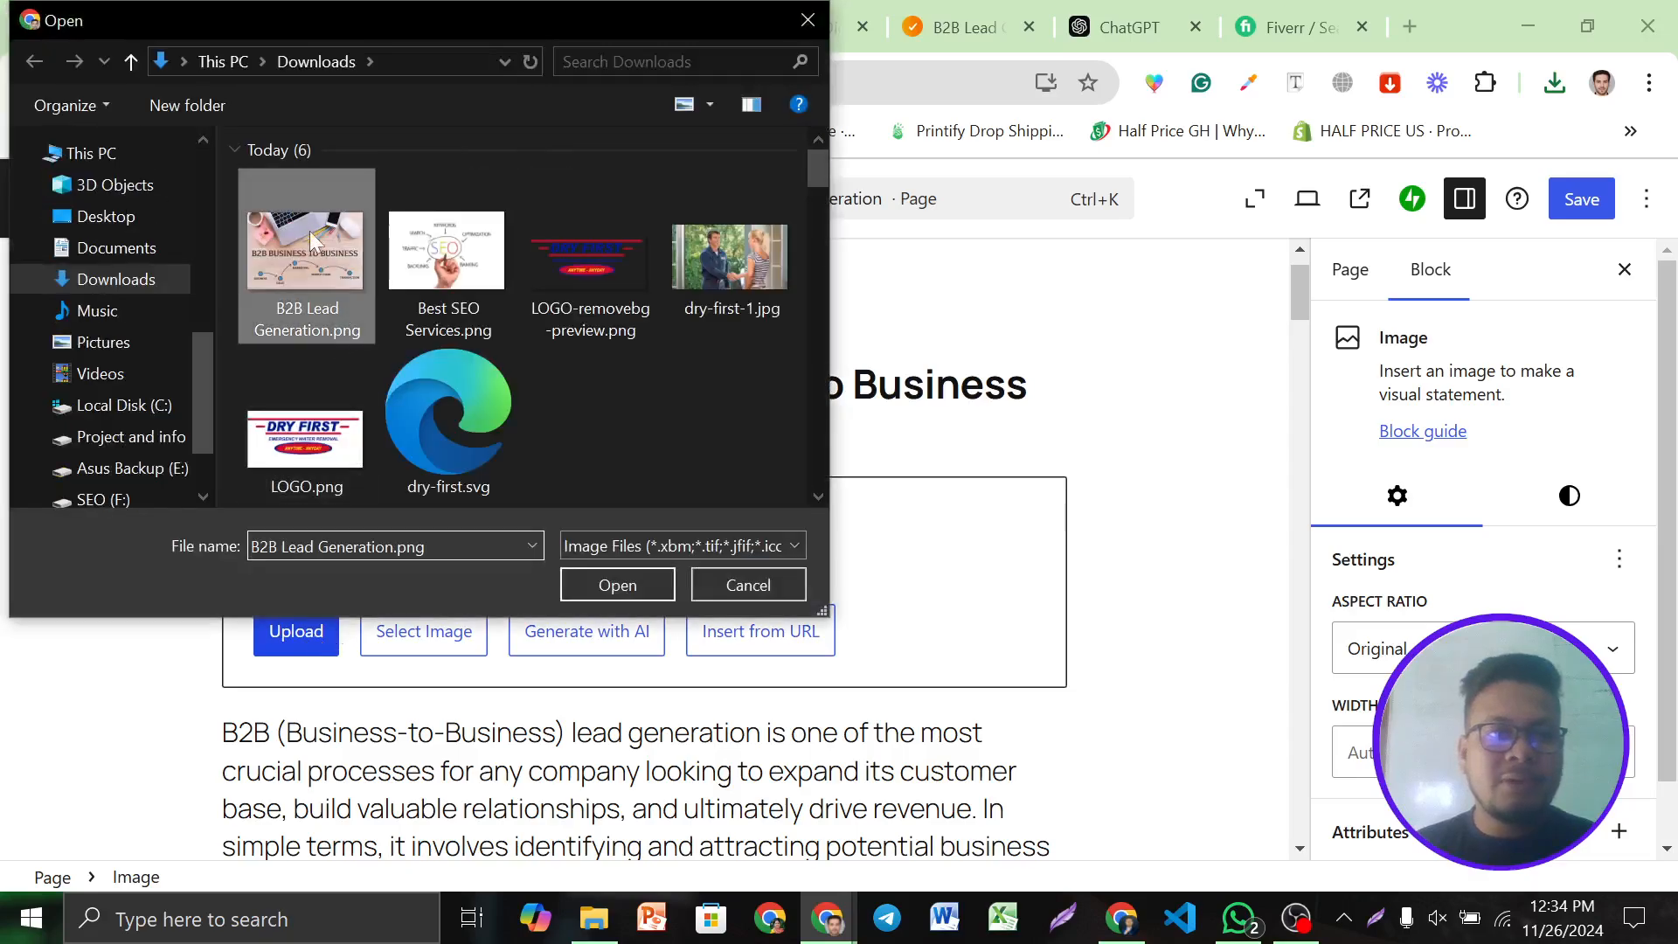
left_click(601, 585)
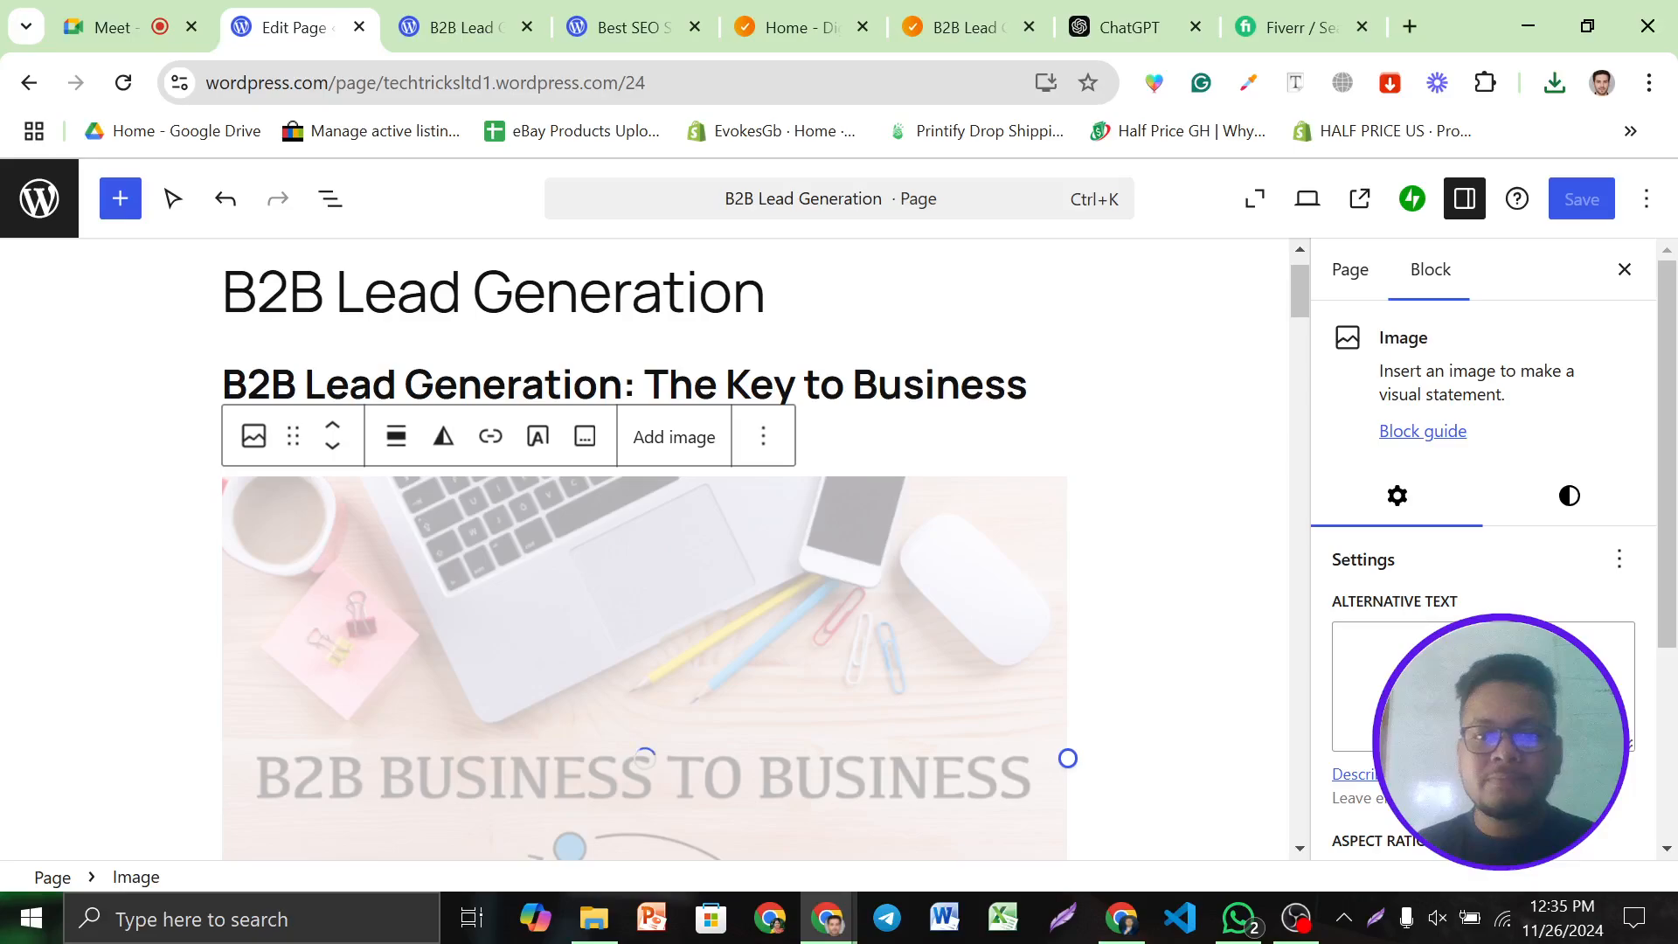
Bold the 'What is B2B Lead Generation?' heading
triple_click(759, 386)
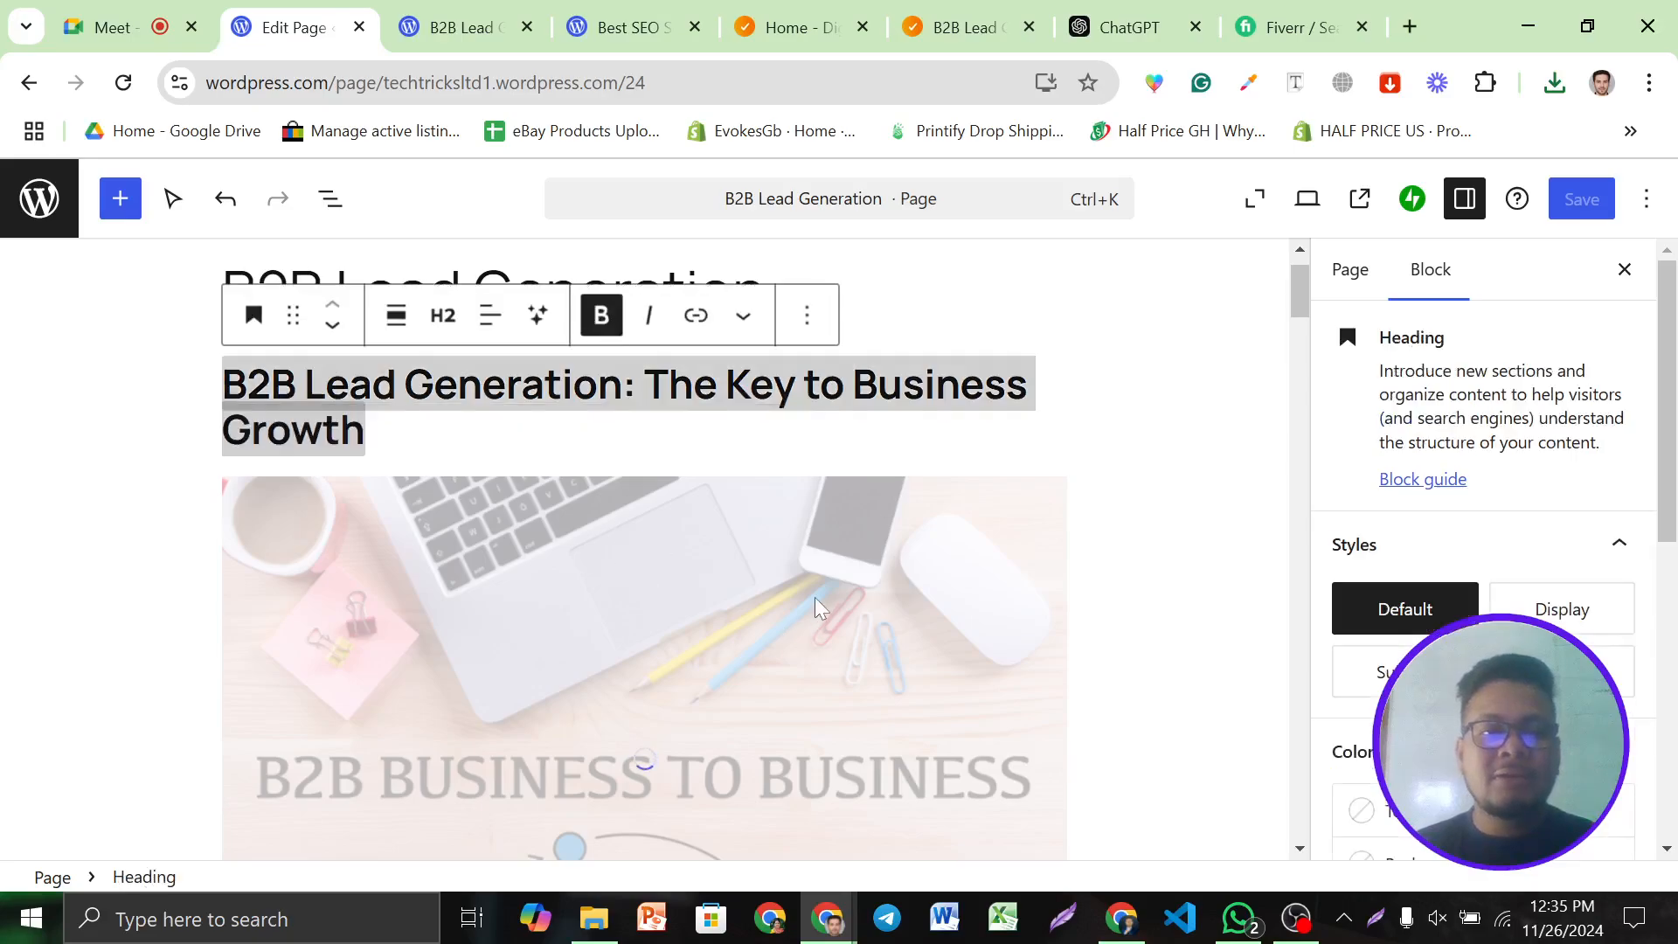
scroll(806, 581, "down", 4)
scroll(802, 643, "down", 5)
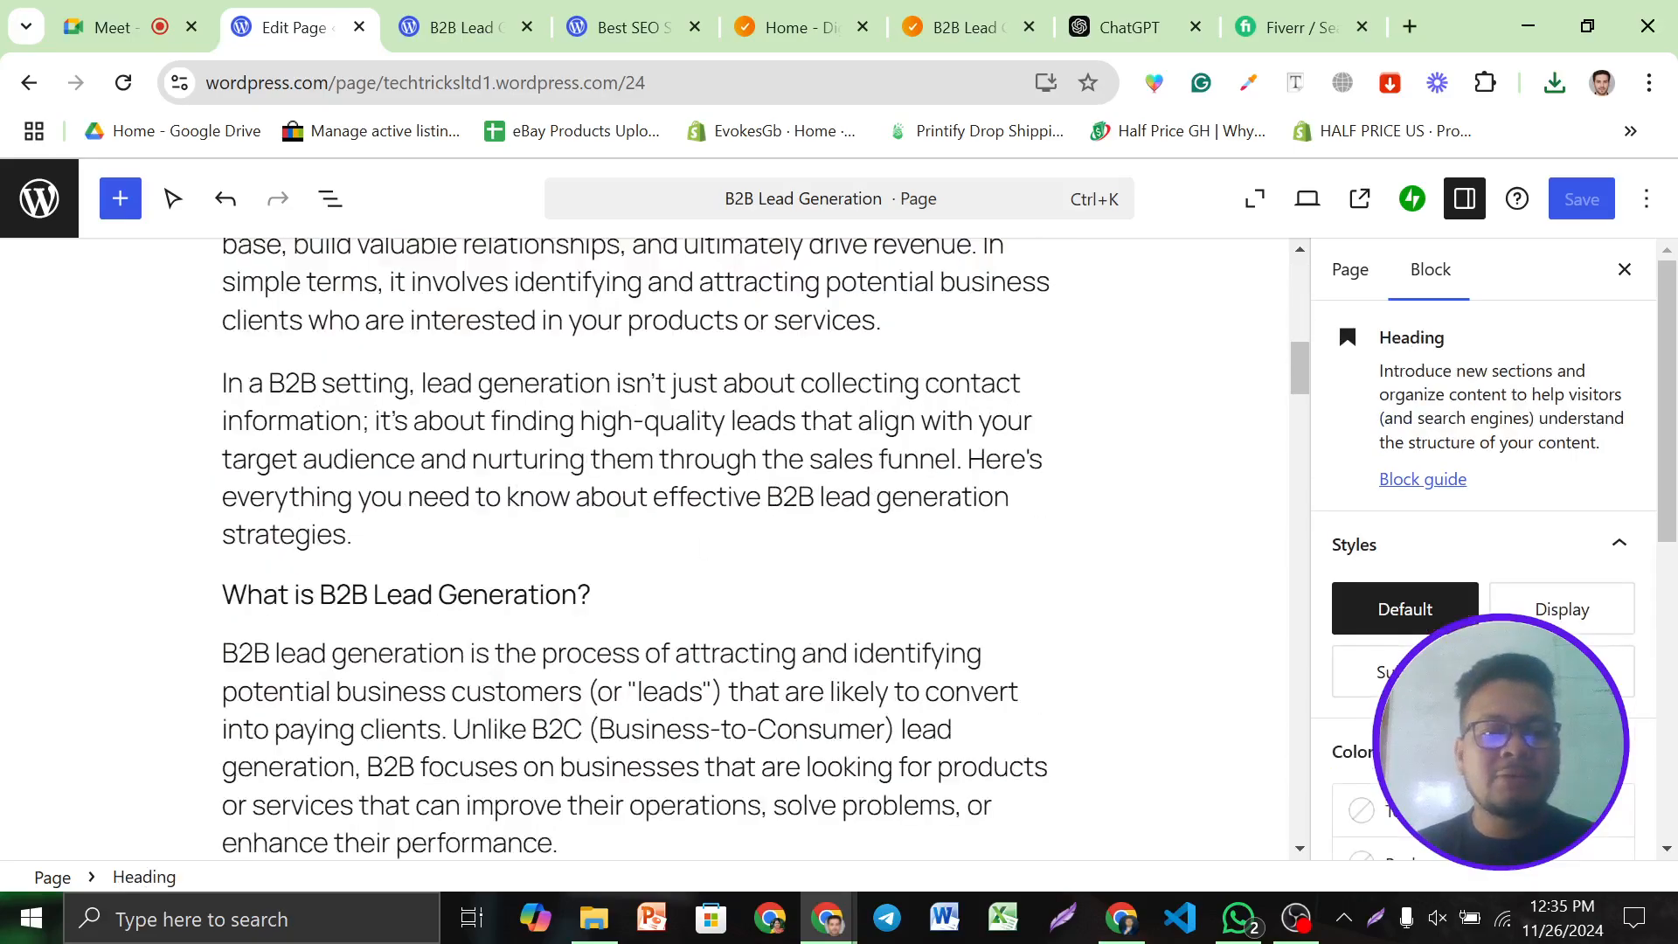
left_click(562, 553)
triple_click(562, 594)
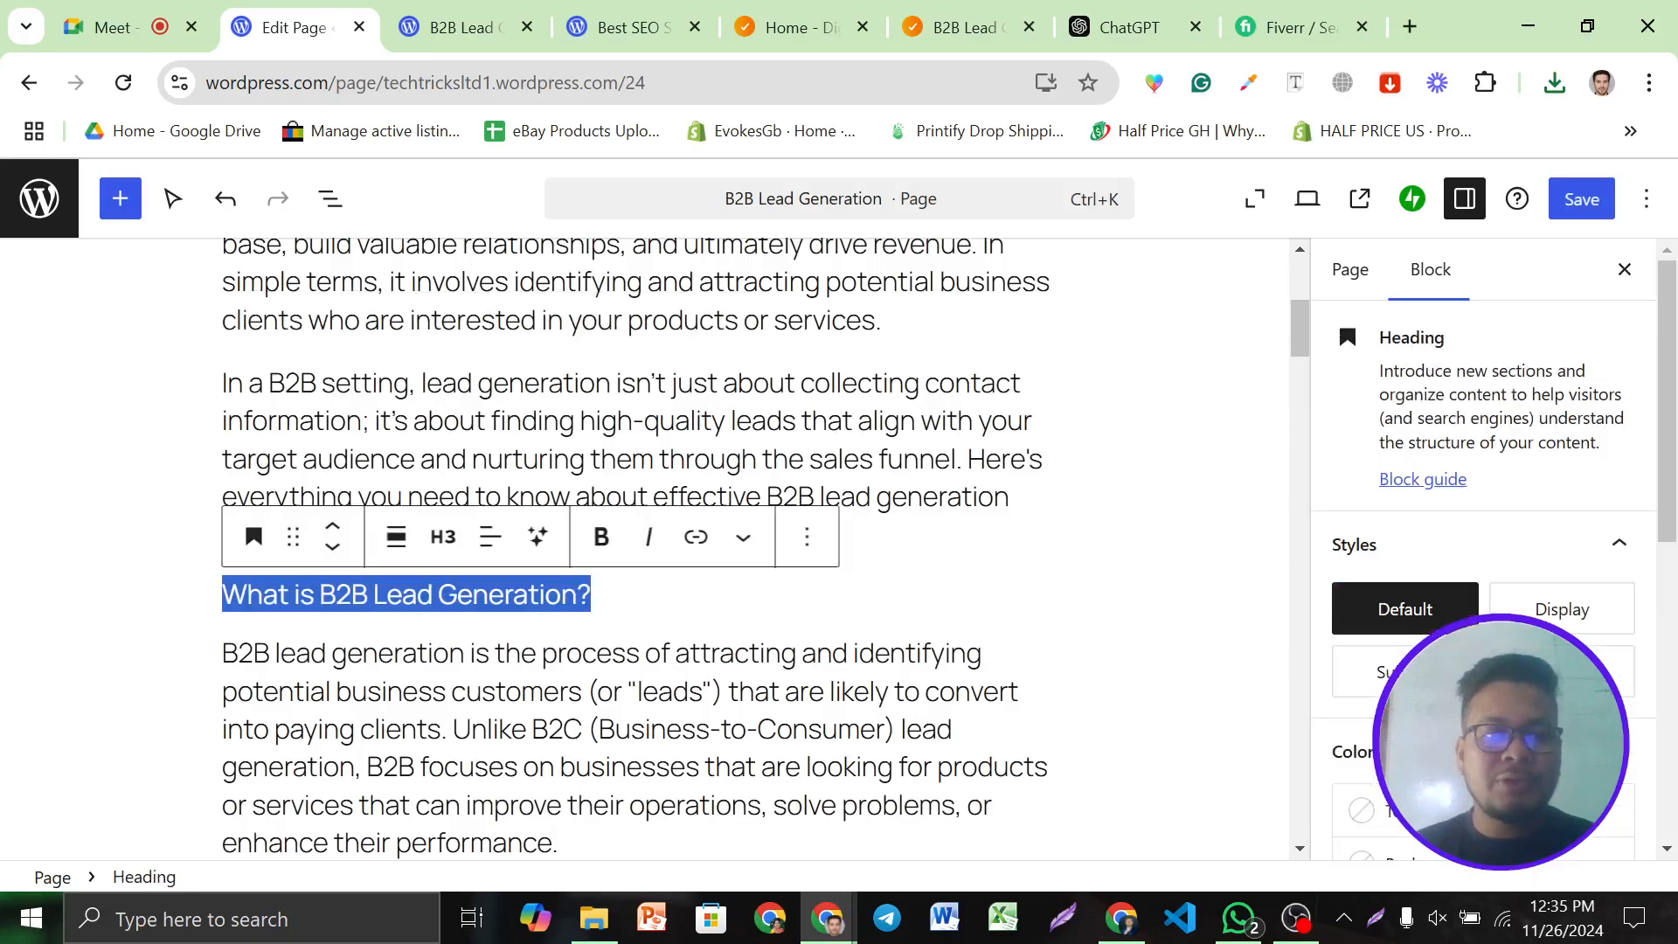
left_click(600, 537)
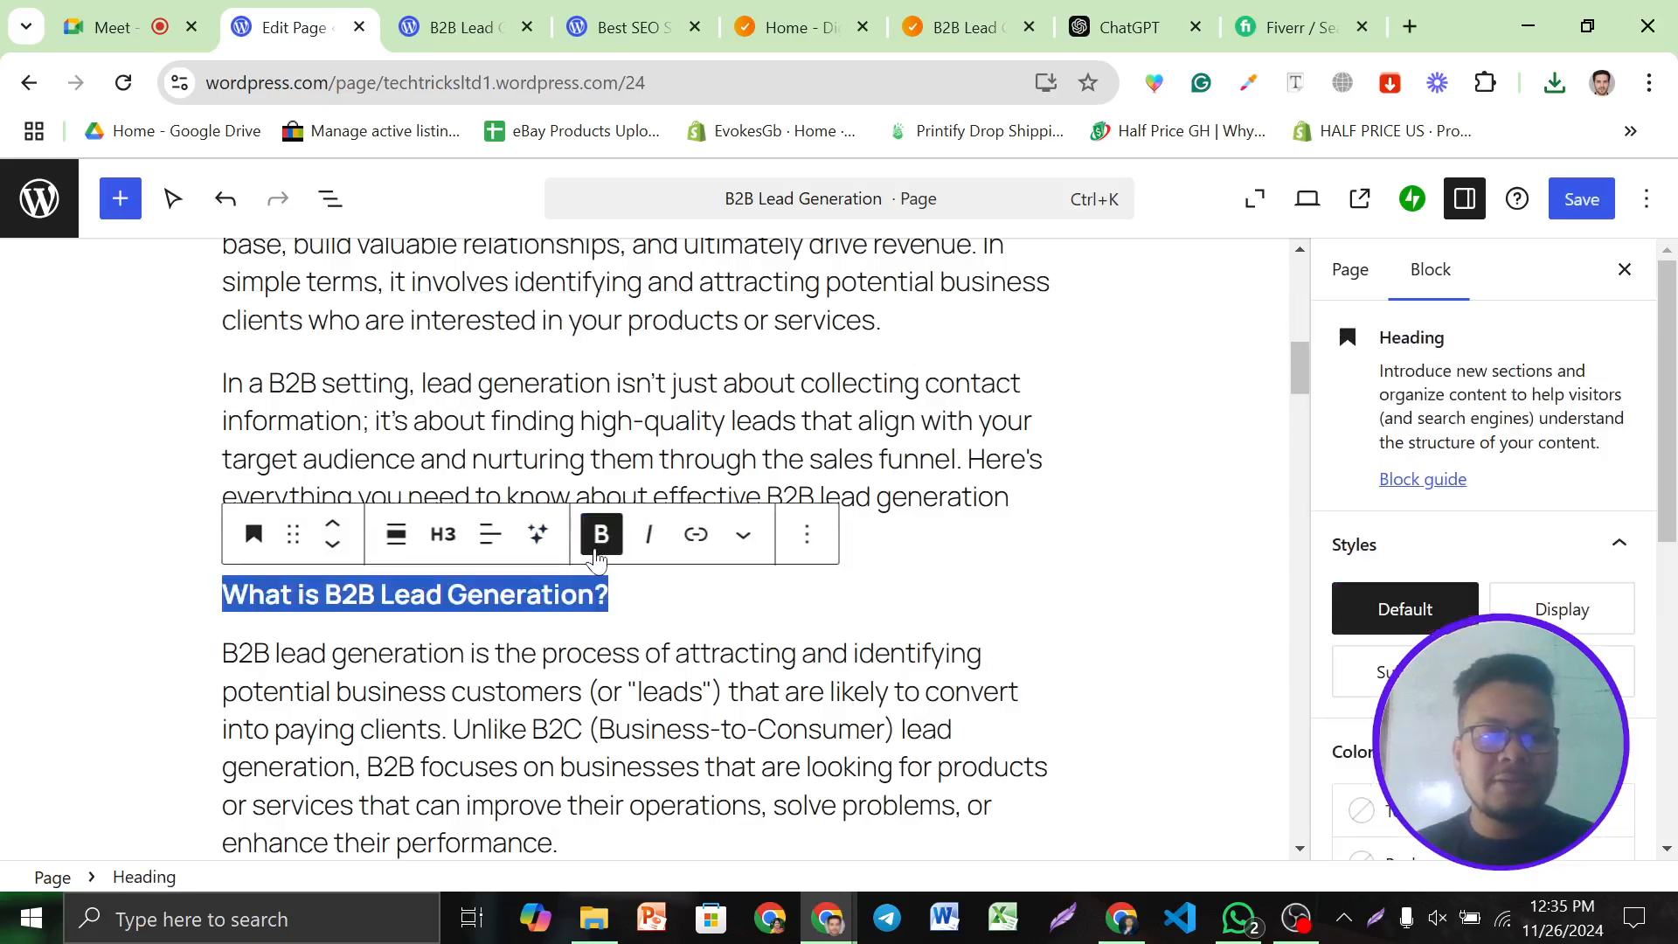
left_click(673, 631)
Bold 'B2B (Business-to-Business)' and turn the intro paragraph into a quote
scroll(659, 603, "up", 3)
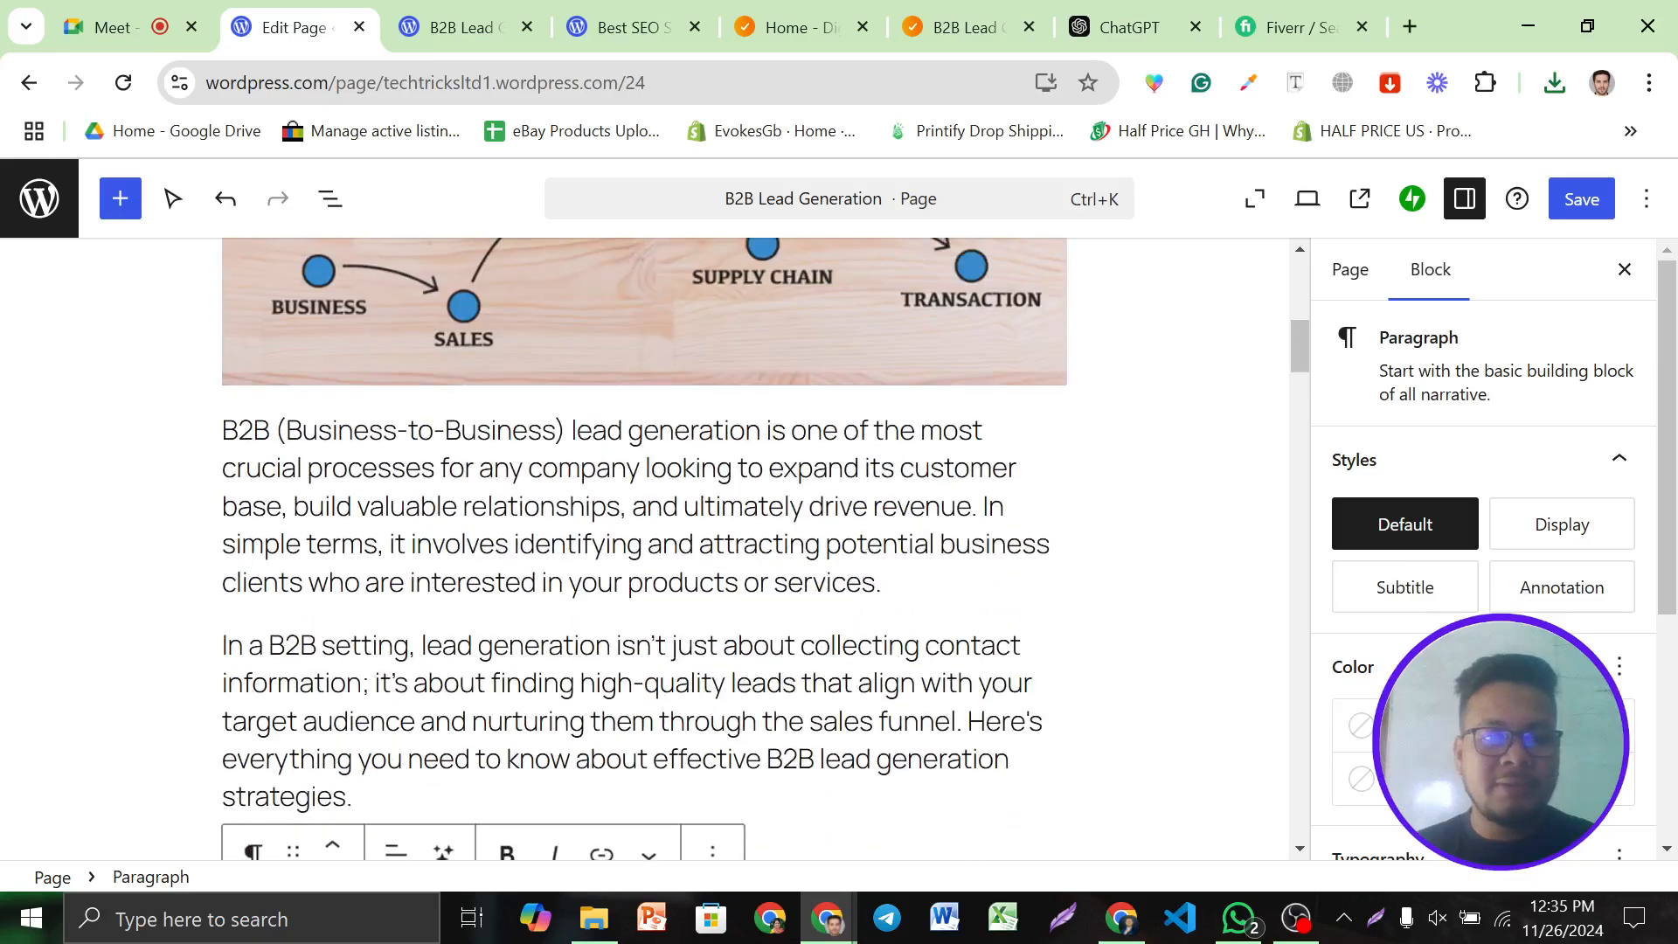
left_click_drag(565, 430, 222, 431)
left_click(507, 371)
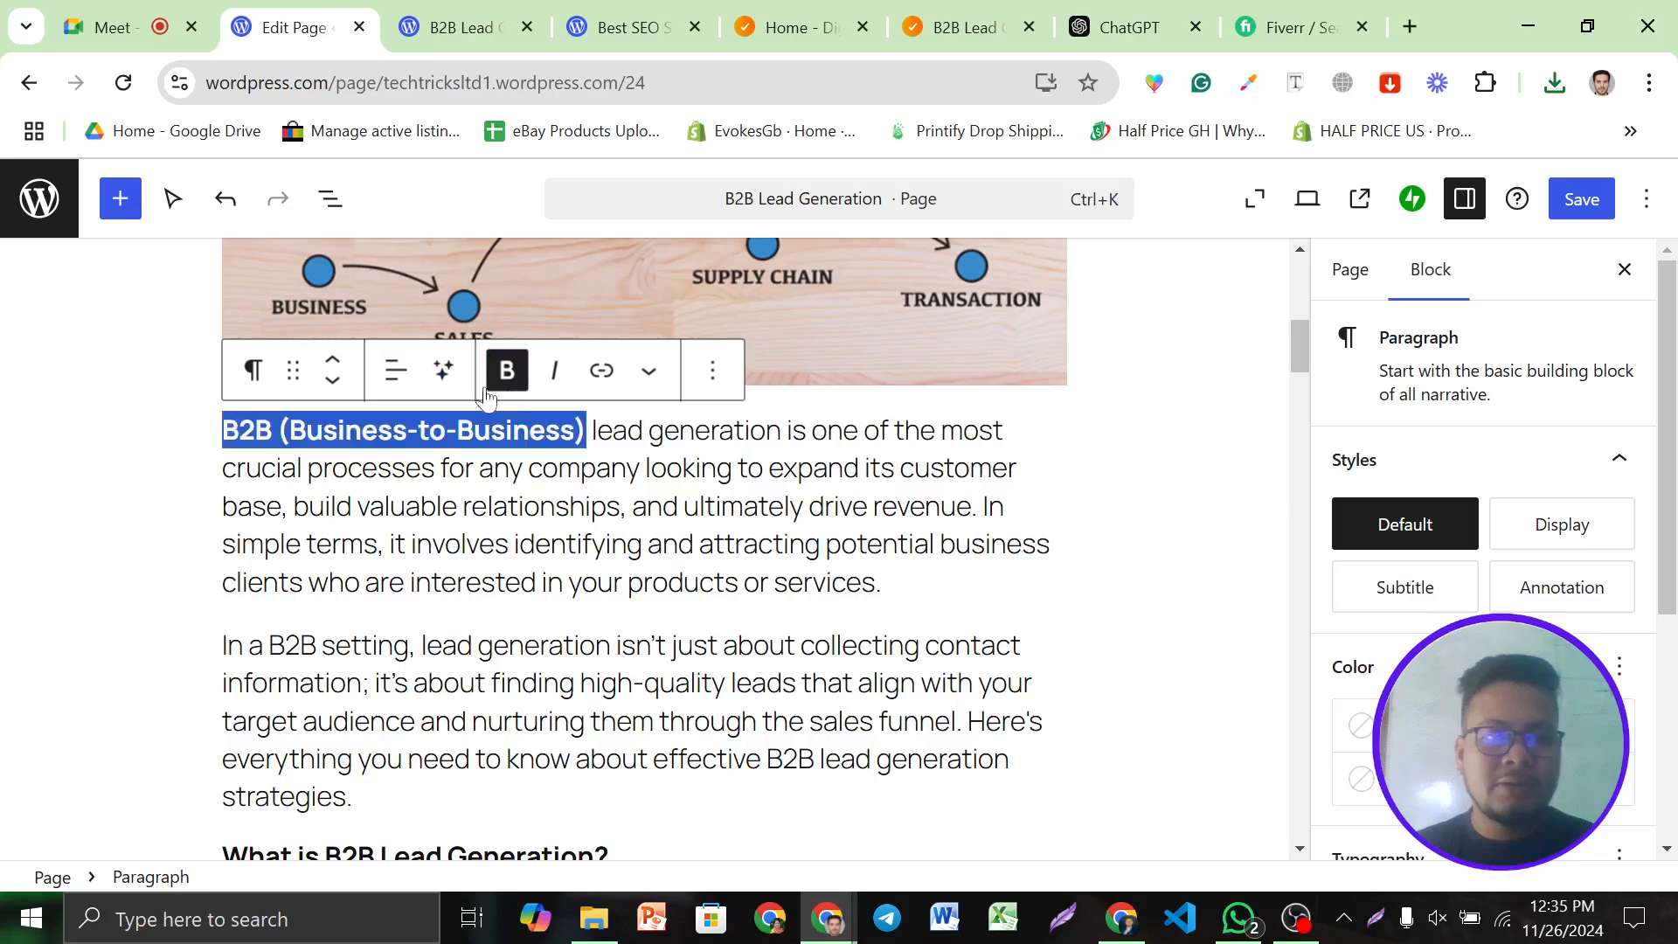
left_click(274, 376)
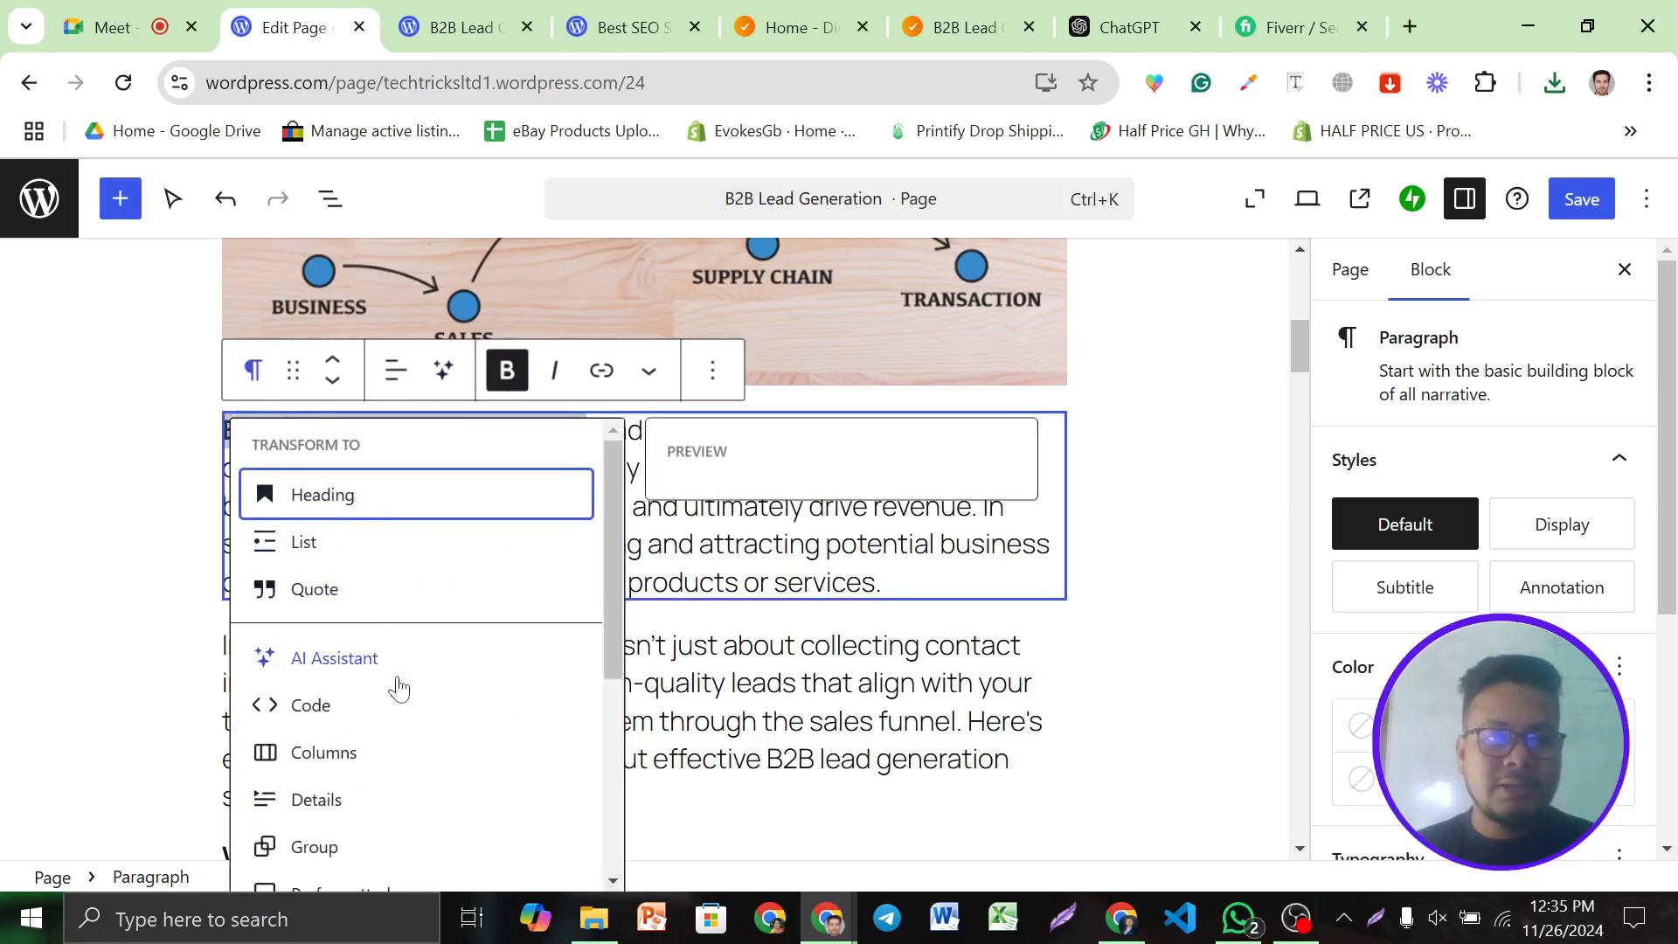
left_click(314, 590)
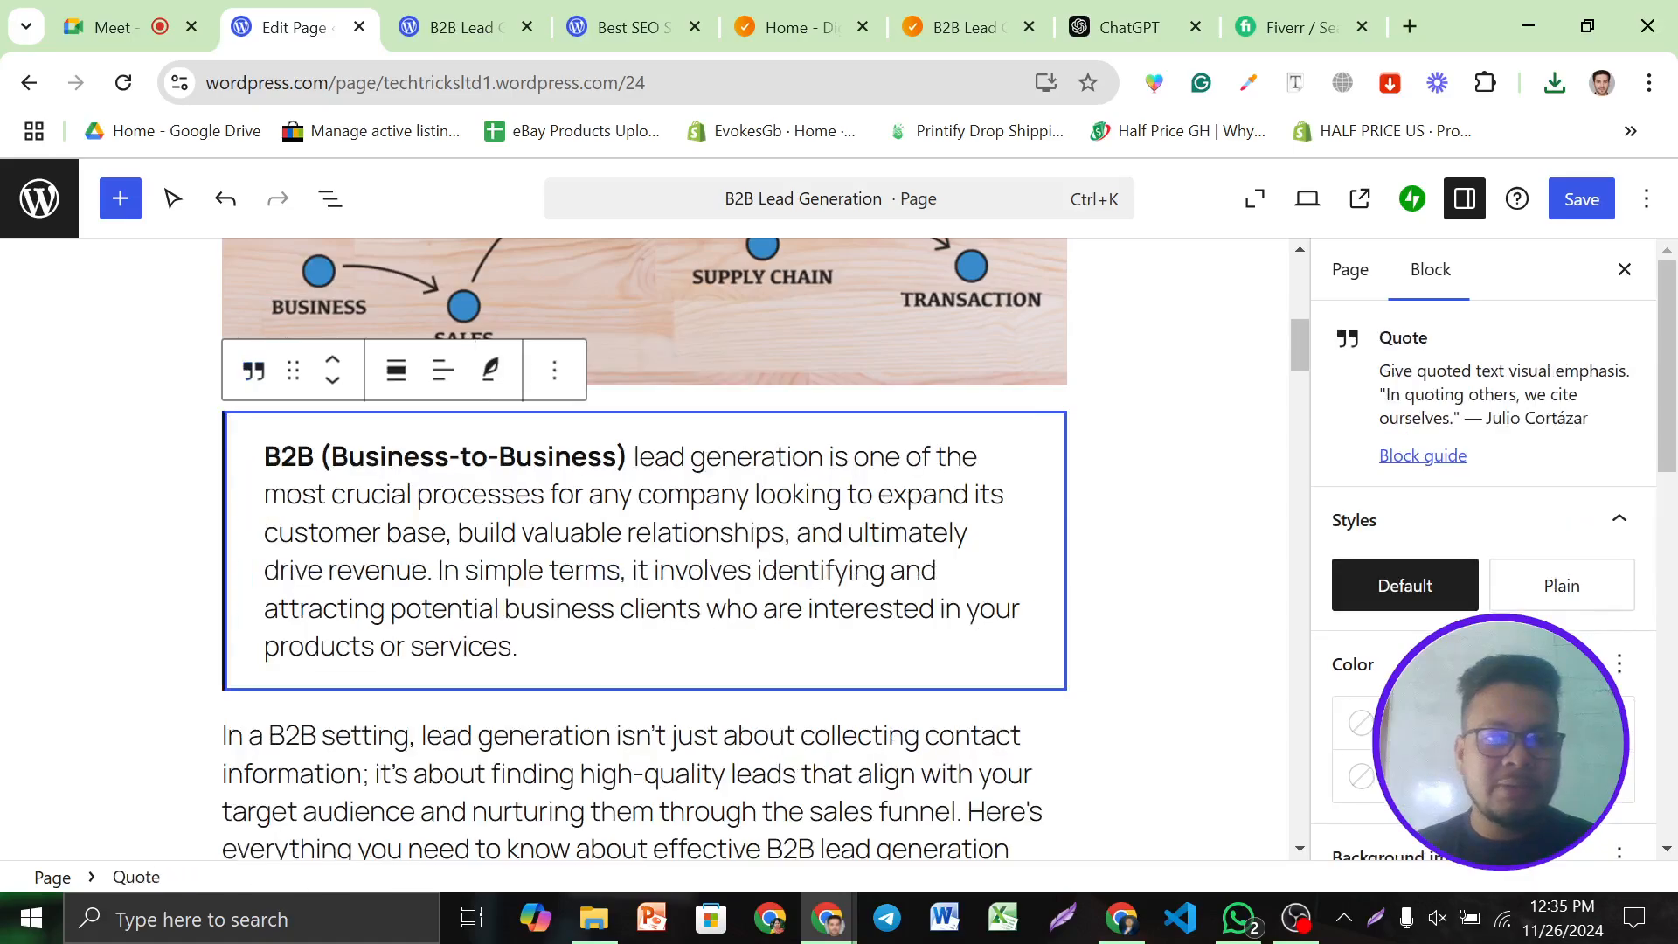
left_click(594, 650)
left_click(675, 774)
Bold the 'Why is B2B Lead Generation Important?' and 'Effective B2B Lead Generation Strategies' headings
scroll(766, 603, "up", 3)
scroll(769, 615, "down", 3)
scroll(770, 615, "down", 12)
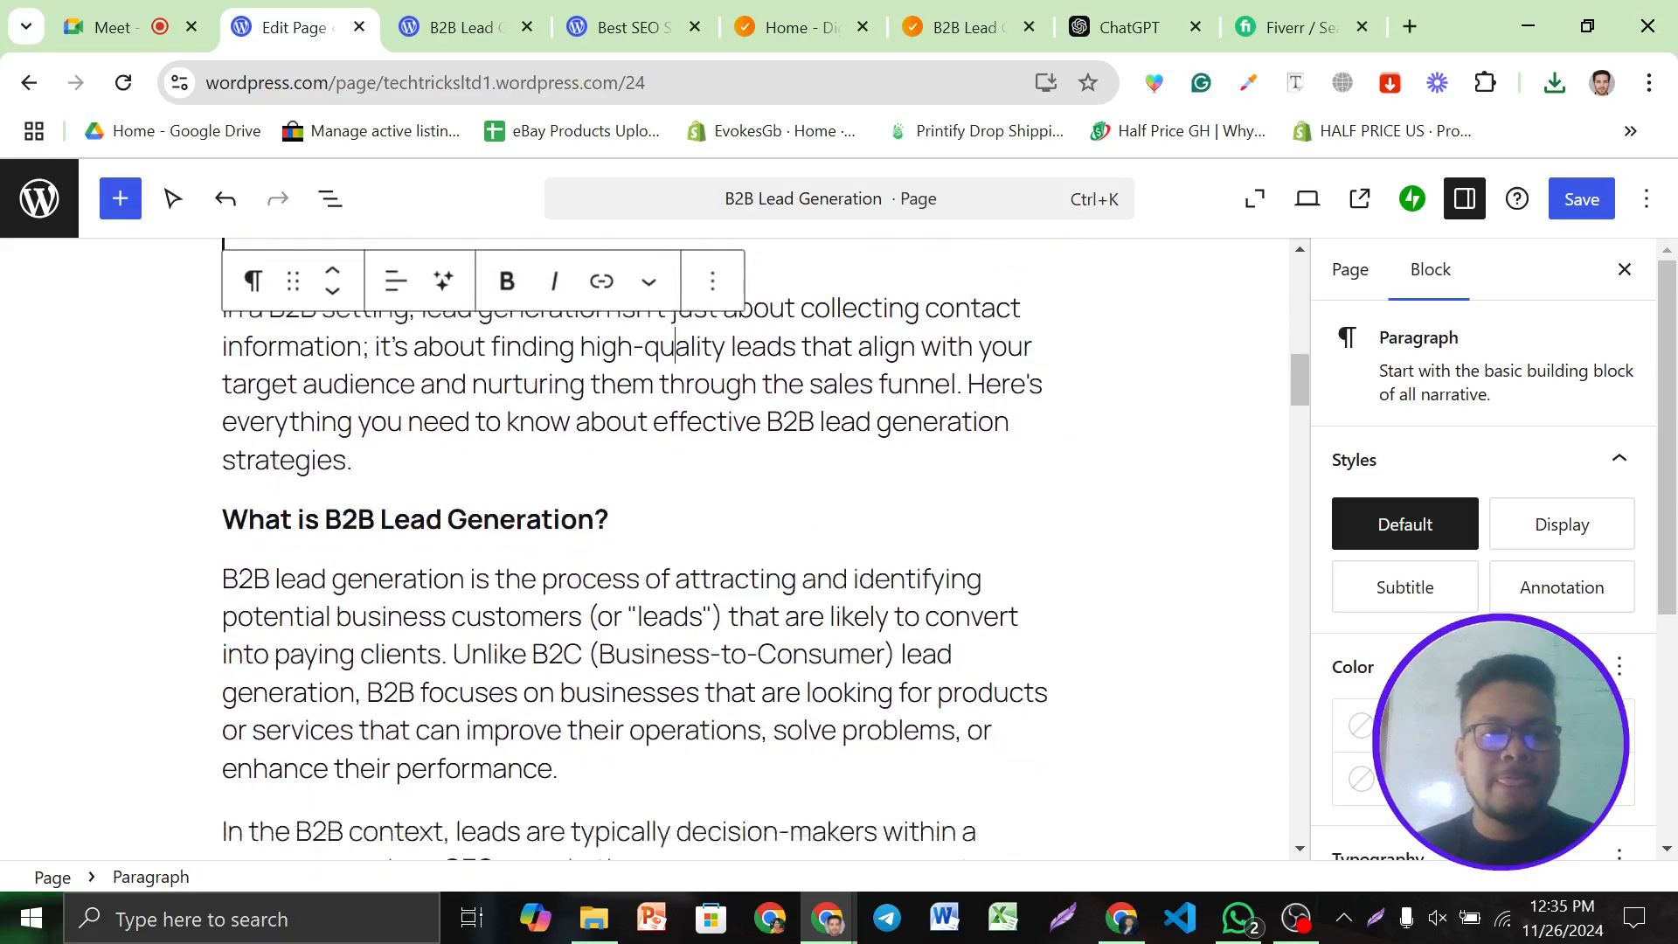
triple_click(564, 423)
left_click(602, 361)
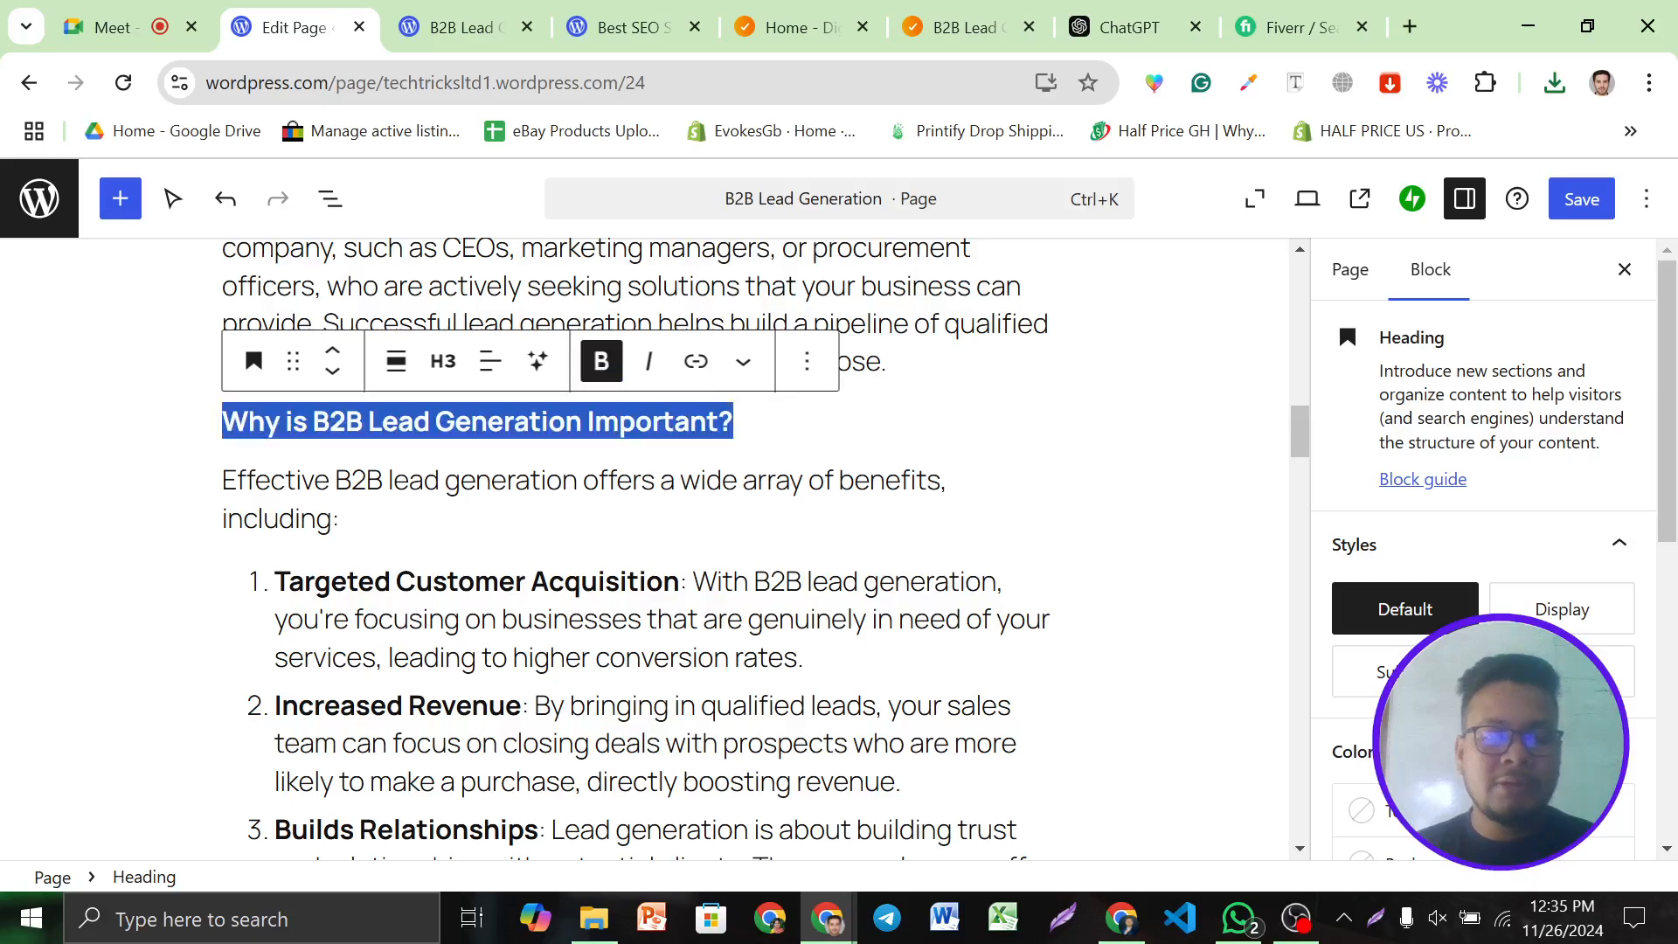
left_click(689, 584)
scroll(689, 584, "down", 7)
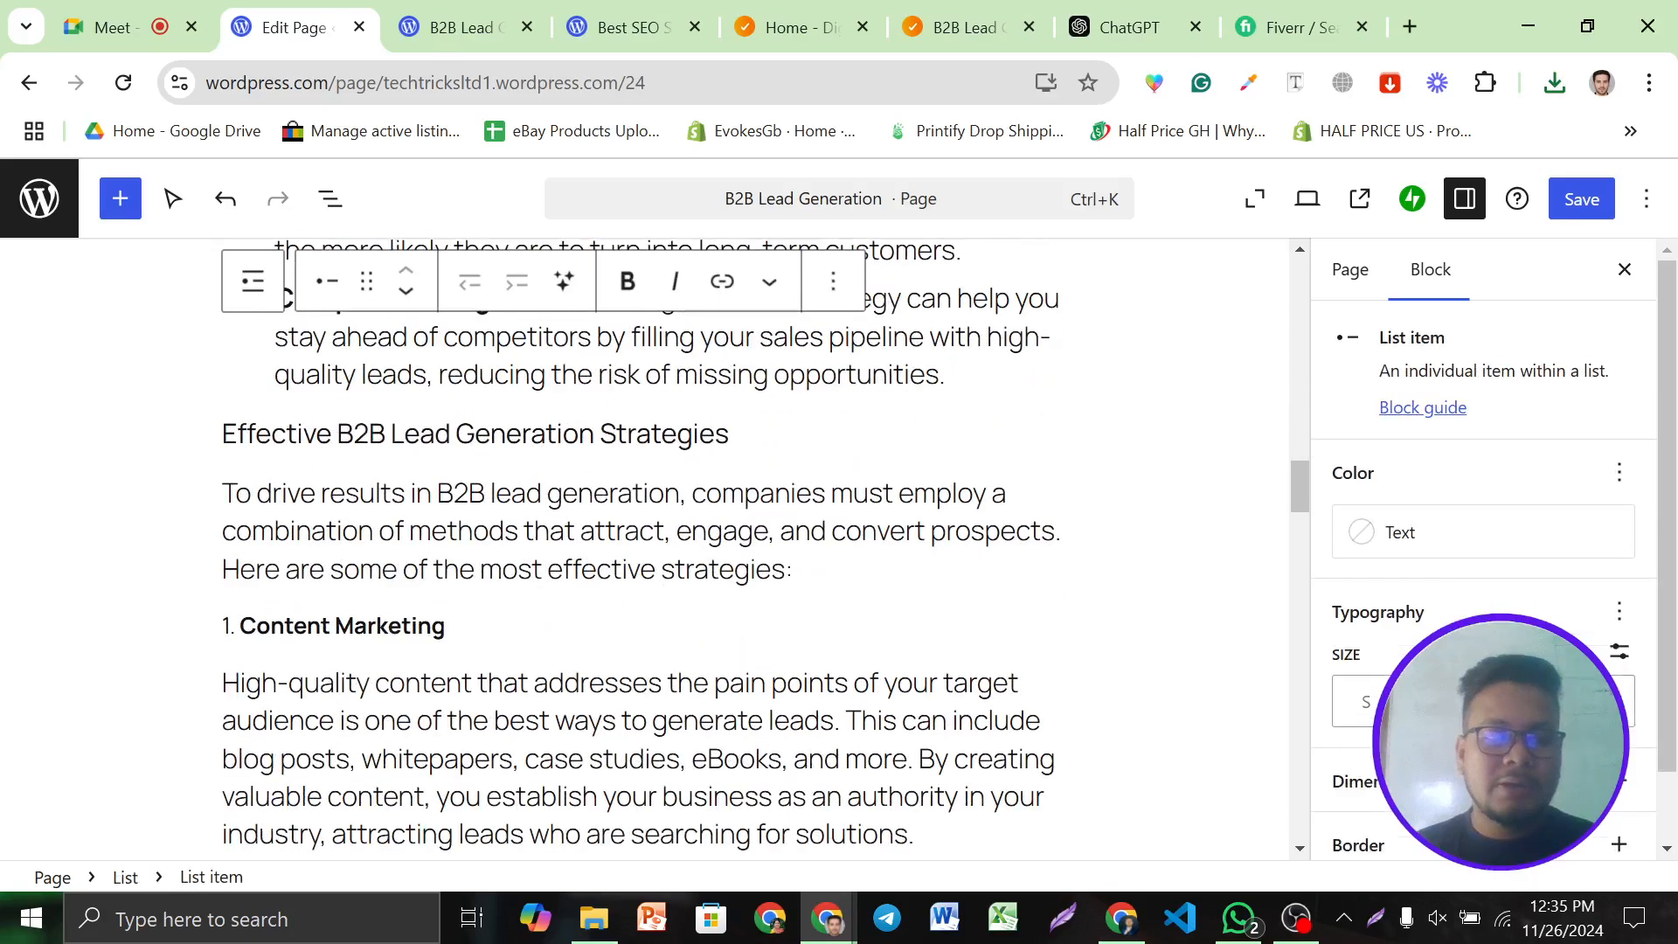
triple_click(450, 437)
left_click(599, 389)
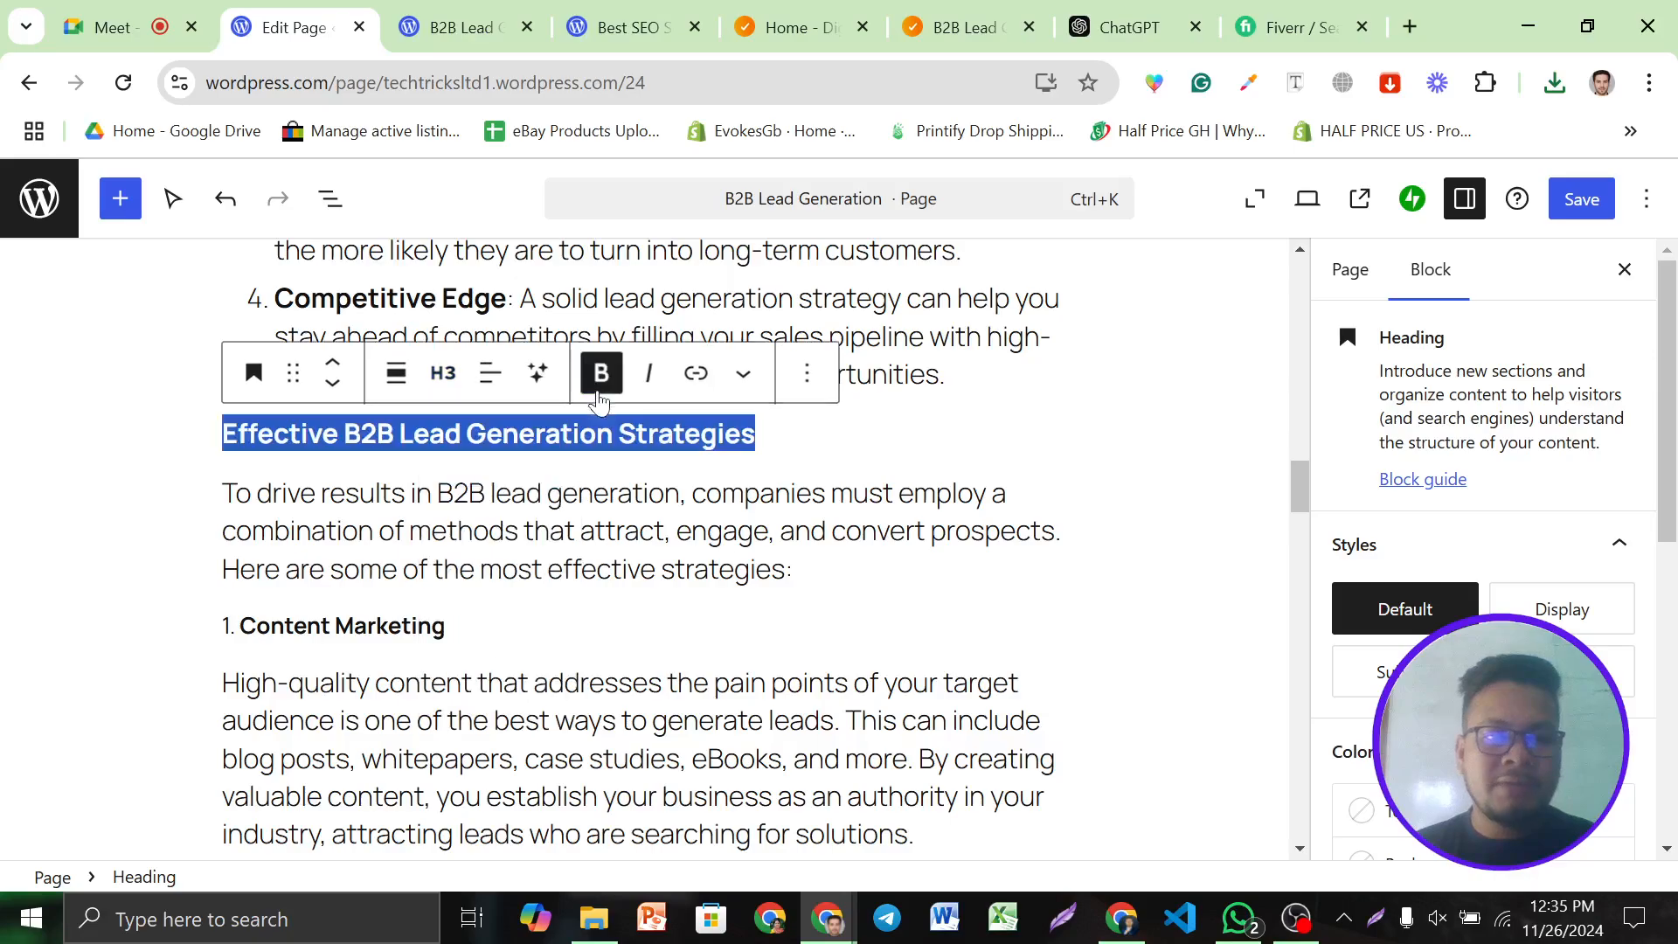
left_click(839, 571)
Bold the 'Qualifying B2B Leads' and 'Conclusion' headings
scroll(839, 571, "down", 7)
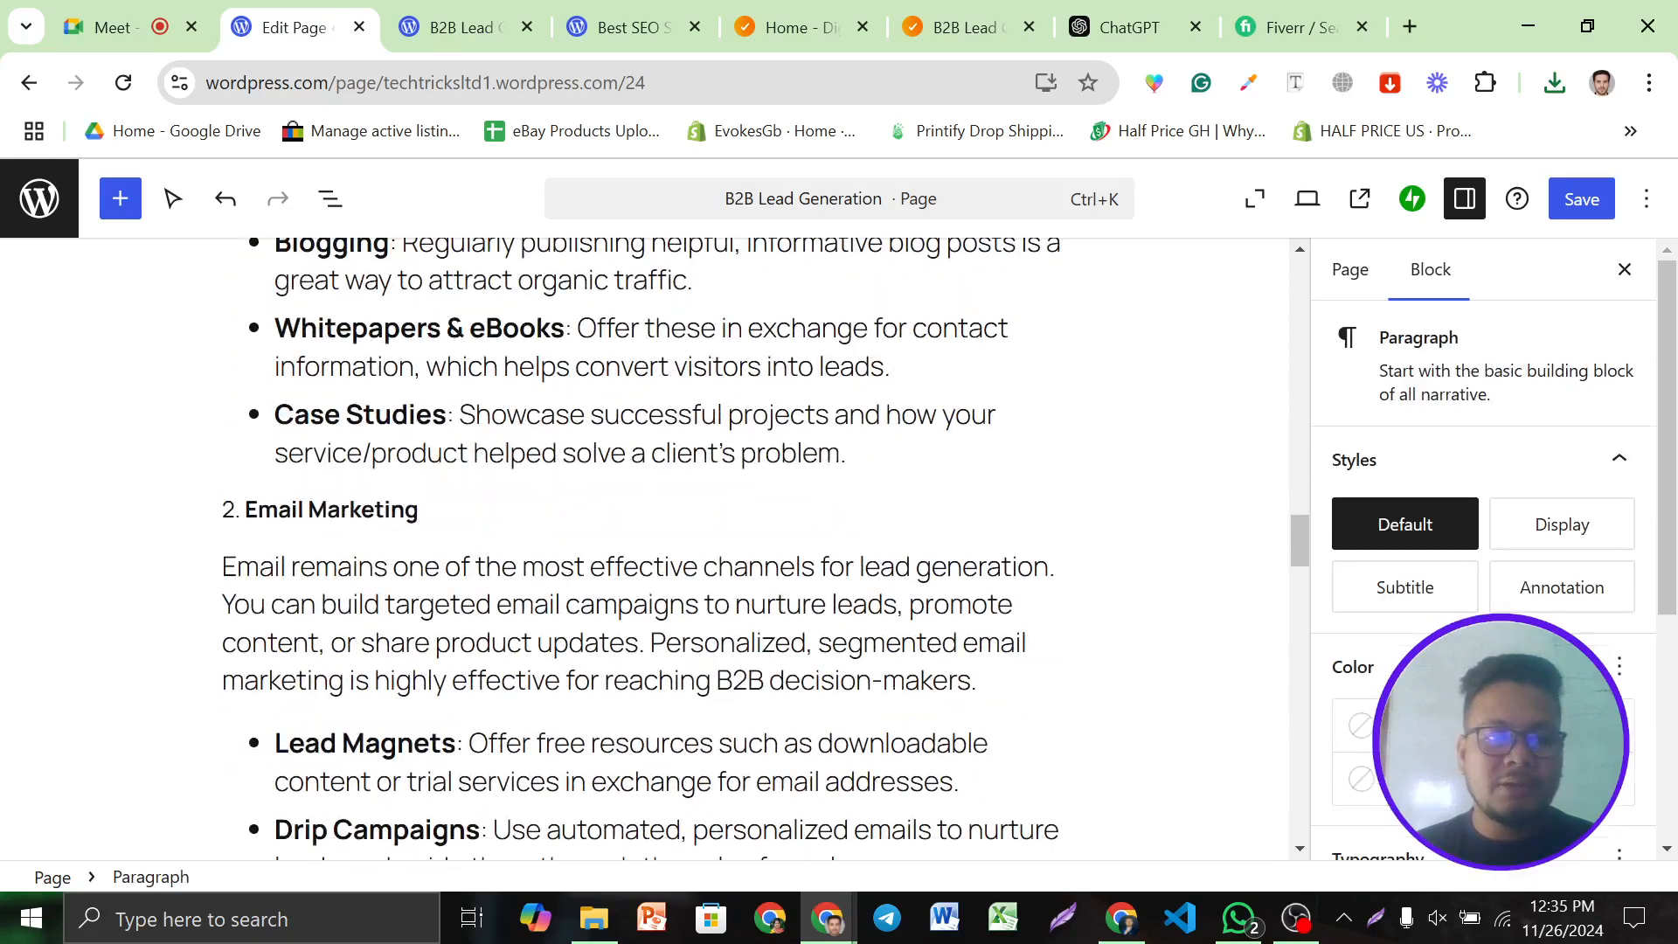
scroll(643, 546, "down", 20)
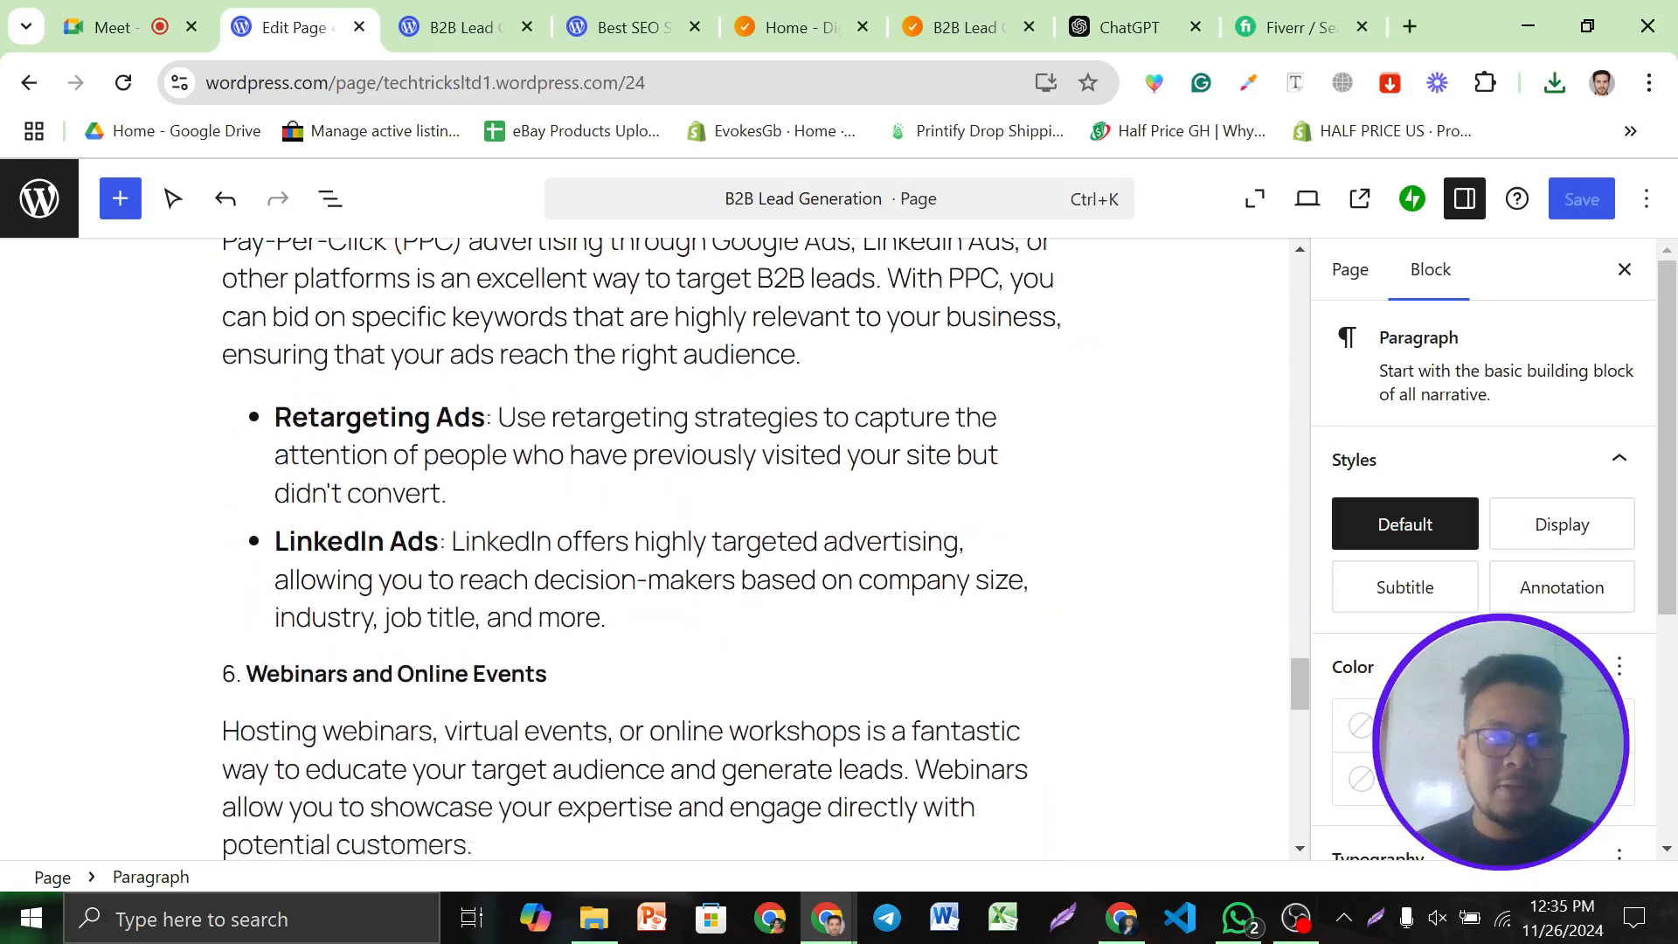
scroll(643, 546, "down", 6)
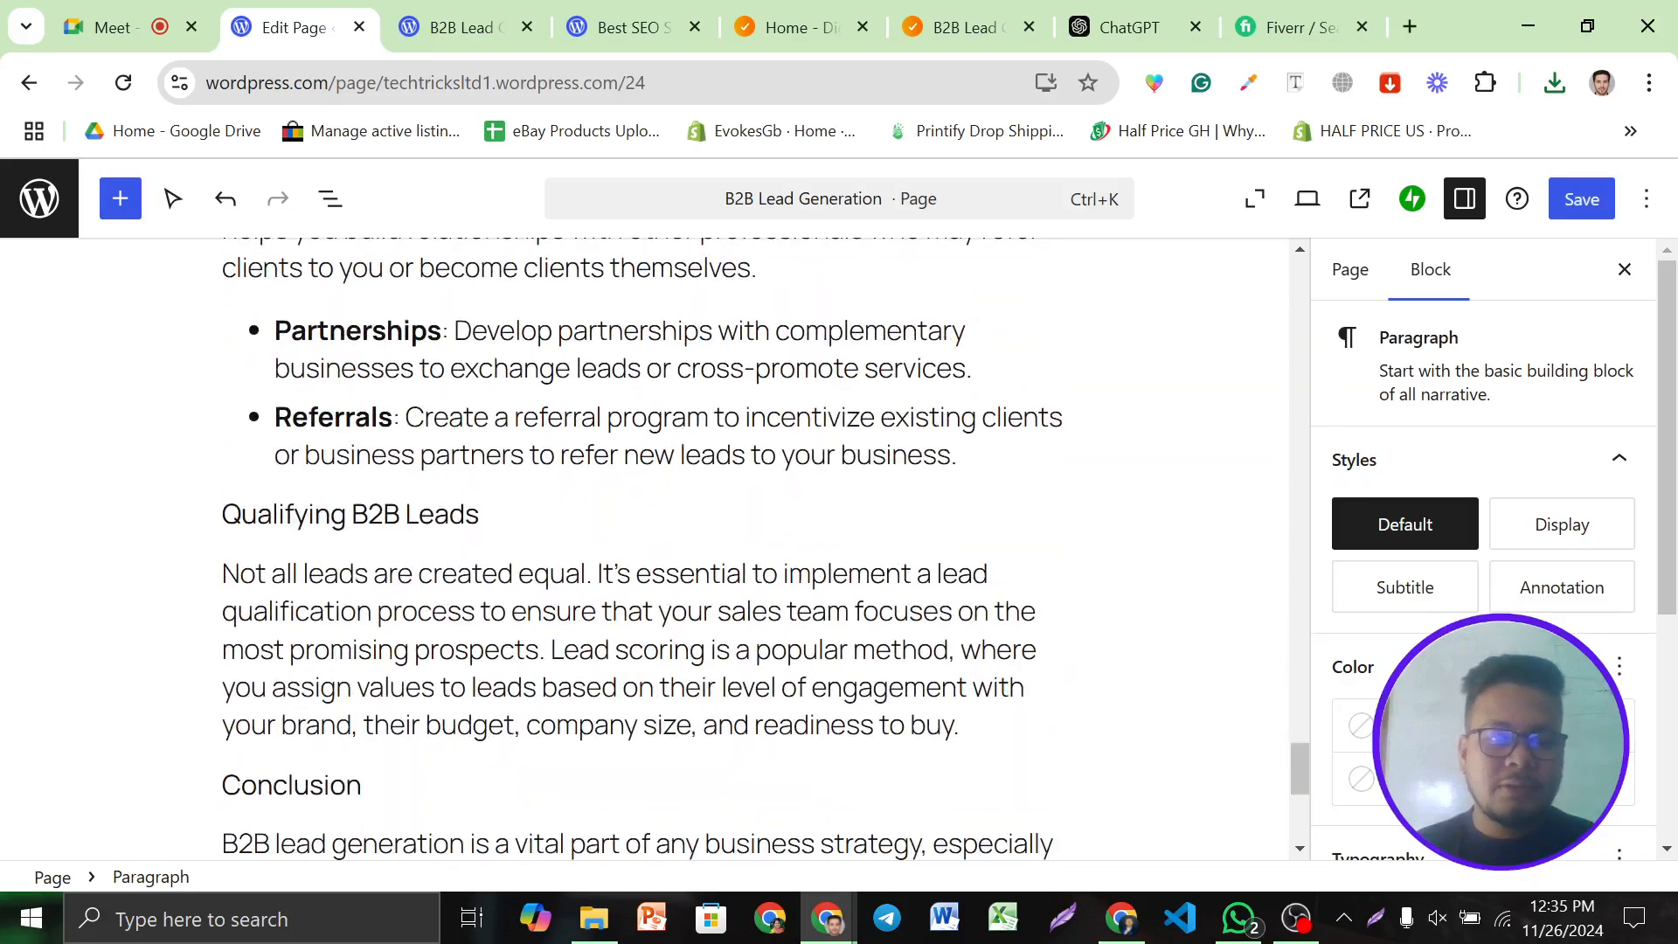
left_click_drag(222, 514, 494, 515)
left_click(601, 454)
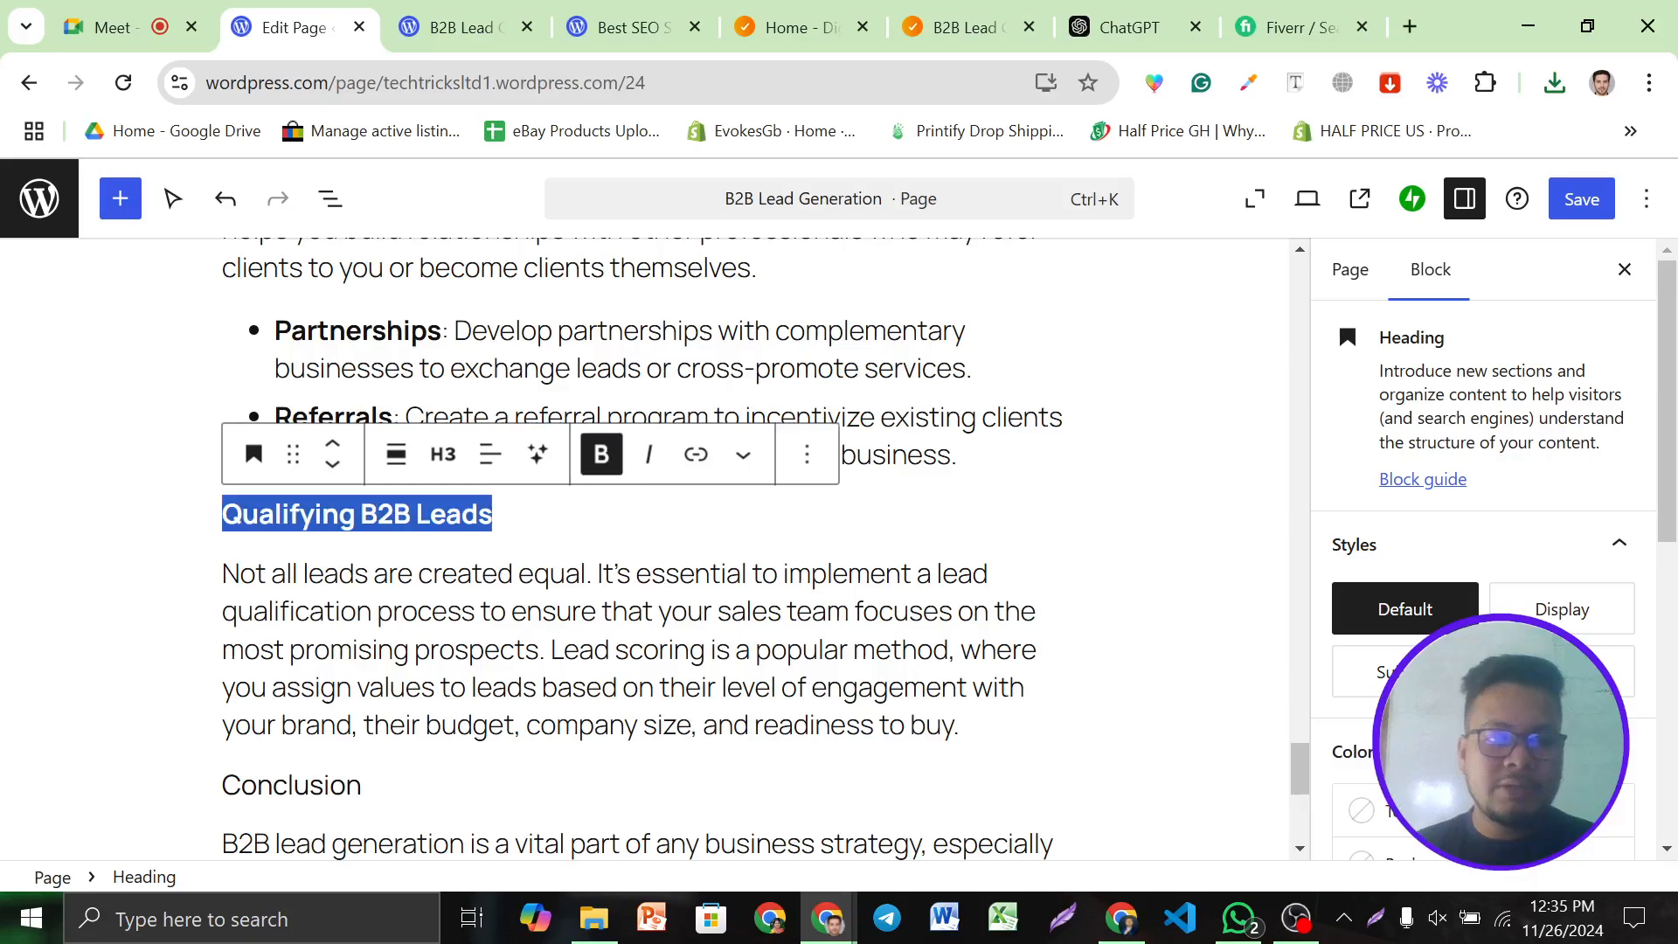
double_click(292, 784)
left_click(601, 725)
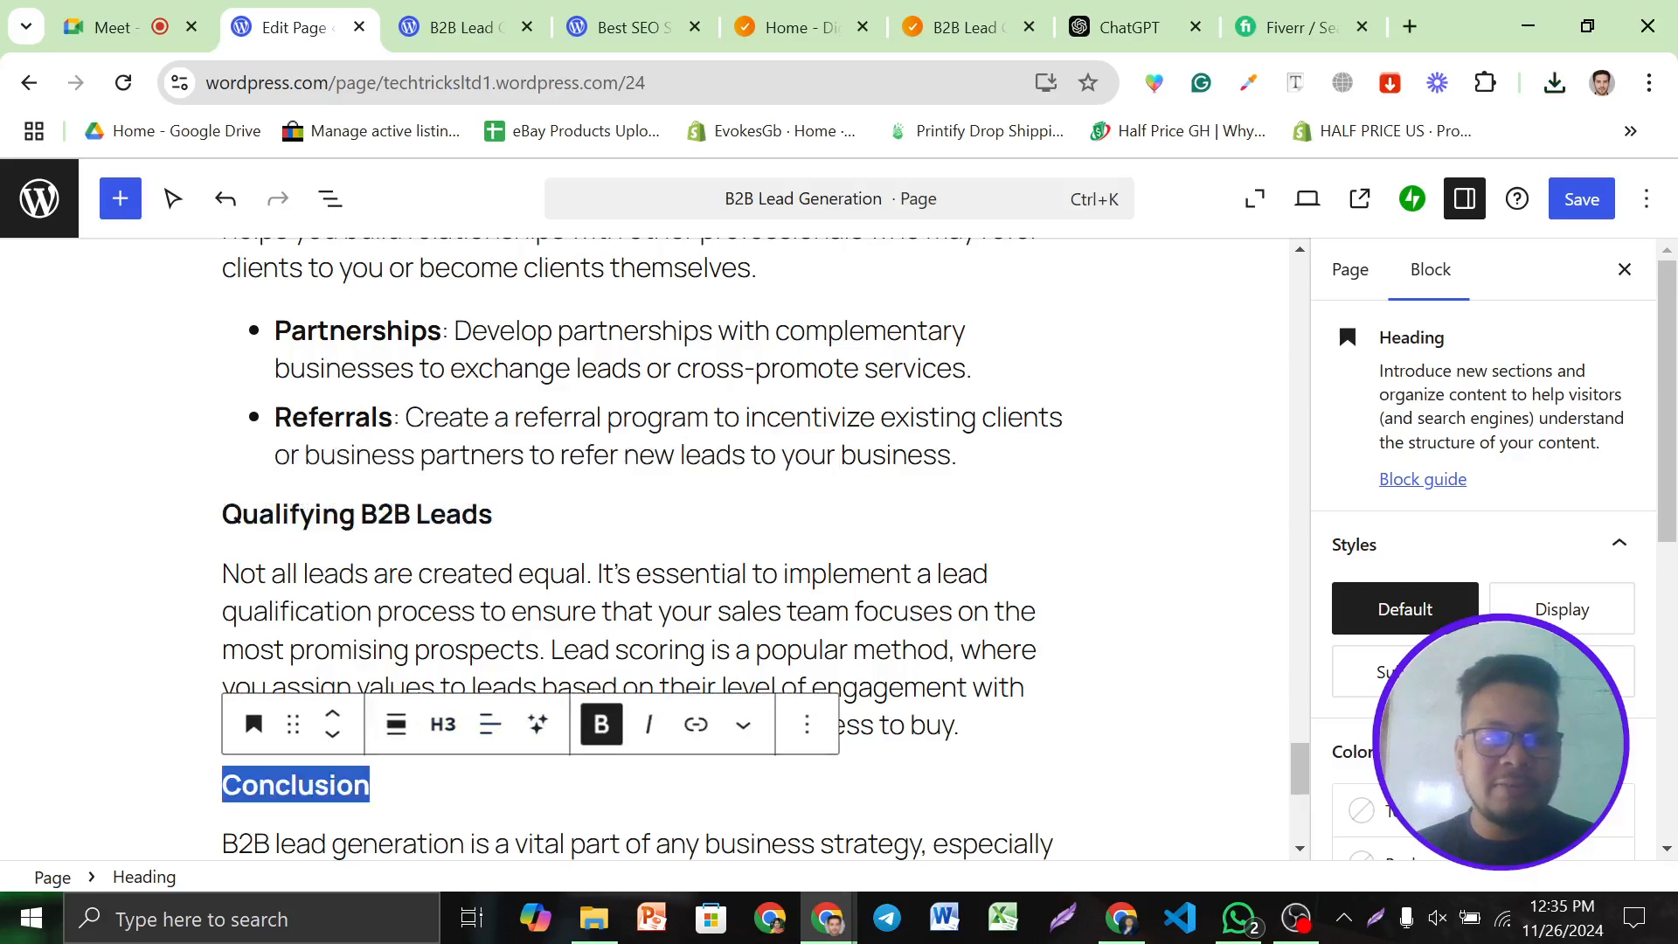
left_click(720, 574)
scroll(720, 574, "down", 3)
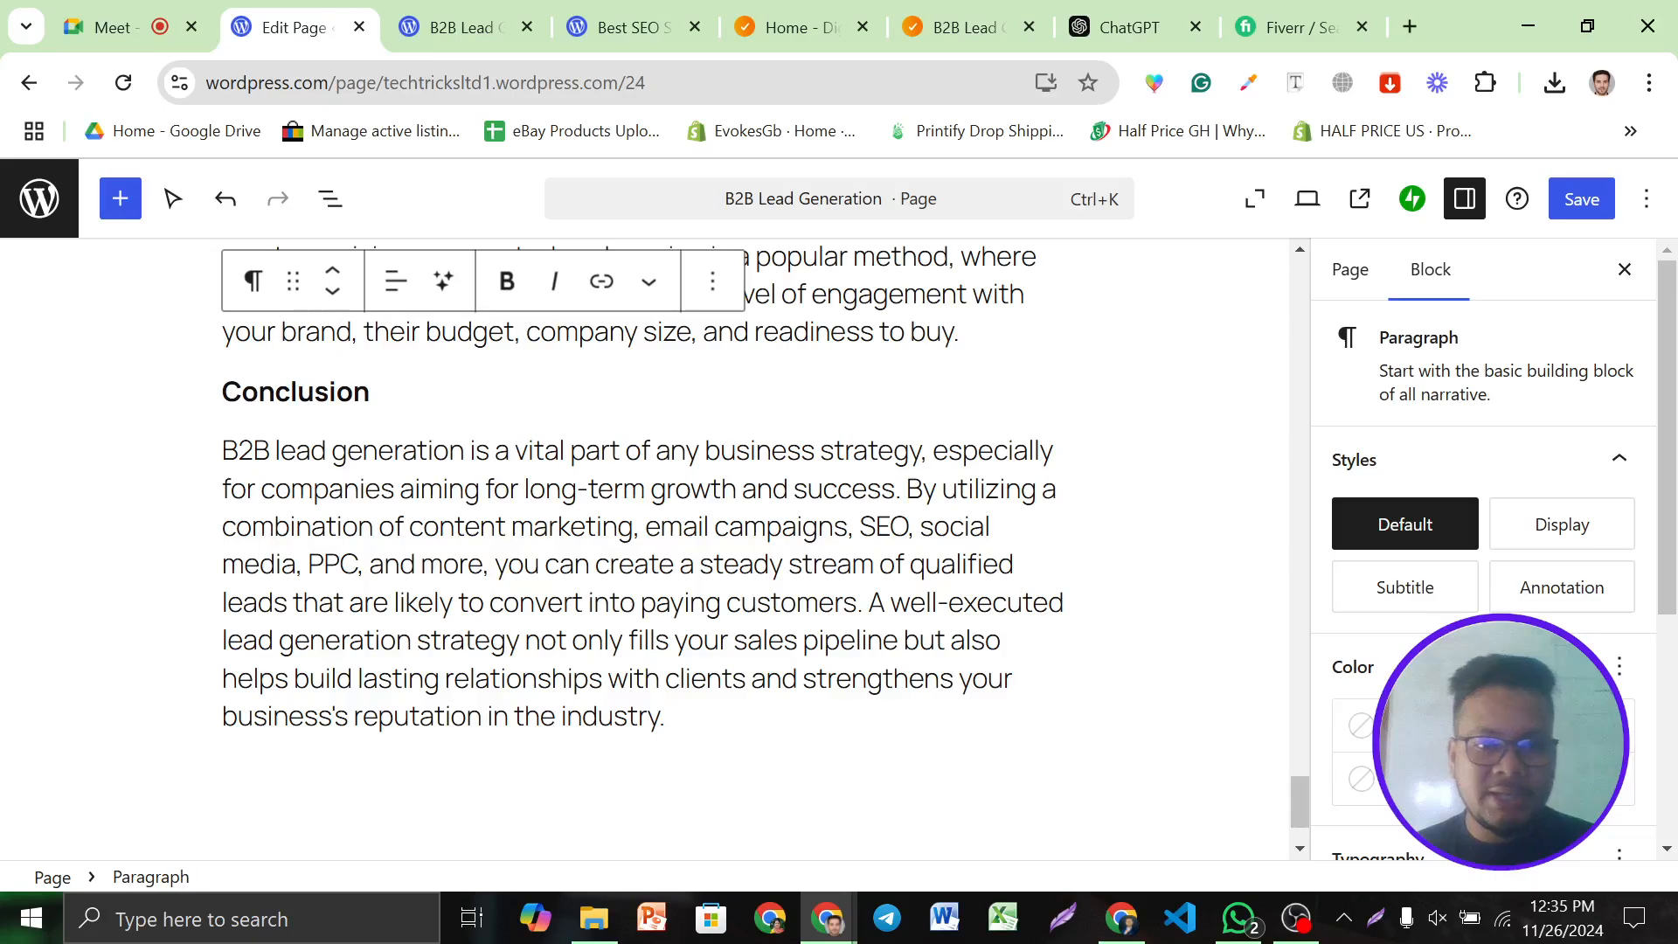
Bold 'B2B lead generation' in the Conclusion and link it to techtricksltd.com/b2b-lead-generation/
left_click_drag(223, 450, 464, 450)
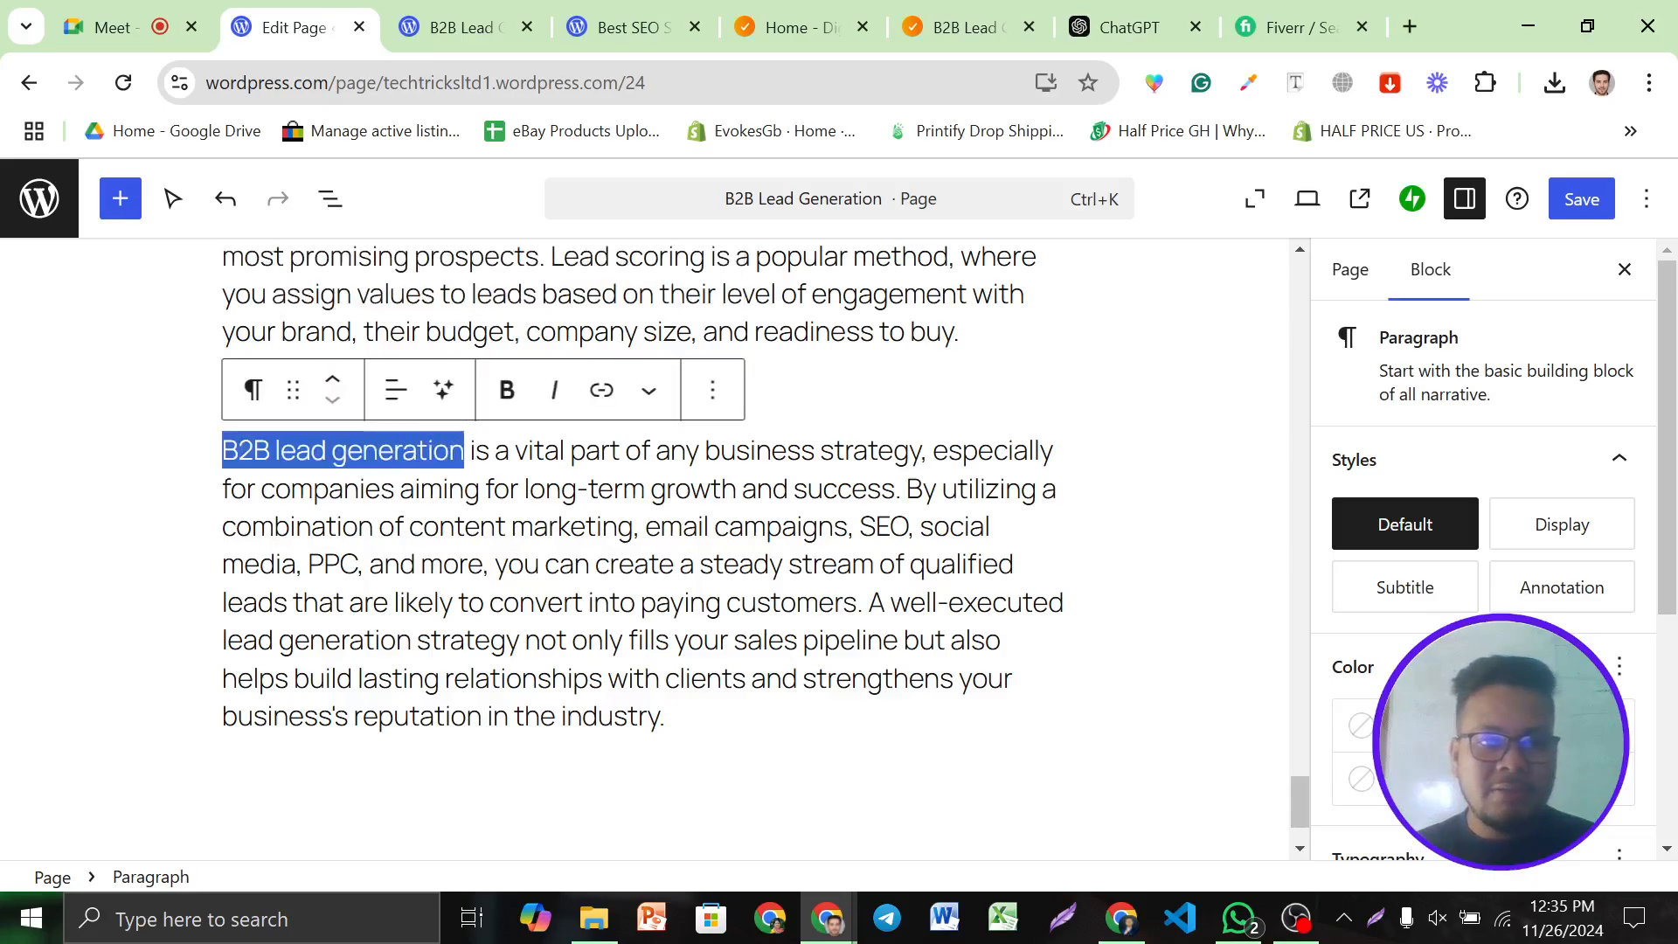
left_click(507, 390)
left_click(608, 393)
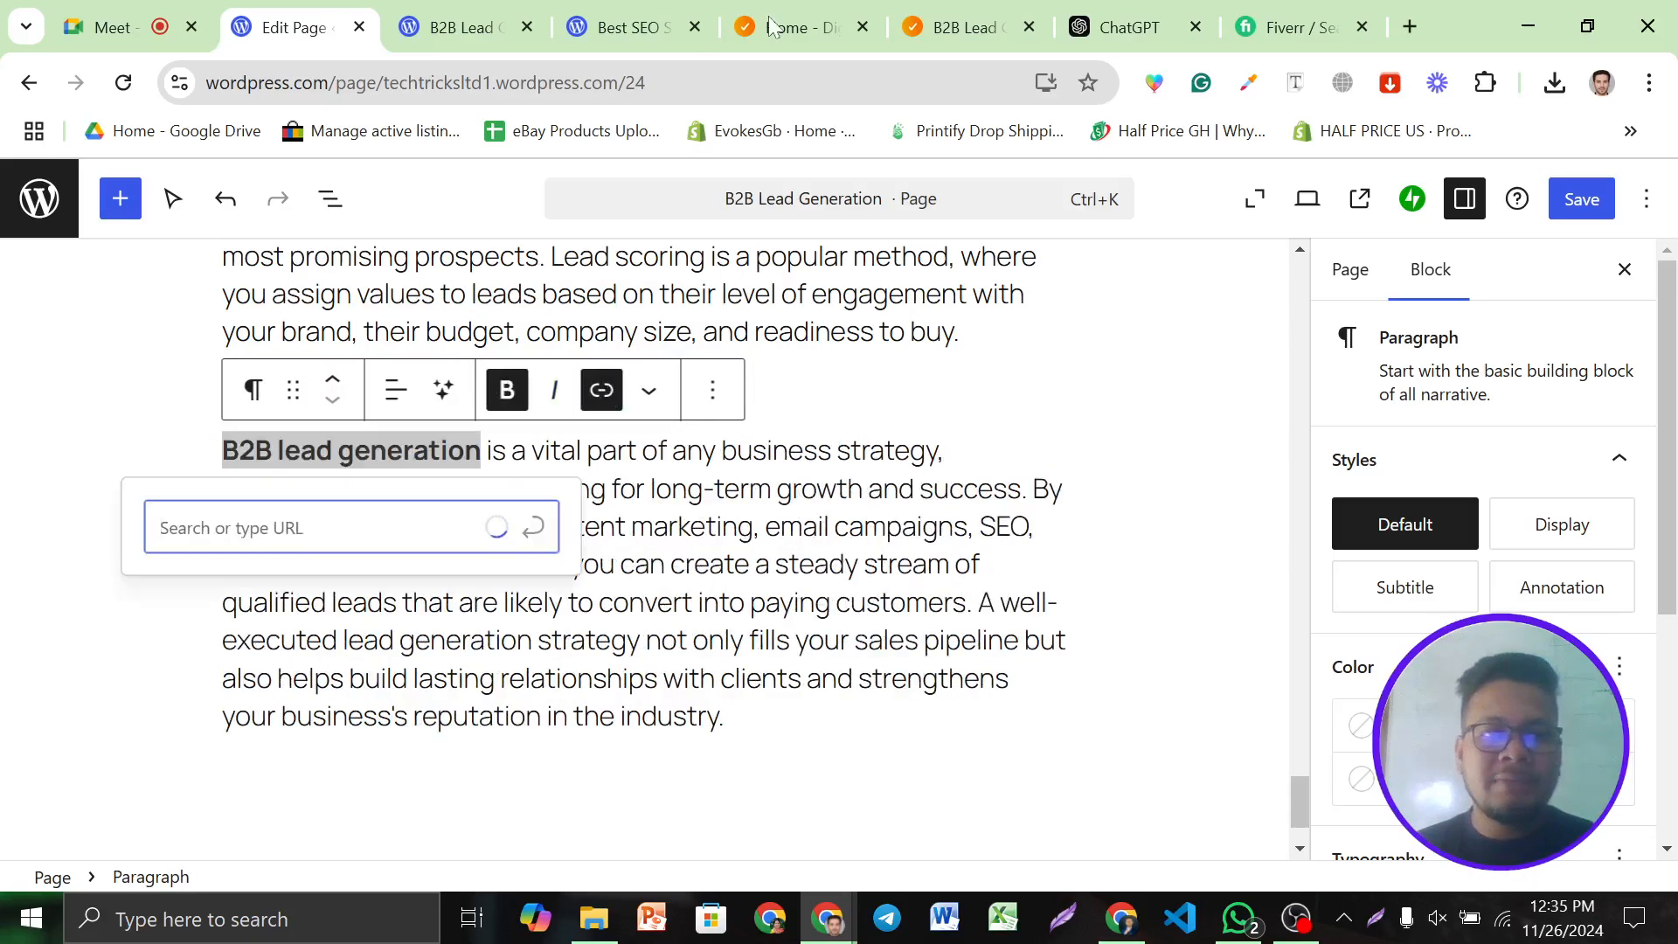
left_click(961, 27)
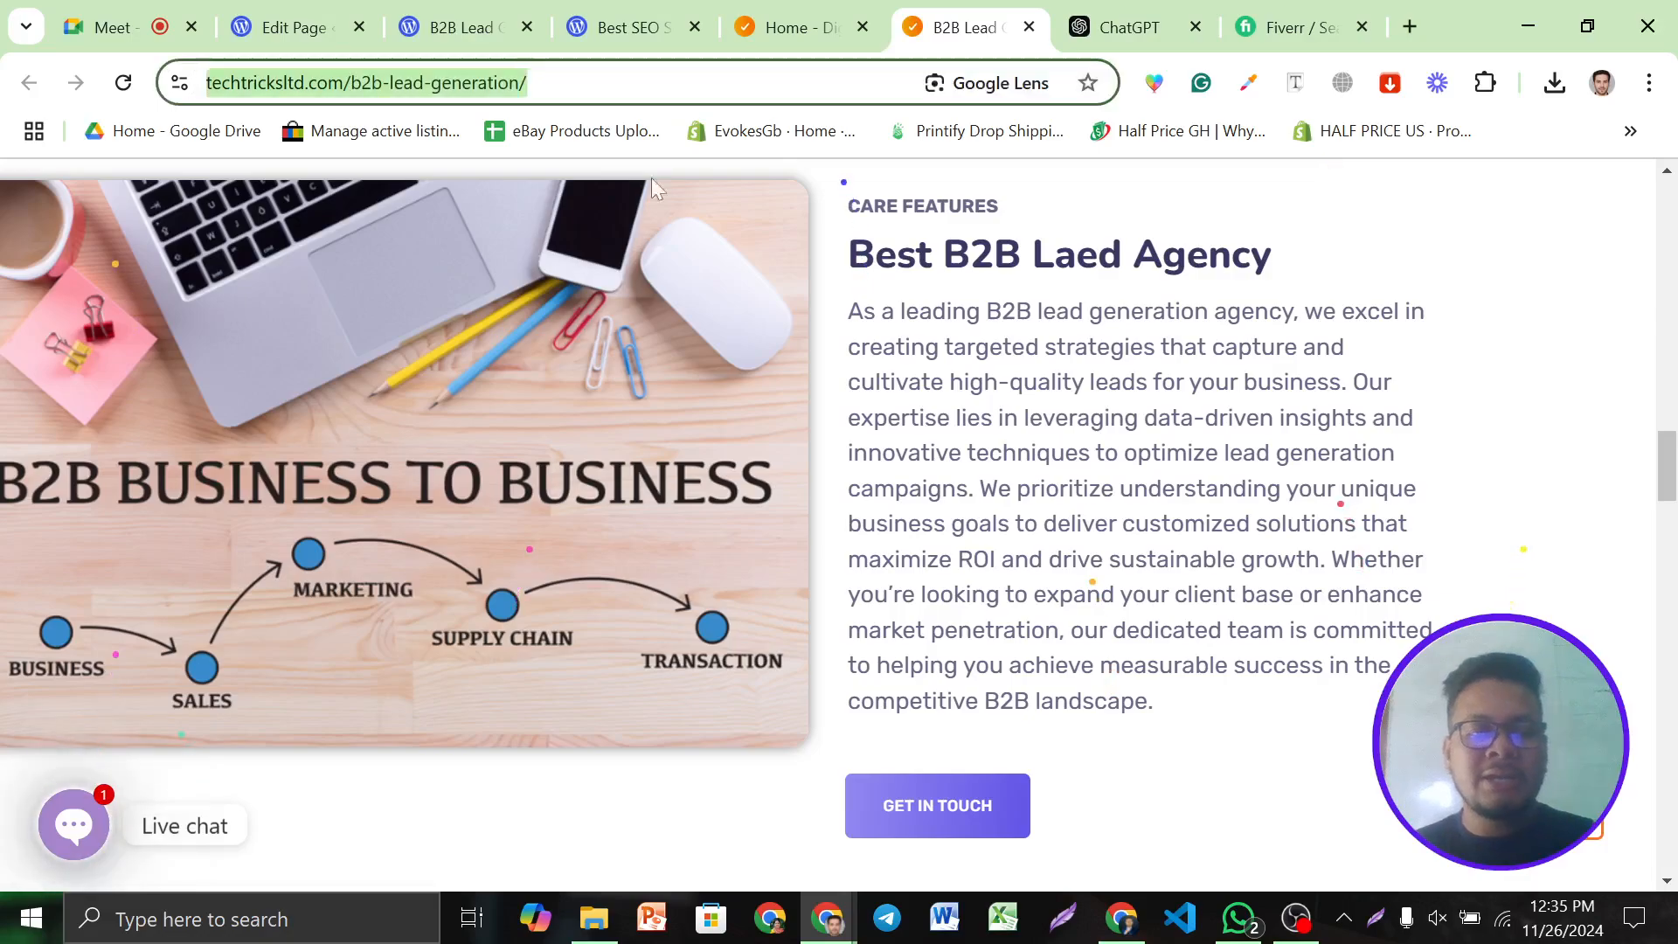
left_click(293, 27)
type("https://techtricksltd.com/b2b-lead-generation/")
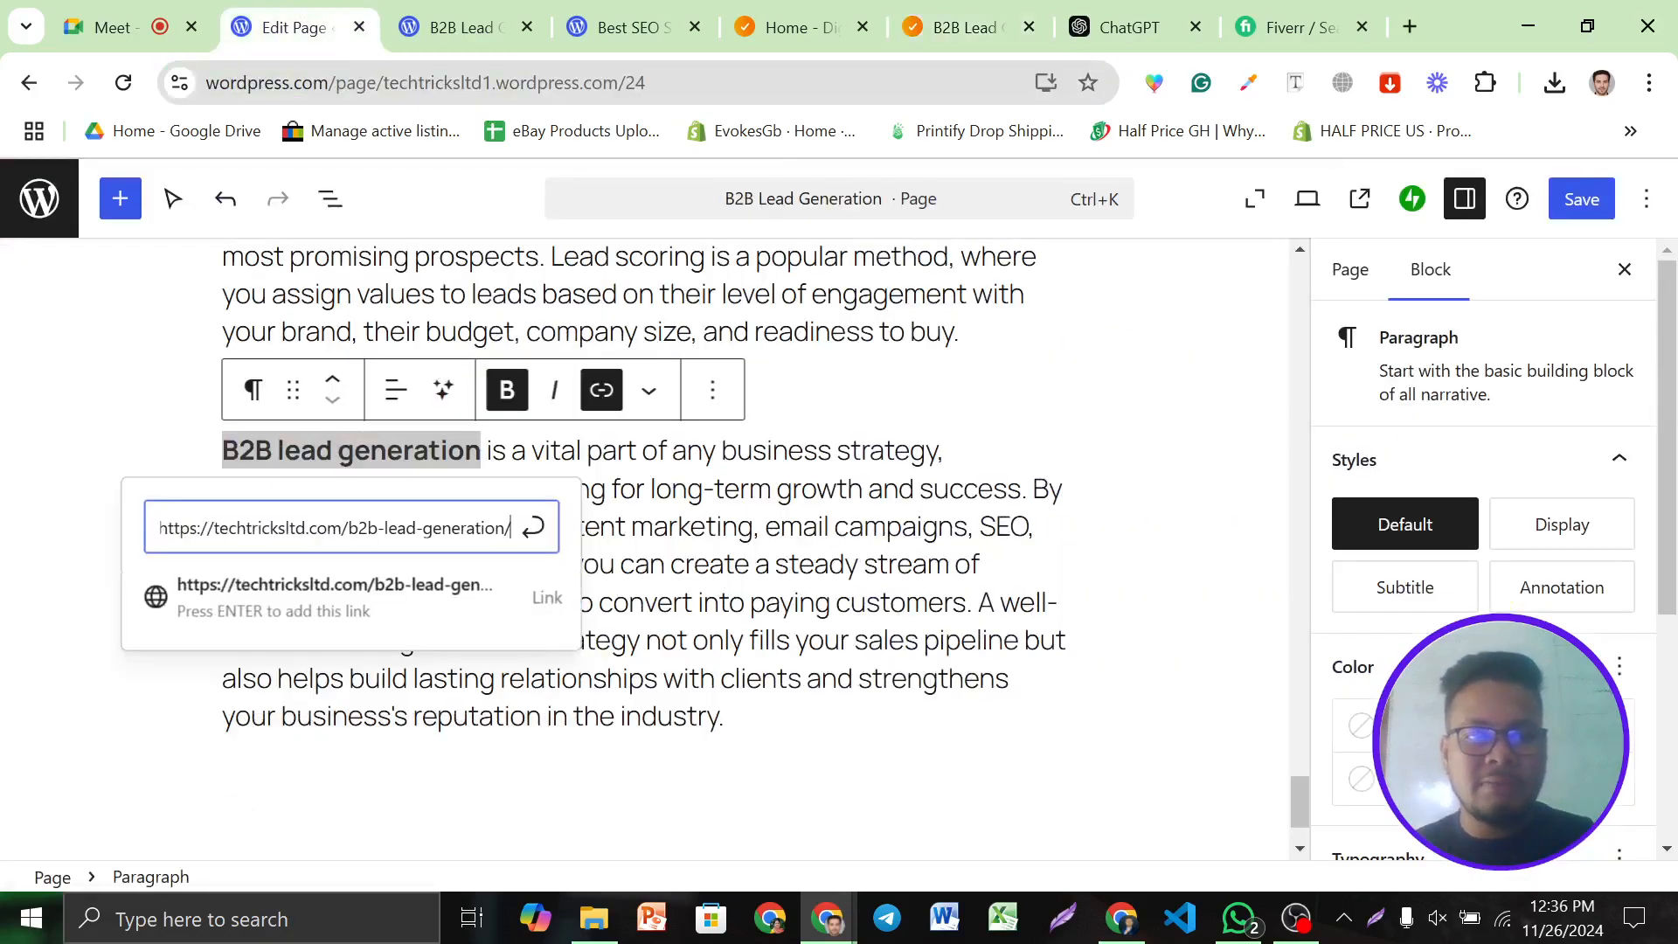
key("Return")
left_click(789, 564)
scroll(789, 563, "up", 15)
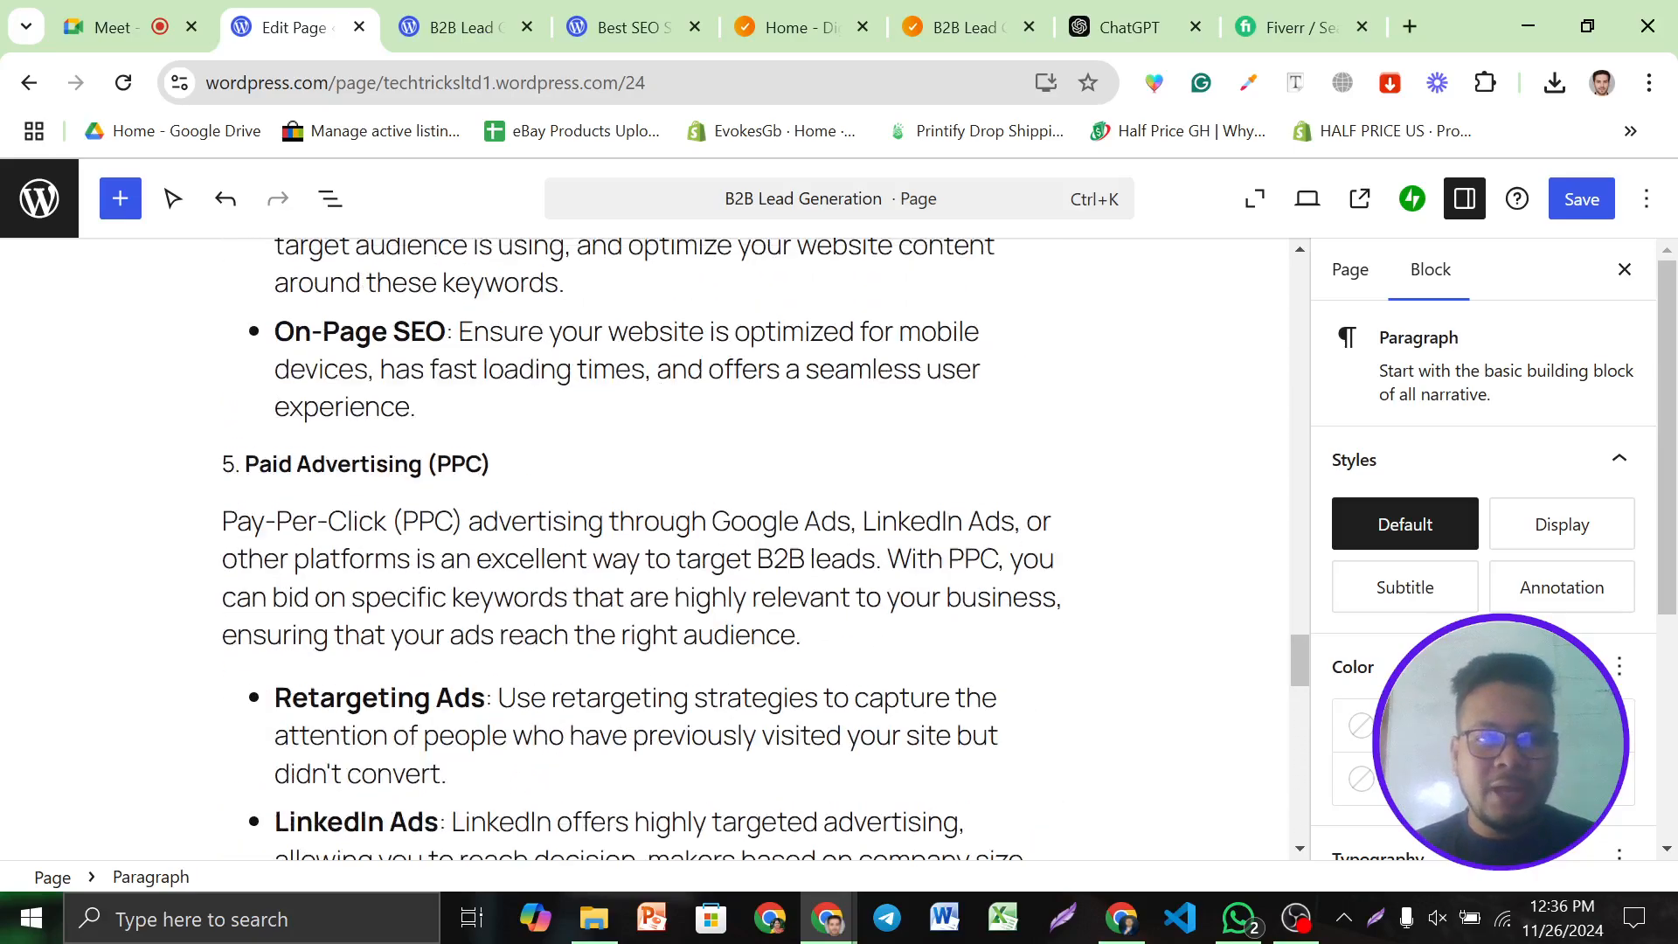
scroll(527, 505, "up", 2)
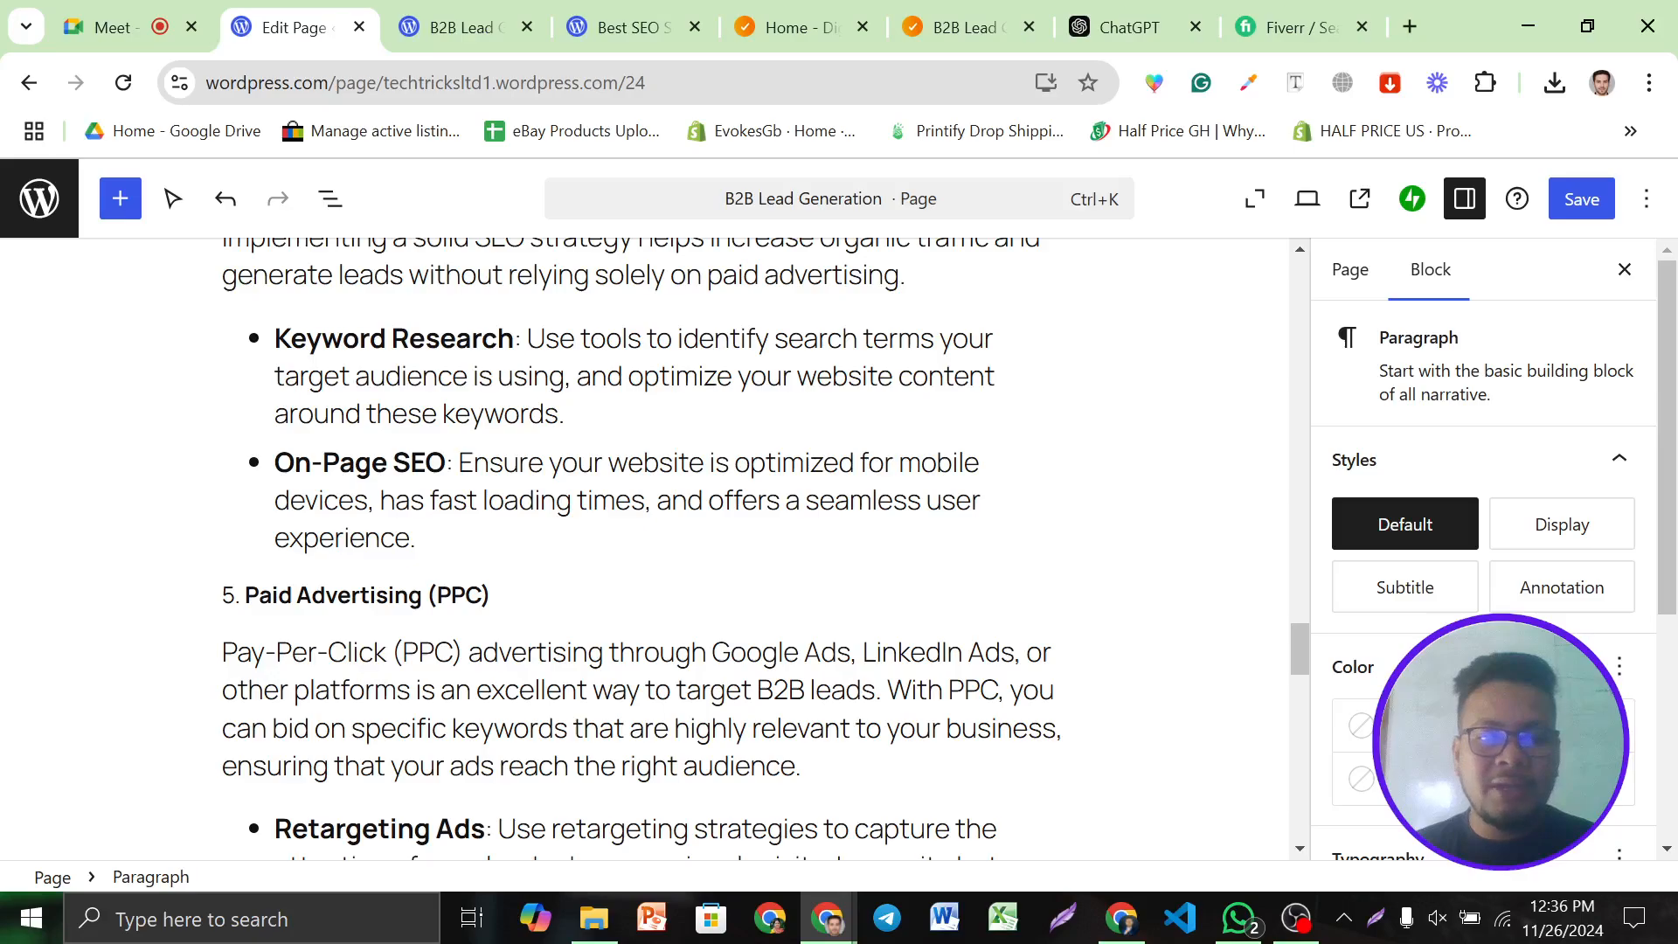
Copy the link address of the Onpage SEO page from the TechTricks website
left_click_drag(445, 463, 275, 463)
left_click(767, 25)
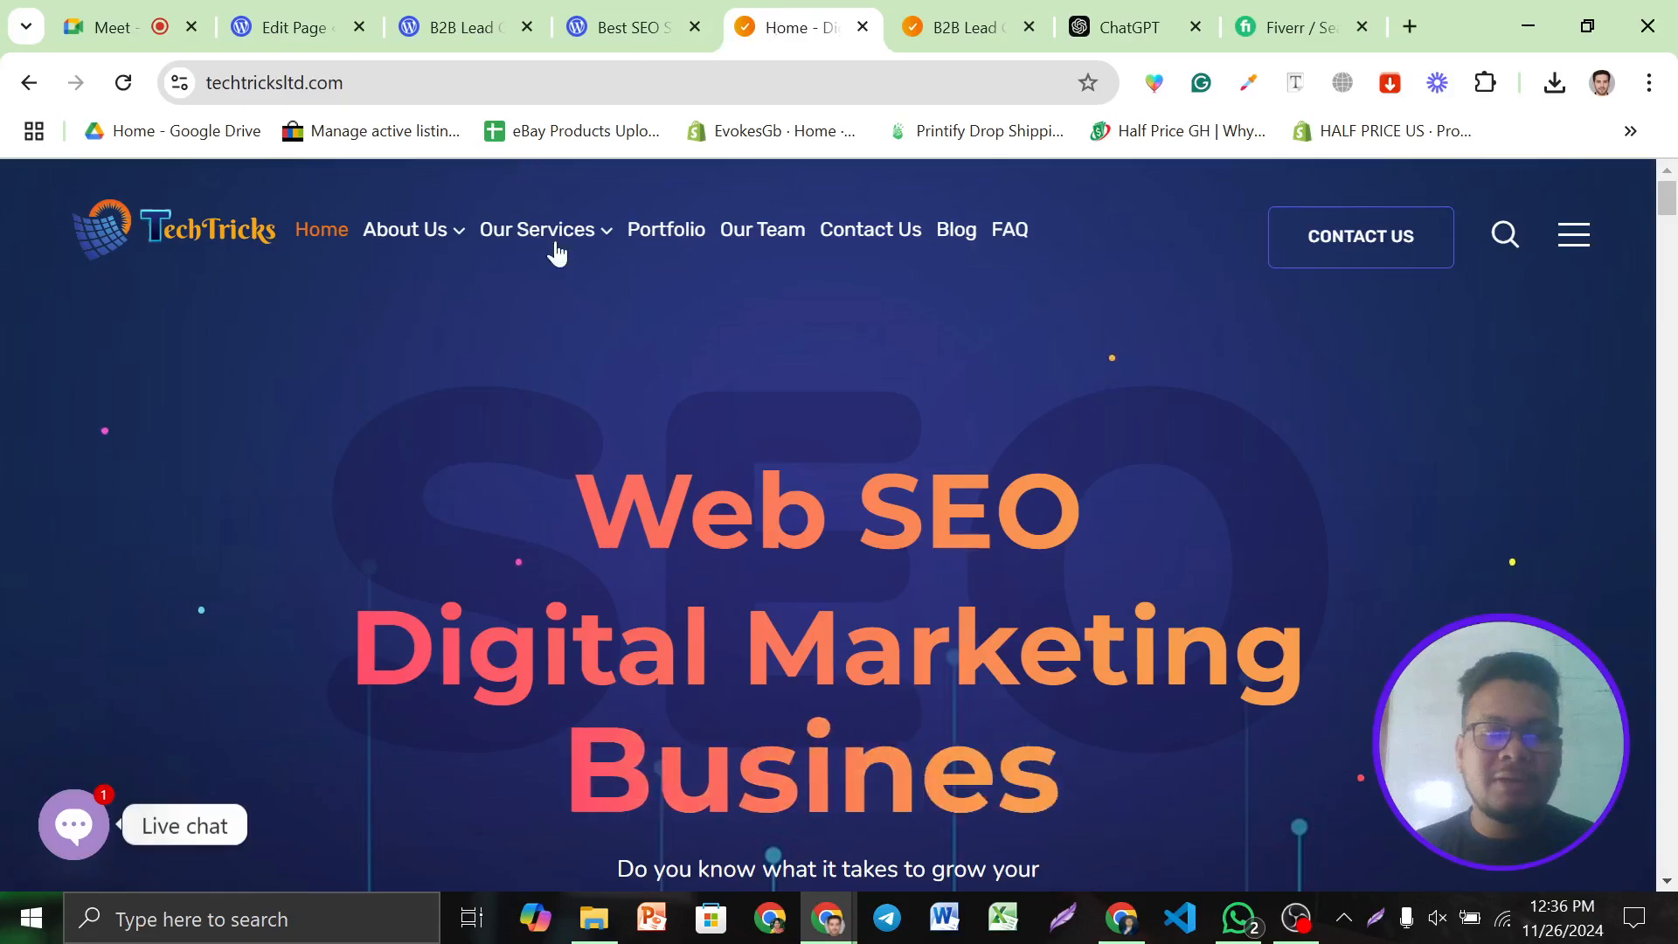
mouse_move(537, 231)
mouse_move(562, 320)
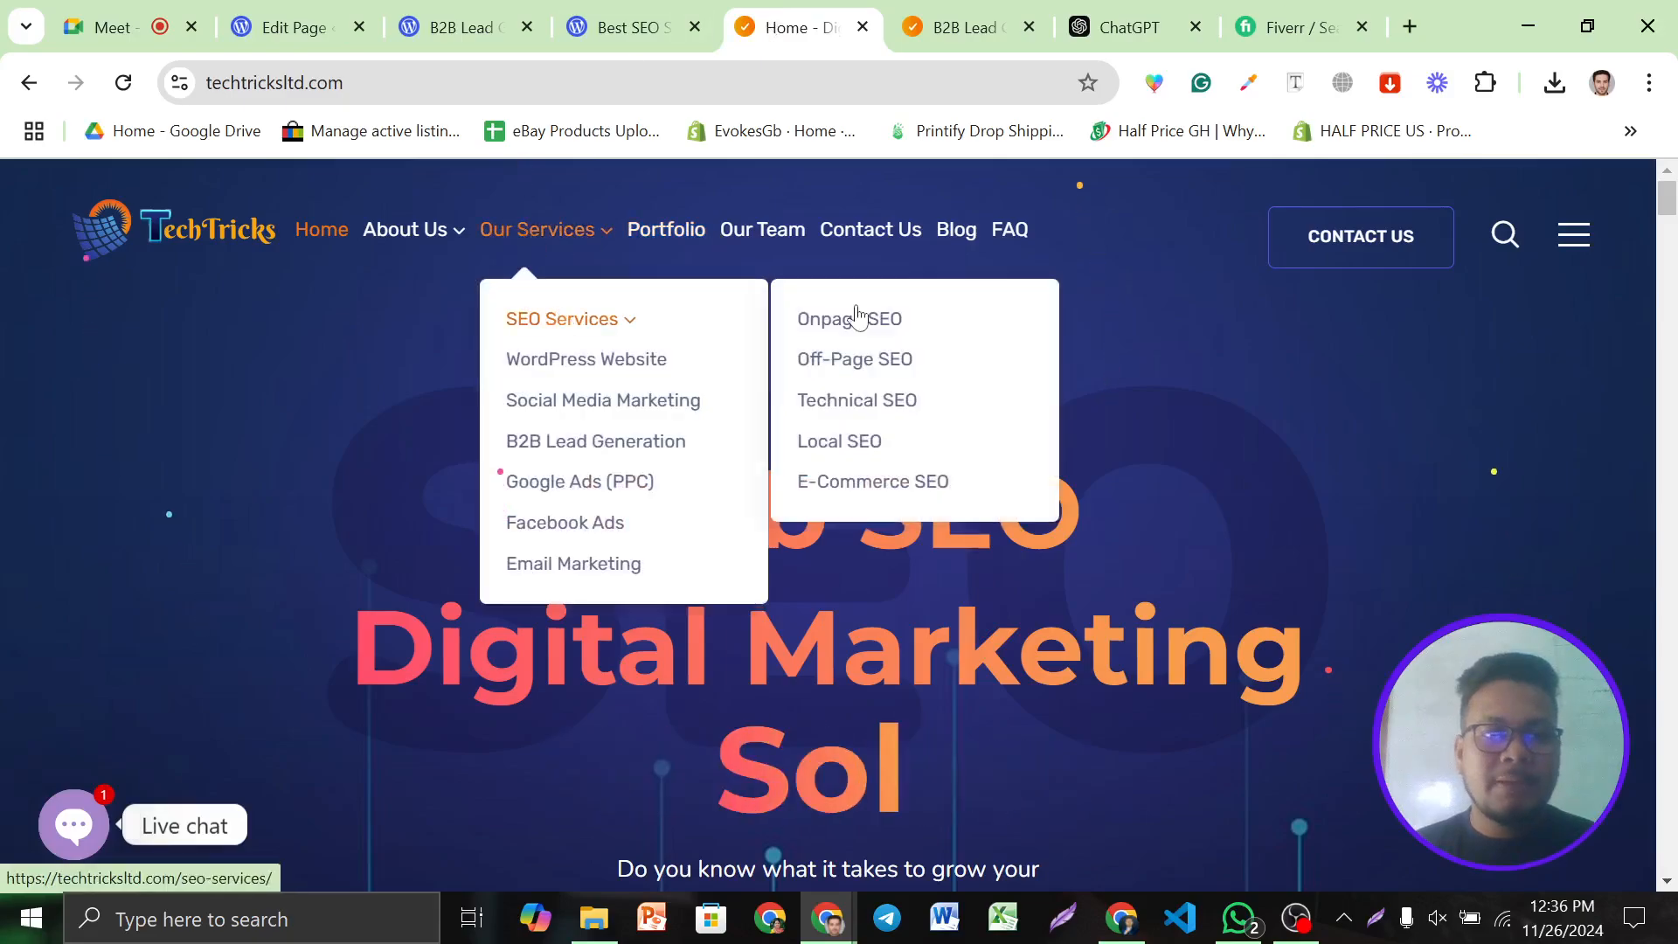
right_click(854, 318)
left_click(934, 554)
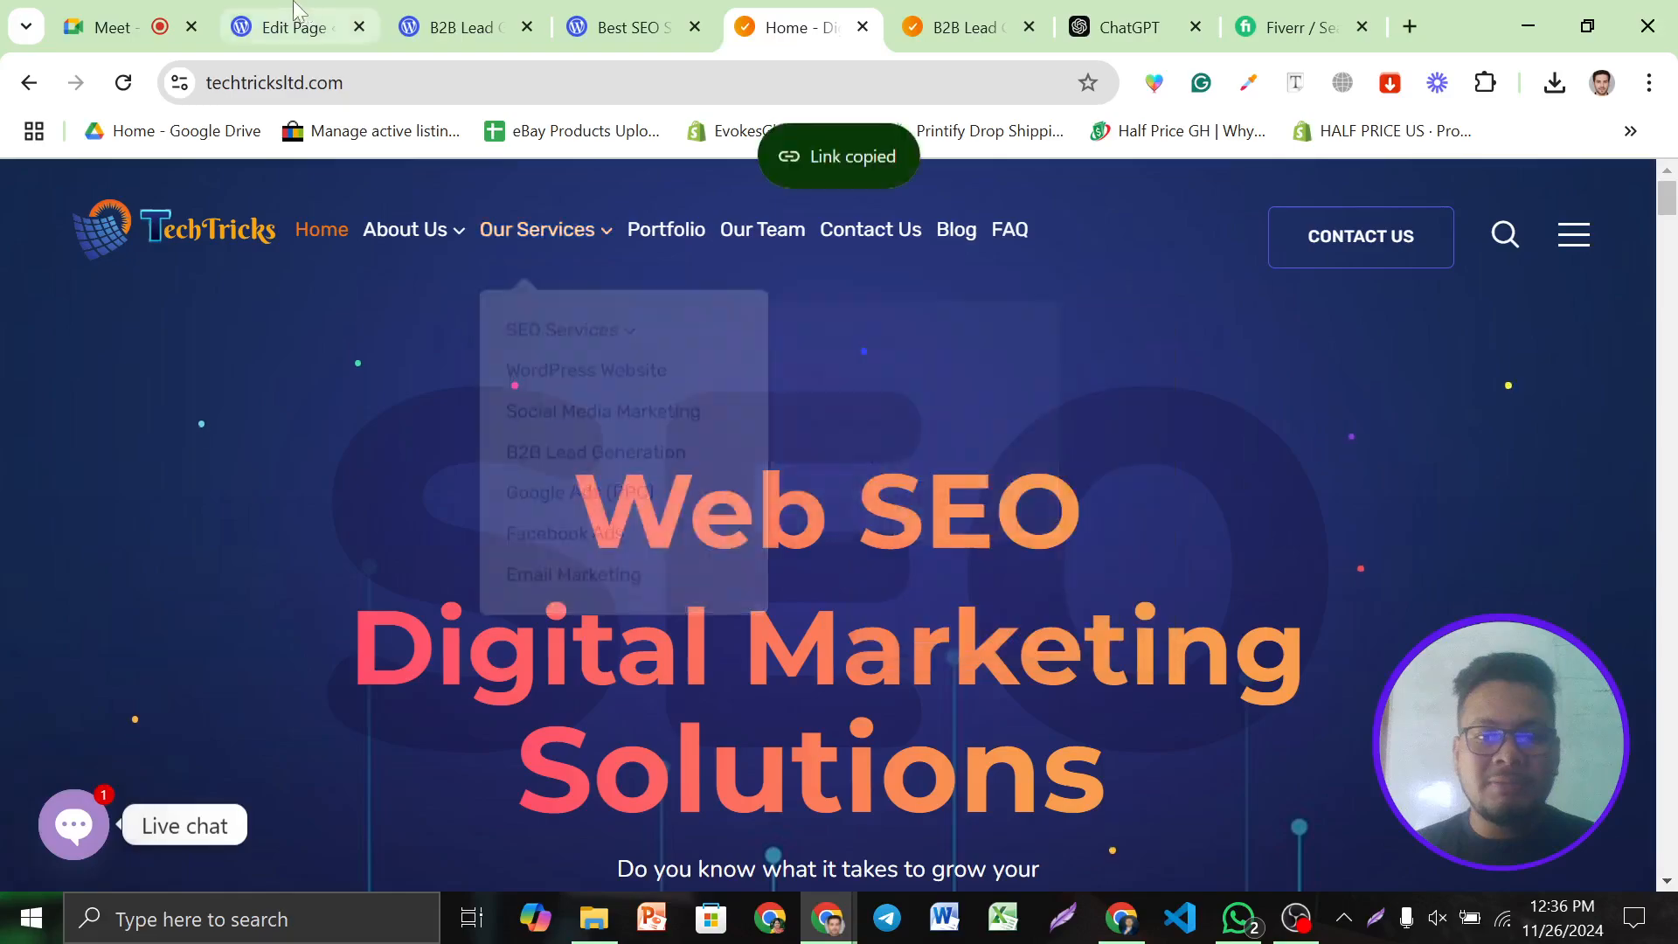
Link 'On-Page SEO' in the article to the copied Onpage SEO address
left_click(295, 17)
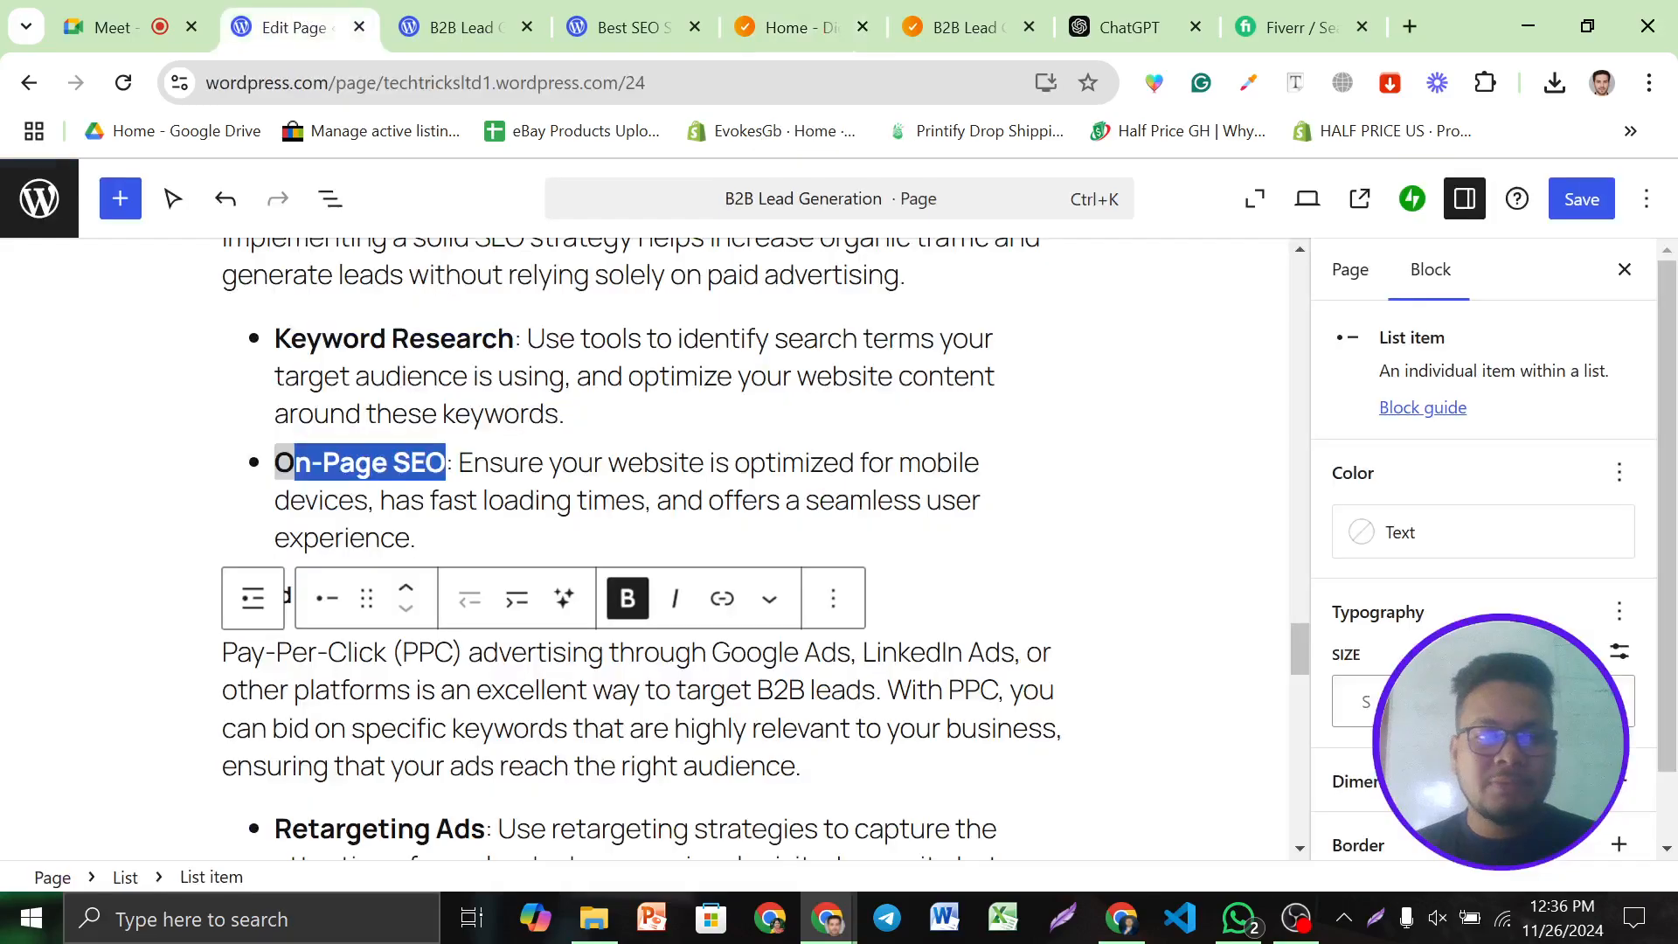
left_click(473, 463)
left_click_drag(446, 463, 276, 463)
left_click(721, 598)
key("ctrl+v")
left_click(558, 536)
left_click(785, 500)
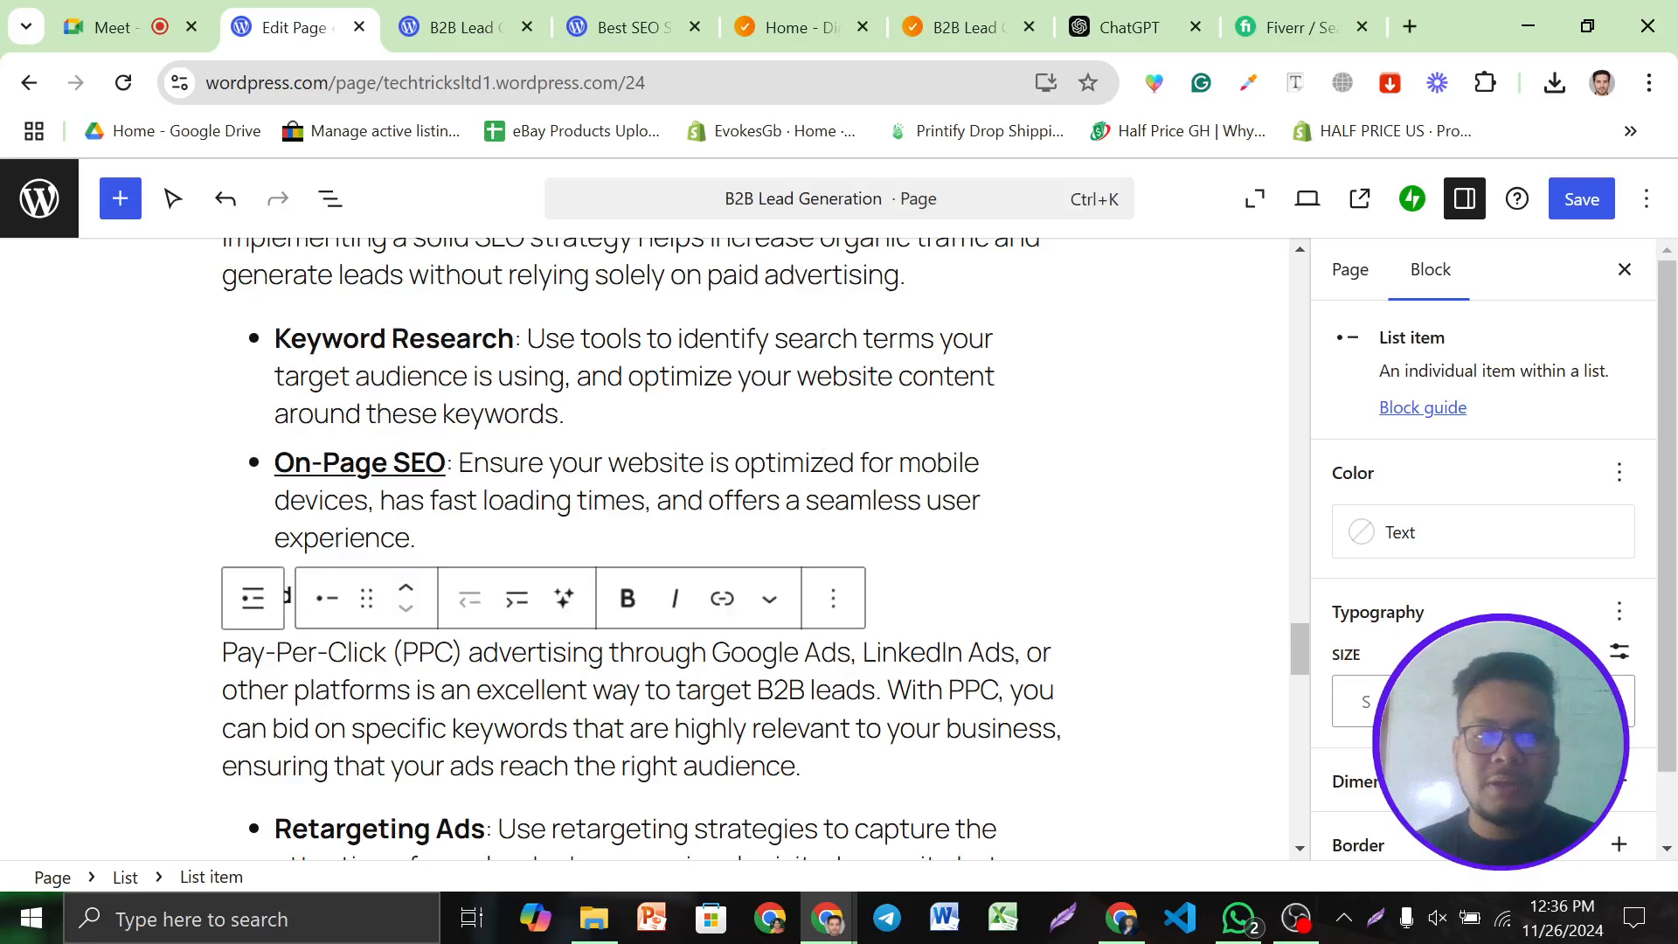
Bold 'Effective B2B lead generation' and link it to the B2B Lead Generation page address
scroll(647, 524, "up", 15)
scroll(647, 524, "up", 15)
scroll(647, 524, "up", 8)
scroll(646, 524, "down", 15)
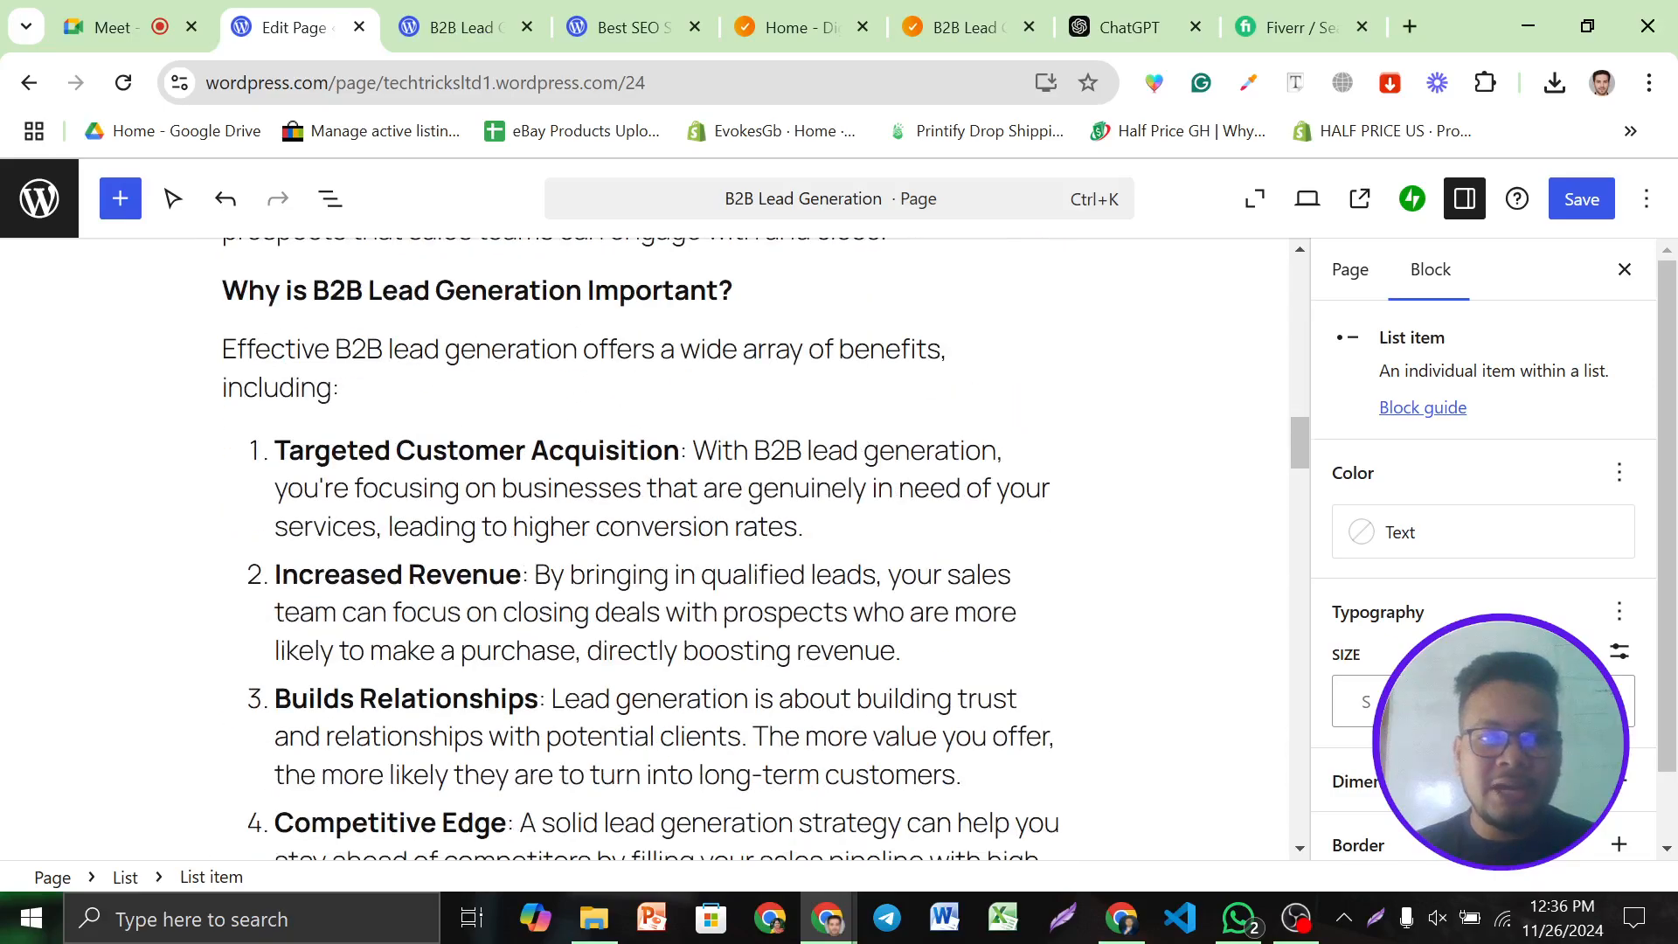
left_click_drag(224, 350, 582, 350)
left_click(506, 289)
left_click(602, 289)
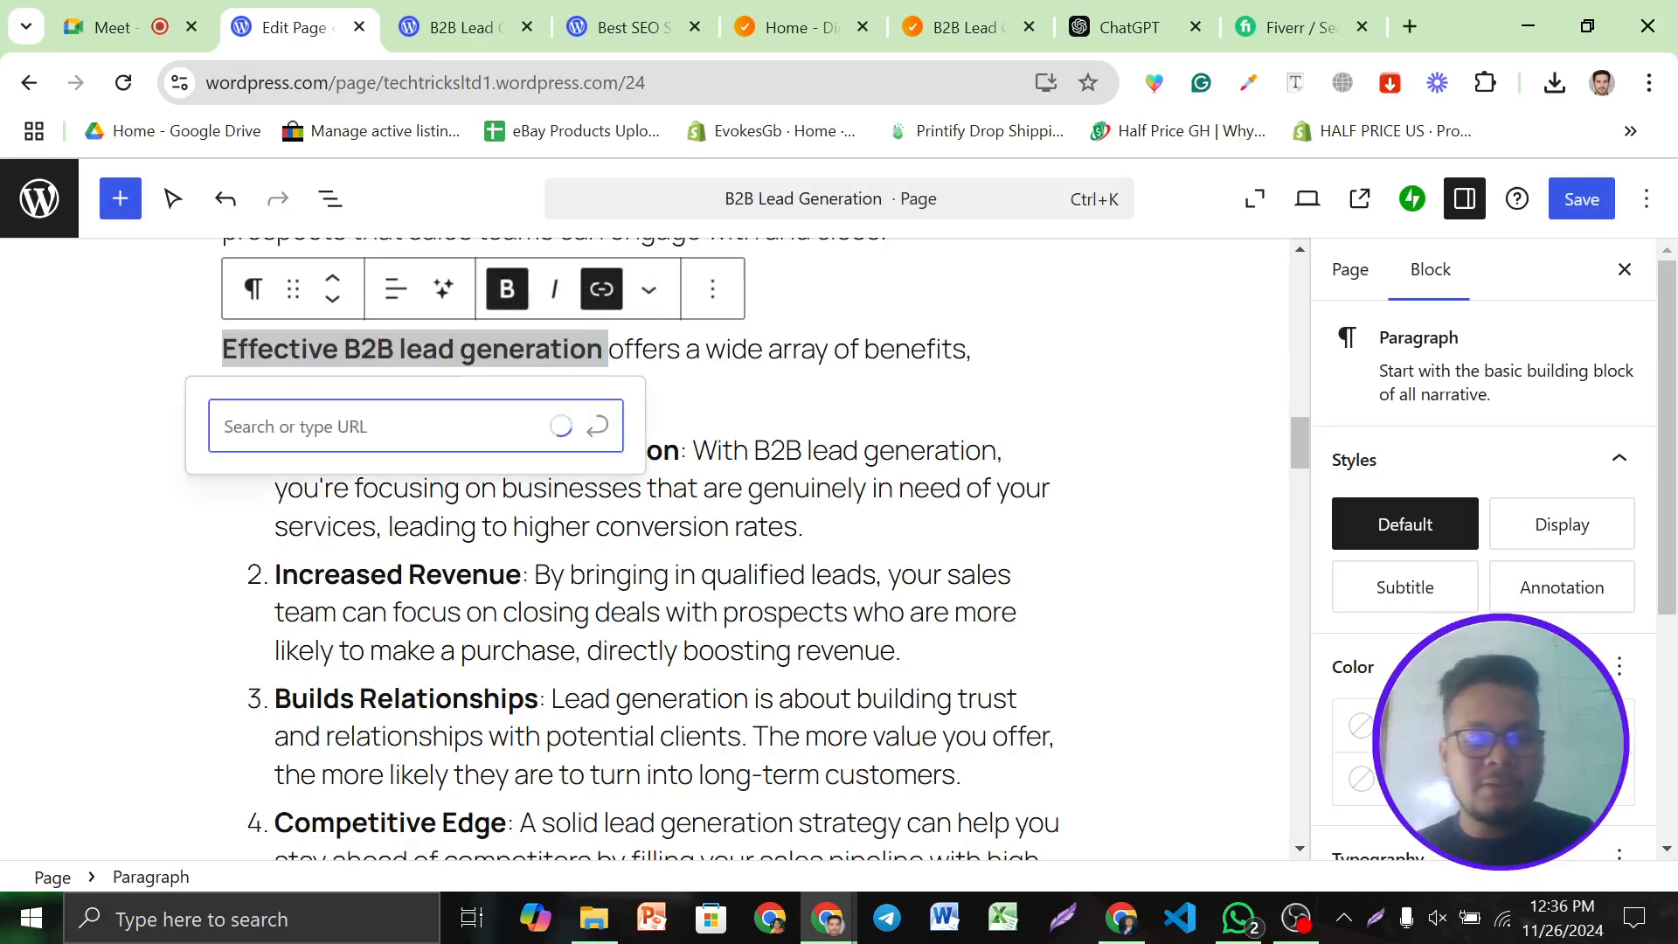
key("super+v")
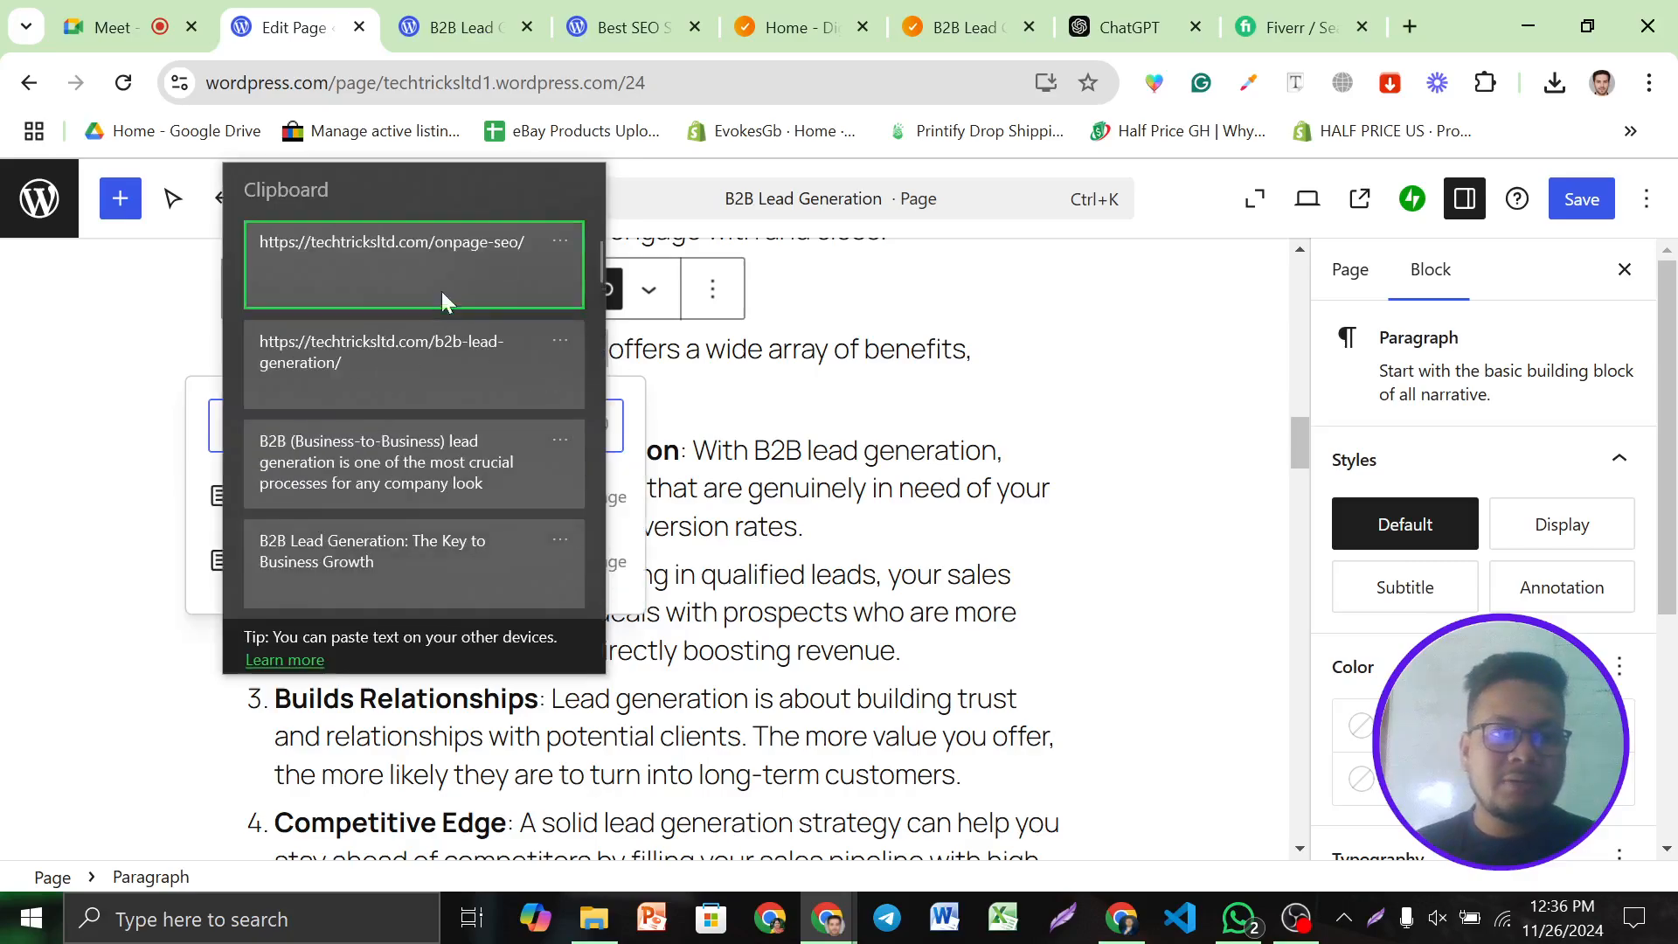
left_click(444, 351)
left_click(610, 429)
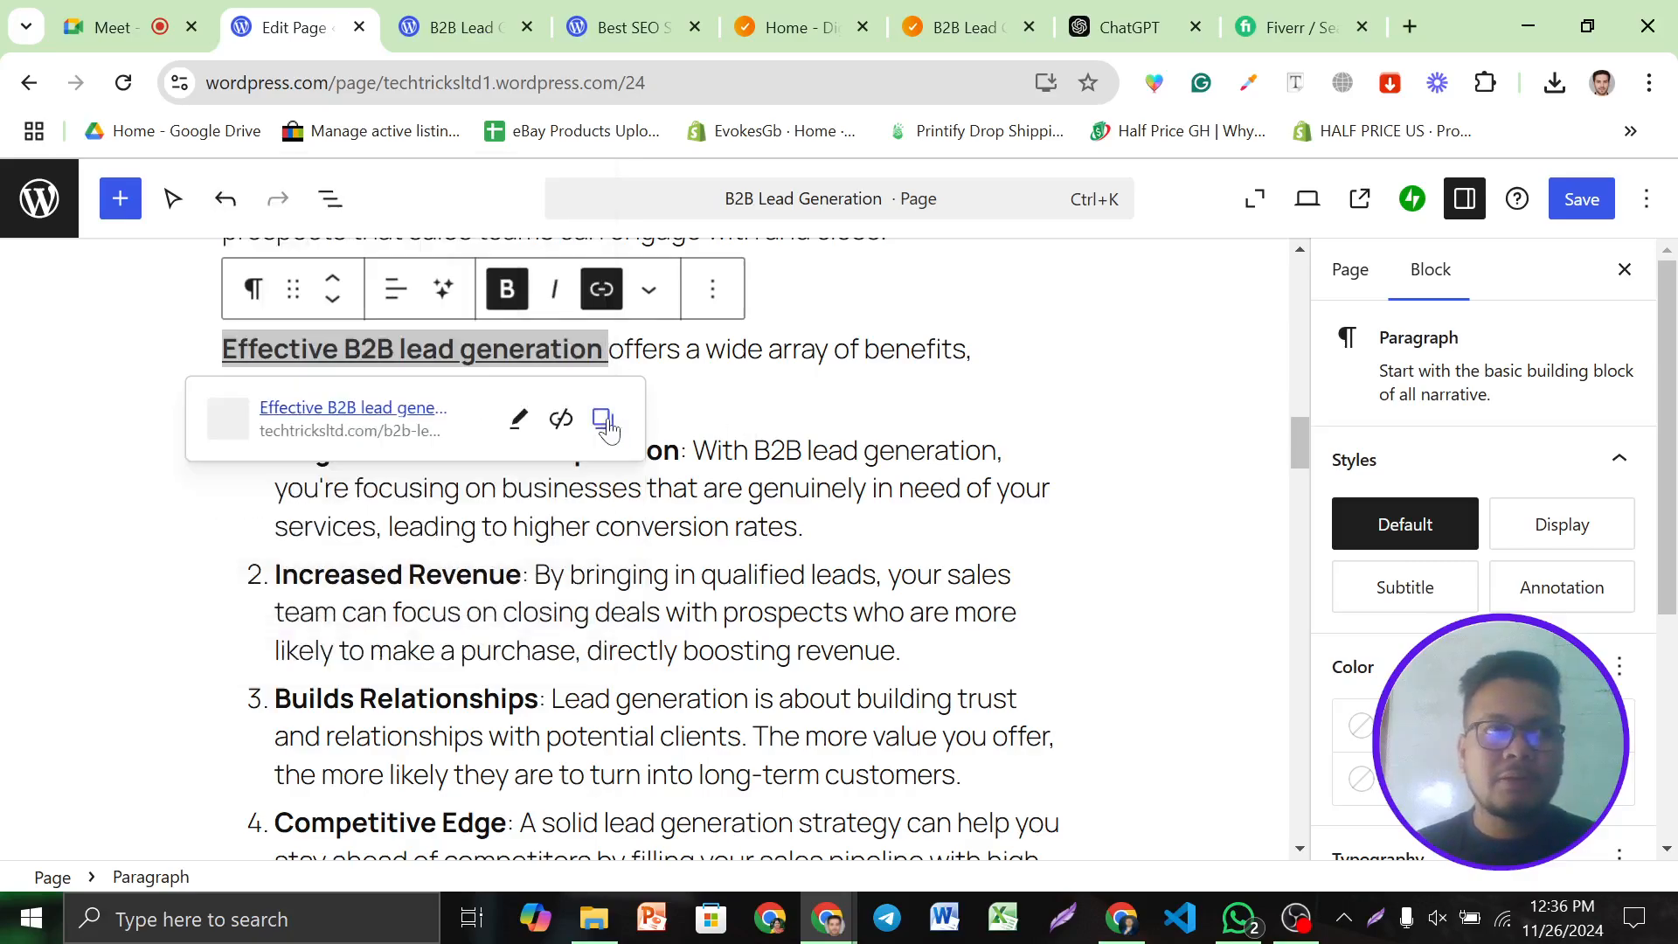
left_click(833, 452)
scroll(833, 453, "up", 4)
scroll(842, 483, "up", 10)
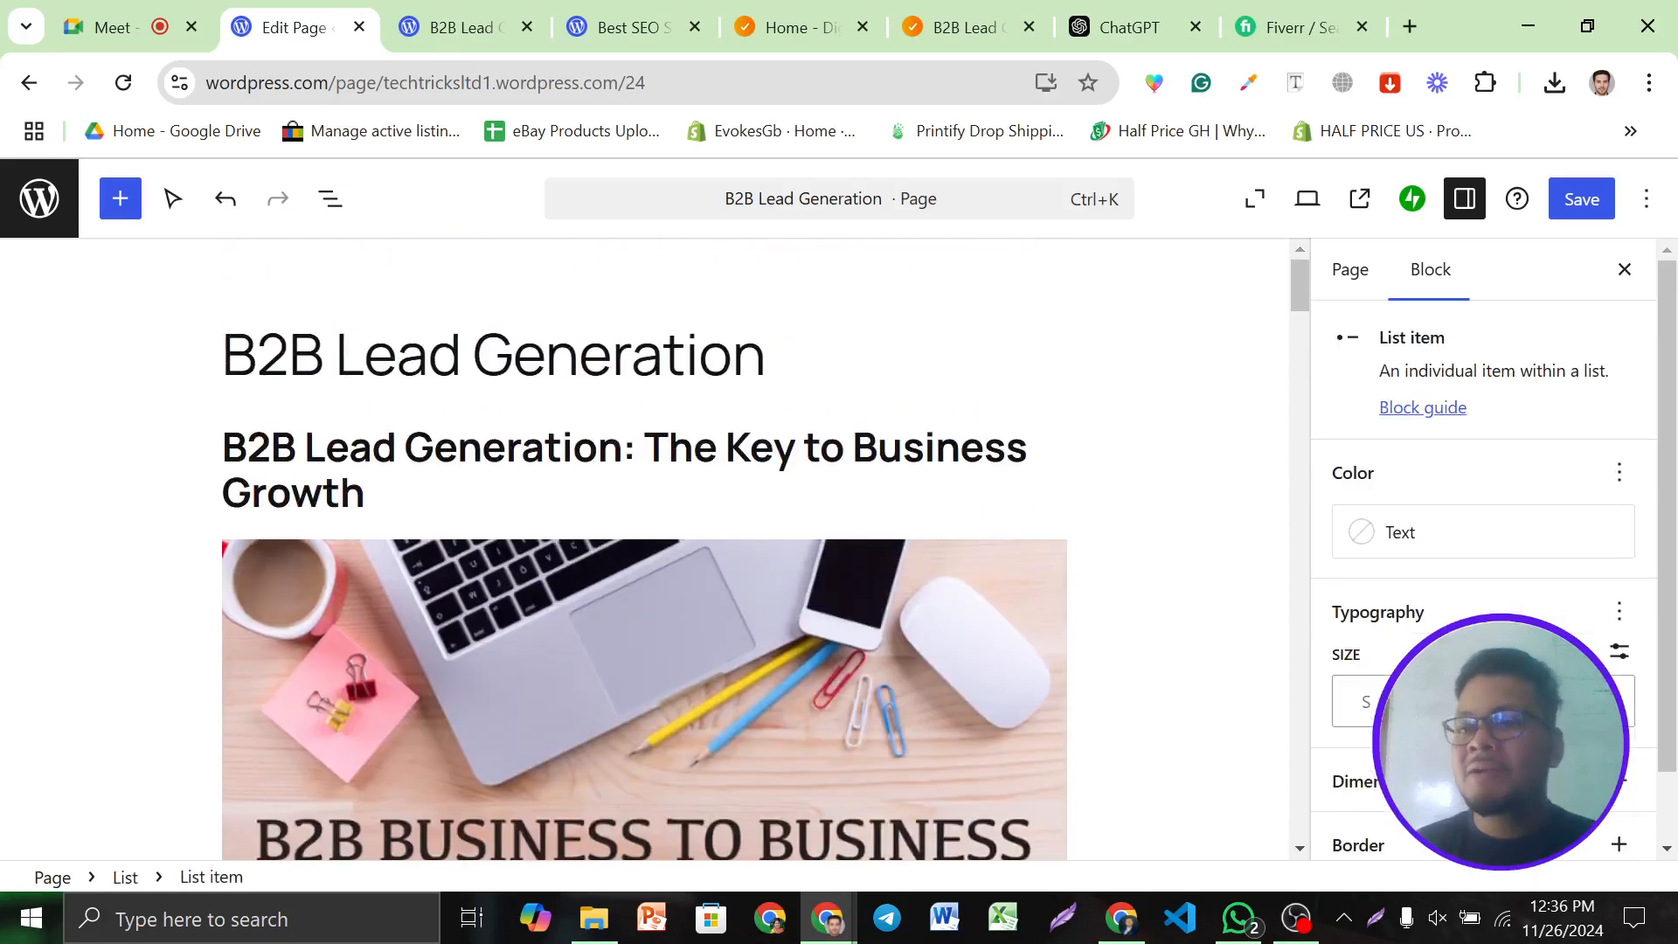
scroll(644, 548, "down", 4)
From the page's featured image setting, upload B2B Lead Generation.png to the media library
left_click(1355, 276)
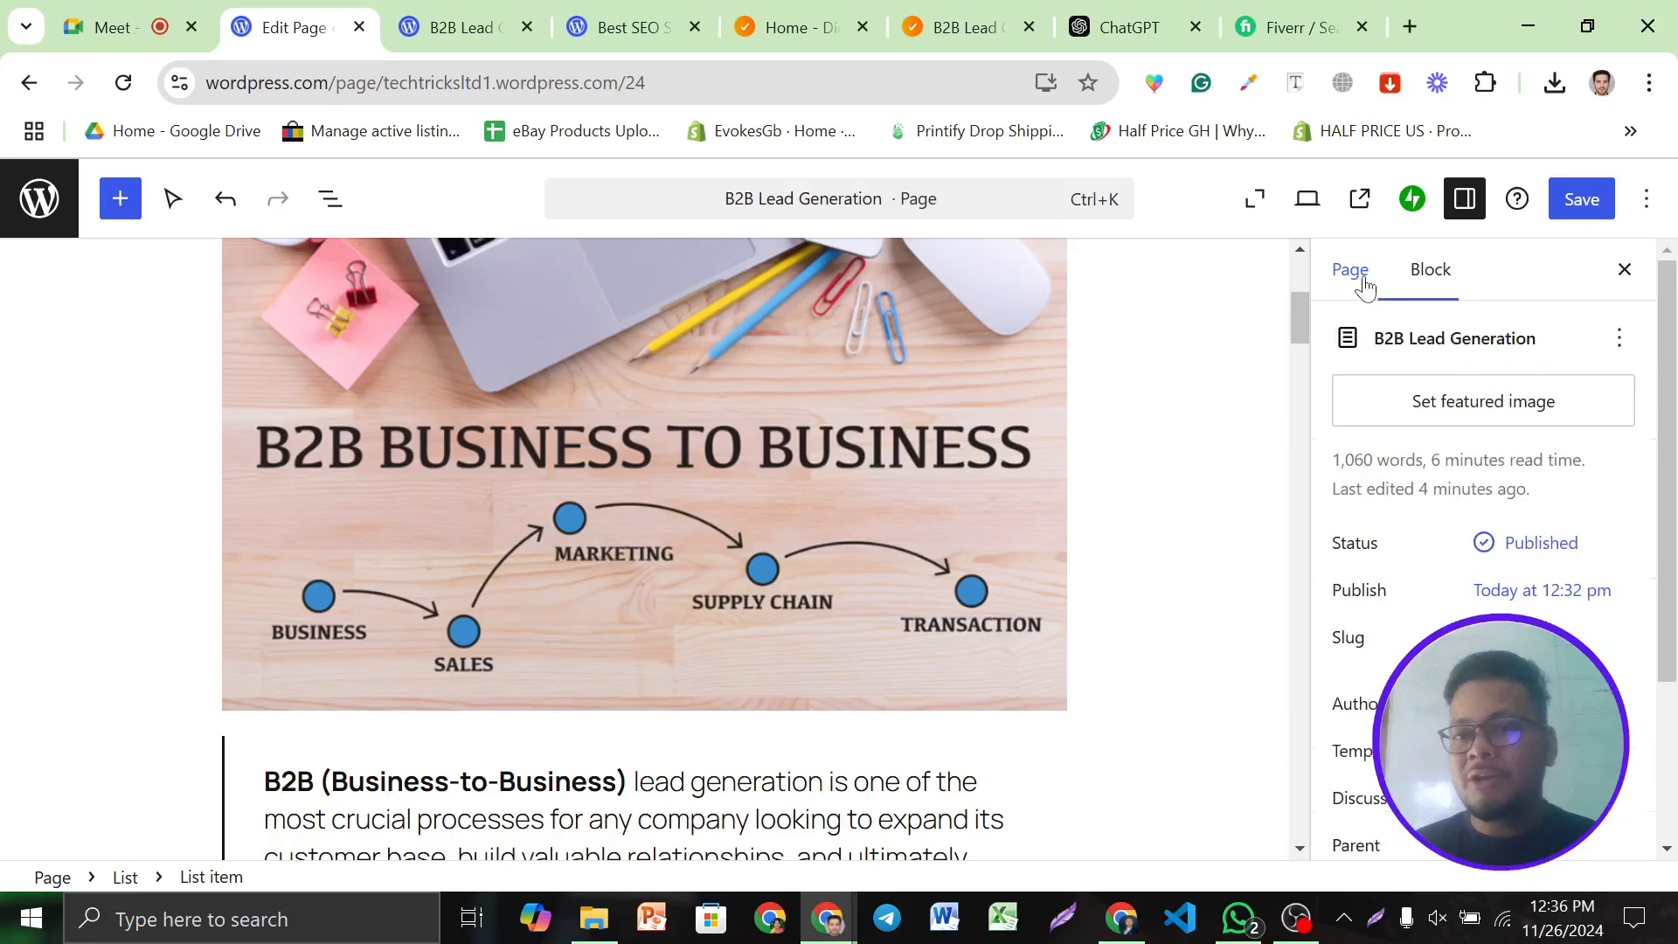
left_click(1449, 410)
left_click(1568, 476)
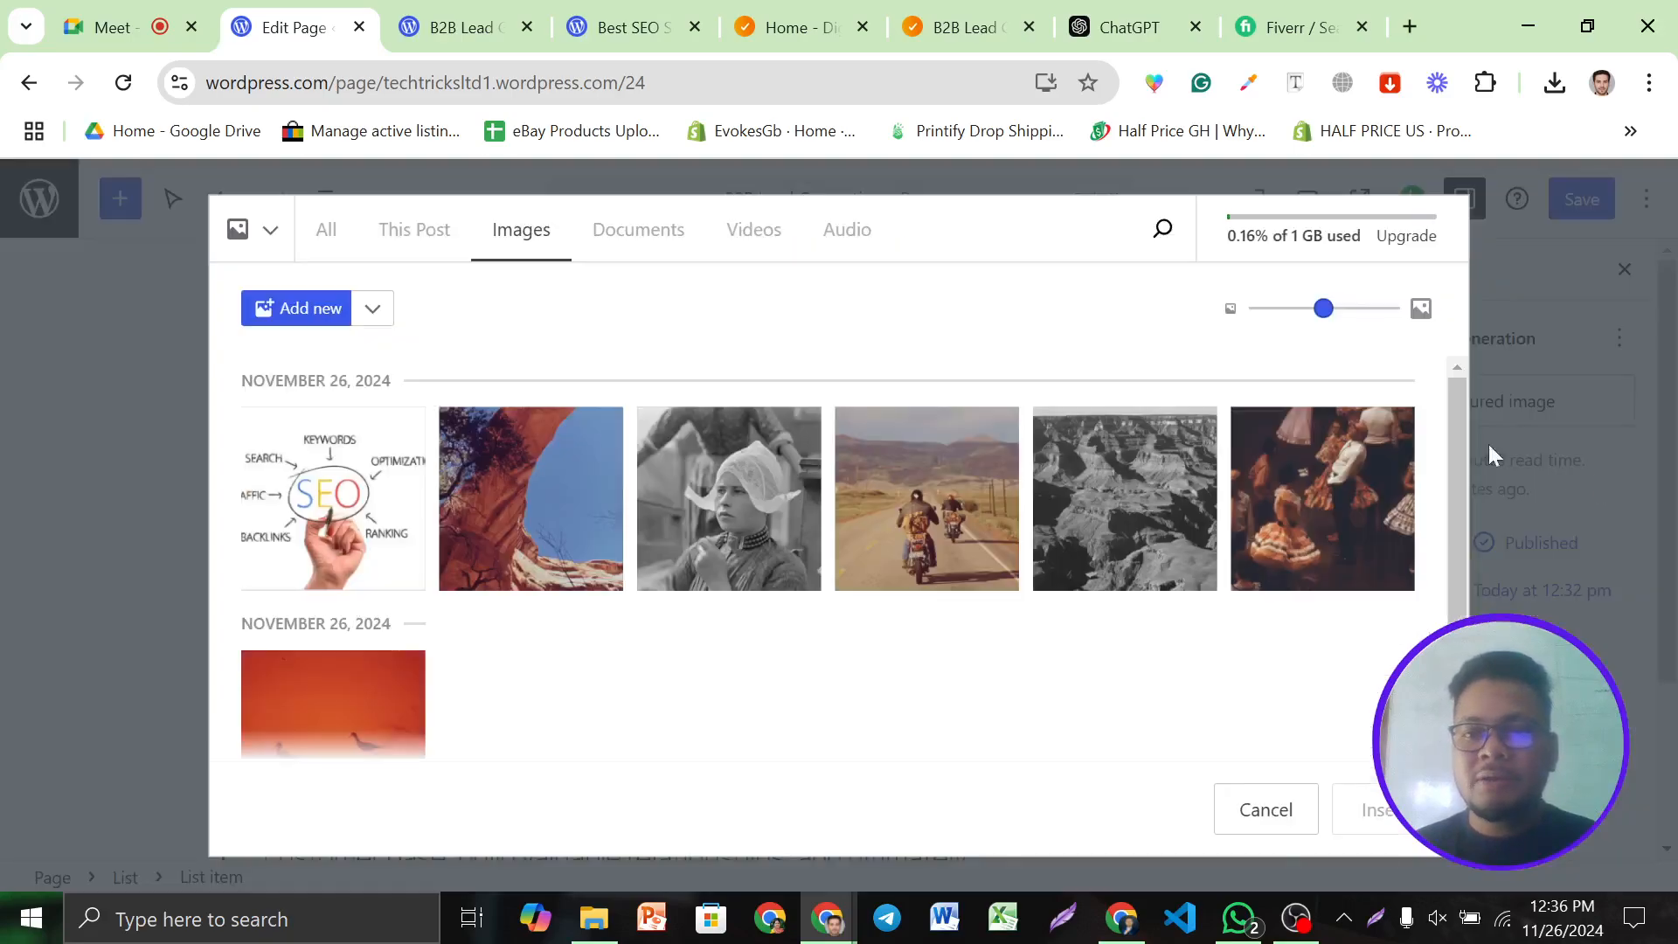
left_click(369, 446)
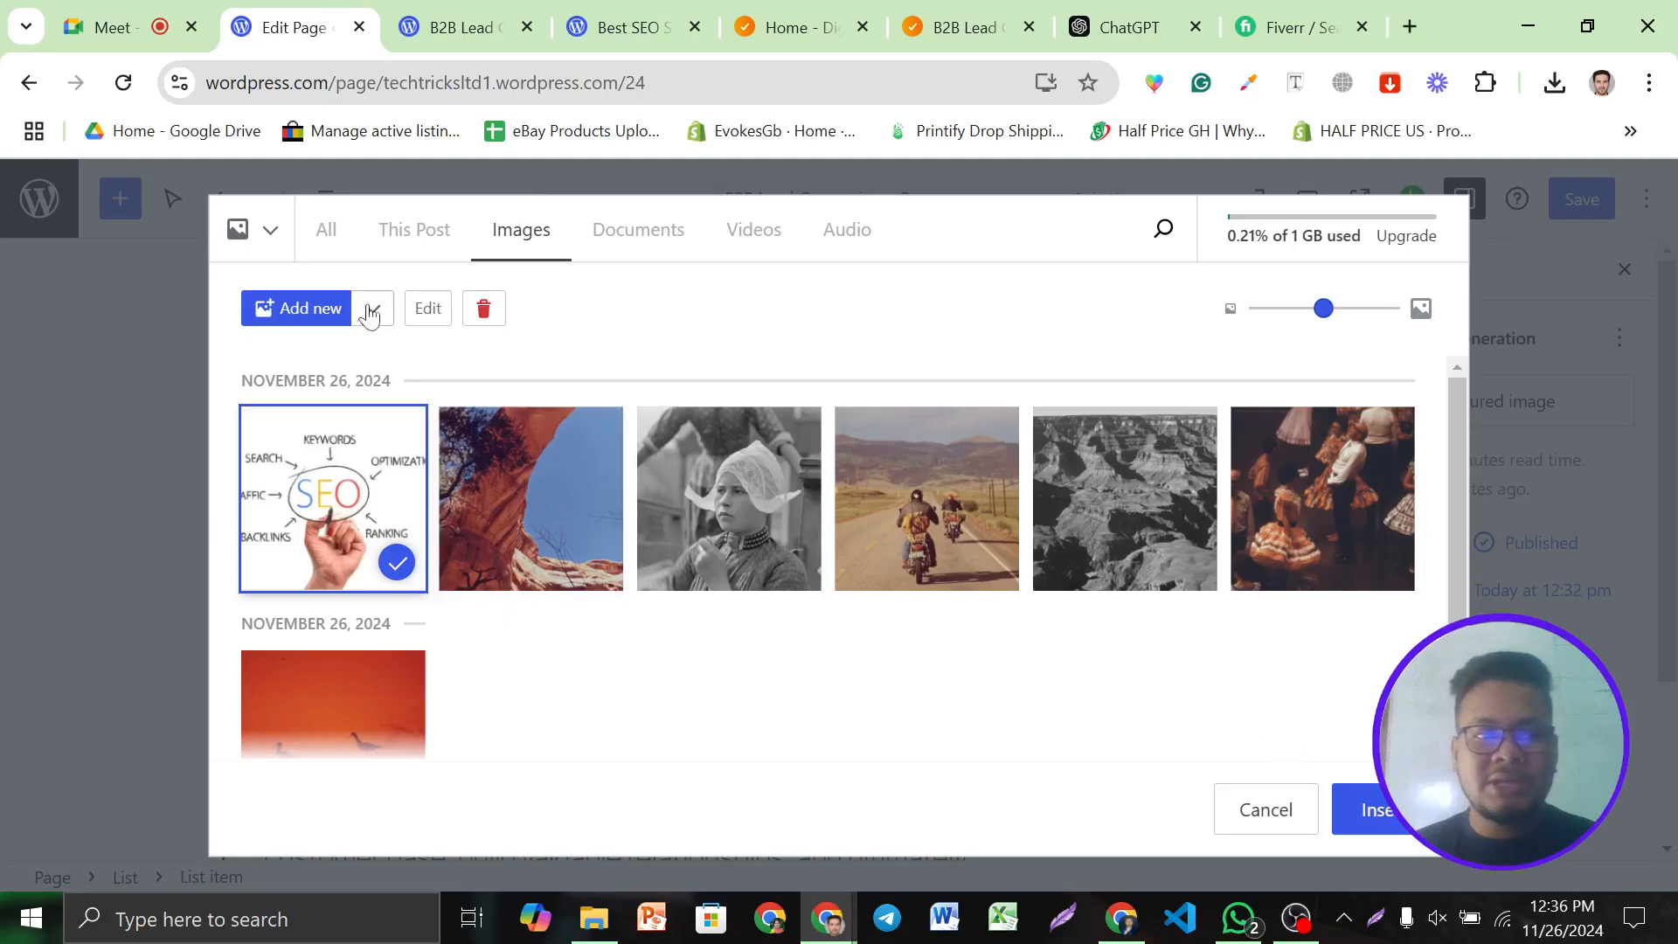
left_click(307, 315)
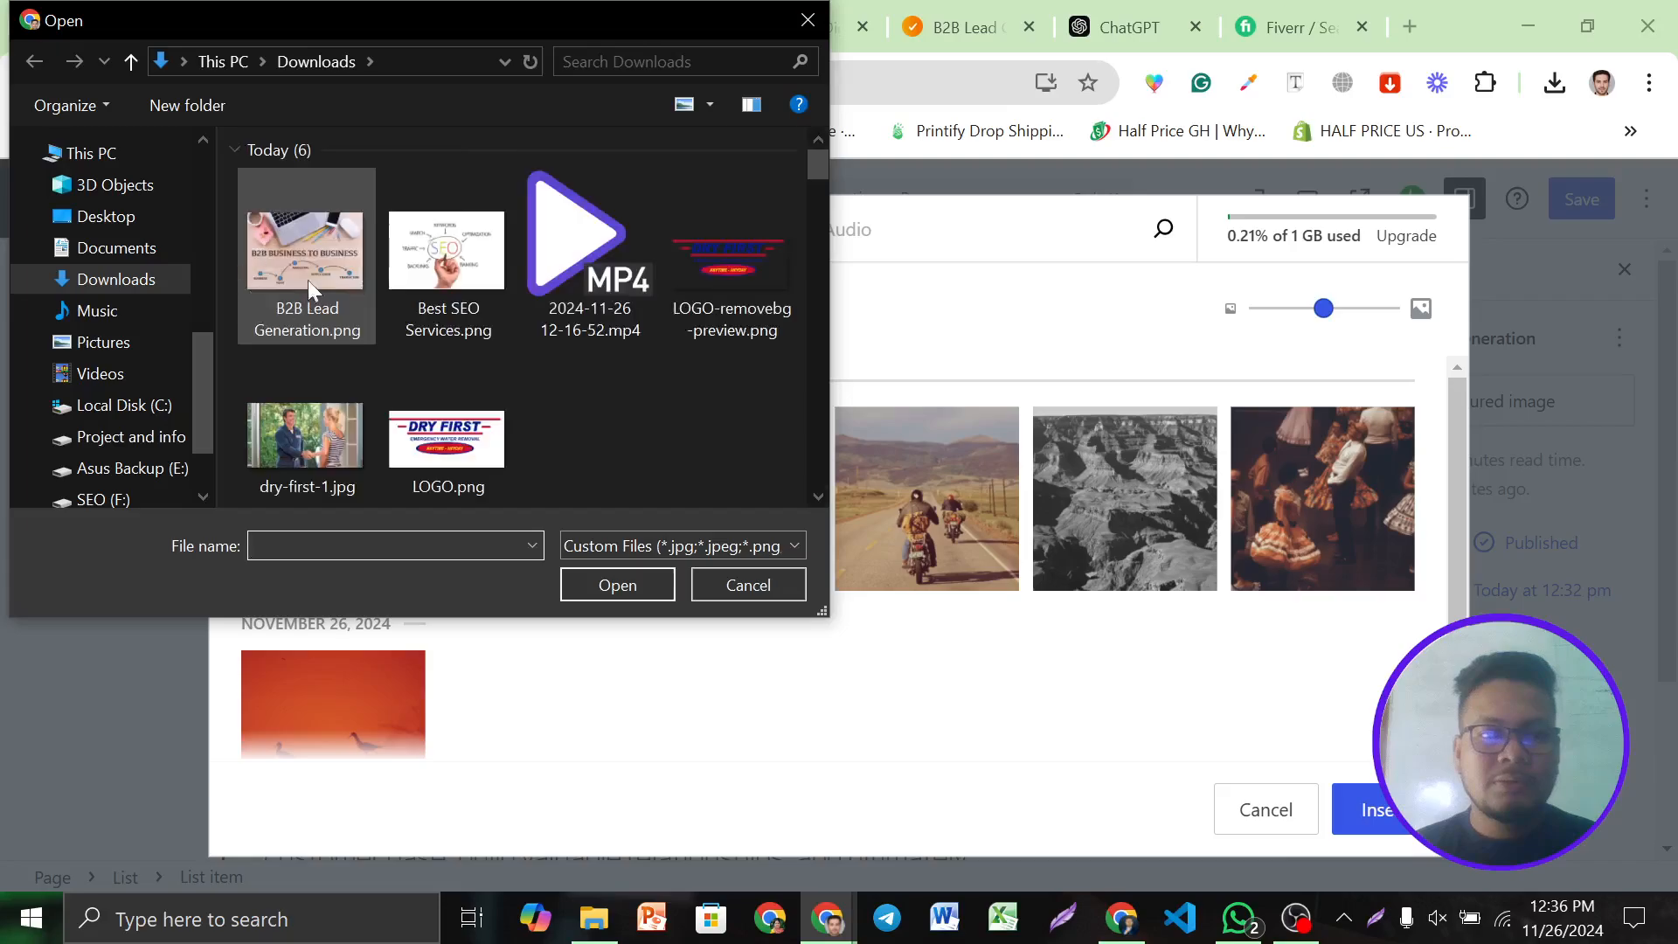
left_click(308, 278)
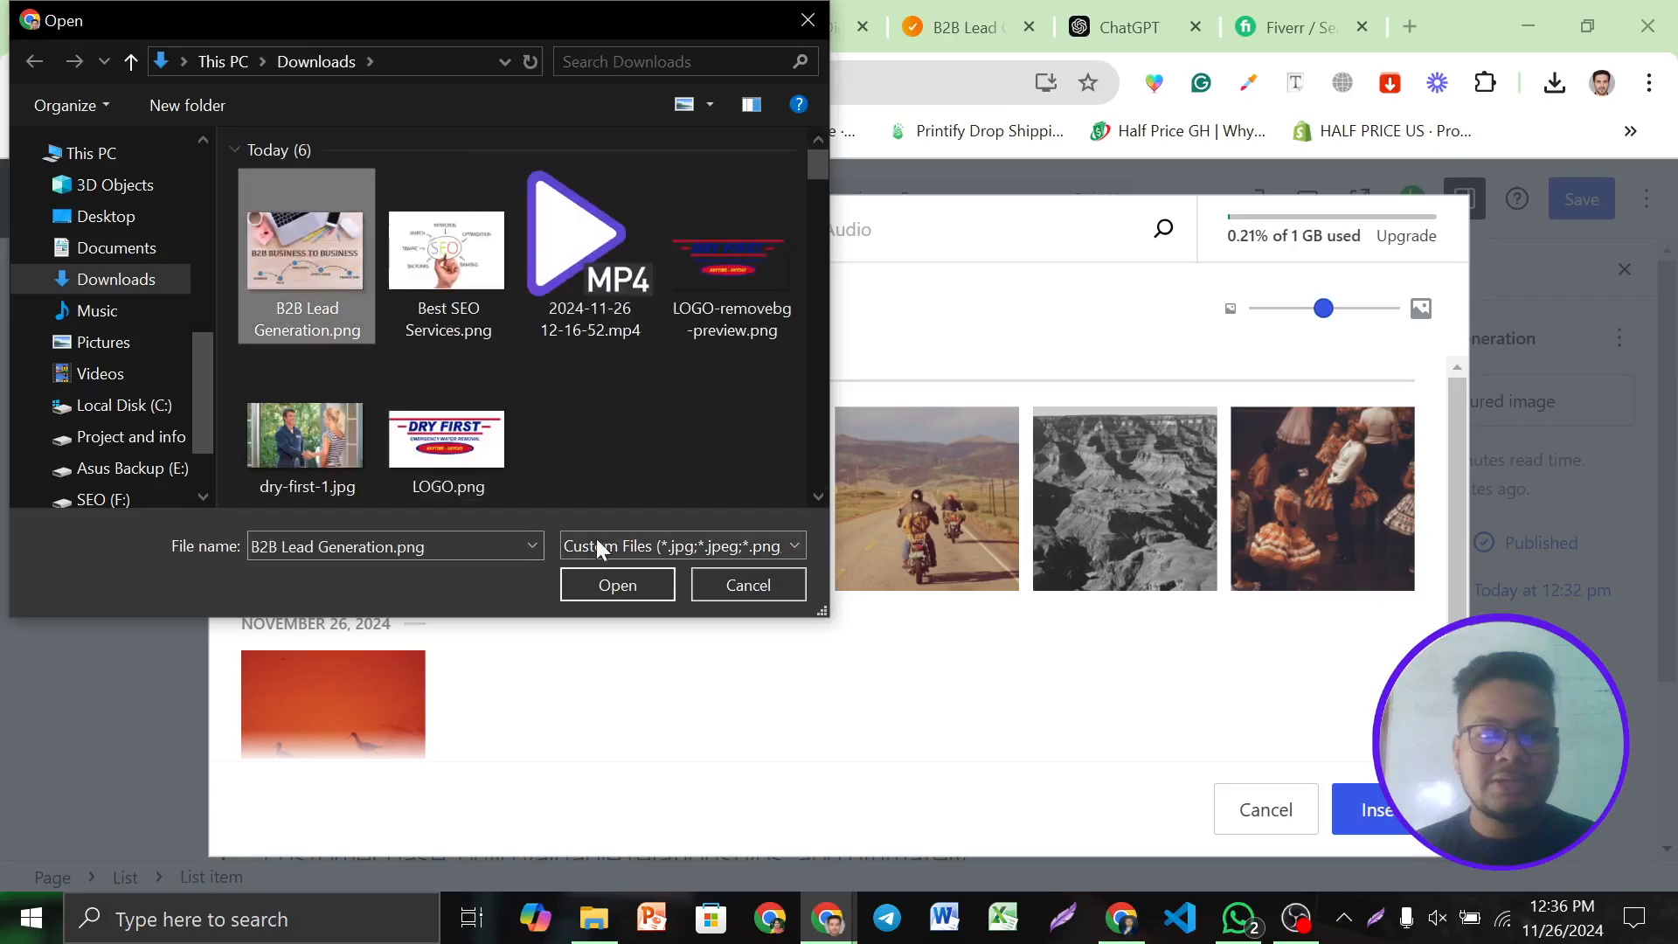
left_click(603, 584)
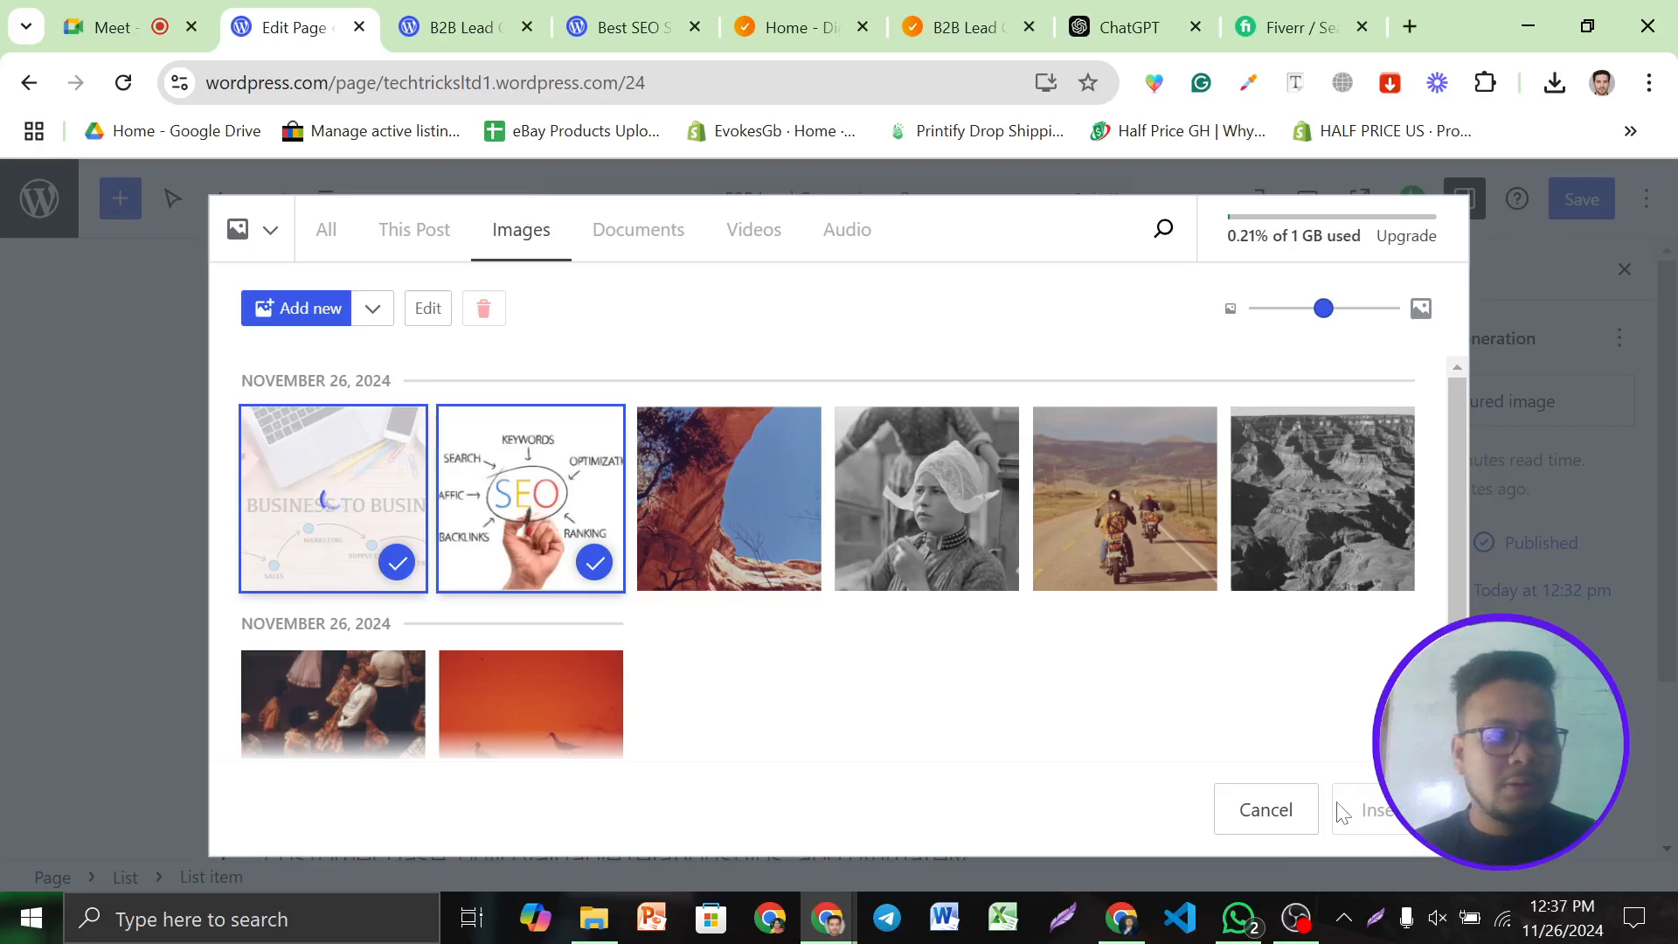
Set the uploaded B2B diagram as the featured image and save the page
left_click(585, 561)
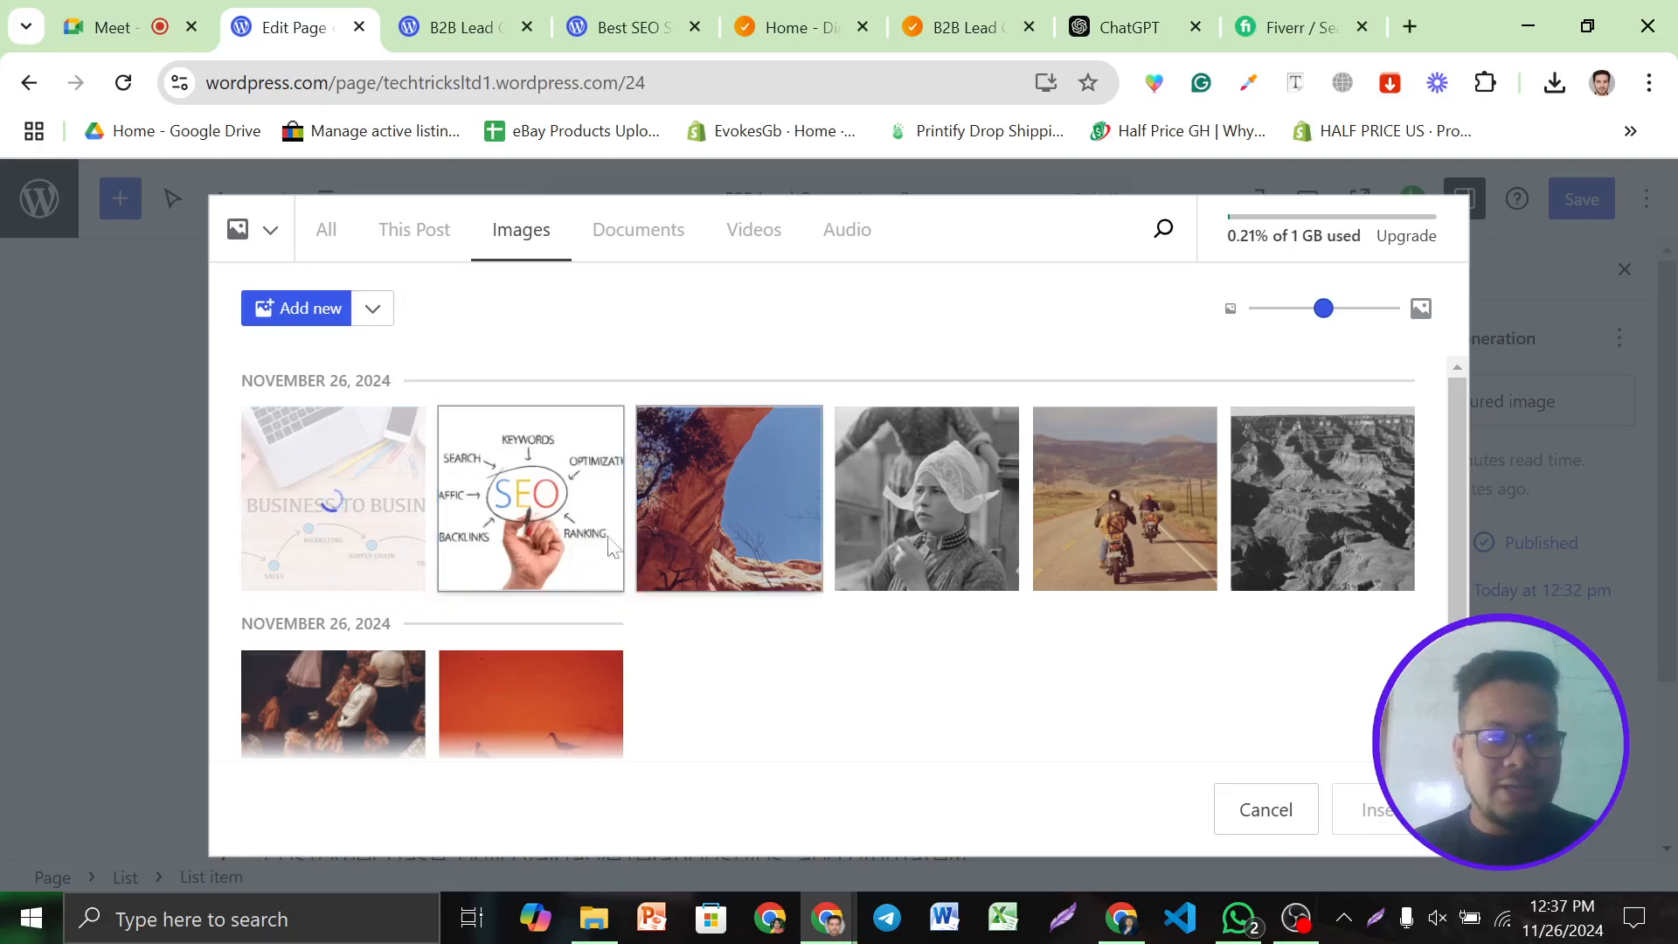
left_click(296, 512)
left_click(1373, 809)
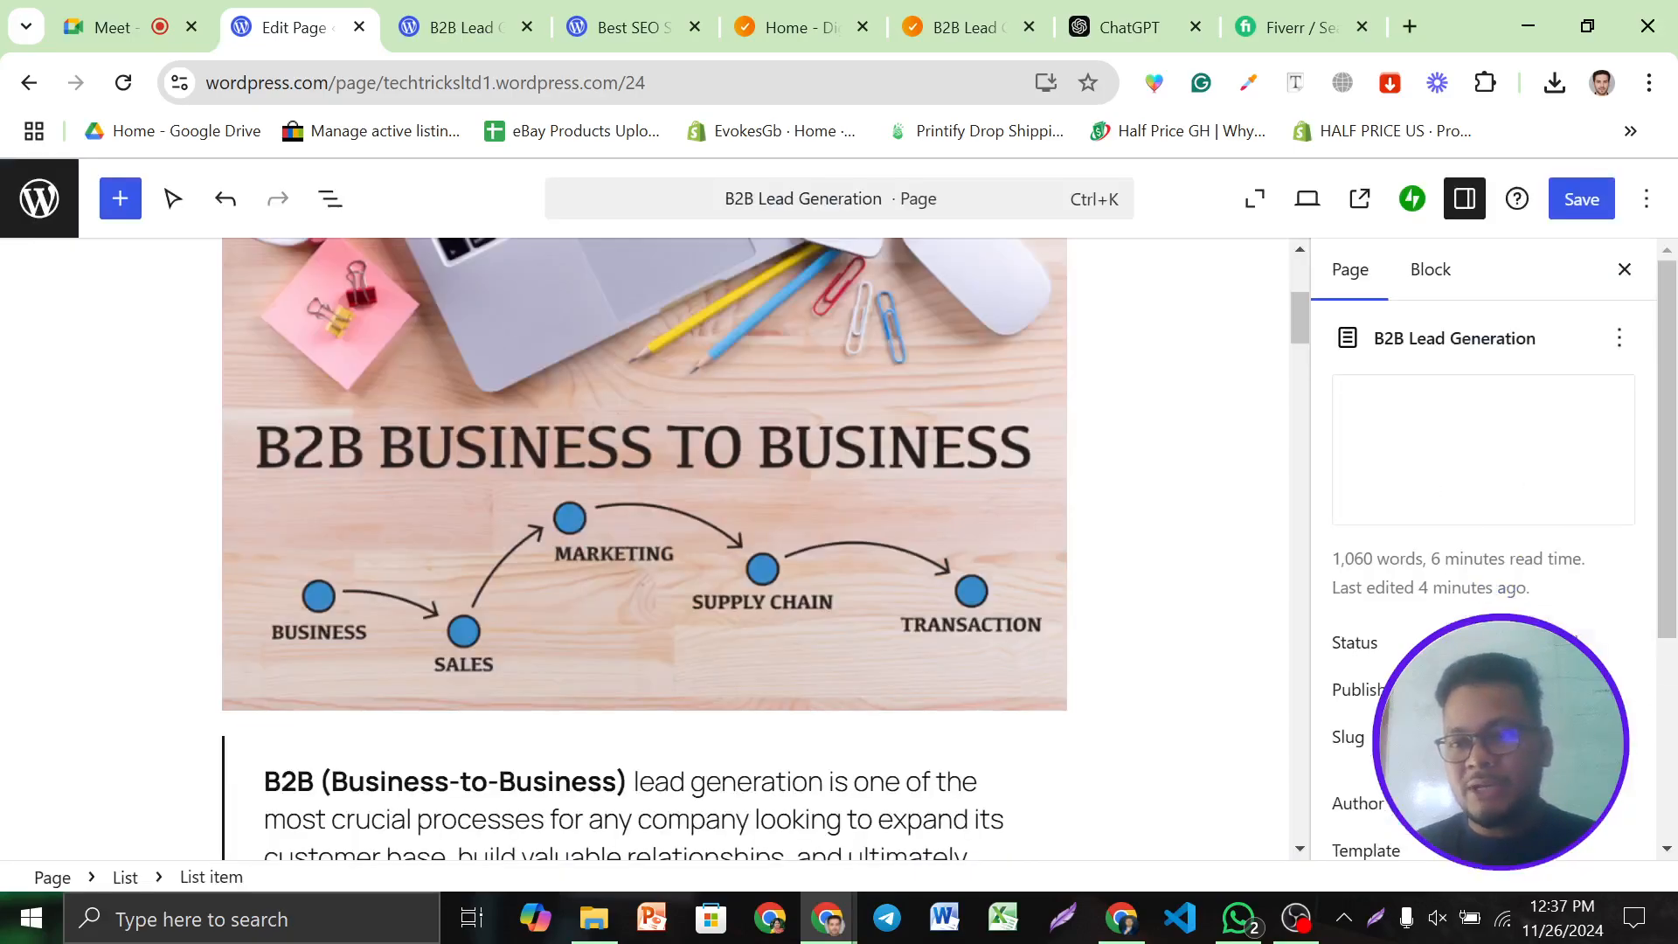
scroll(1505, 687, "down", 4)
scroll(1505, 687, "up", 4)
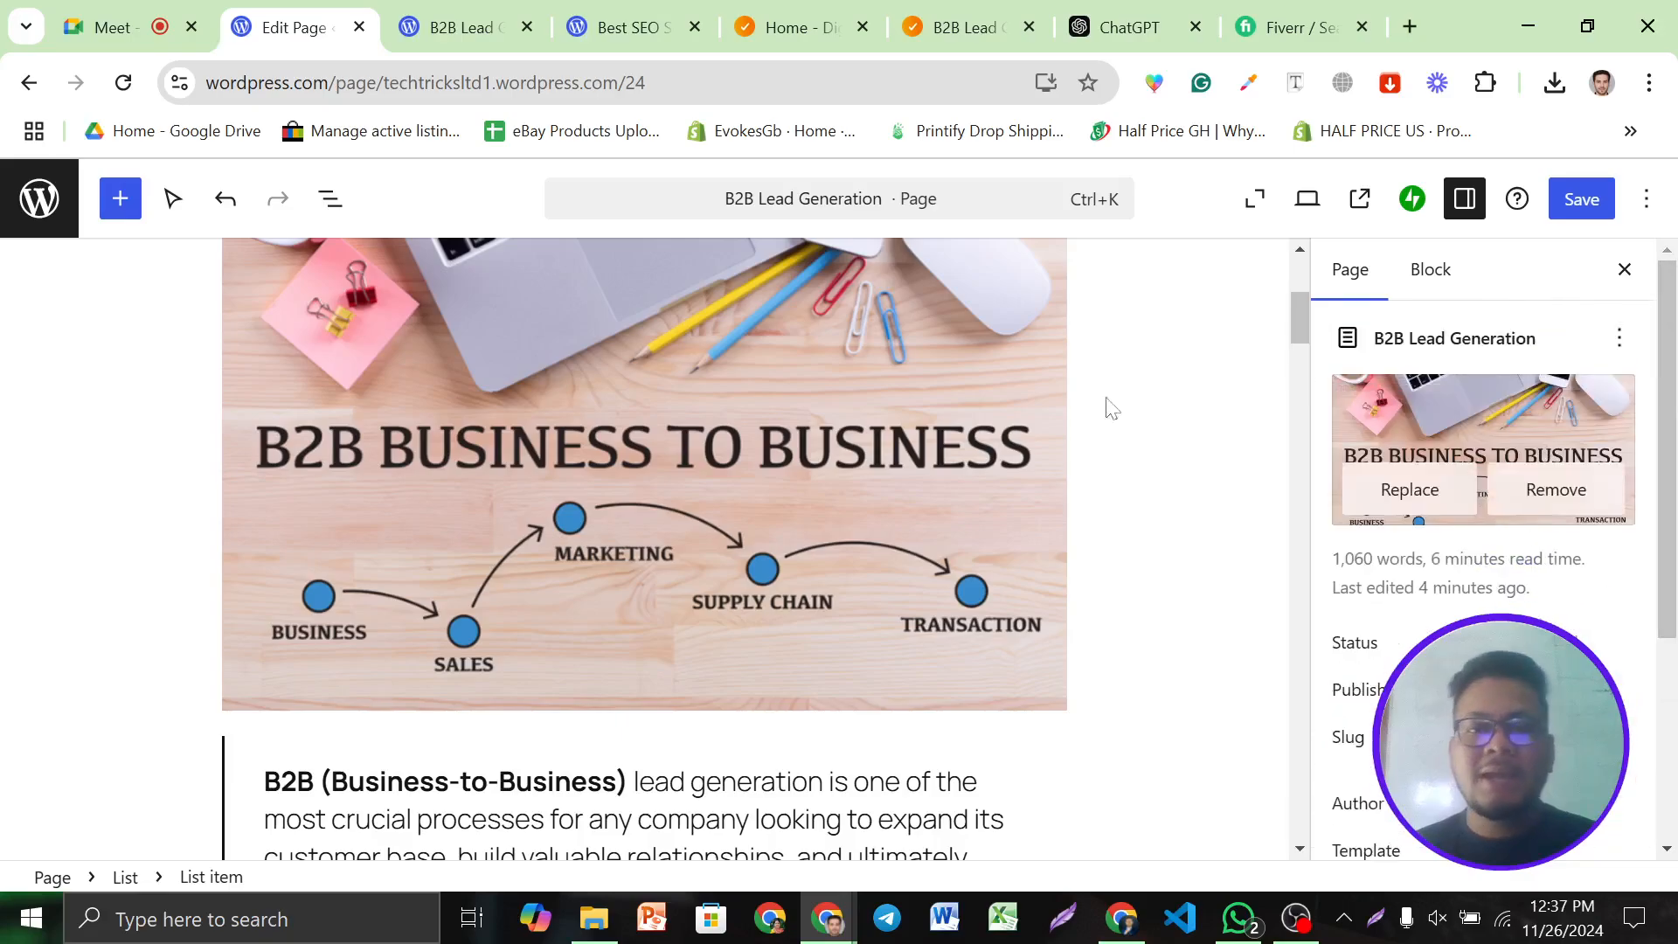
scroll(1165, 385, "up", 5)
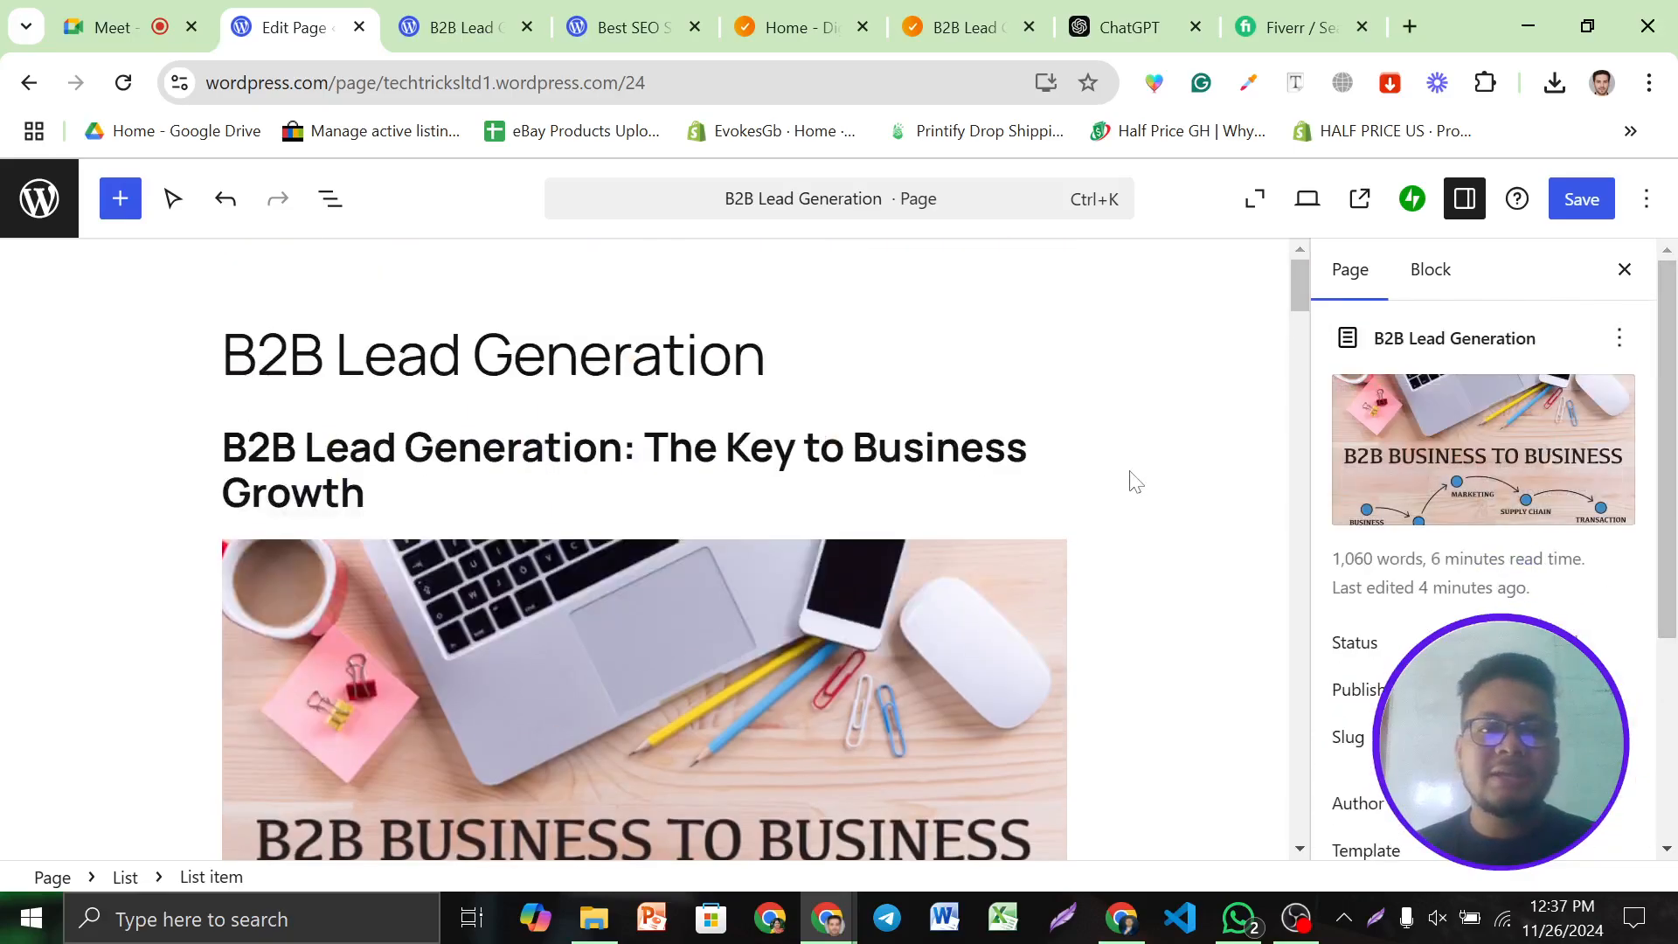
left_click(1575, 207)
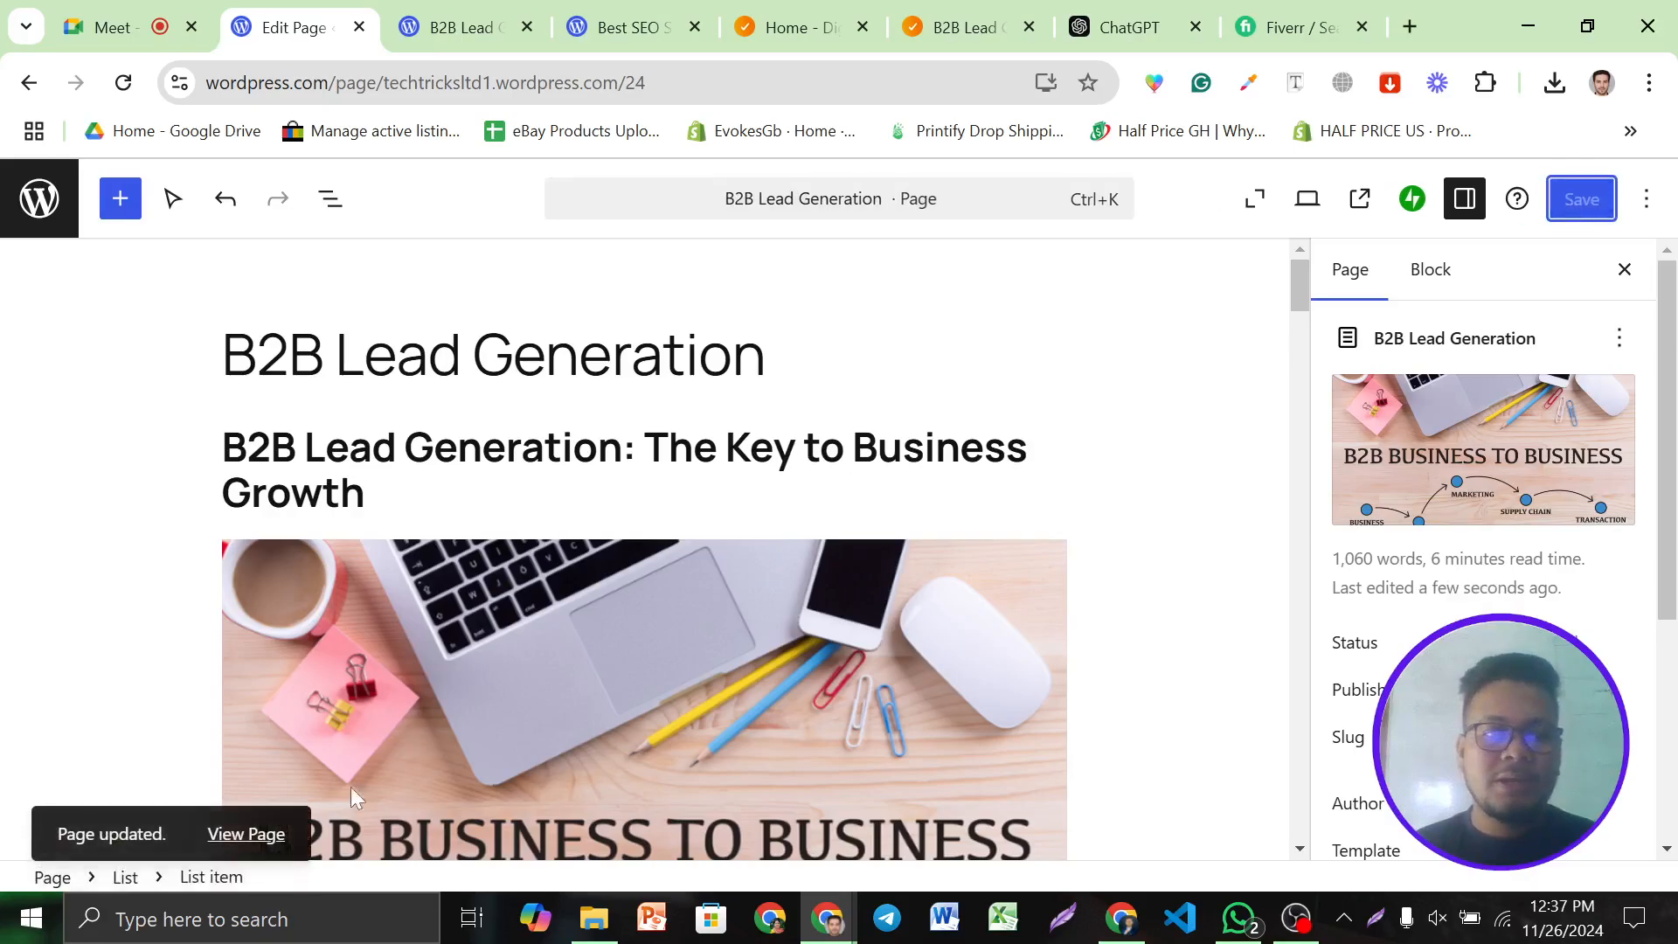
View the updated B2B Lead Generation page live in a new tab and scroll through it
left_click(246, 834)
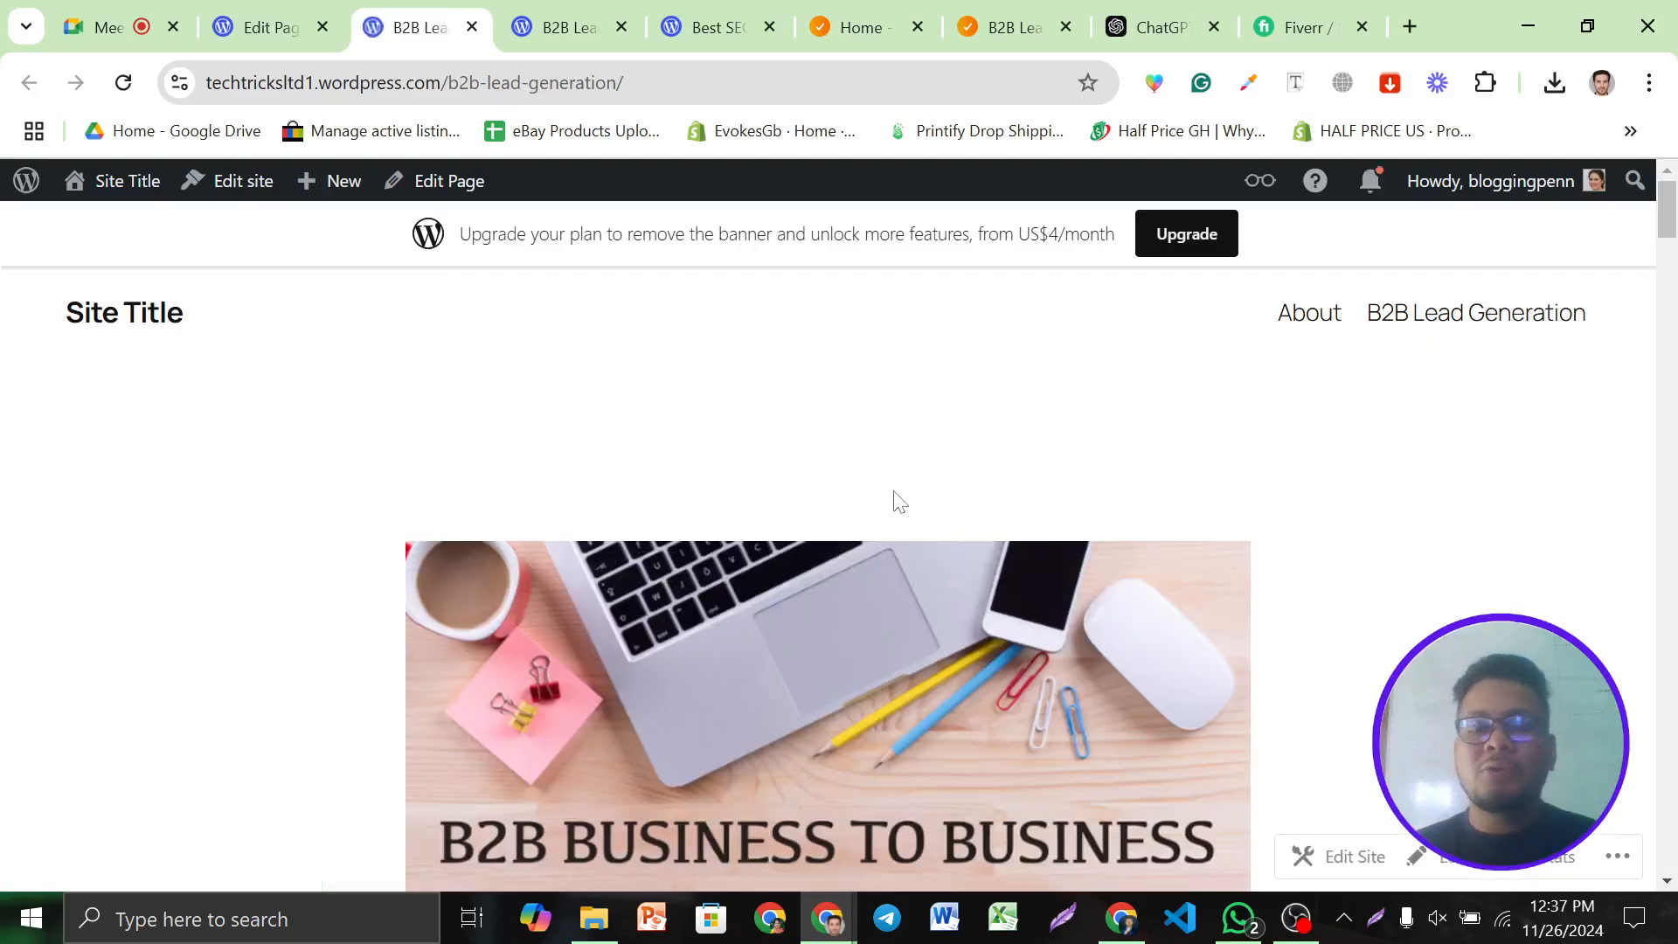
scroll(874, 489, "down", 8)
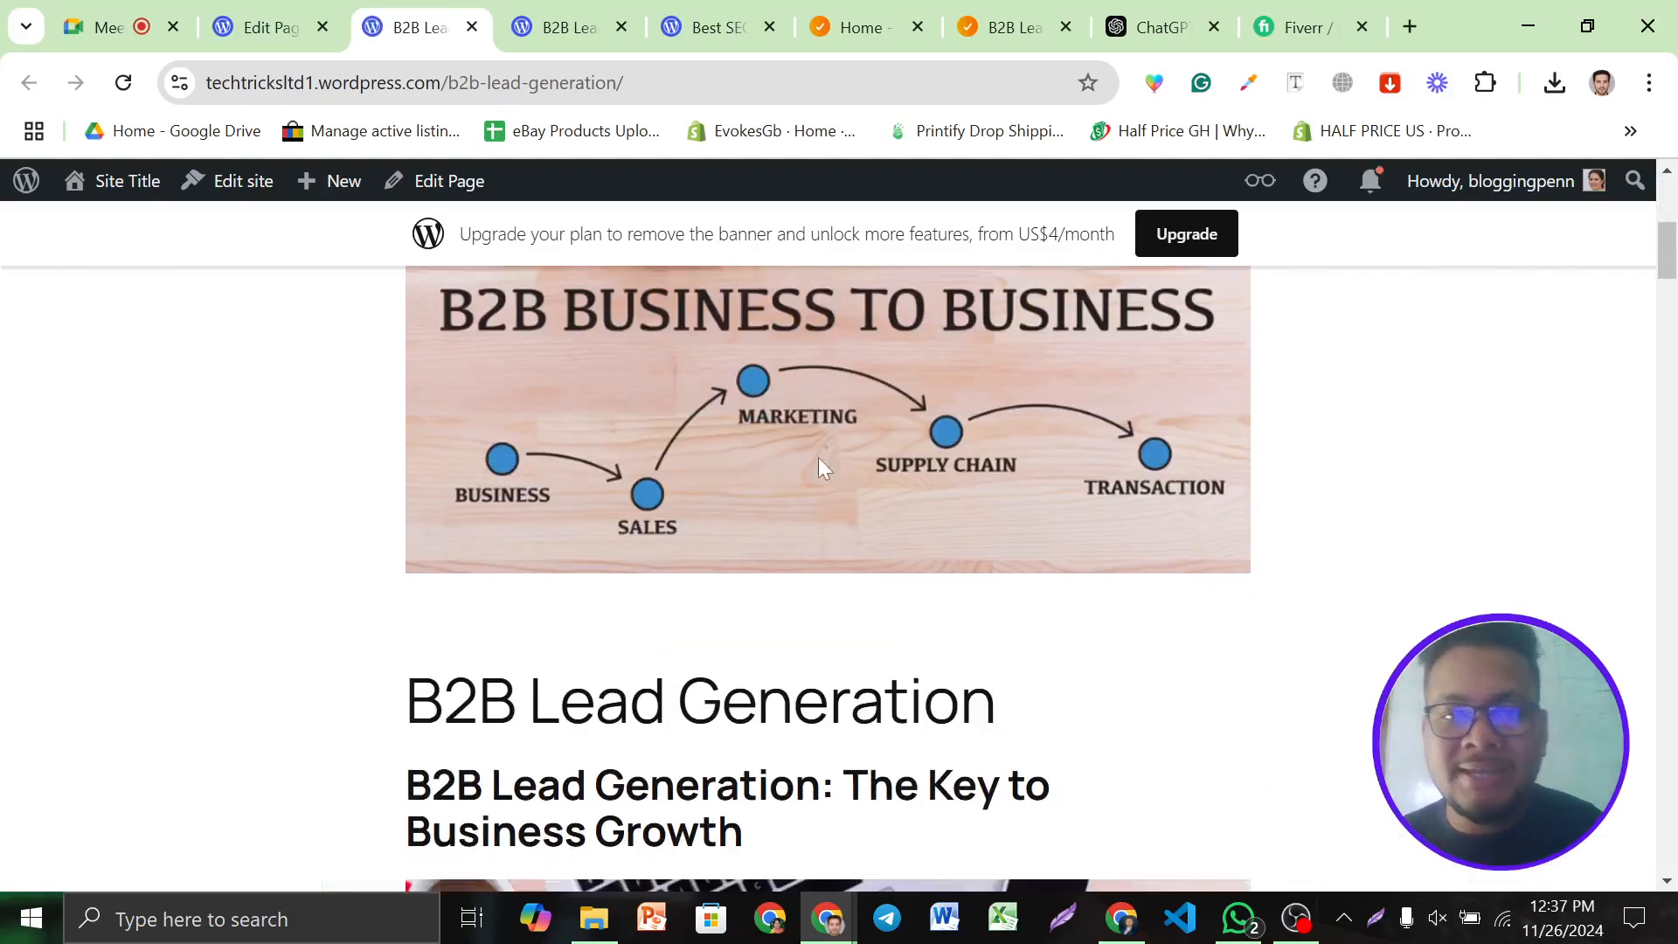
scroll(818, 465, "down", 1)
scroll(818, 458, "up", 6)
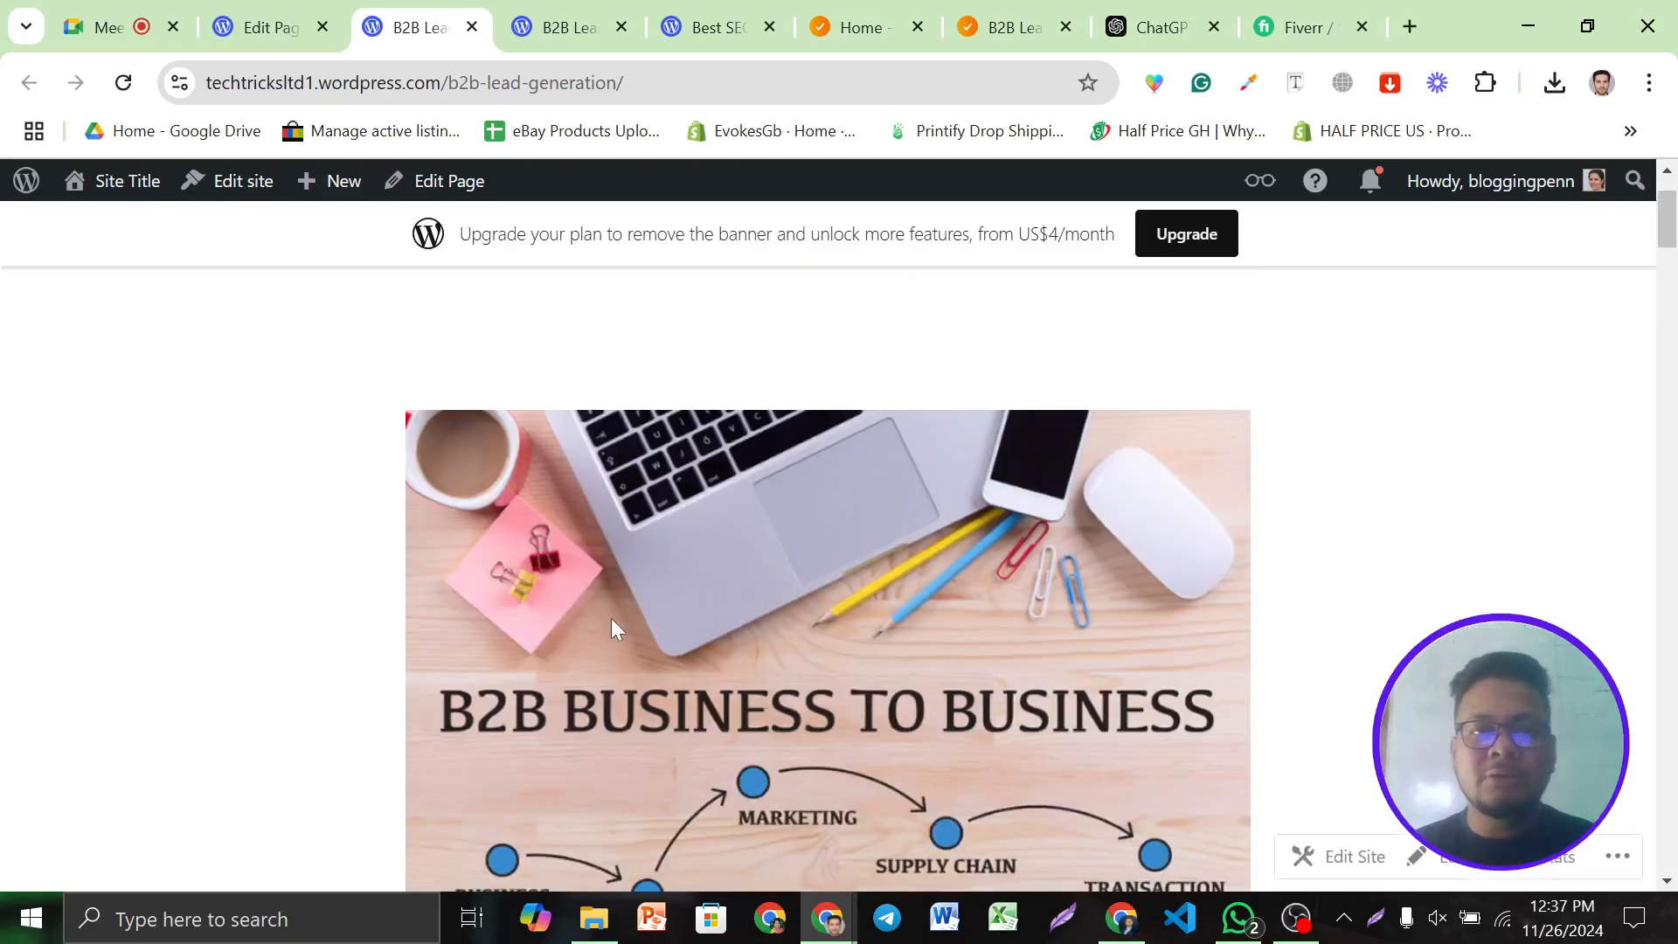
scroll(931, 533, "down", 4)
scroll(932, 528, "down", 10)
scroll(932, 528, "up", 15)
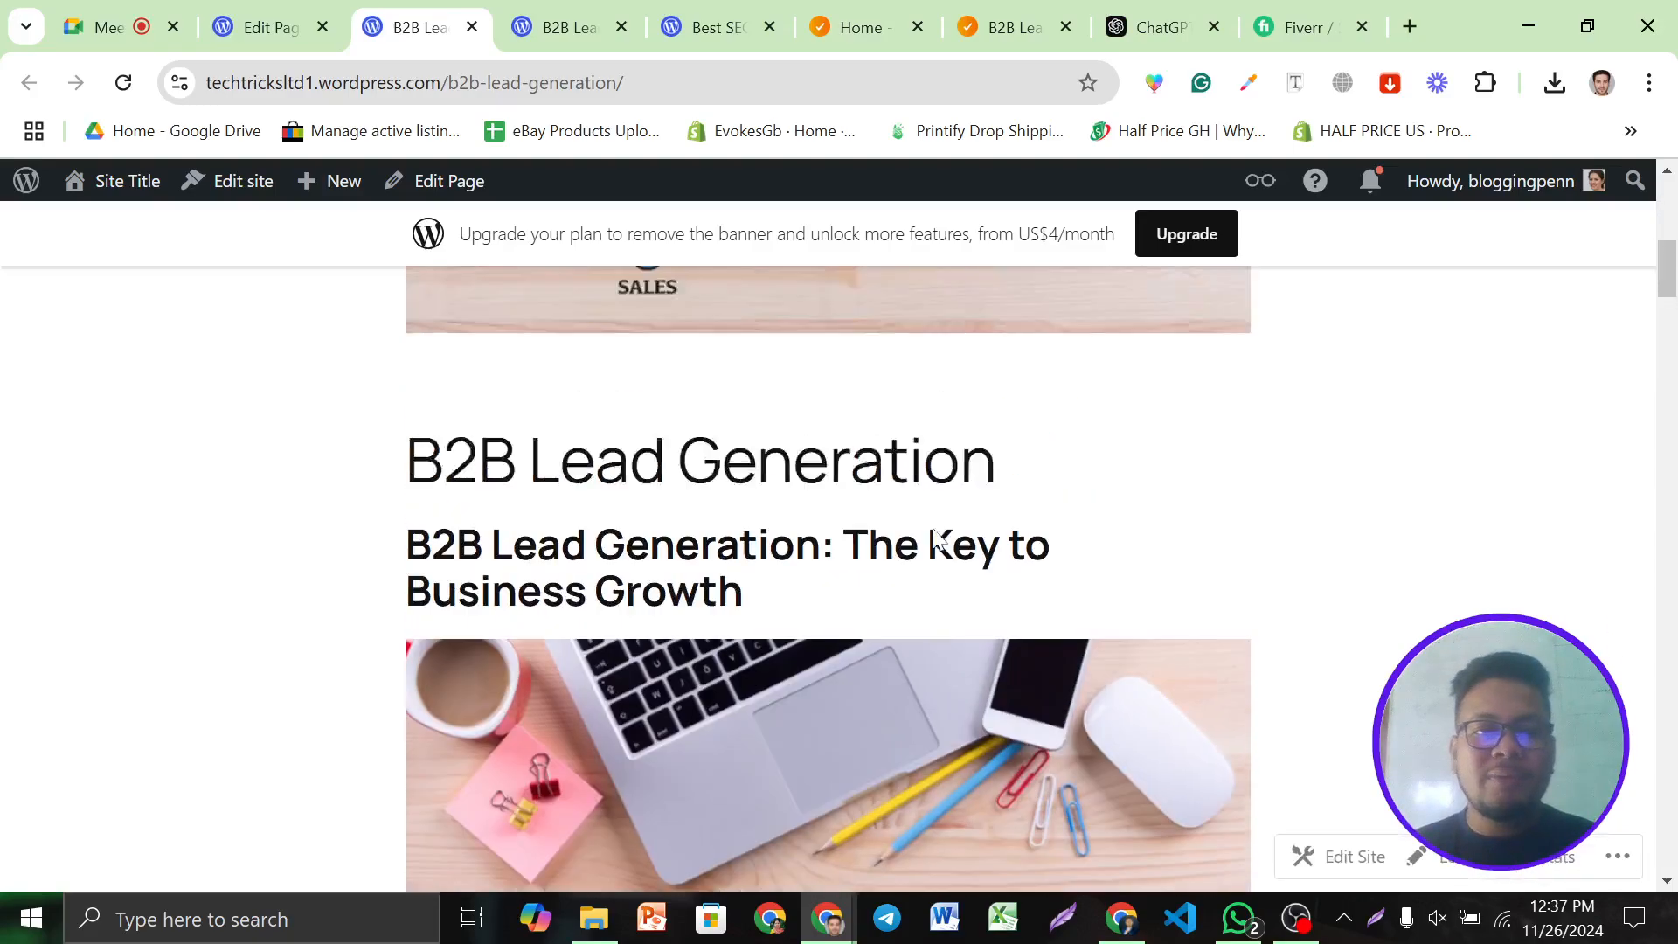
scroll(931, 528, "down", 18)
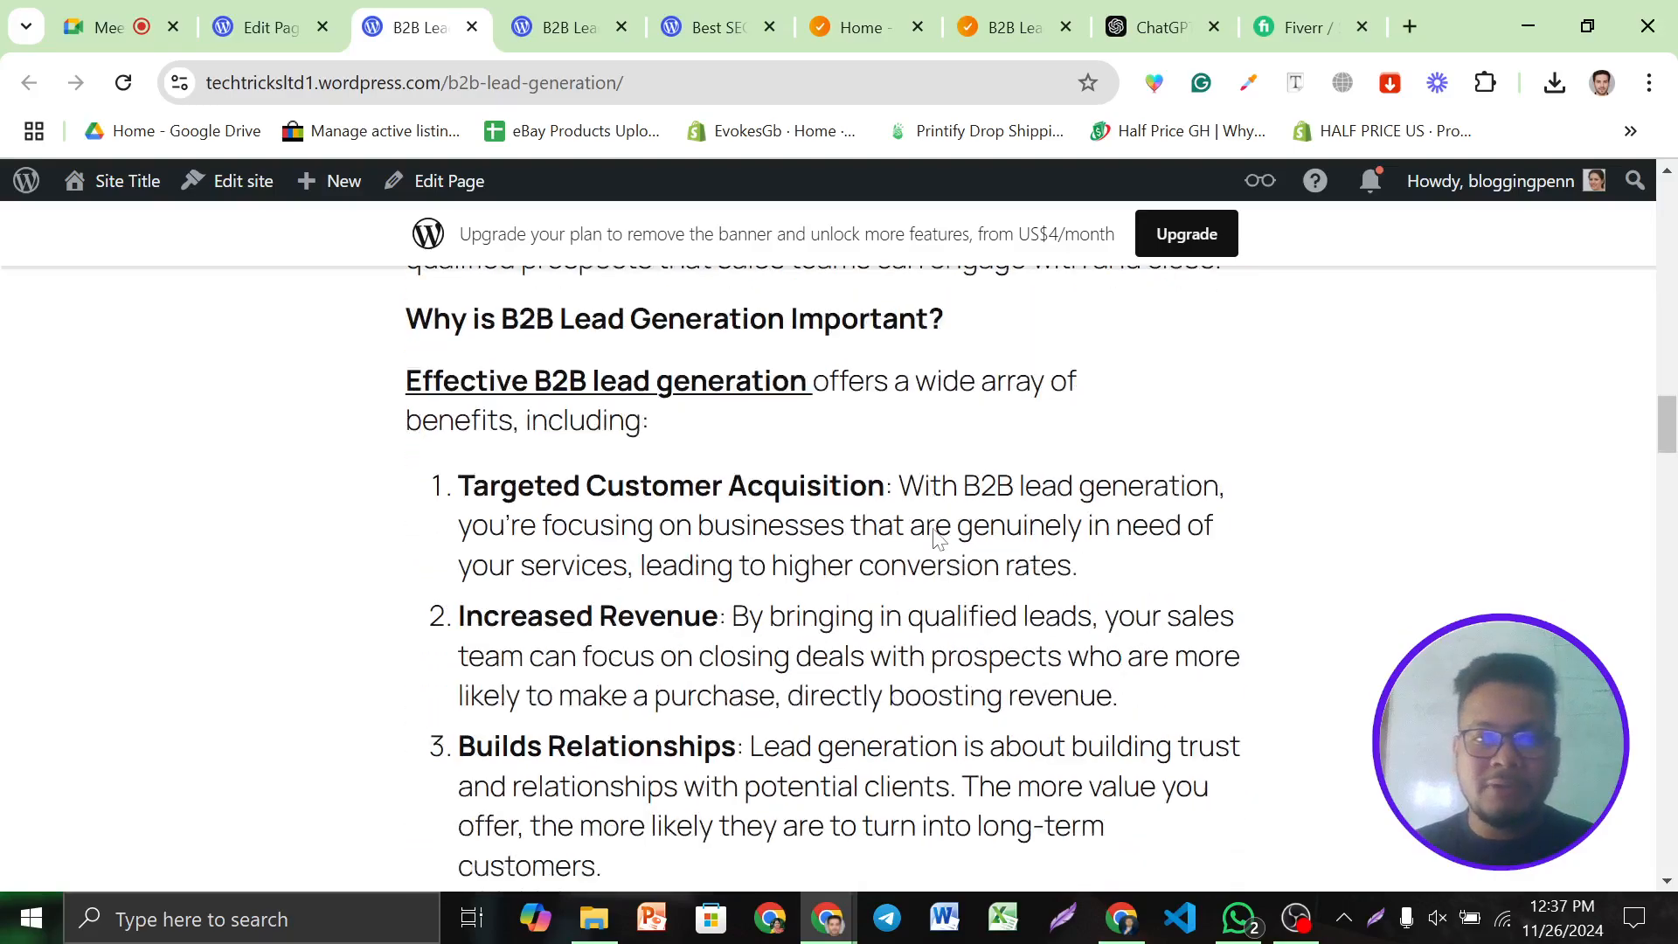
scroll(1012, 581, "down", 2)
scroll(1012, 581, "up", 9)
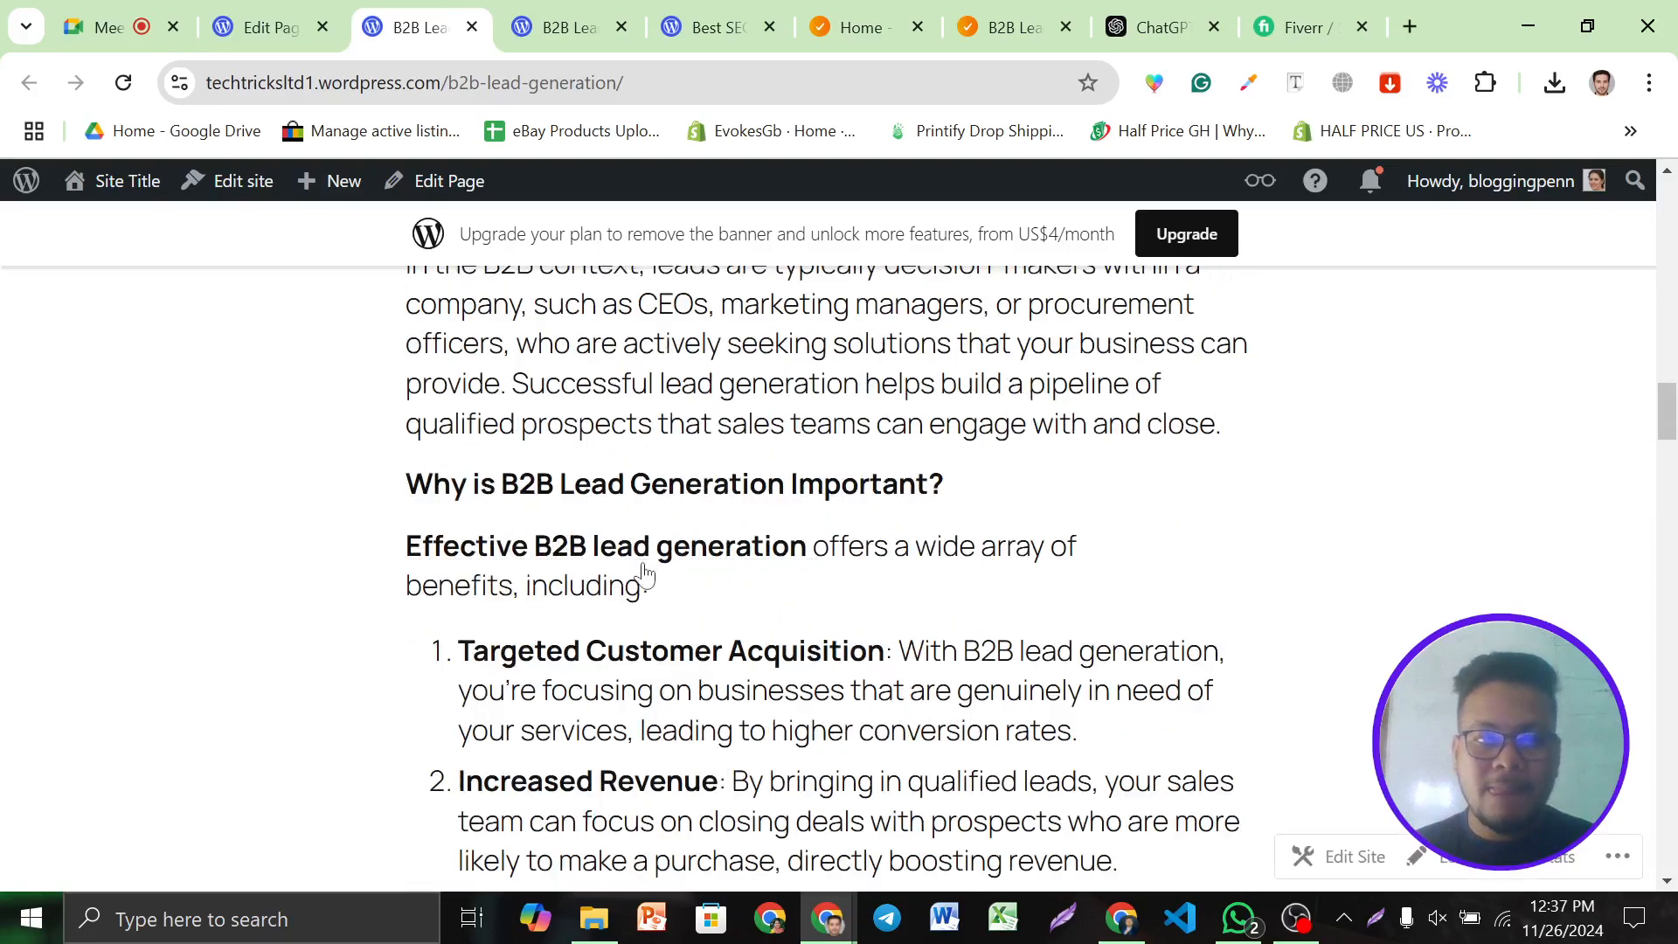
scroll(667, 550, "down", 6)
Back in the editor, select the B2B diagram image and add an empty paragraph below it
left_click(271, 27)
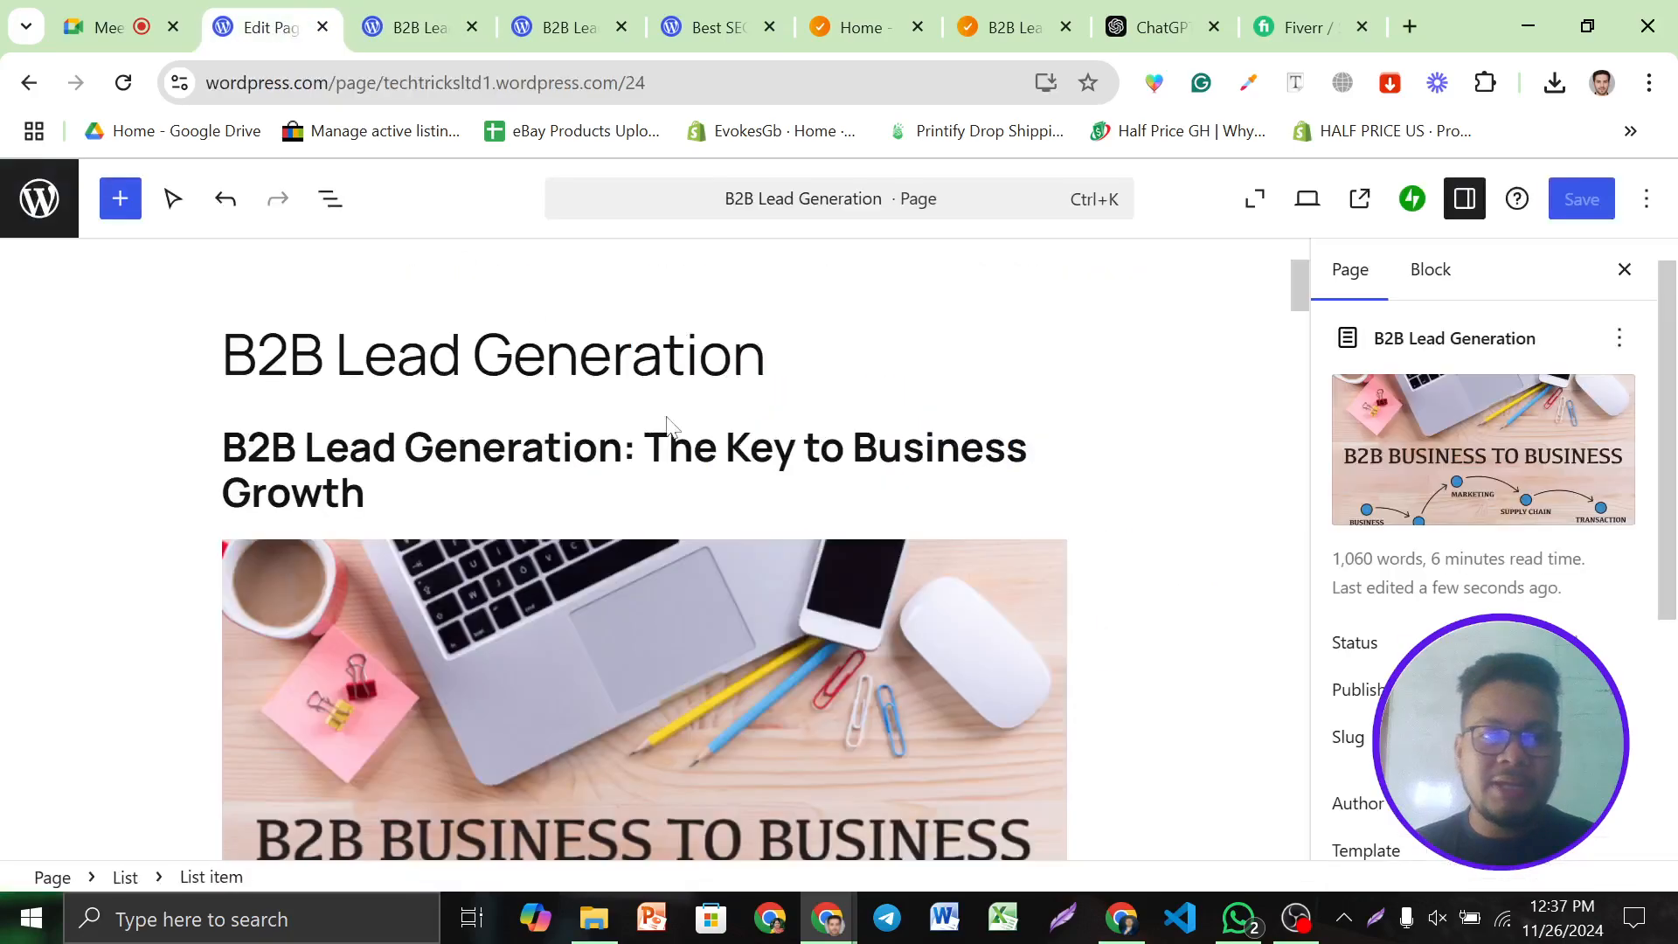
scroll(622, 505, "down", 3)
left_click(622, 504)
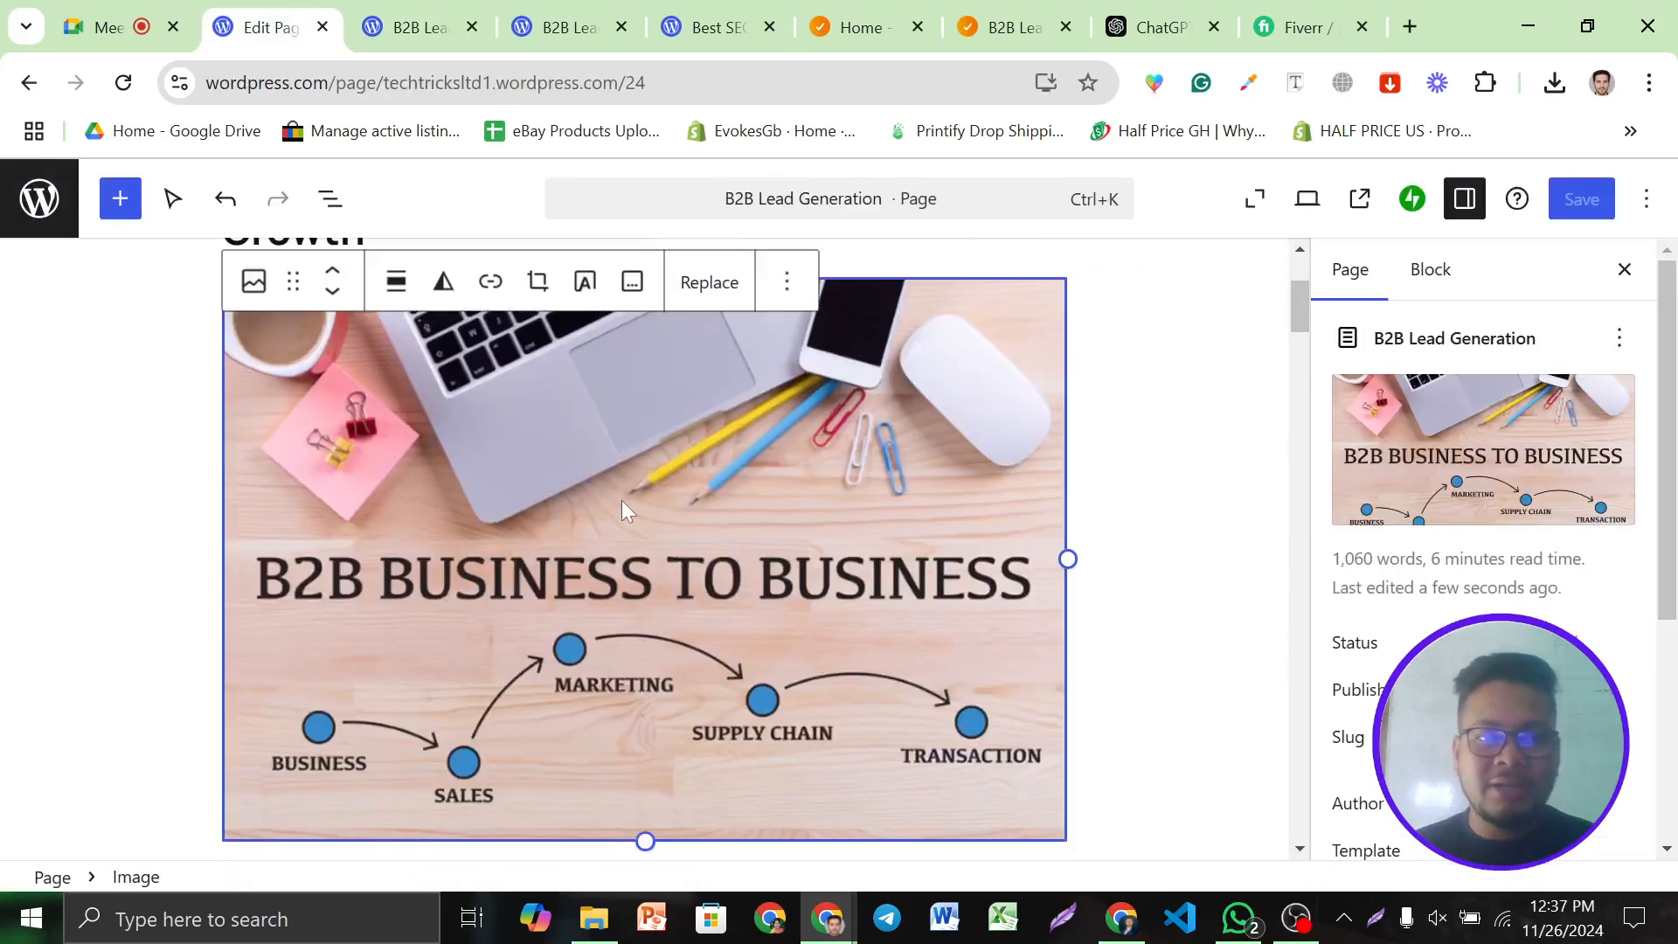
key("Return")
scroll(684, 501, "up", 1)
Delete the B2B BUSINESS TO BUSINESS image from the page body and save the page
left_click(607, 453)
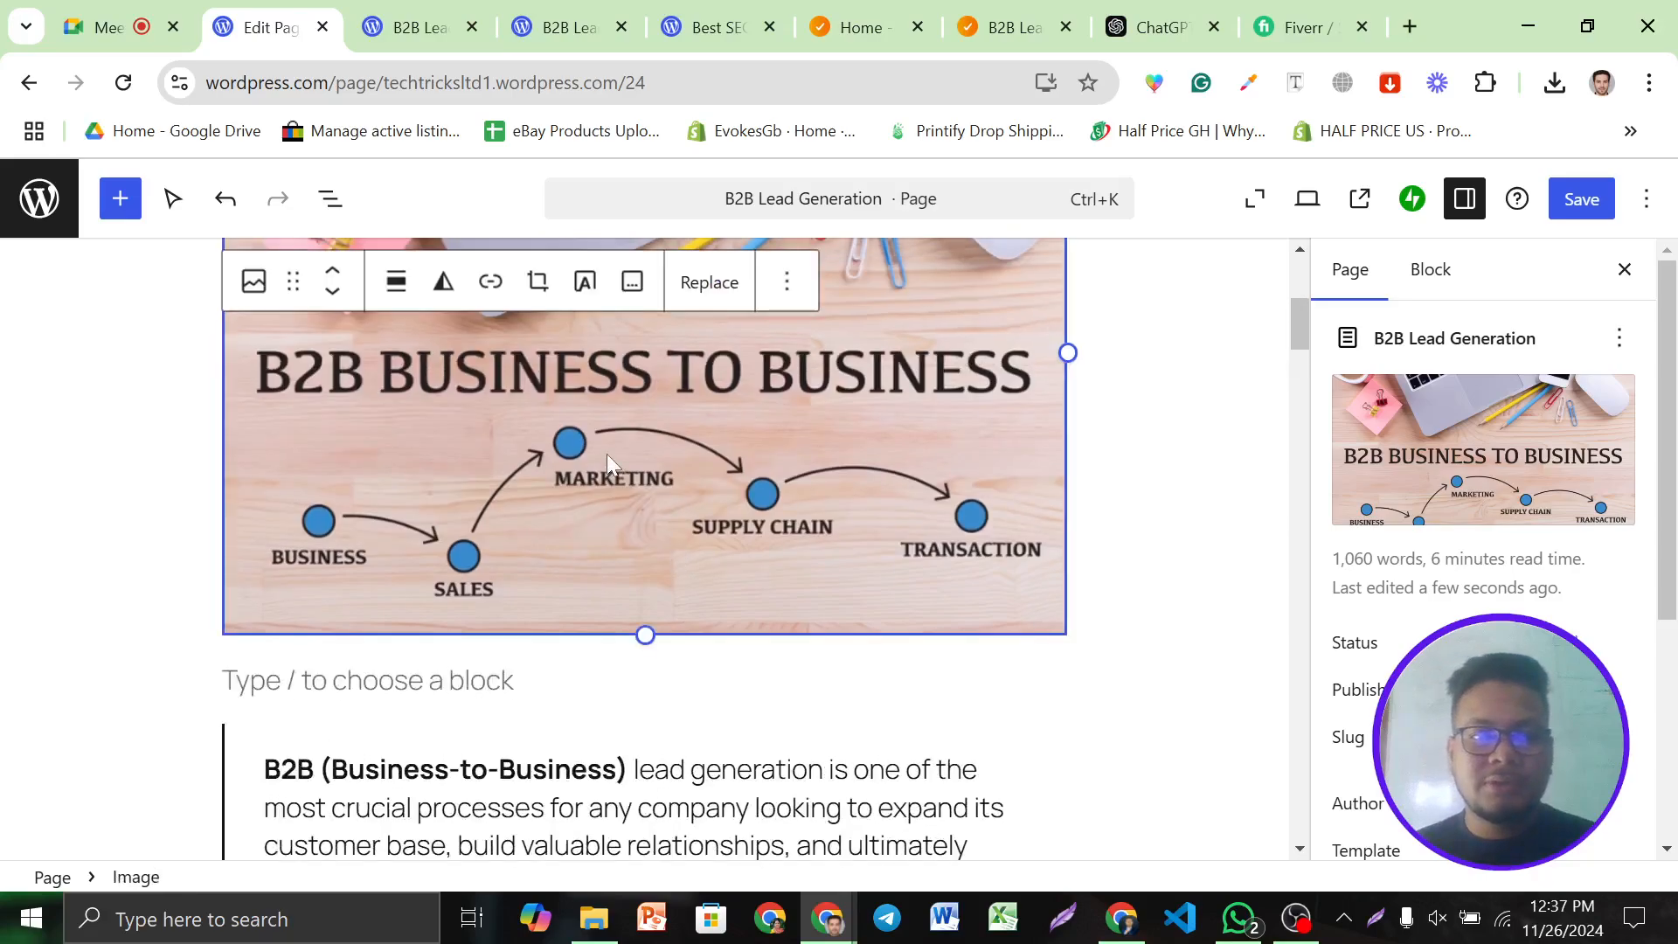
left_click(786, 282)
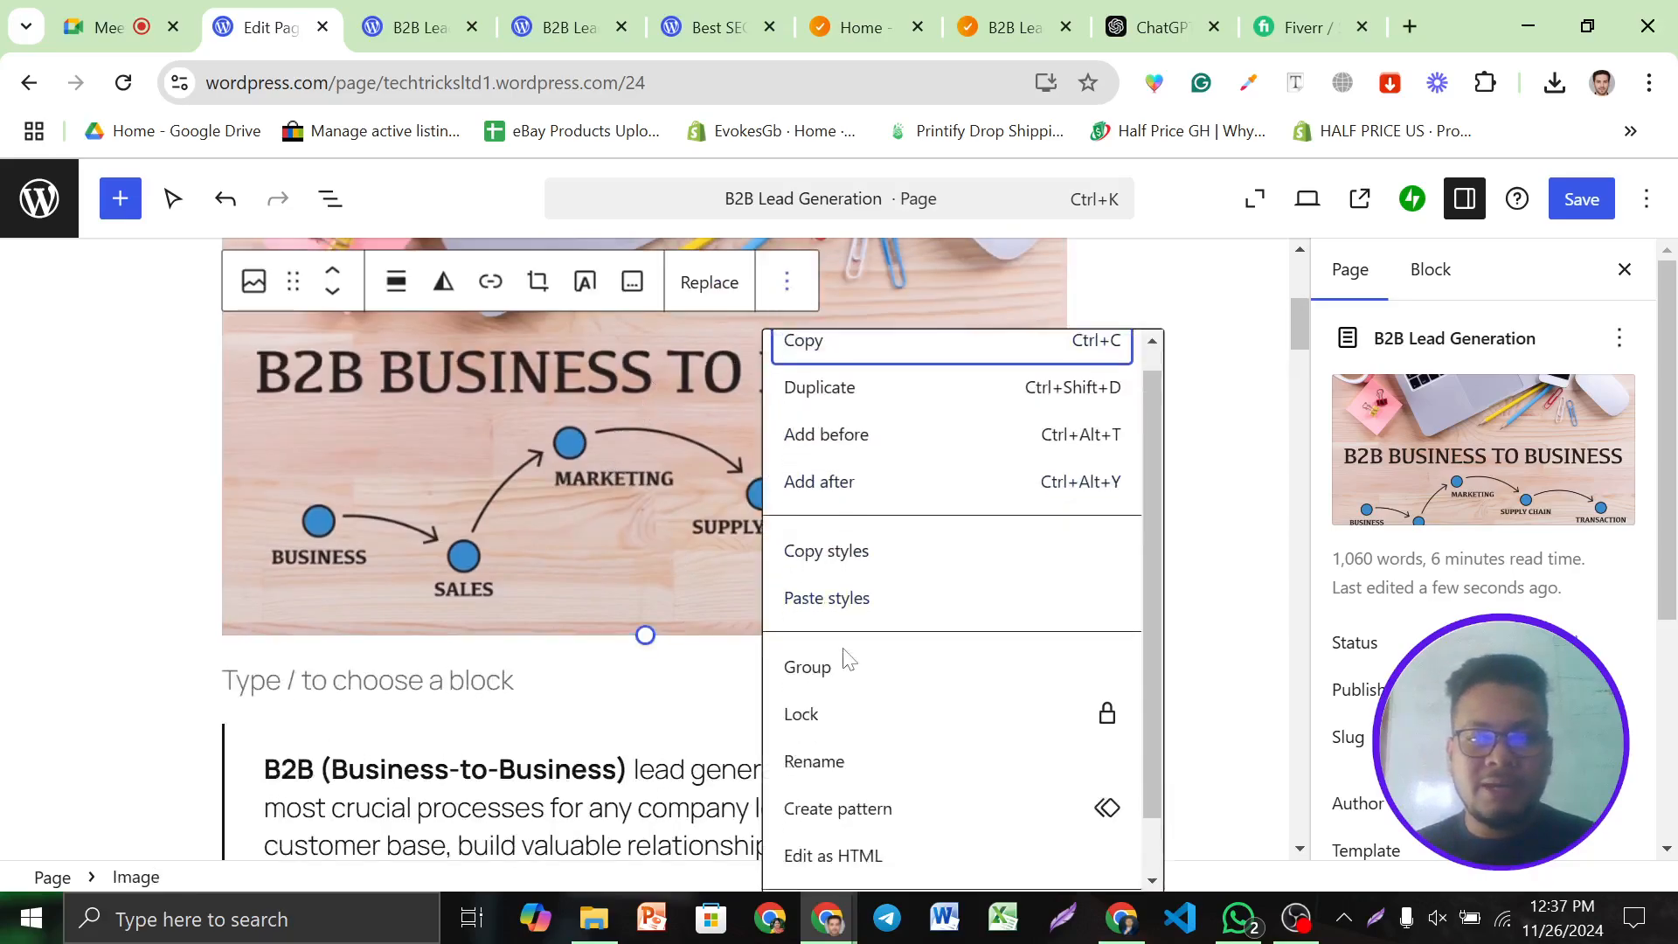
scroll(843, 681, "down", 1)
left_click(813, 860)
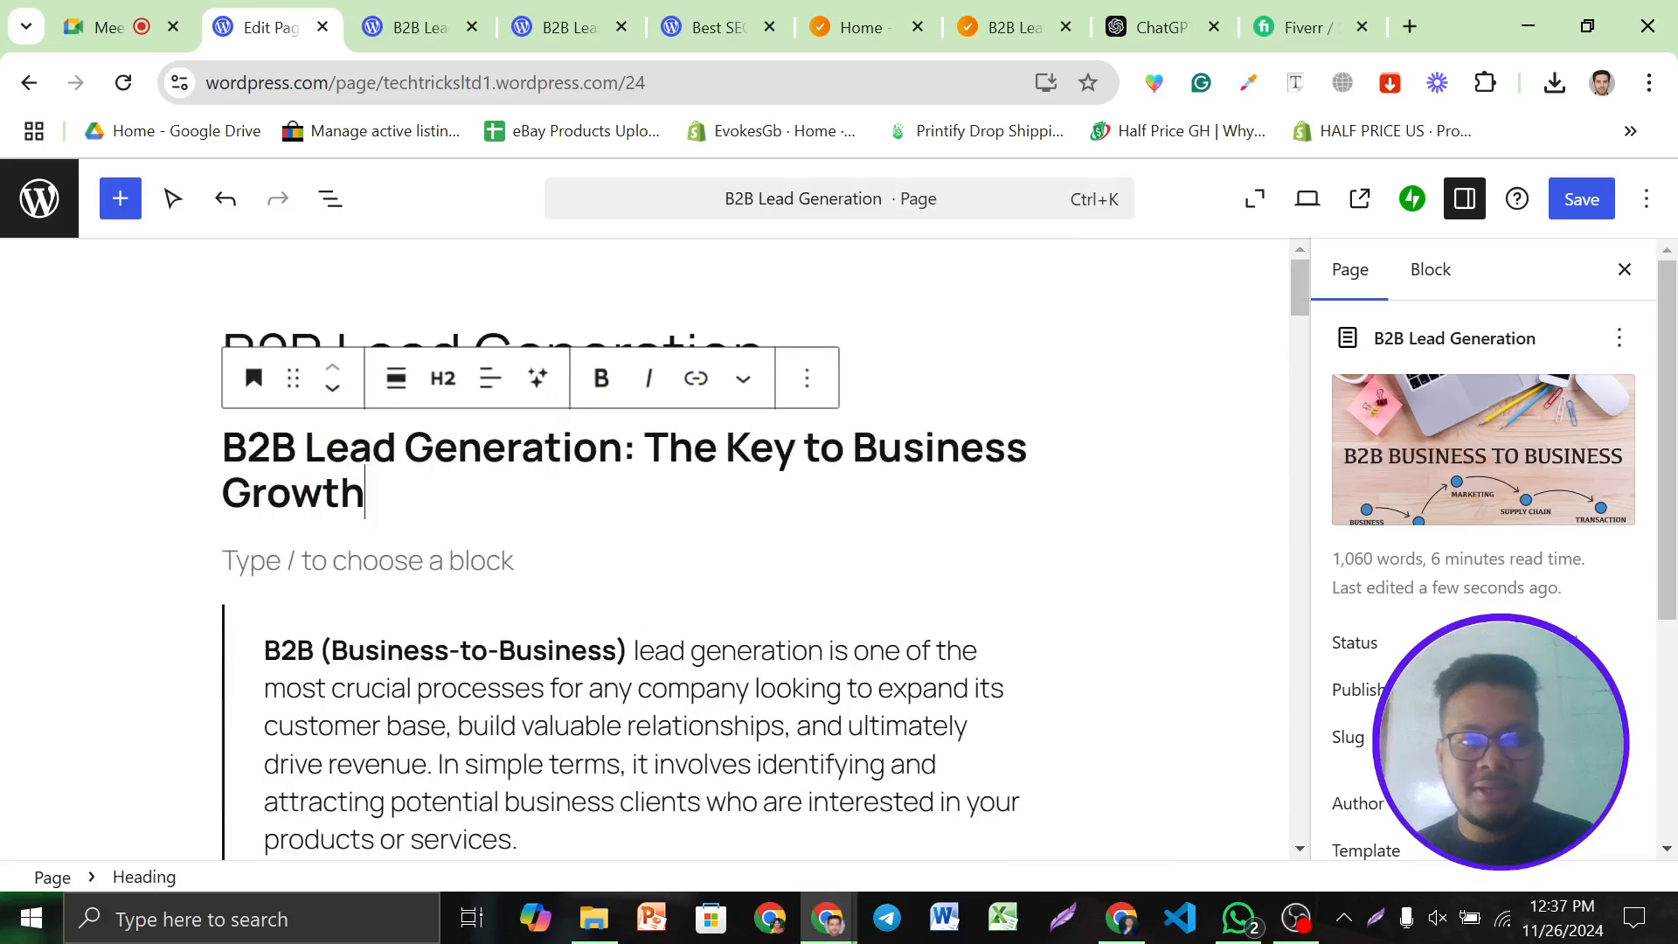
left_click(1582, 200)
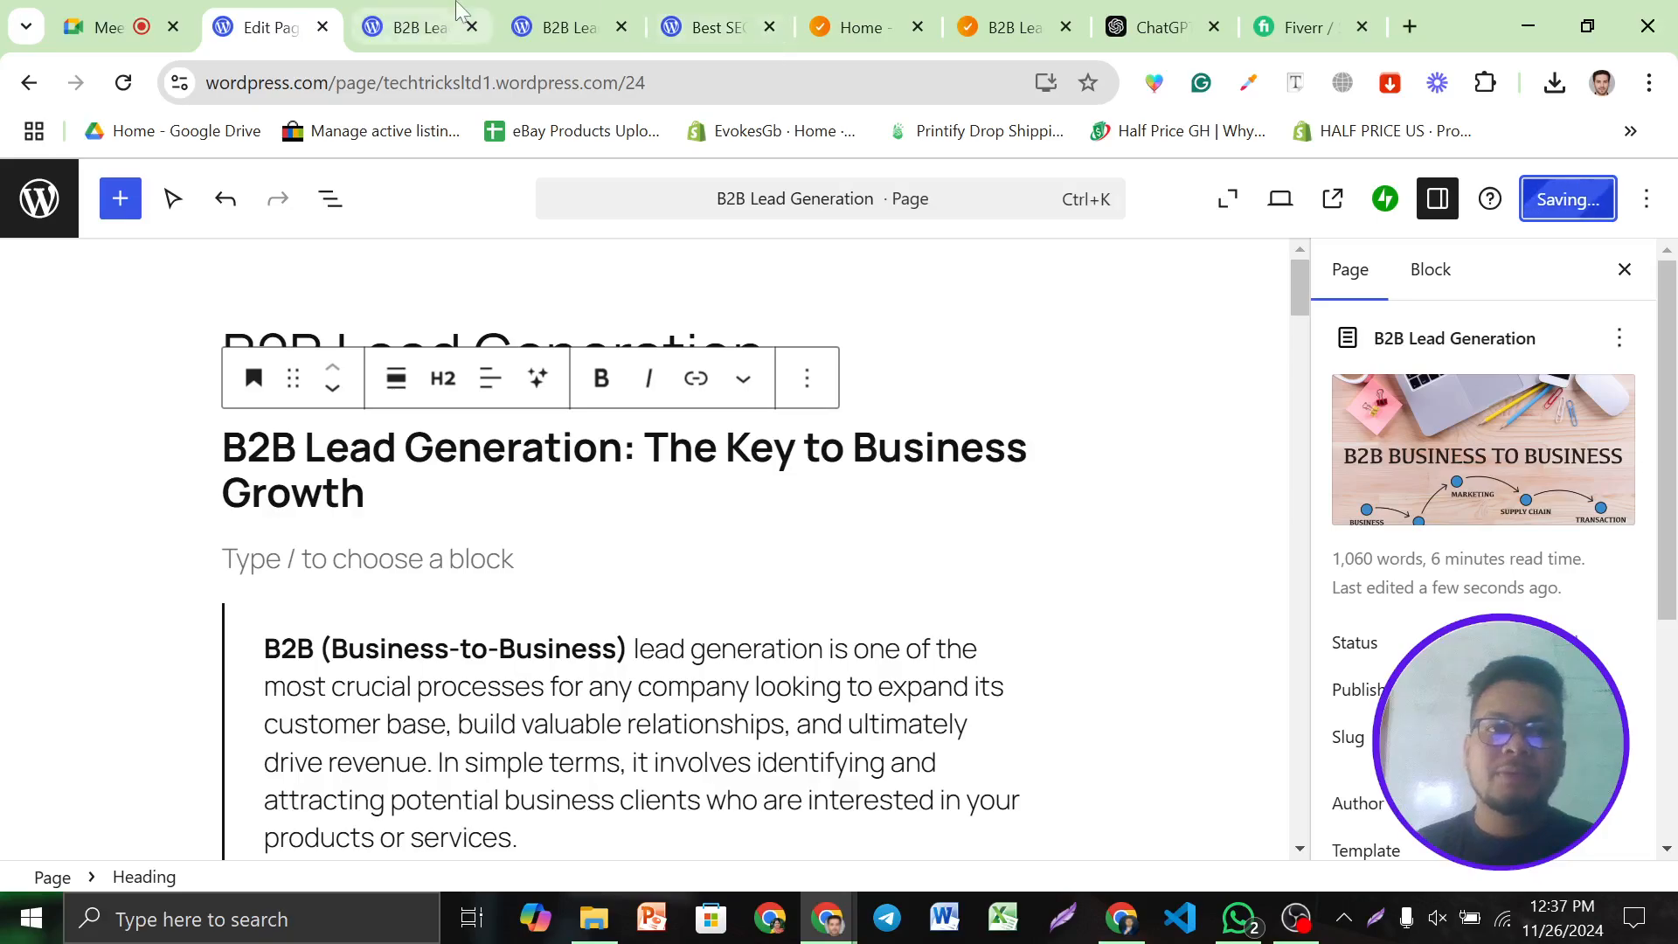
left_click(460, 11)
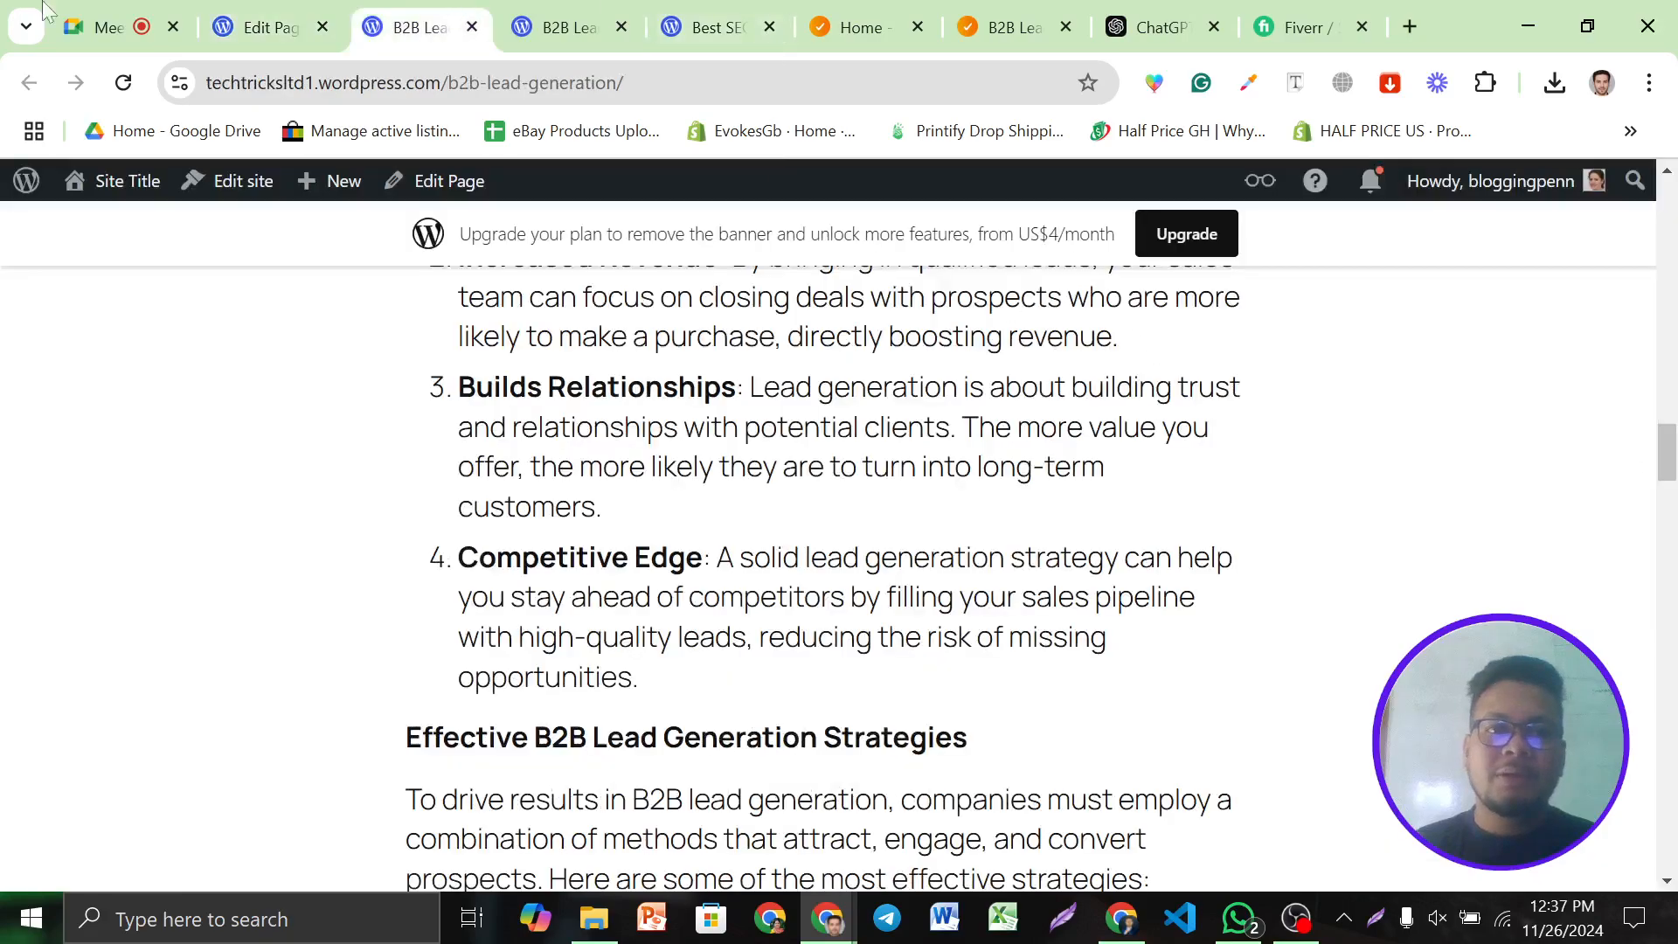
Reload the published page and scroll from the featured image to the Qualifying B2B Leads and Conclusion sections
left_click(123, 83)
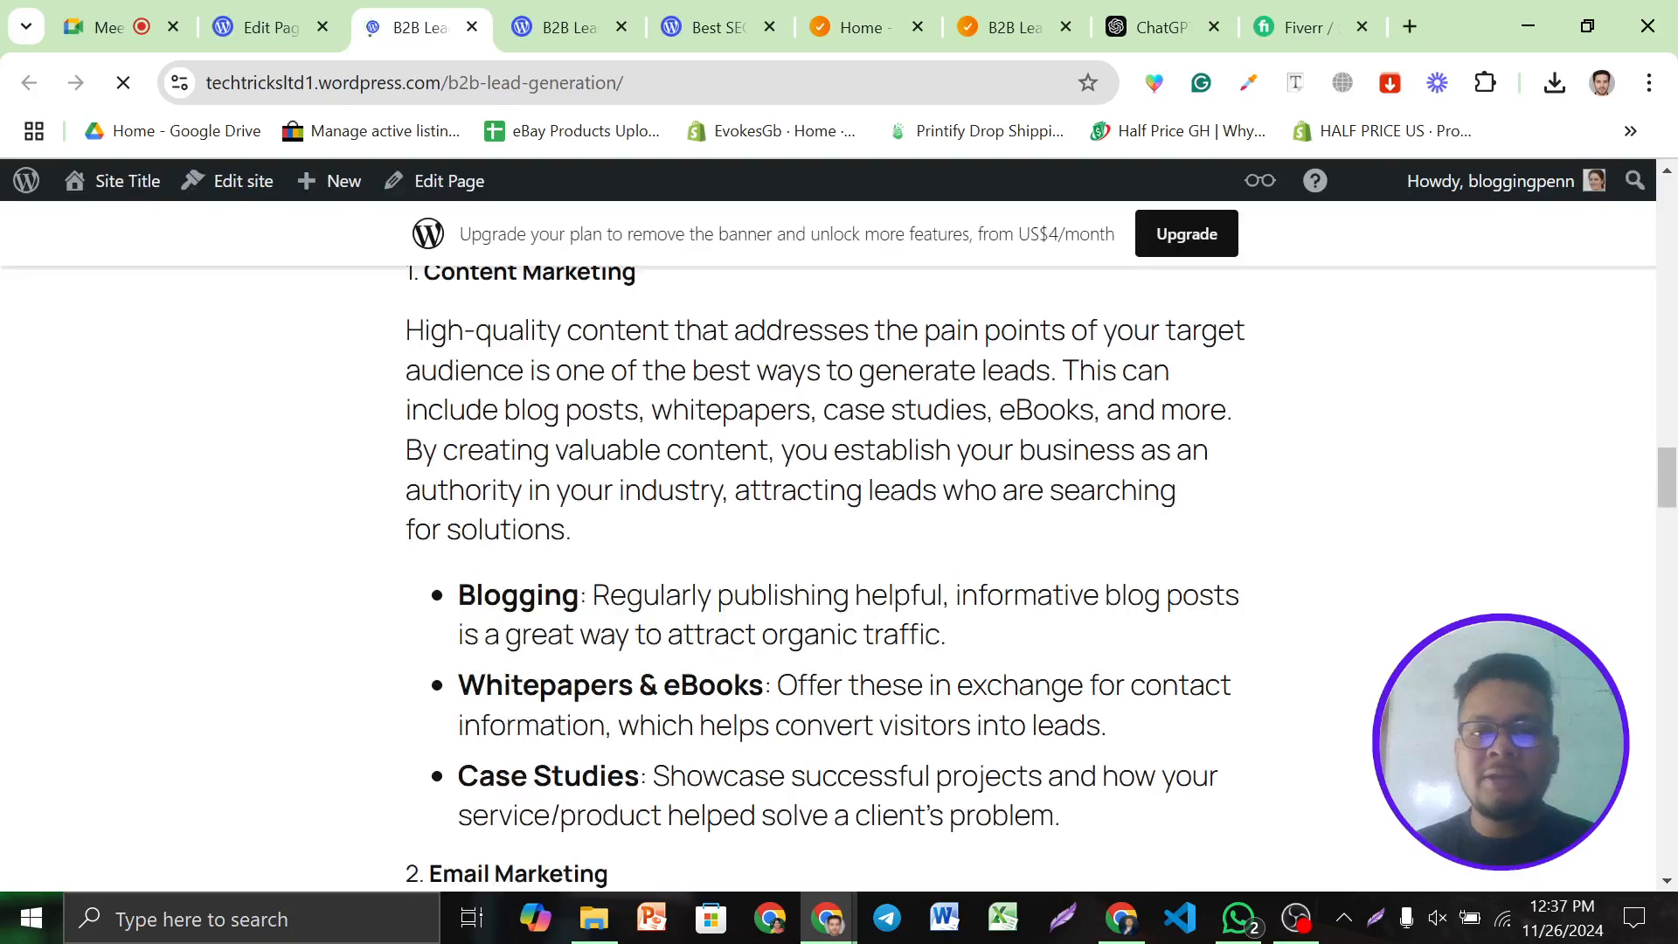
scroll(901, 464, "down", 6)
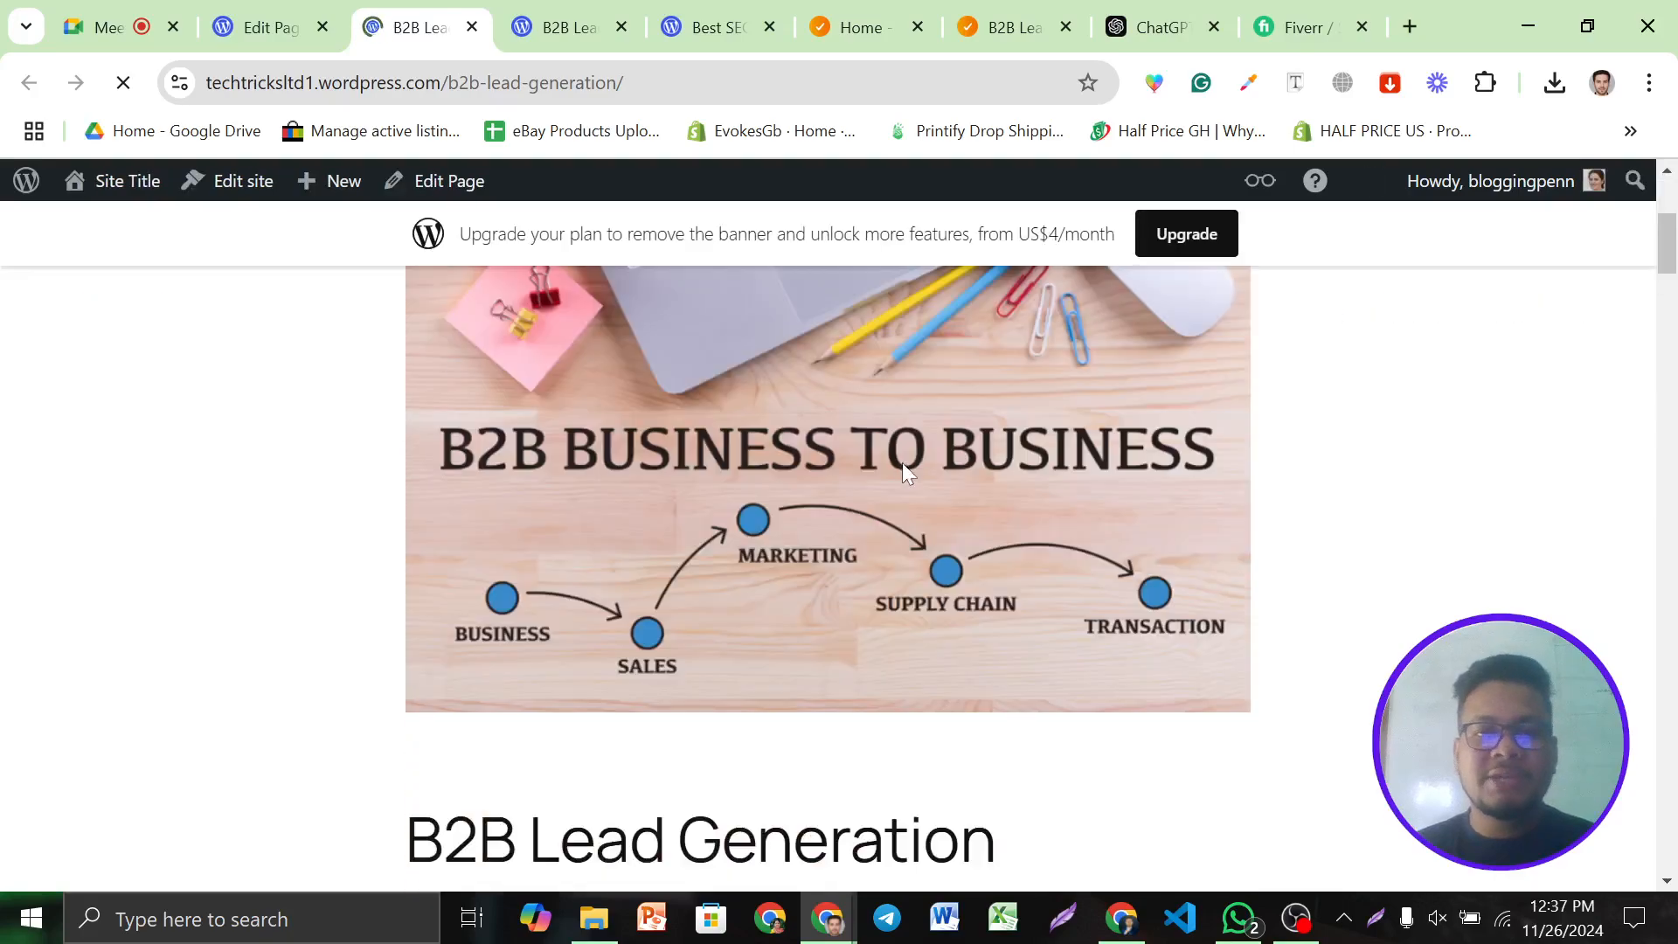
scroll(786, 434, "down", 1)
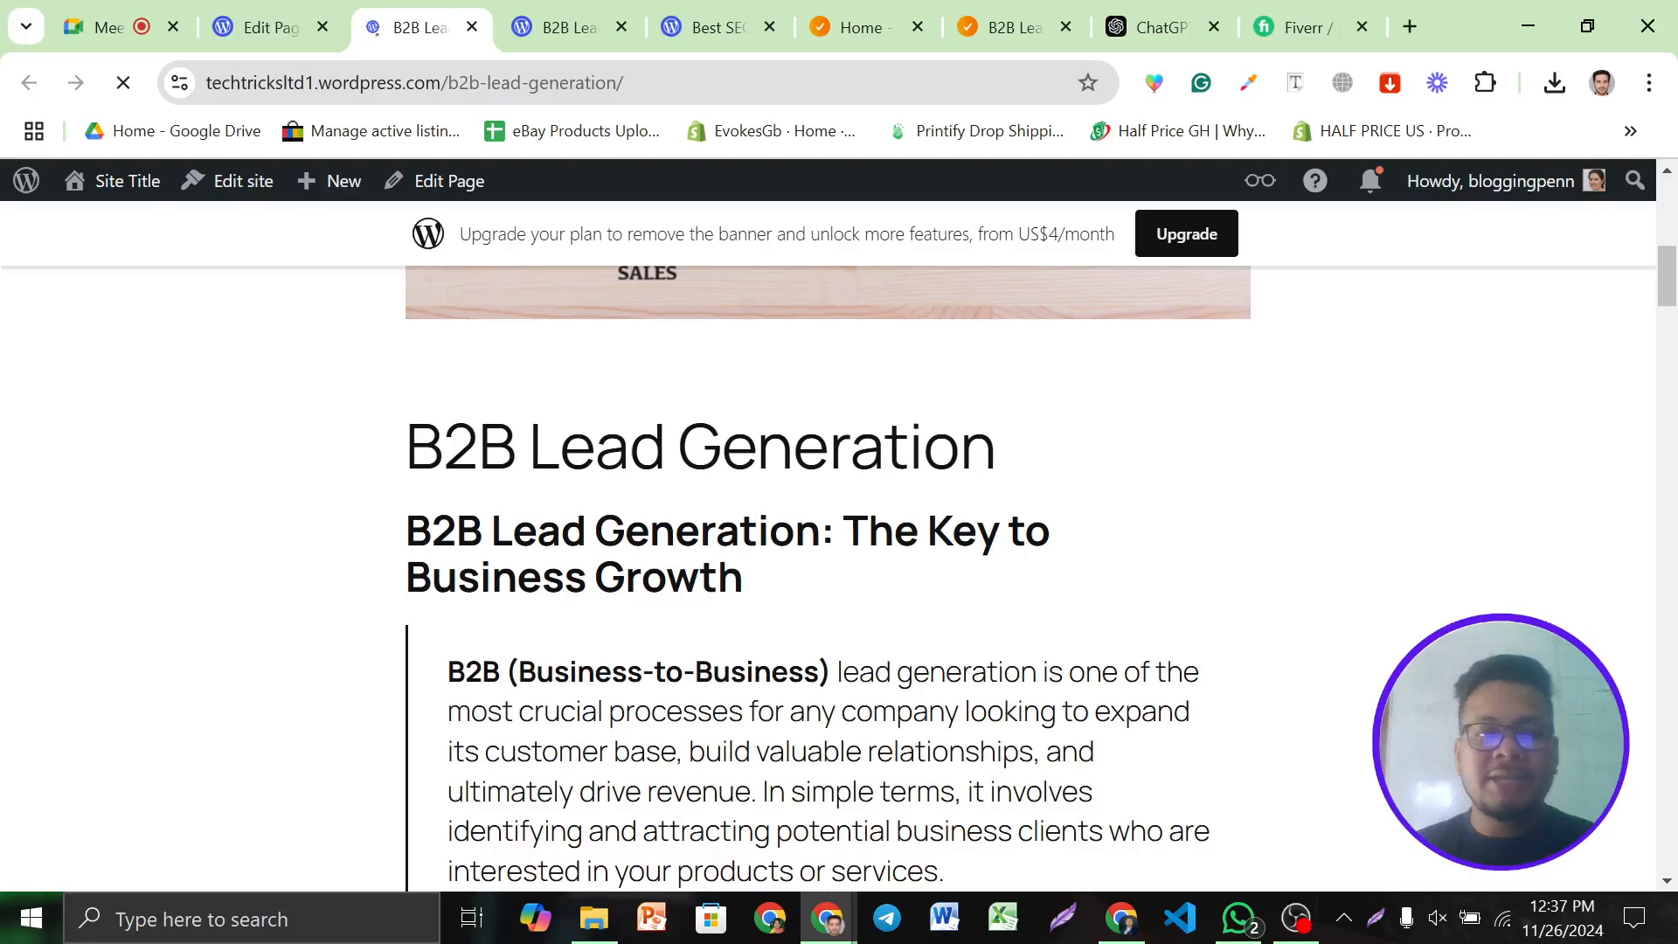
scroll(749, 379, "down", 15)
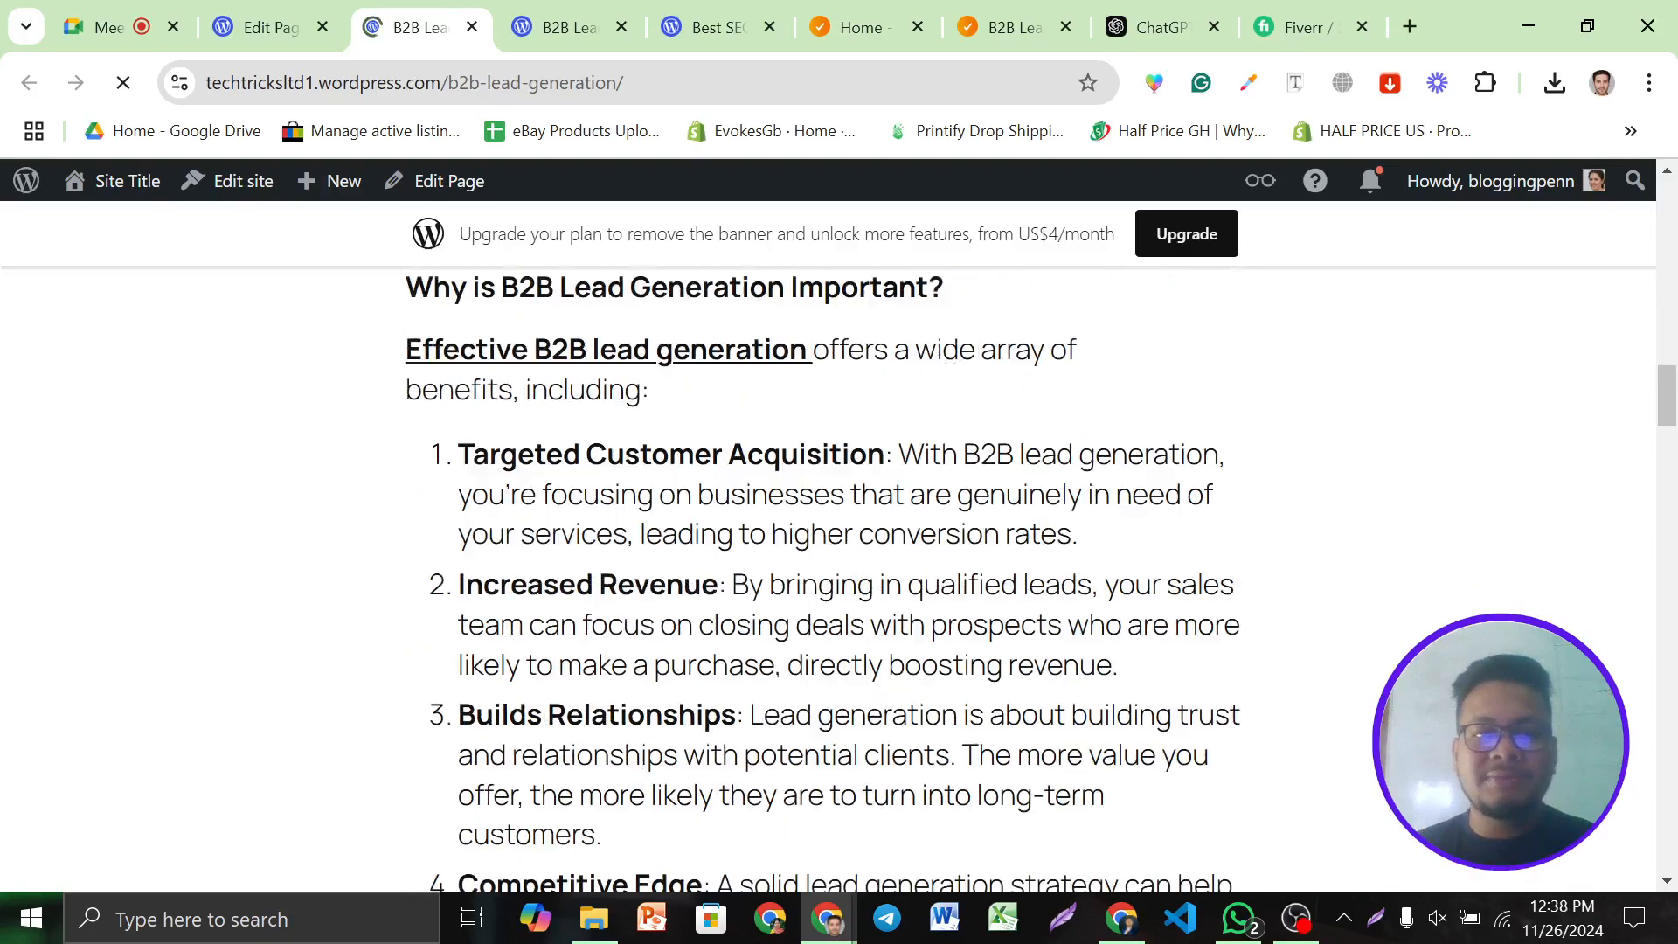
scroll(626, 355, "down", 20)
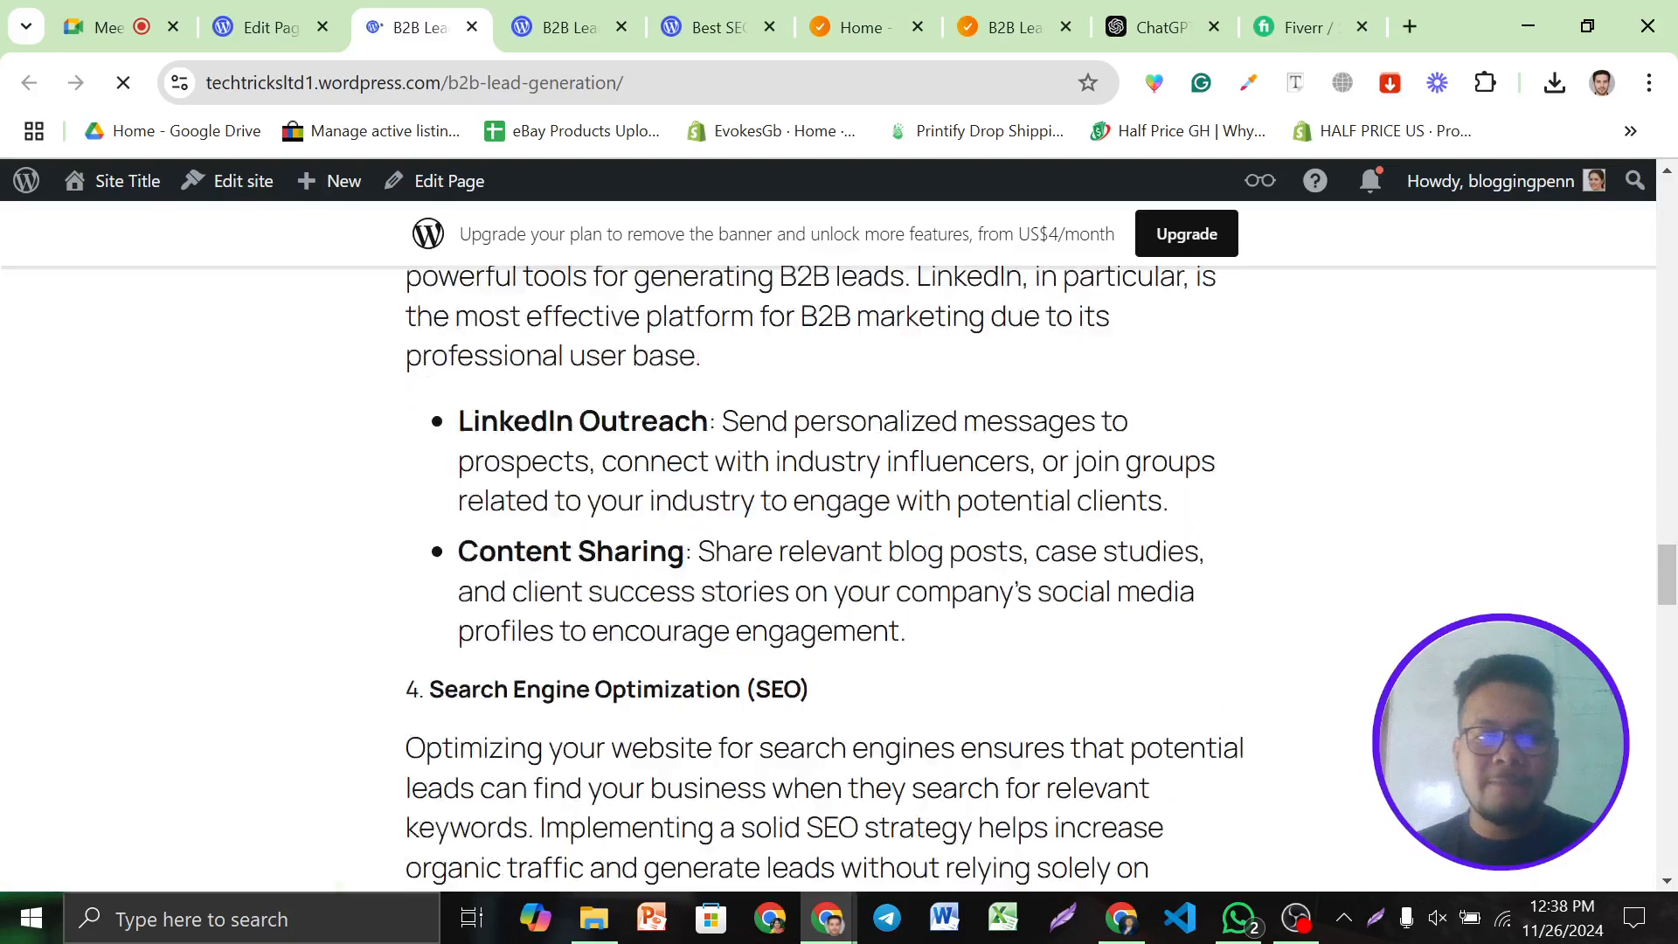
scroll(536, 386, "down", 18)
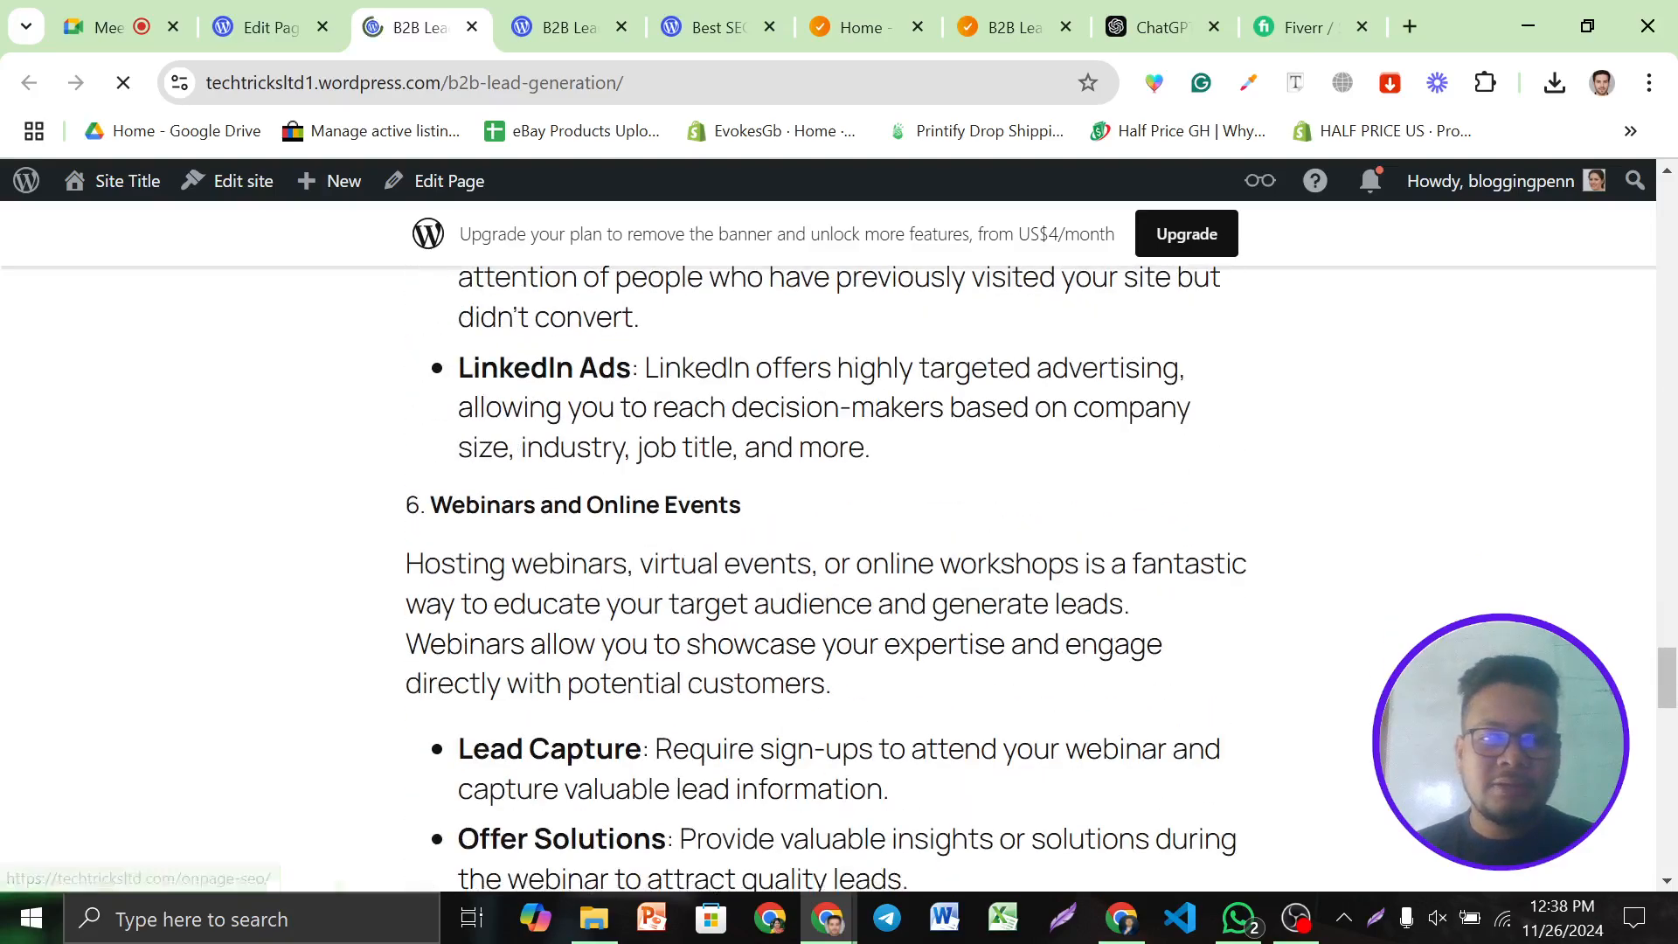
scroll(568, 393, "up", 6)
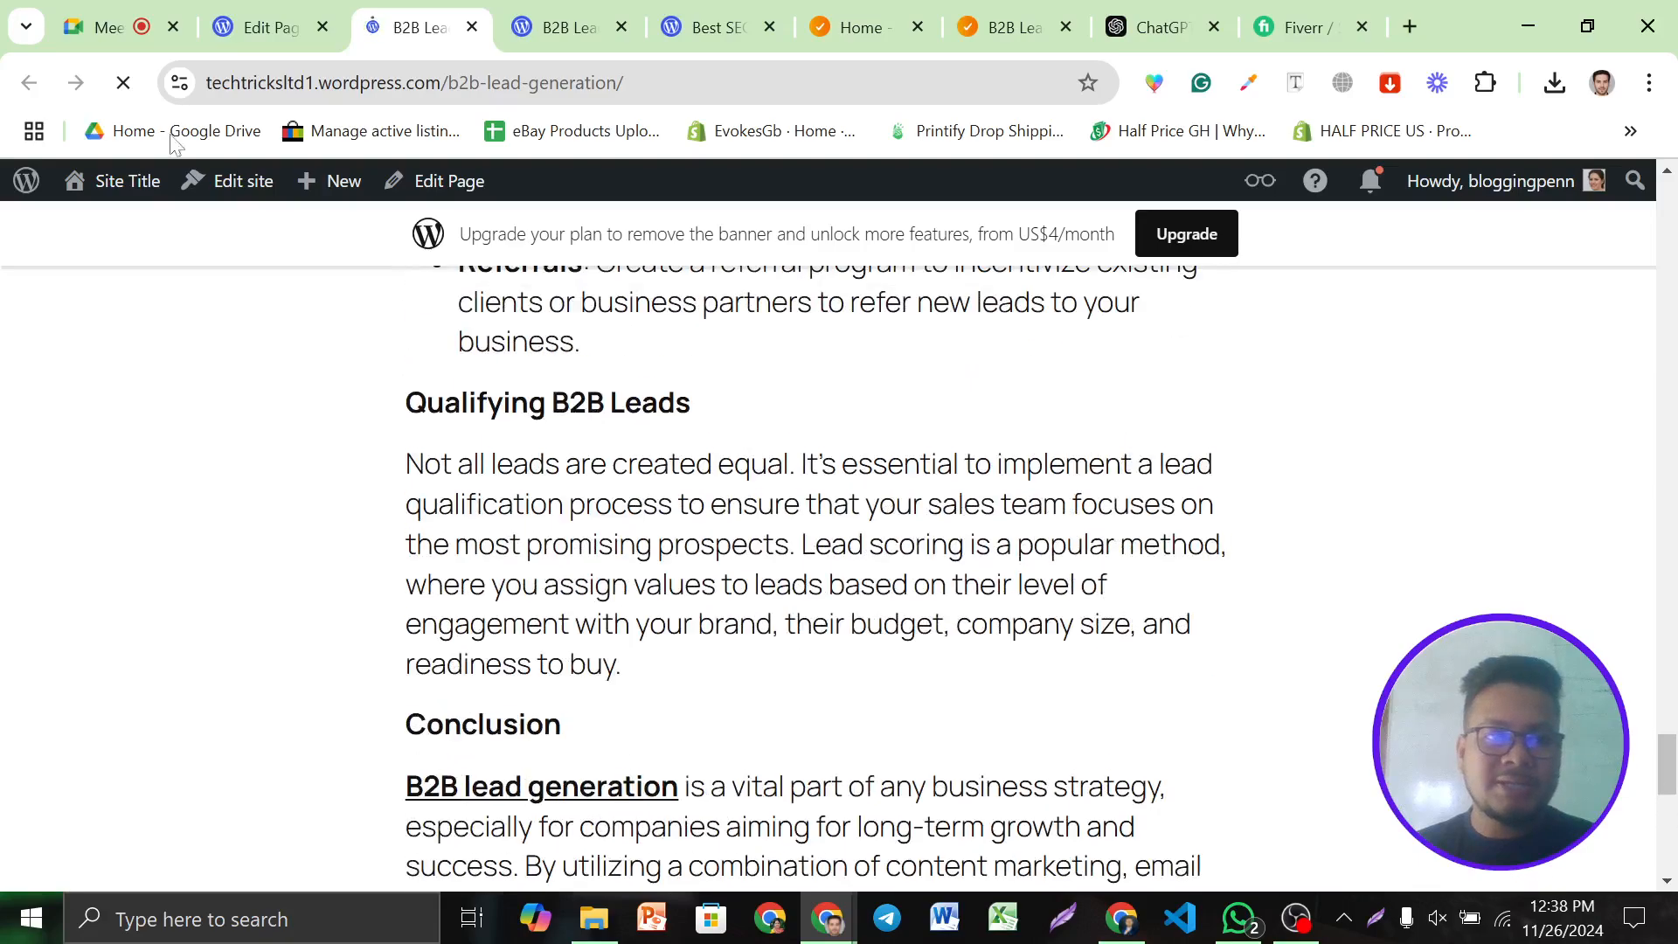
left_click(498, 83)
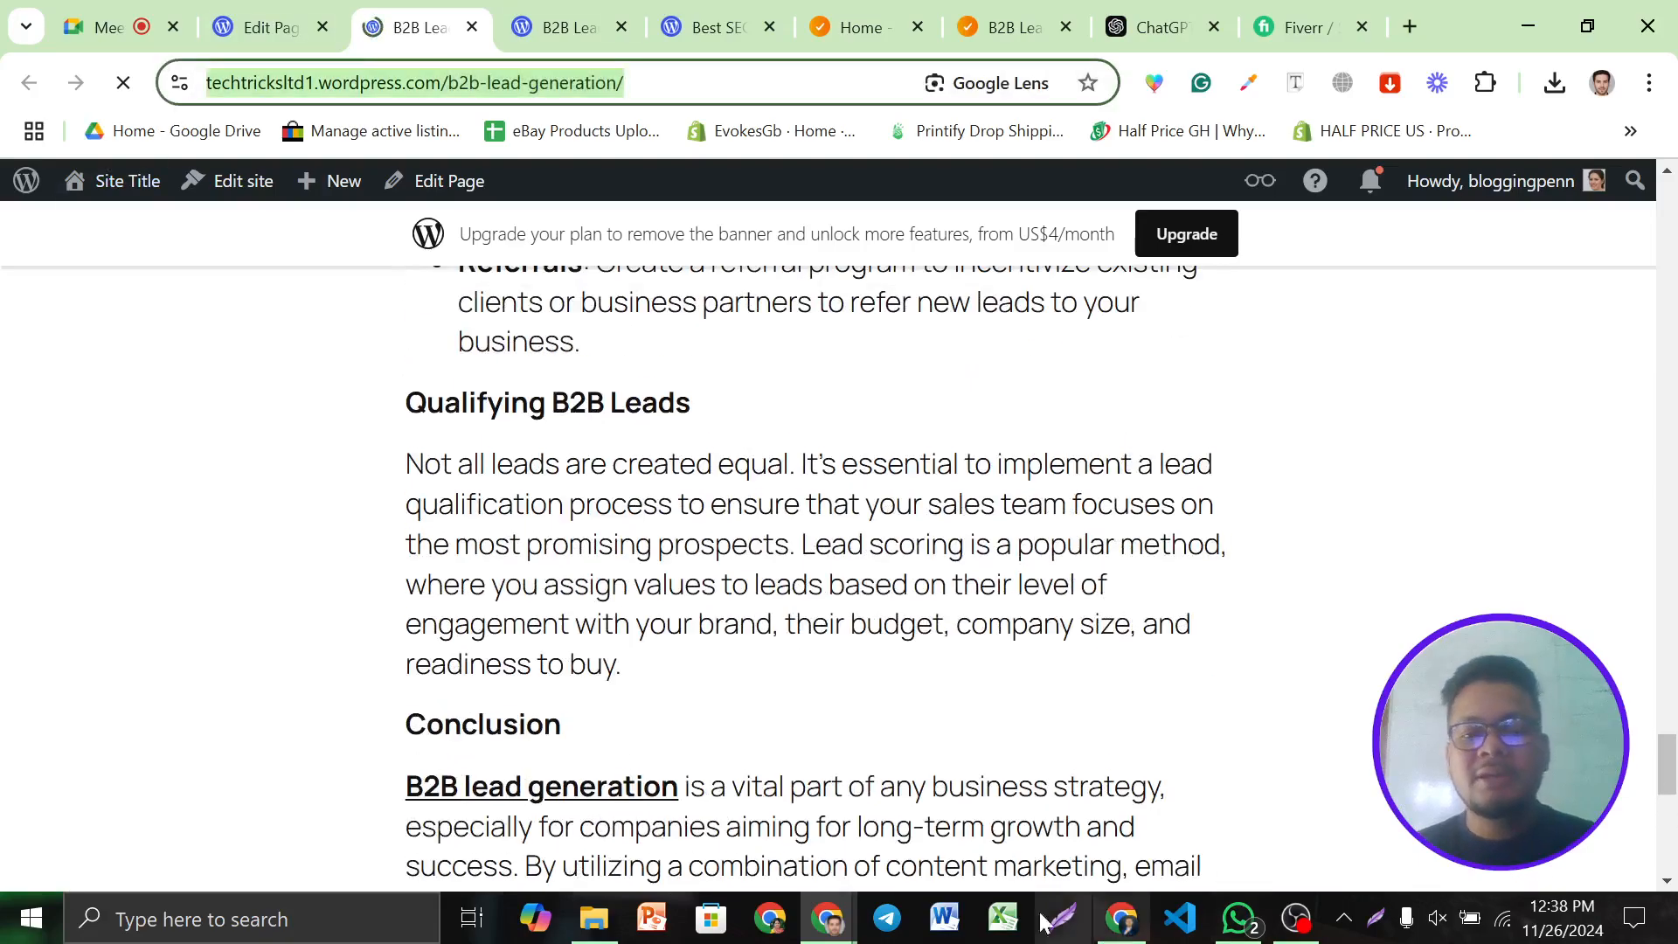
Bring the Web 2.0 Backlink Report spreadsheet forward and scroll down to row 154
left_click(828, 918)
left_click(1121, 918)
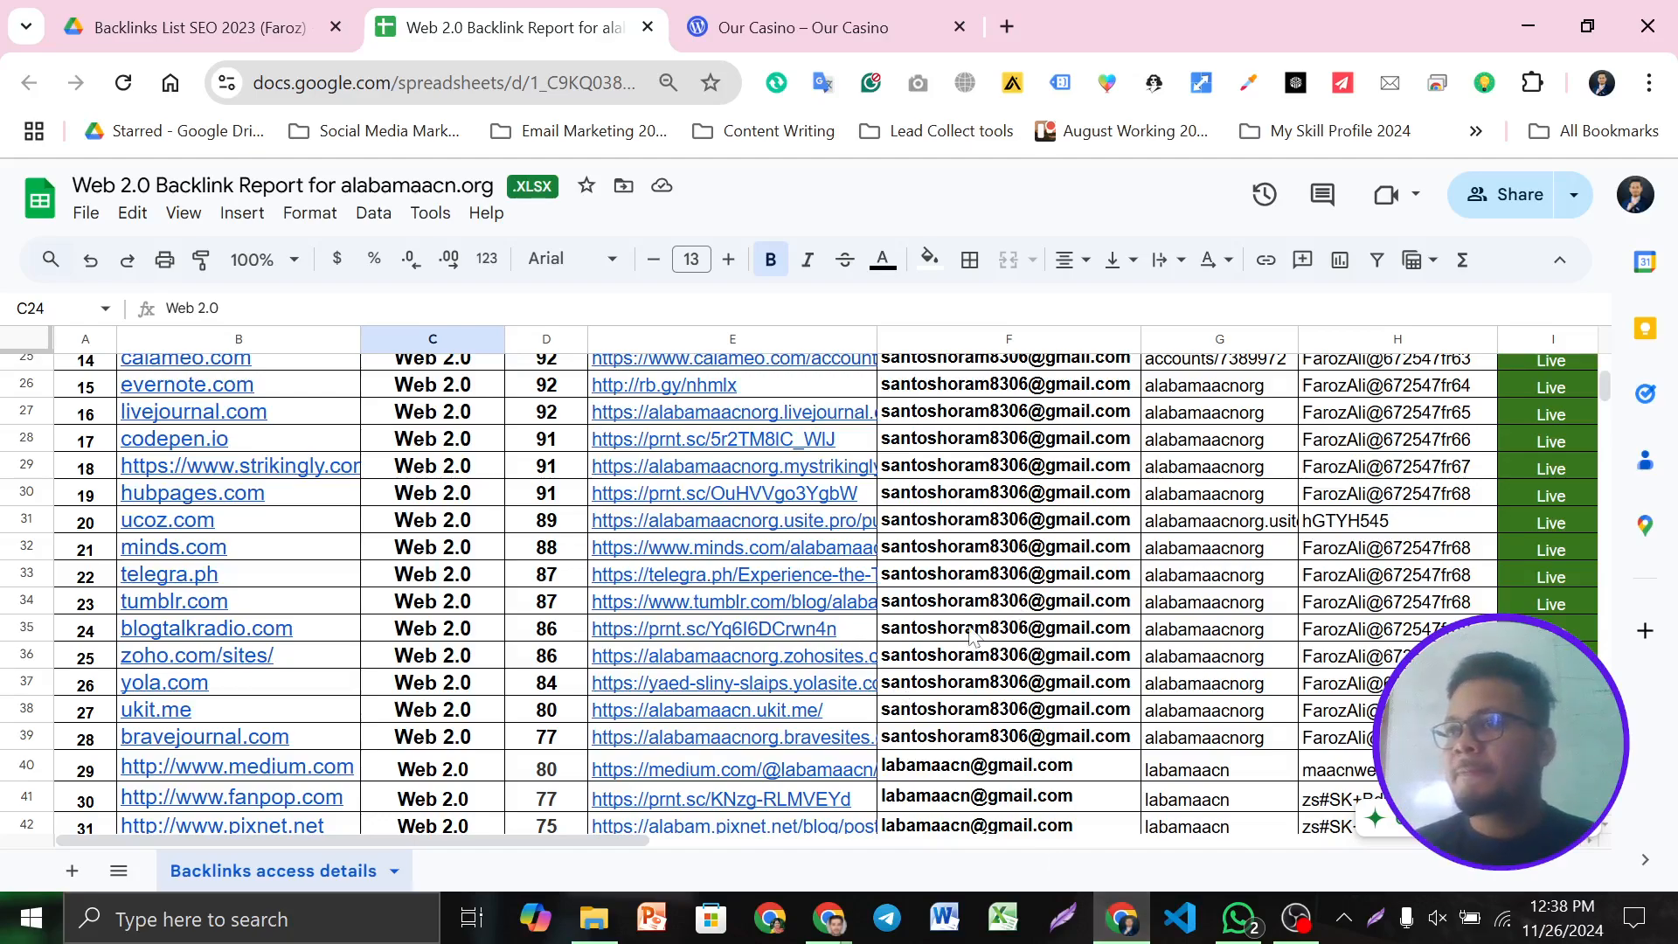
scroll(525, 677, "up", 6)
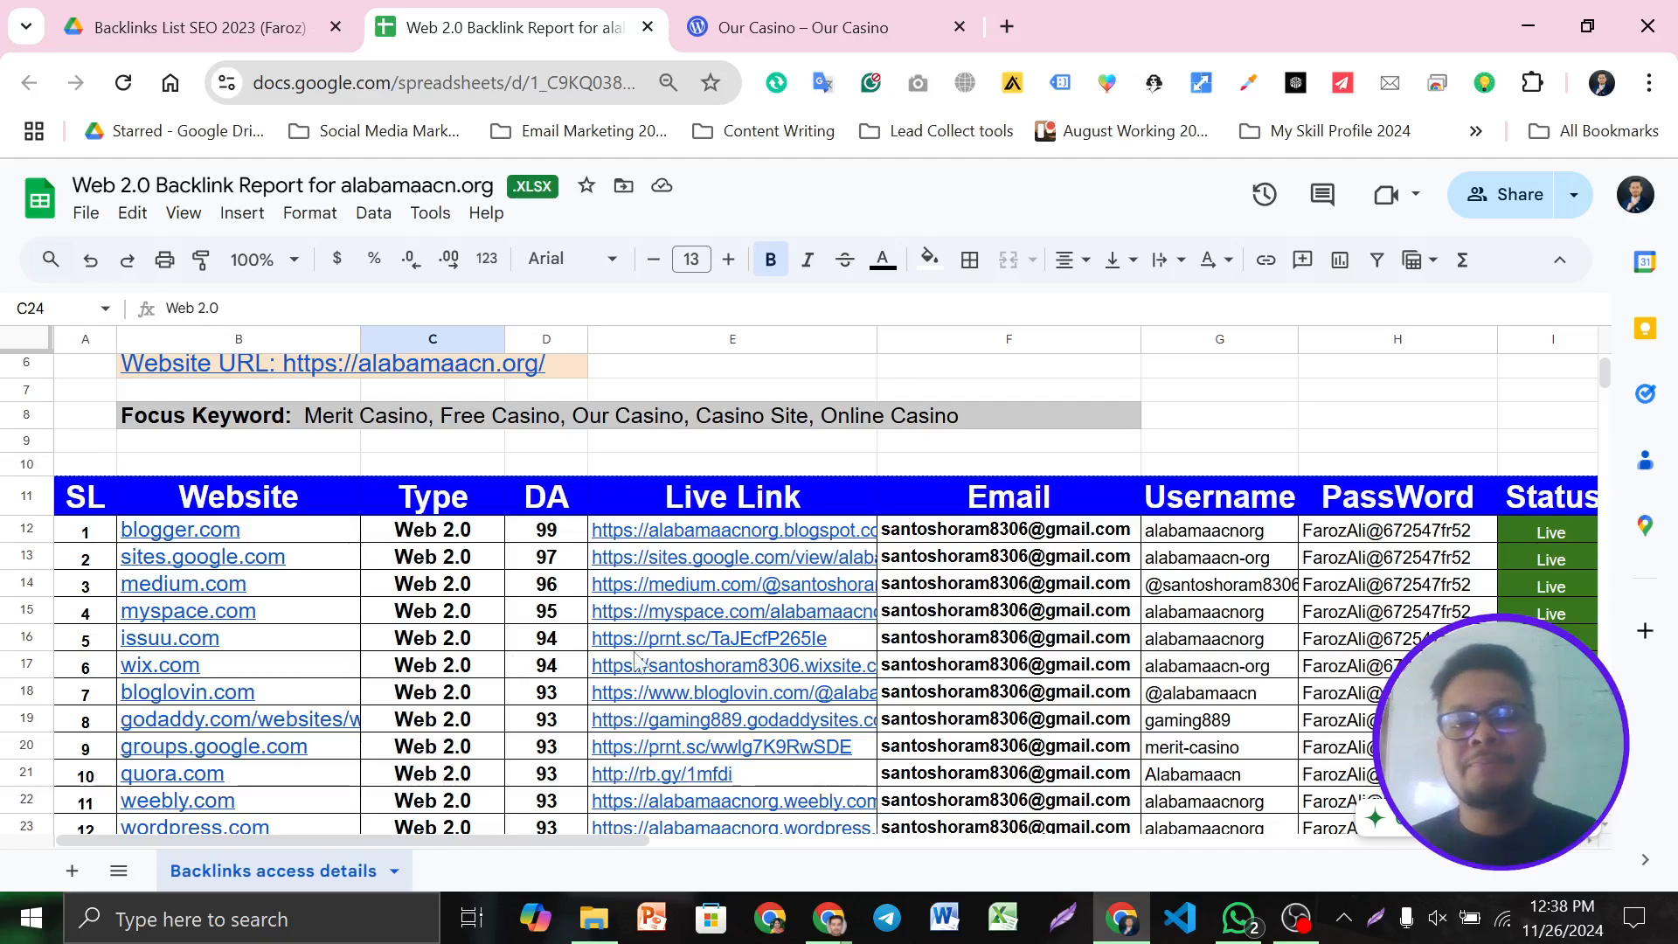
scroll(564, 601, "down", 2)
scroll(556, 599, "down", 20)
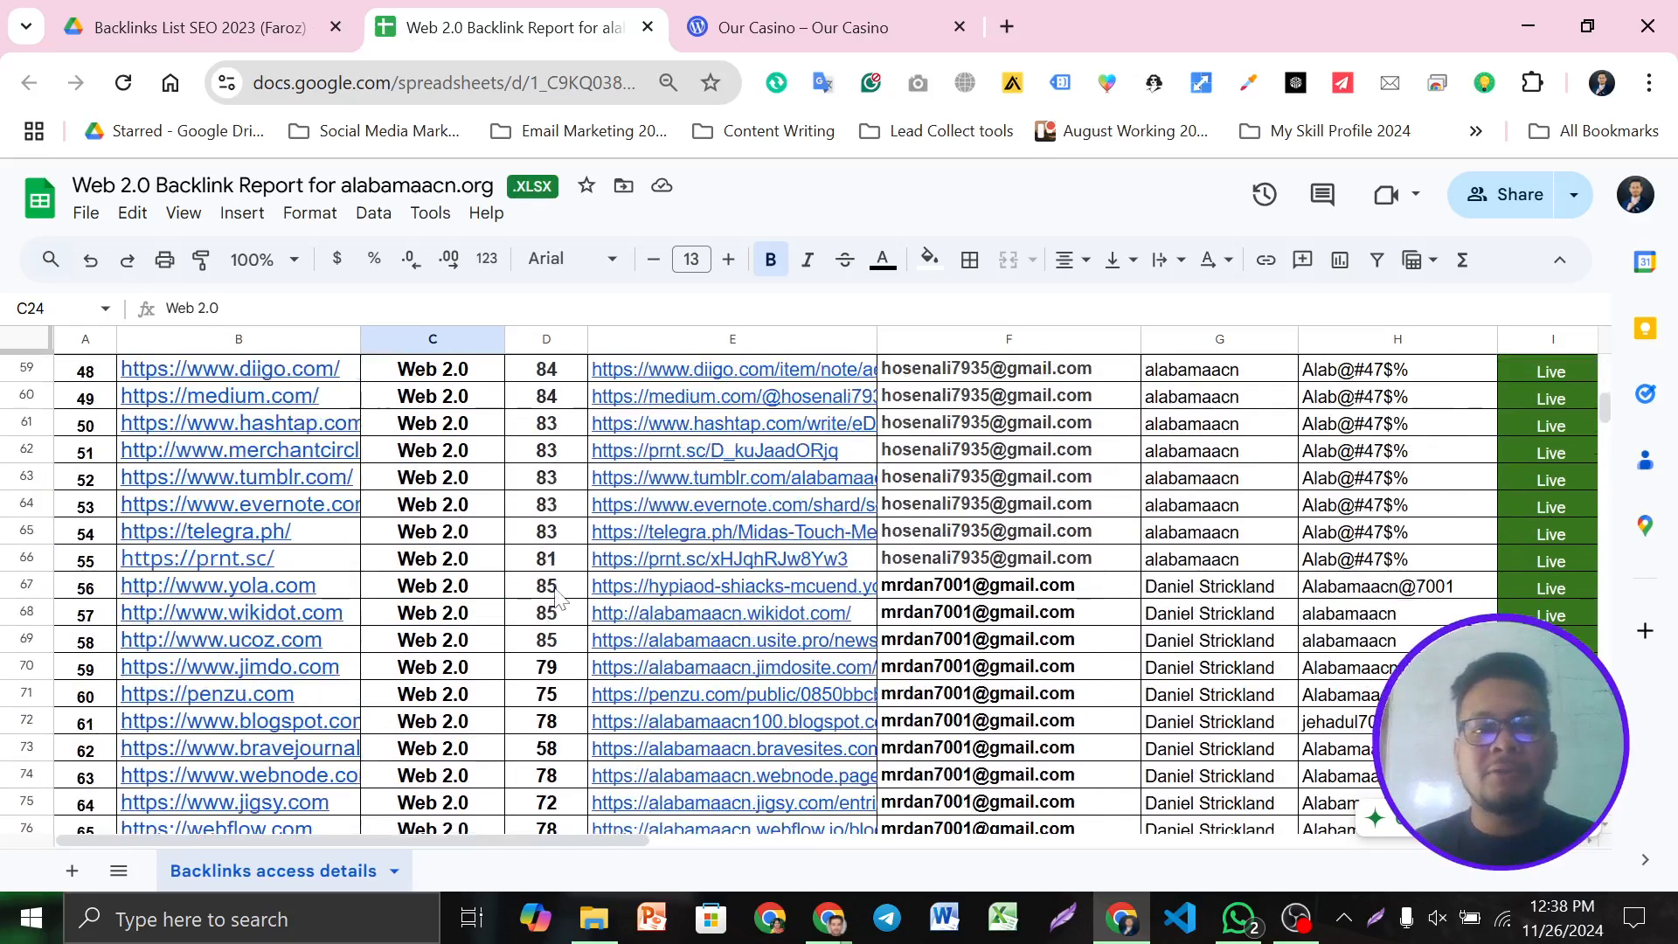
scroll(557, 599, "down", 10)
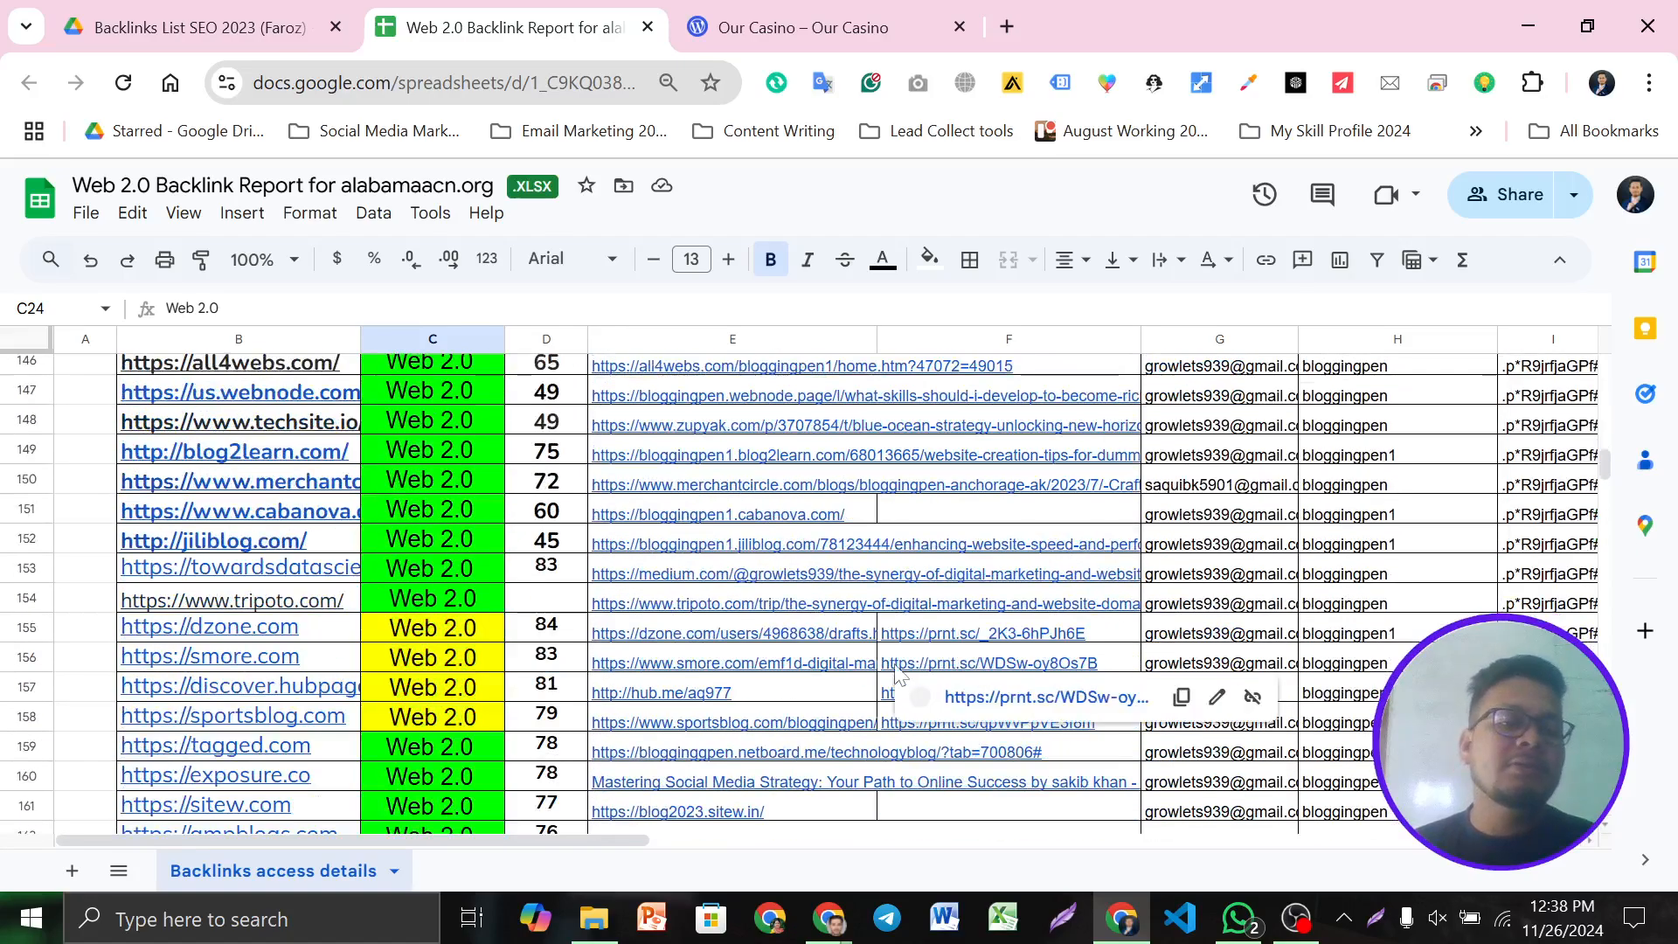
Re-apply the link on the tripoto.com entry in cell B154, then scroll back up
left_click(333, 606)
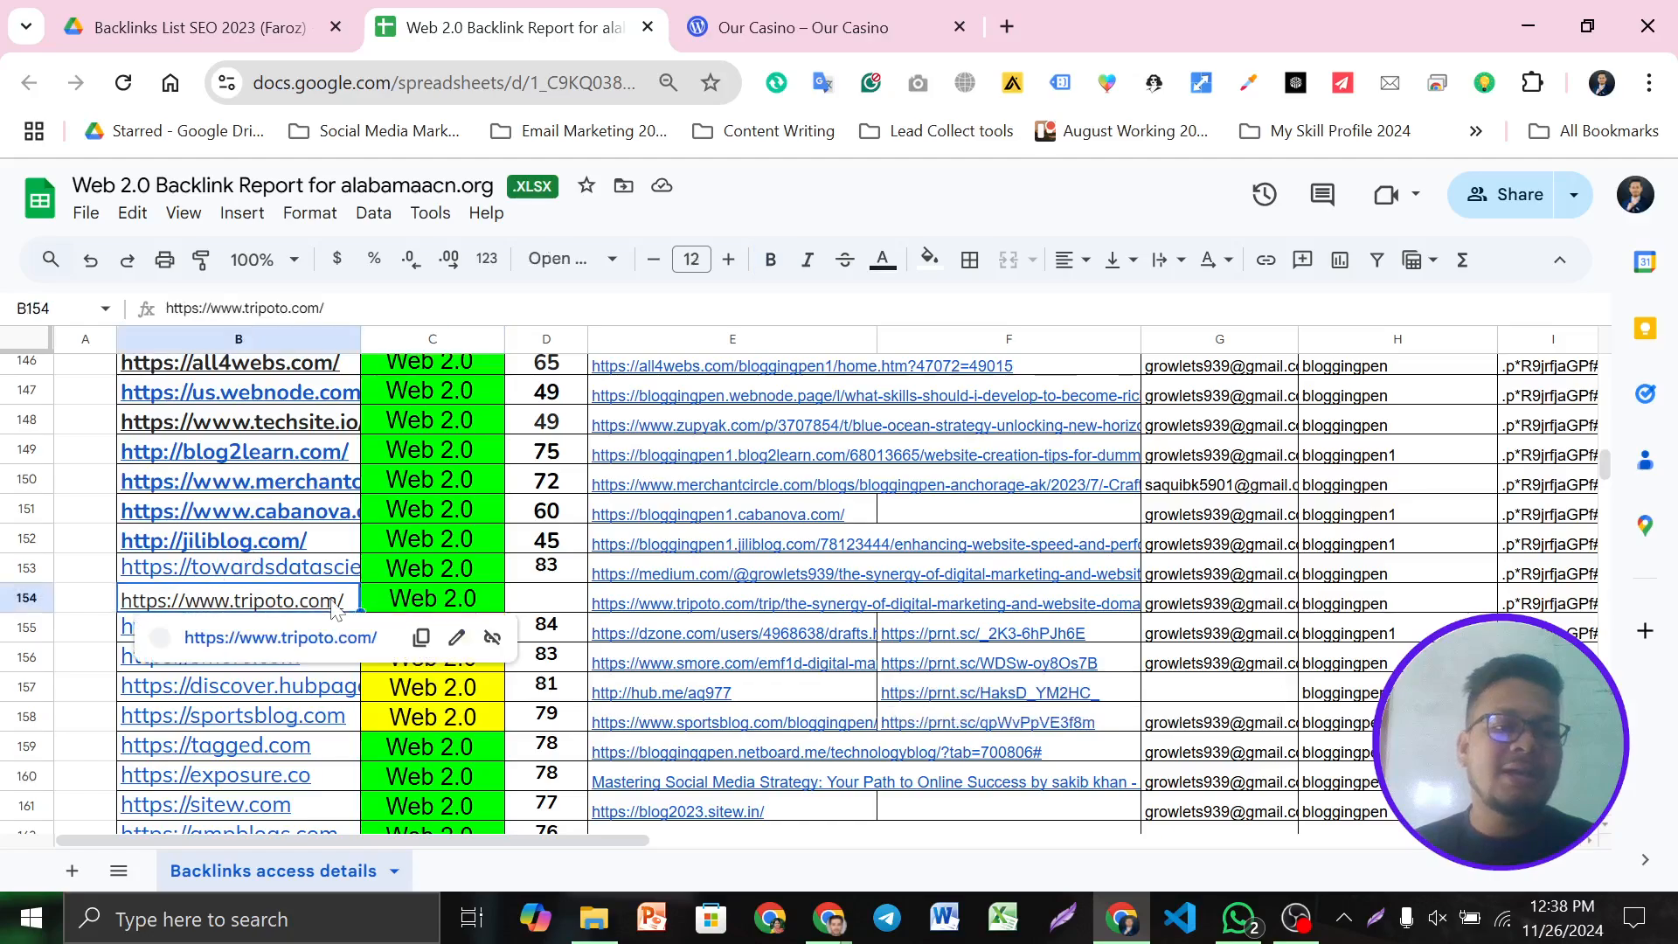
left_click(456, 637)
left_click(427, 706)
left_click(548, 610)
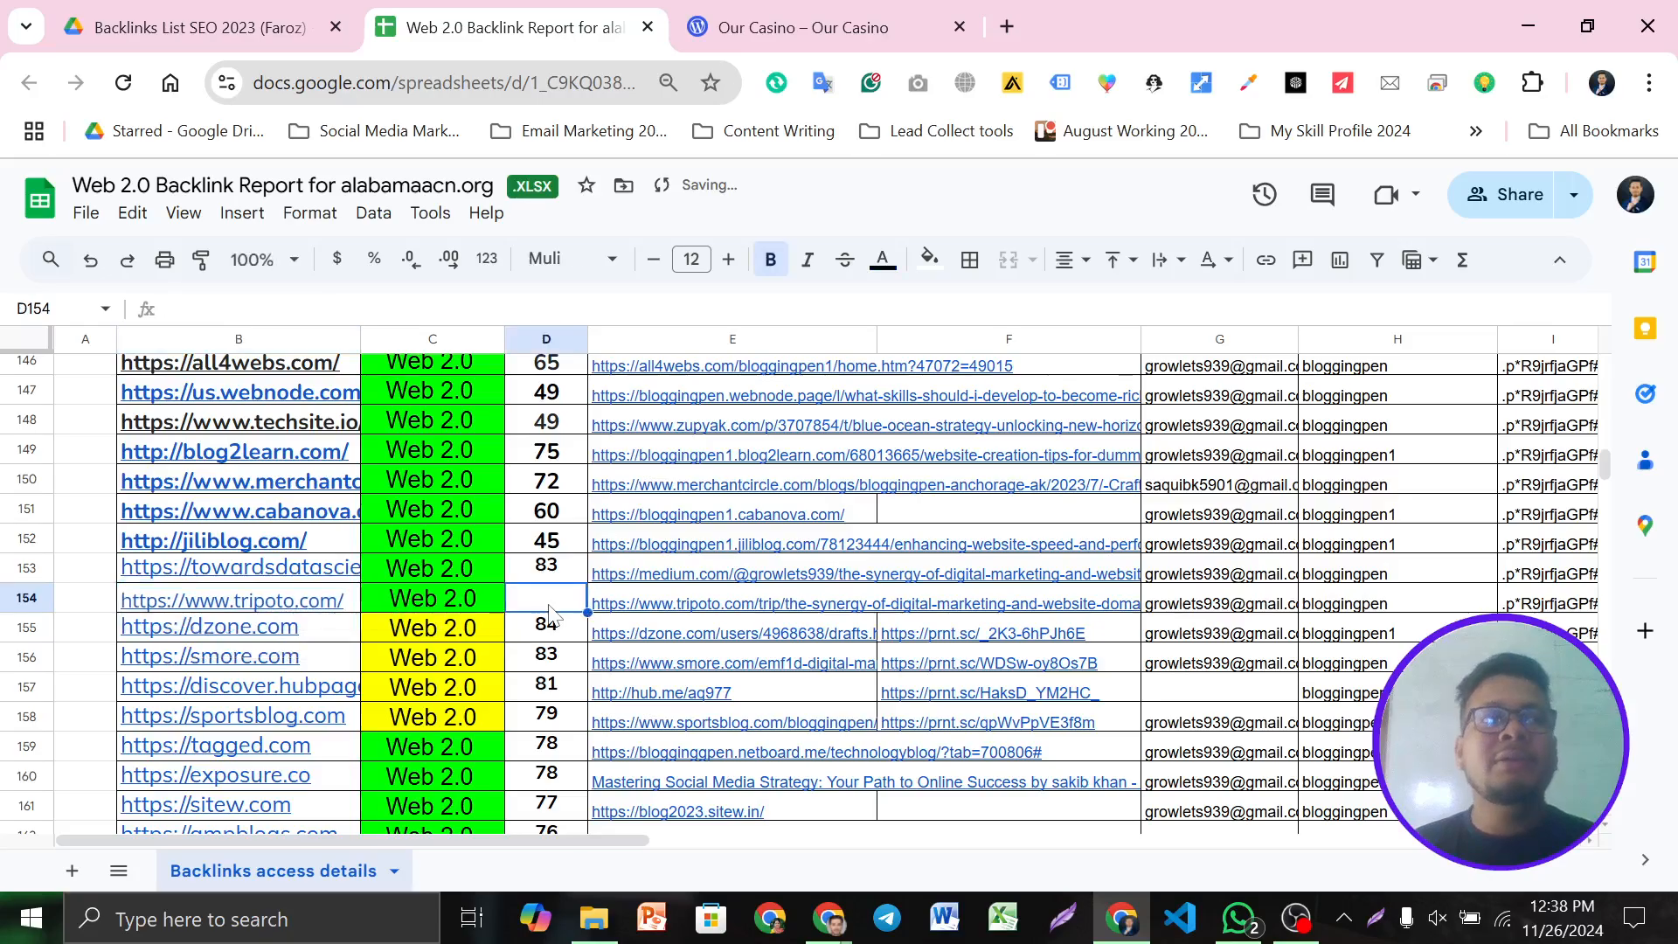
scroll(926, 634, "down", 12)
scroll(927, 634, "up", 6)
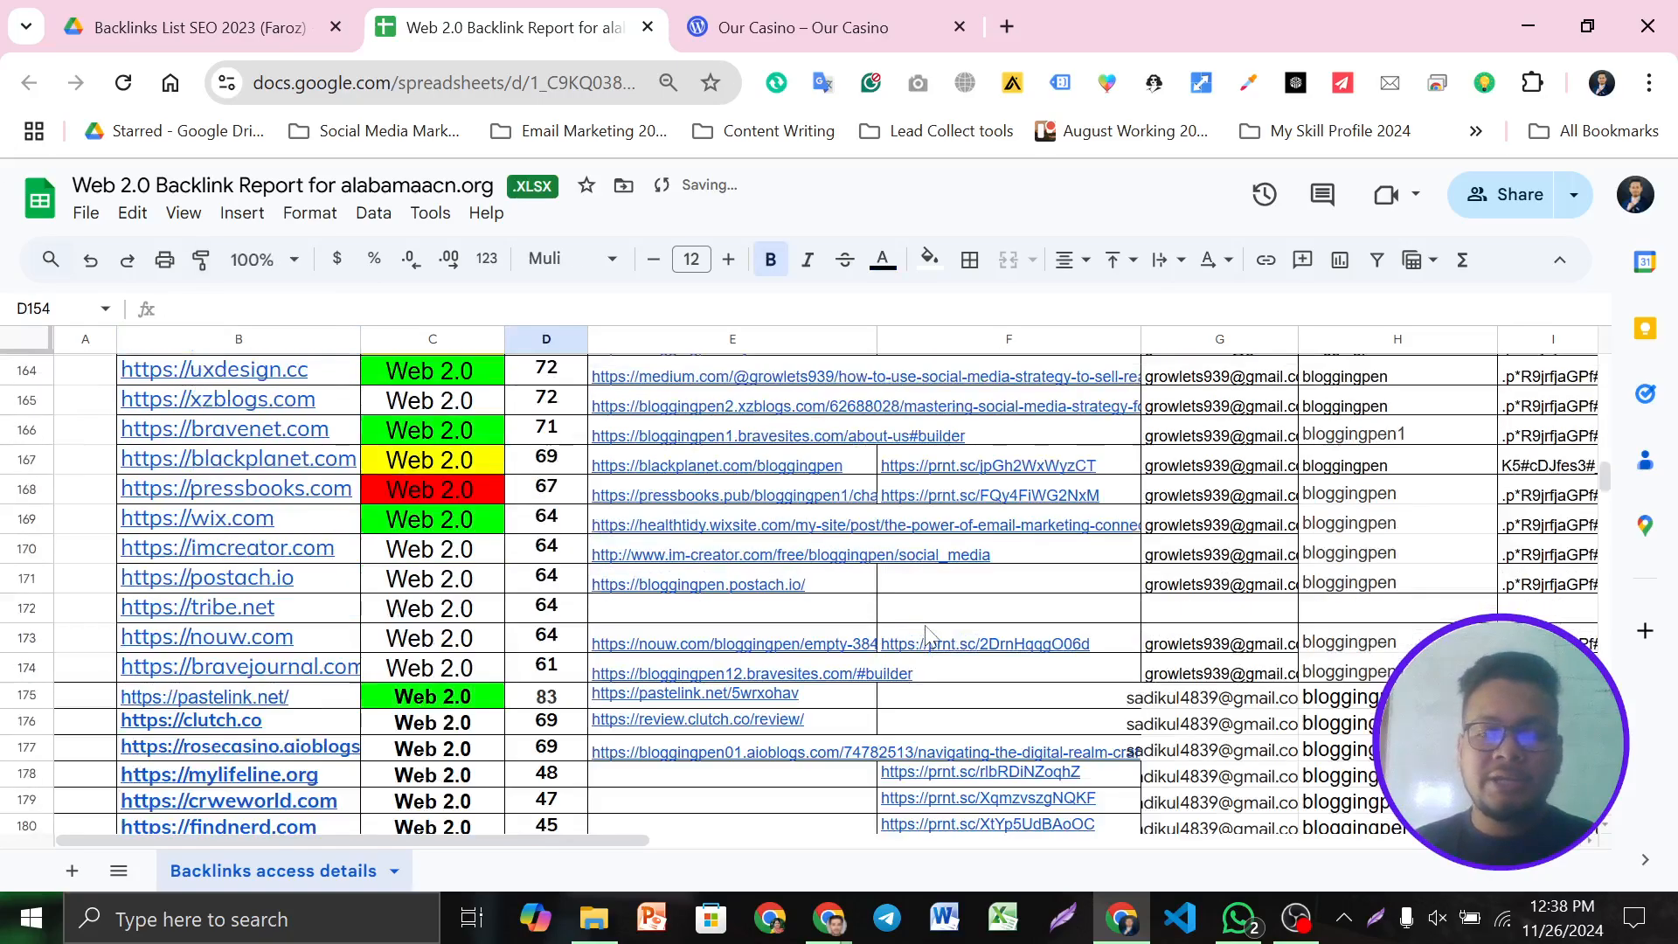
scroll(927, 634, "up", 20)
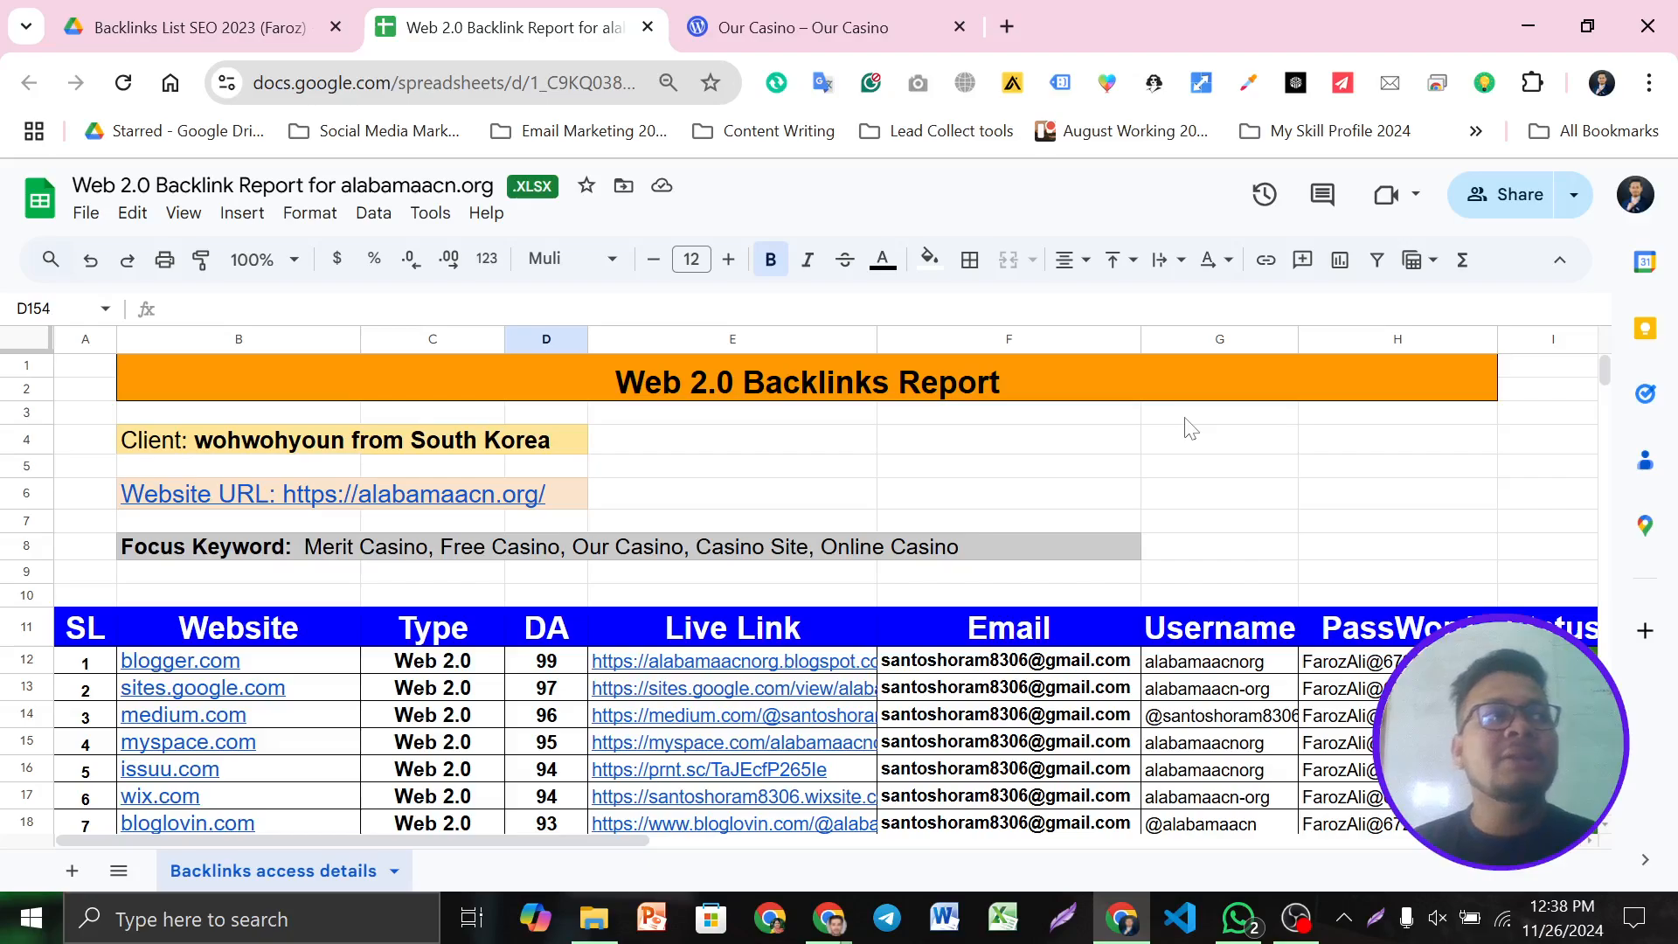
After clicking empty cells E4, F5 and G7, return to the published B2B Lead Generation window
left_click(727, 447)
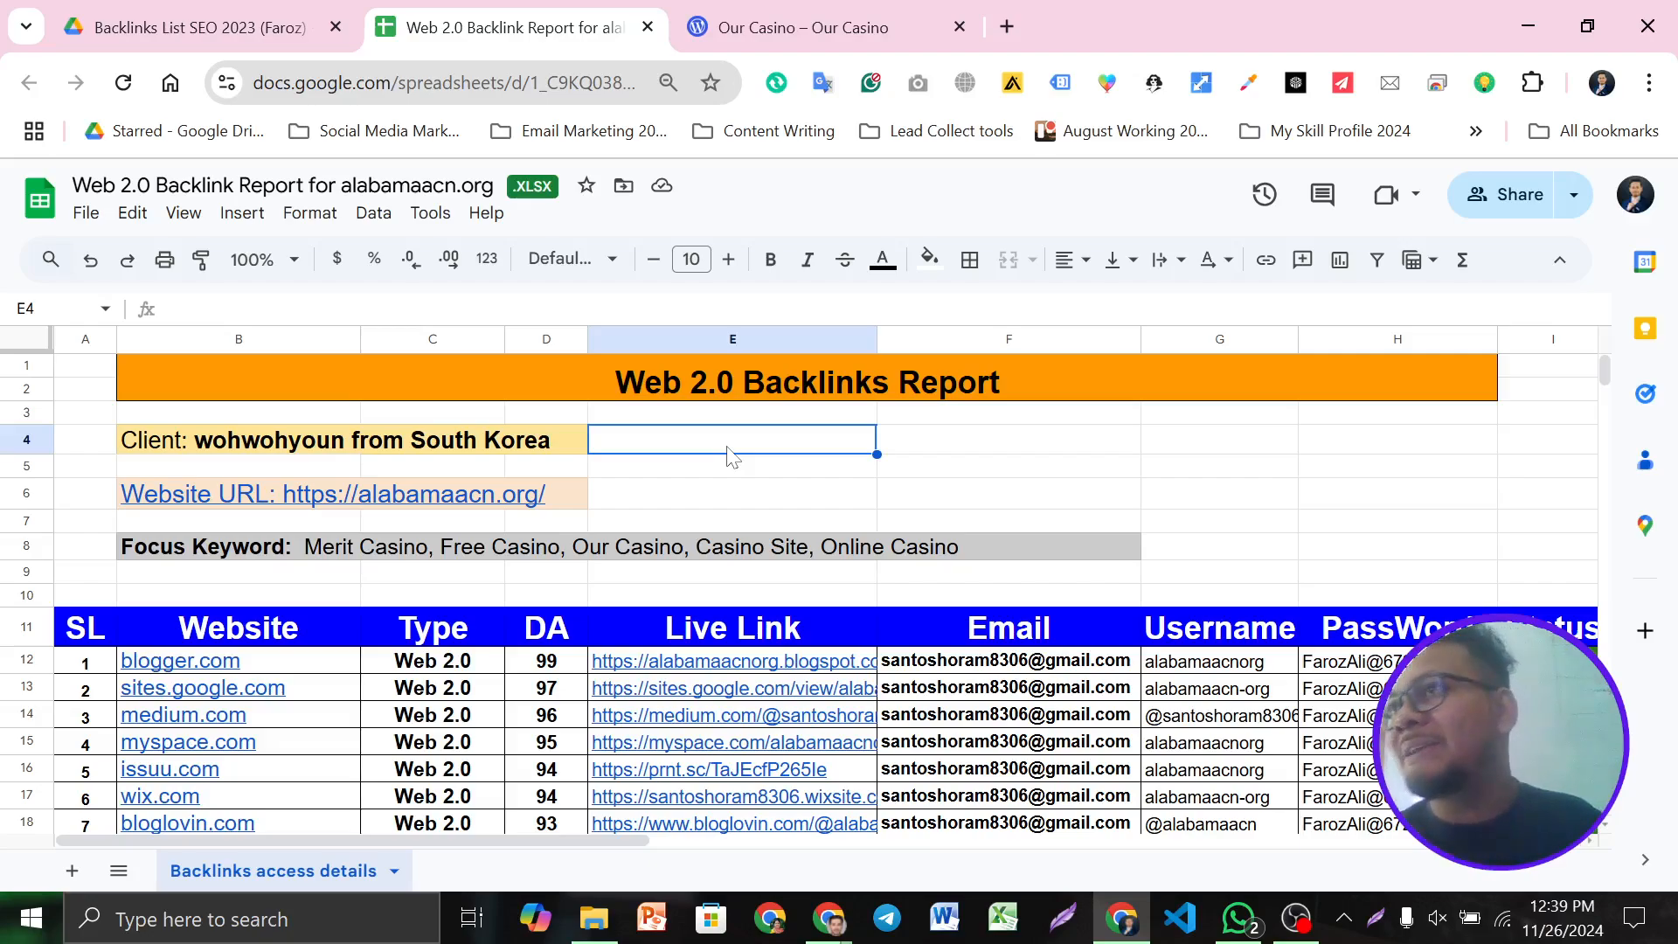
left_click(1033, 469)
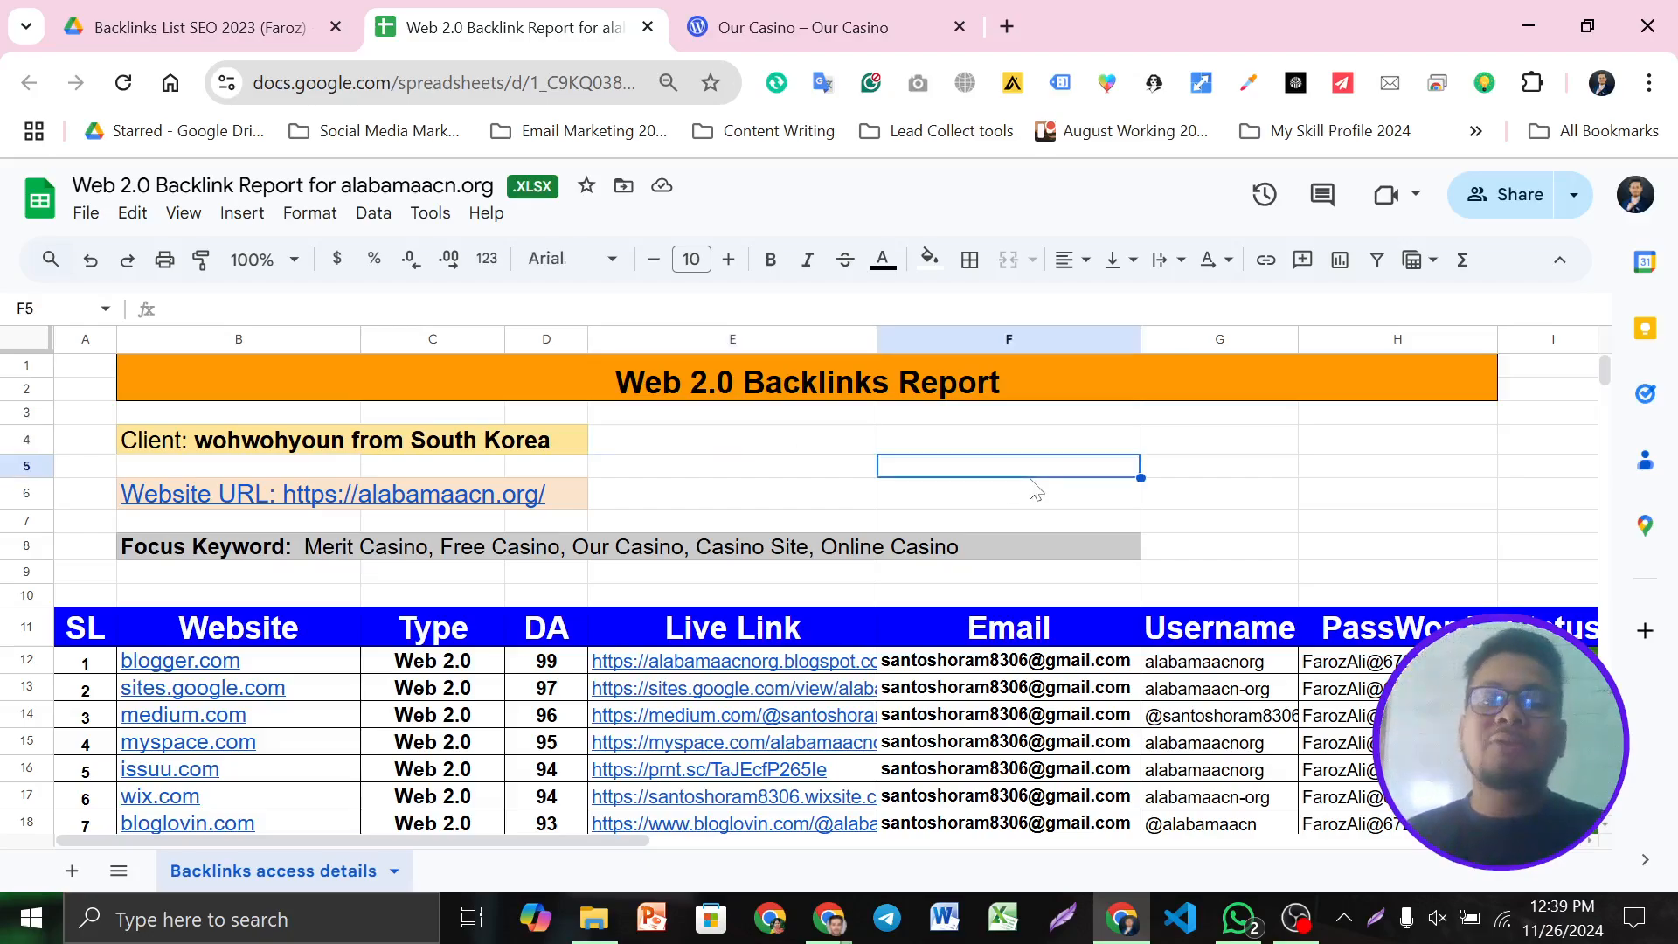
left_click(1291, 527)
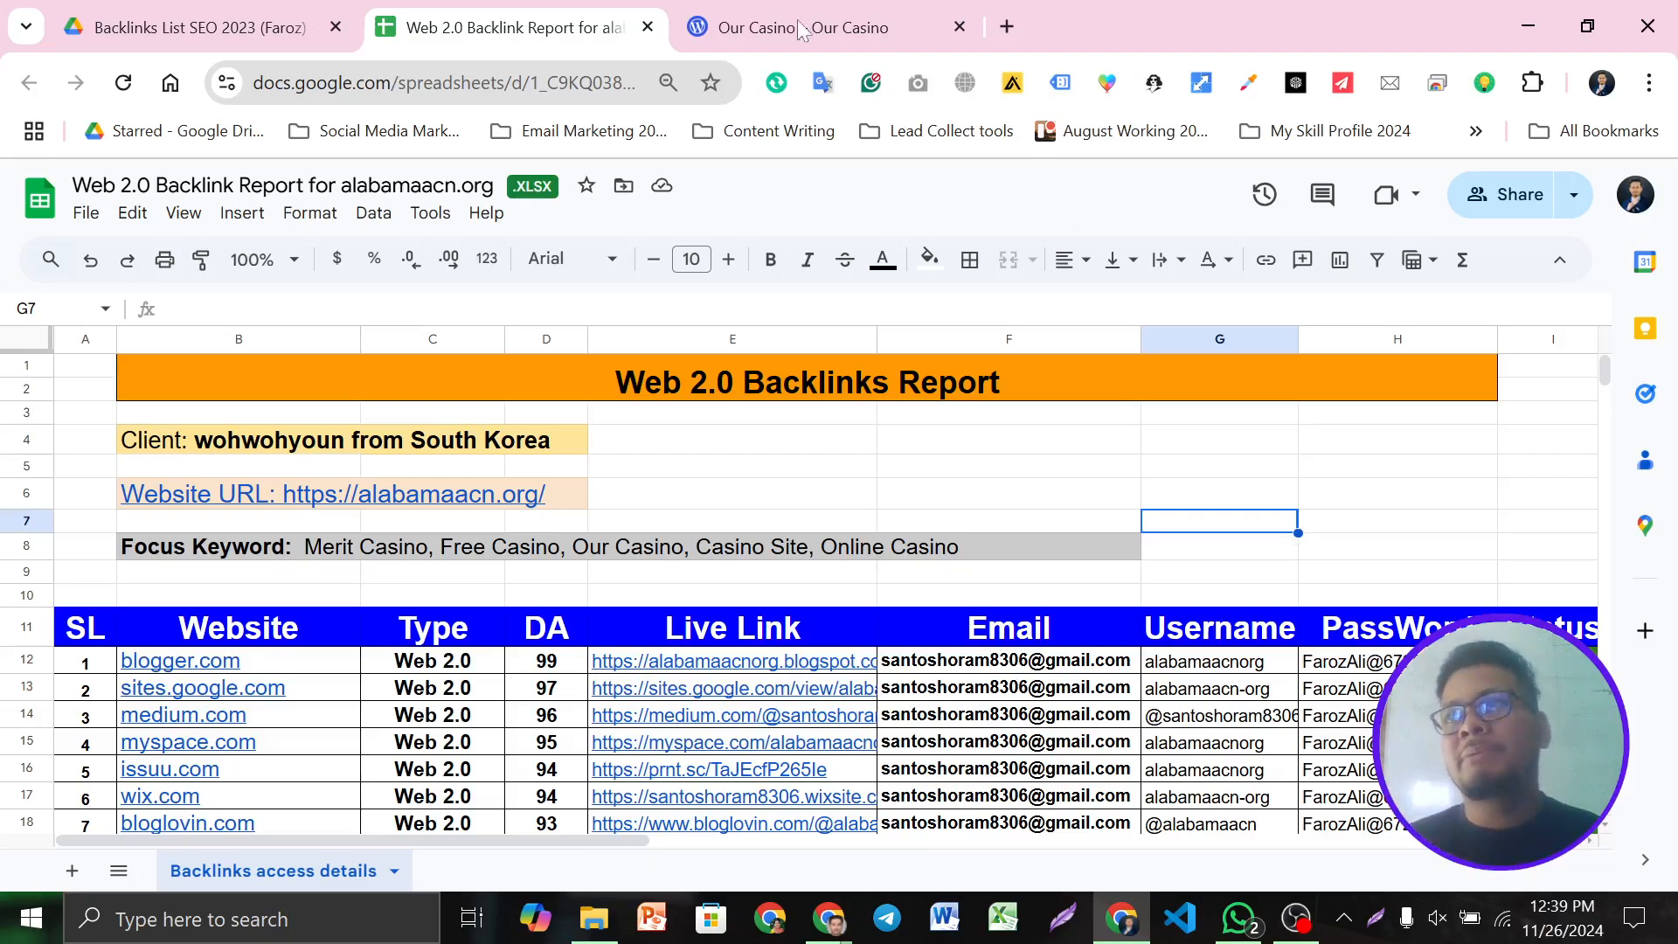
left_click(982, 468)
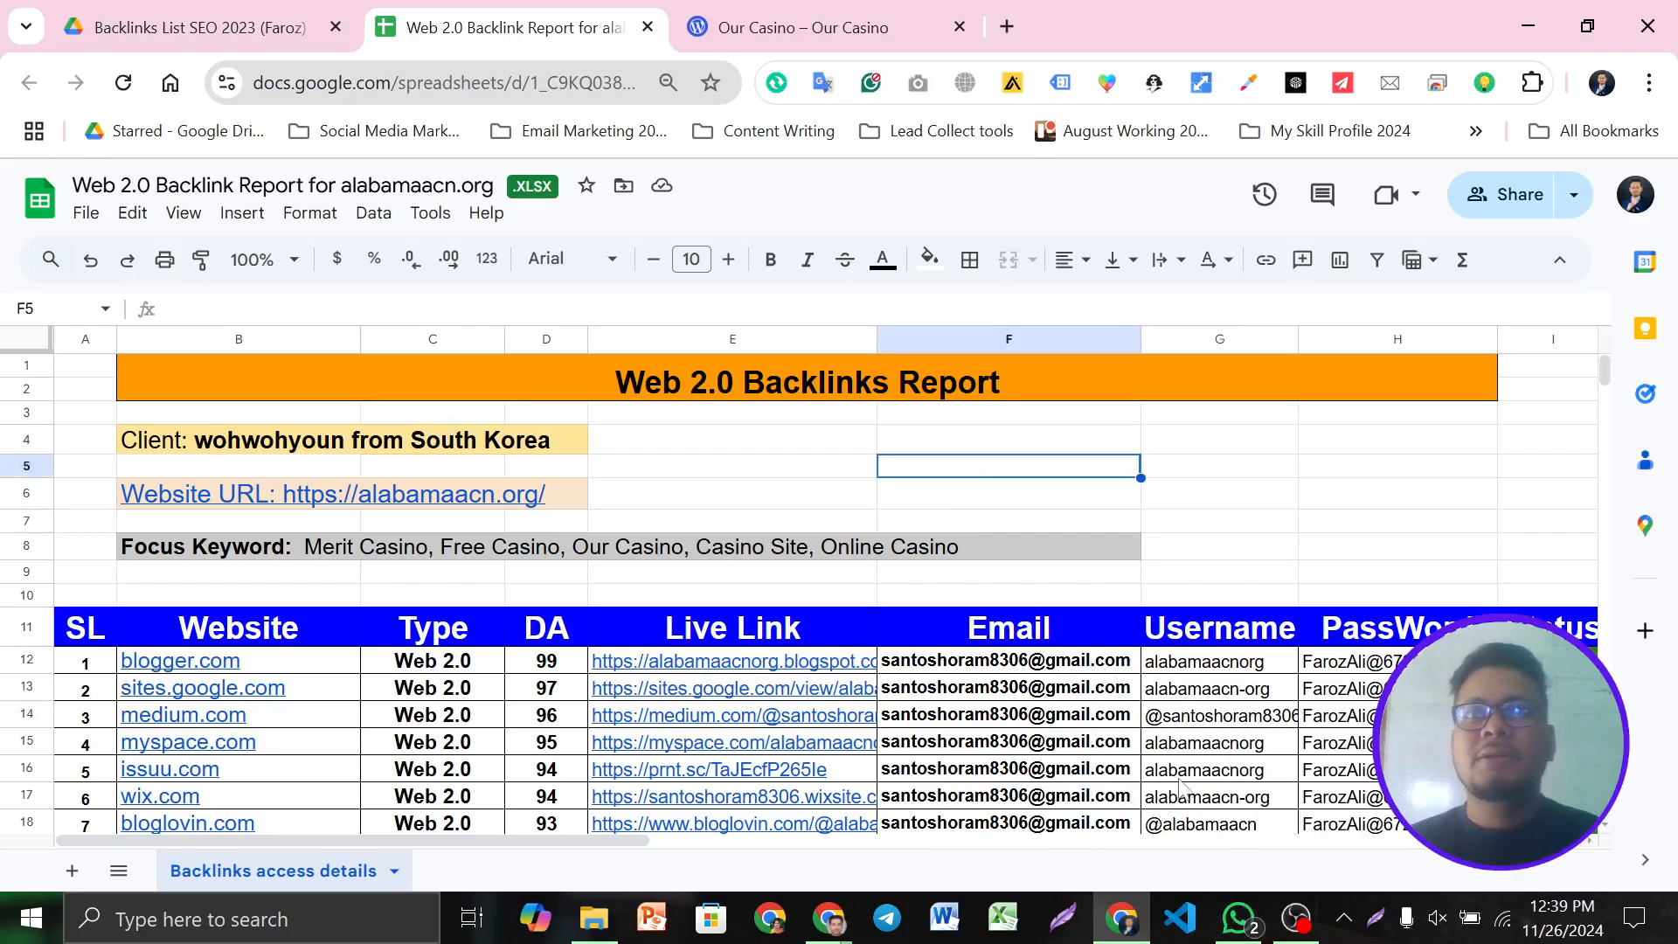
mouse_move(829, 918)
left_click(656, 804)
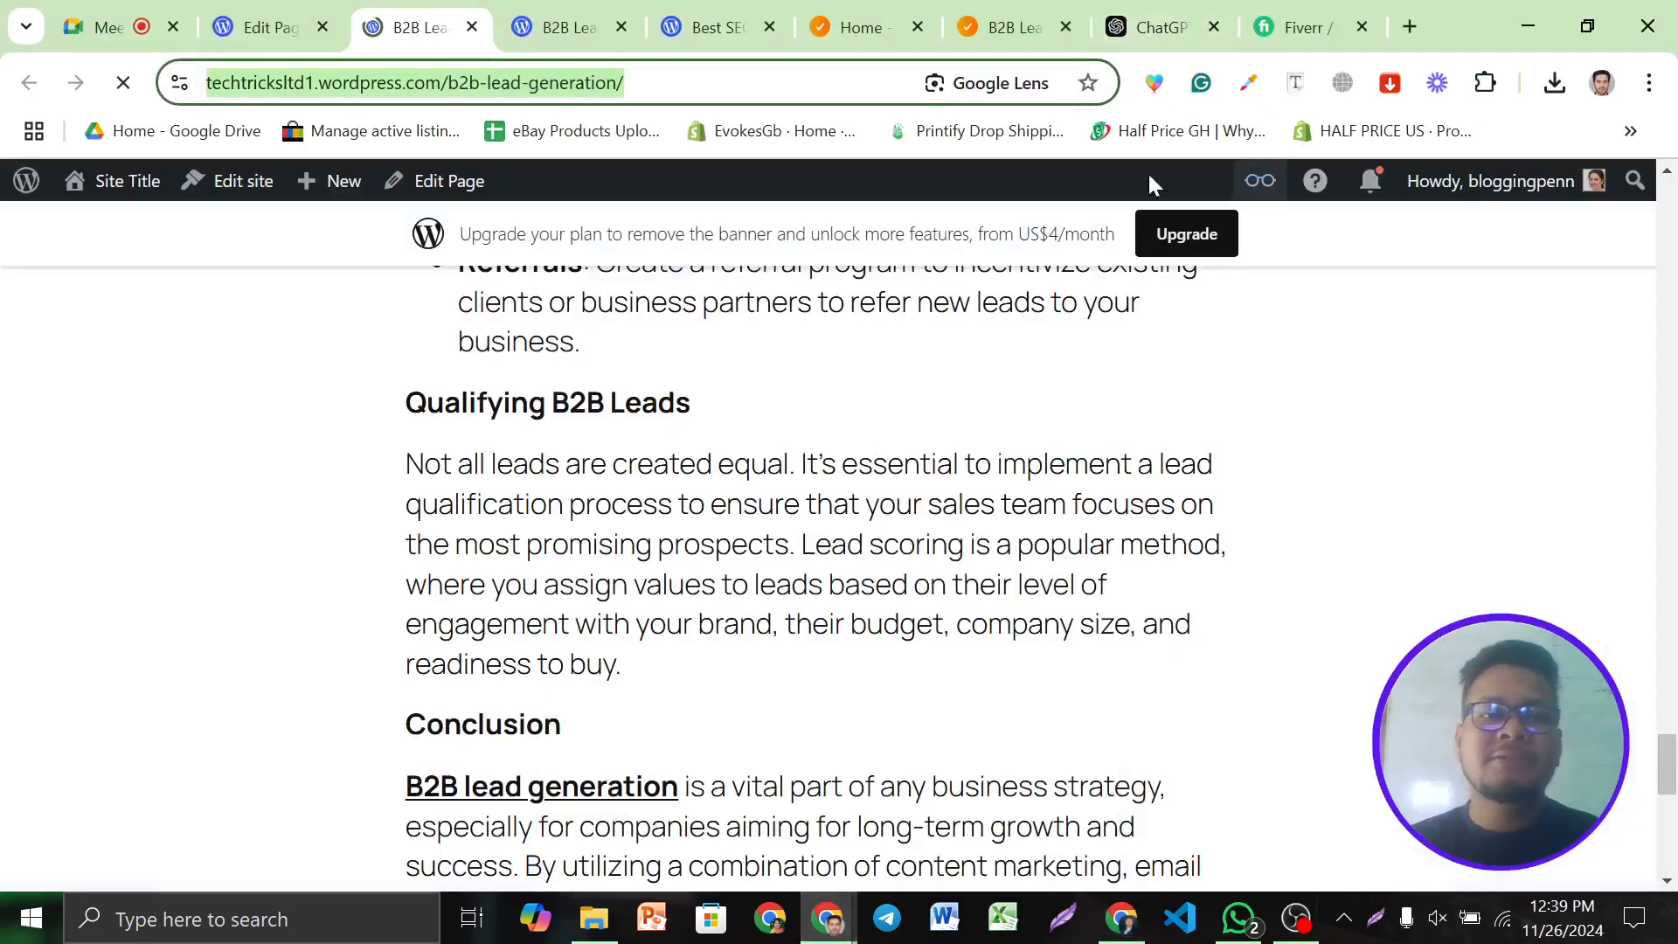
Bring the Google Meet presentation forward, check its People list, then switch to OBS
left_click(144, 10)
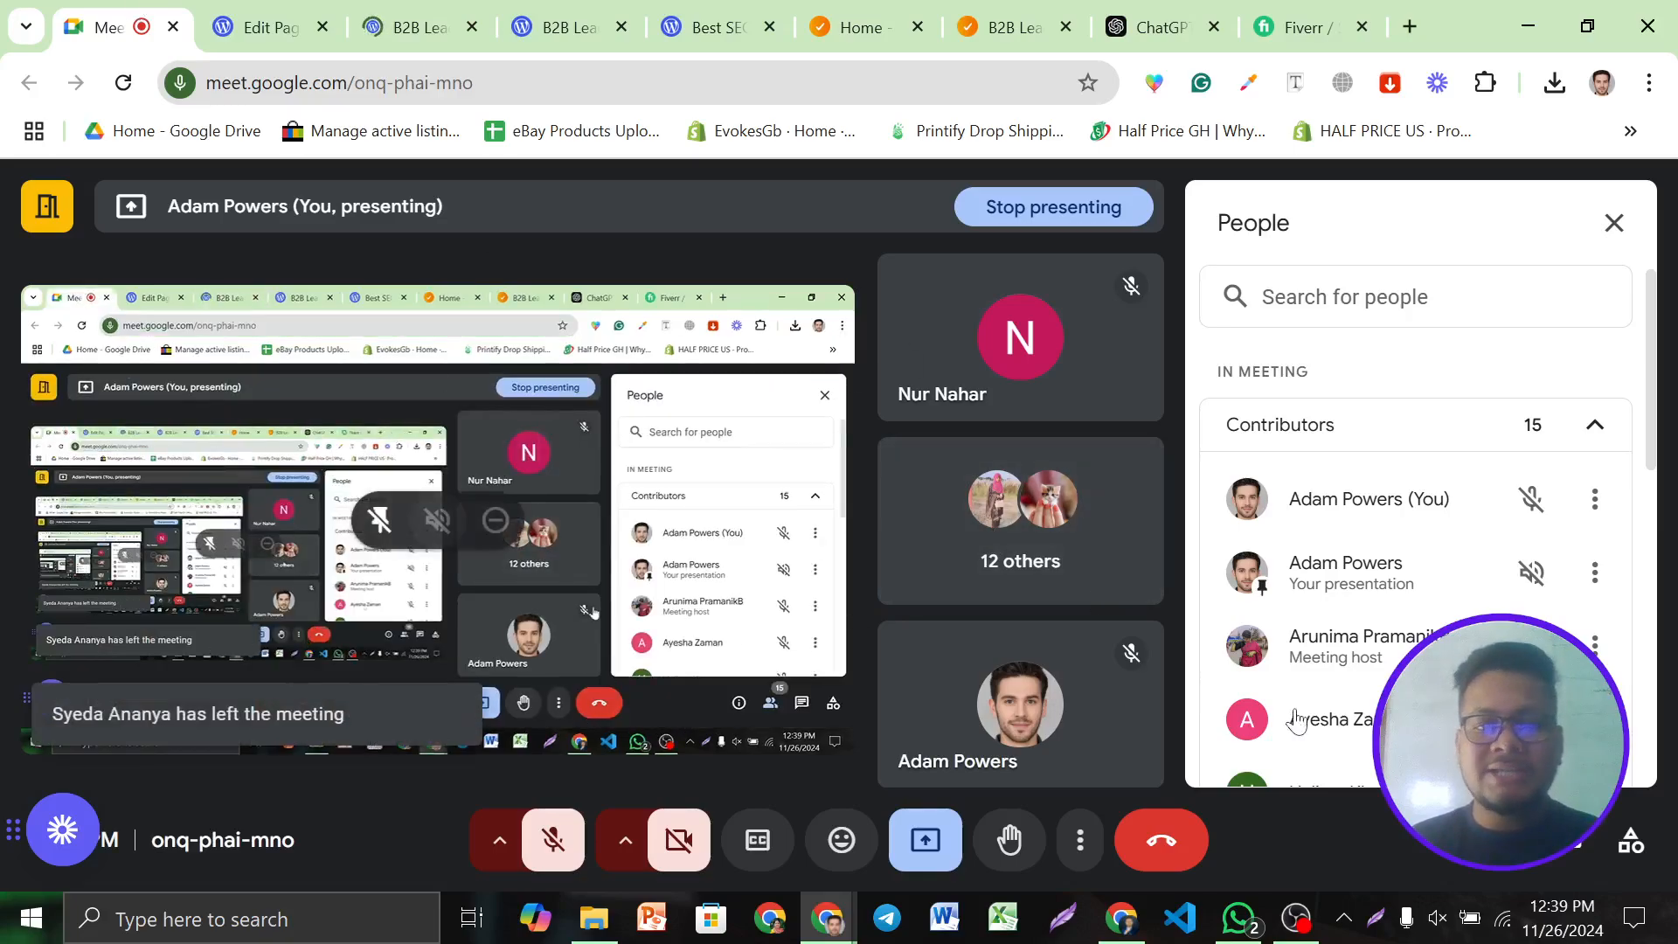
scroll(1292, 710, "down", 5)
scroll(1416, 524, "up", 5)
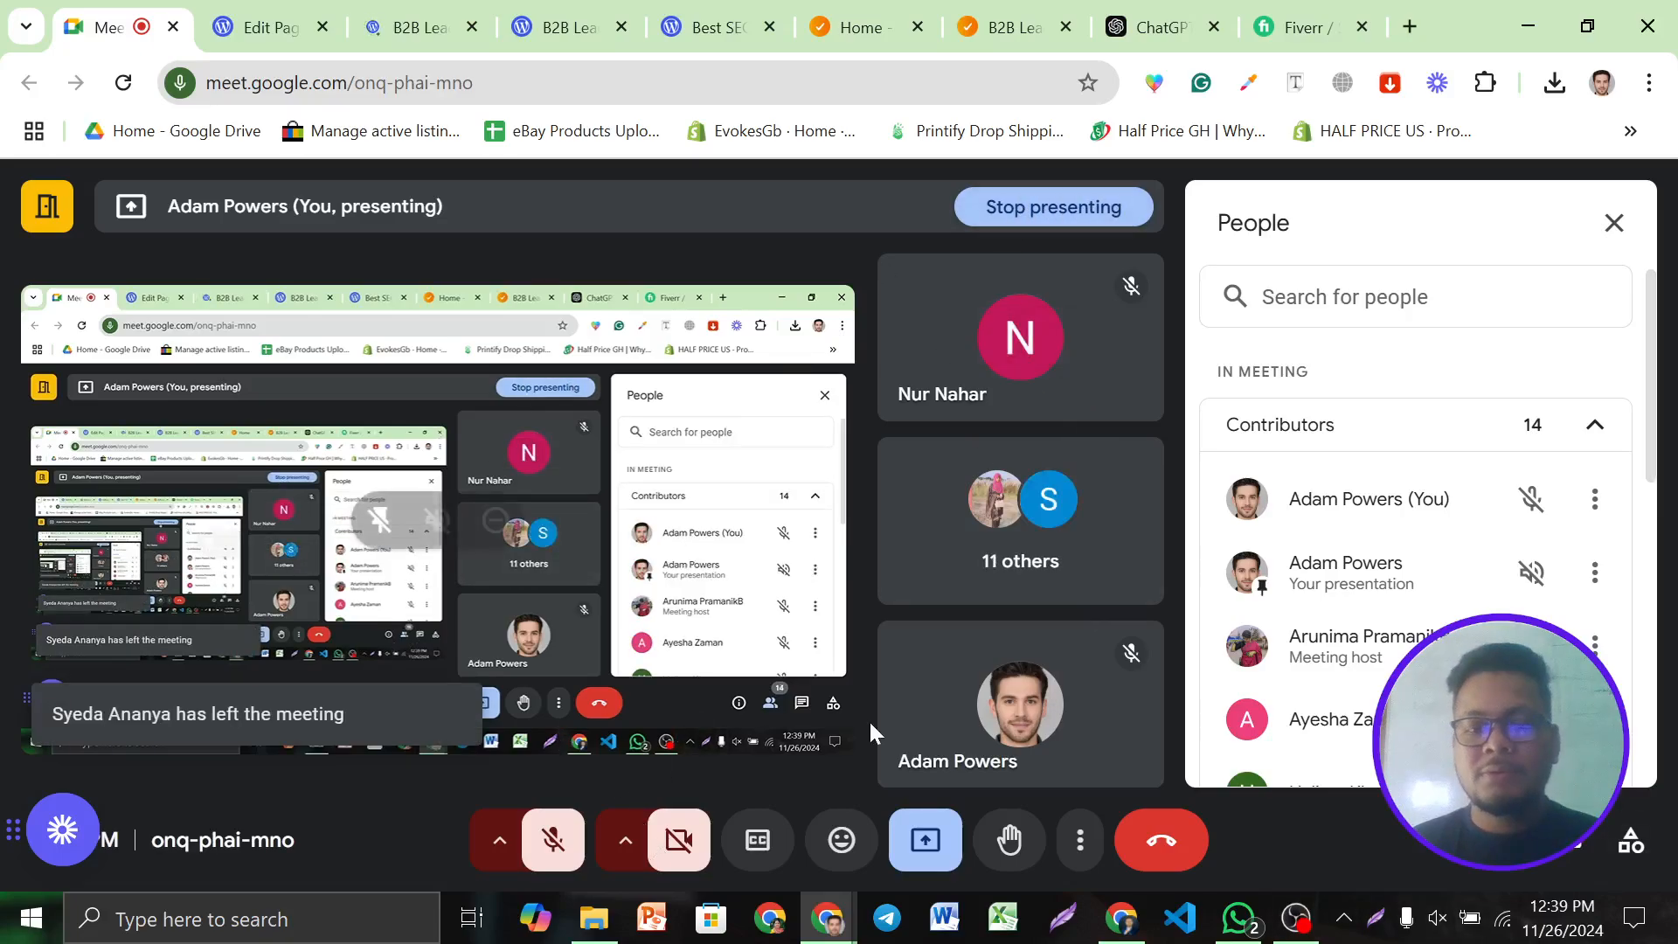
left_click(1296, 918)
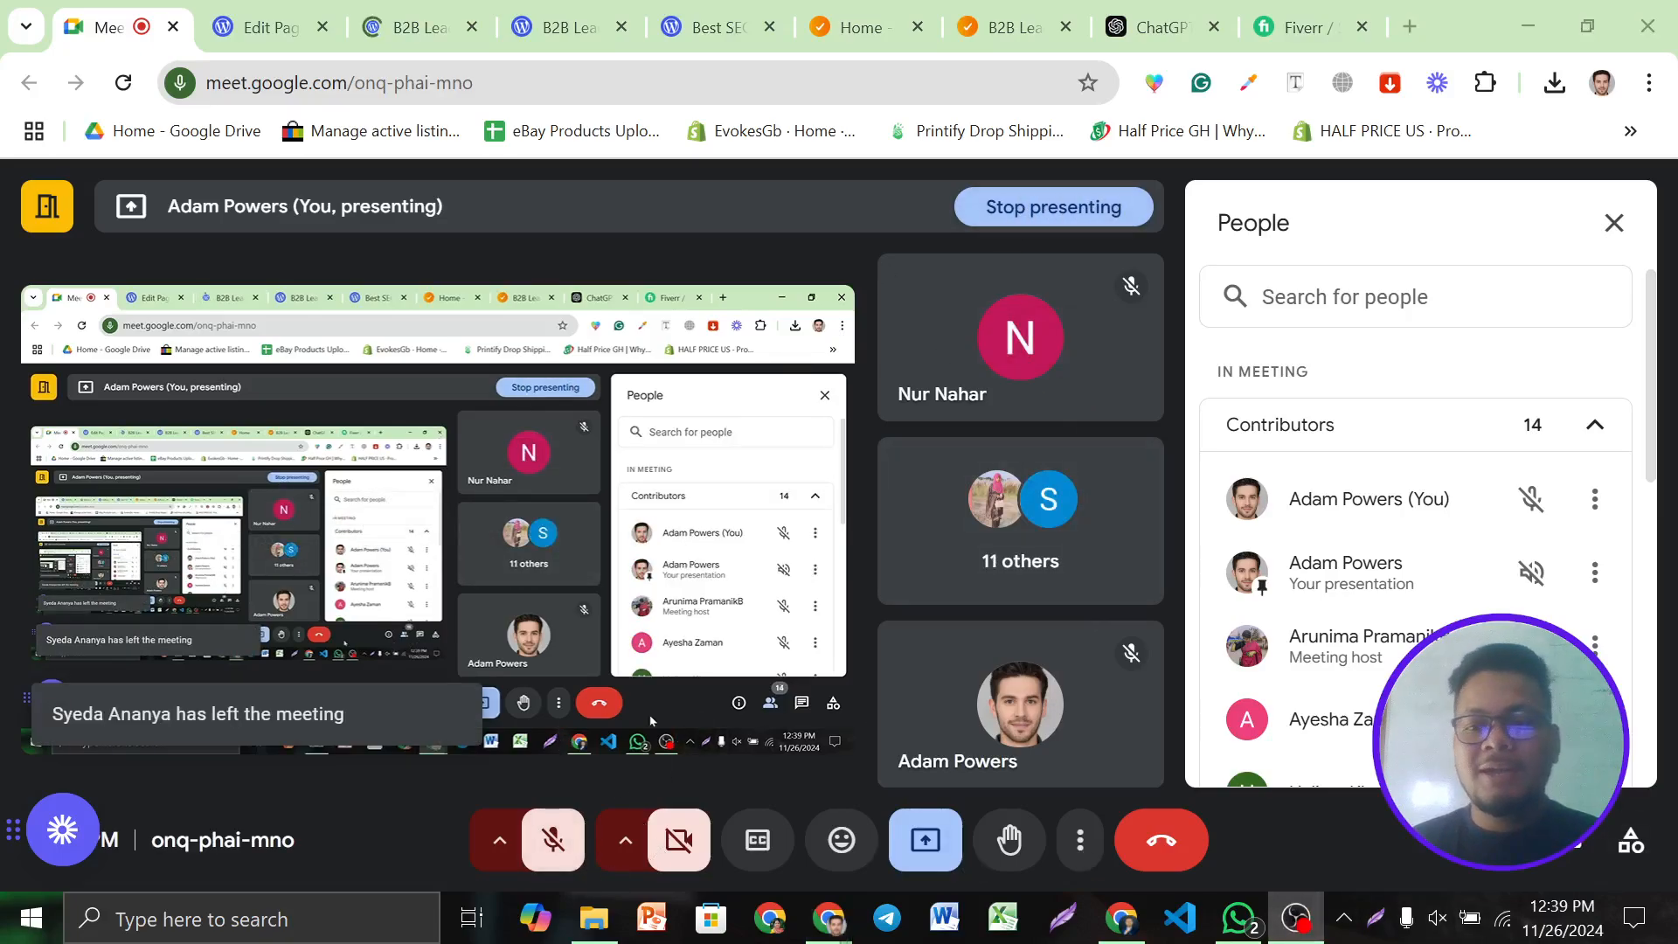